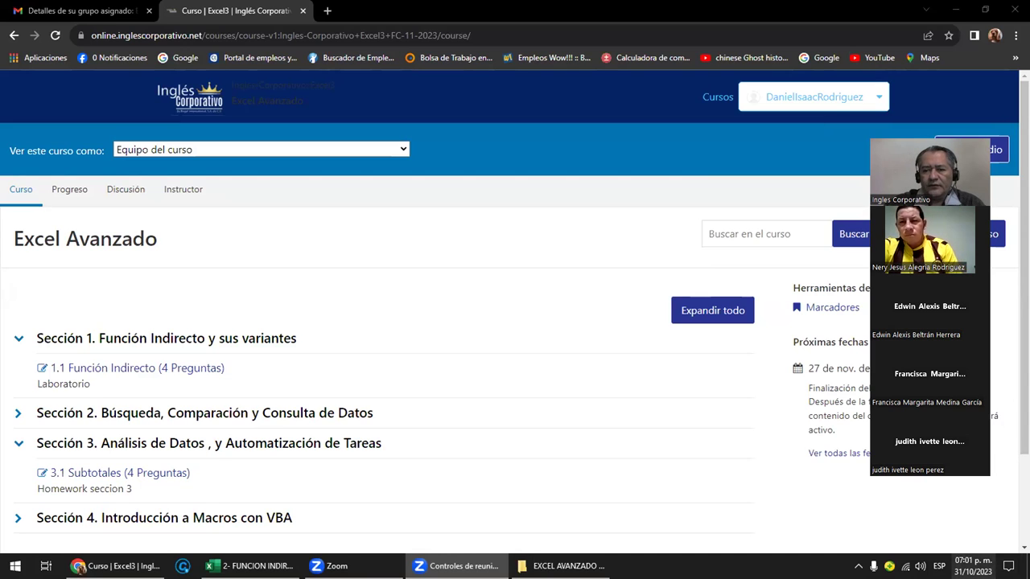
- Collapse and re-expand Sección 1, then open the '1.1 Función Indirecto (4 Preguntas)' lesson
{"action": "mouse_move", "coordinate": [973, 565]}
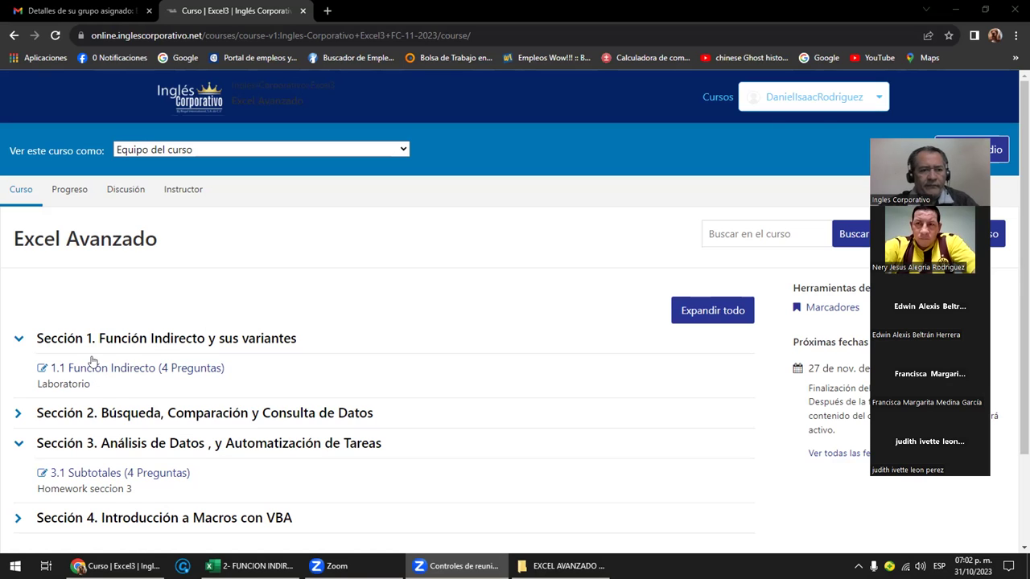
{"action": "left_click", "coordinate": [124, 343]}
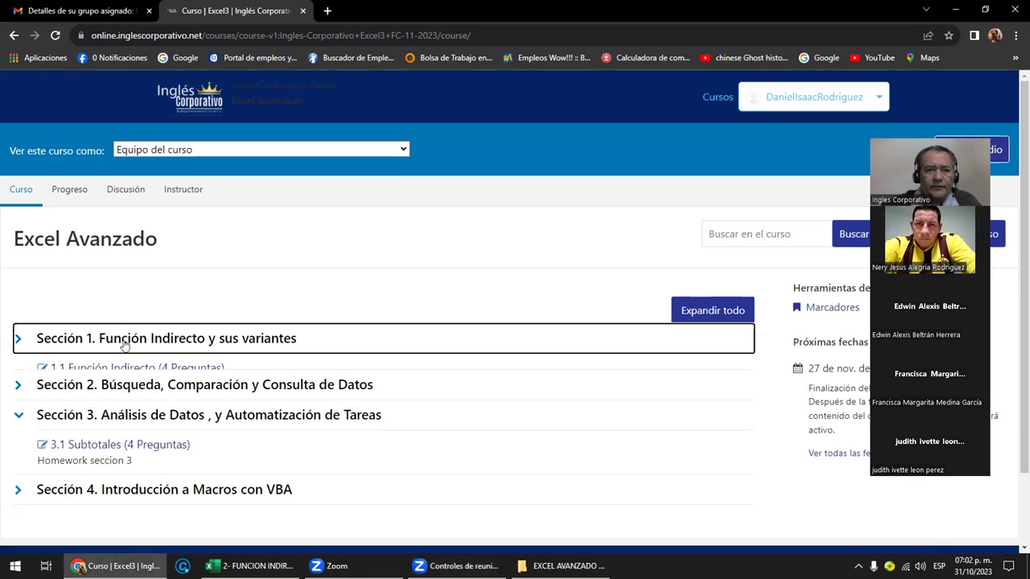
{"action": "left_click", "coordinate": [124, 344]}
{"action": "left_click", "coordinate": [148, 370]}
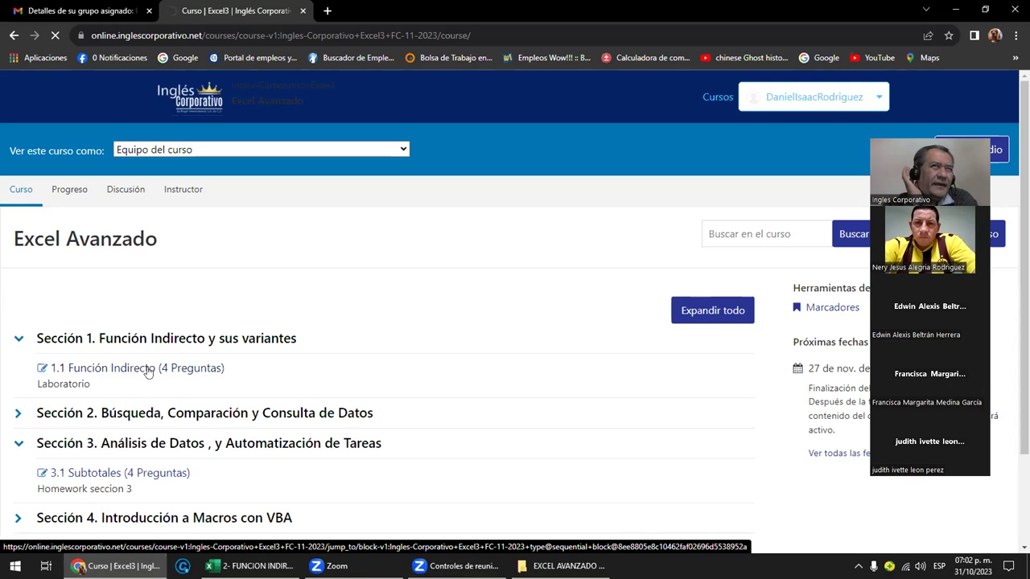
- Load the lesson and scroll through the 'Objetivo de la lección 1.2' slide on INDIRECTO with data validation
{"action": "left_click", "coordinate": [148, 370]}
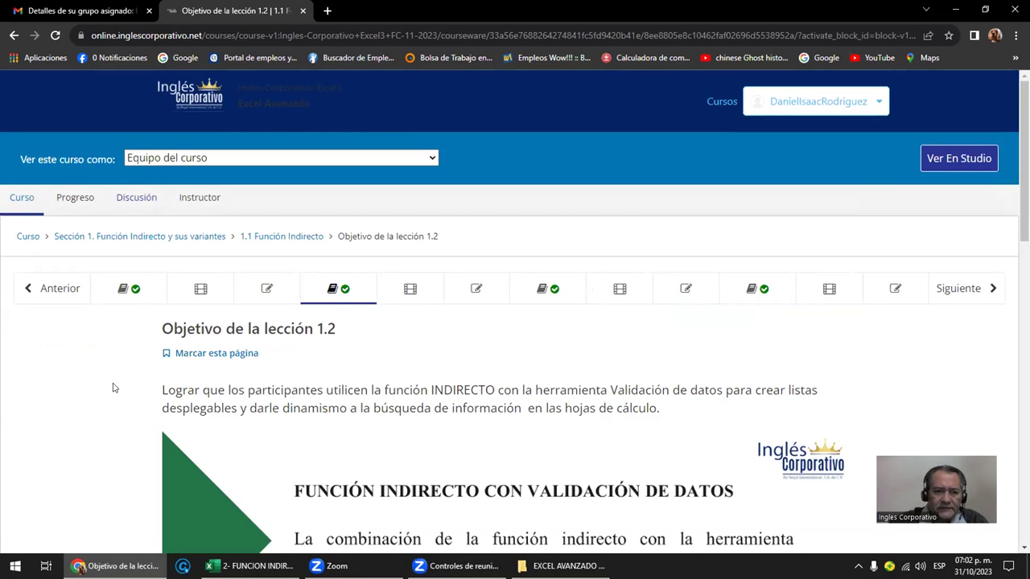
{"action": "scroll", "coordinate": [111, 392], "scroll_direction": "down", "scroll_amount": 2}
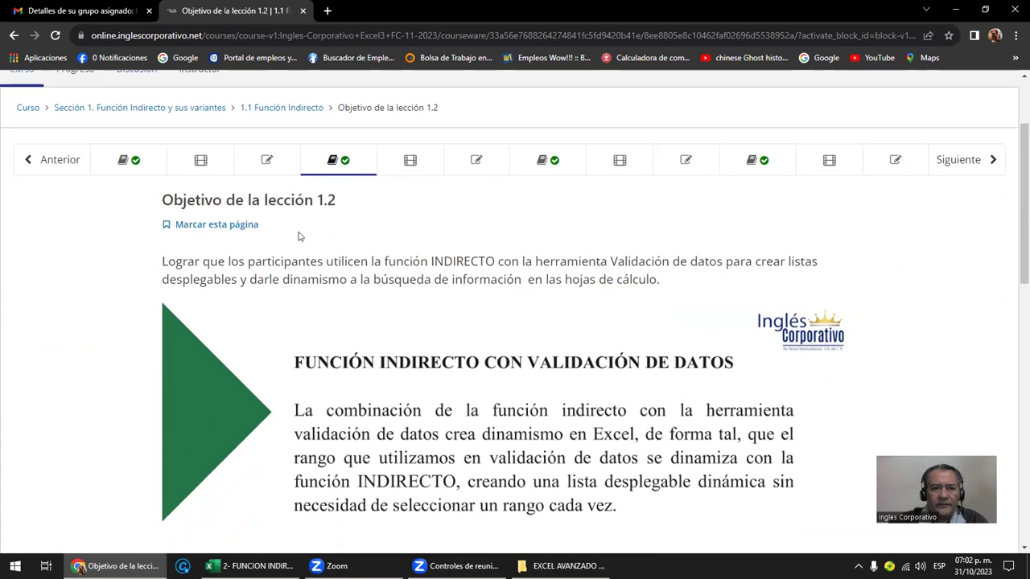
{"action": "scroll", "coordinate": [316, 293], "scroll_direction": "down", "scroll_amount": 1}
{"action": "scroll", "coordinate": [315, 293], "scroll_direction": "down", "scroll_amount": 1}
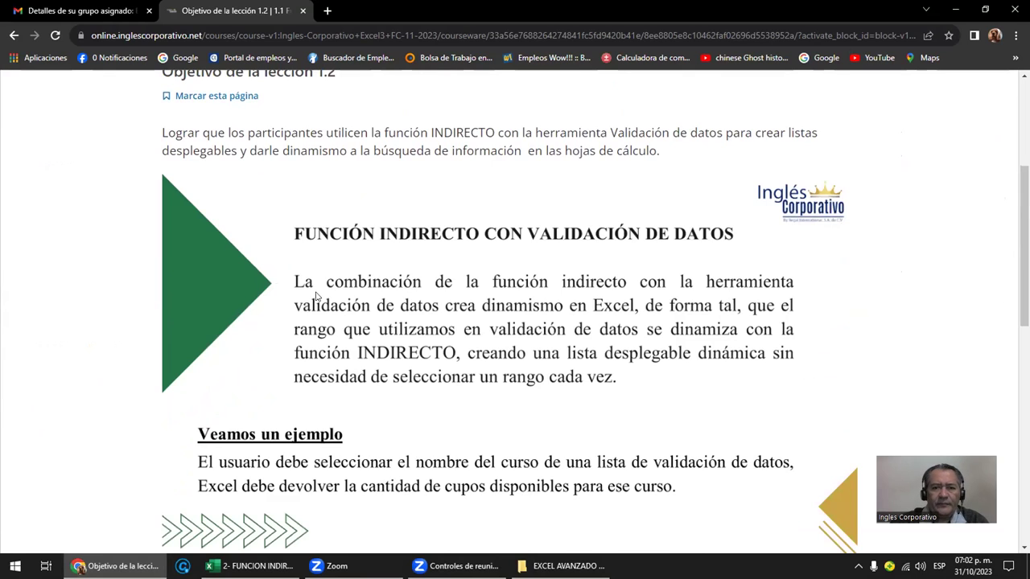
{"action": "scroll", "coordinate": [316, 293], "scroll_direction": "up", "scroll_amount": 2}
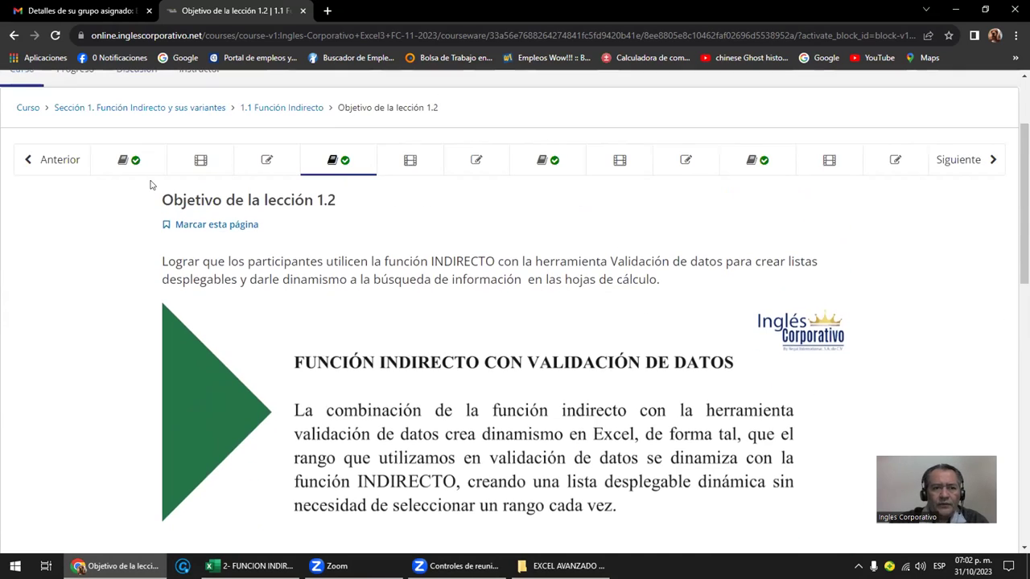
- Bring up the EXCEL AVANZADO 7 PM folder and open the '1- FUNCION INDIRECTO' workbook
{"action": "mouse_move", "coordinate": [249, 566]}
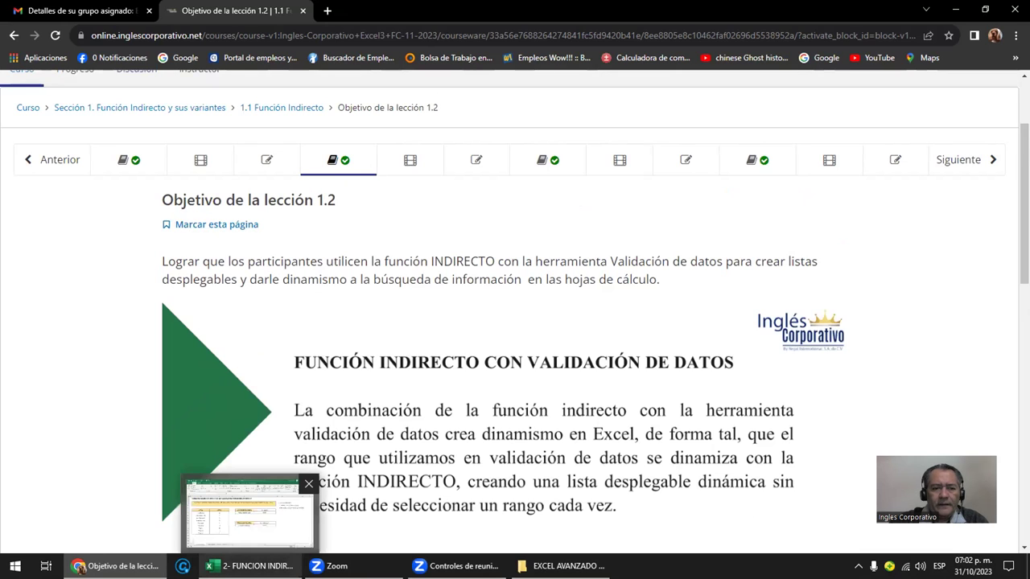
{"action": "left_click", "coordinate": [563, 566]}
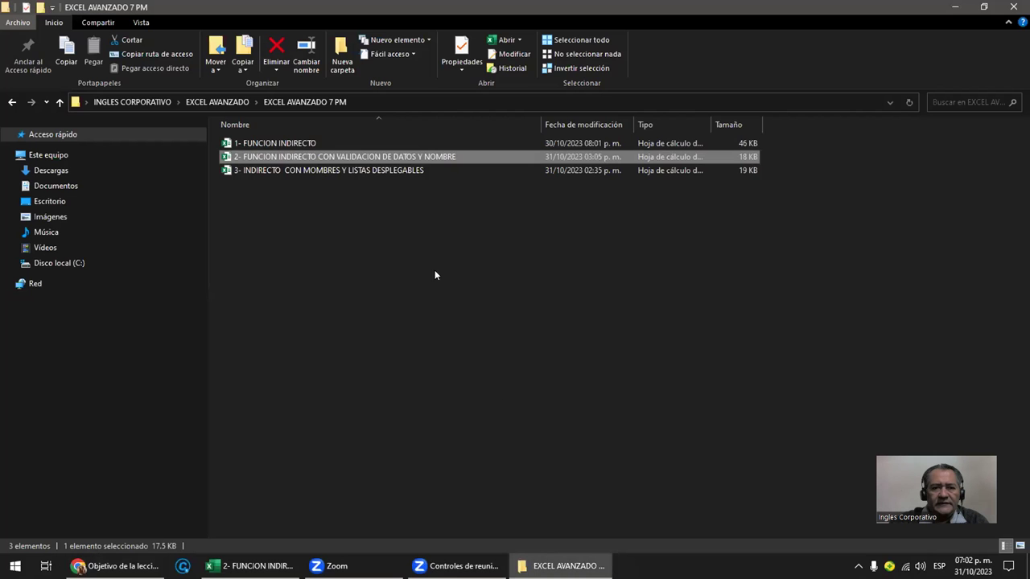
{"action": "left_click", "coordinate": [308, 143]}
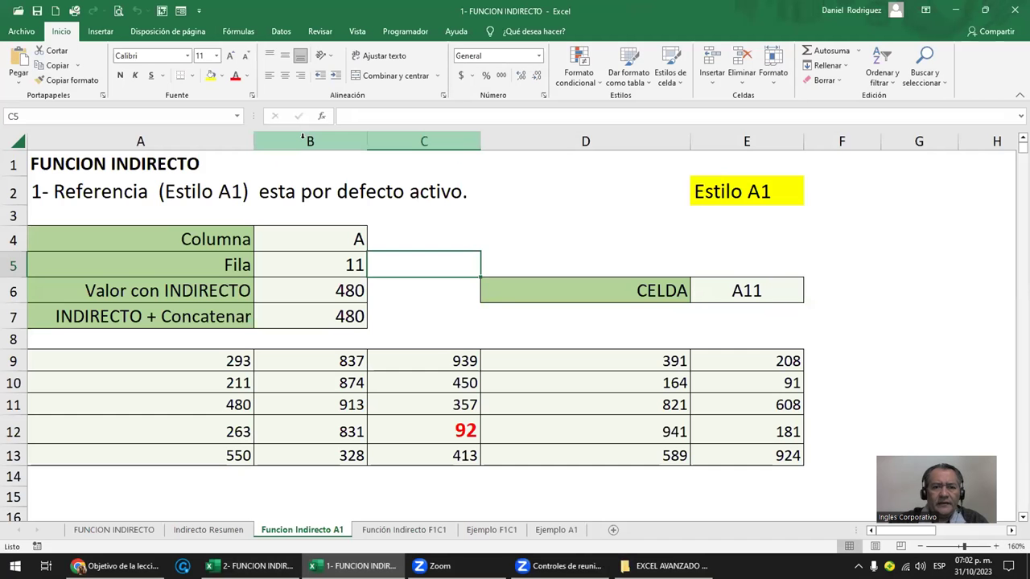
- Review the Estilo A1 and F1C1 mode notes on FUNCION INDIRECTO, then show the Indirecto Resumen sheet
{"action": "left_click", "coordinate": [135, 529]}
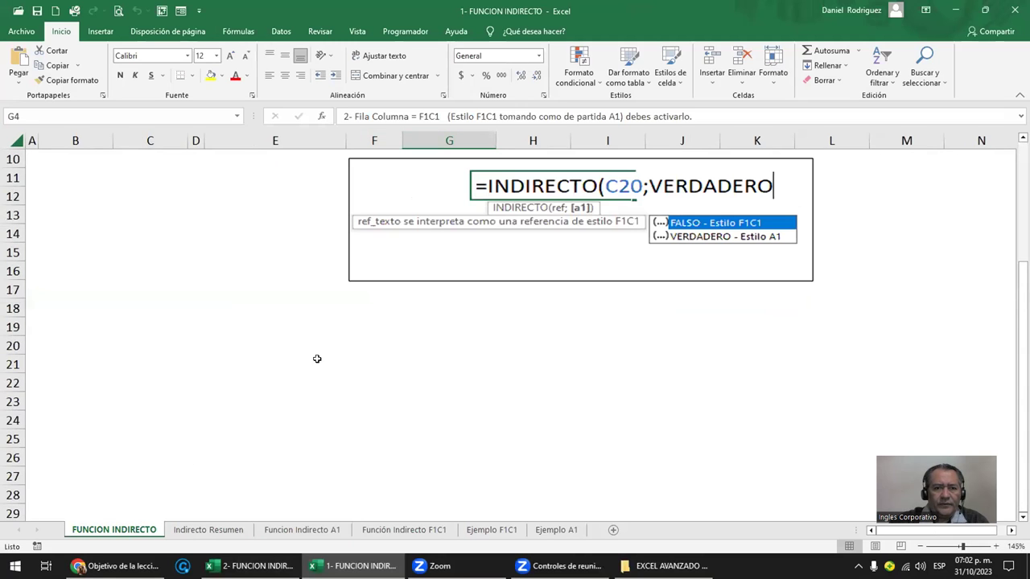
{"action": "scroll", "coordinate": [447, 275], "scroll_direction": "up", "scroll_amount": 3}
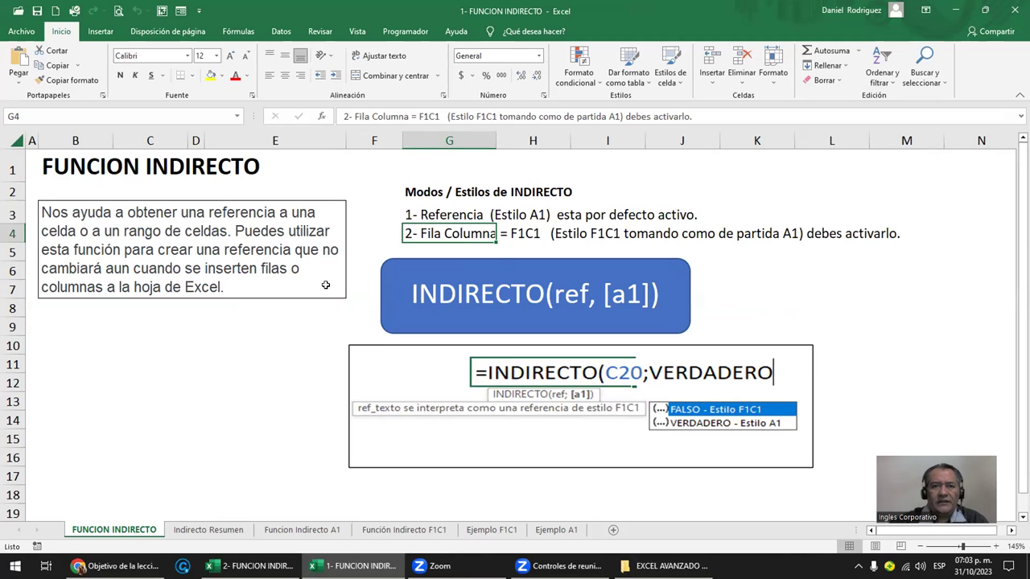
{"action": "left_click", "coordinate": [520, 207]}
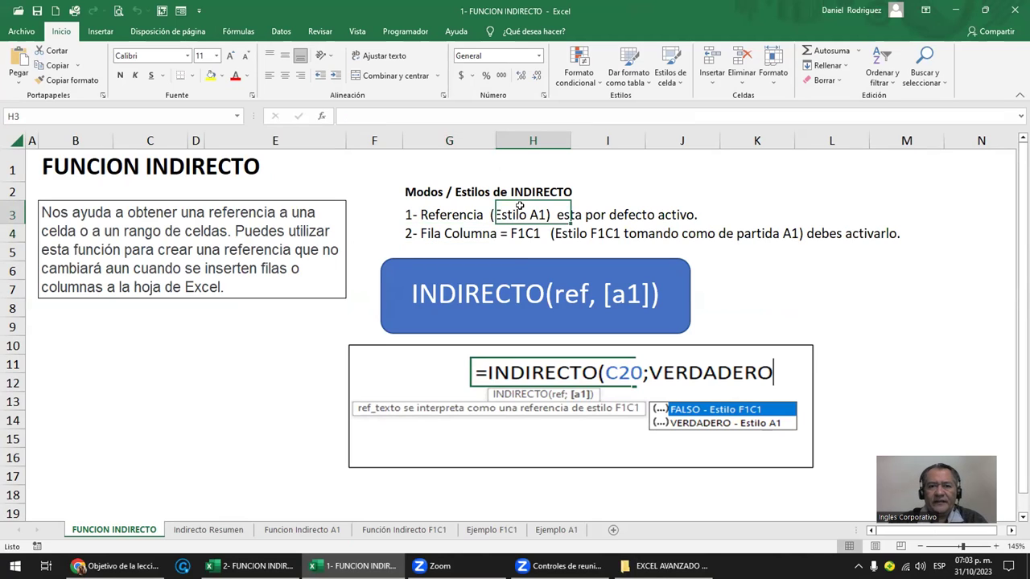
{"action": "left_click", "coordinate": [593, 178]}
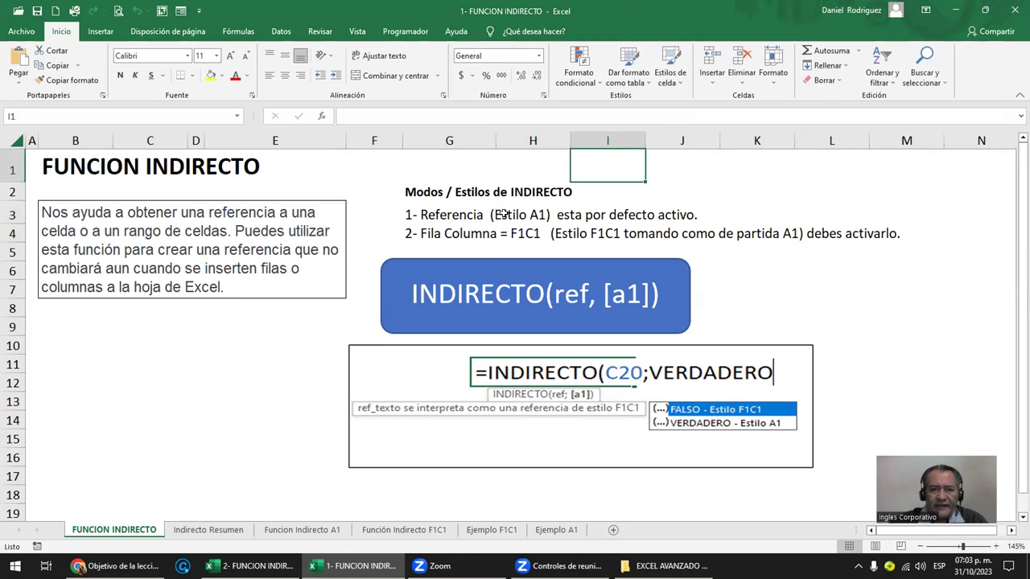
{"action": "left_click", "coordinate": [429, 214]}
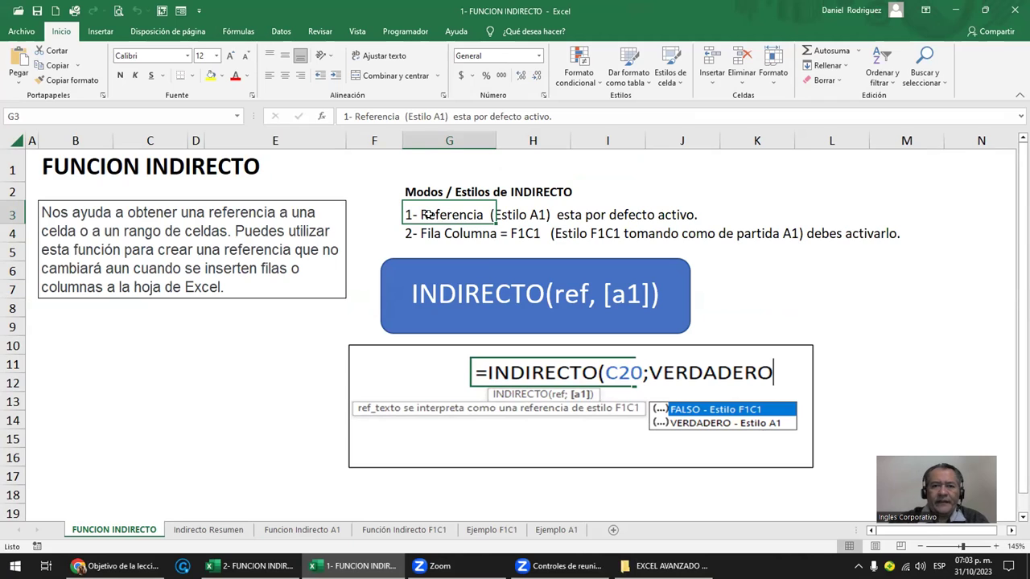
{"action": "left_click", "coordinate": [477, 232]}
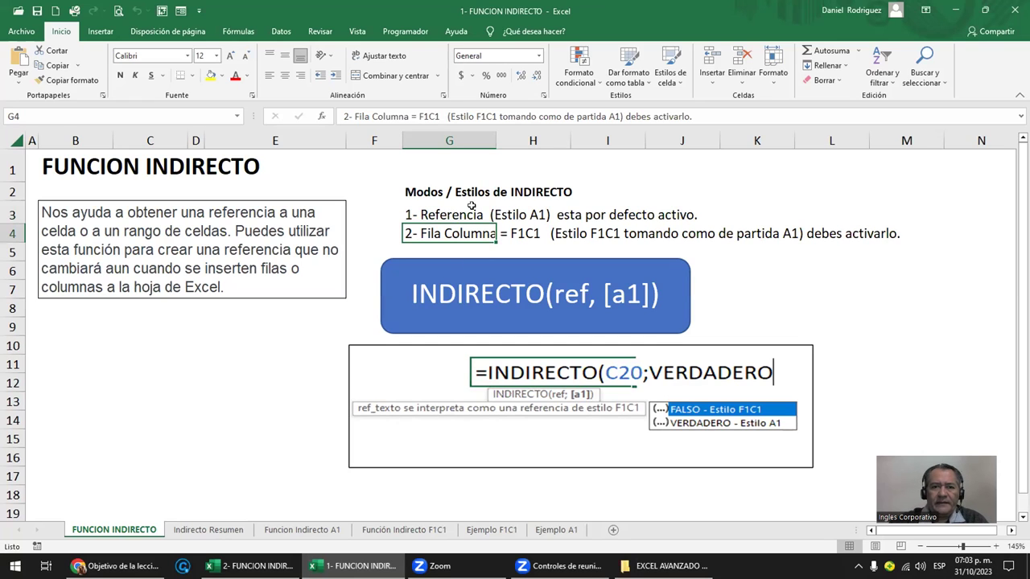
{"action": "left_click", "coordinate": [439, 212]}
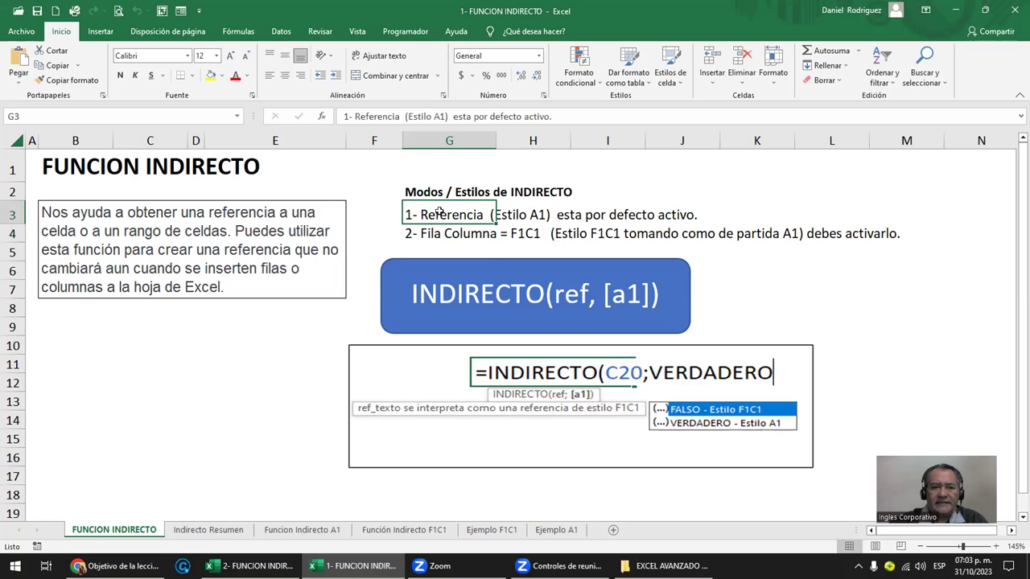
{"action": "left_click", "coordinate": [234, 530]}
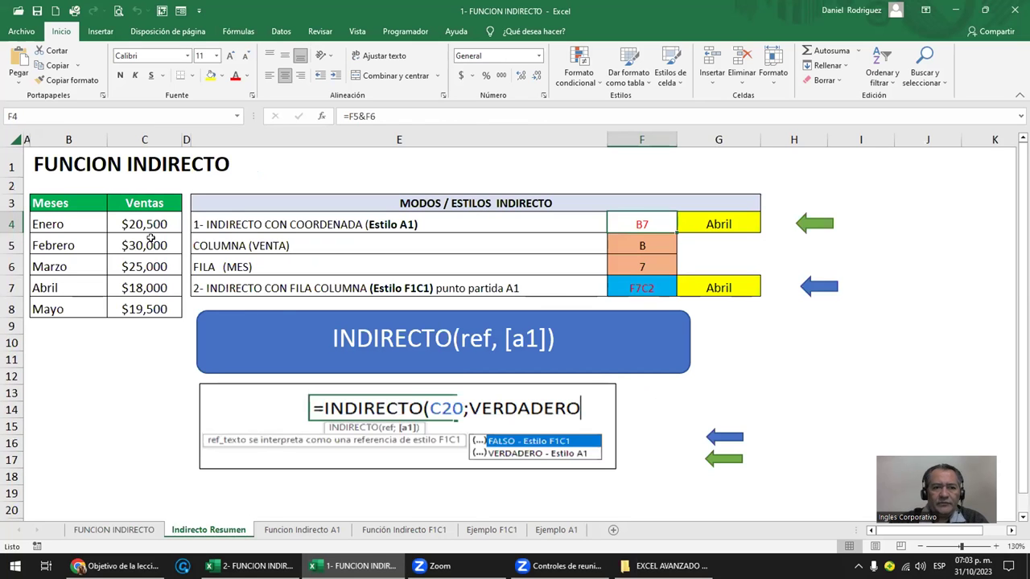
{"action": "left_click", "coordinate": [311, 527]}
{"action": "left_click", "coordinate": [510, 256]}
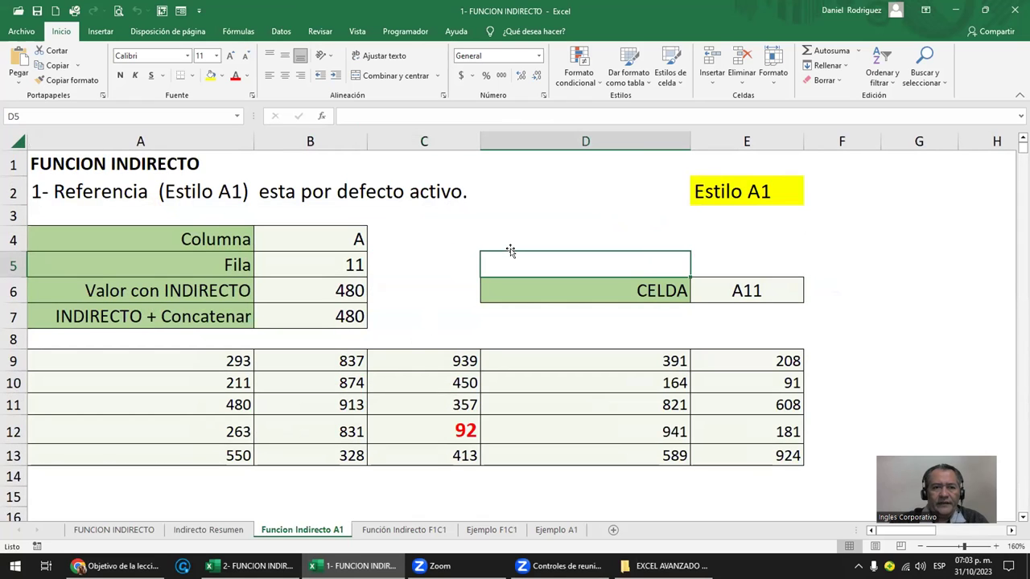
{"action": "left_click", "coordinate": [725, 189]}
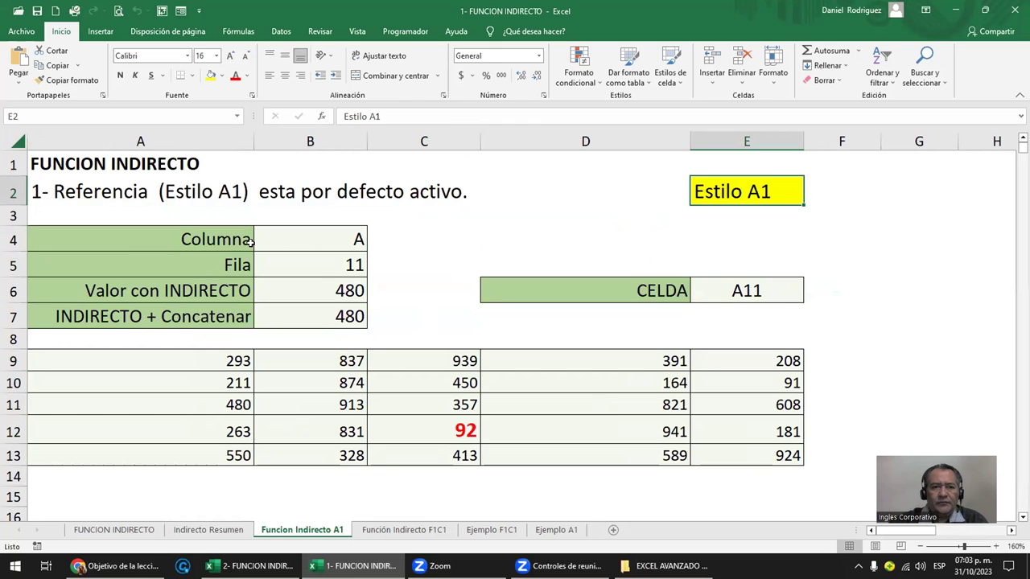
{"action": "mouse_move", "coordinate": [171, 362]}
{"action": "left_mouse_down"}
{"action": "mouse_move", "coordinate": [680, 452]}
{"action": "mouse_move", "coordinate": [708, 447]}
{"action": "left_mouse_up"}
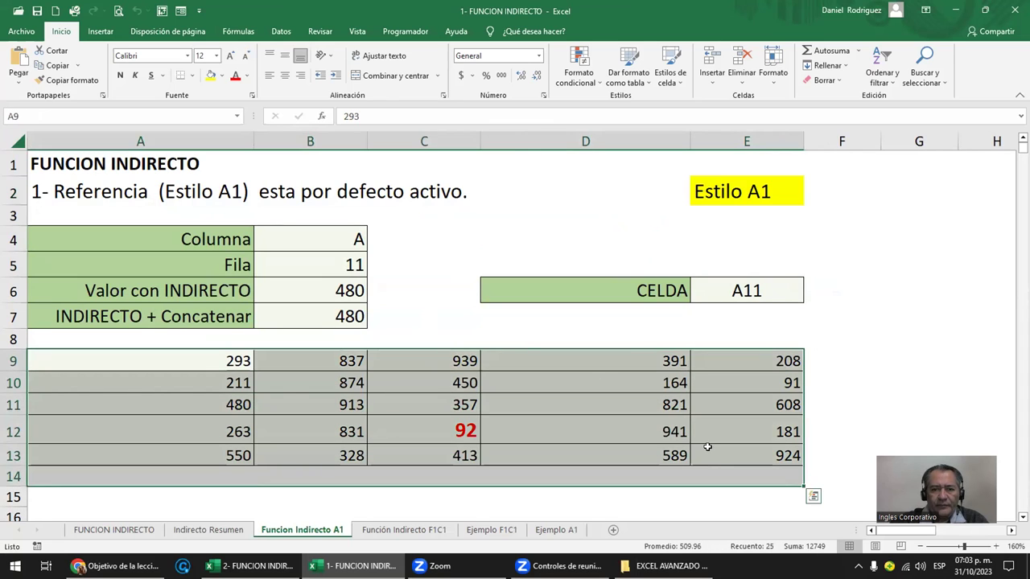
{"action": "left_click", "coordinate": [222, 361]}
{"action": "mouse_move", "coordinate": [355, 361]}
{"action": "left_mouse_down"}
{"action": "mouse_move", "coordinate": [729, 427]}
{"action": "mouse_move", "coordinate": [728, 452]}
{"action": "left_mouse_up"}
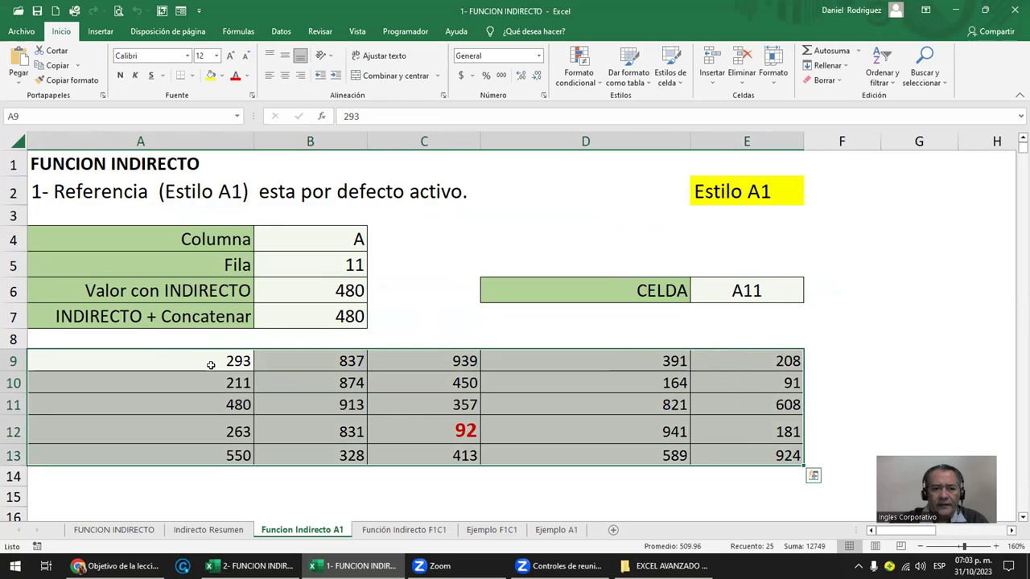
{"action": "left_click_drag", "start_coordinate": [194, 356], "coordinate": [358, 455]}
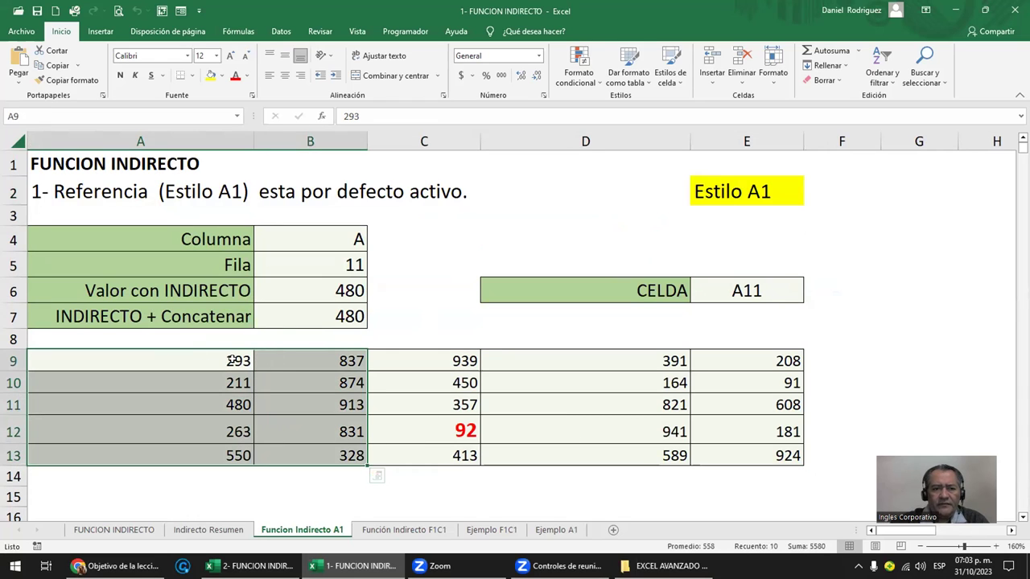
{"action": "left_click", "coordinate": [232, 359]}
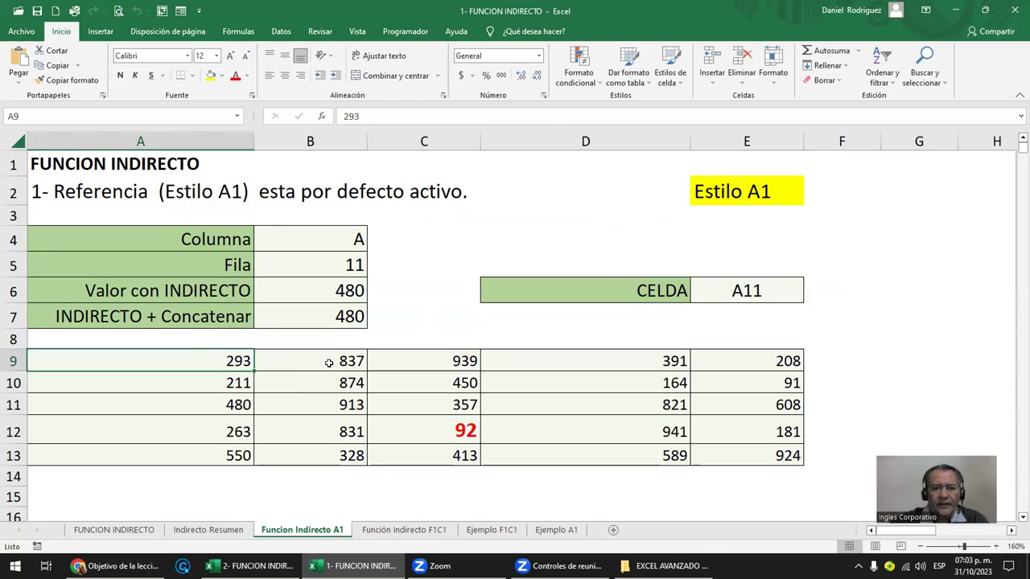
{"action": "left_click", "coordinate": [435, 431]}
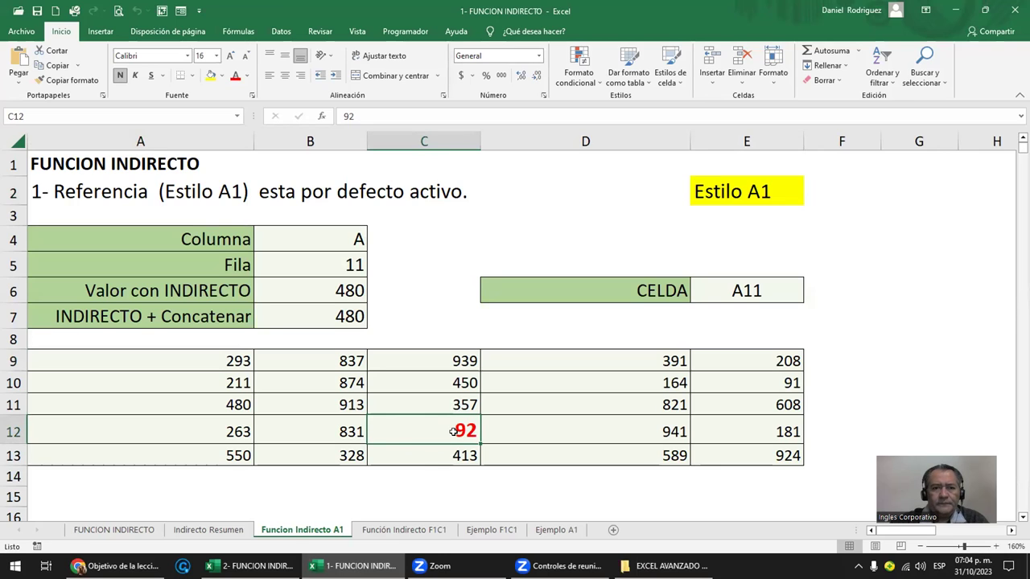
{"action": "left_click", "coordinate": [420, 134]}
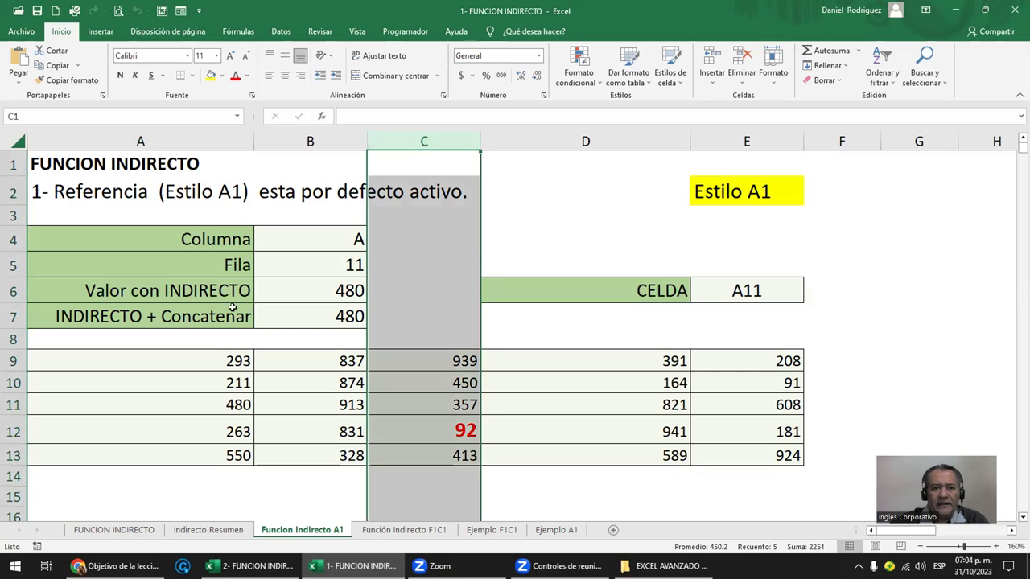
{"action": "left_click", "coordinate": [6, 163]}
{"action": "left_click_drag", "start_coordinate": [6, 164], "coordinate": [7, 417]}
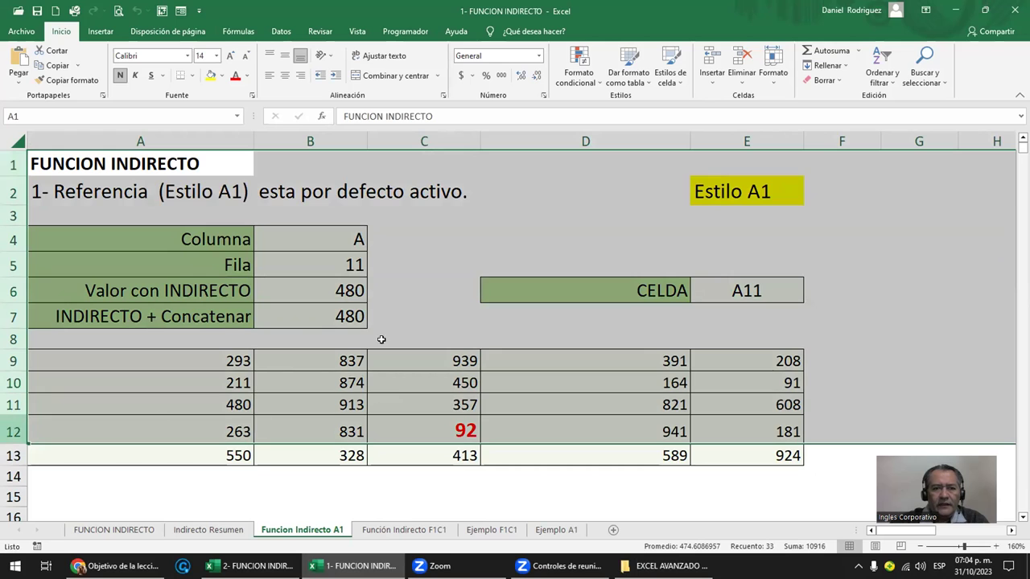
{"action": "left_click", "coordinate": [345, 264]}
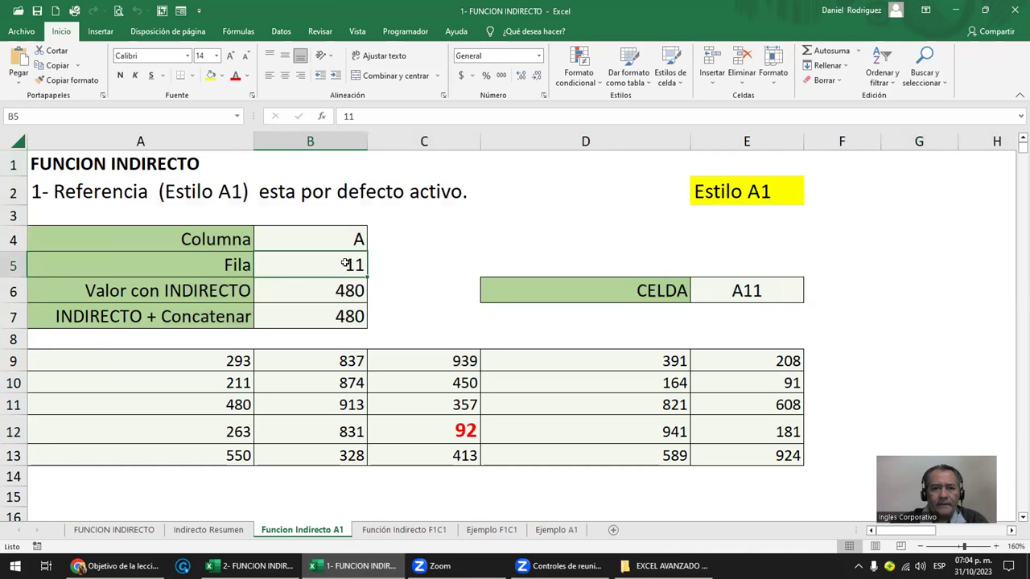
{"action": "left_click", "coordinate": [10, 431]}
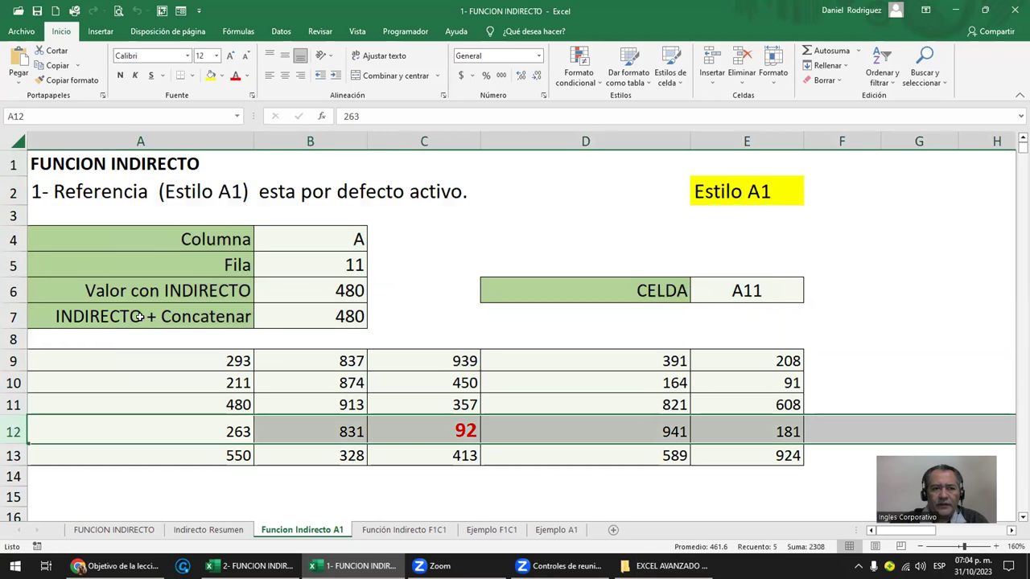
{"action": "left_click", "coordinate": [340, 262]}
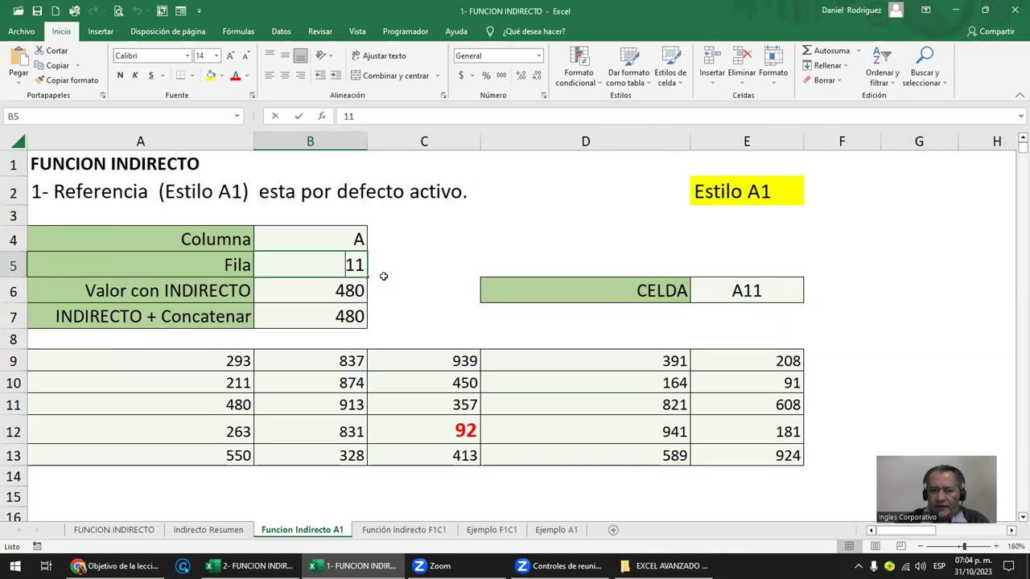
- Set Fila in B5 to 12 and Columna in B4 to c
{"action": "type", "text": "12"}
{"action": "key", "text": "Return"}
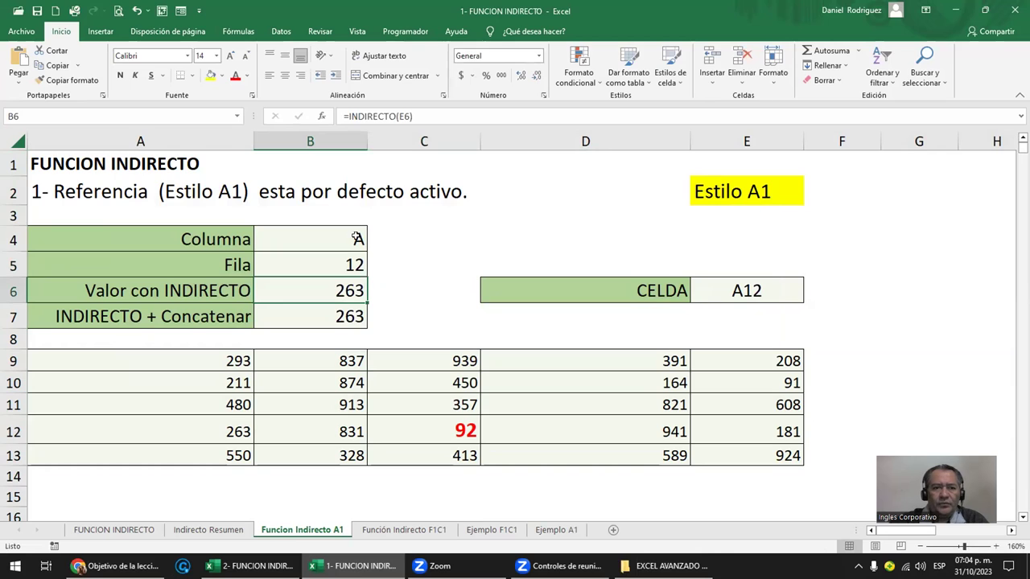
{"action": "left_click", "coordinate": [352, 236]}
{"action": "left_click", "coordinate": [347, 266]}
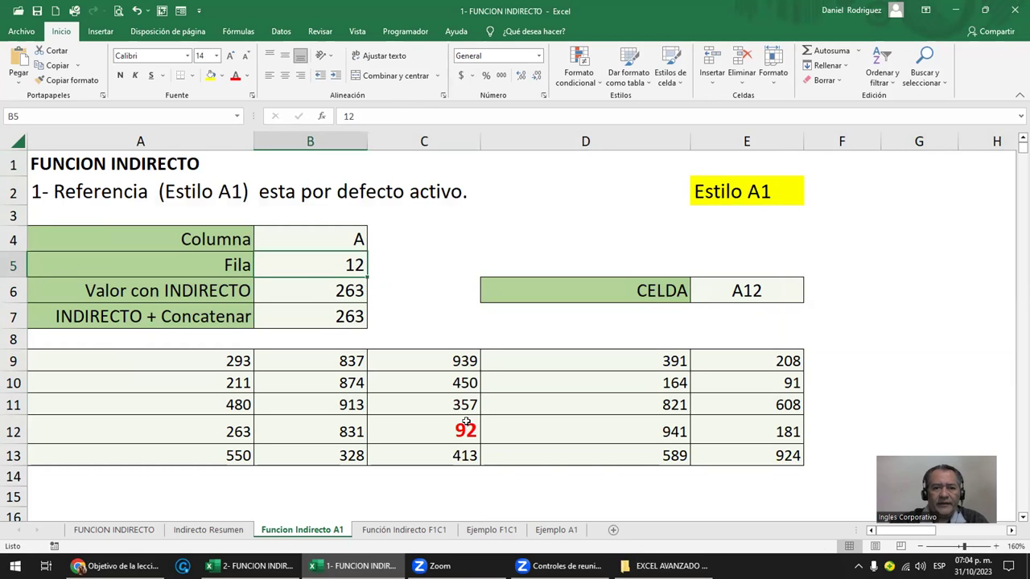
{"action": "left_click", "coordinate": [347, 230]}
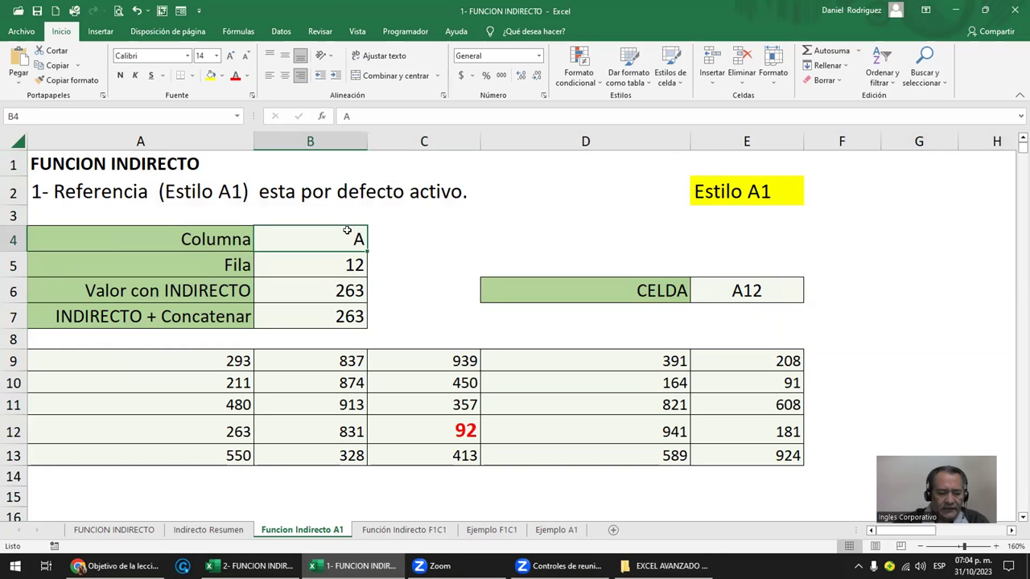
{"action": "type", "text": "c"}
{"action": "key", "text": "Return"}
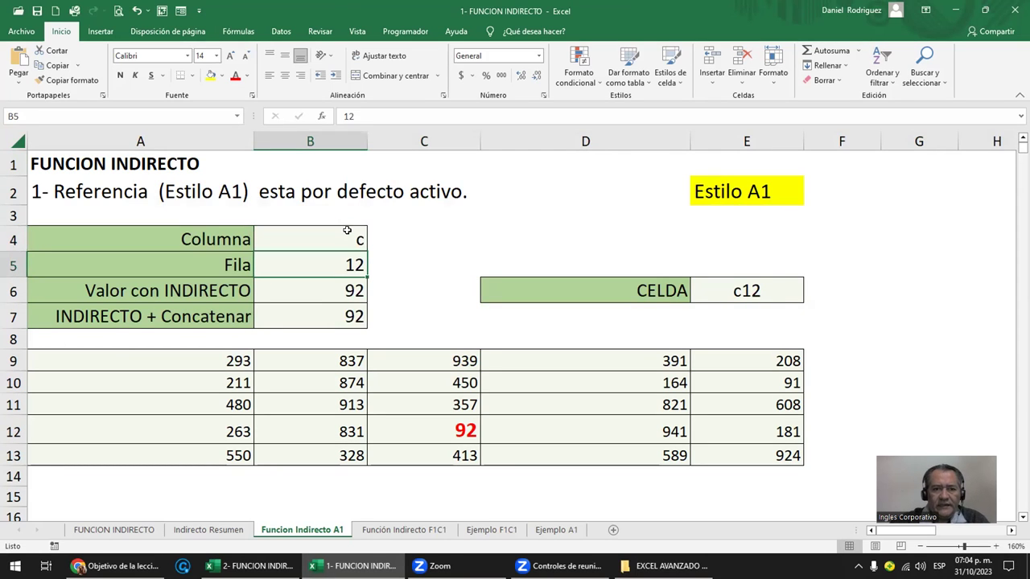
- Inspect the =INDIRECTO(E6) formula in B6 without changing it, then return to the Fila cell
{"action": "left_click", "coordinate": [327, 240]}
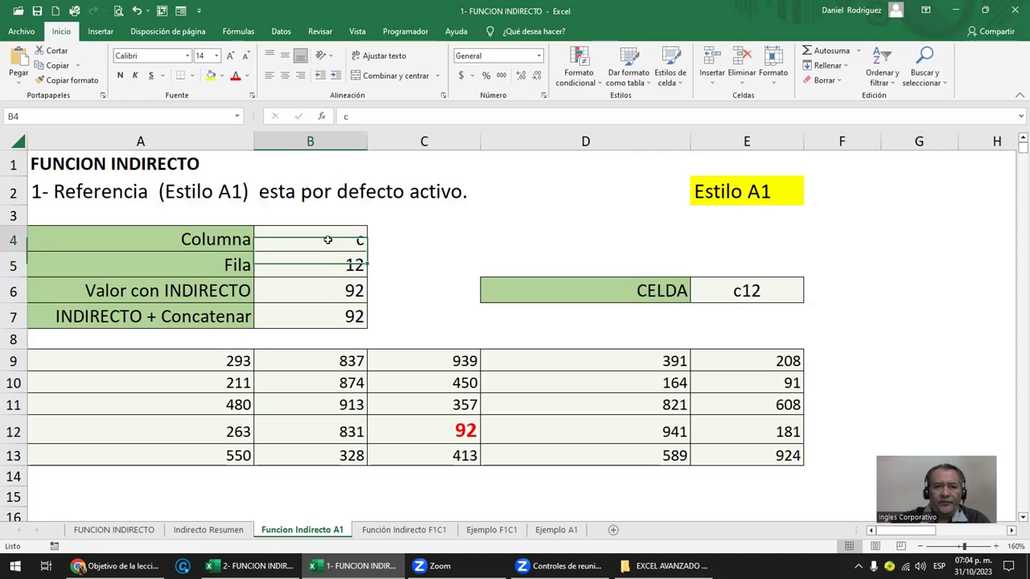
{"action": "left_click", "coordinate": [762, 211]}
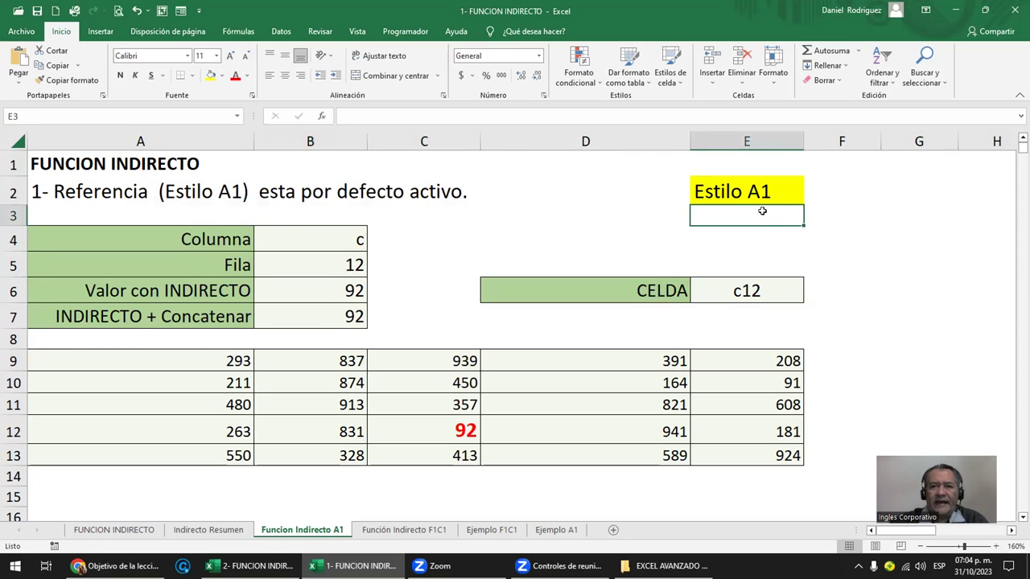
{"action": "left_click", "coordinate": [350, 241]}
{"action": "left_click", "coordinate": [341, 265]}
{"action": "left_click", "coordinate": [343, 288]}
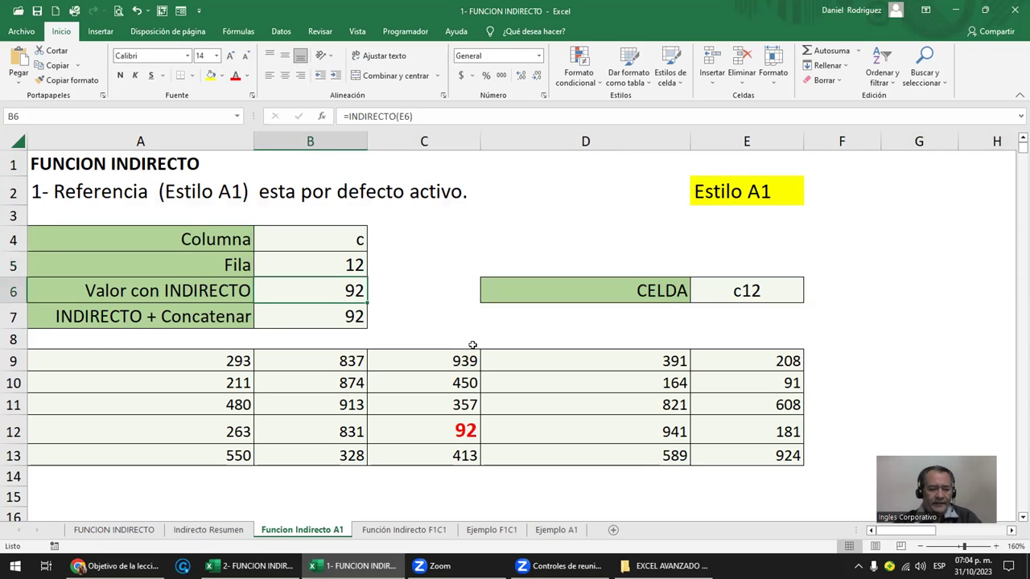
{"action": "key", "text": "F2"}
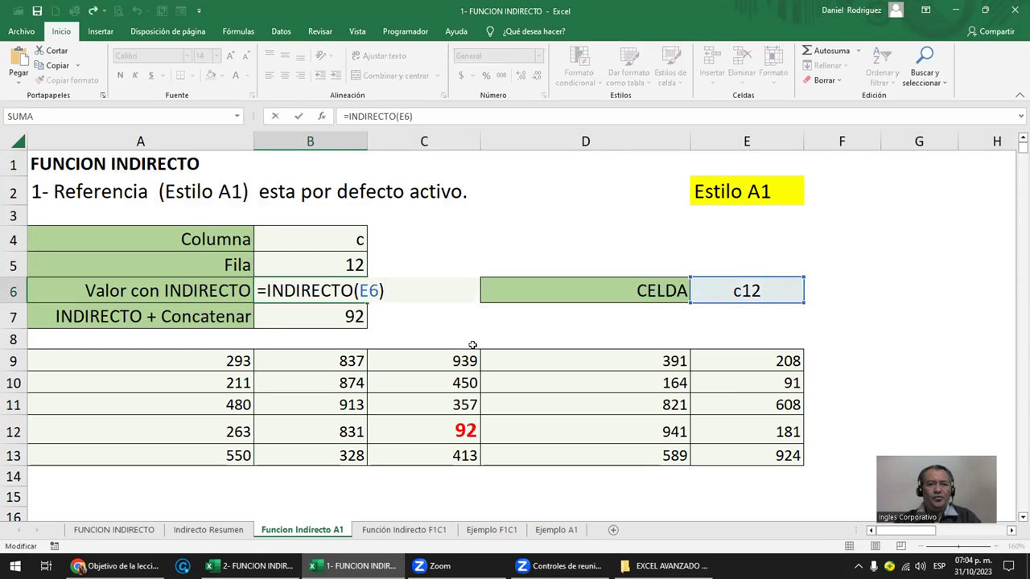
{"action": "key", "text": "Escape"}
{"action": "key", "text": "Up"}
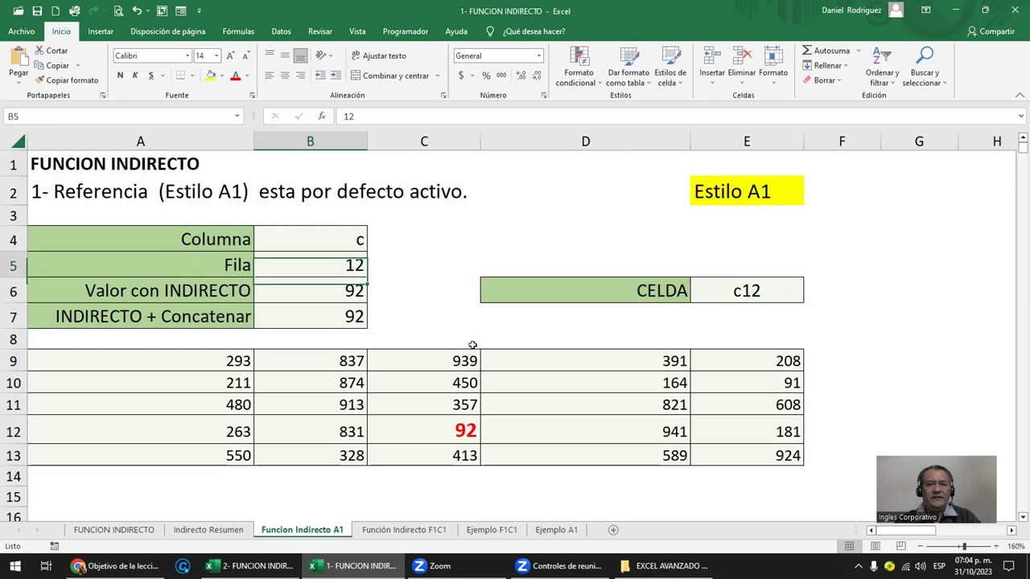
{"action": "key", "text": "Up"}
{"action": "key", "text": "Right"}
{"action": "key", "text": "Left"}
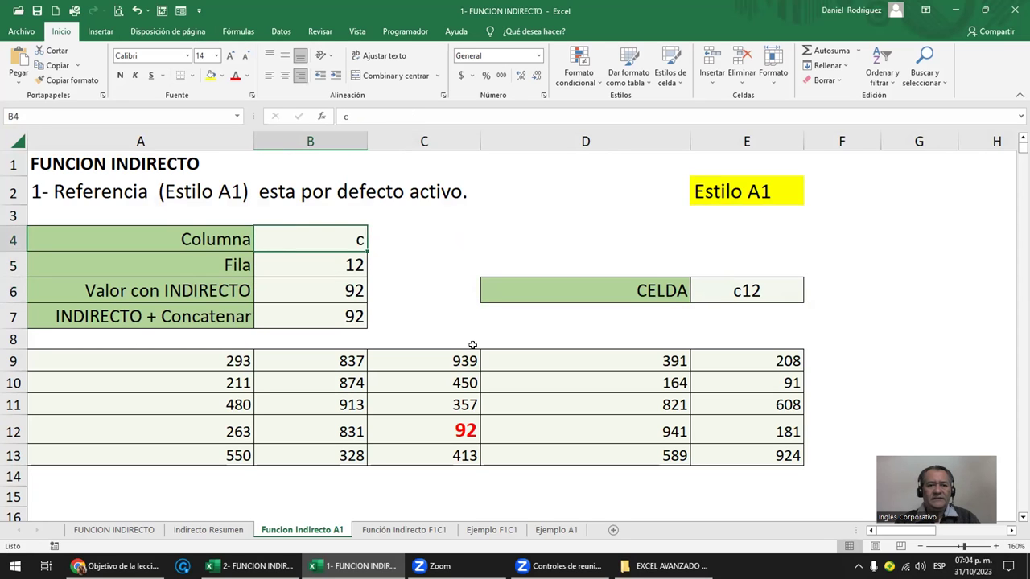
{"action": "key", "text": "Down"}
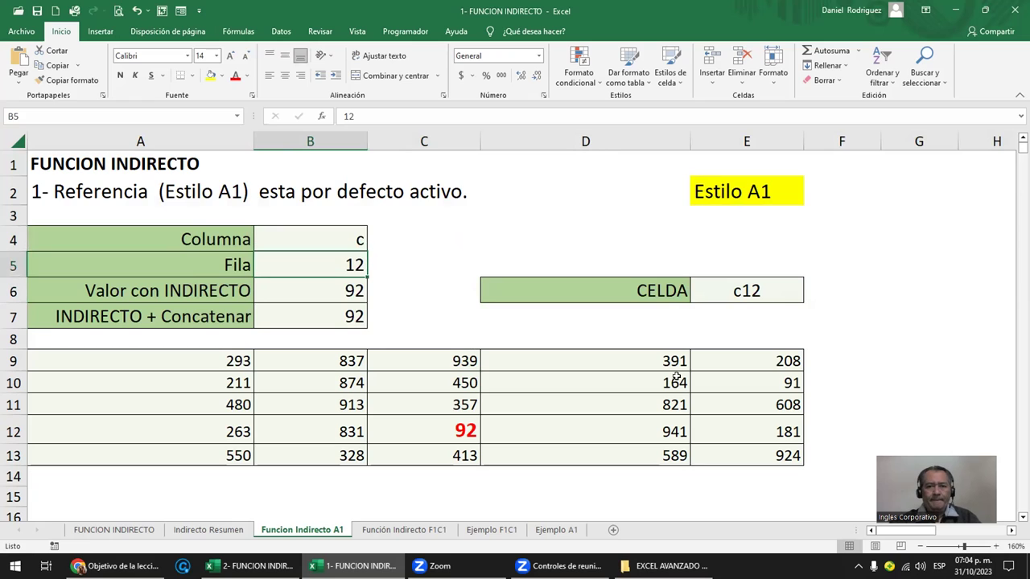
{"action": "double_click", "coordinate": [738, 292]}
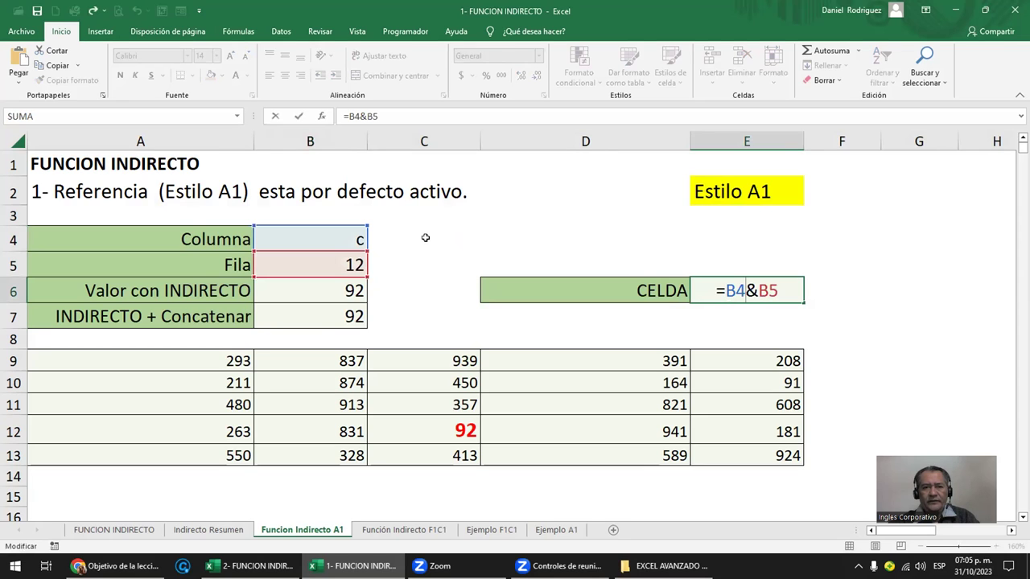
{"action": "key", "text": "Right"}
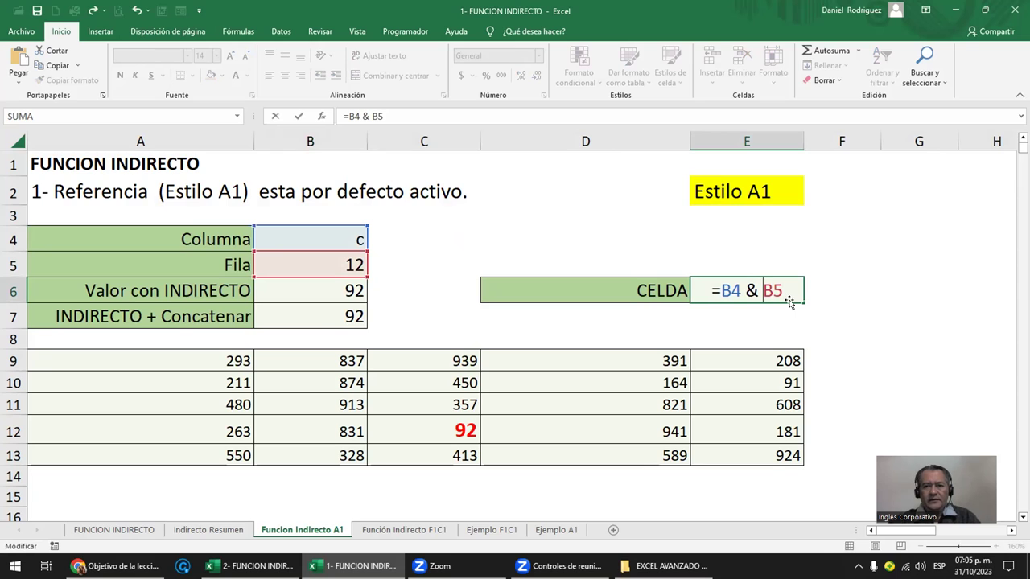
{"action": "key", "text": "Return"}
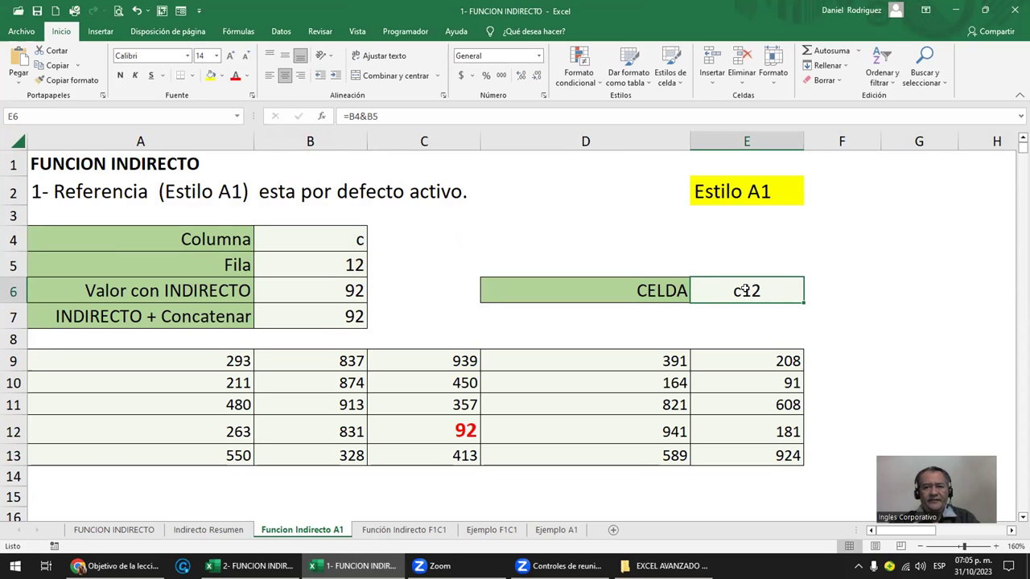
{"action": "left_click", "coordinate": [448, 429]}
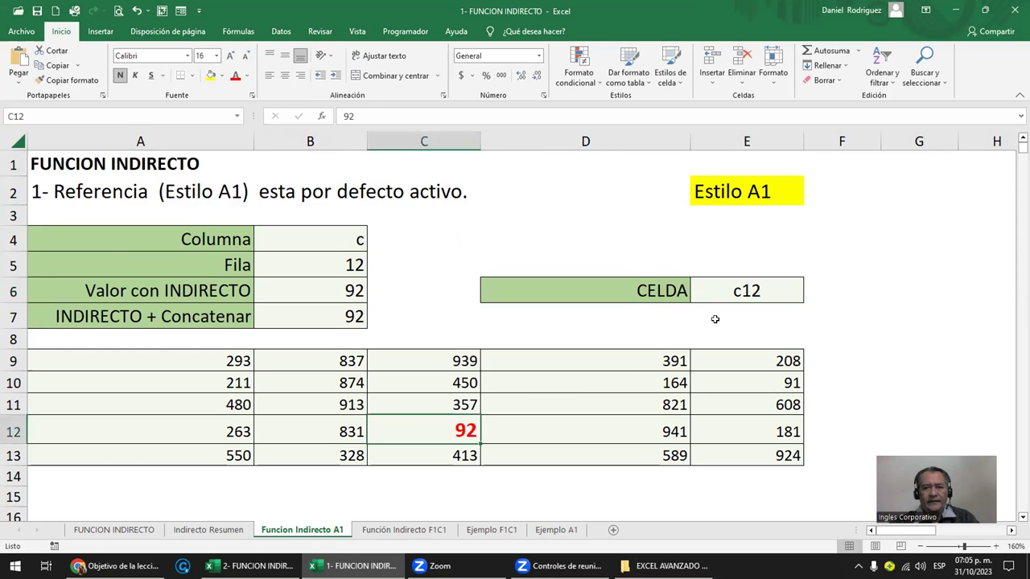
{"action": "left_click", "coordinate": [734, 292]}
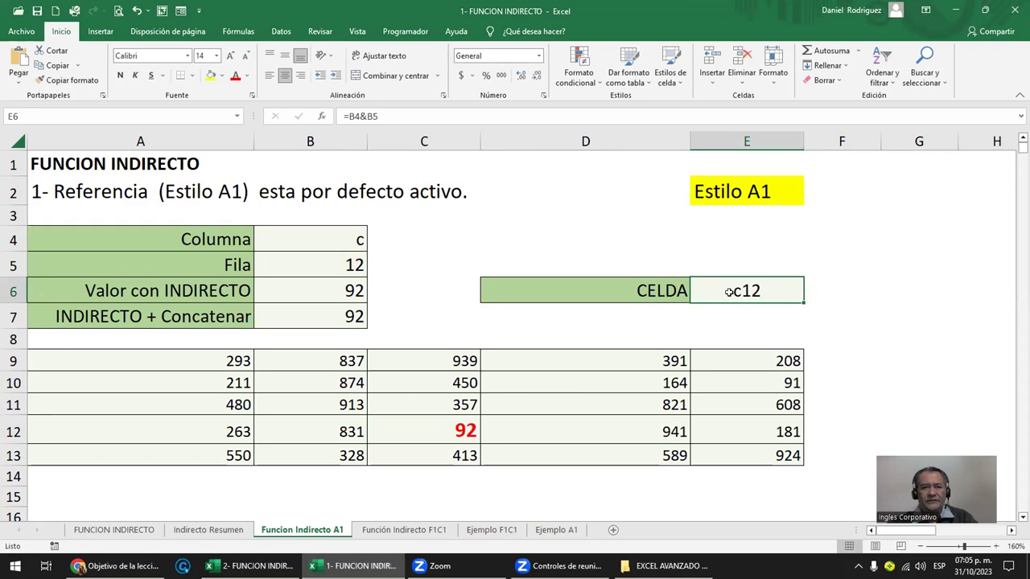
{"action": "left_click", "coordinate": [346, 294]}
{"action": "key", "text": "F2"}
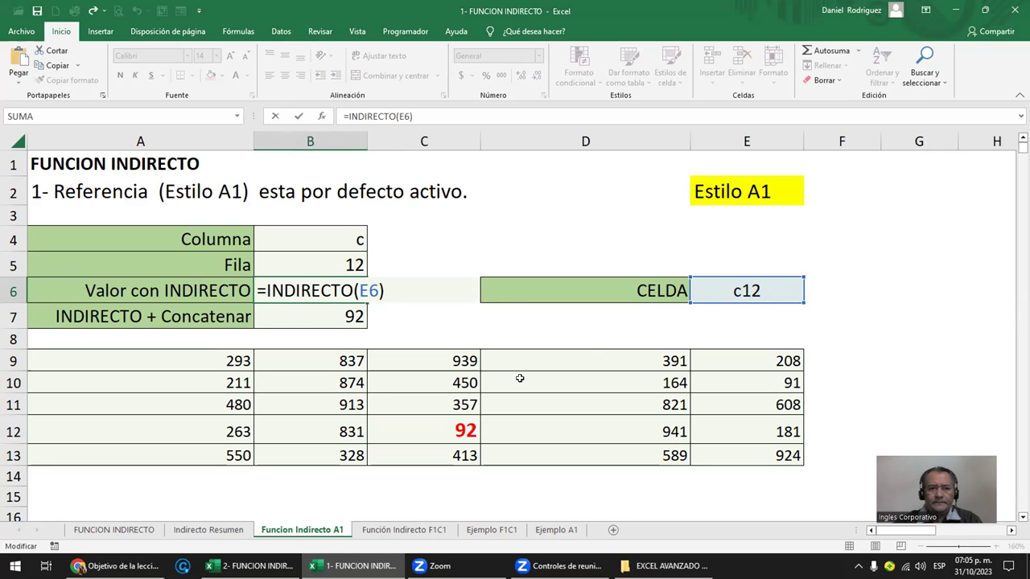
- Rewrite B7 as =INDIRECTO( B4 & B5 ) and compare its 92 result with cell C12
{"action": "key", "text": "Return"}
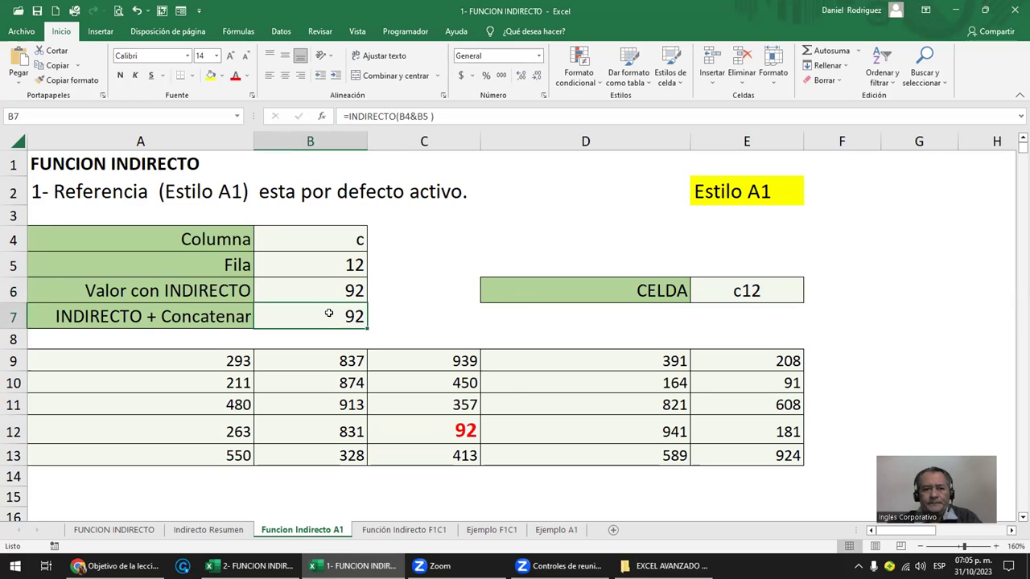
{"action": "double_click", "coordinate": [329, 313]}
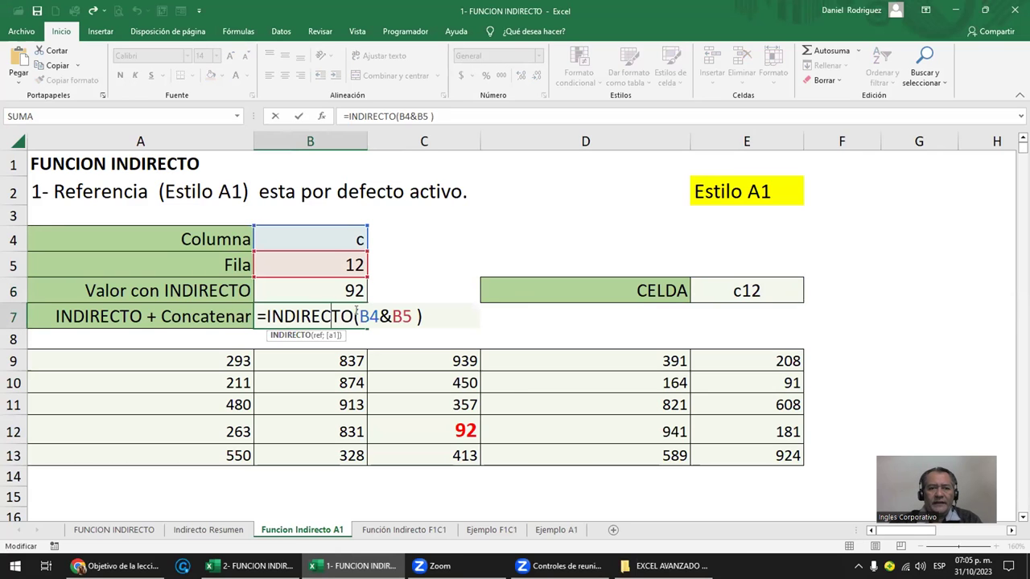
{"action": "left_click", "coordinate": [360, 316]}
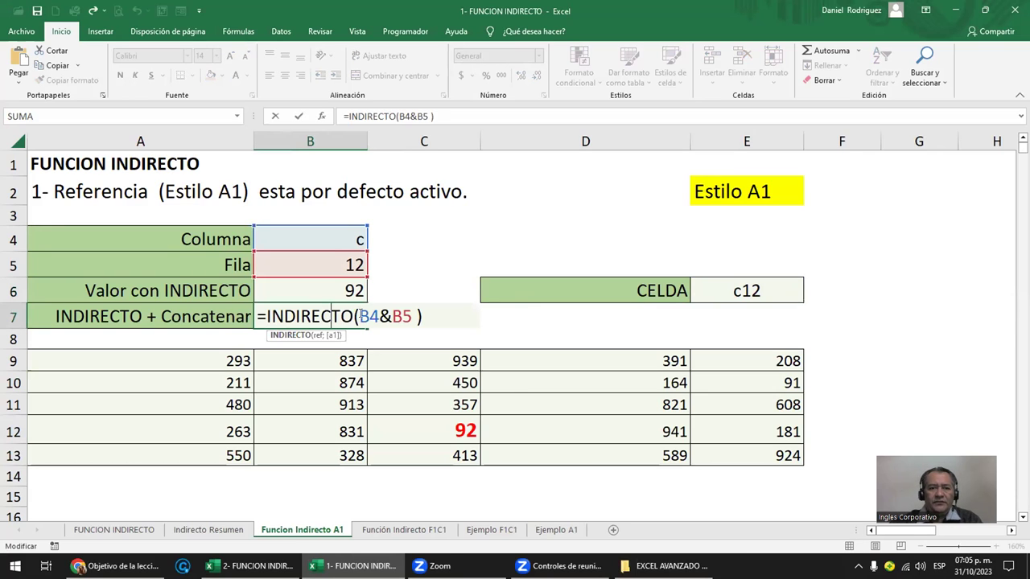
{"action": "key", "text": "Right"}
{"action": "key", "text": "Right"}
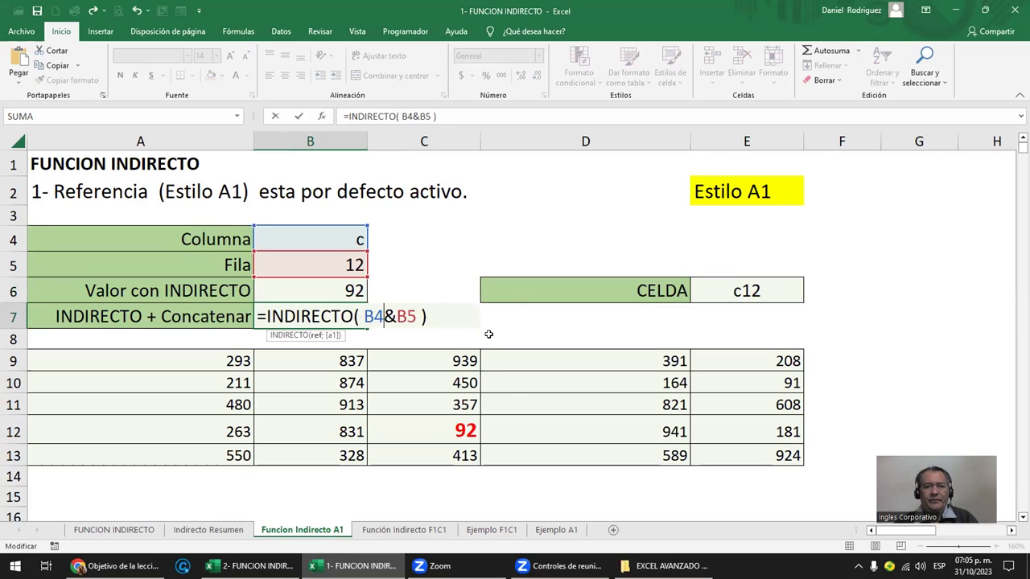
{"action": "key", "text": "Right"}
{"action": "key", "text": "Right"}
{"action": "key", "text": "Right"}
{"action": "key", "text": "shift+Left"}
{"action": "key", "text": "shift+Left"}
{"action": "key", "text": "shift+Left"}
{"action": "key", "text": "shift+Left"}
{"action": "key", "text": "shift+Left"}
{"action": "key", "text": "shift+Left"}
{"action": "key", "text": "shift+Left"}
{"action": "key", "text": "shift+Left"}
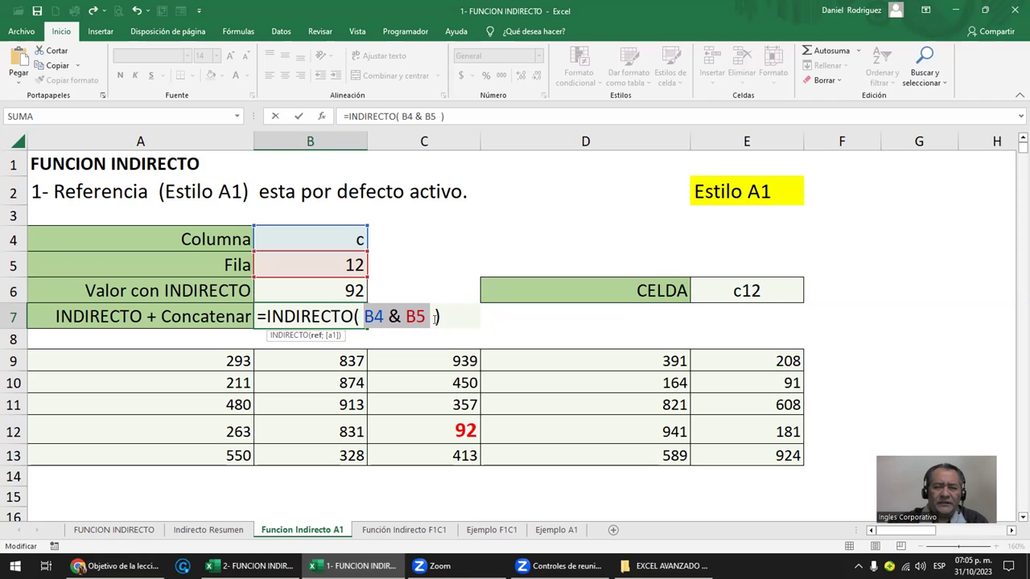
{"action": "key", "text": "Return"}
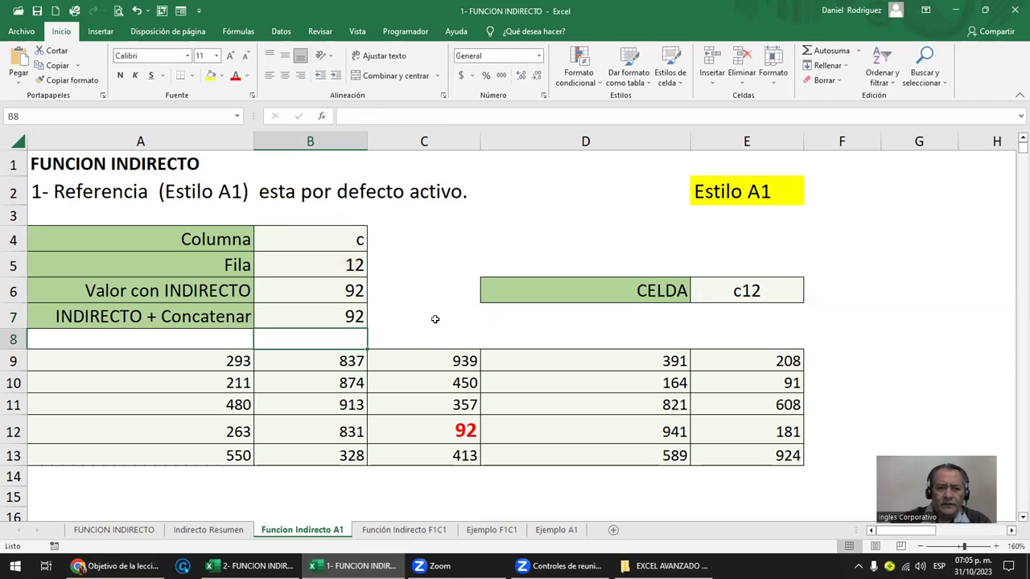
{"action": "left_click", "coordinate": [441, 429]}
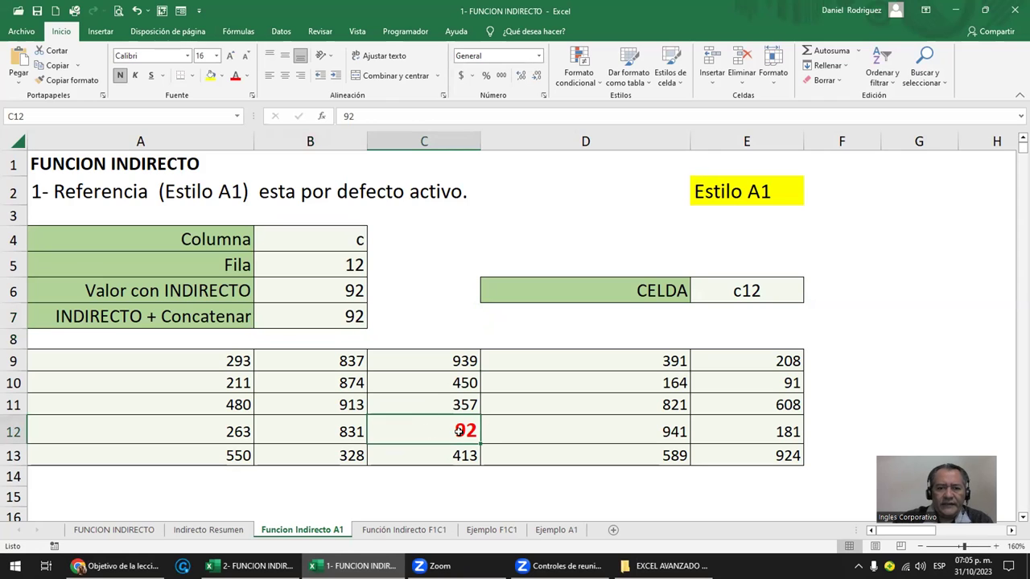
{"action": "left_click", "coordinate": [779, 360]}
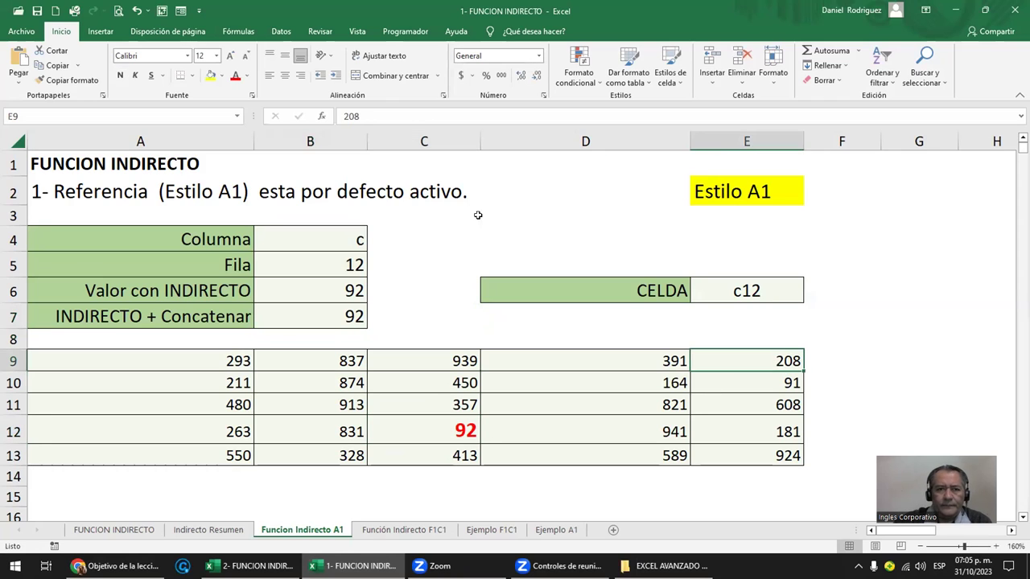
{"action": "left_click", "coordinate": [210, 75]}
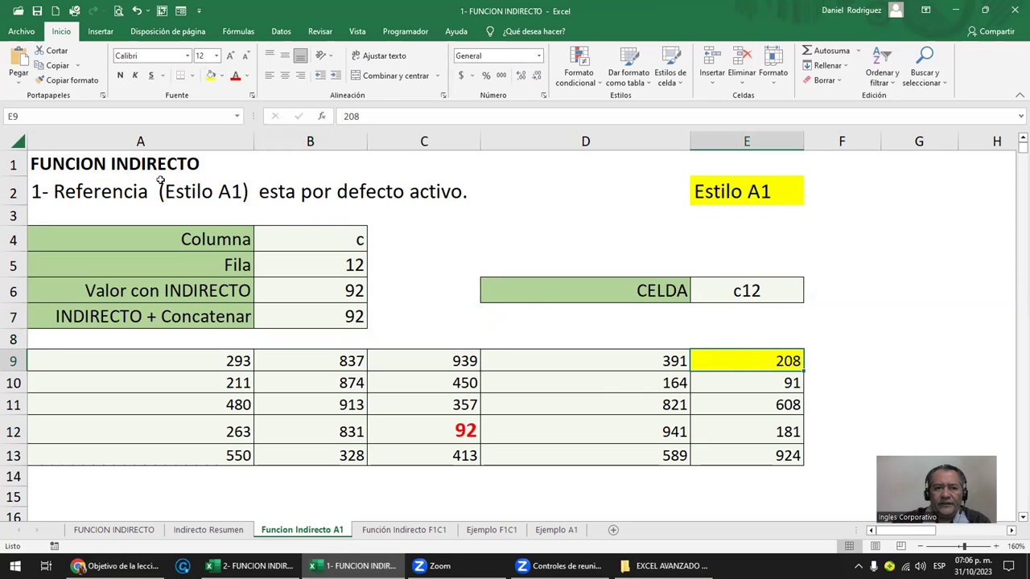
{"action": "left_click", "coordinate": [312, 240]}
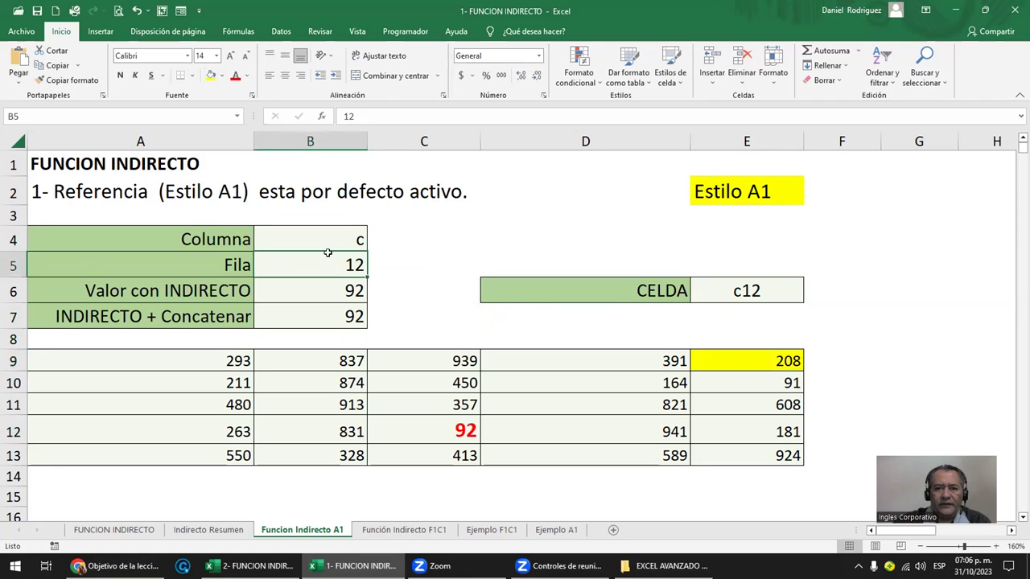
{"action": "left_click_drag", "start_coordinate": [129, 139], "coordinate": [730, 138]}
{"action": "left_click", "coordinate": [318, 233]}
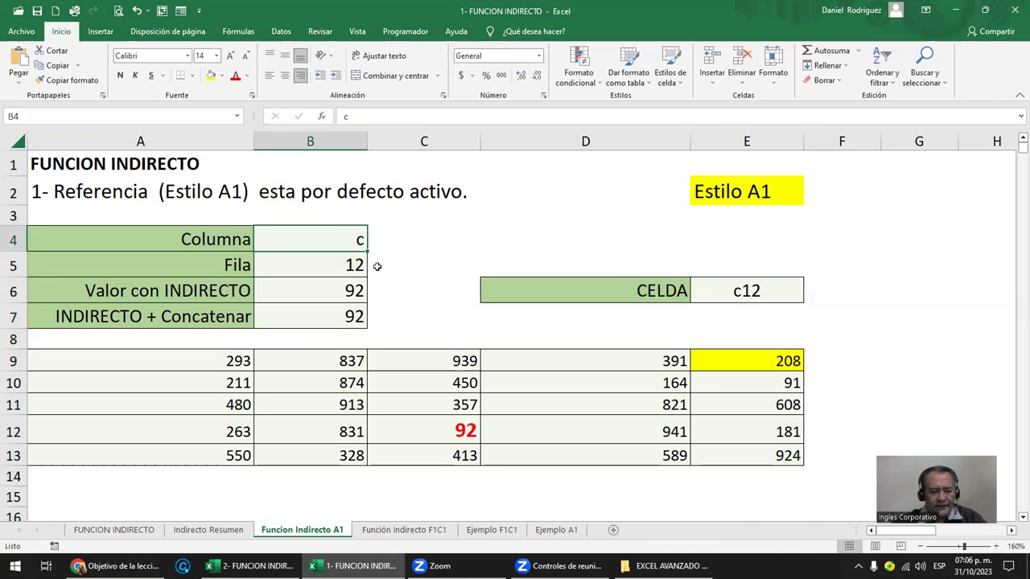
- Change Columna in B4 to e and point out row 9 and column E
{"action": "type", "text": "e"}
{"action": "key", "text": "Return"}
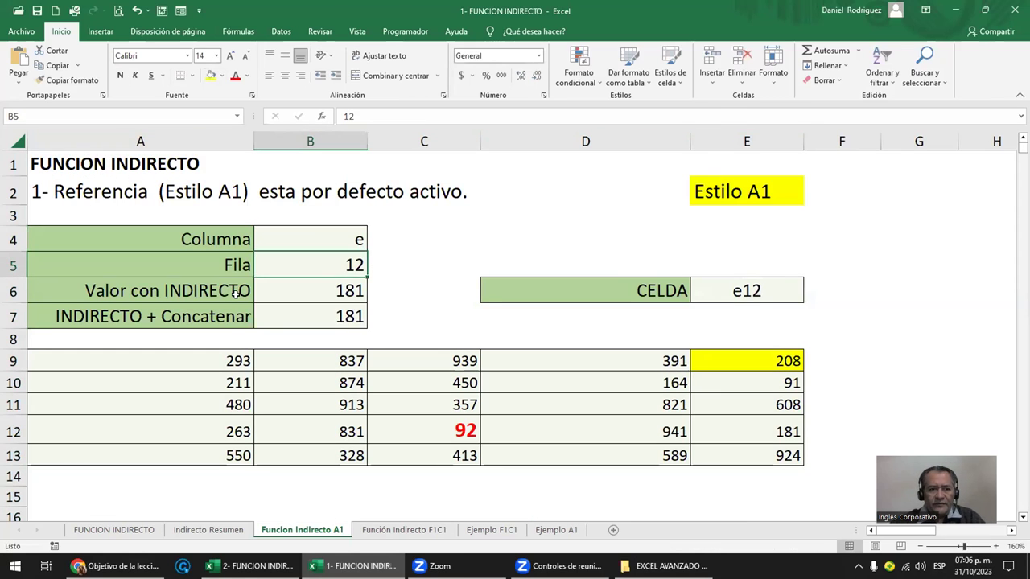
{"action": "left_click", "coordinate": [11, 361]}
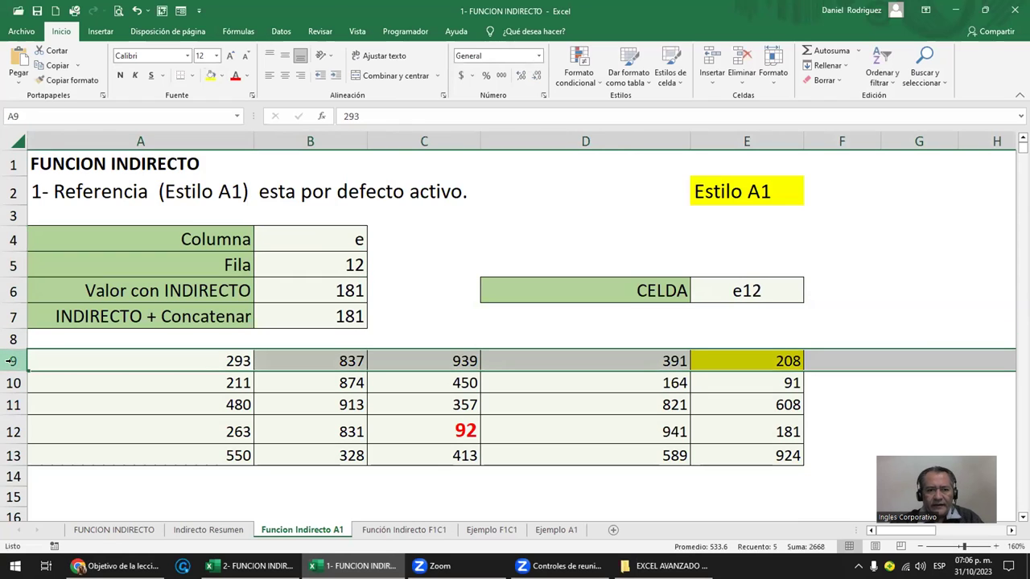
{"action": "left_click", "coordinate": [720, 141], "text": "ctrl"}
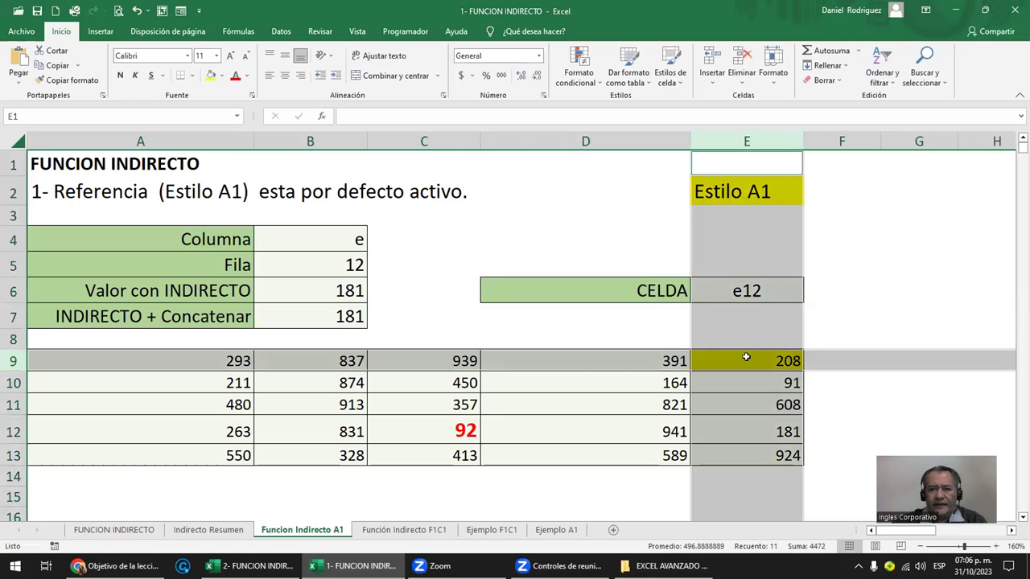
- Set Fila in B5 to 9 and check that E6 builds e9, whose value is 208
{"action": "left_click", "coordinate": [339, 269]}
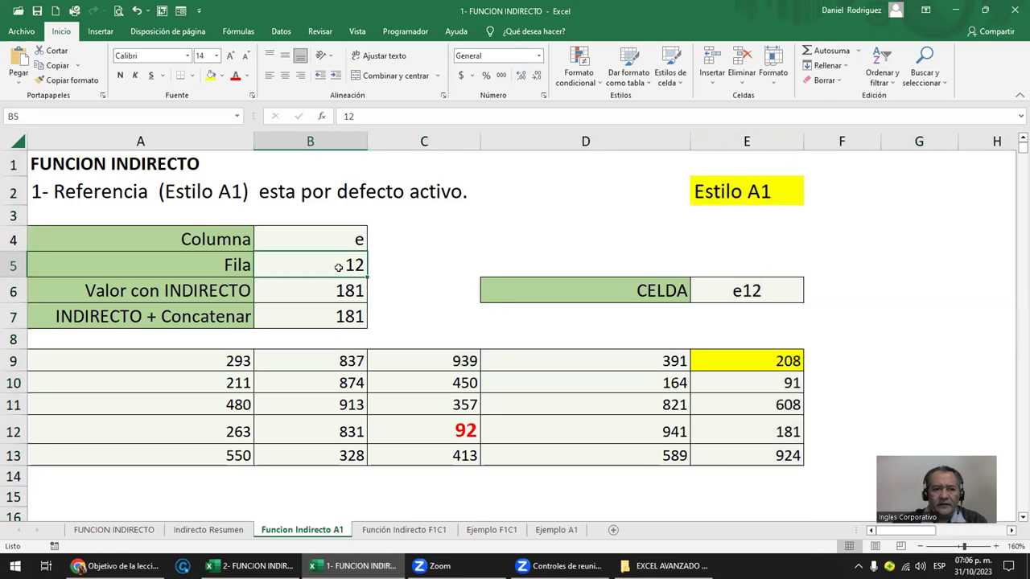
{"action": "type", "text": "9"}
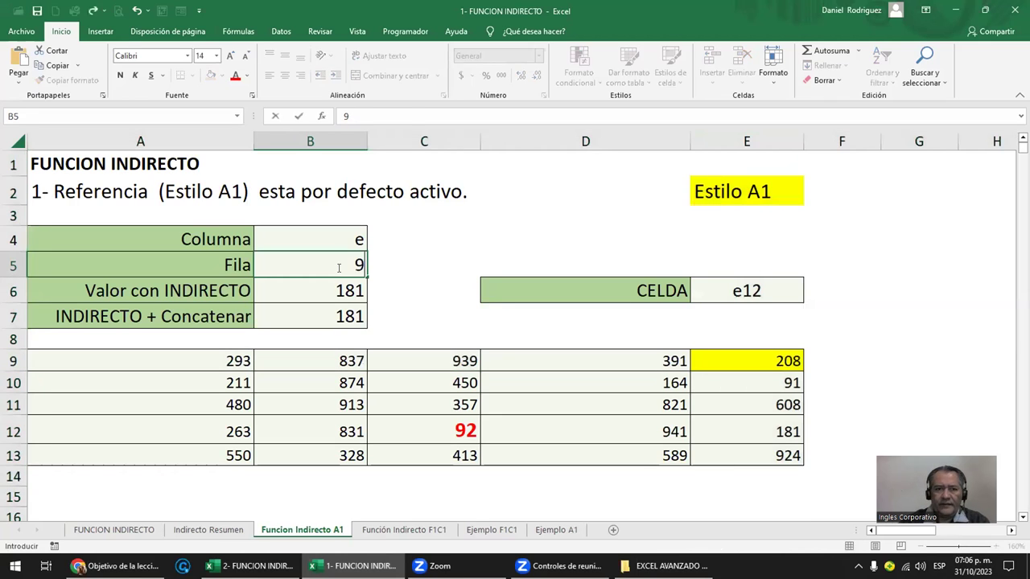
{"action": "key", "text": "Return"}
{"action": "left_click", "coordinate": [755, 291]}
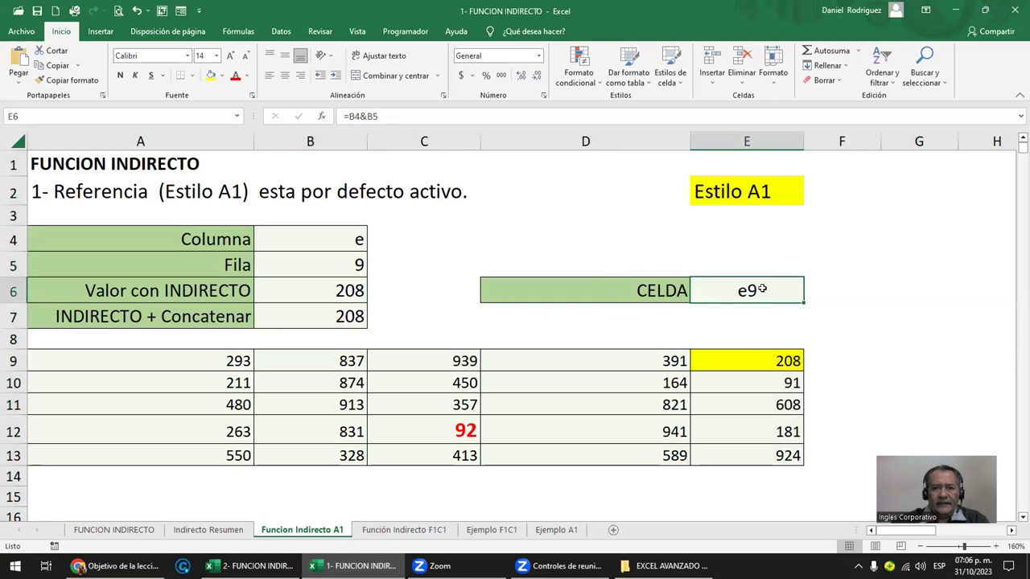
{"action": "left_click", "coordinate": [722, 359]}
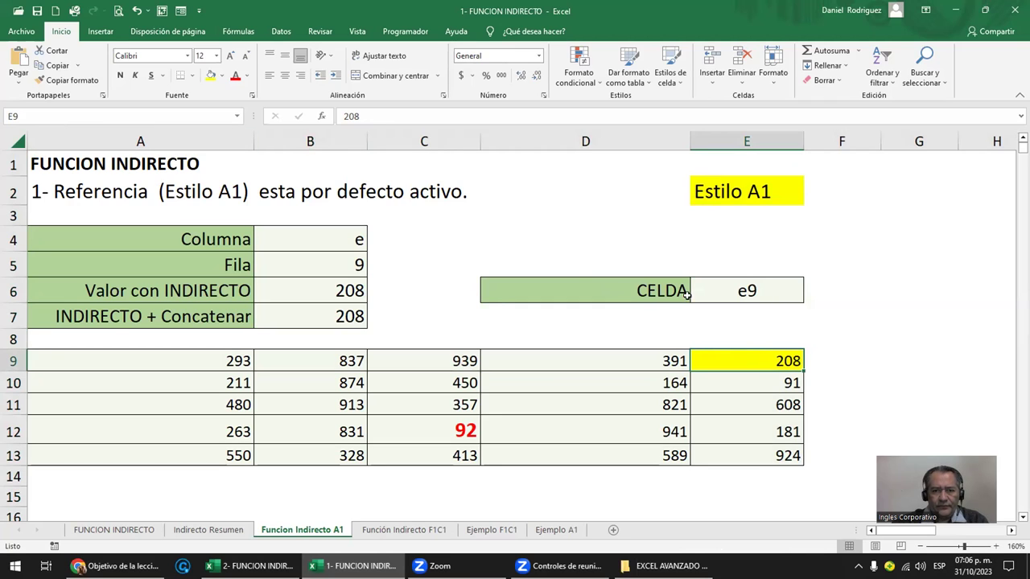
{"action": "left_click", "coordinate": [729, 288]}
{"action": "left_click_drag", "start_coordinate": [643, 291], "coordinate": [724, 287]}
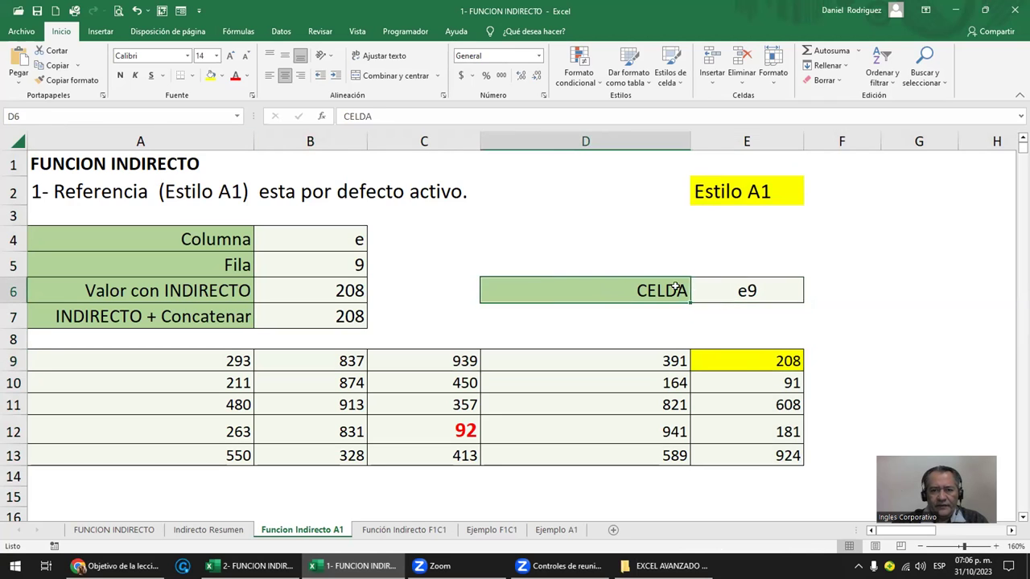
{"action": "left_click", "coordinate": [335, 292]}
{"action": "double_click", "coordinate": [333, 290]}
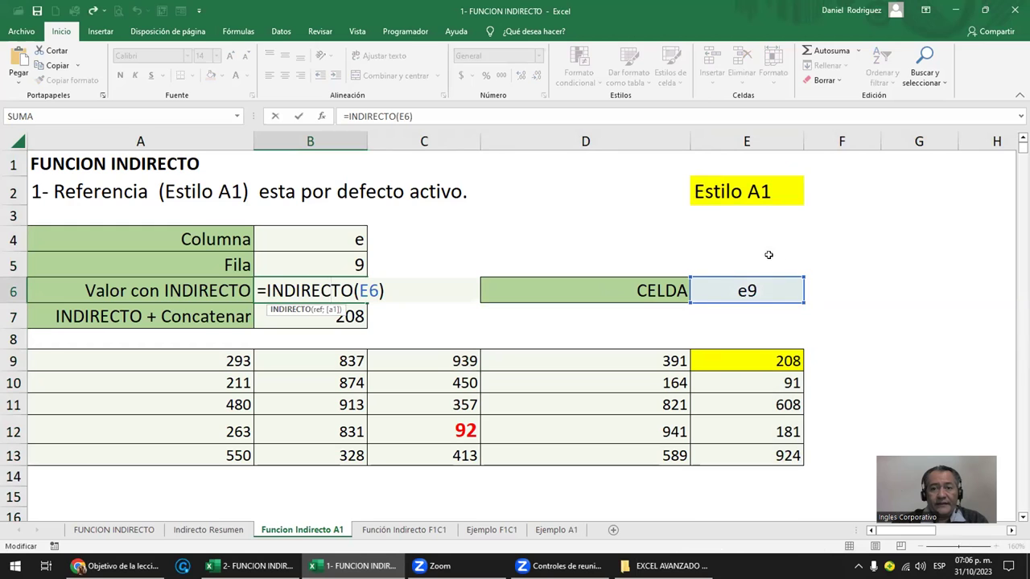
{"action": "key", "text": "Escape"}
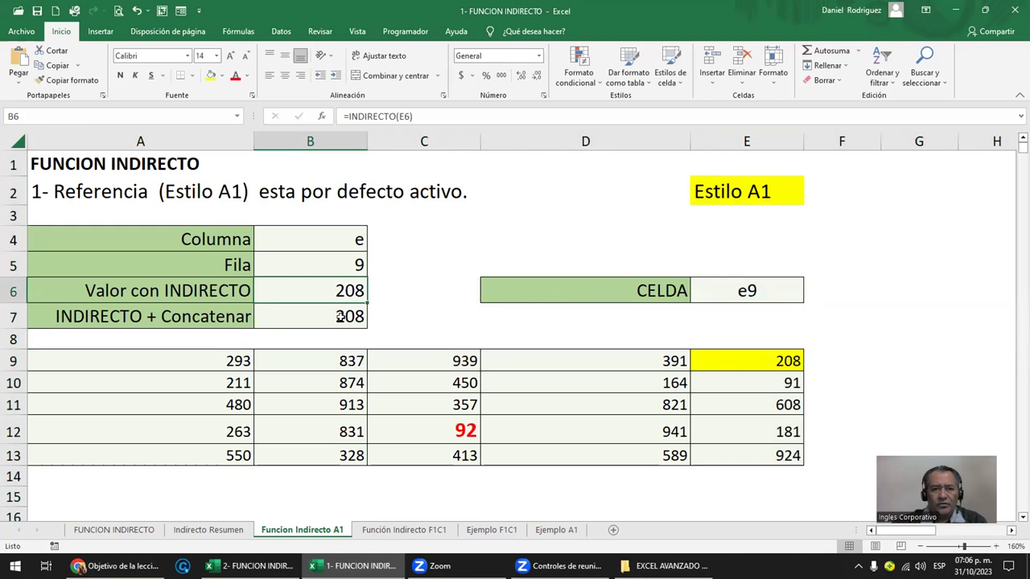
{"action": "double_click", "coordinate": [341, 317]}
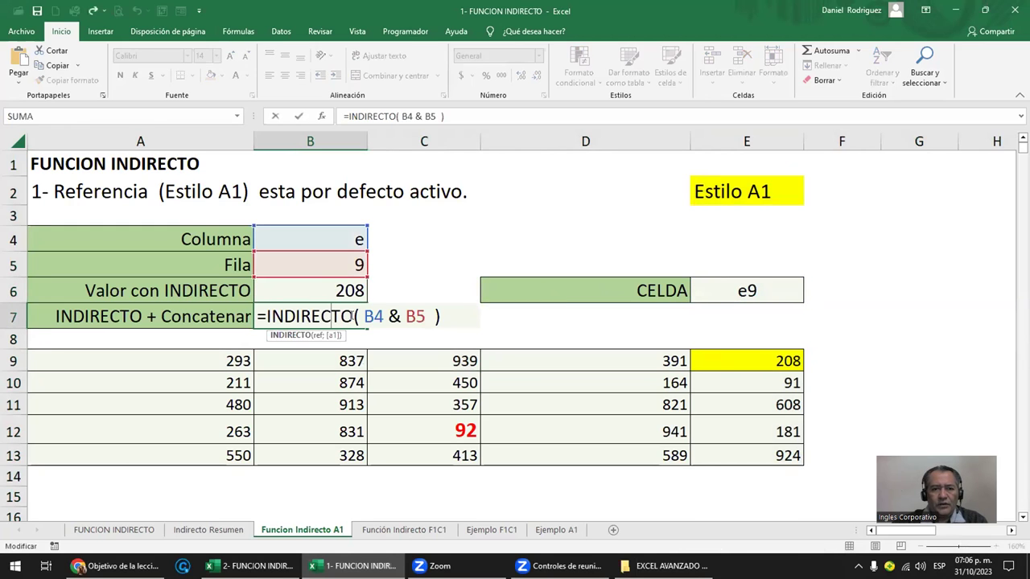
{"action": "left_click", "coordinate": [368, 316]}
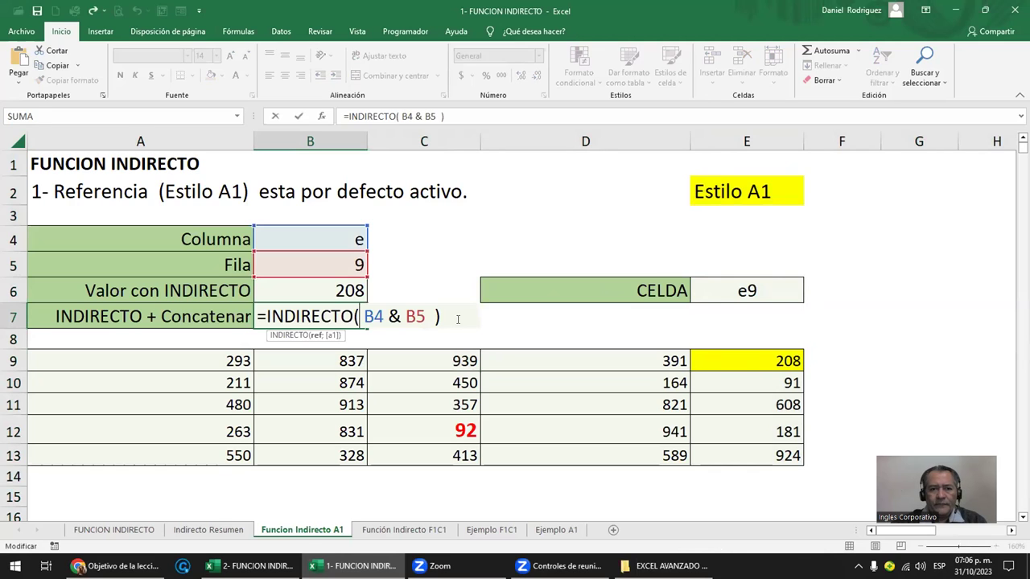
{"action": "key", "text": "Escape"}
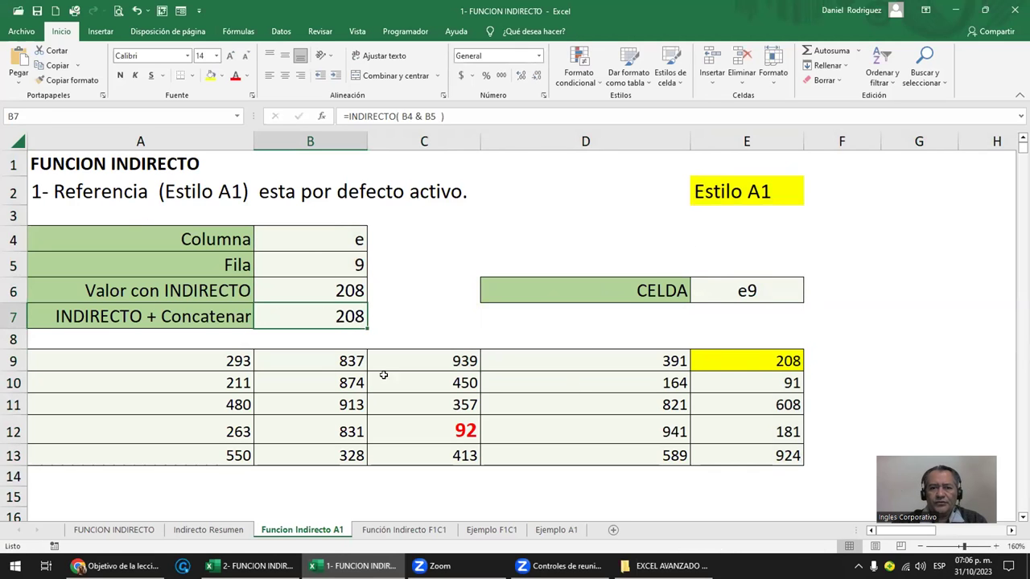
{"action": "left_click_drag", "start_coordinate": [227, 362], "coordinate": [724, 453]}
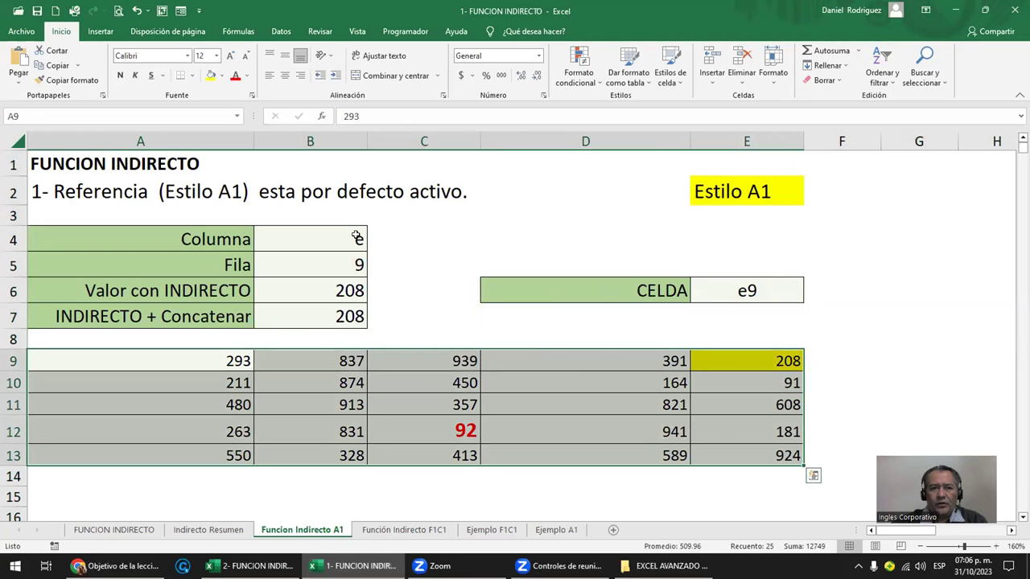
{"action": "double_click", "coordinate": [350, 291]}
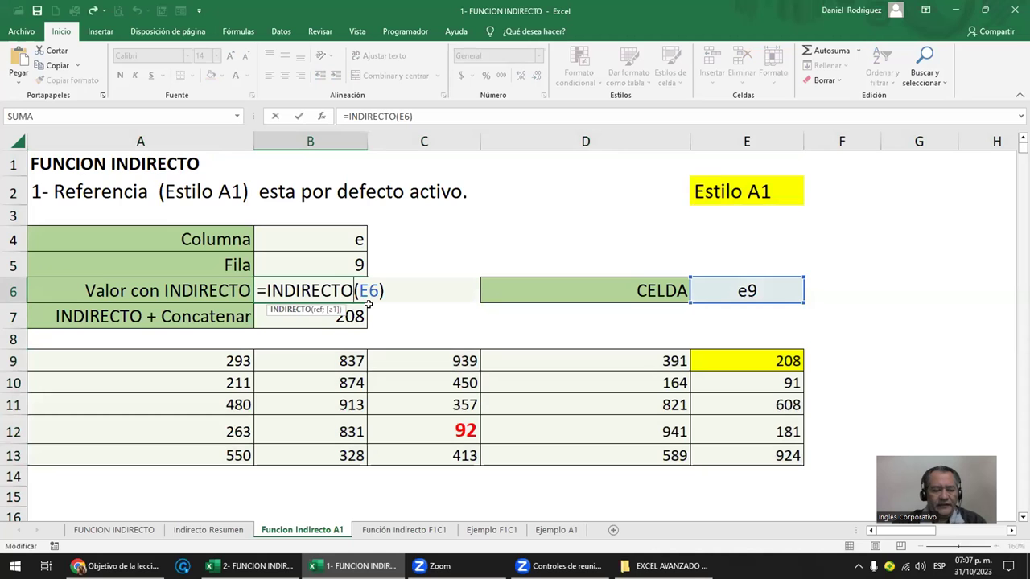
{"action": "key", "text": "Escape"}
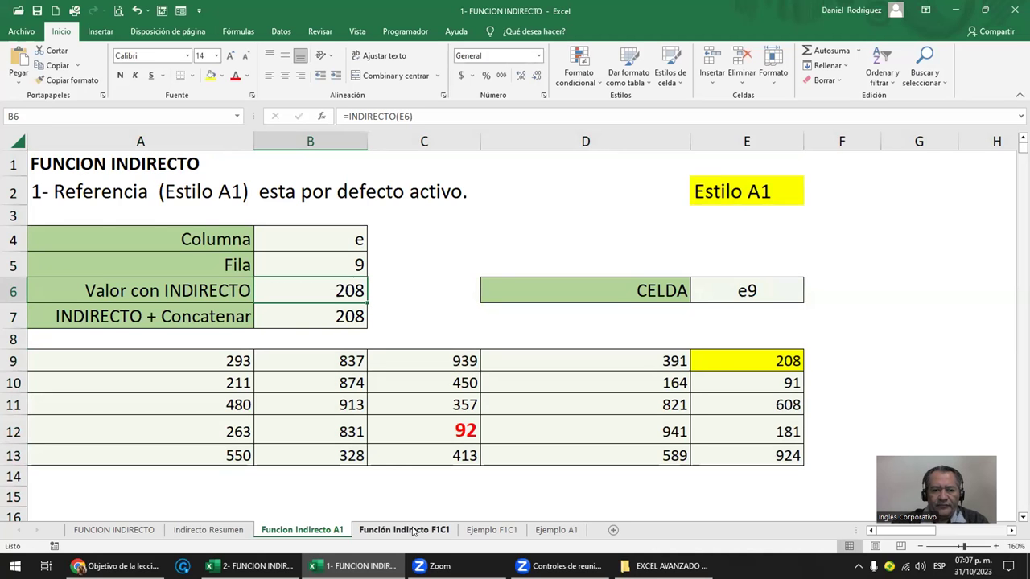
- Move from the Ejemplo F1C1 sheet to the Función Indirecto F1C1 sales table
{"action": "left_click", "coordinate": [489, 531]}
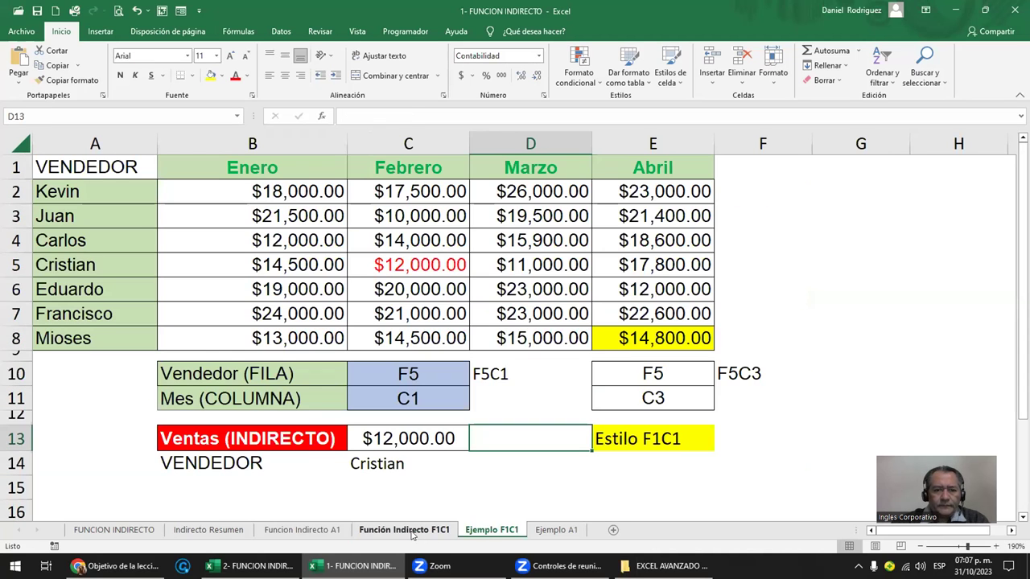
{"action": "left_click", "coordinate": [410, 531]}
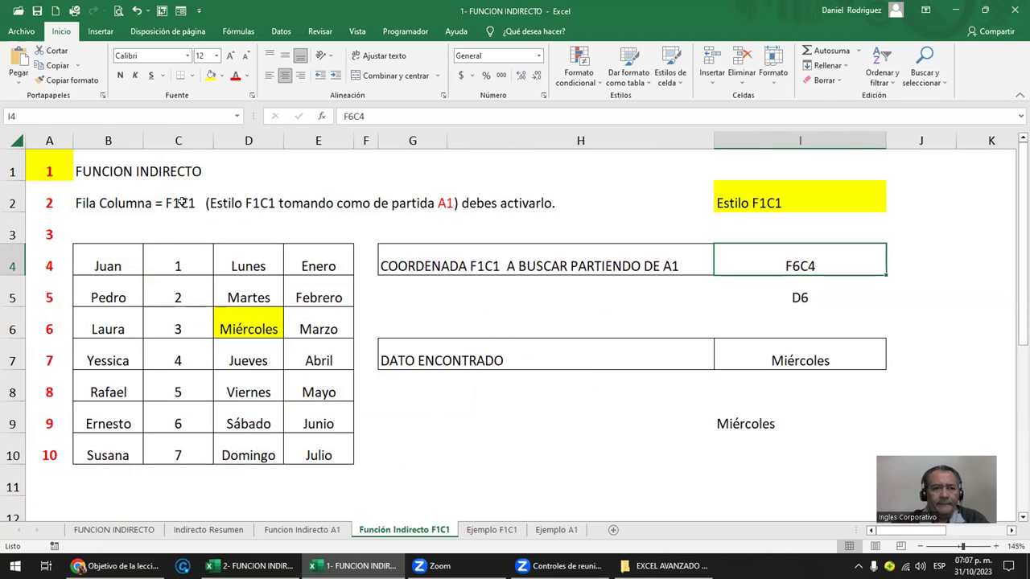
- Point out the row numbers, columns and the names-and-days table B4:E10
{"action": "left_click", "coordinate": [9, 160]}
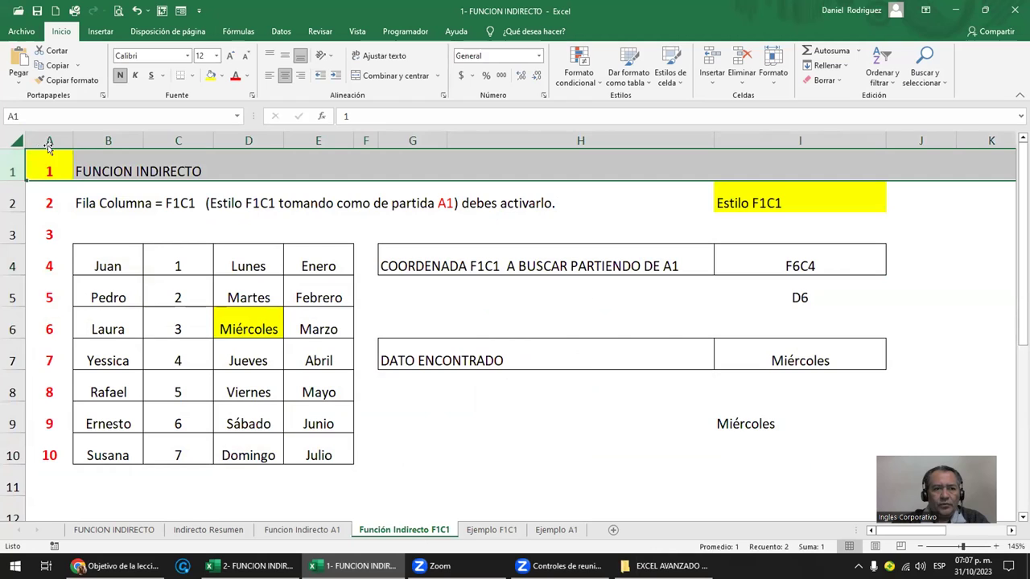
{"action": "left_click", "coordinate": [39, 140]}
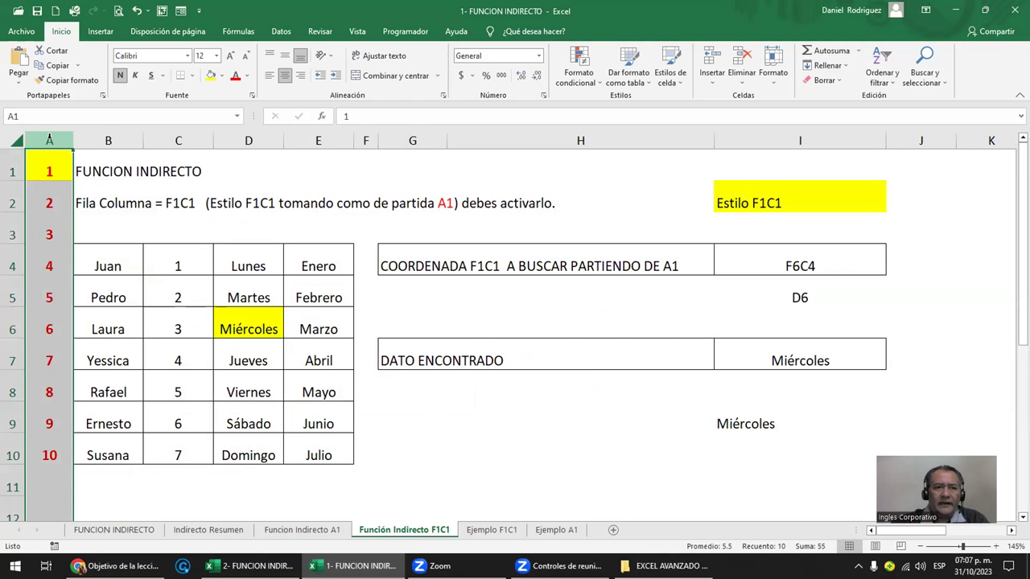
{"action": "left_click", "coordinate": [103, 138]}
{"action": "left_click", "coordinate": [169, 139]}
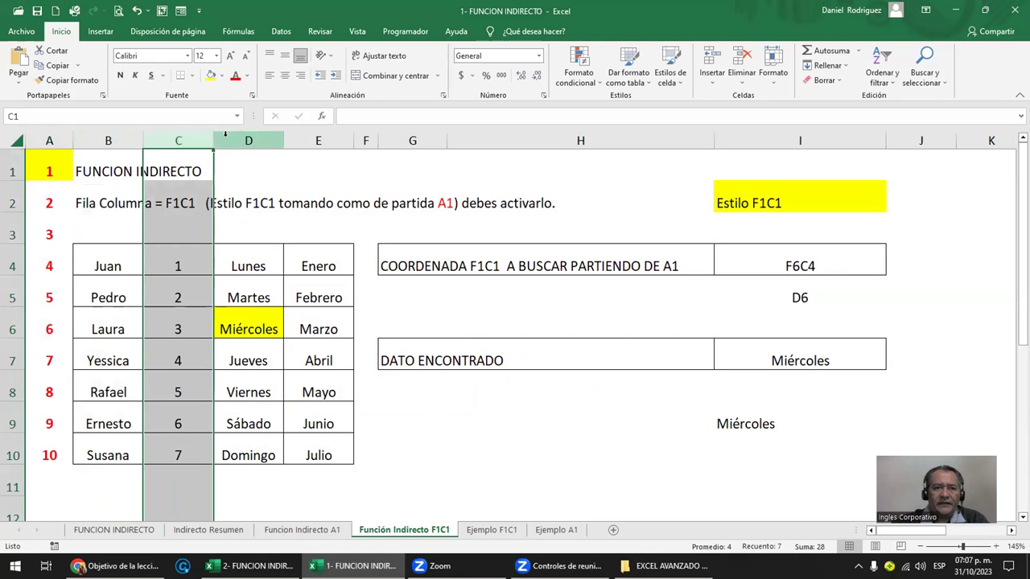
{"action": "left_click", "coordinate": [117, 256]}
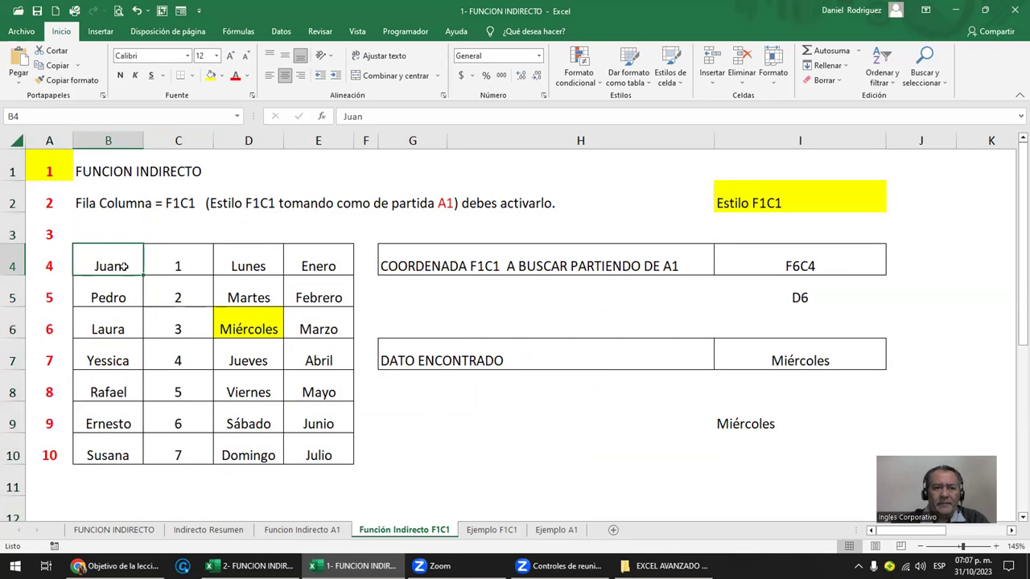
{"action": "left_click_drag", "start_coordinate": [92, 257], "coordinate": [329, 449]}
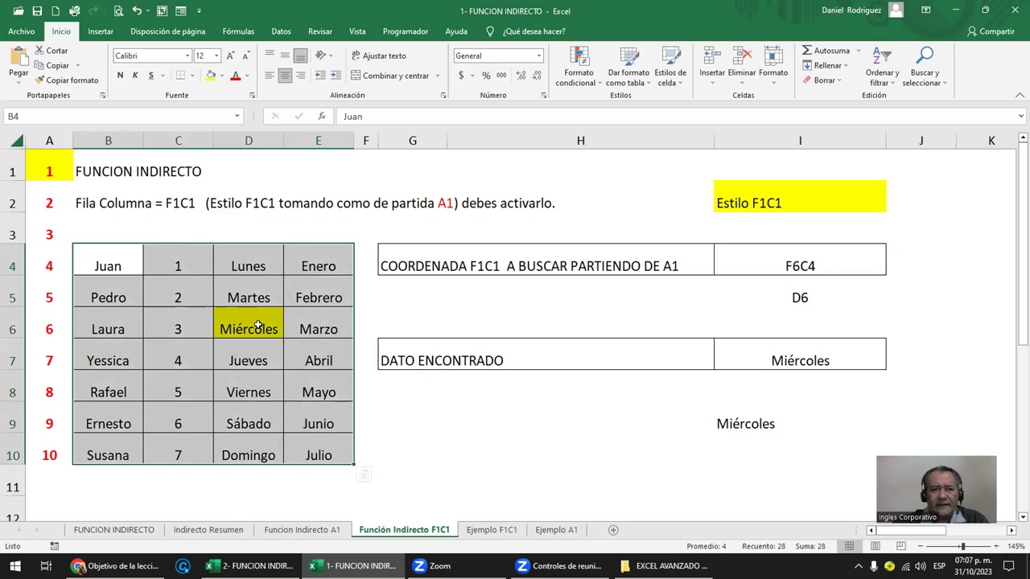
{"action": "left_click", "coordinate": [8, 257]}
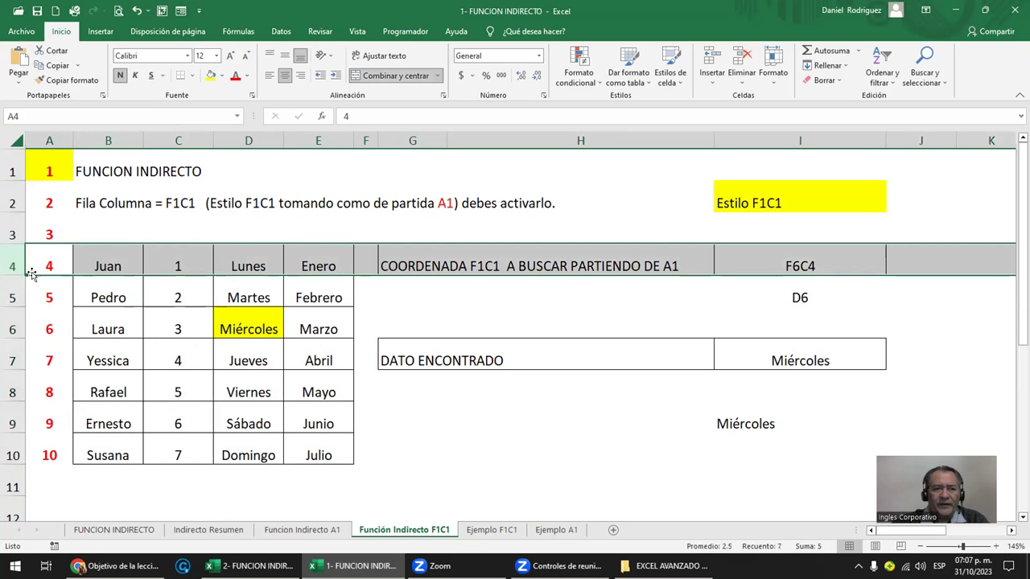
{"action": "left_click", "coordinate": [110, 129]}
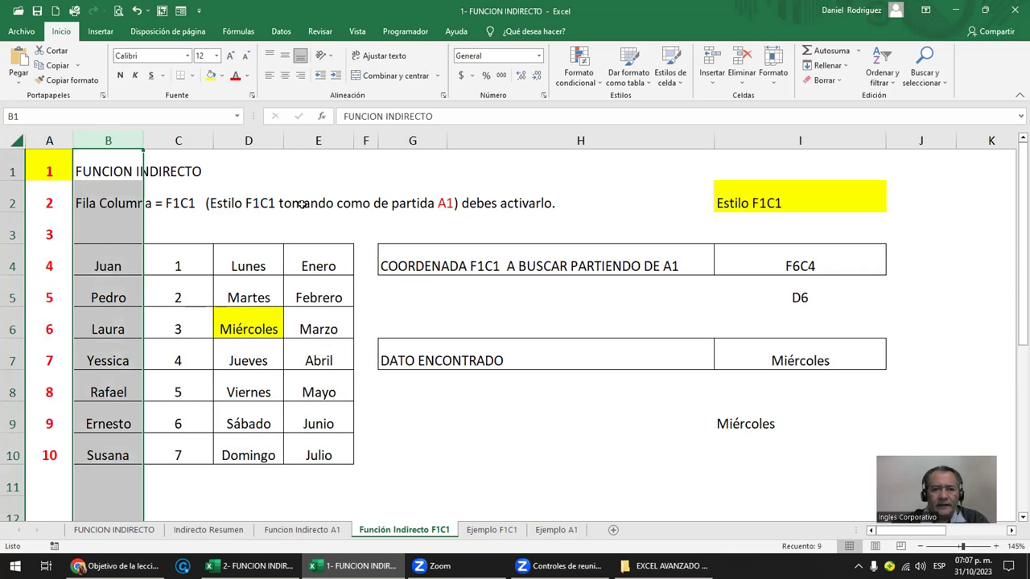
- Clear the yellow fill from Miércoles in D6 and fill Domingo in D10 with yellow
{"action": "left_click", "coordinate": [243, 326]}
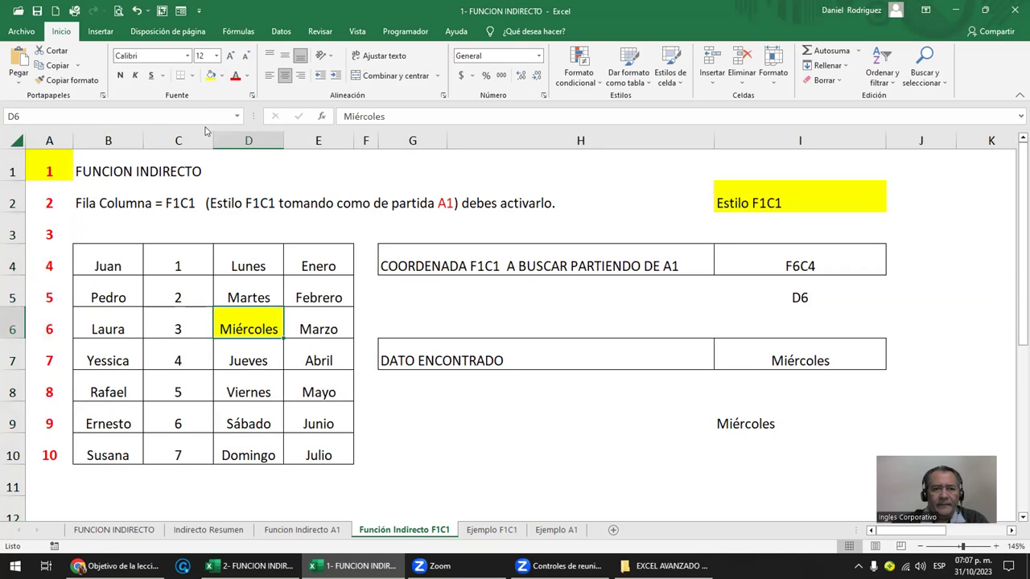
{"action": "left_click", "coordinate": [246, 75]}
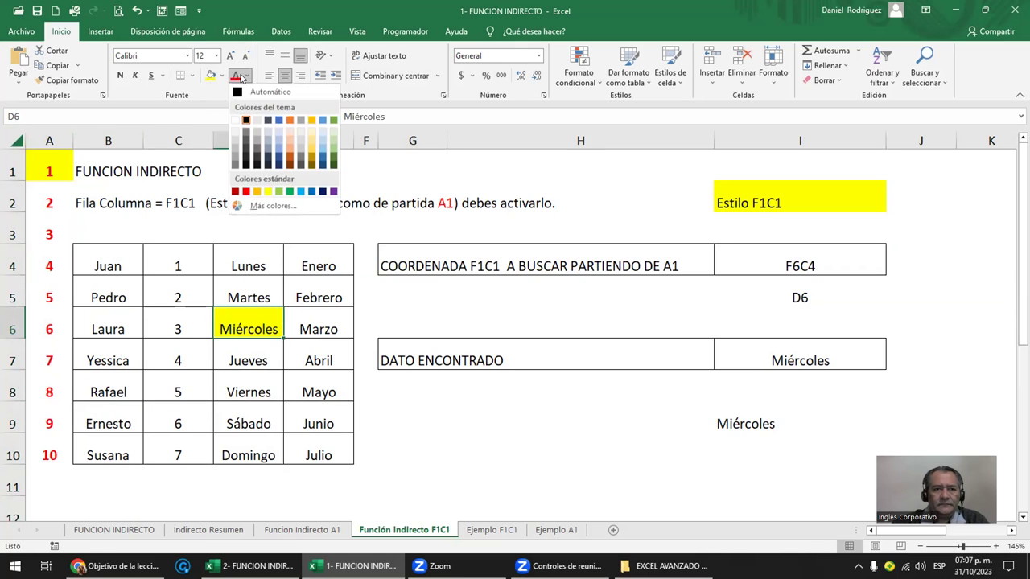
{"action": "left_click", "coordinate": [222, 75]}
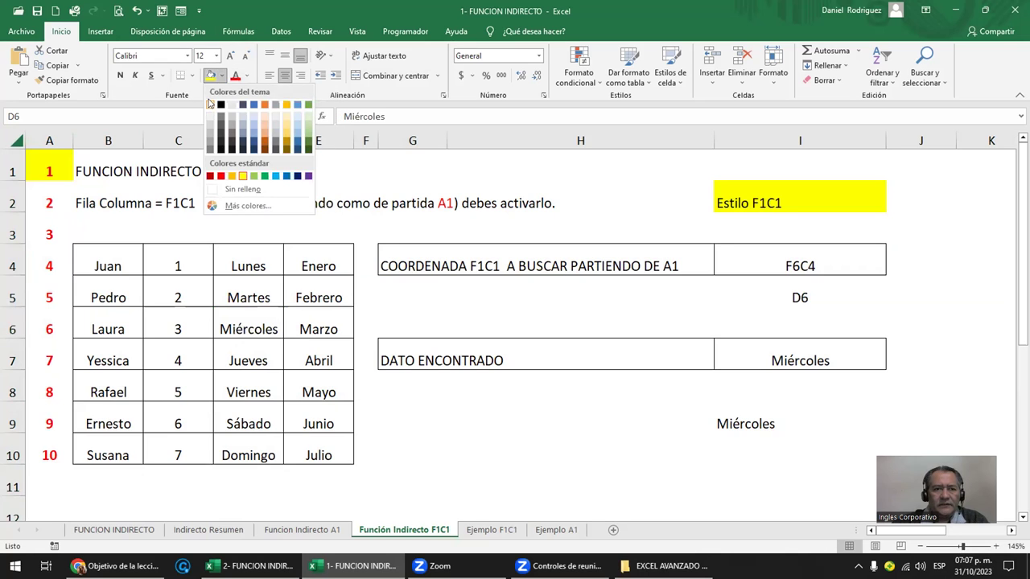
{"action": "left_click", "coordinate": [241, 194]}
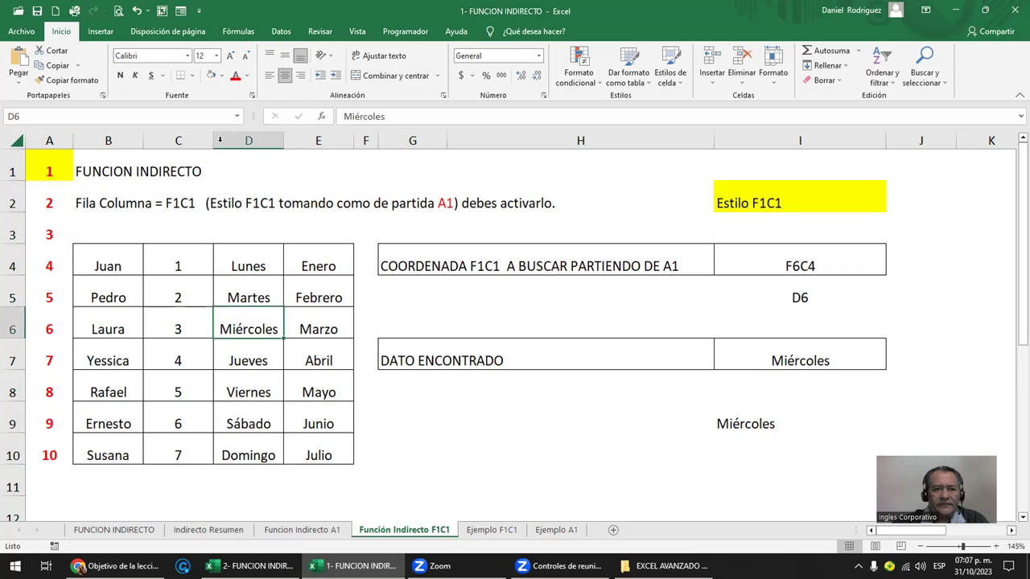
{"action": "left_click", "coordinate": [264, 455]}
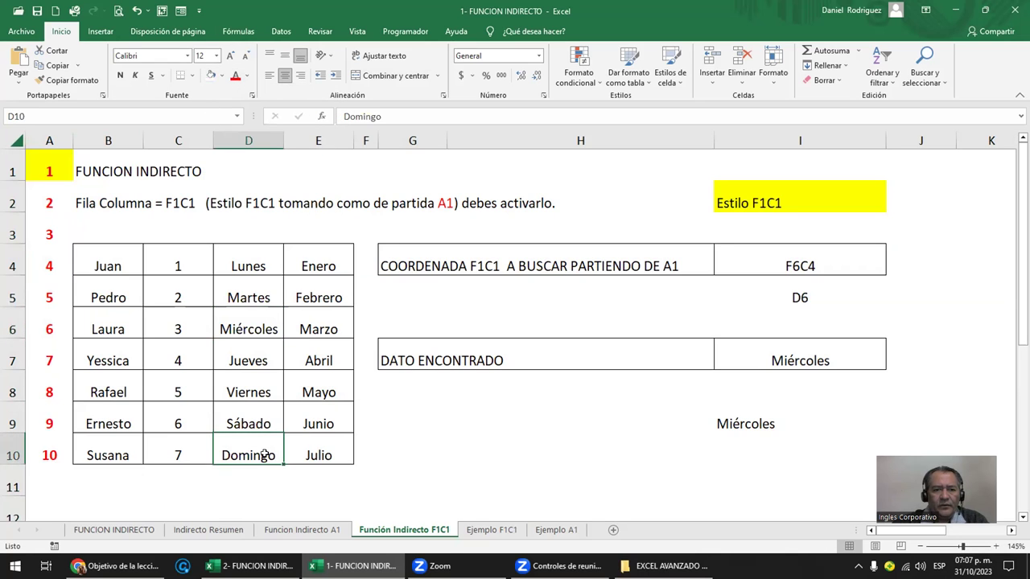
{"action": "left_click", "coordinate": [222, 75]}
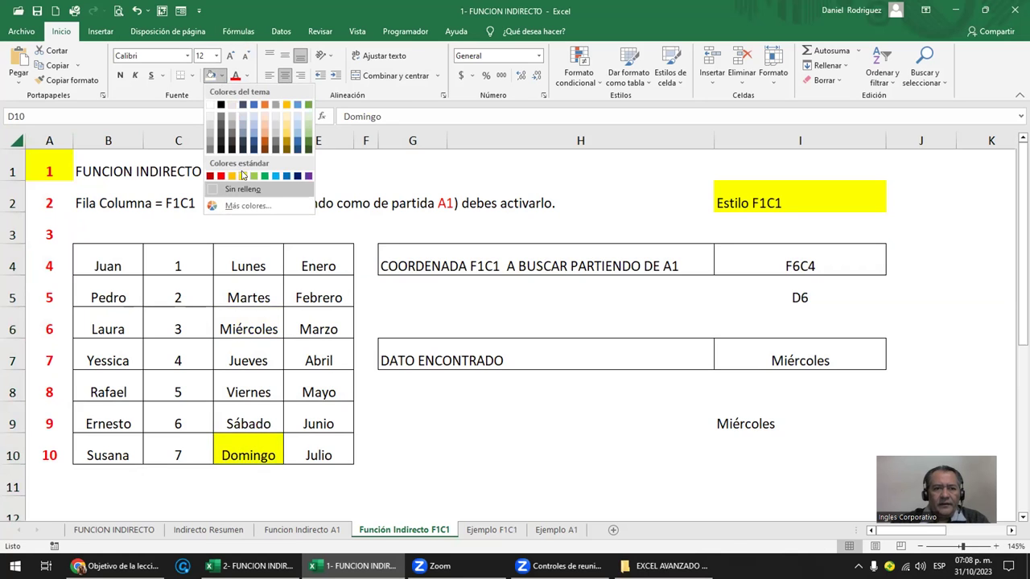
{"action": "left_click", "coordinate": [243, 175]}
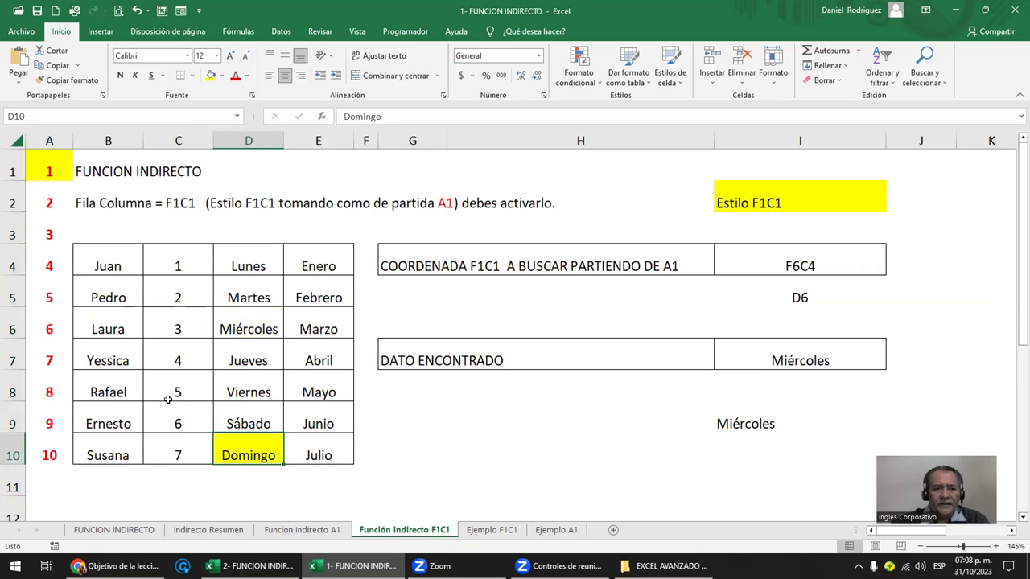
- Locate Domingo in row 10 and start replacing I4's F6C4 coordinate with F10C
{"action": "mouse_move", "coordinate": [8, 159]}
{"action": "left_mouse_down"}
{"action": "mouse_move", "coordinate": [24, 426]}
{"action": "mouse_move", "coordinate": [10, 449]}
{"action": "left_mouse_up"}
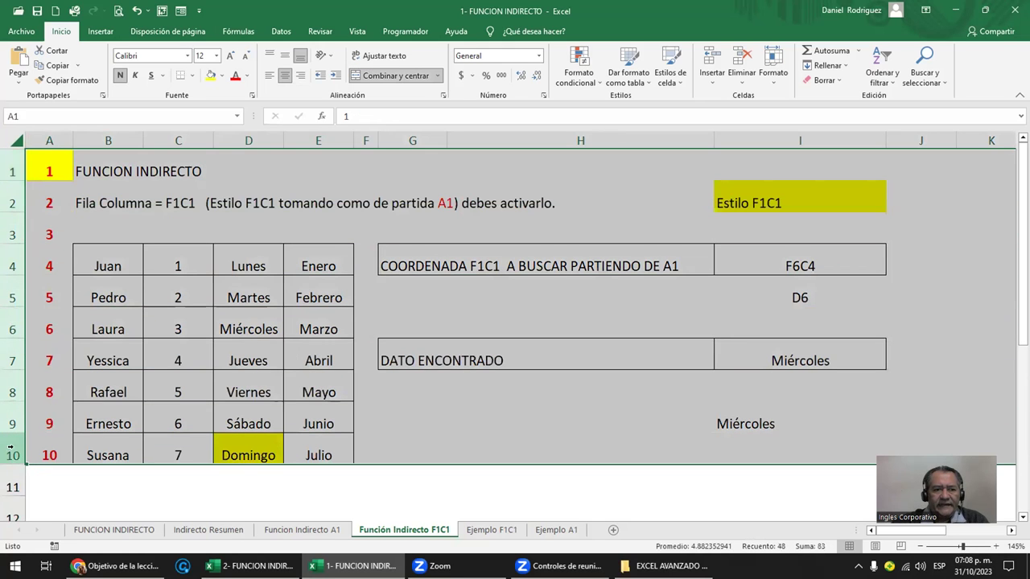
{"action": "left_click", "coordinate": [10, 454]}
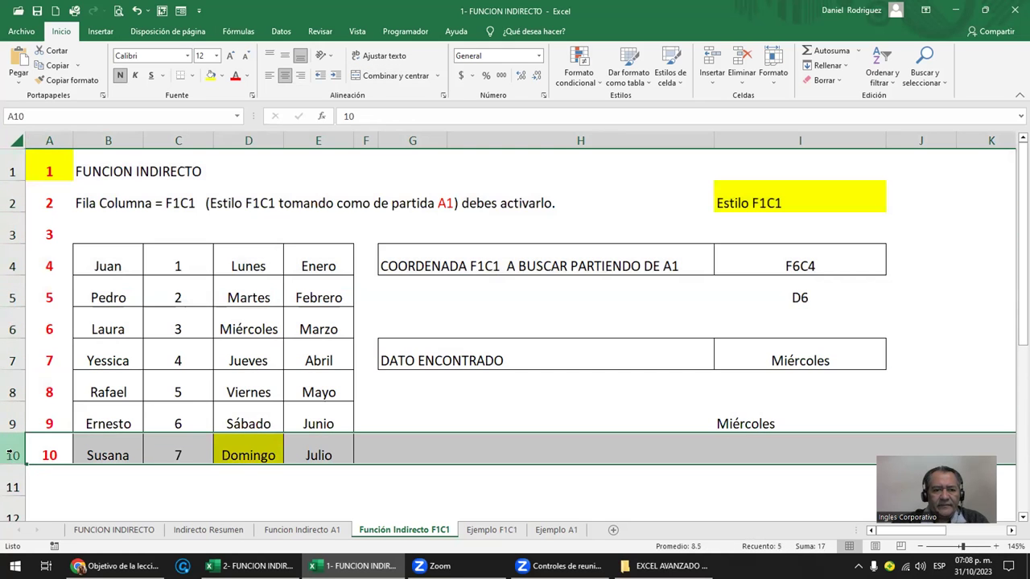
{"action": "left_click", "coordinate": [221, 448]}
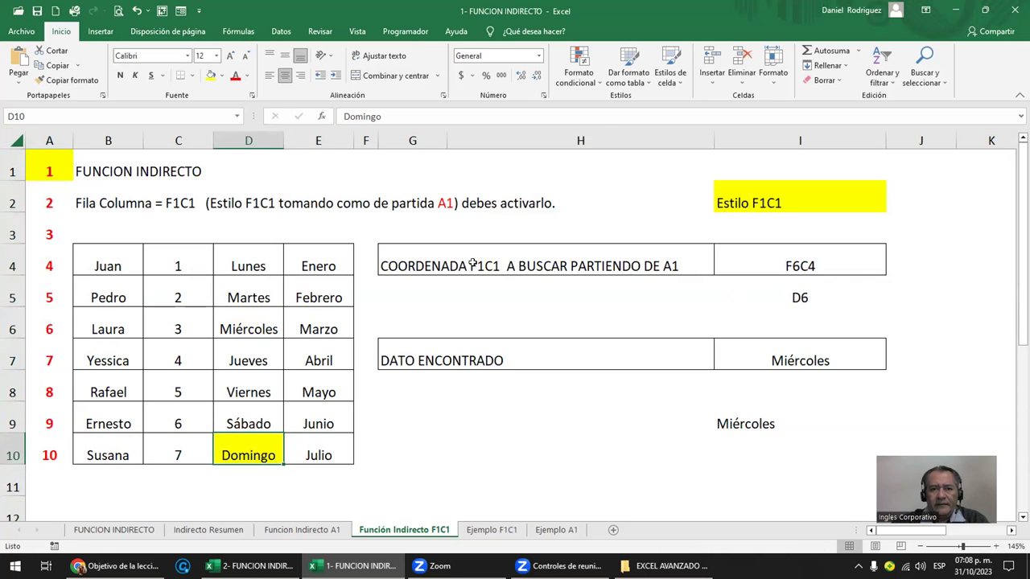
{"action": "left_click", "coordinate": [786, 255]}
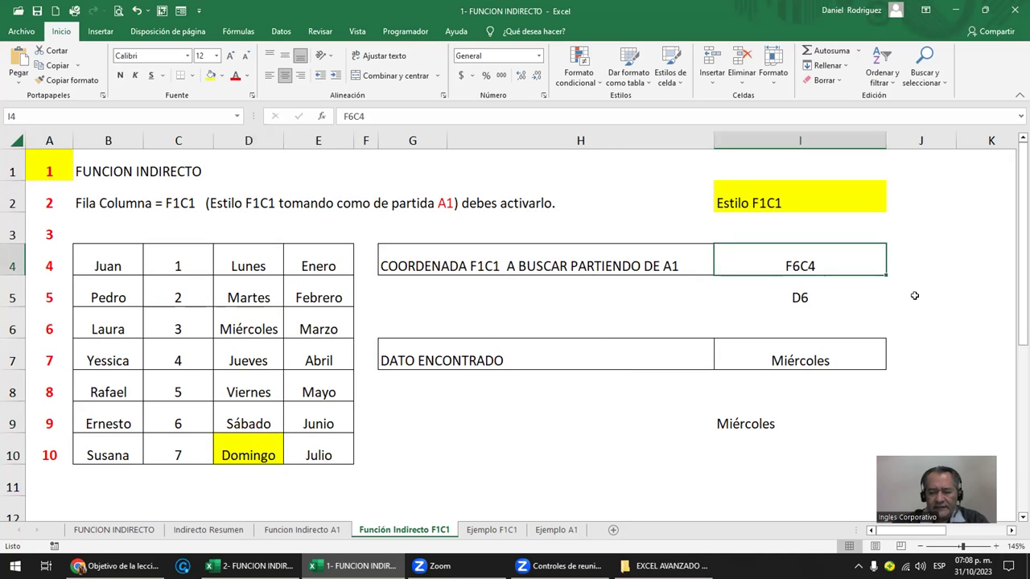
{"action": "key", "text": "Delete"}
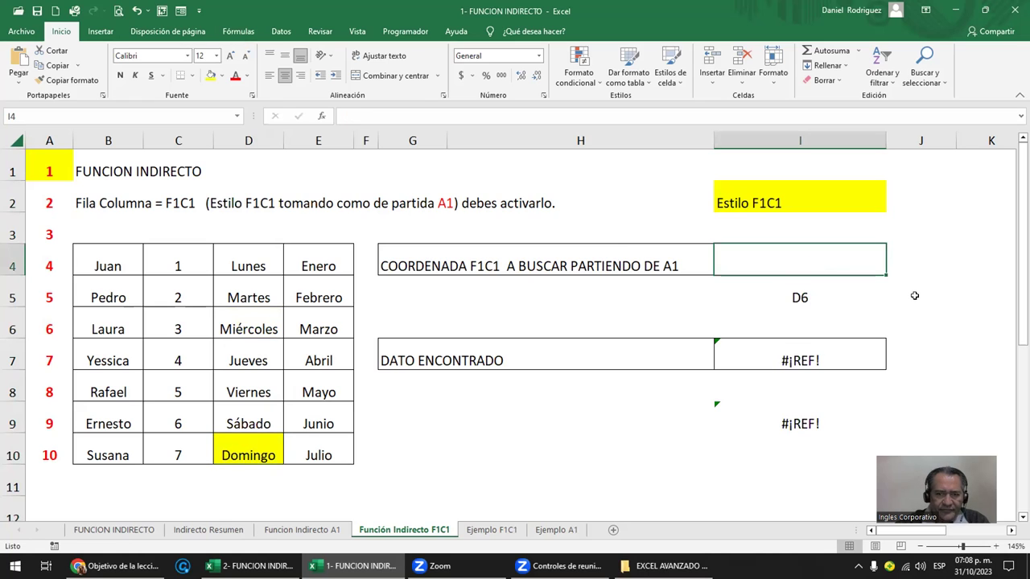
{"action": "type", "text": "f"}
{"action": "key", "text": "BackSpace"}
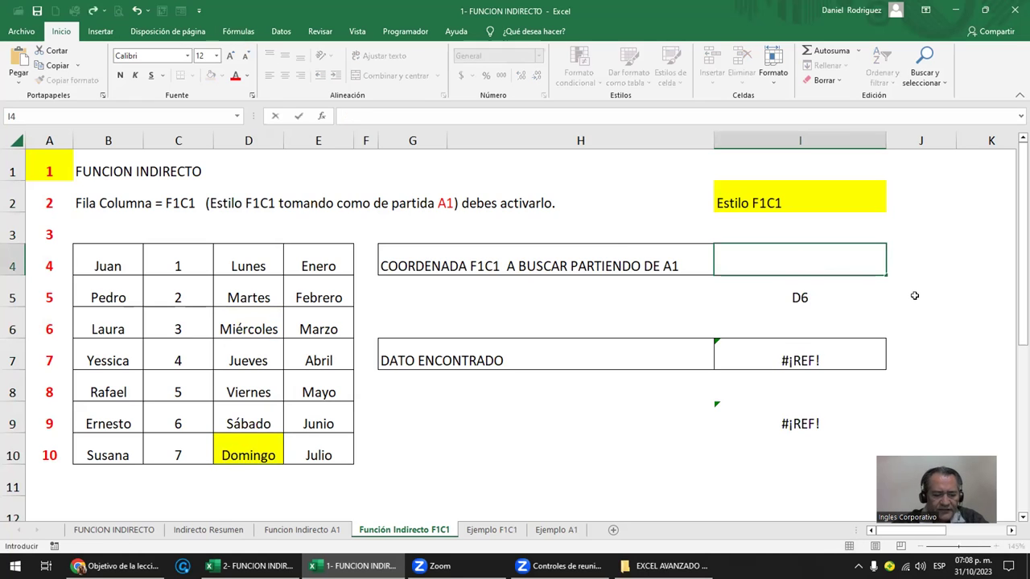
{"action": "type", "text": "F"}
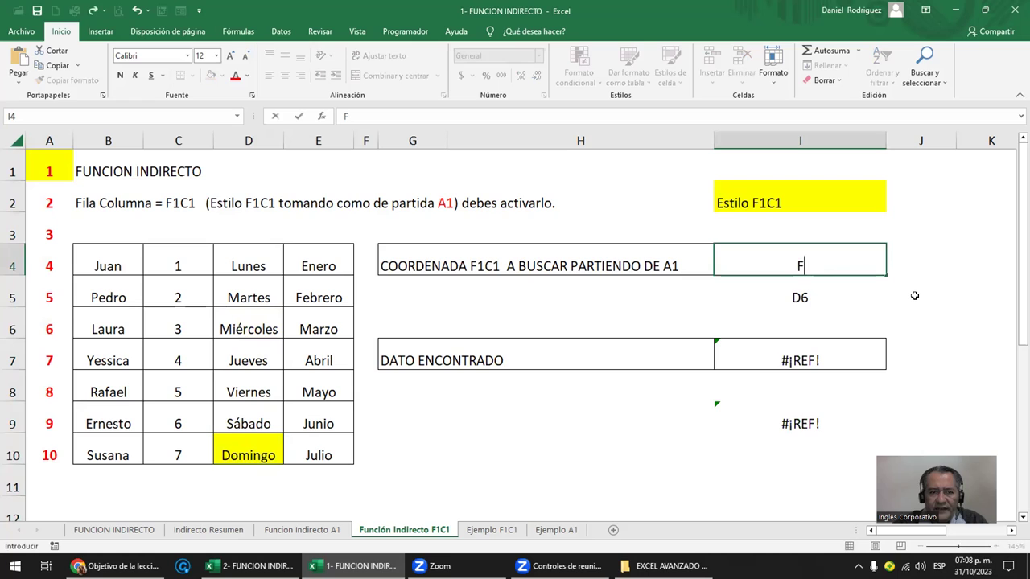
{"action": "type", "text": "10"}
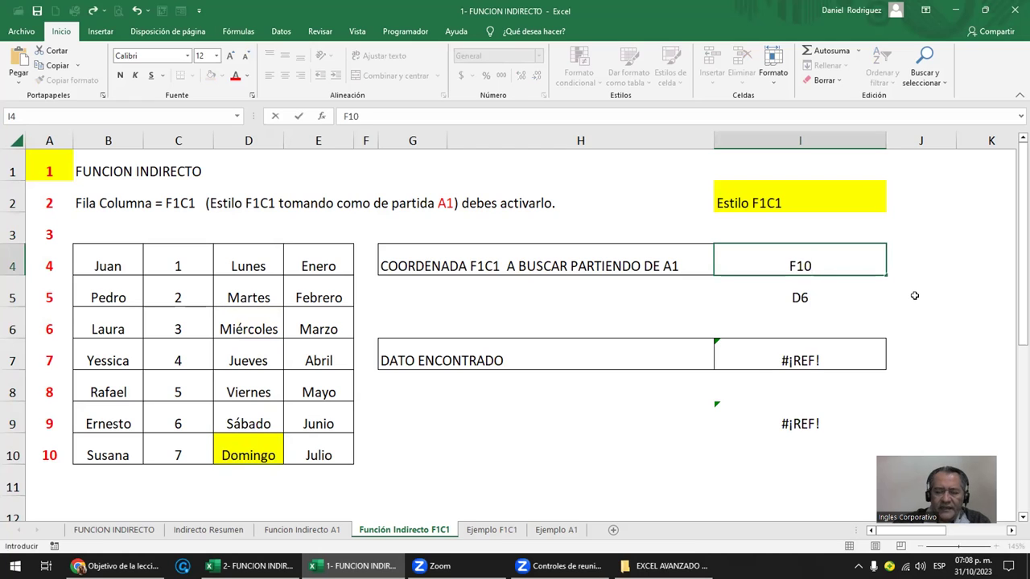
{"action": "type", "text": "C"}
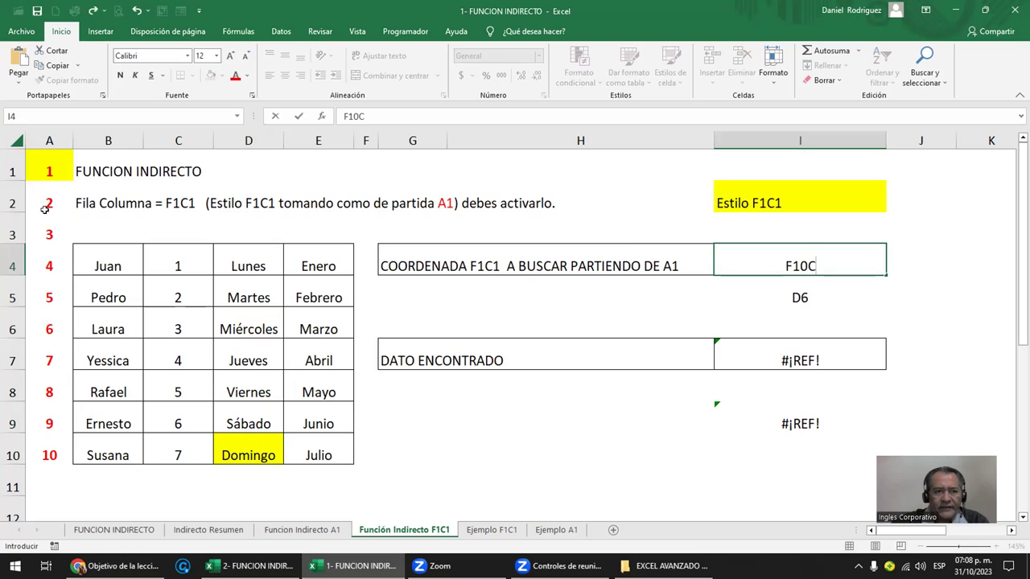
- Count columns A–D to confirm column 4 and complete I4 as F10C4
{"action": "left_click_drag", "start_coordinate": [44, 140], "coordinate": [236, 148]}
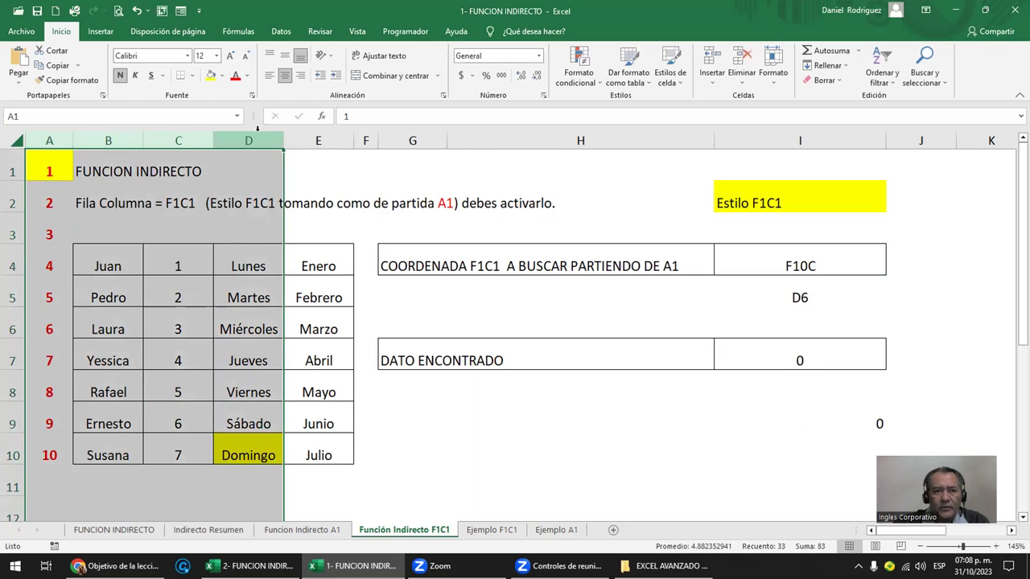
{"action": "left_click", "coordinate": [254, 140]}
{"action": "left_click", "coordinate": [12, 448]}
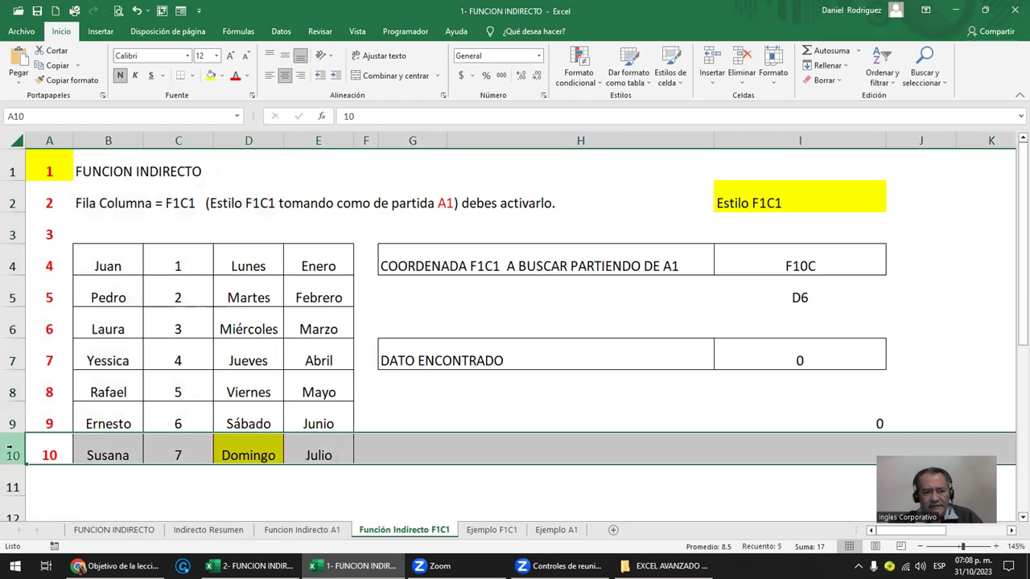
{"action": "left_click", "coordinate": [248, 146], "text": "ctrl"}
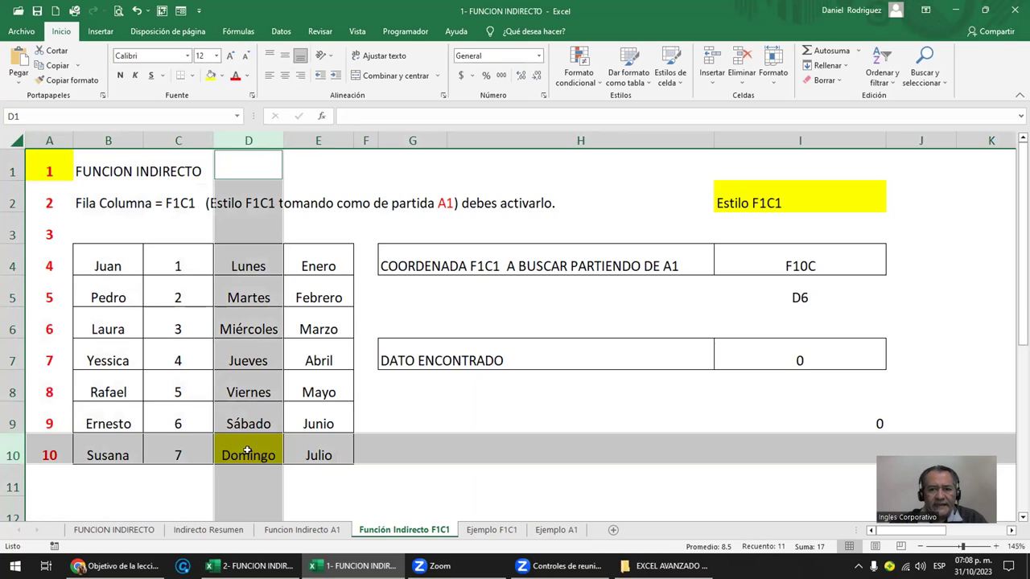
{"action": "left_click", "coordinate": [818, 271]}
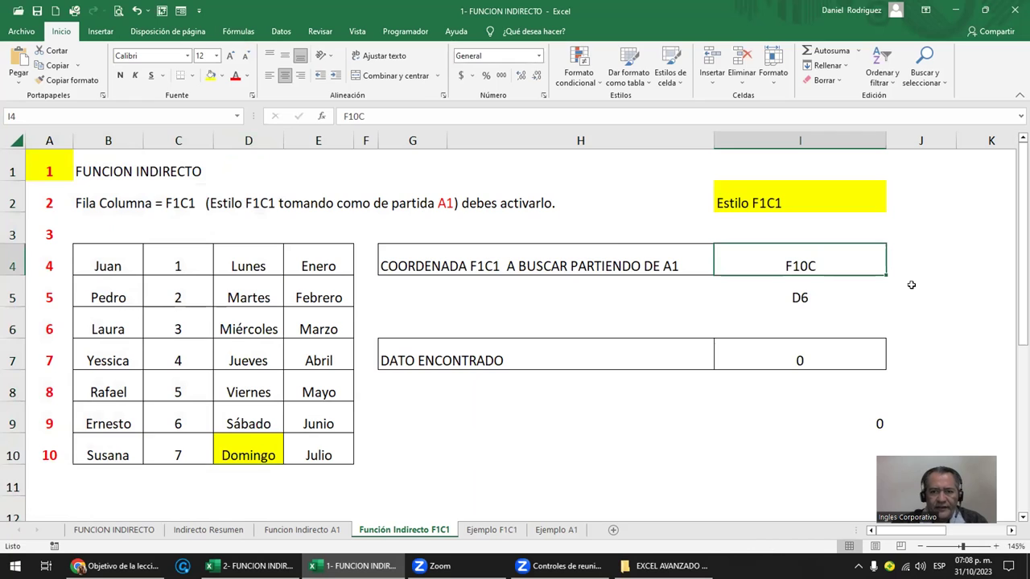
{"action": "double_click", "coordinate": [850, 268]}
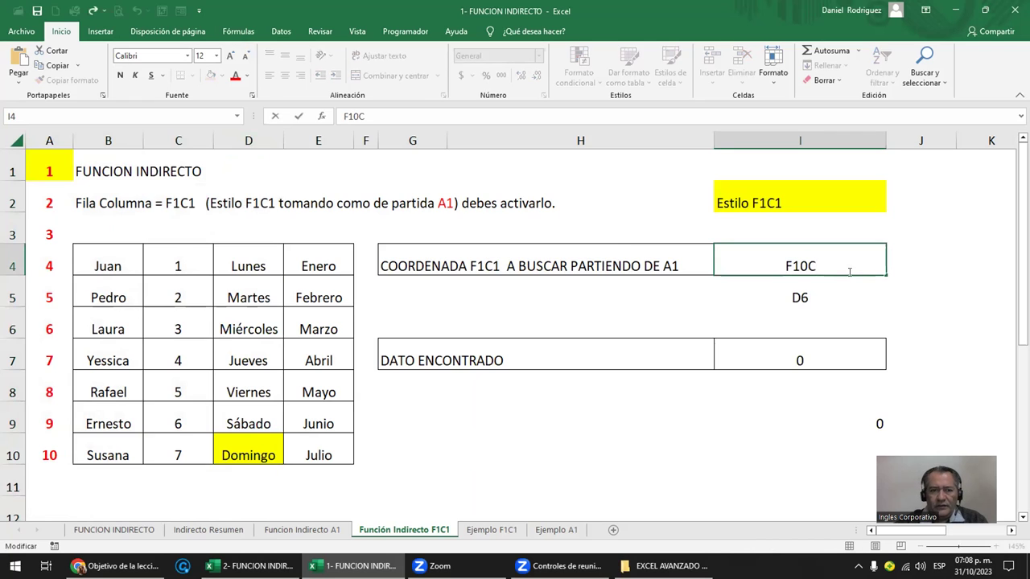
{"action": "type", "text": "4"}
{"action": "key", "text": "Return"}
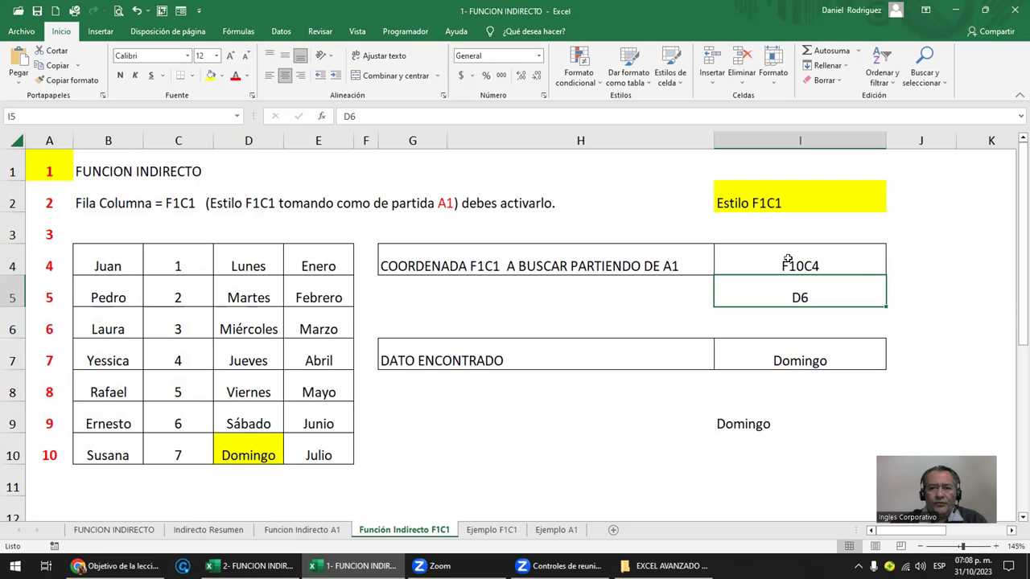
- Review the existing INDIRECTO formula in I7, then clear it from the cell
{"action": "left_click", "coordinate": [788, 259]}
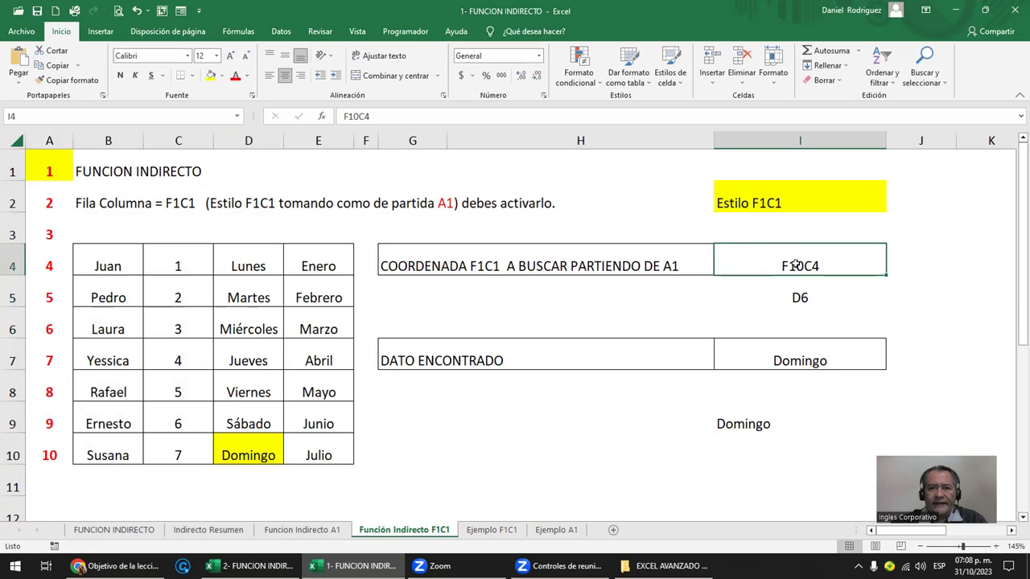
{"action": "left_click", "coordinate": [444, 351]}
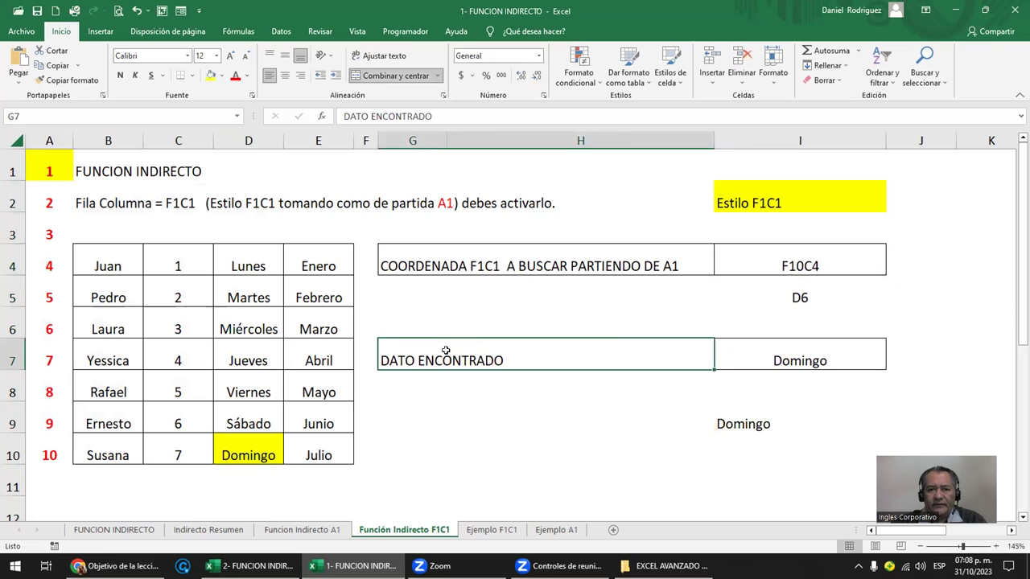
{"action": "double_click", "coordinate": [756, 354]}
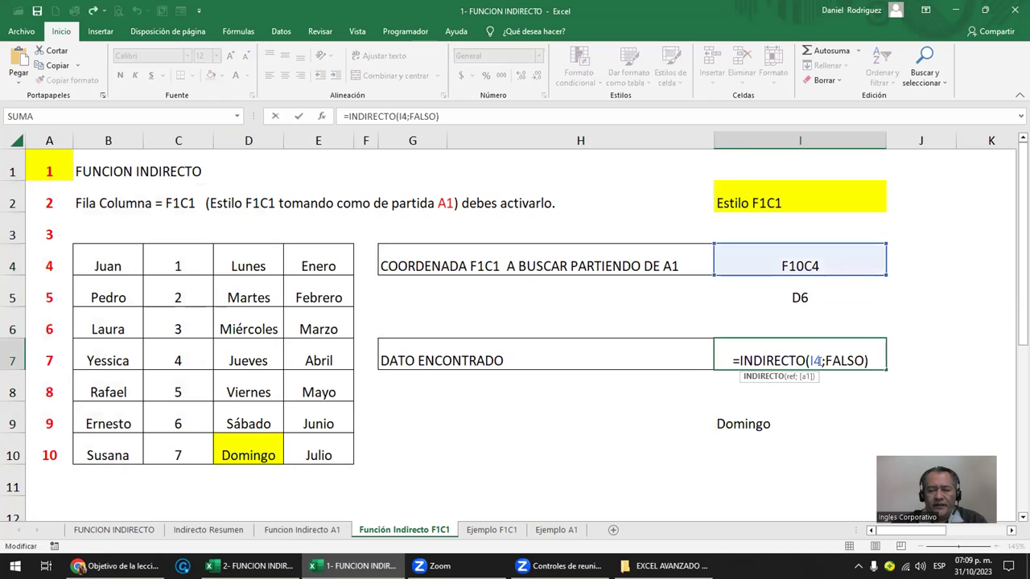
{"action": "key", "text": "ctrl+Return"}
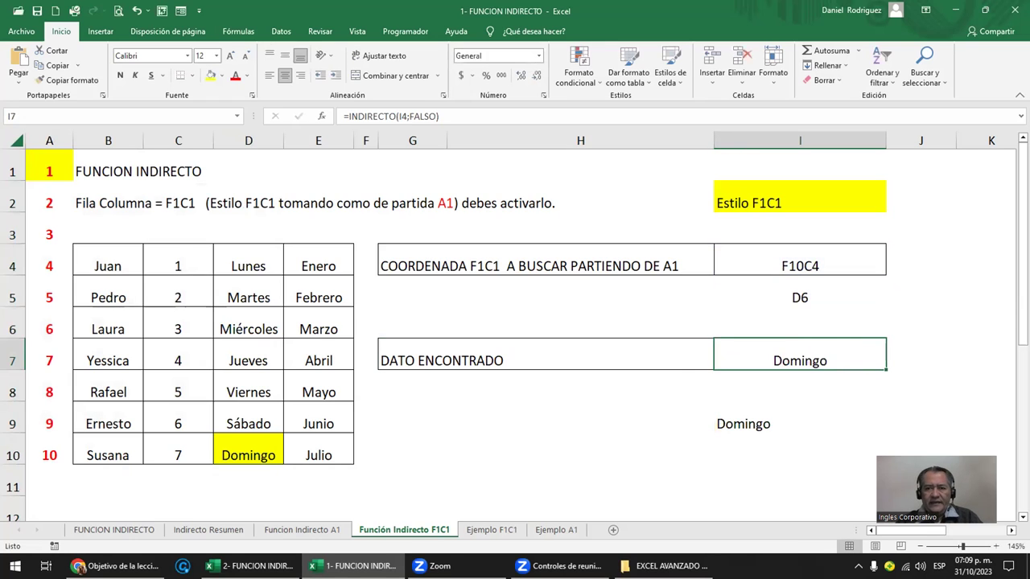
{"action": "key", "text": "Delete"}
- Enter =INDIRECTO(I4;FALSO) in I7 so the F10C4 coordinate returns Domingo
{"action": "type", "text": "="}
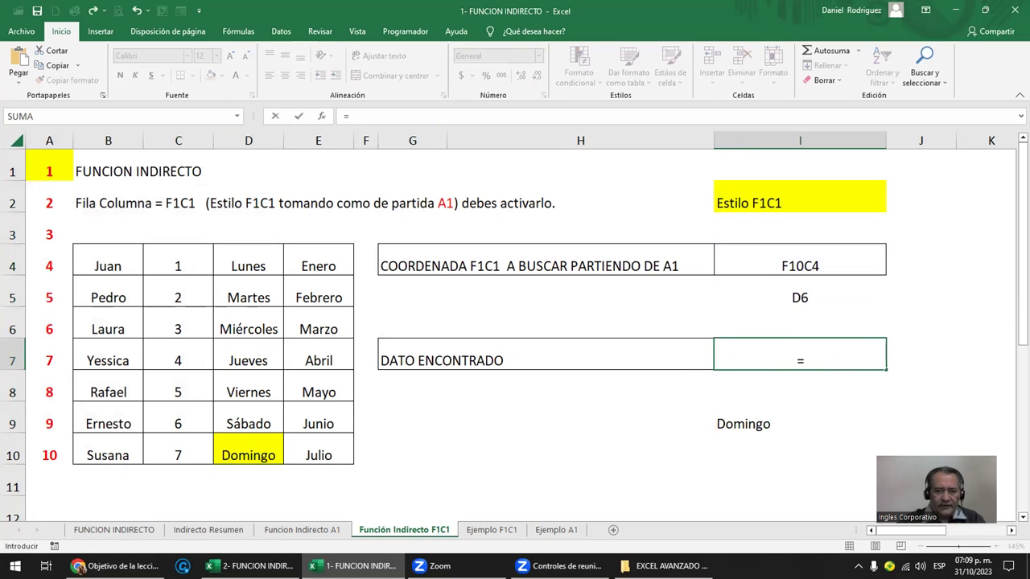
{"action": "type", "text": "INDI"}
{"action": "key", "text": "Down"}
{"action": "key", "text": "Tab"}
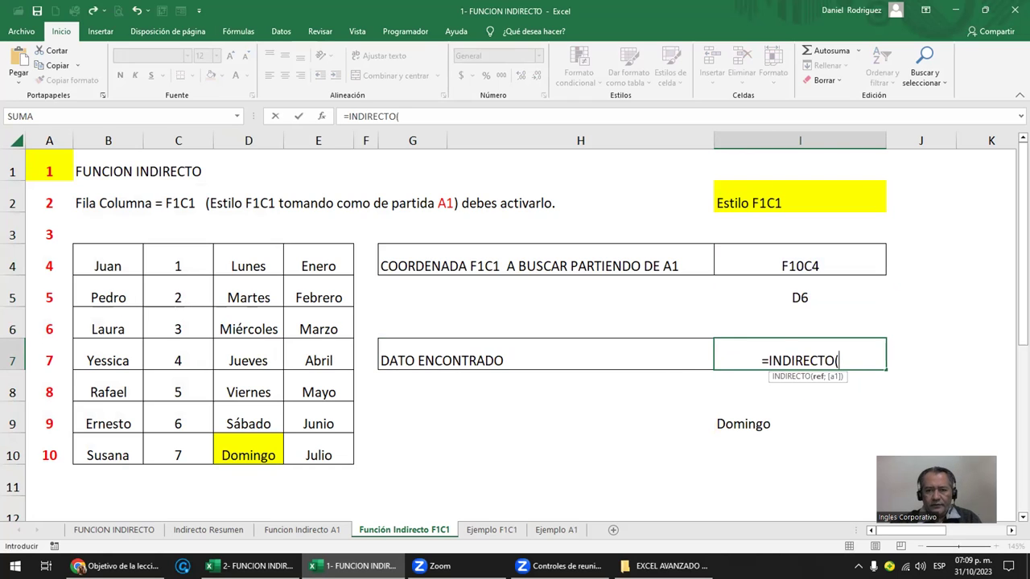
{"action": "left_click", "coordinate": [809, 258]}
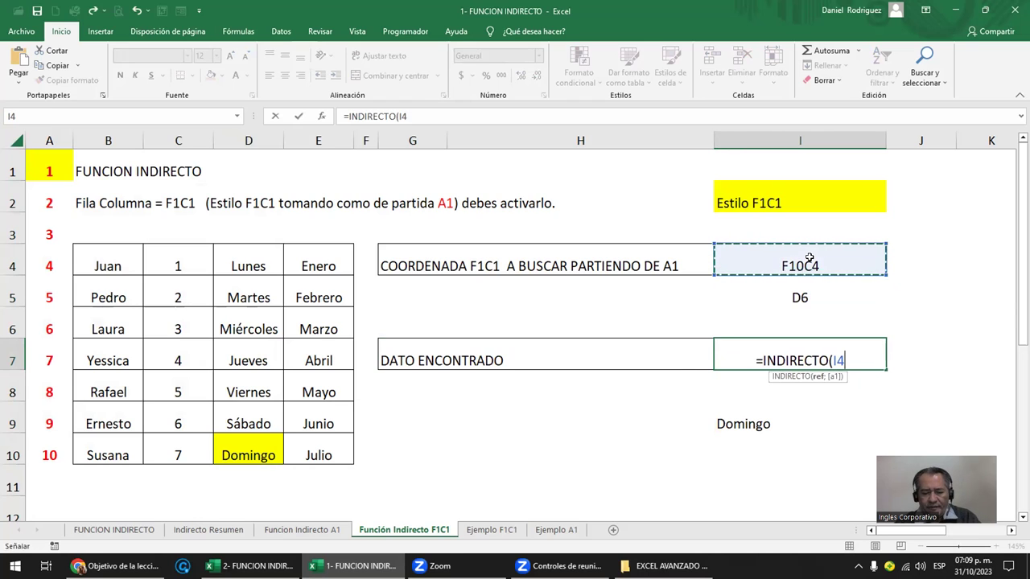
{"action": "type", "text": ";"}
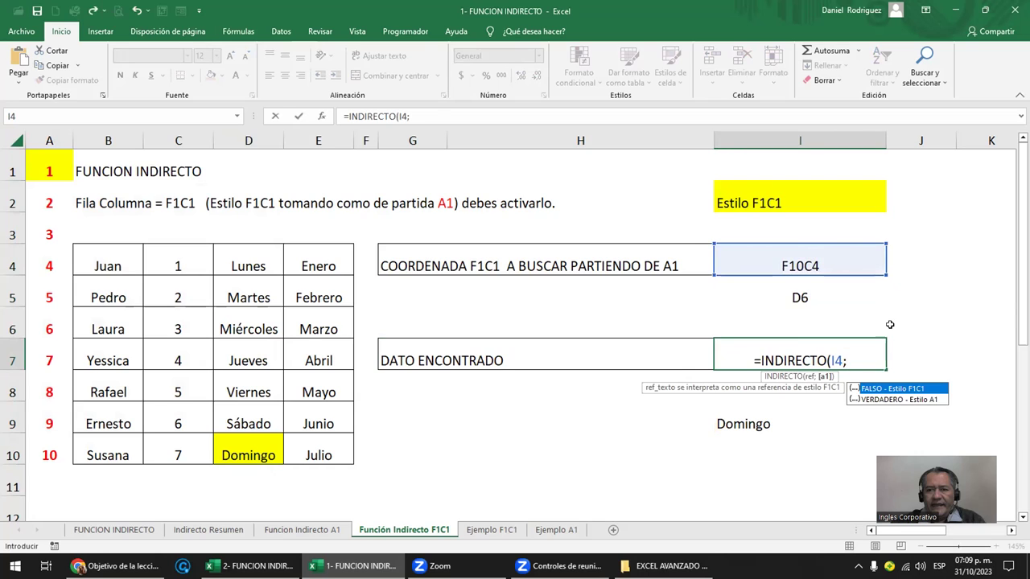
{"action": "double_click", "coordinate": [910, 389]}
{"action": "type", "text": ")"}
{"action": "key", "text": "ctrl+Return"}
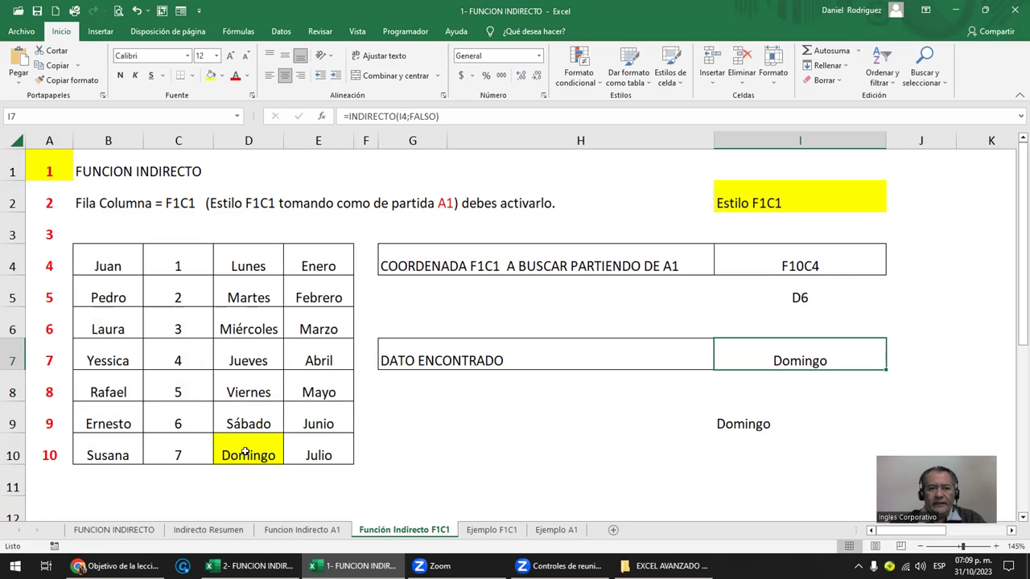
- Delete the D6 note in I5 and the extra Domingo formula in I9, then select B4:E10
{"action": "left_click", "coordinate": [246, 444]}
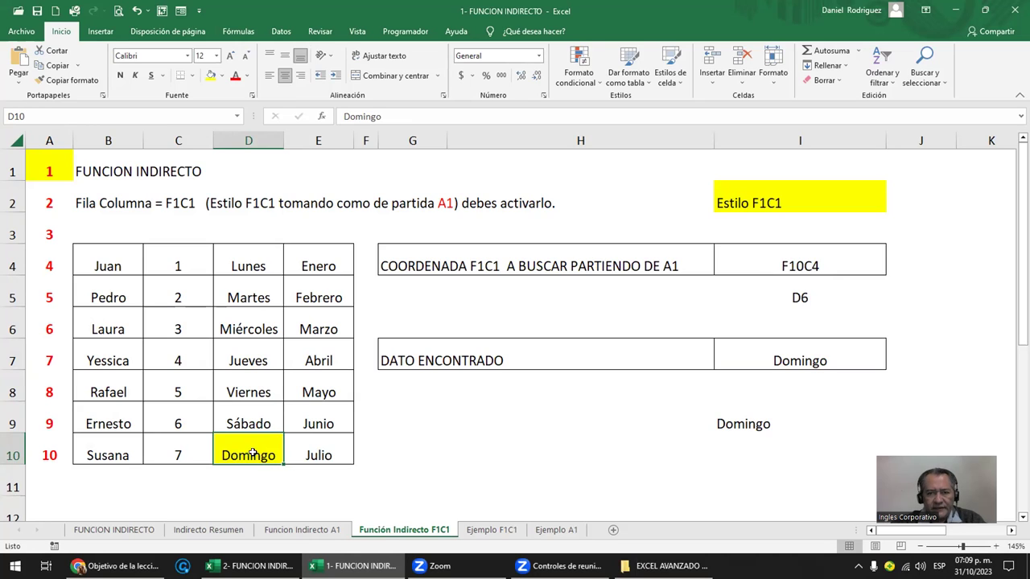
{"action": "left_click", "coordinate": [799, 286]}
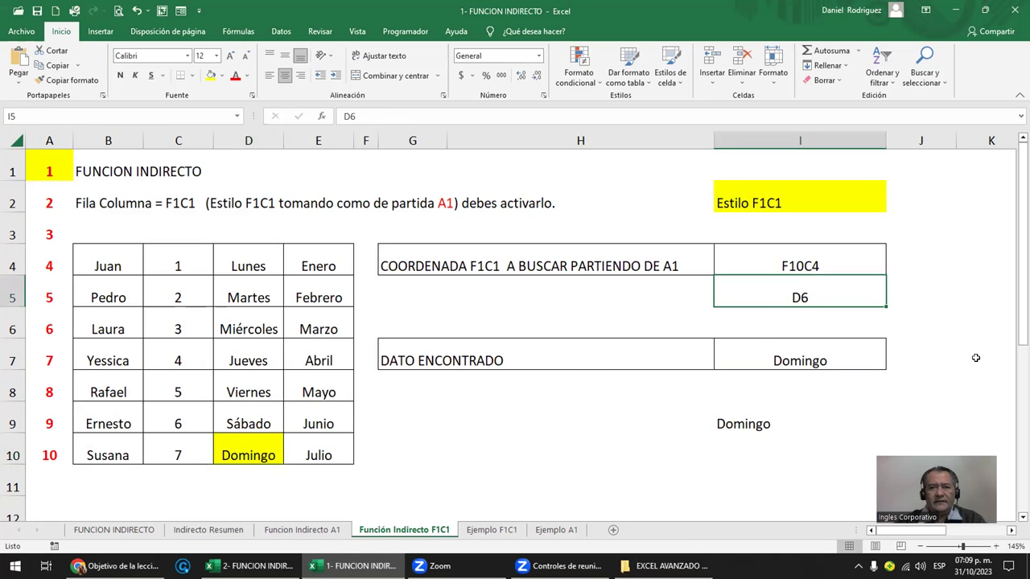
{"action": "key", "text": "Delete"}
{"action": "left_click", "coordinate": [749, 427]}
{"action": "key", "text": "Delete"}
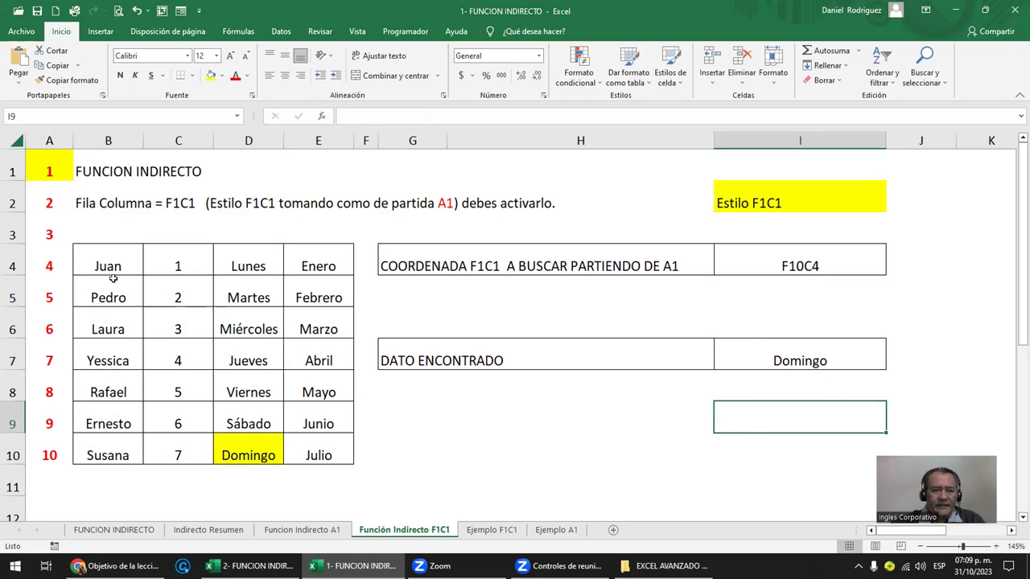
{"action": "left_click", "coordinate": [98, 259]}
{"action": "left_click_drag", "start_coordinate": [98, 259], "coordinate": [295, 450]}
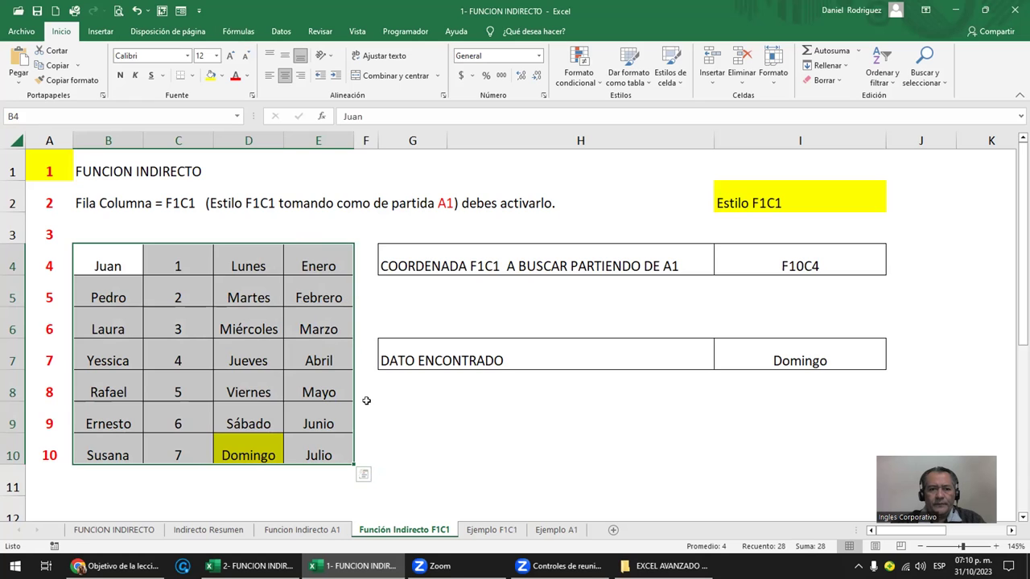
- Color Abril in E7 red, then start entering F7C5 in coordinate cell I4
{"action": "left_click", "coordinate": [327, 354]}
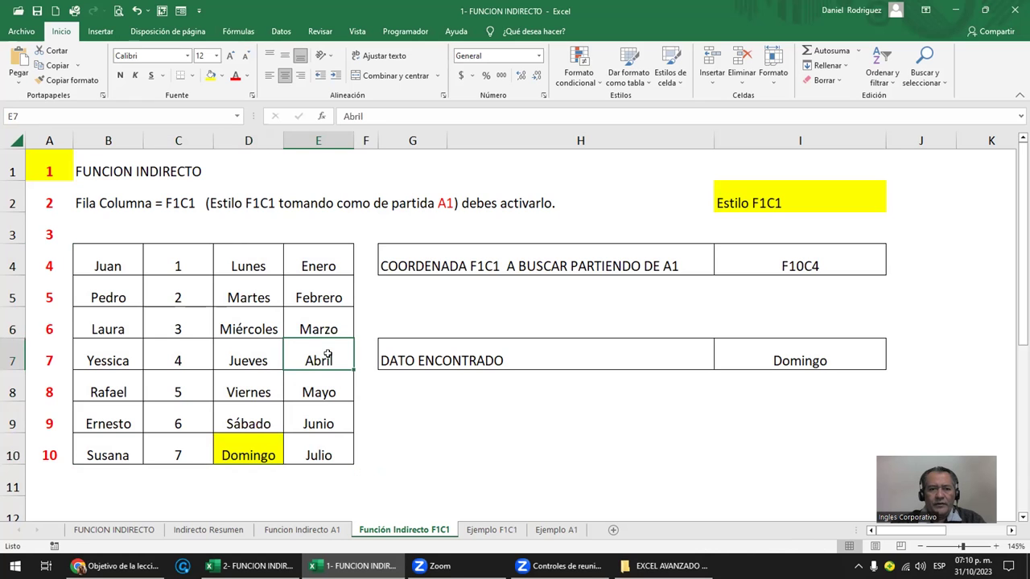
{"action": "left_click", "coordinate": [232, 75]}
{"action": "left_click", "coordinate": [13, 352]}
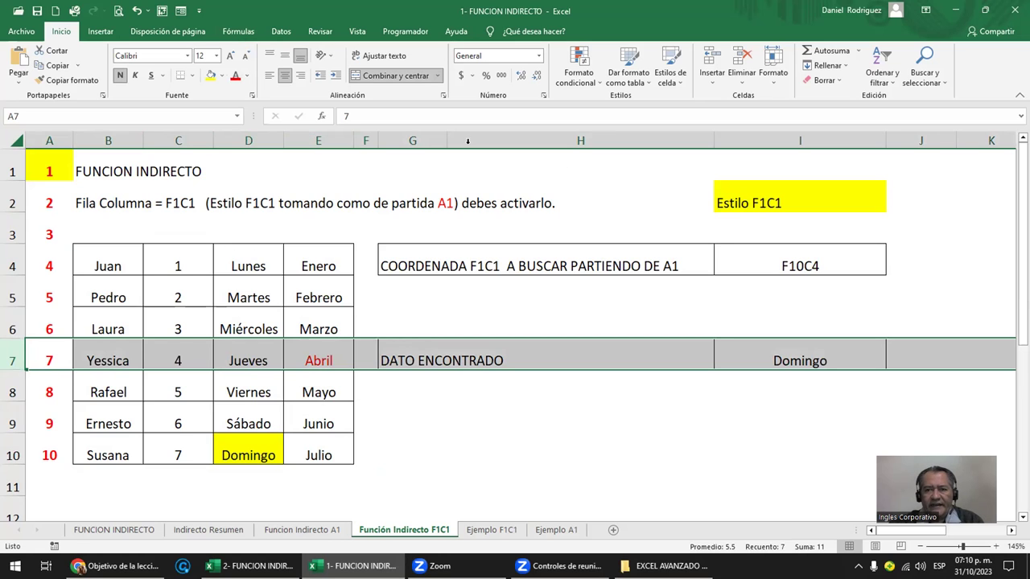
{"action": "left_click", "coordinate": [779, 266]}
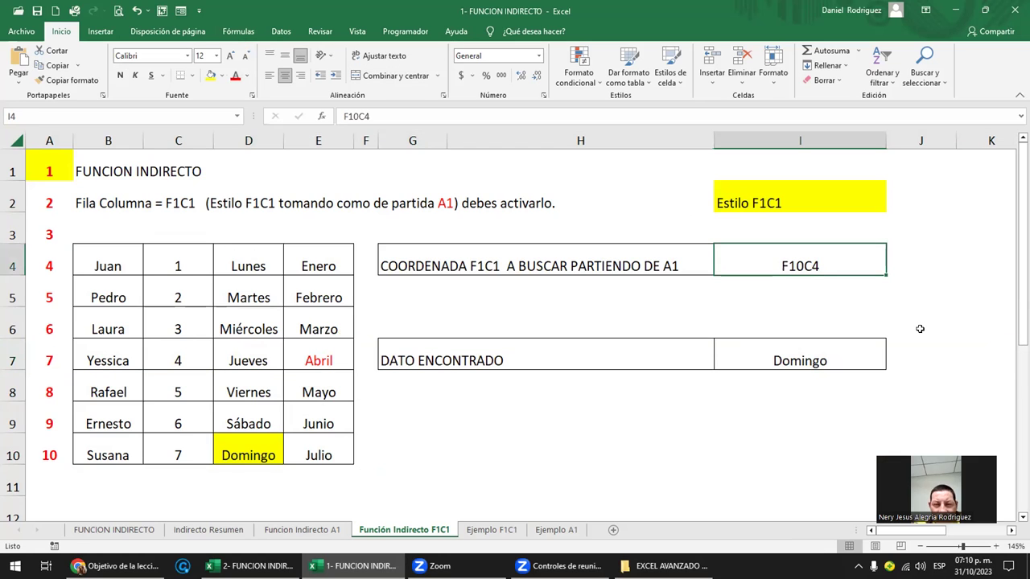
{"action": "type", "text": "F"}
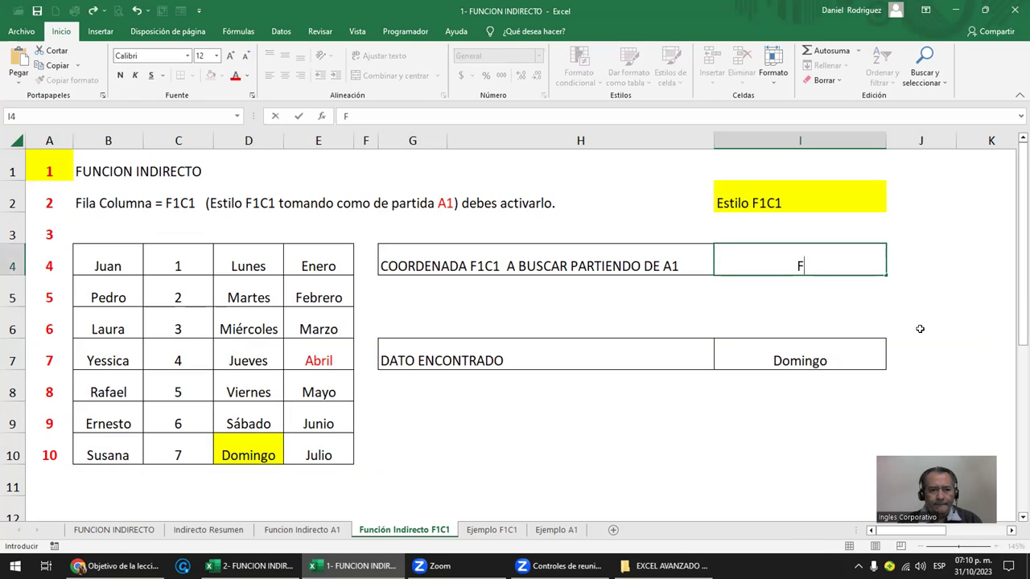
{"action": "type", "text": "7C5"}
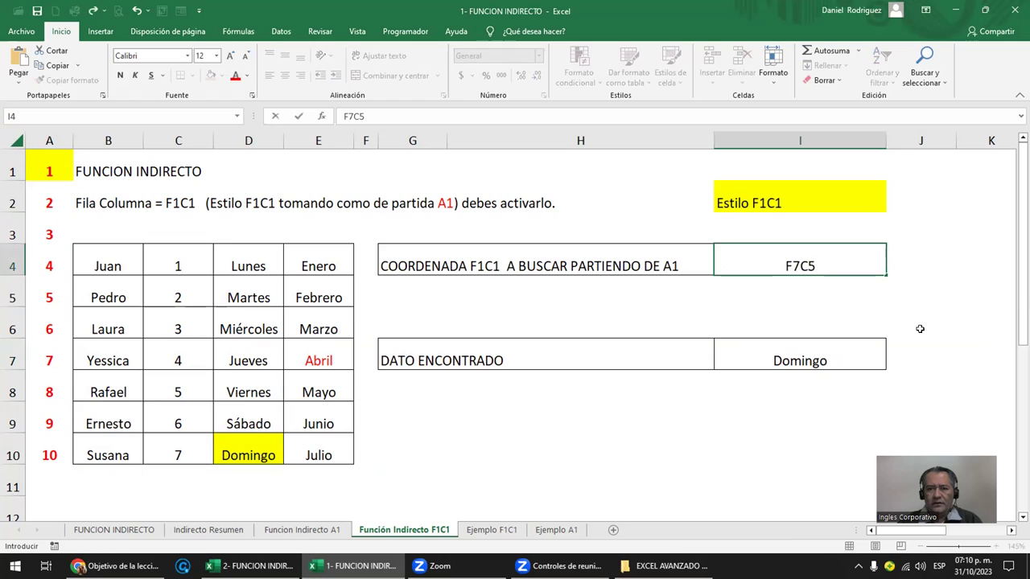
- Confirm F7C5 in I4 and verify the I7 INDIRECTO result now shows Abril, matching E7
{"action": "key", "text": "Return"}
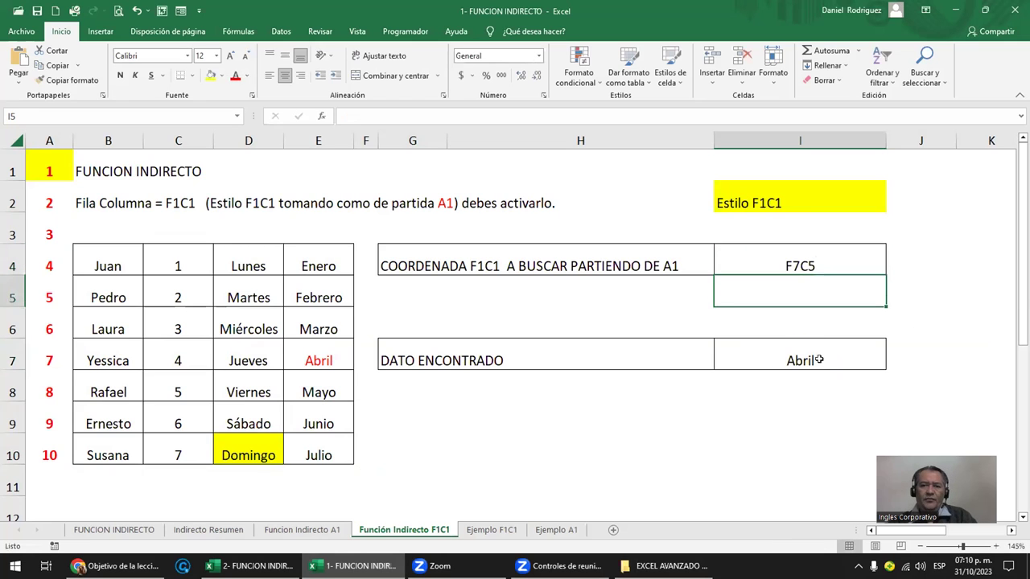
{"action": "double_click", "coordinate": [798, 356]}
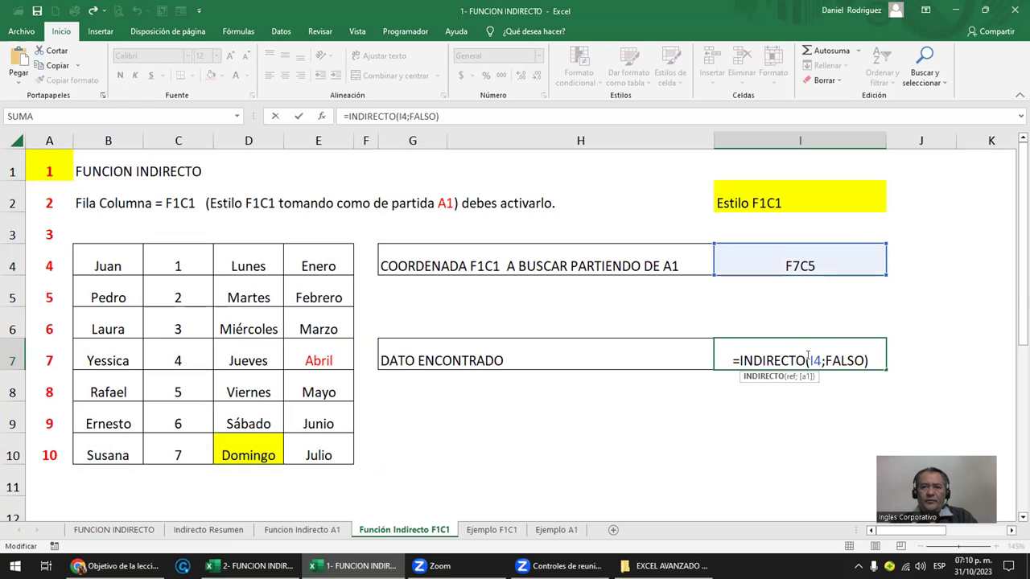
{"action": "key", "text": "ctrl+Return"}
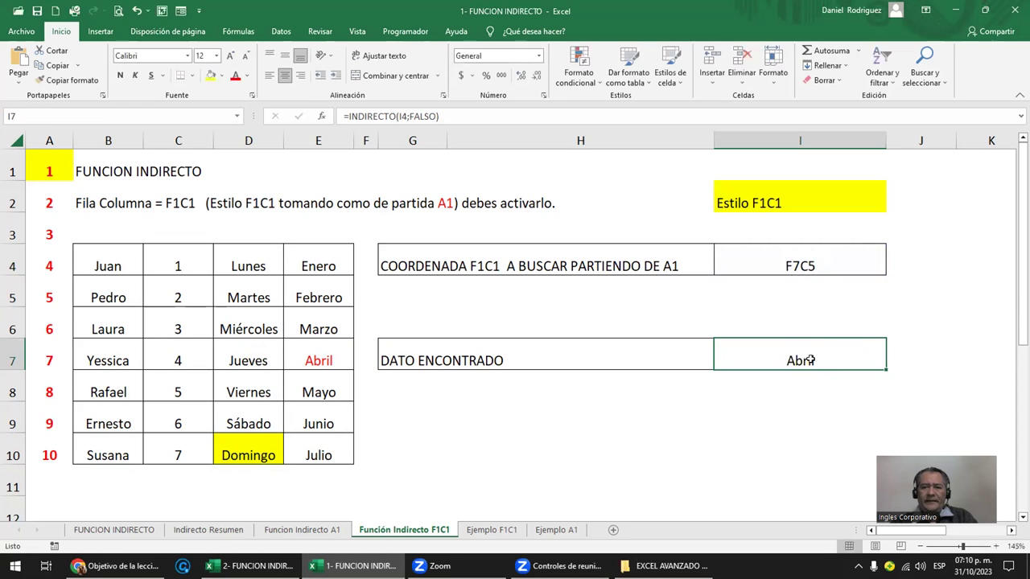
{"action": "left_click", "coordinate": [448, 341]}
{"action": "left_click", "coordinate": [751, 341]}
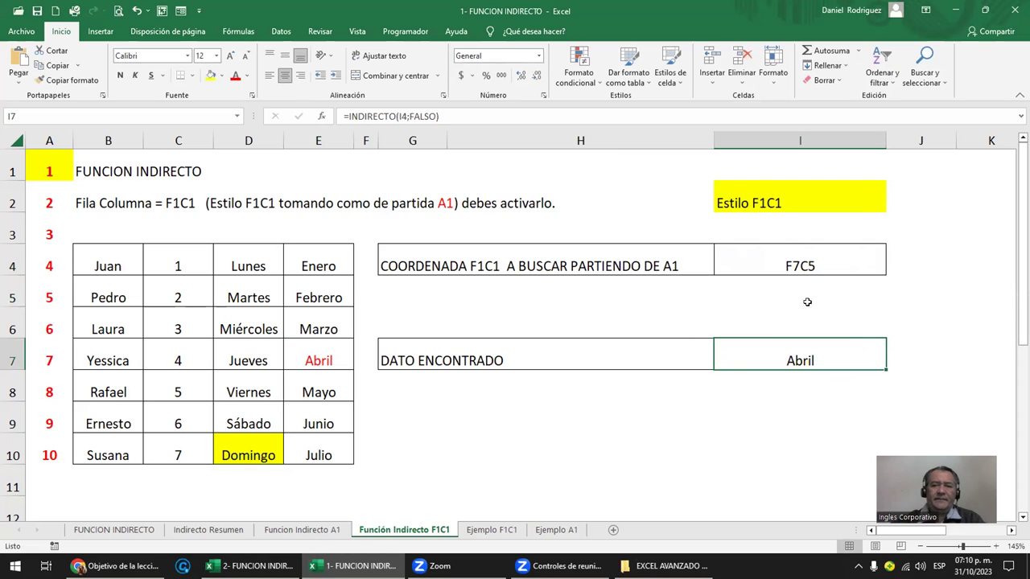
{"action": "left_click", "coordinate": [326, 358]}
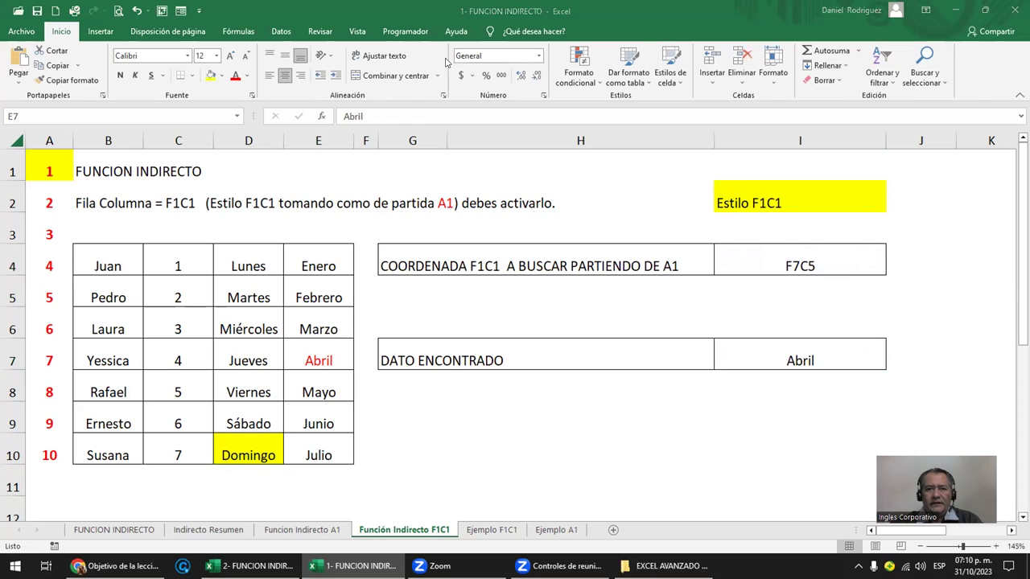
{"action": "left_click", "coordinate": [773, 198]}
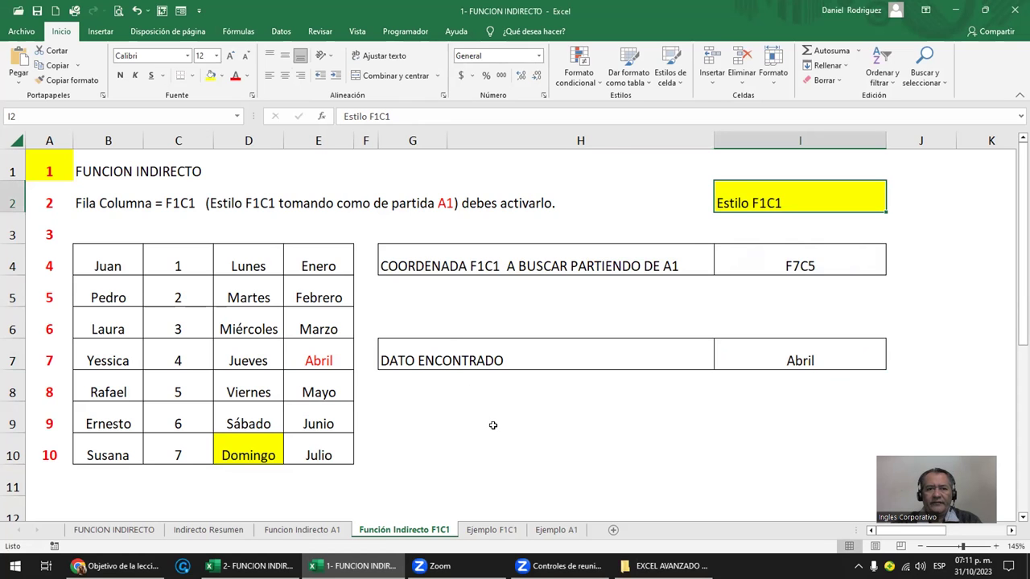
- Review the sales table on the Ejemplo F1C1 sheet, then close the 1- FUNCION INDIRECTO workbook
{"action": "left_click", "coordinate": [492, 530]}
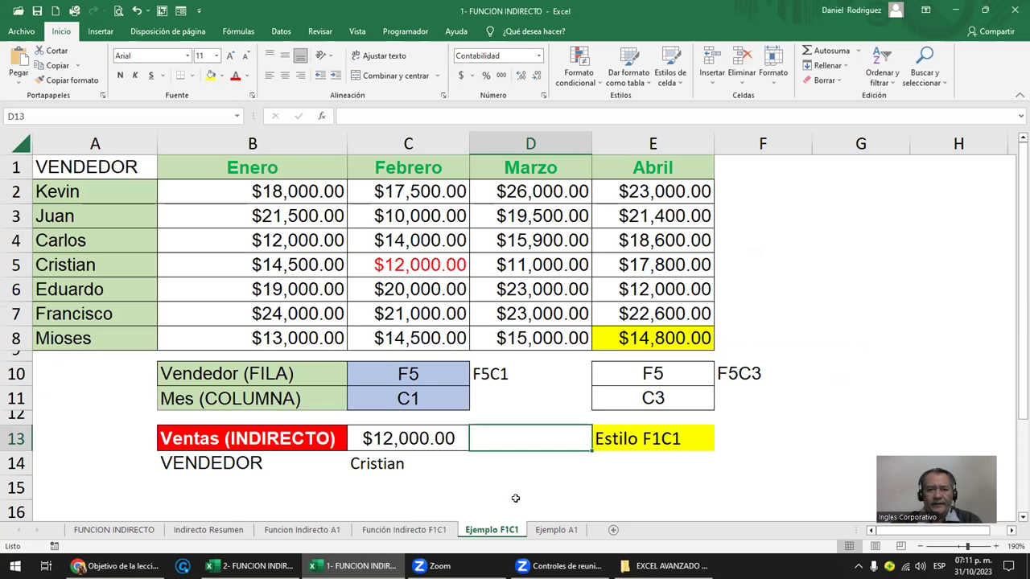
{"action": "mouse_move", "coordinate": [94, 164]}
{"action": "left_mouse_down"}
{"action": "mouse_move", "coordinate": [547, 314]}
{"action": "mouse_move", "coordinate": [676, 338]}
{"action": "left_mouse_up"}
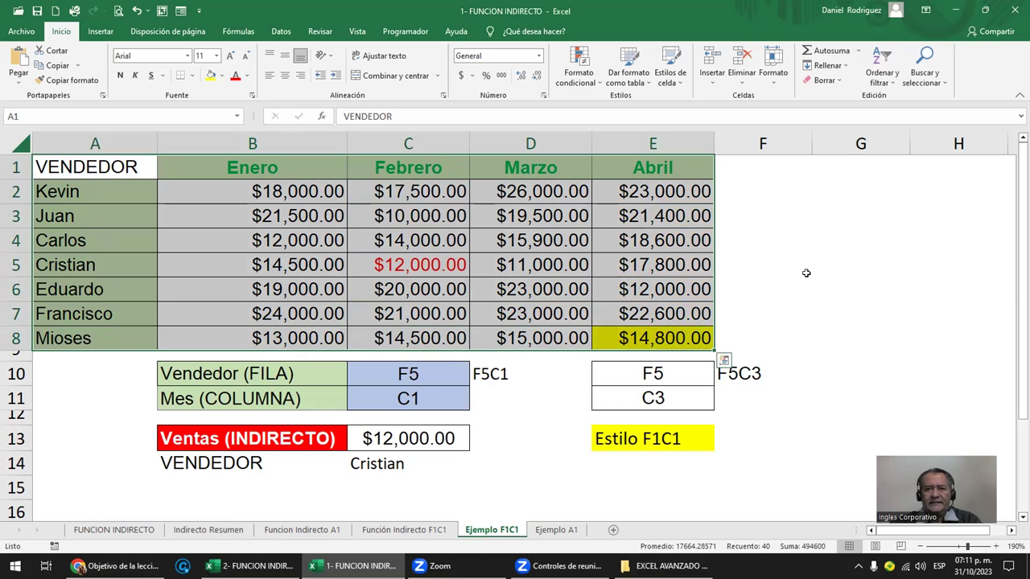
{"action": "left_click", "coordinate": [781, 261]}
{"action": "left_click", "coordinate": [1012, 10]}
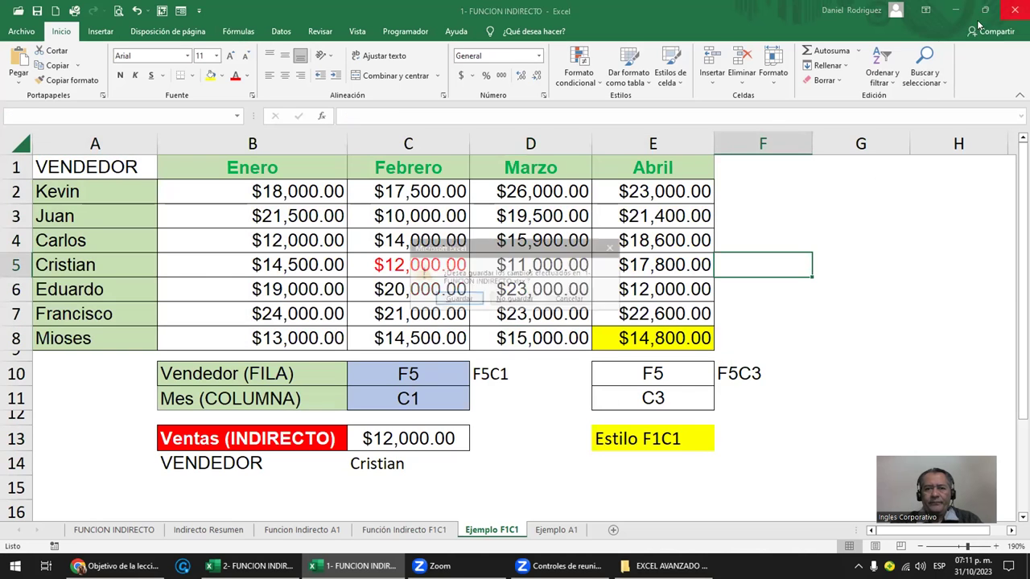
- Save the workbook on close, check the EXCEL AVANZADO 7 PM folder, then return to lesson 1.2
{"action": "left_click", "coordinate": [457, 300]}
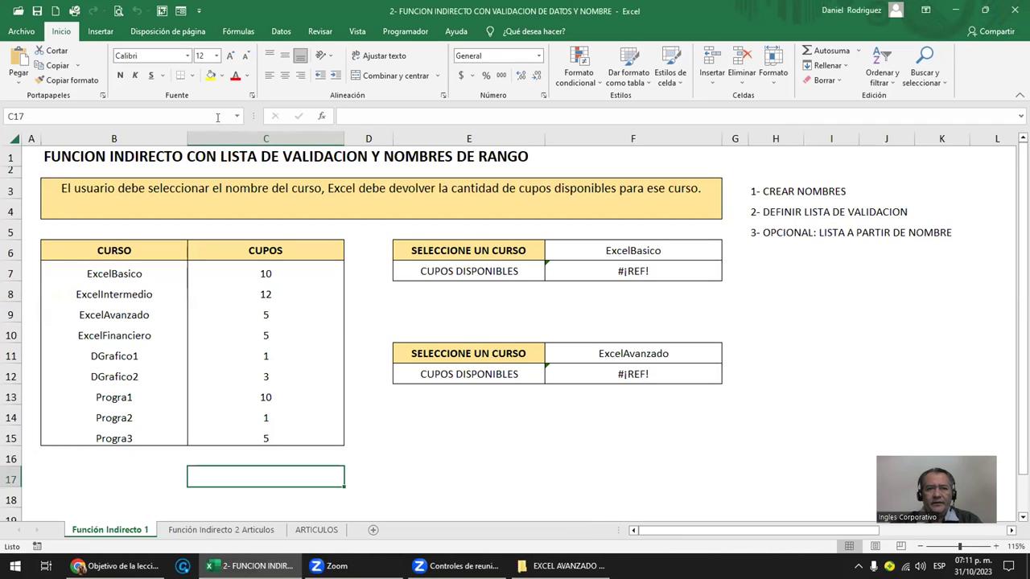
{"action": "left_click", "coordinate": [563, 566]}
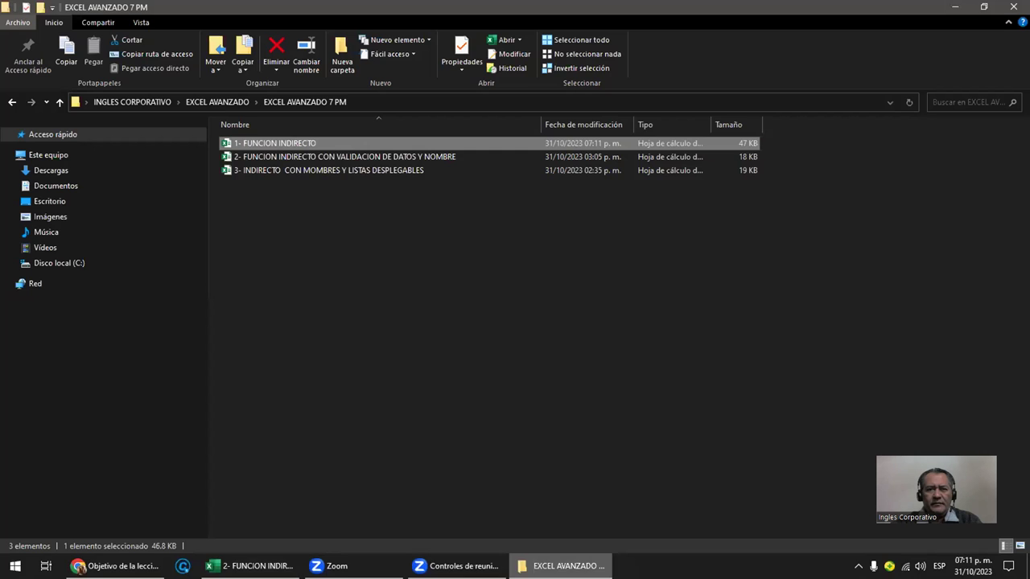
{"action": "left_click", "coordinate": [340, 279]}
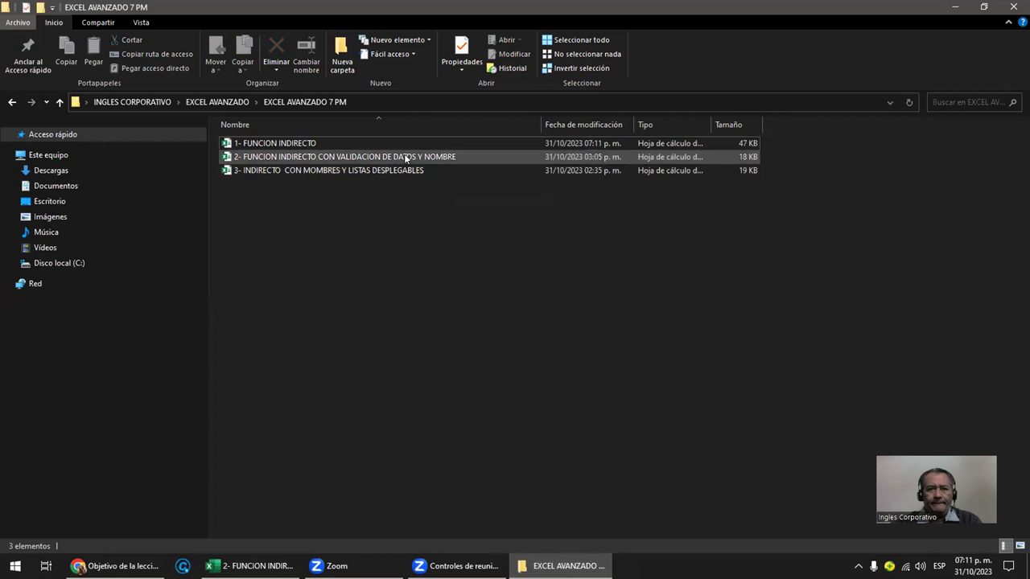
{"action": "left_click", "coordinate": [116, 566]}
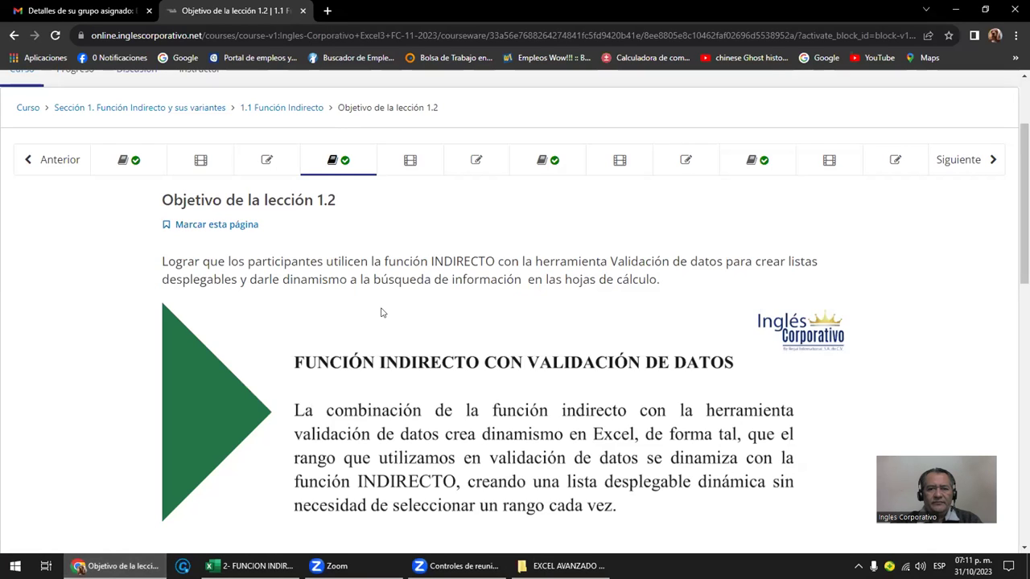
- Scroll through lesson 1.2's Función Indirecto con Validación de Datos example built on =INDIRECTO(F5)
{"action": "scroll", "coordinate": [346, 315], "scroll_direction": "down", "scroll_amount": 1}
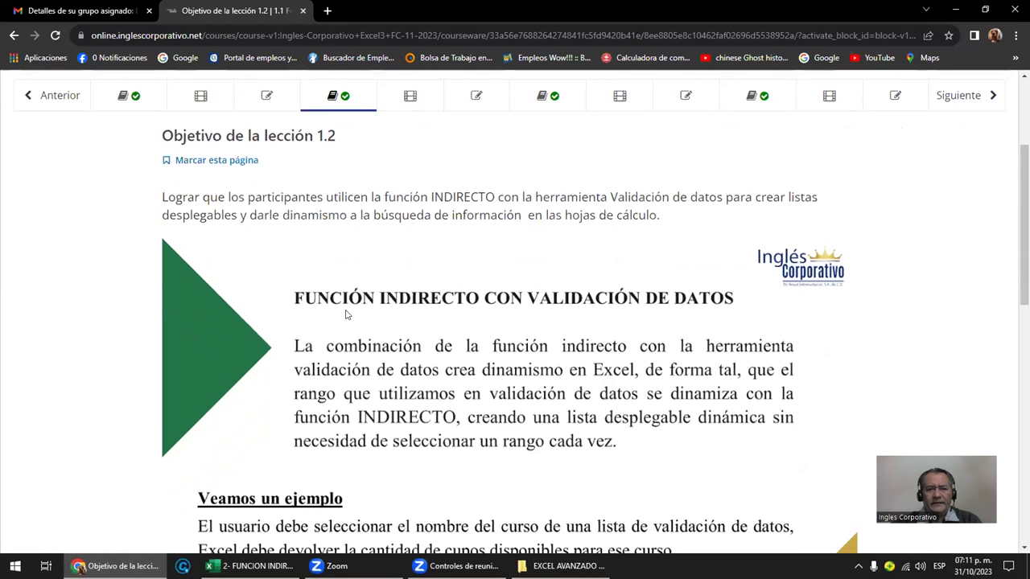
{"action": "scroll", "coordinate": [345, 315], "scroll_direction": "down", "scroll_amount": 3}
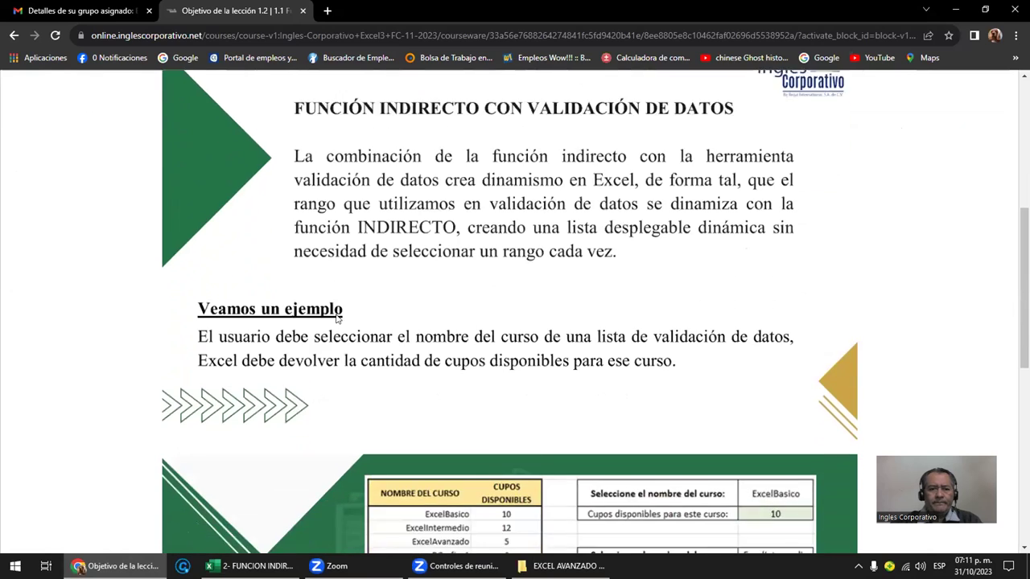
{"action": "scroll", "coordinate": [339, 319], "scroll_direction": "down", "scroll_amount": 1}
{"action": "scroll", "coordinate": [342, 321], "scroll_direction": "down", "scroll_amount": 1}
{"action": "scroll", "coordinate": [343, 321], "scroll_direction": "down", "scroll_amount": 2}
{"action": "scroll", "coordinate": [344, 325], "scroll_direction": "down", "scroll_amount": 1}
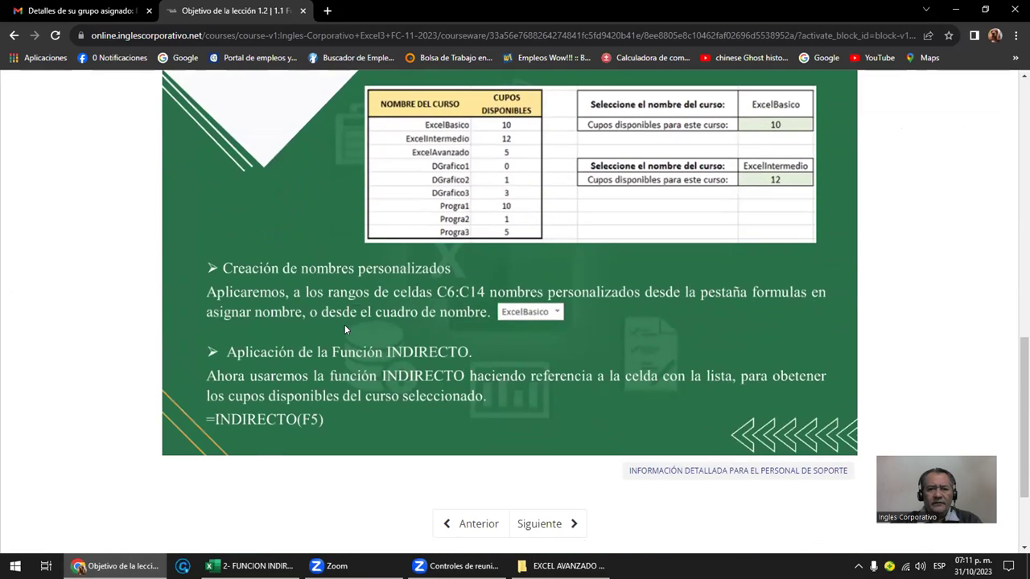
{"action": "scroll", "coordinate": [344, 324], "scroll_direction": "up", "scroll_amount": 5}
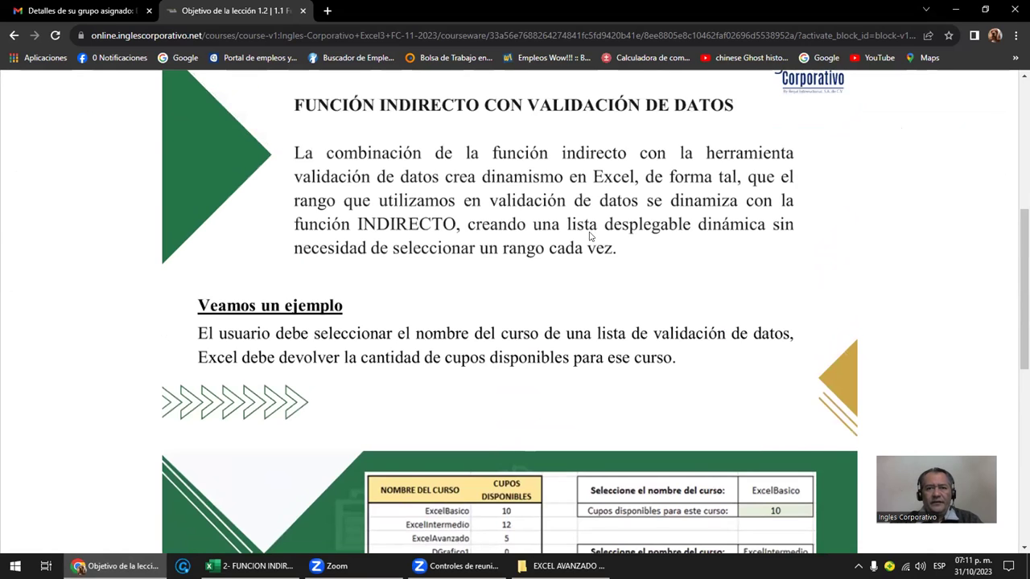
- Minimize the course page and bring up the 2- FUNCION INDIRECTO CON VALIDACION DE DATOS Y NOMBRE workbook
{"action": "left_click", "coordinate": [954, 10]}
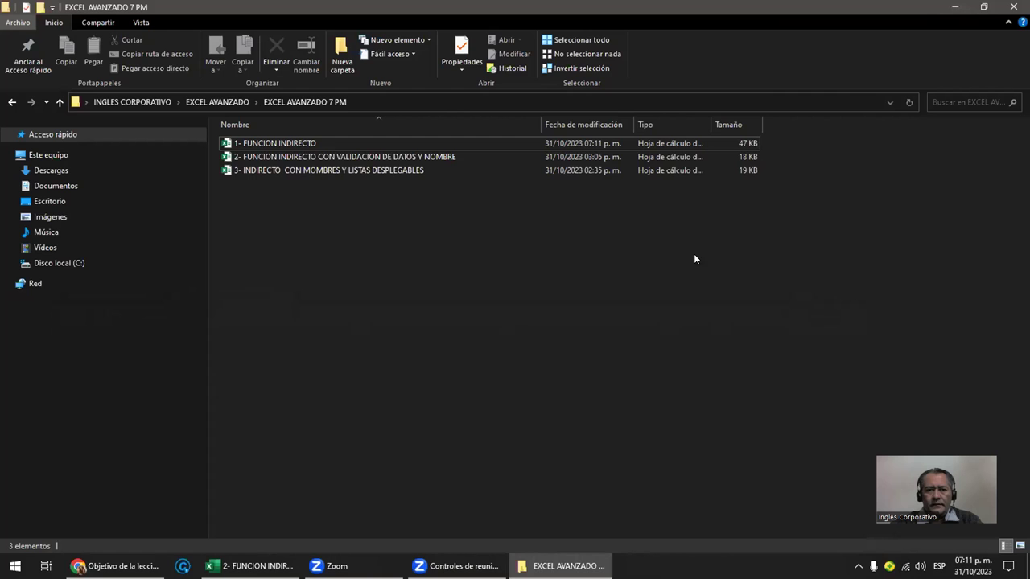
{"action": "left_click", "coordinate": [256, 565]}
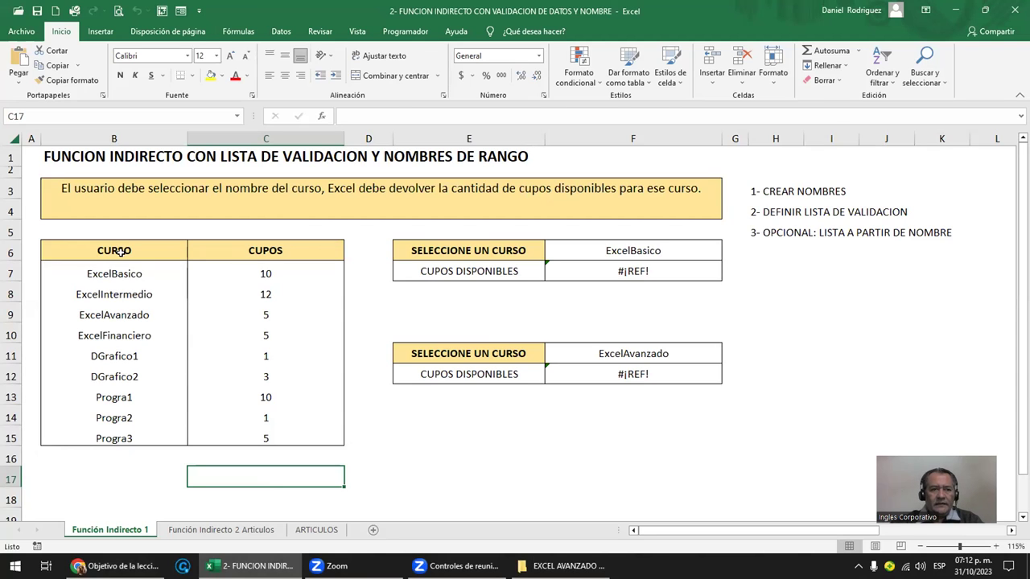
{"action": "left_click", "coordinate": [111, 198]}
- Select the course table B6:C15, then its course names B7:B15 and places C7:C15
{"action": "left_click_drag", "start_coordinate": [104, 248], "coordinate": [270, 437]}
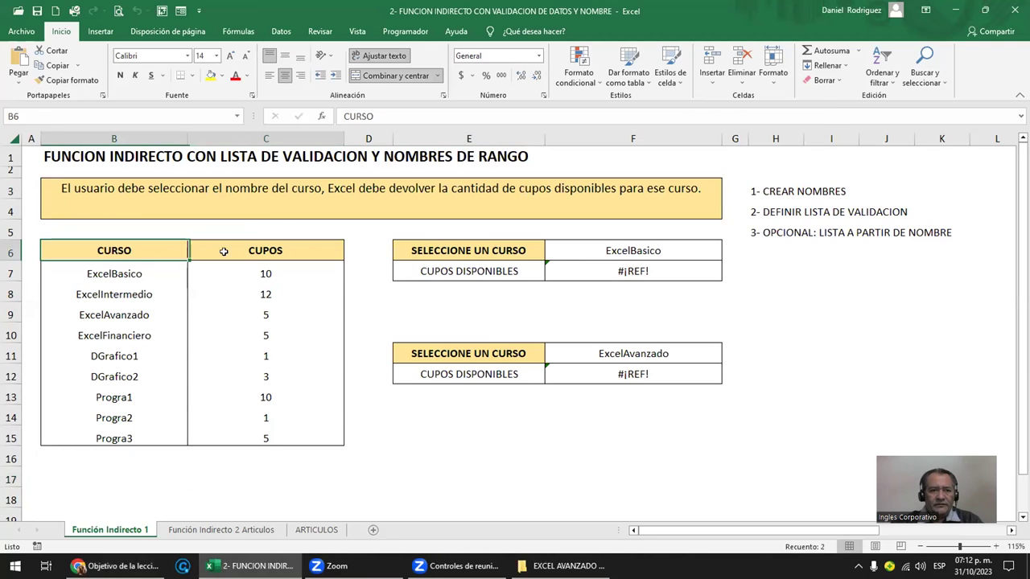
{"action": "left_click", "coordinate": [122, 254]}
{"action": "left_click_drag", "start_coordinate": [139, 270], "coordinate": [136, 434]}
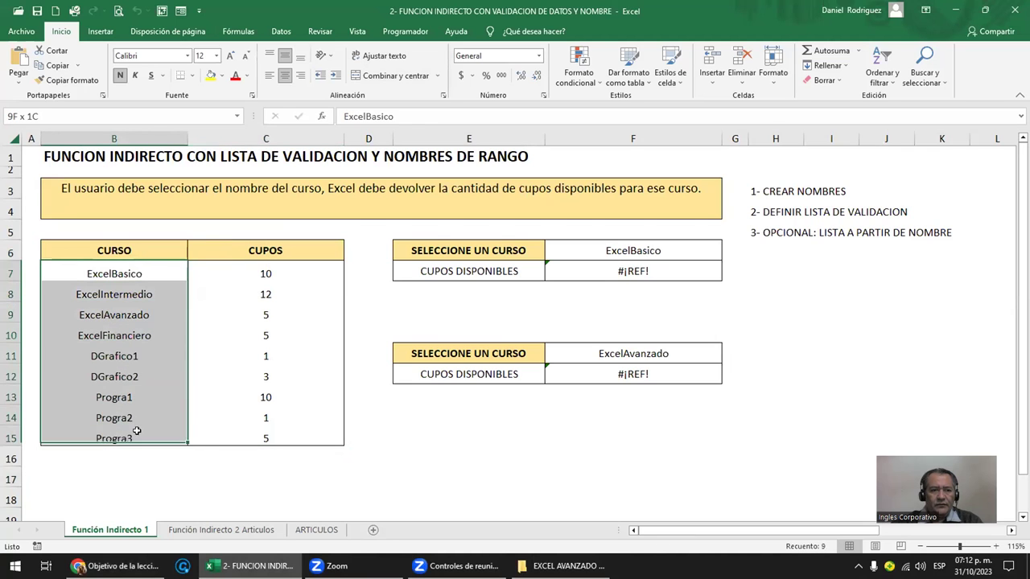
{"action": "left_click_drag", "start_coordinate": [256, 267], "coordinate": [273, 438]}
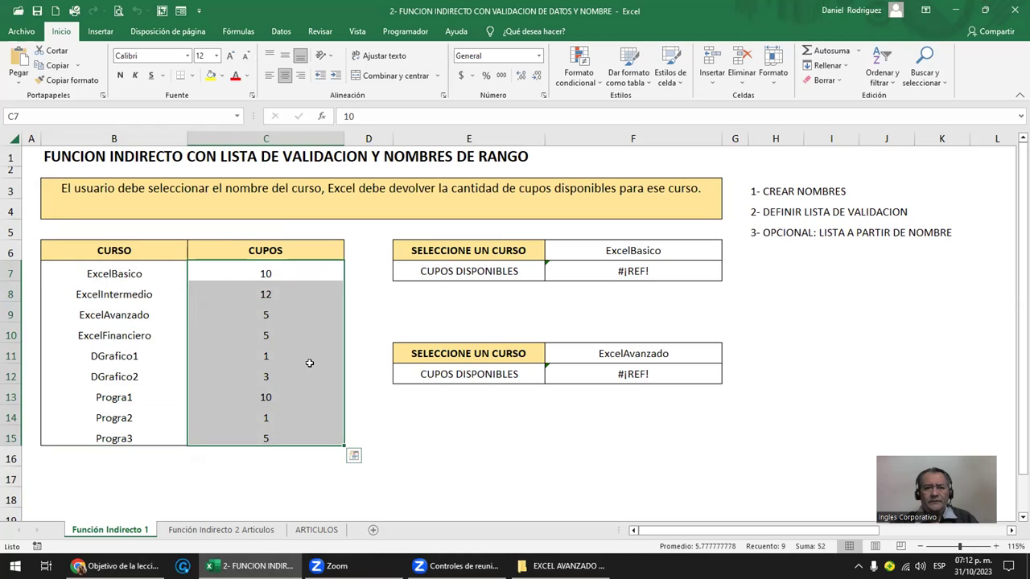
{"action": "left_click", "coordinate": [356, 294]}
{"action": "scroll", "coordinate": [358, 294], "scroll_direction": "up", "scroll_amount": 1, "text": "ctrl"}
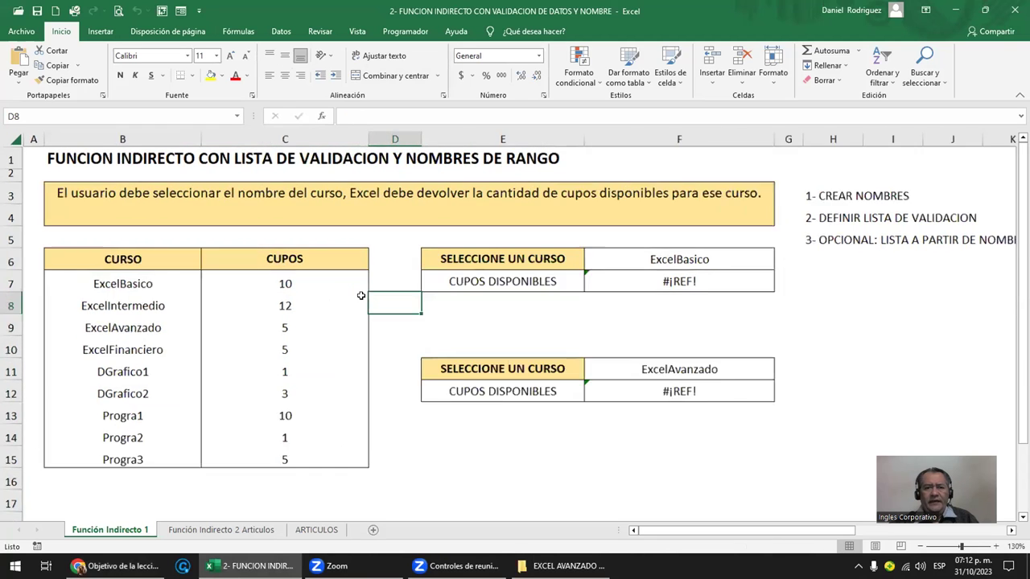
{"action": "left_click", "coordinate": [538, 262]}
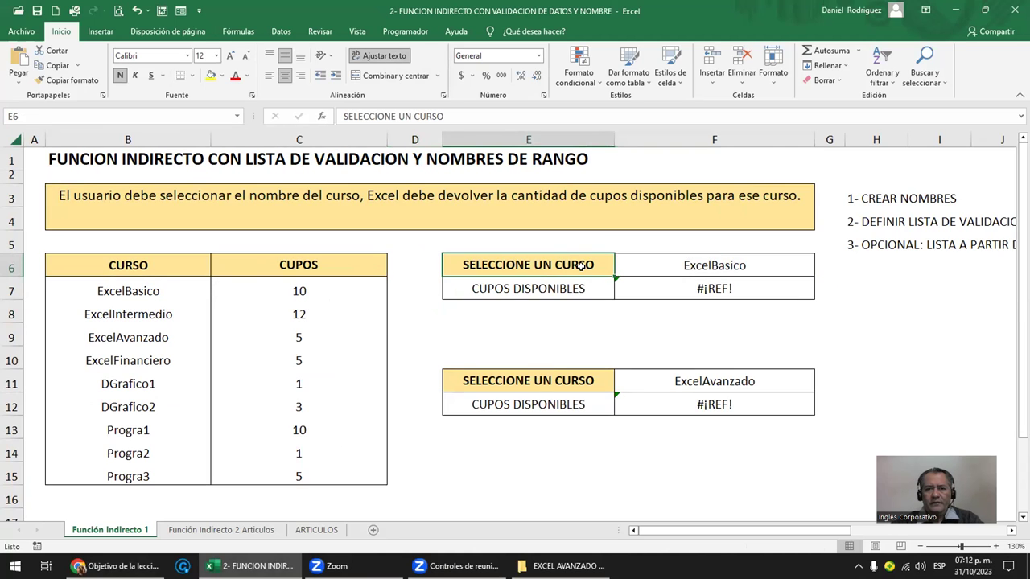
{"action": "left_click", "coordinate": [707, 262]}
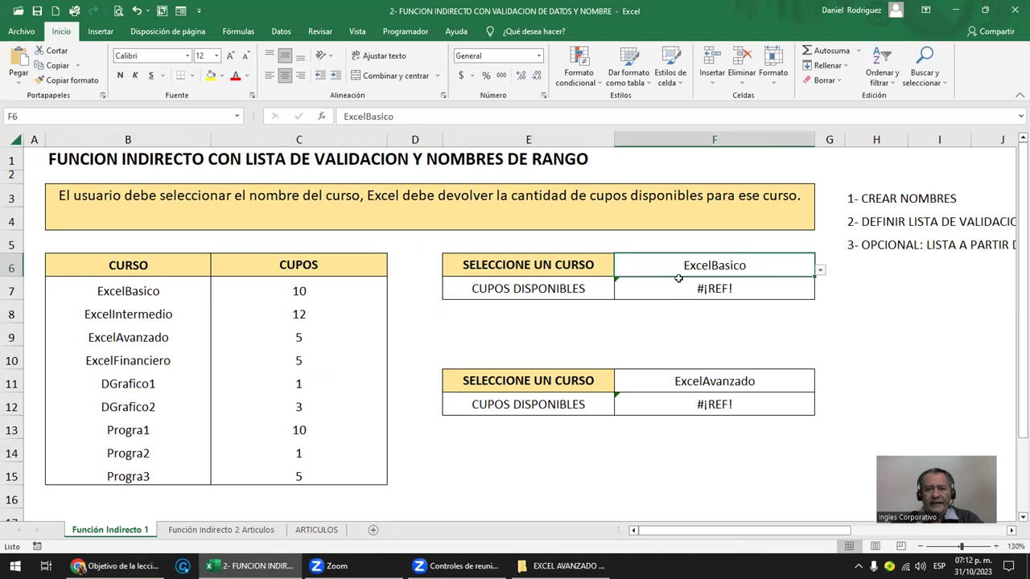
{"action": "left_click", "coordinate": [677, 280]}
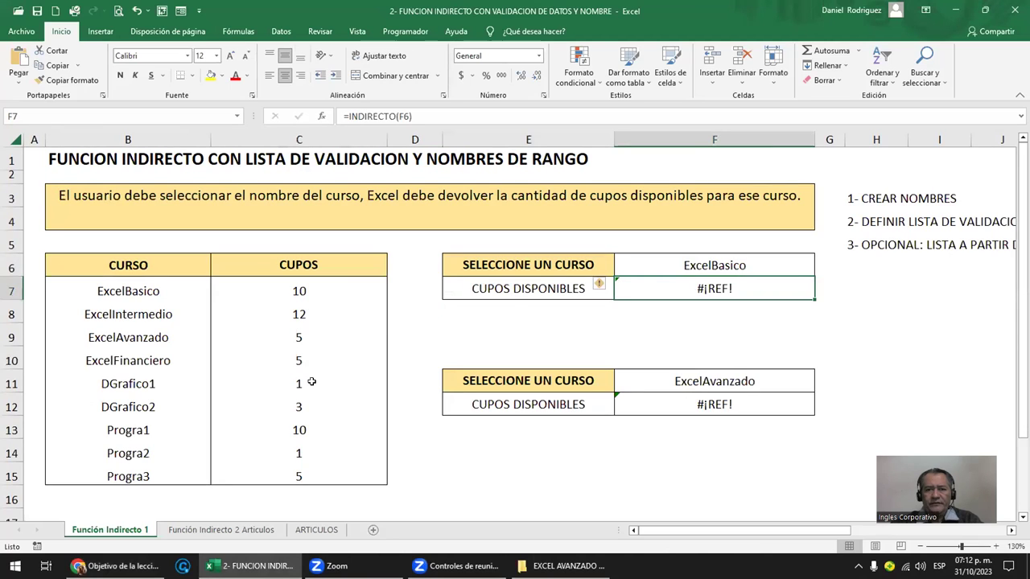
{"action": "left_click", "coordinate": [688, 384]}
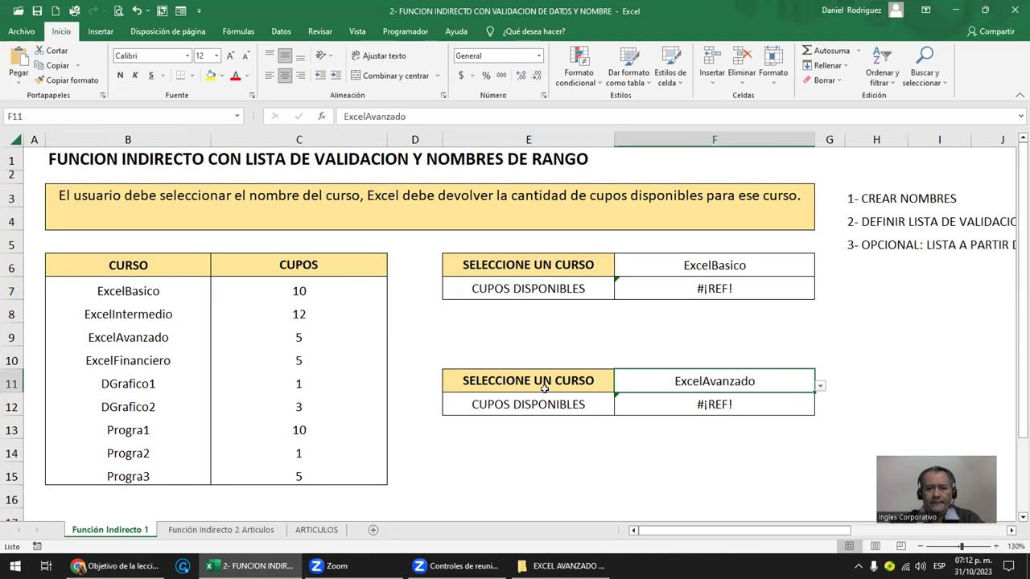
{"action": "left_click", "coordinate": [810, 311]}
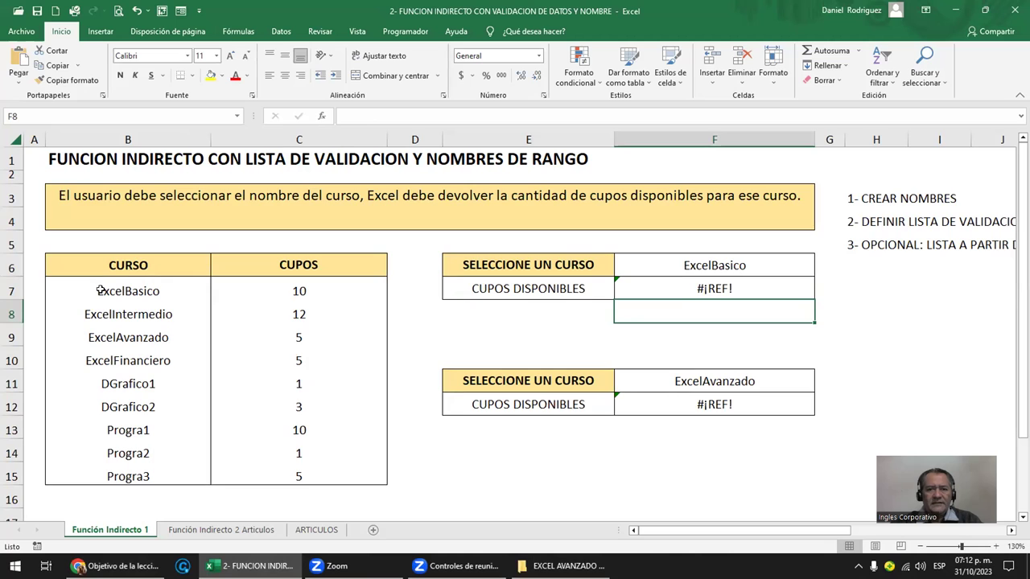
{"action": "left_click_drag", "start_coordinate": [125, 286], "coordinate": [128, 477]}
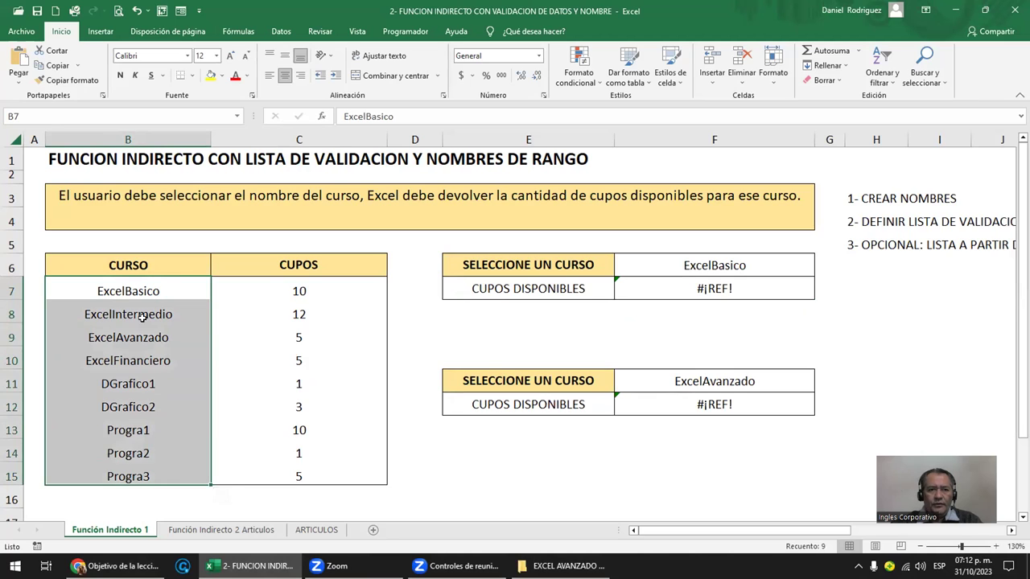
{"action": "left_click", "coordinate": [88, 114]}
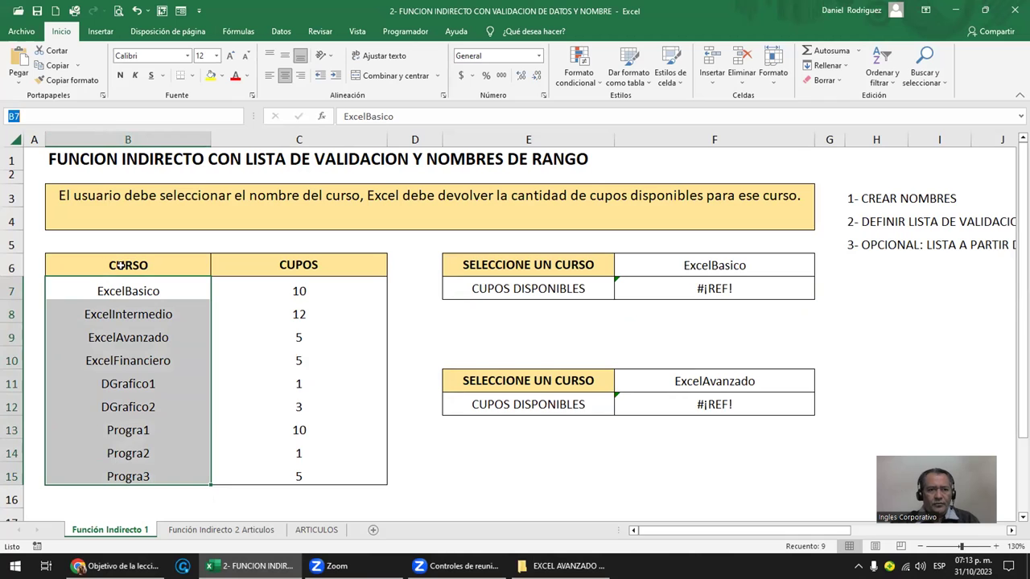
{"action": "left_click_drag", "start_coordinate": [151, 295], "coordinate": [153, 477]}
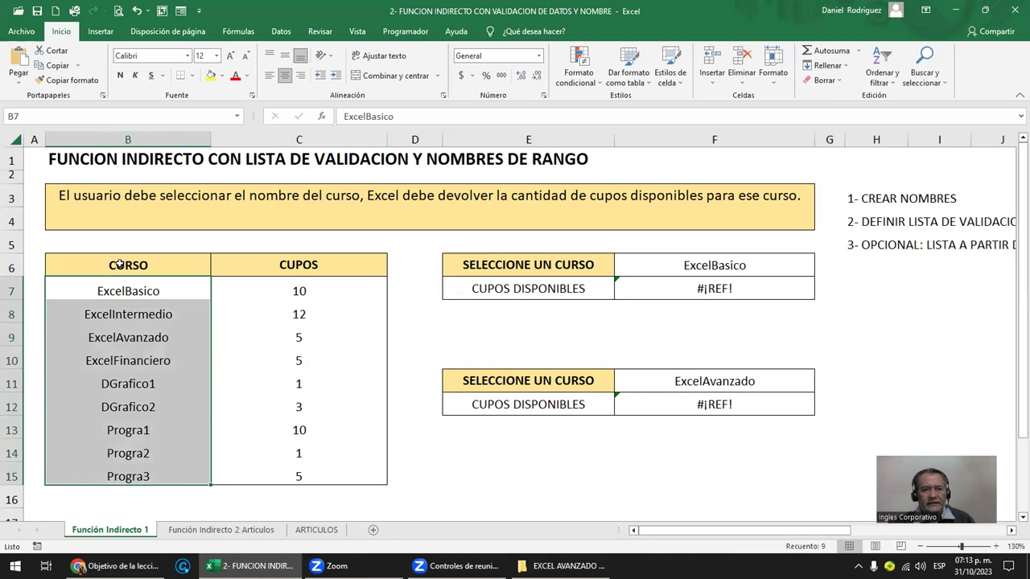
{"action": "left_click_drag", "start_coordinate": [119, 263], "coordinate": [287, 266]}
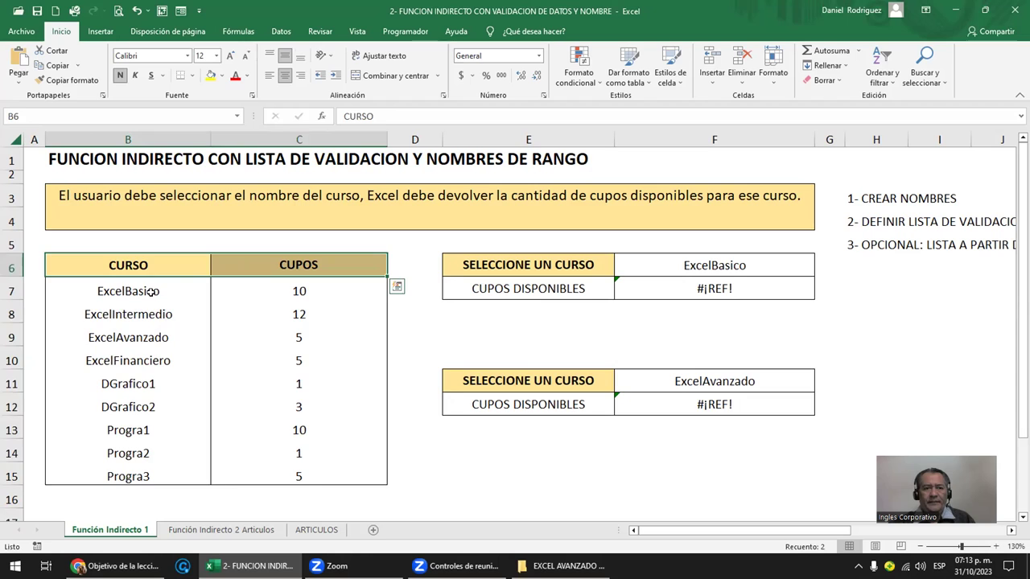
{"action": "left_click_drag", "start_coordinate": [151, 292], "coordinate": [161, 473]}
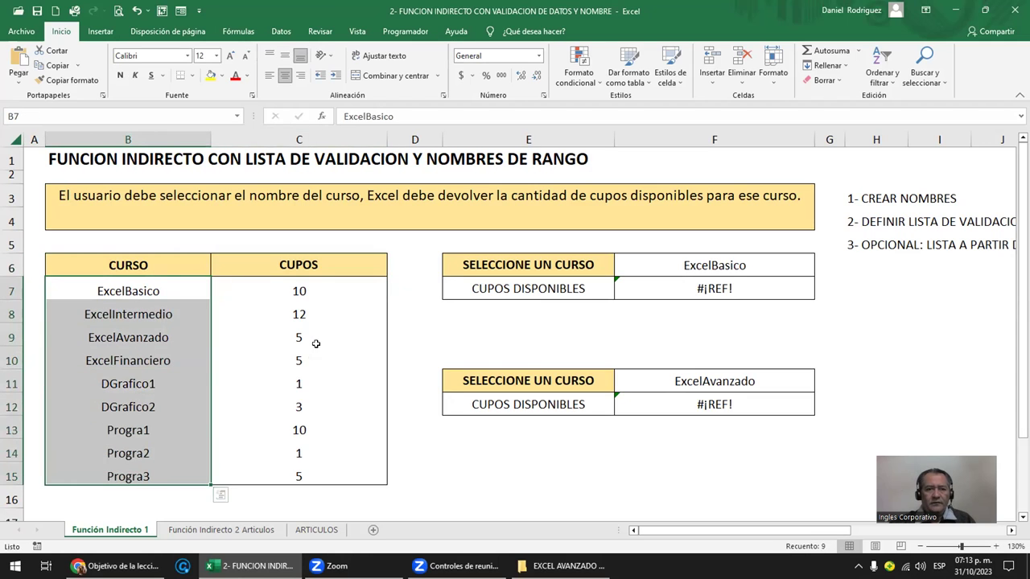
{"action": "left_click_drag", "start_coordinate": [307, 292], "coordinate": [312, 470], "text": "ctrl"}
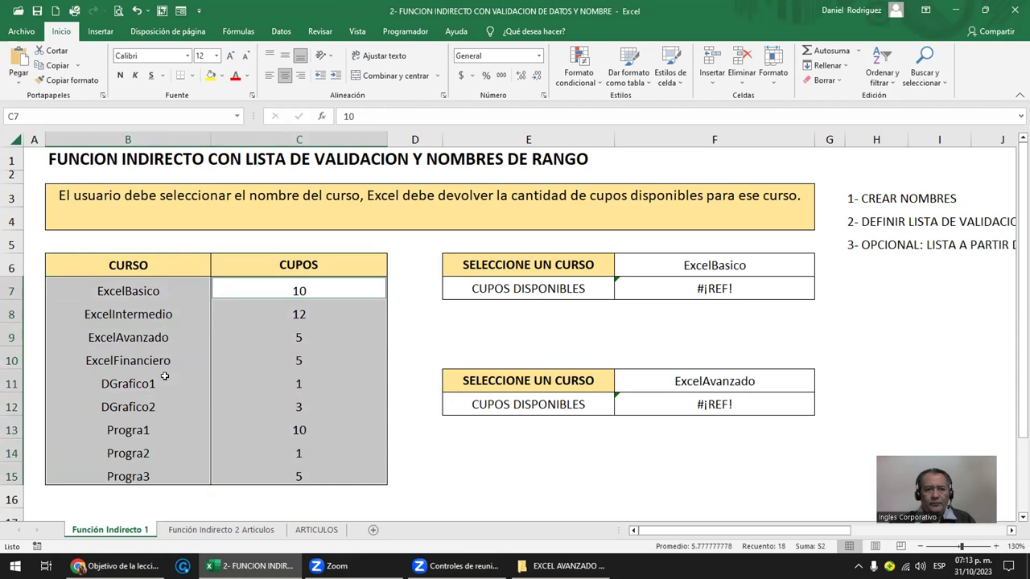
{"action": "left_click", "coordinate": [164, 308]}
{"action": "left_click", "coordinate": [159, 283]}
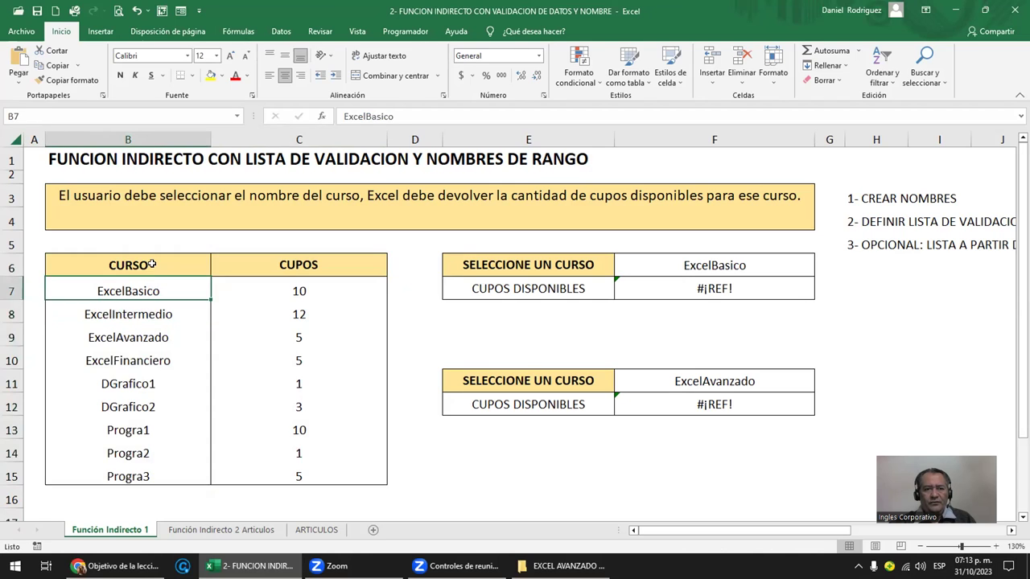
{"action": "left_click", "coordinate": [151, 266]}
{"action": "left_click_drag", "start_coordinate": [153, 285], "coordinate": [151, 465]}
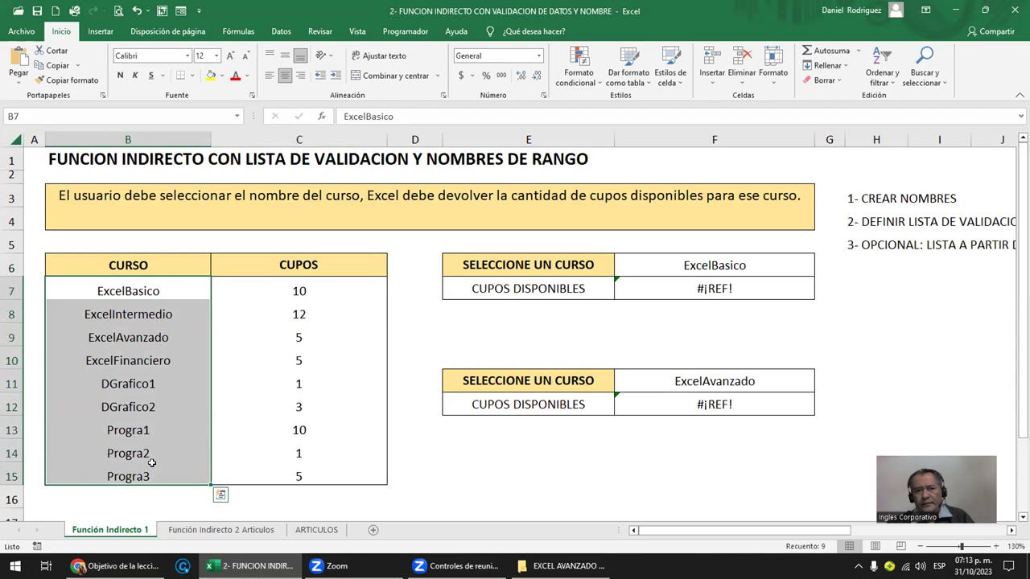
{"action": "left_click", "coordinate": [301, 287]}
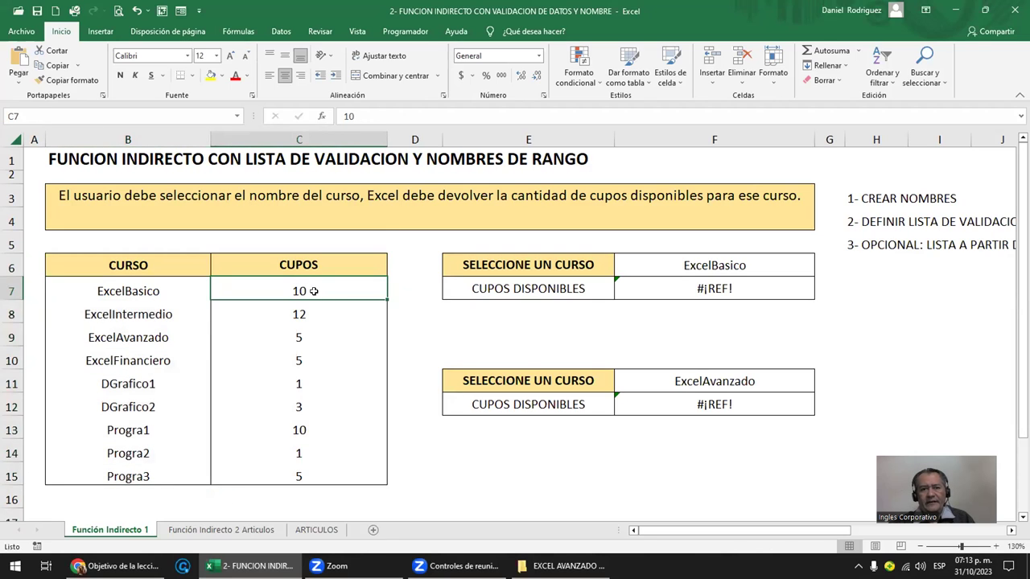
{"action": "left_click_drag", "start_coordinate": [313, 292], "coordinate": [322, 468]}
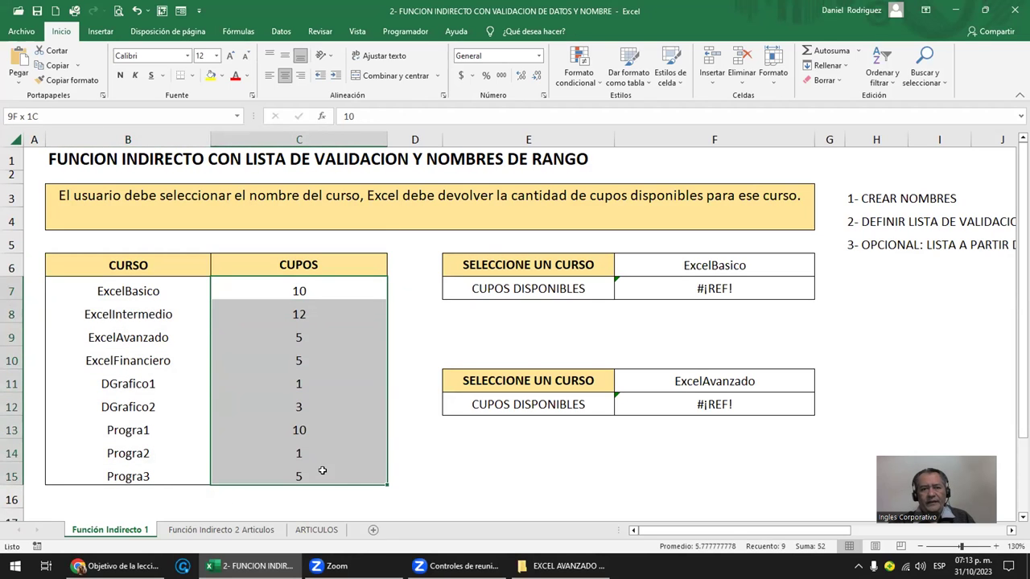
{"action": "left_click", "coordinate": [173, 291]}
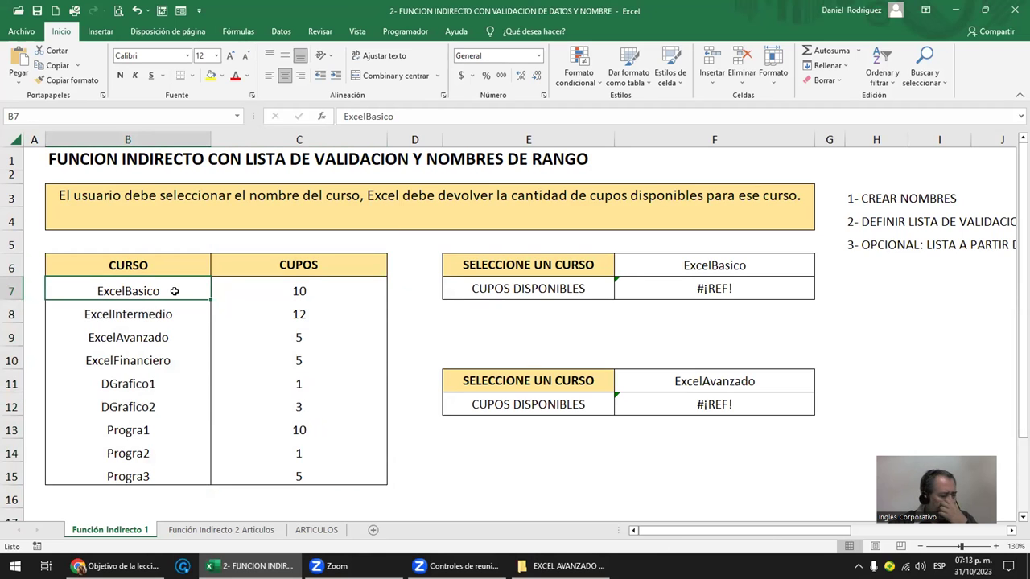
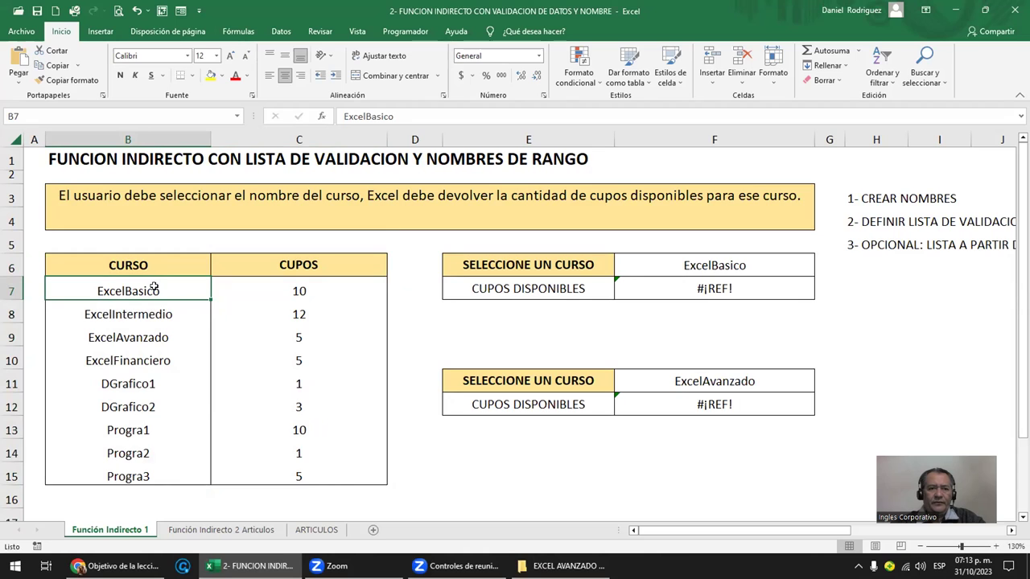
- Select the course names in B7:B15 and name the range CURSO
{"action": "left_click_drag", "start_coordinate": [155, 293], "coordinate": [156, 474]}
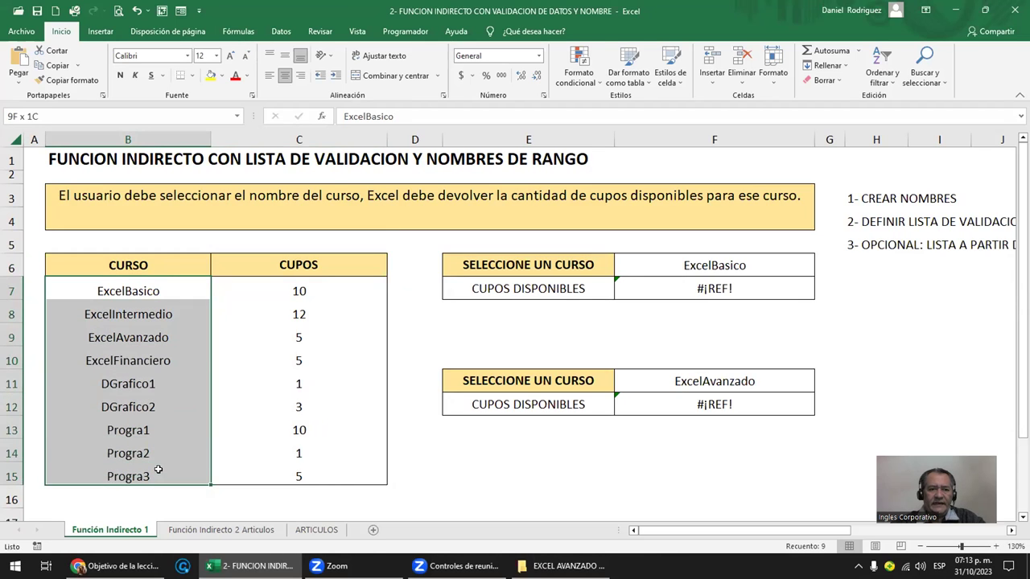
{"action": "left_click", "coordinate": [41, 115]}
{"action": "type", "text": "CURSO"}
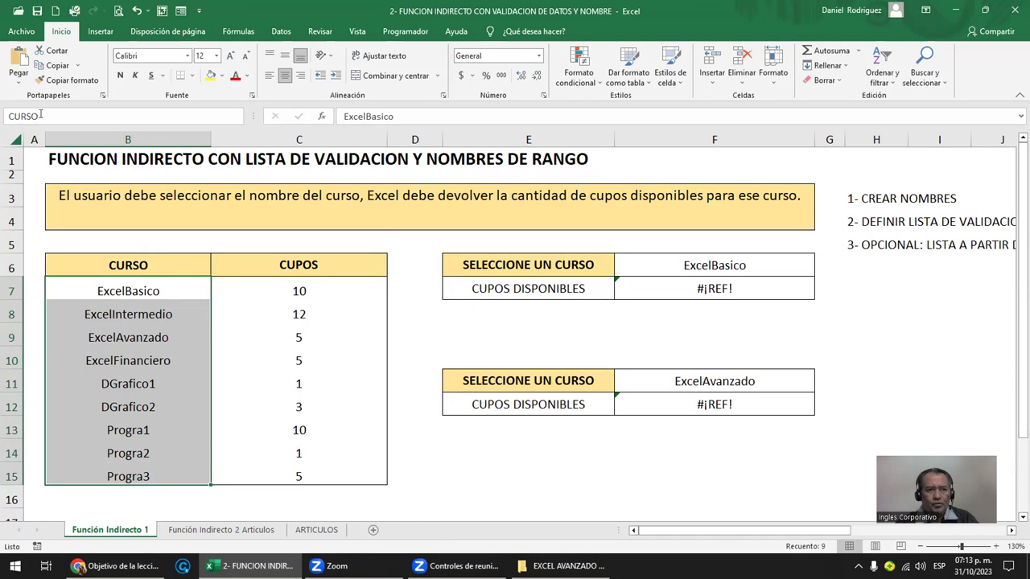
{"action": "key", "text": "Return"}
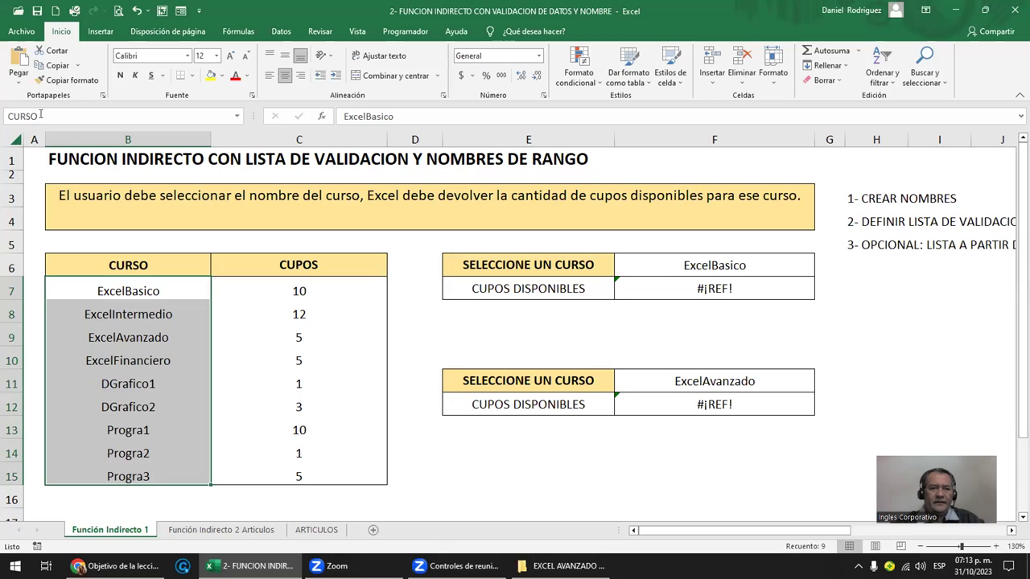
- Check the CURSO name from the Name Box list, then reselect B7:B15
{"action": "left_click", "coordinate": [247, 243]}
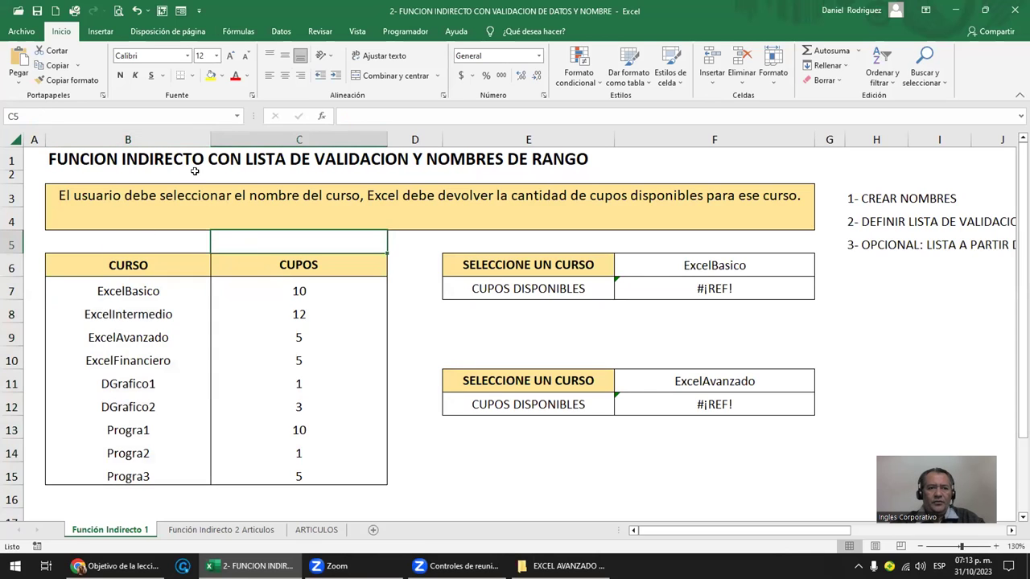
{"action": "left_click", "coordinate": [237, 119]}
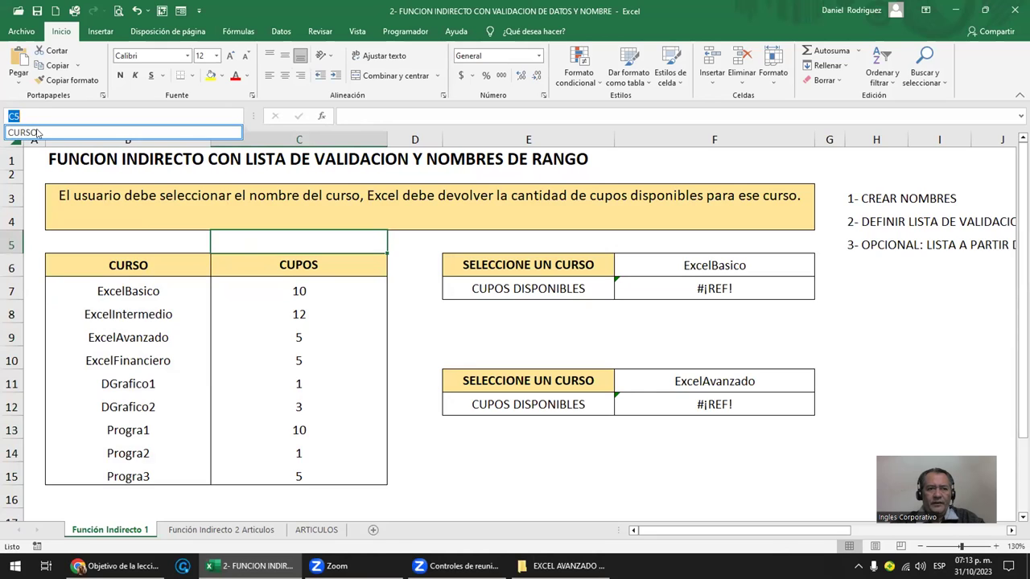
{"action": "left_click", "coordinate": [34, 134]}
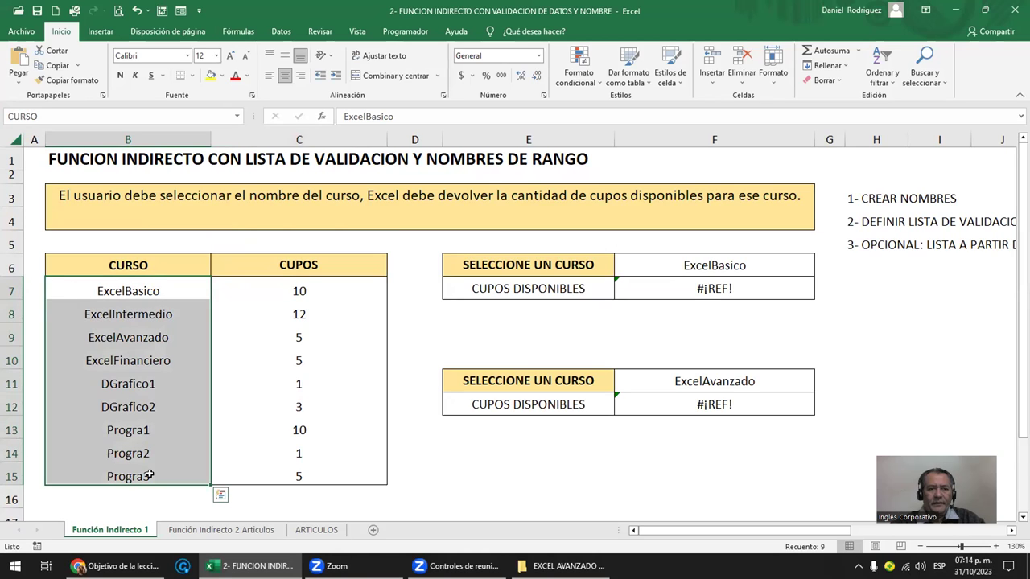
{"action": "left_click", "coordinate": [119, 286]}
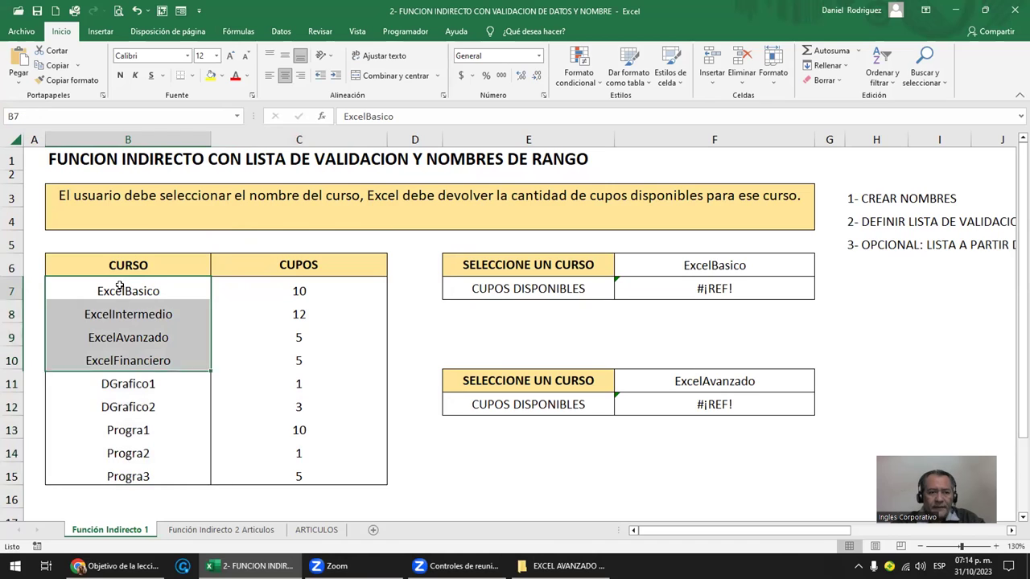
{"action": "left_click_drag", "start_coordinate": [92, 266], "coordinate": [164, 473]}
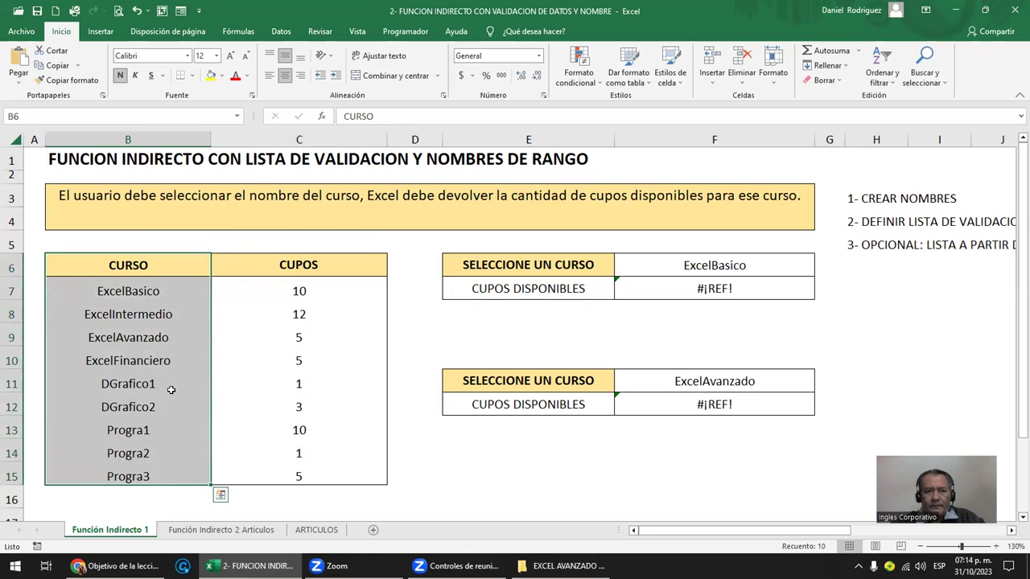
{"action": "left_click", "coordinate": [137, 294]}
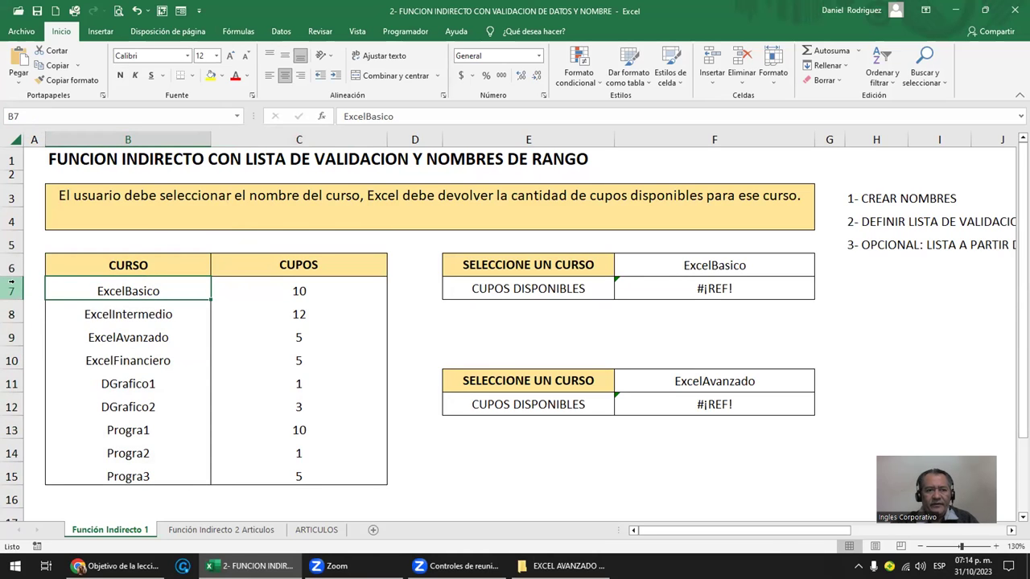
{"action": "left_click_drag", "start_coordinate": [121, 306], "coordinate": [121, 475]}
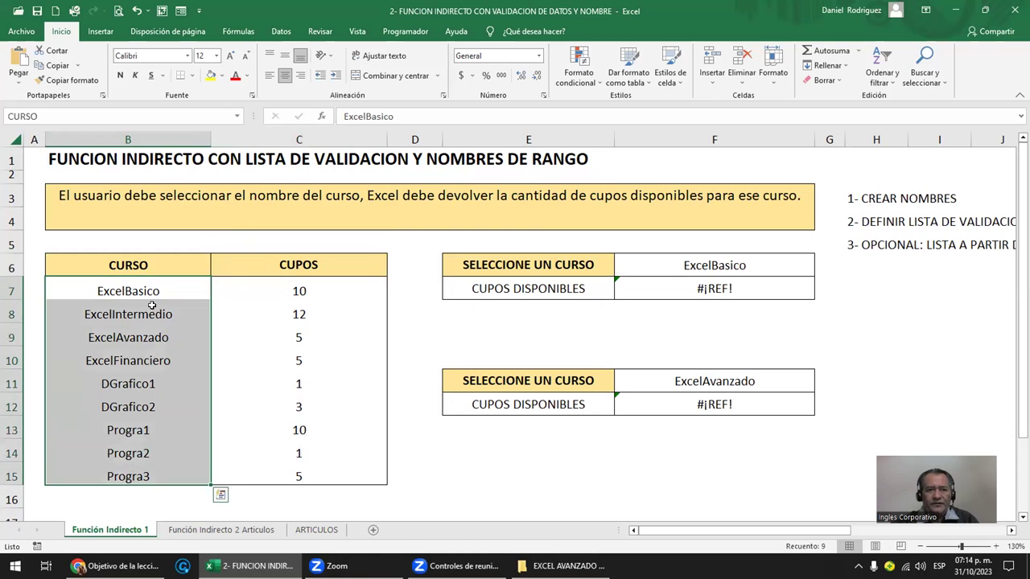
{"action": "left_click", "coordinate": [10, 244]}
{"action": "right_click", "coordinate": [9, 244]}
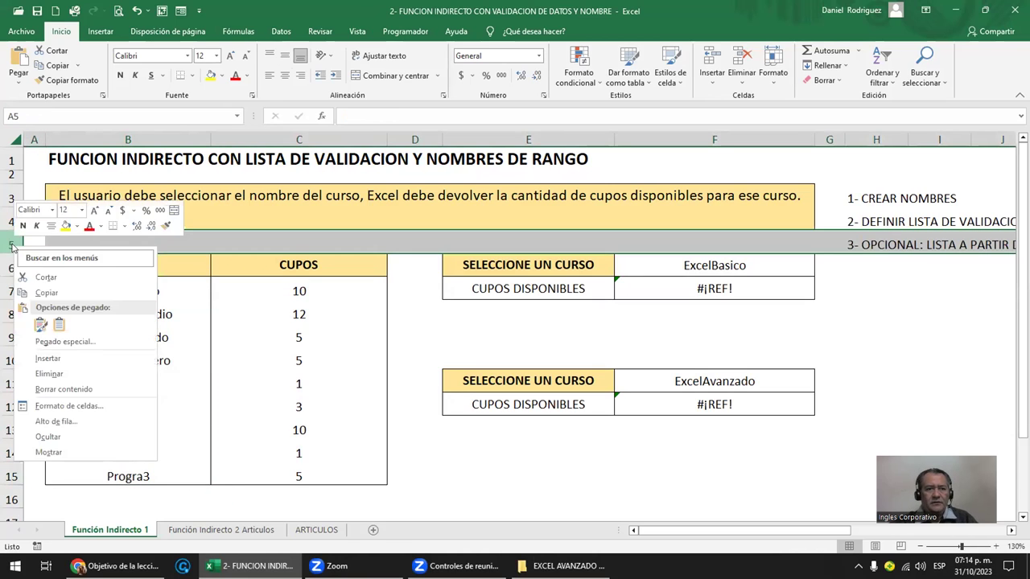
{"action": "left_click", "coordinate": [76, 373]}
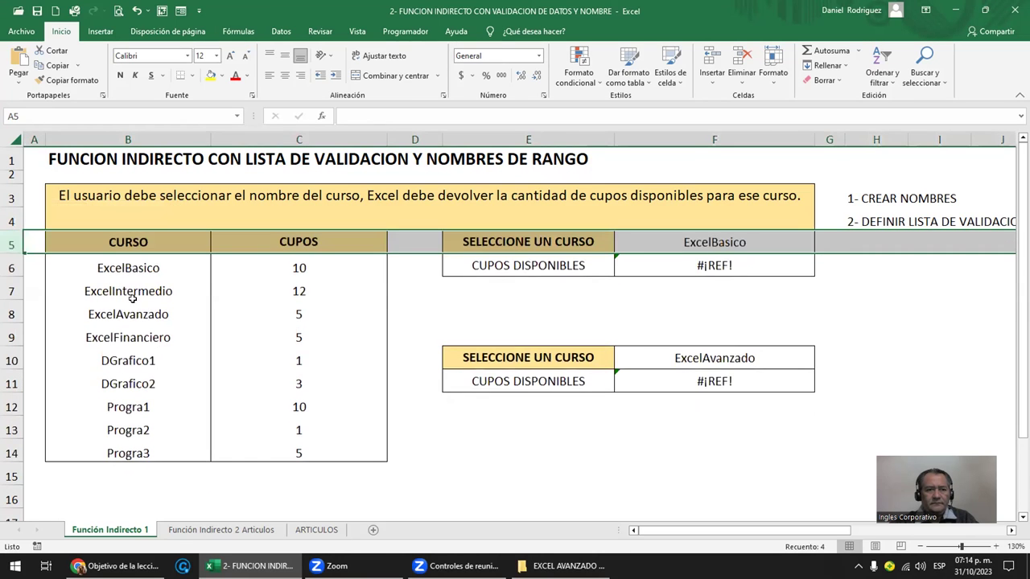
{"action": "left_click", "coordinate": [145, 272]}
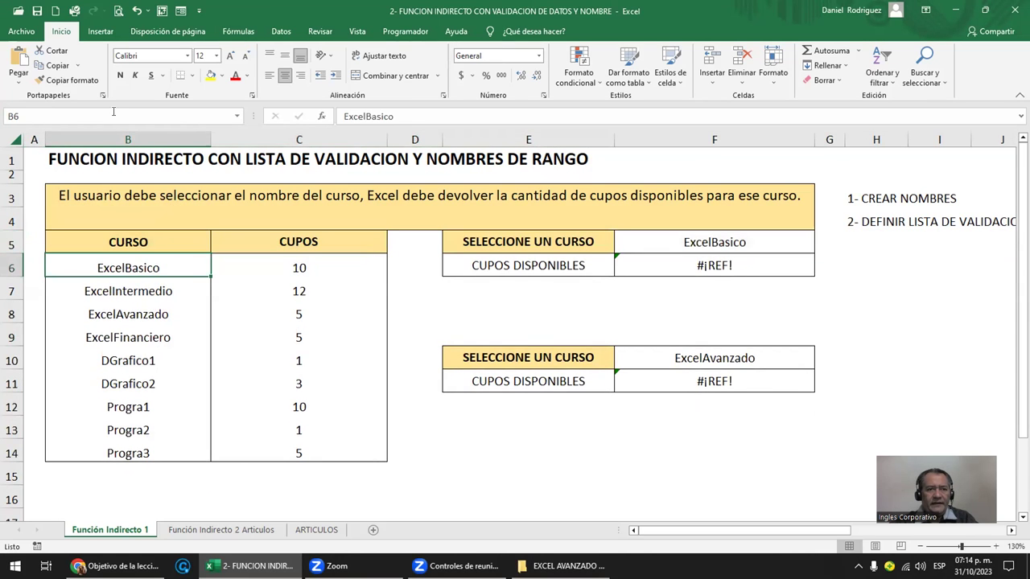
{"action": "left_click", "coordinate": [237, 116]}
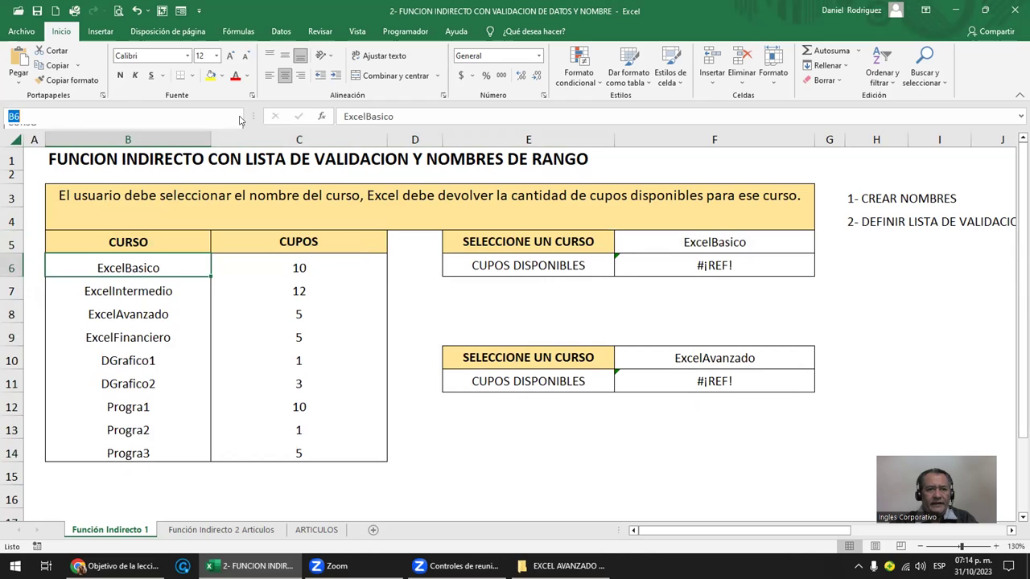
{"action": "left_click", "coordinate": [178, 129]}
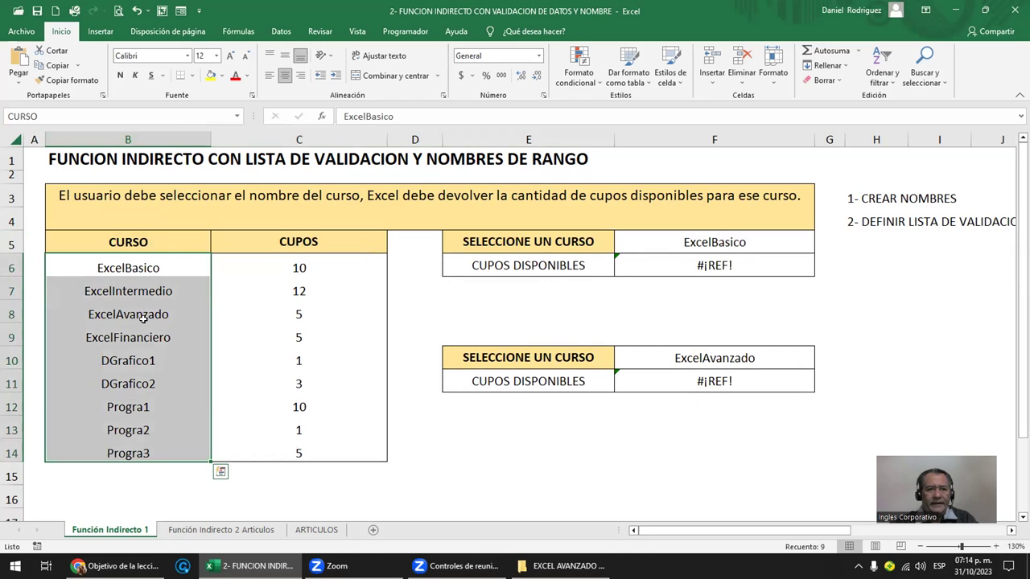
{"action": "key", "text": "ctrl+z"}
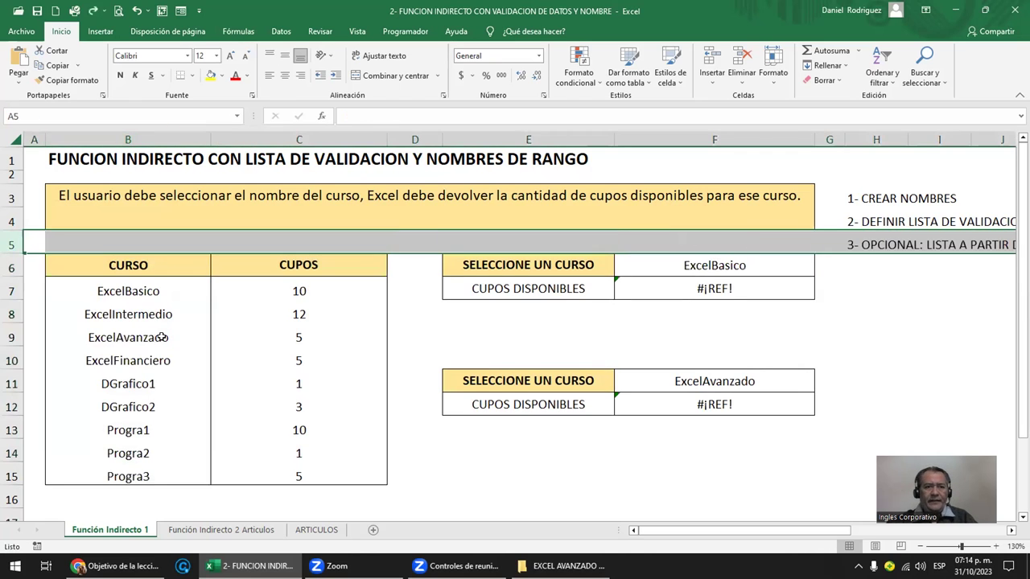
{"action": "left_click", "coordinate": [118, 295]}
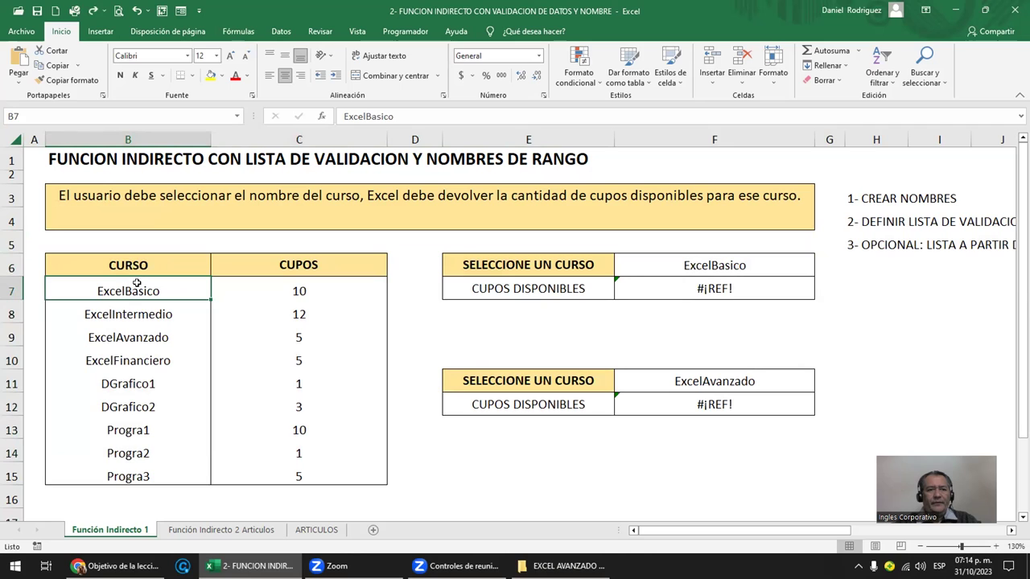
- Select the seat counts in C7:C15 and name the range CUPOS
{"action": "left_click", "coordinate": [124, 261]}
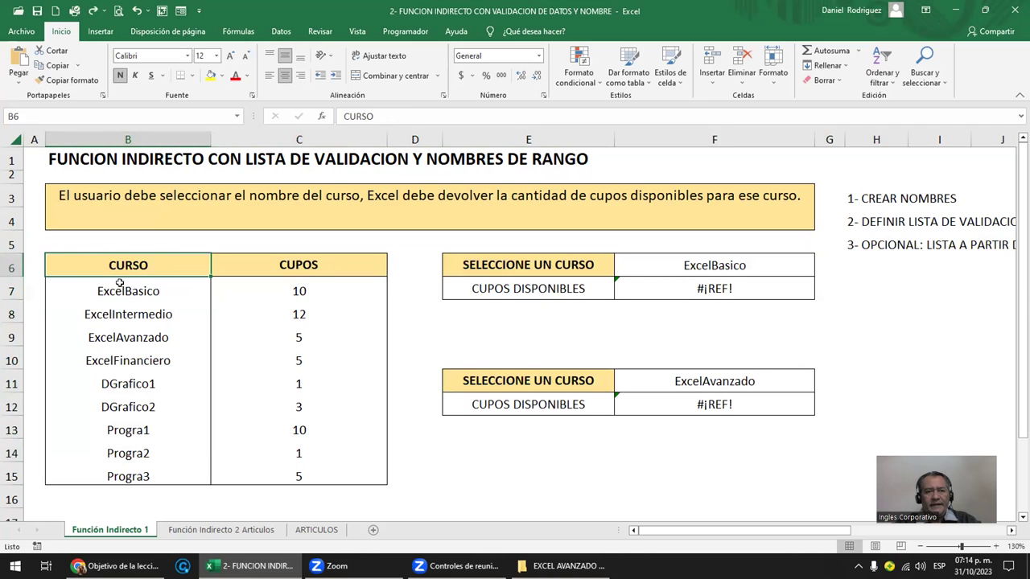
{"action": "left_click_drag", "start_coordinate": [148, 291], "coordinate": [144, 472]}
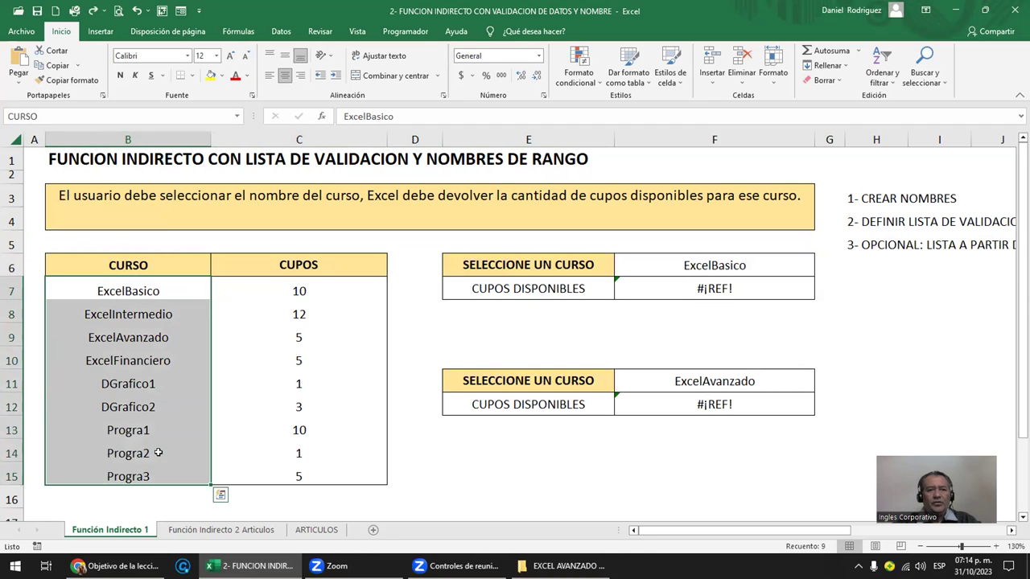
{"action": "left_click", "coordinate": [302, 284]}
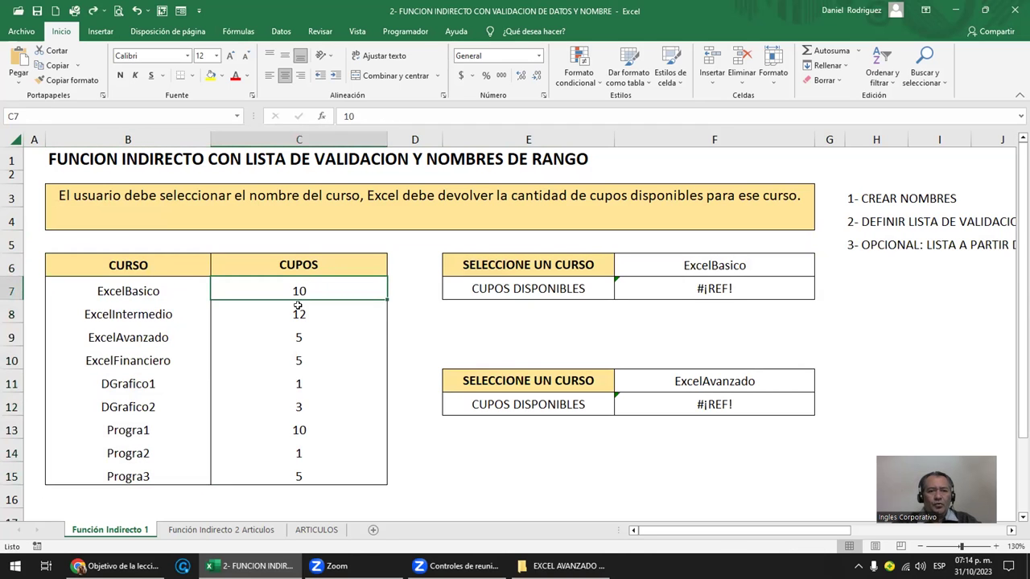
{"action": "left_click_drag", "start_coordinate": [297, 301], "coordinate": [302, 476]}
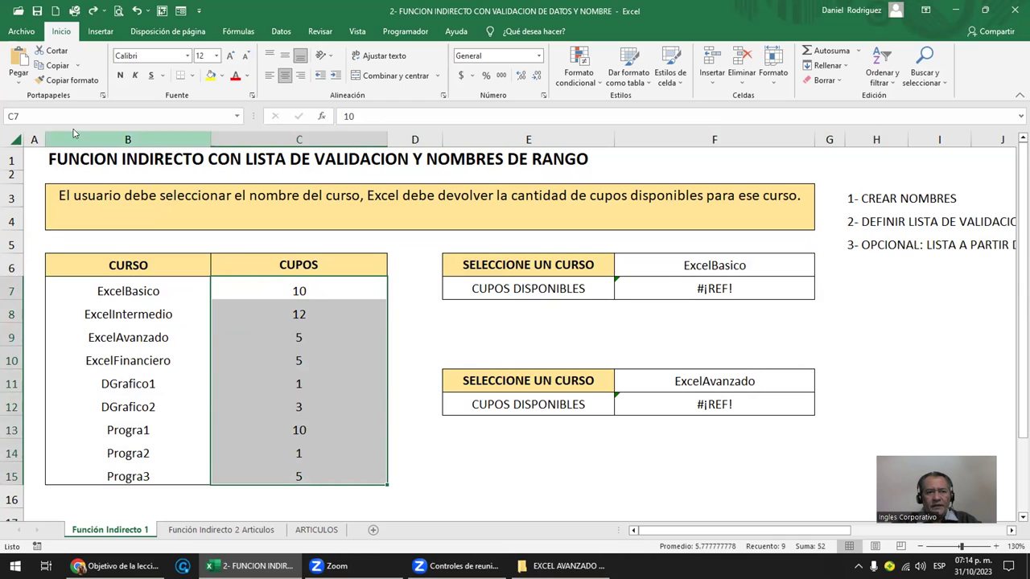
{"action": "left_click", "coordinate": [26, 119]}
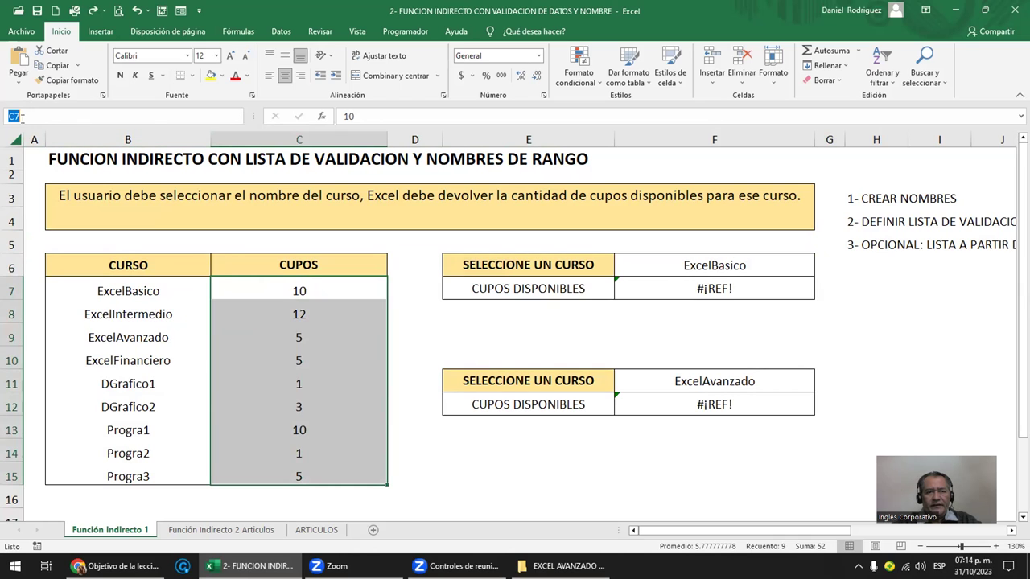
{"action": "type", "text": "CUPOS"}
{"action": "key", "text": "Return"}
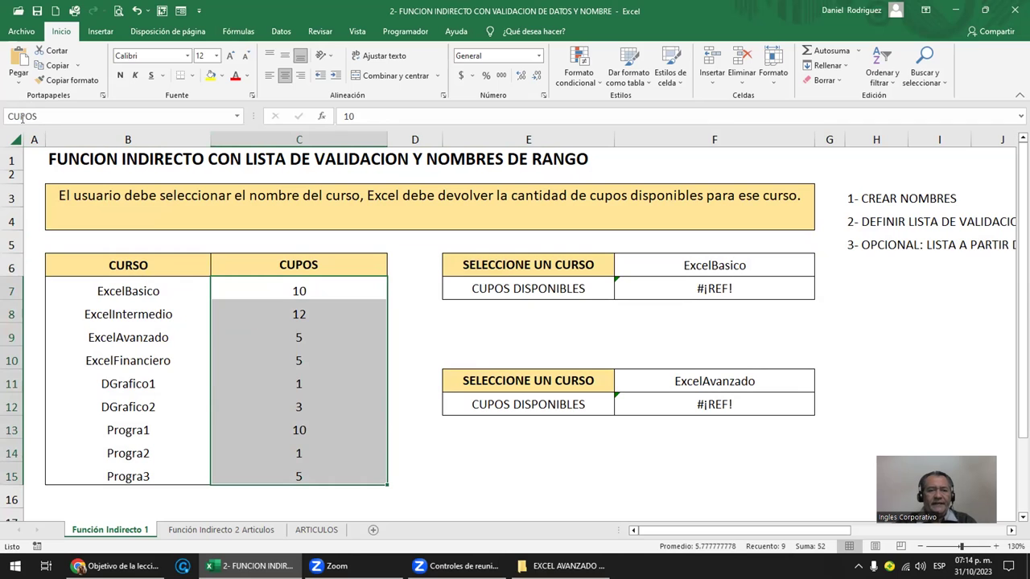
- Confirm the CUPOS and CURSO ranges by jumping to each from the Name Box list
{"action": "left_click", "coordinate": [180, 238]}
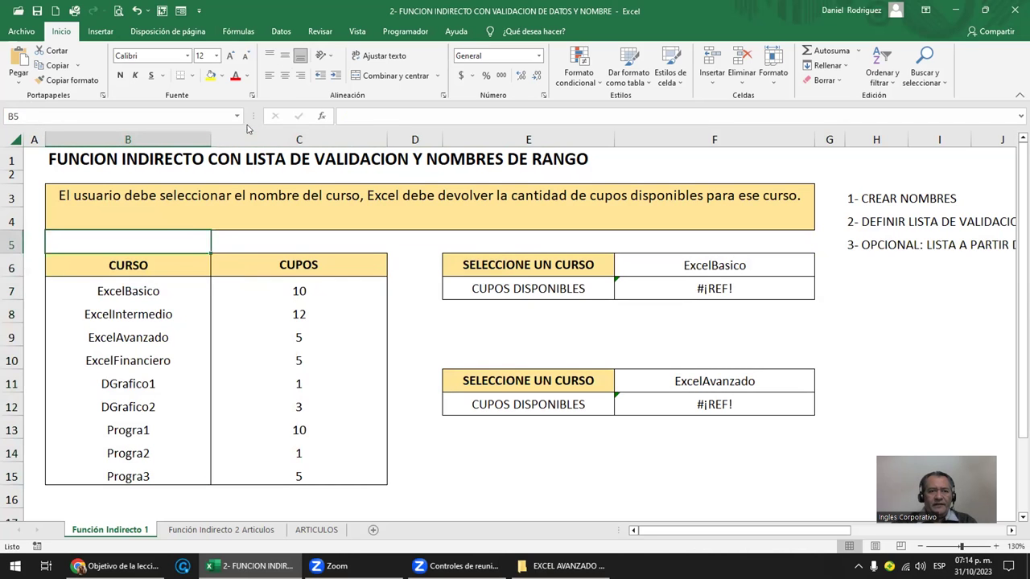
{"action": "left_click", "coordinate": [238, 119]}
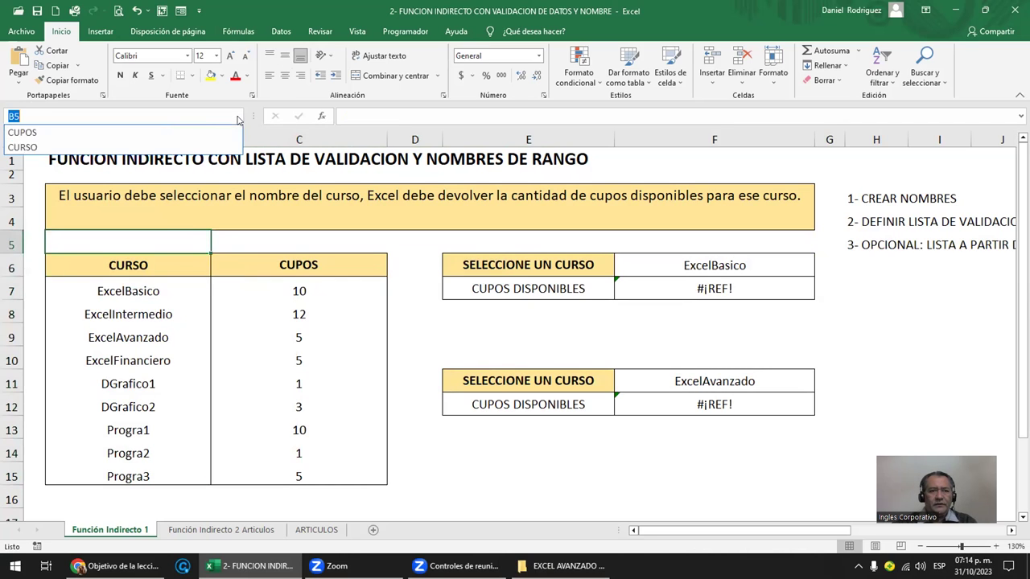
{"action": "left_click", "coordinate": [180, 133]}
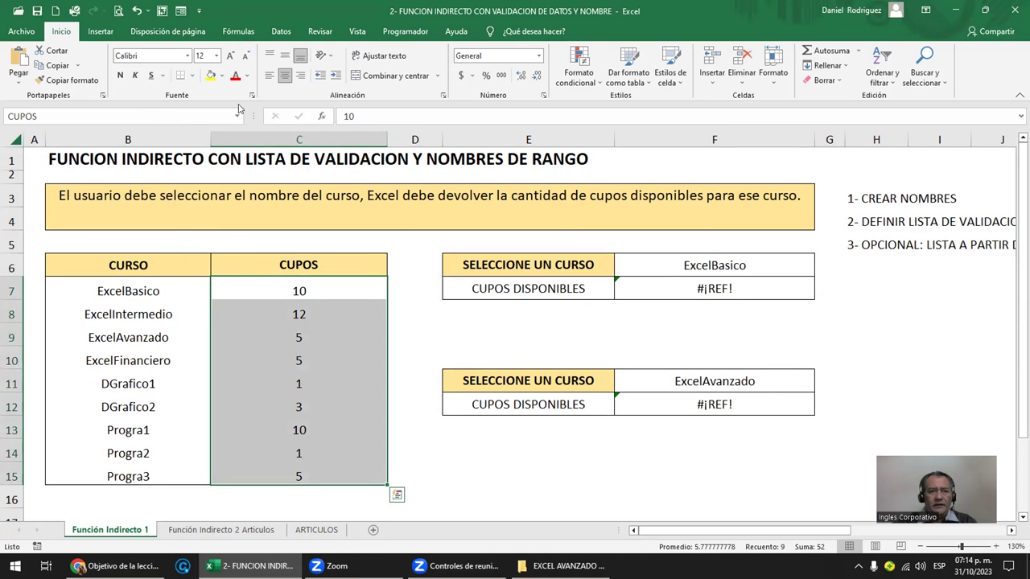
{"action": "left_click", "coordinate": [239, 119]}
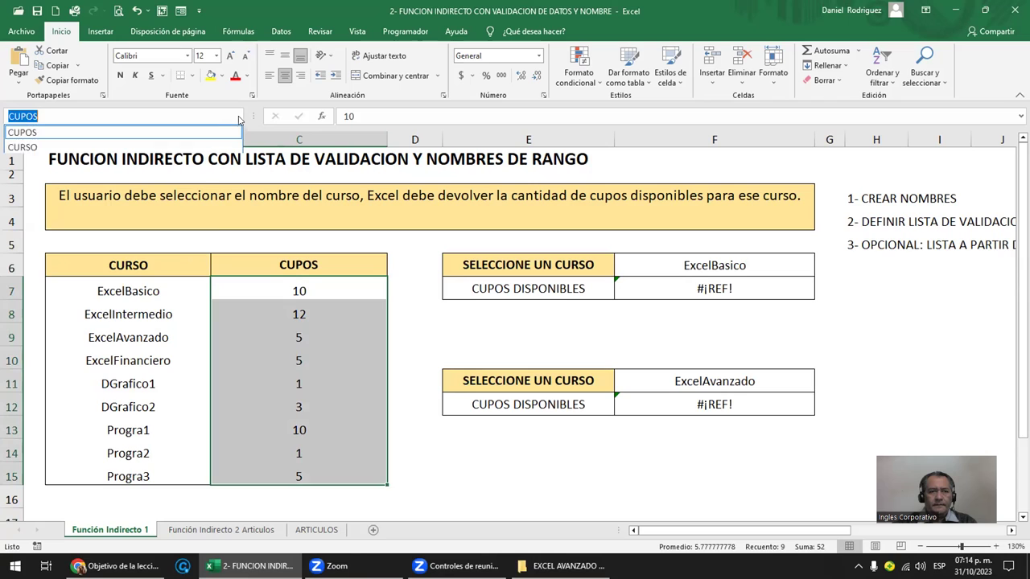
{"action": "left_click", "coordinate": [162, 148]}
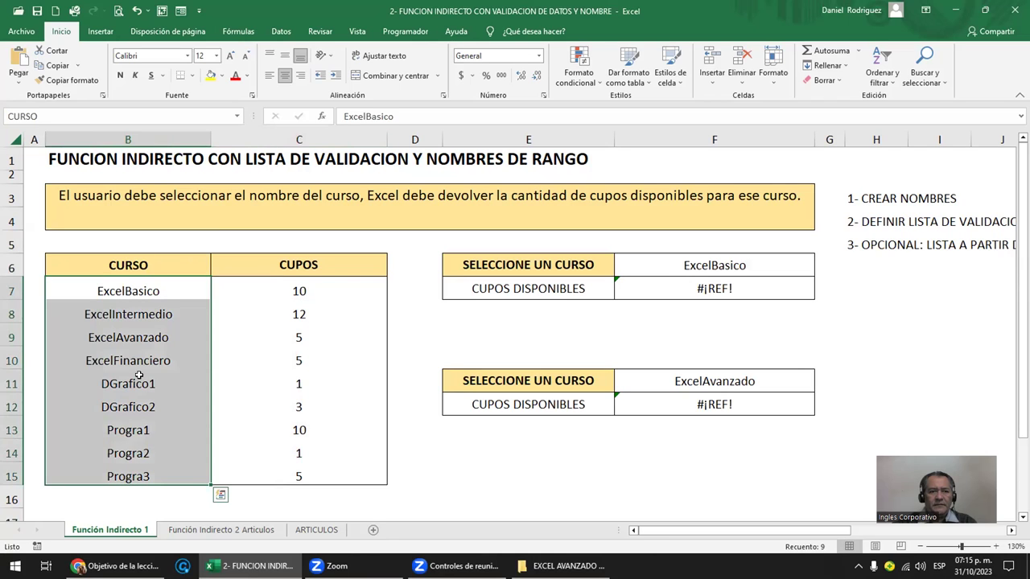
{"action": "left_click", "coordinate": [142, 286]}
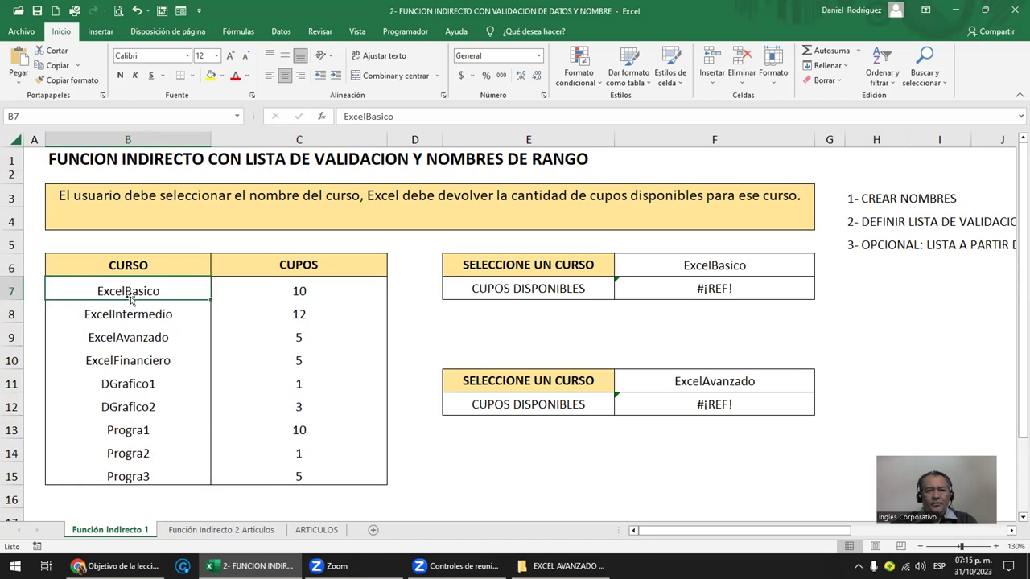
- Change B7 to 'Excel Basico' and reselect B7:B15 to check its name
{"action": "double_click", "coordinate": [122, 291]}
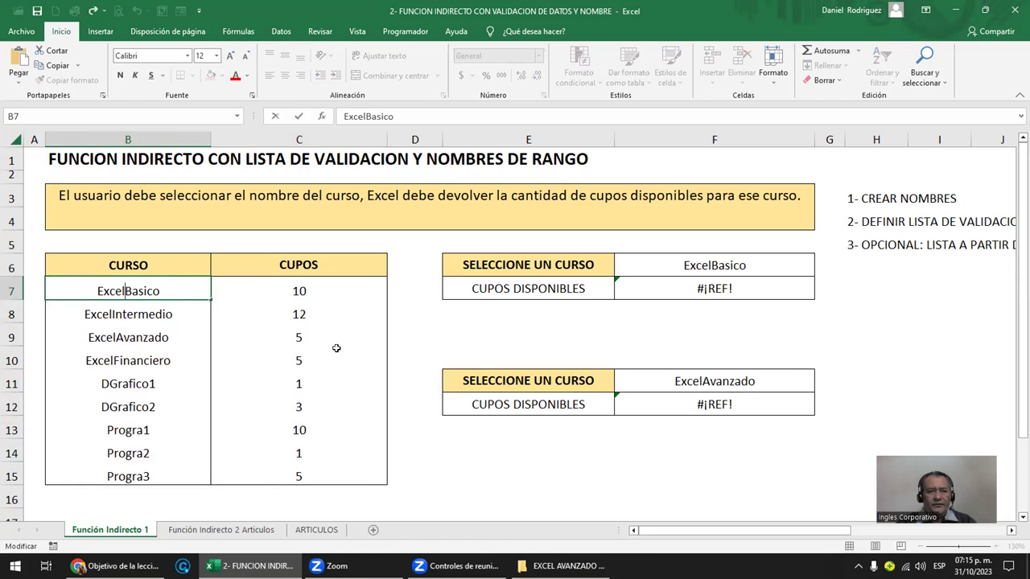
{"action": "key", "text": "Return"}
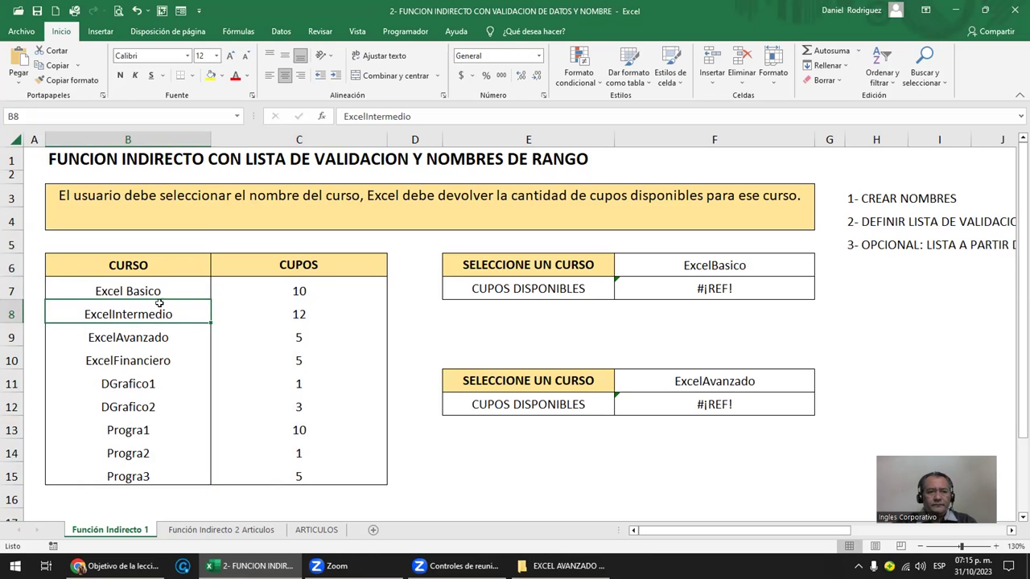
{"action": "left_click_drag", "start_coordinate": [140, 285], "coordinate": [139, 472]}
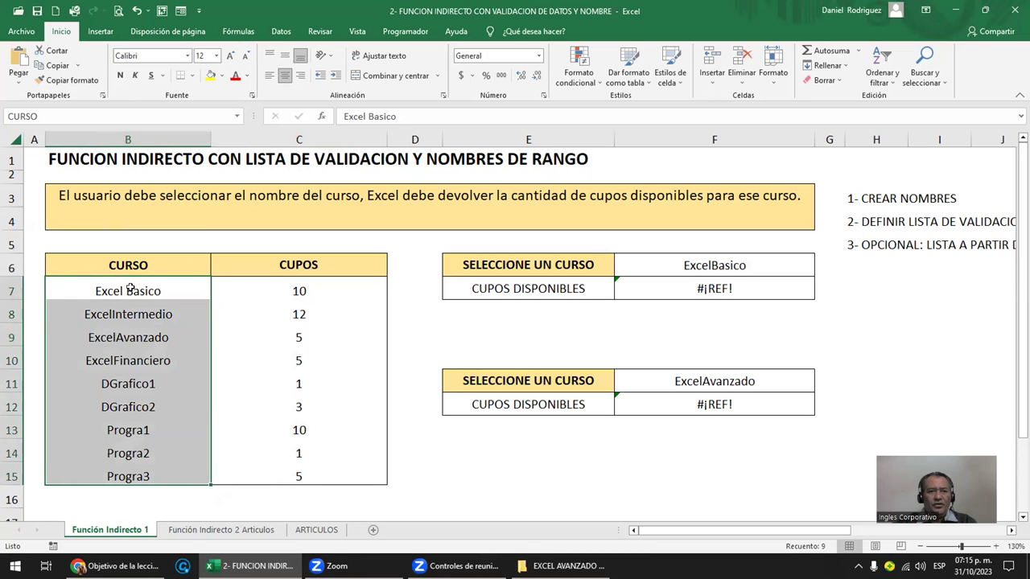
{"action": "left_click_drag", "start_coordinate": [112, 287], "coordinate": [110, 475]}
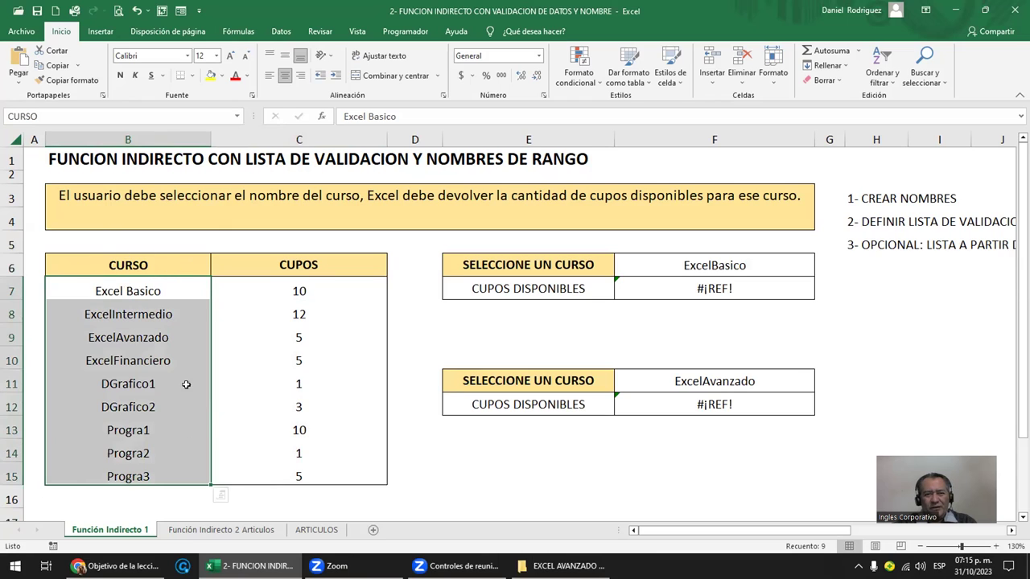
- Compare the Name Box for B6:B15, B7:B15 and the first course row B7:C7
{"action": "left_click", "coordinate": [117, 288]}
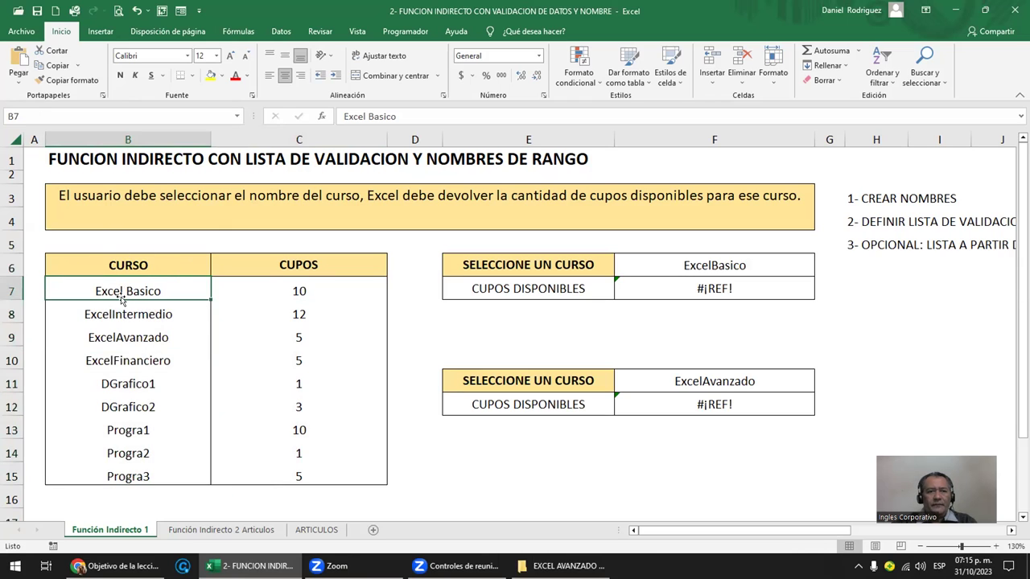
{"action": "left_click", "coordinate": [133, 262]}
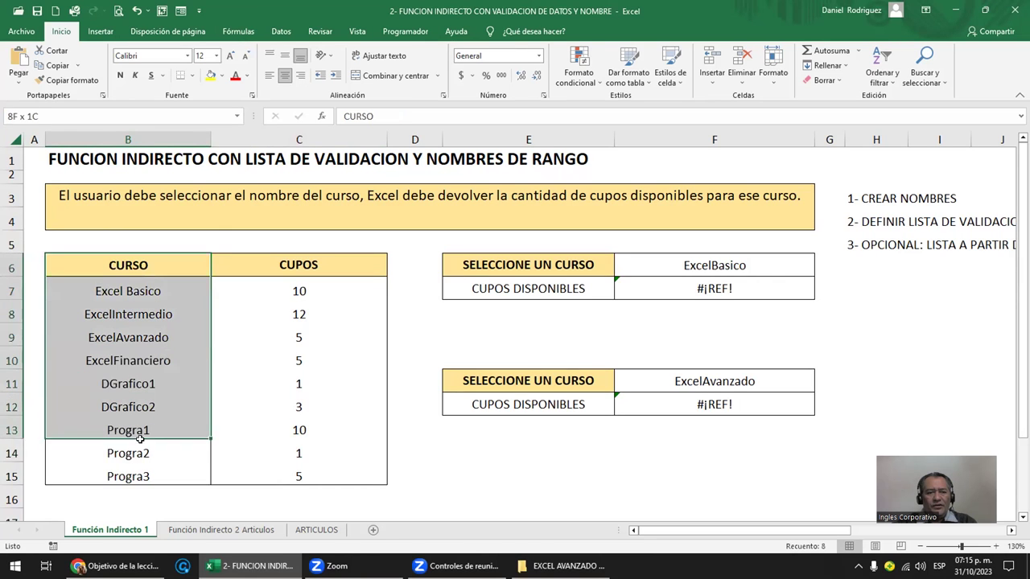
{"action": "left_click_drag", "start_coordinate": [137, 314], "coordinate": [136, 476]}
{"action": "left_click_drag", "start_coordinate": [90, 292], "coordinate": [347, 286]}
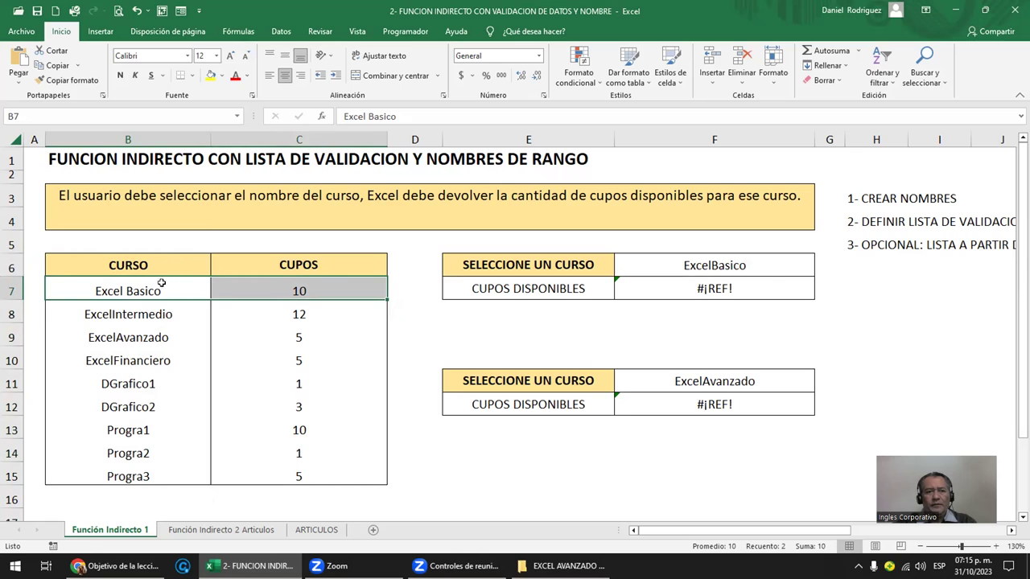
{"action": "left_click_drag", "start_coordinate": [158, 291], "coordinate": [158, 469]}
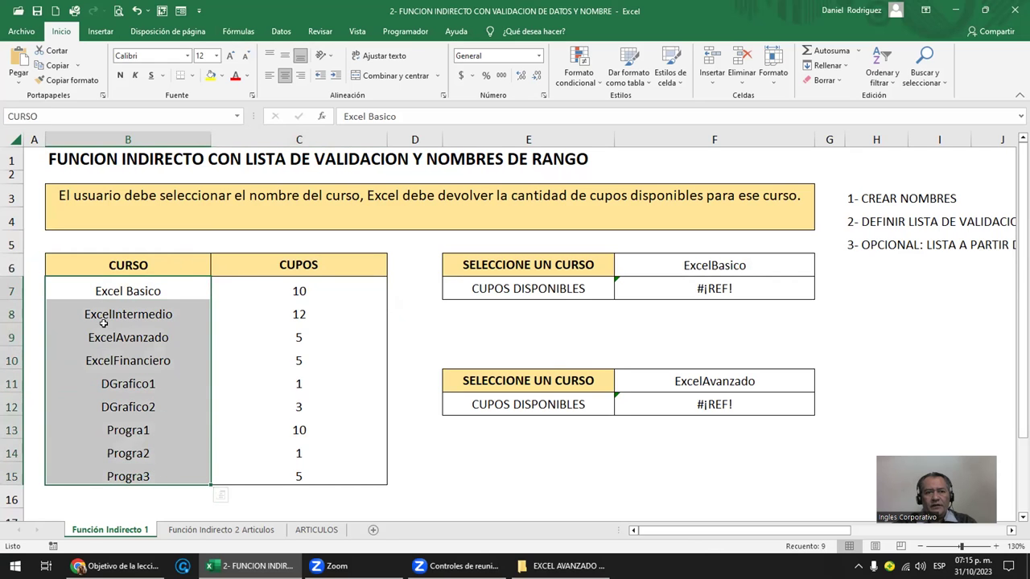
{"action": "left_click_drag", "start_coordinate": [118, 292], "coordinate": [305, 291]}
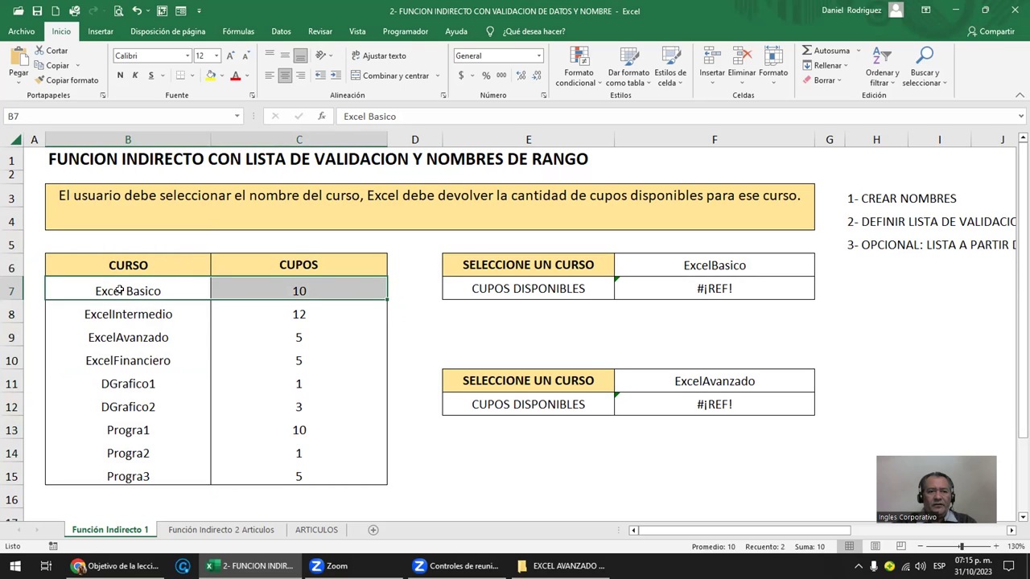
- Try underscored course names Excel_Basico in B7 and Excel_Intermedio in B8
{"action": "double_click", "coordinate": [119, 292]}
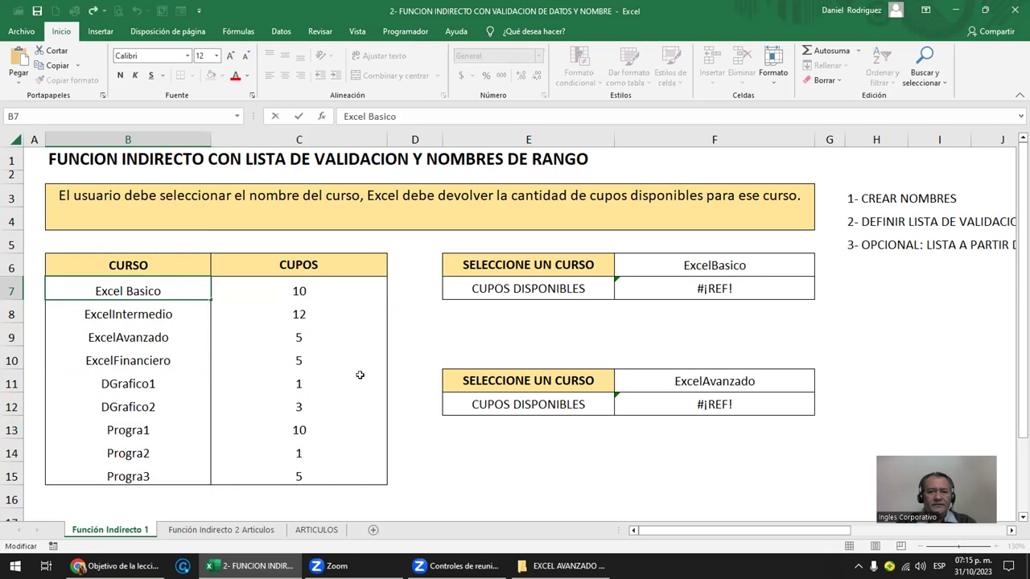
{"action": "key", "text": "Delete"}
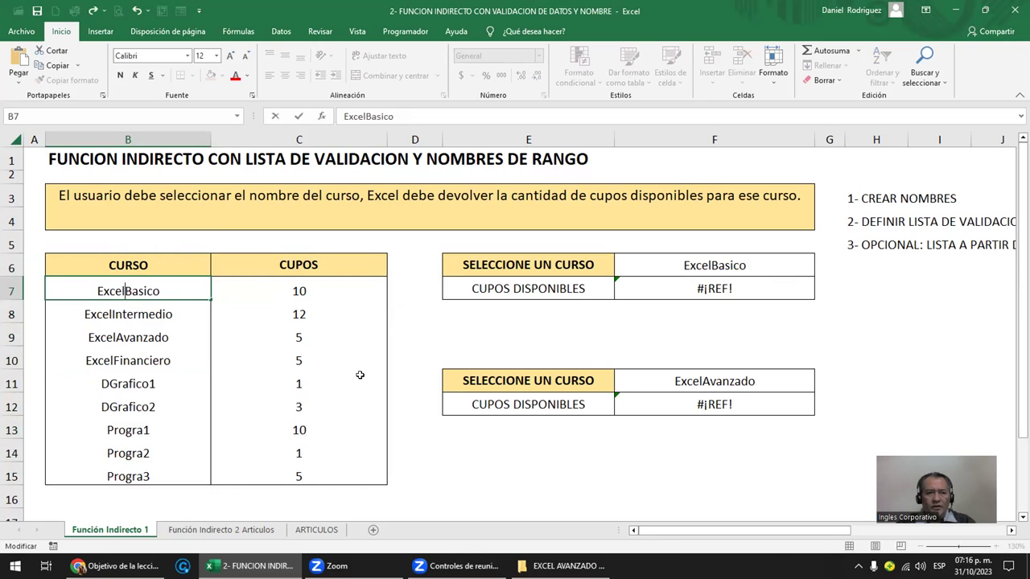
{"action": "type", "text": "_"}
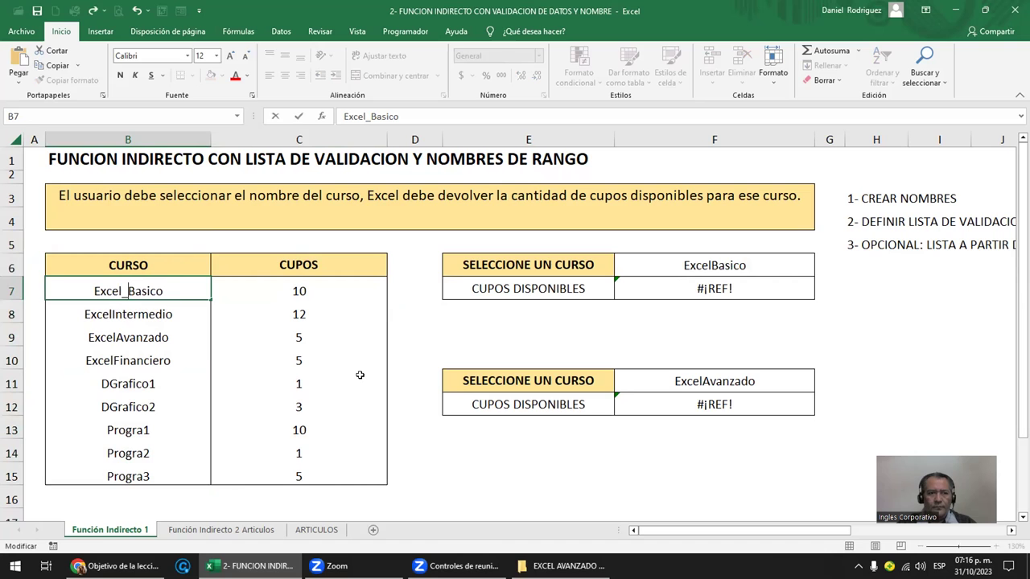
{"action": "key", "text": "ctrl+Return"}
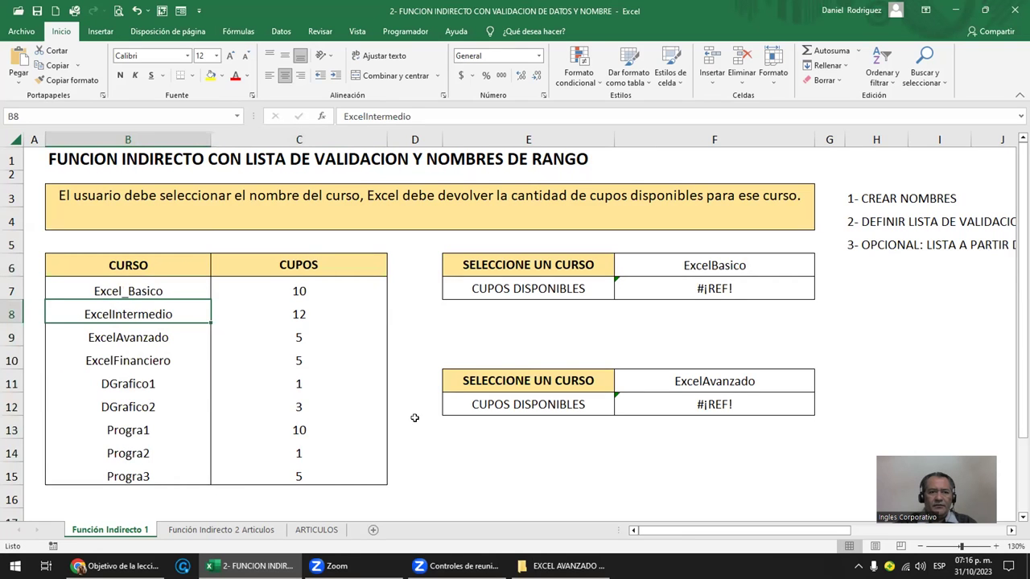
{"action": "scroll", "coordinate": [221, 394], "scroll_direction": "up", "scroll_amount": 3}
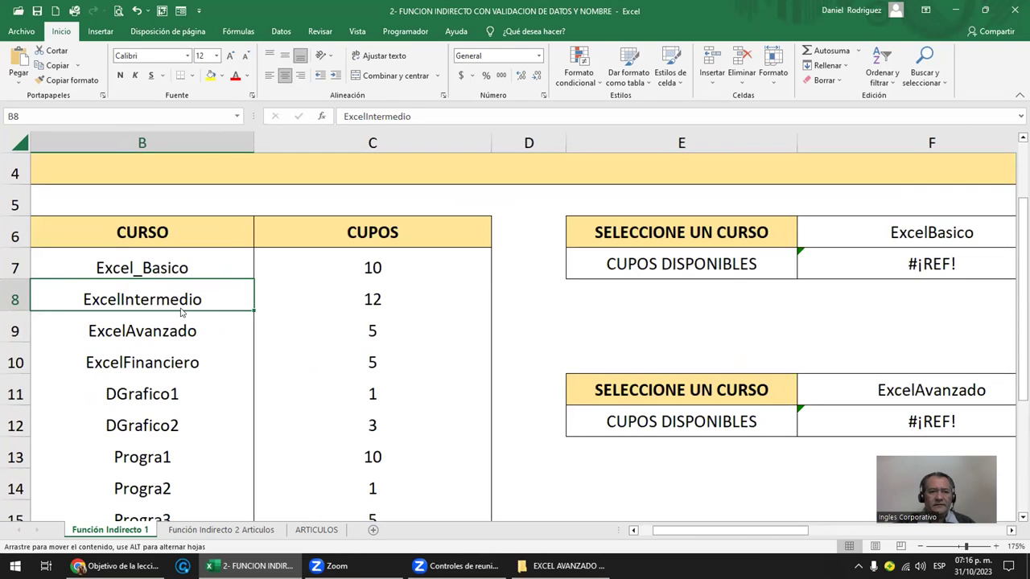
{"action": "double_click", "coordinate": [156, 300]}
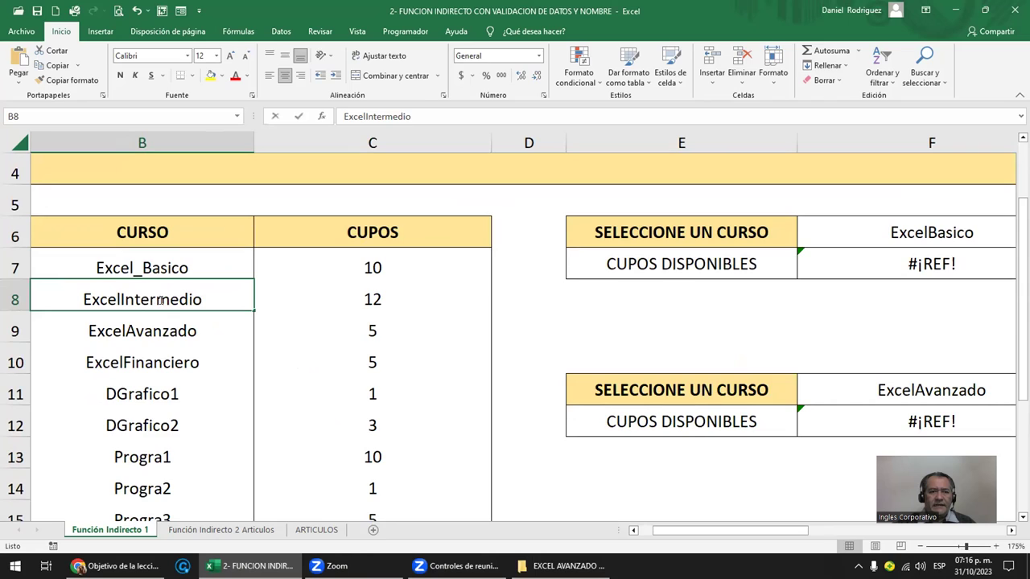
{"action": "left_click", "coordinate": [115, 300]}
{"action": "type", "text": "_"}
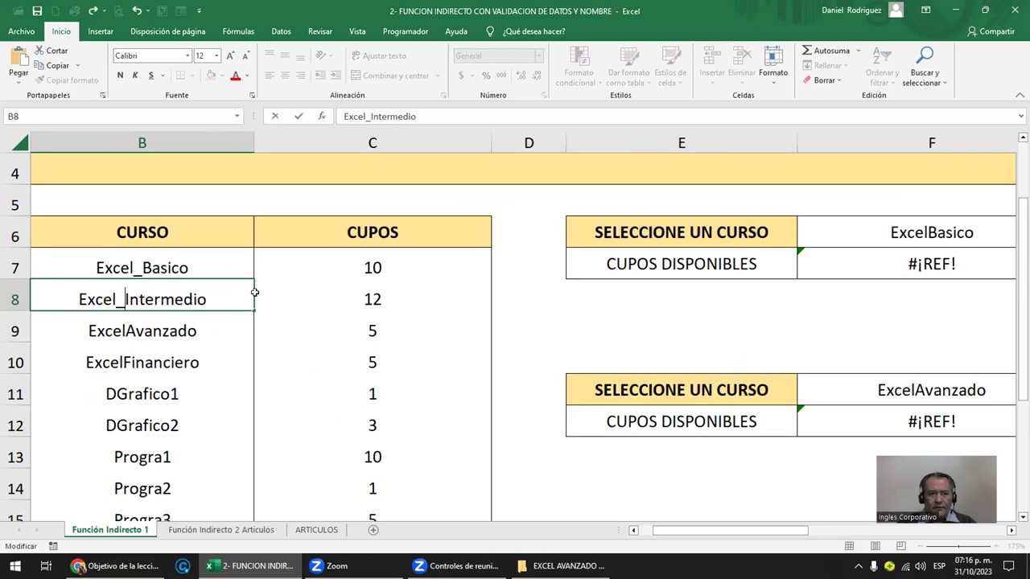
{"action": "key", "text": "BackSpace"}
{"action": "key", "text": "Return"}
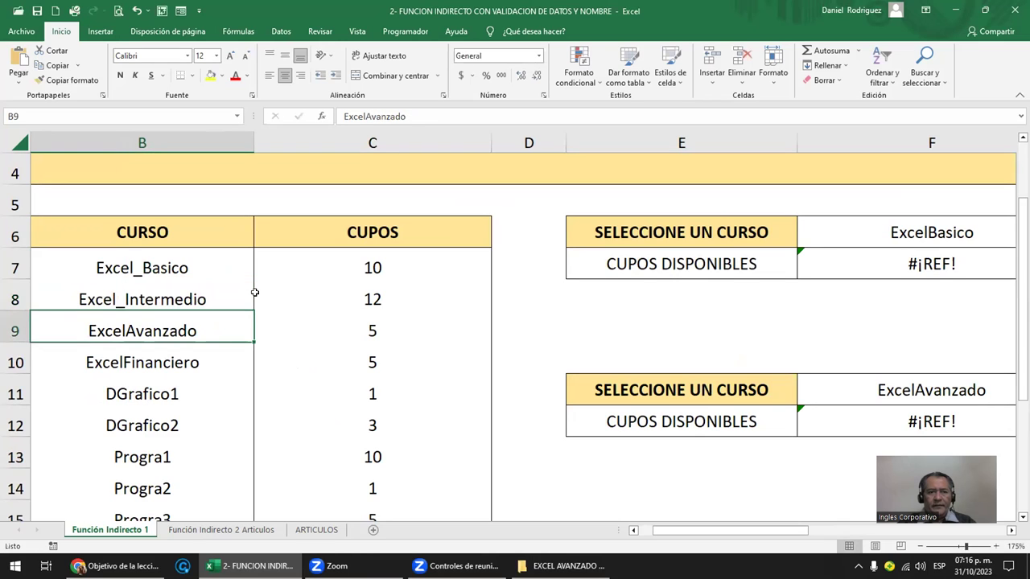
- Remove the underscores so B7 and B8 read ExcelBasico and ExcelIntermedio
{"action": "key", "text": "Up"}
{"action": "key", "text": "Up"}
{"action": "key", "text": "F2"}
{"action": "key", "text": "Left"}
{"action": "key", "text": "Left"}
{"action": "key", "text": "Left"}
{"action": "key", "text": "Left"}
{"action": "key", "text": "Left"}
{"action": "key", "text": "Left"}
{"action": "key", "text": "Delete"}
{"action": "key", "text": "Return"}
{"action": "key", "text": "F2"}
{"action": "key", "text": "Left"}
{"action": "key", "text": "Left"}
{"action": "key", "text": "Left"}
{"action": "key", "text": "Left"}
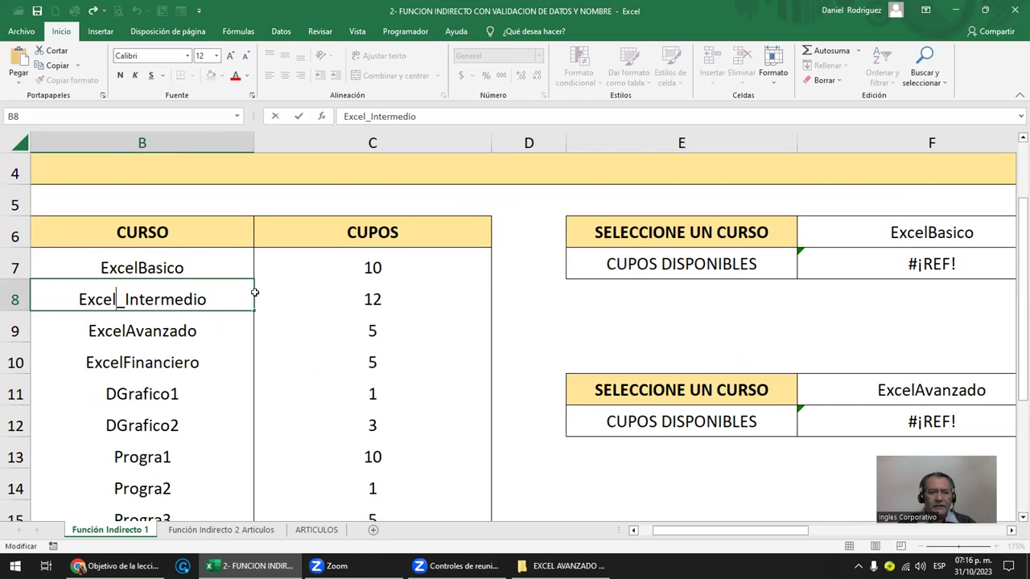
{"action": "key", "text": "Delete"}
{"action": "key", "text": "Return"}
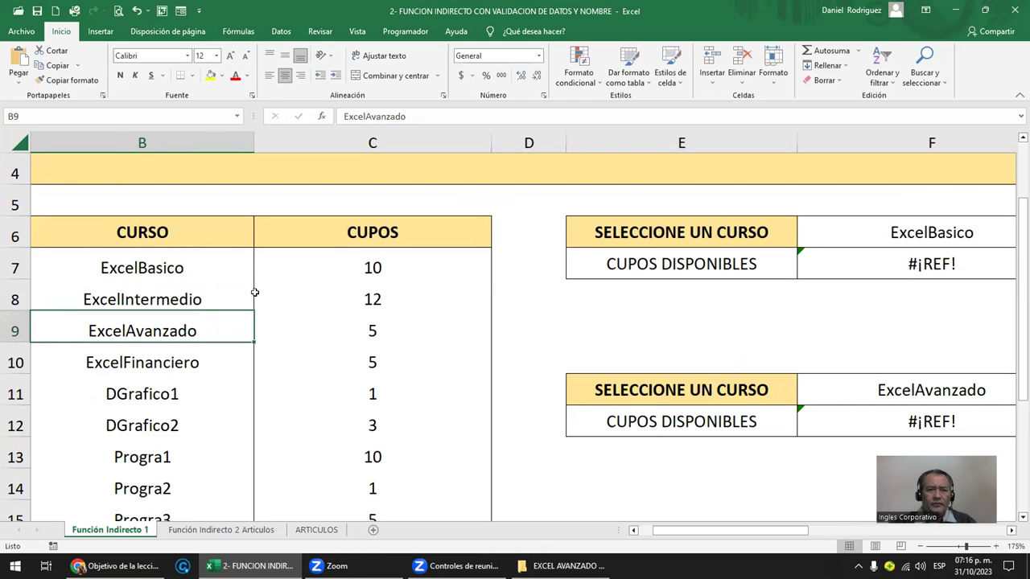
- Name the first course row B7:C7 EXCELIBASICO, then move to C16
{"action": "scroll", "coordinate": [271, 302], "scroll_direction": "down", "scroll_amount": 2, "text": "ctrl"}
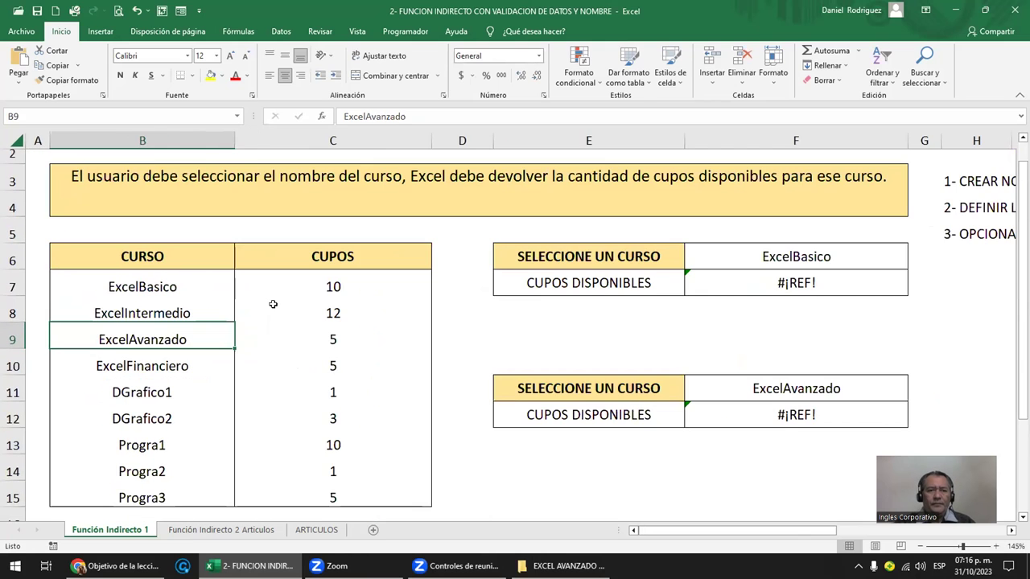
{"action": "scroll", "coordinate": [273, 304], "scroll_direction": "down", "scroll_amount": 1, "text": "ctrl"}
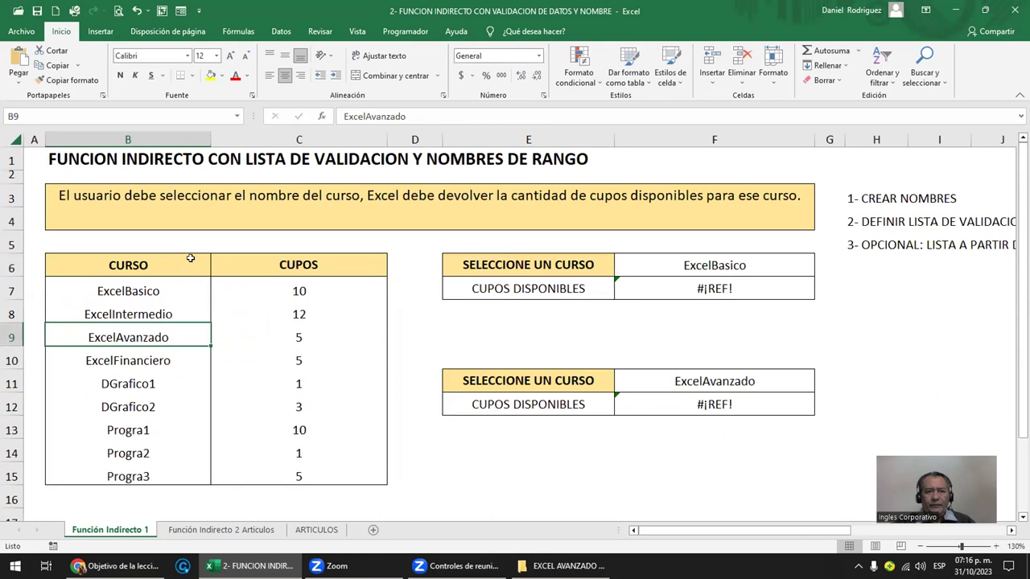
{"action": "left_click_drag", "start_coordinate": [101, 291], "coordinate": [353, 292]}
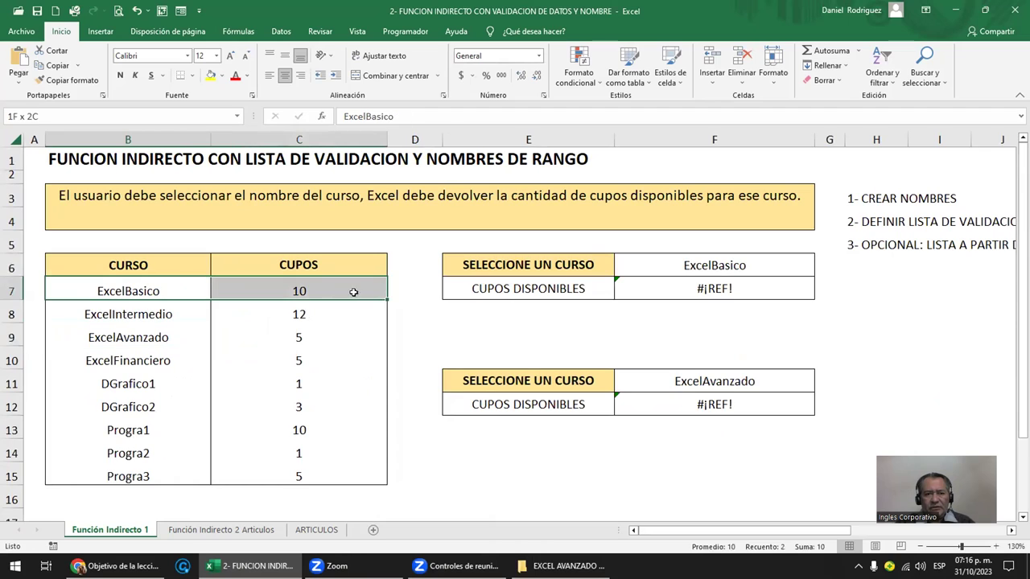
{"action": "left_click", "coordinate": [111, 113]}
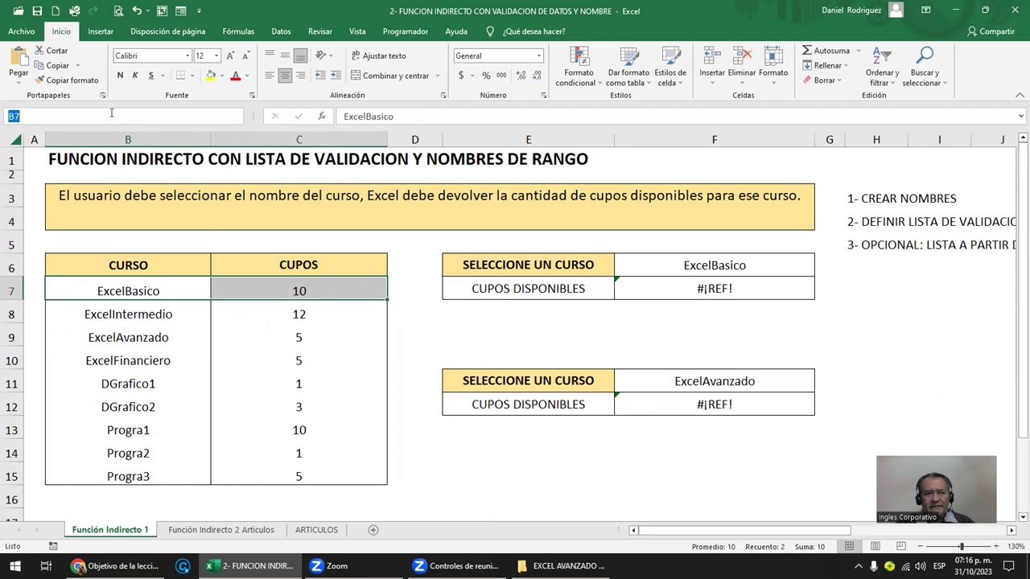
{"action": "type", "text": "EXCELINTE"}
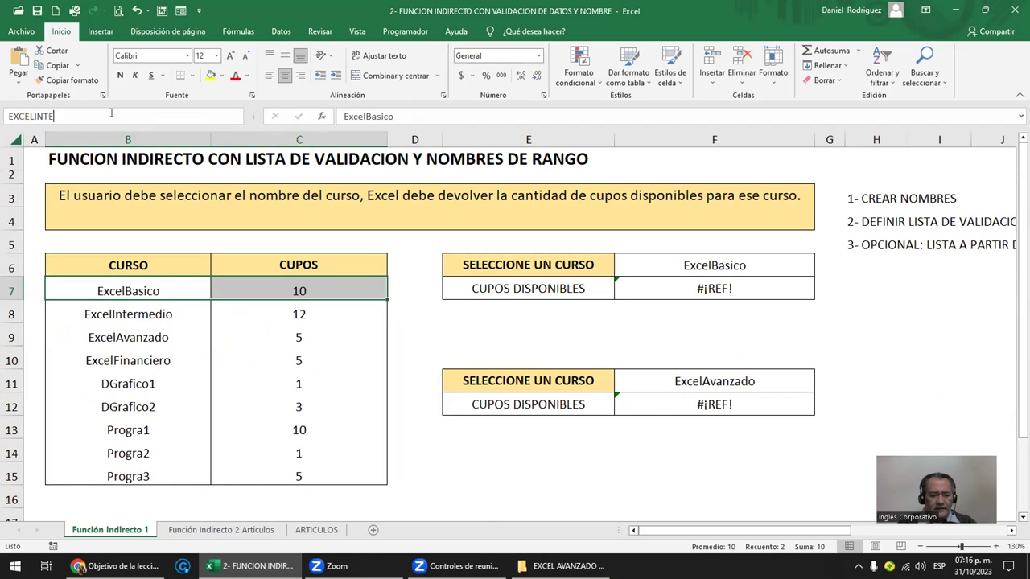
{"action": "key", "text": "BackSpace"}
{"action": "key", "text": "BackSpace"}
{"action": "key", "text": "BackSpace"}
{"action": "key", "text": "BackSpace"}
{"action": "key", "text": "BackSpace"}
{"action": "key", "text": "BackSpace"}
{"action": "type", "text": "ASIC"}
{"action": "key", "text": "Return"}
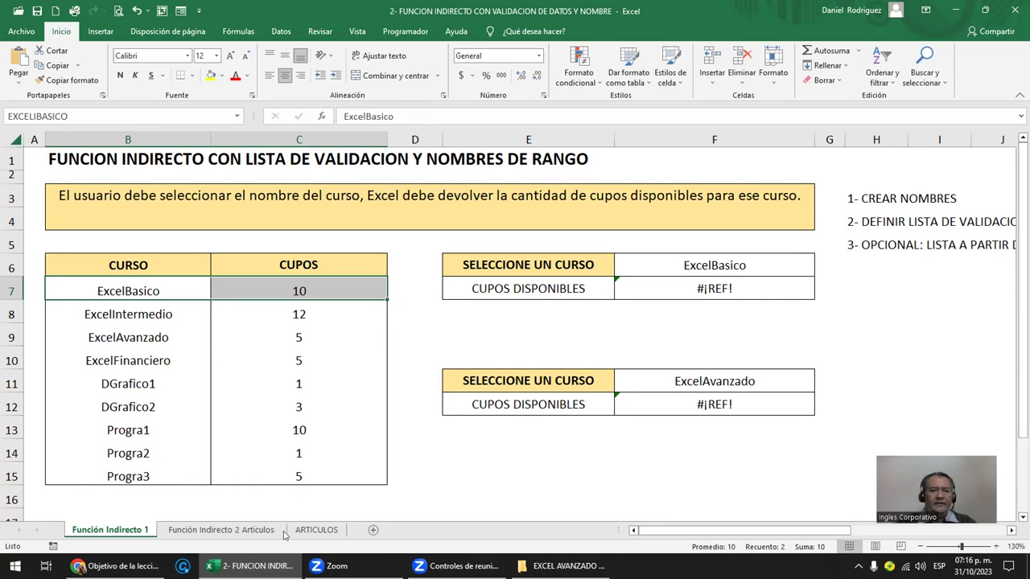
{"action": "left_click", "coordinate": [237, 492]}
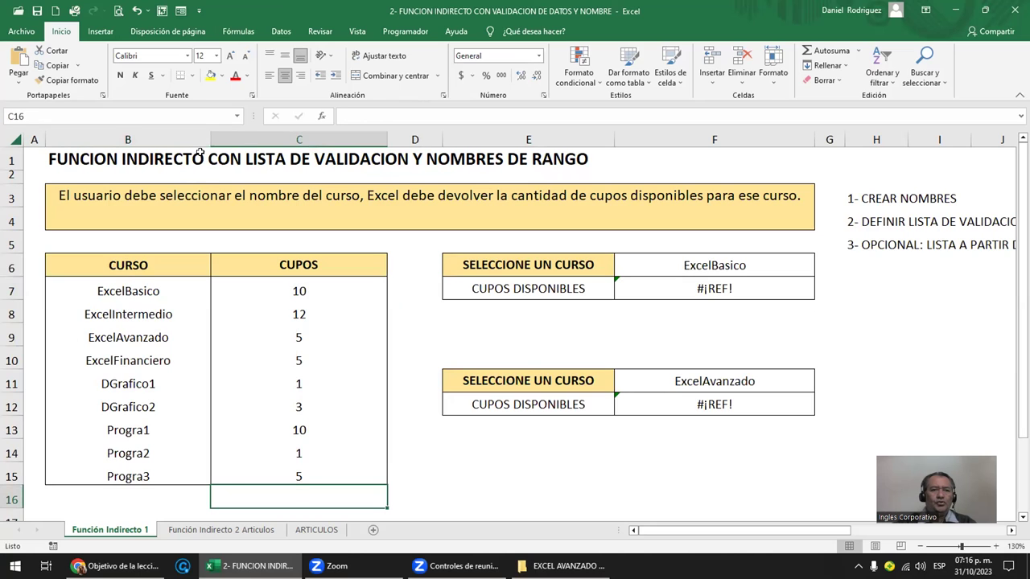
{"action": "left_click", "coordinate": [236, 116]}
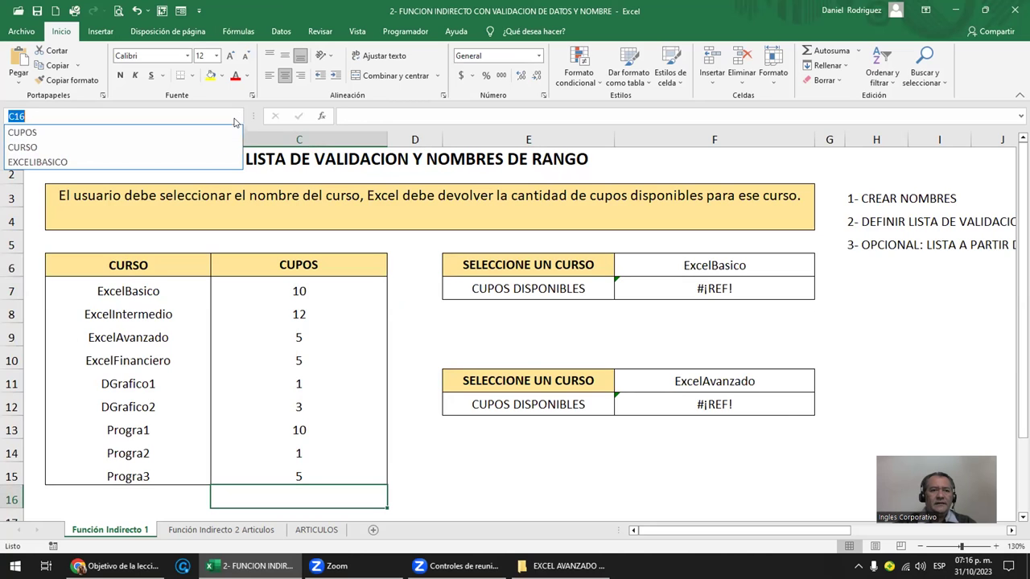
{"action": "left_click", "coordinate": [102, 127]}
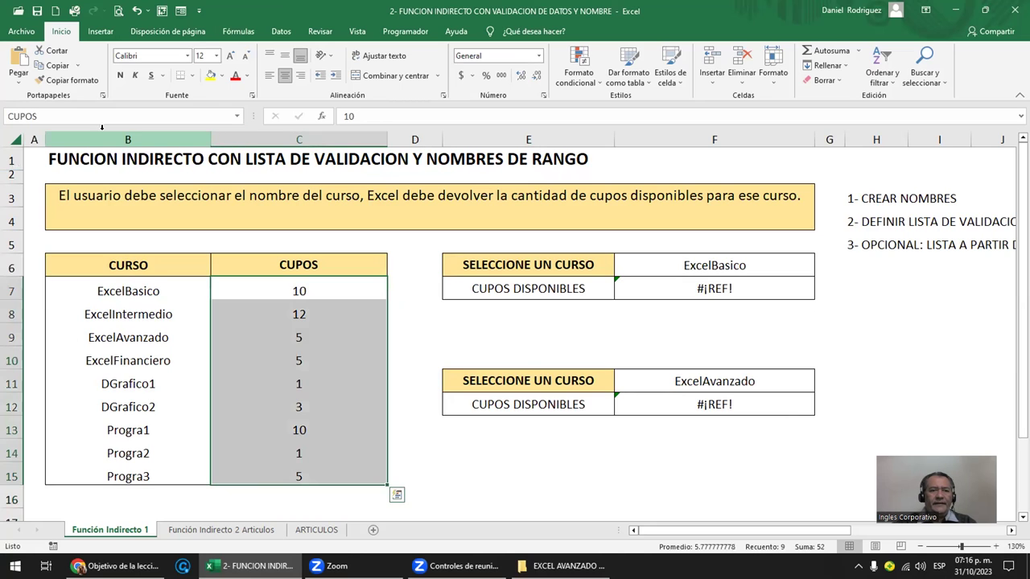
{"action": "left_click", "coordinate": [238, 117]}
{"action": "left_click", "coordinate": [179, 147]}
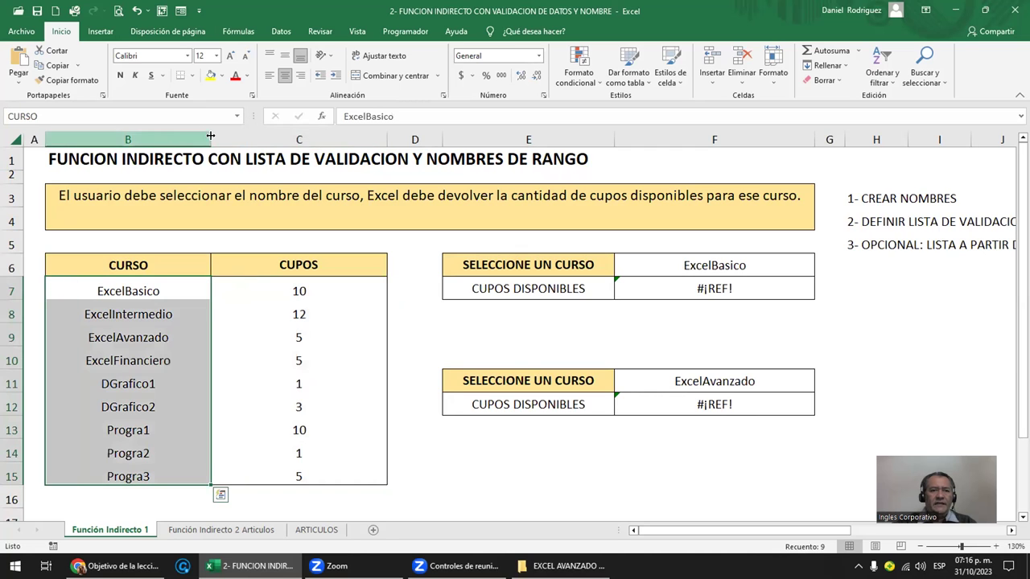
{"action": "left_click", "coordinate": [236, 116]}
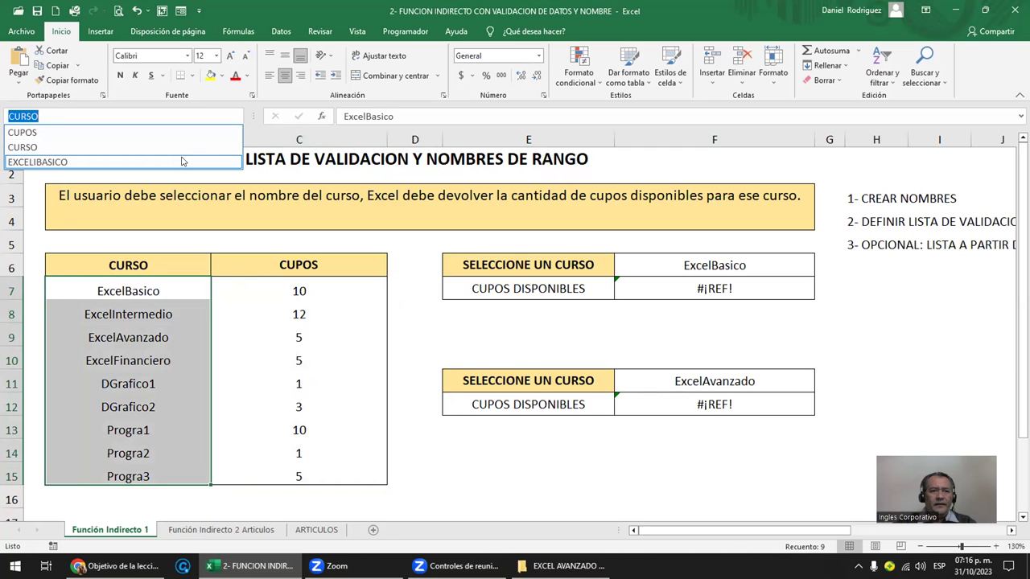
{"action": "left_click", "coordinate": [181, 161]}
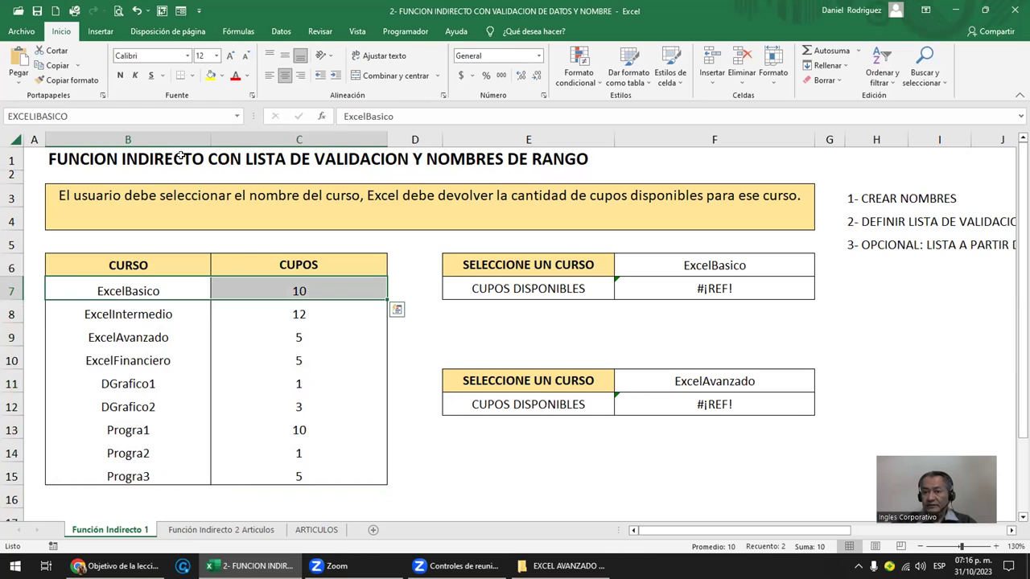
{"action": "left_click", "coordinate": [144, 291]}
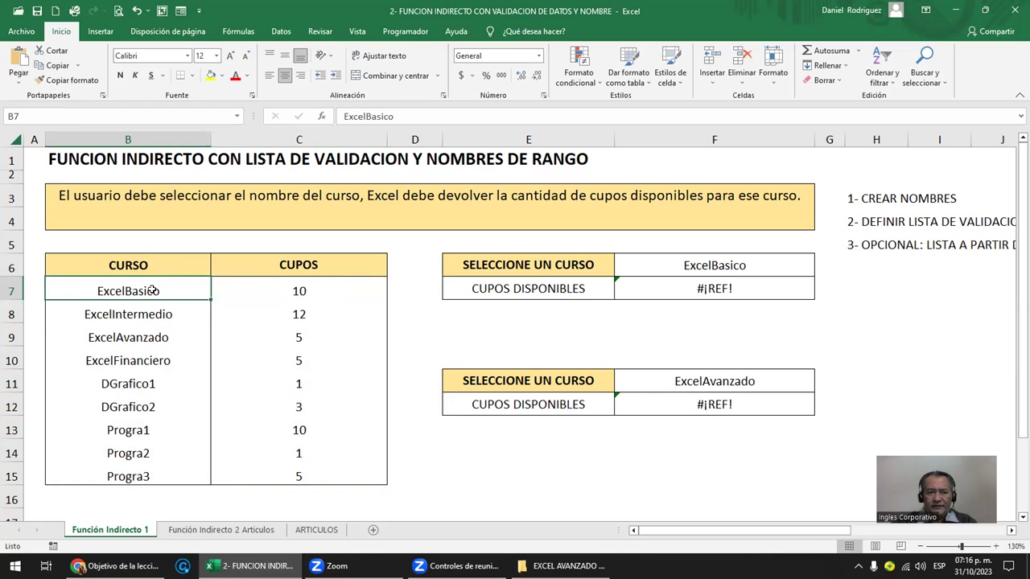
{"action": "left_click", "coordinate": [700, 263]}
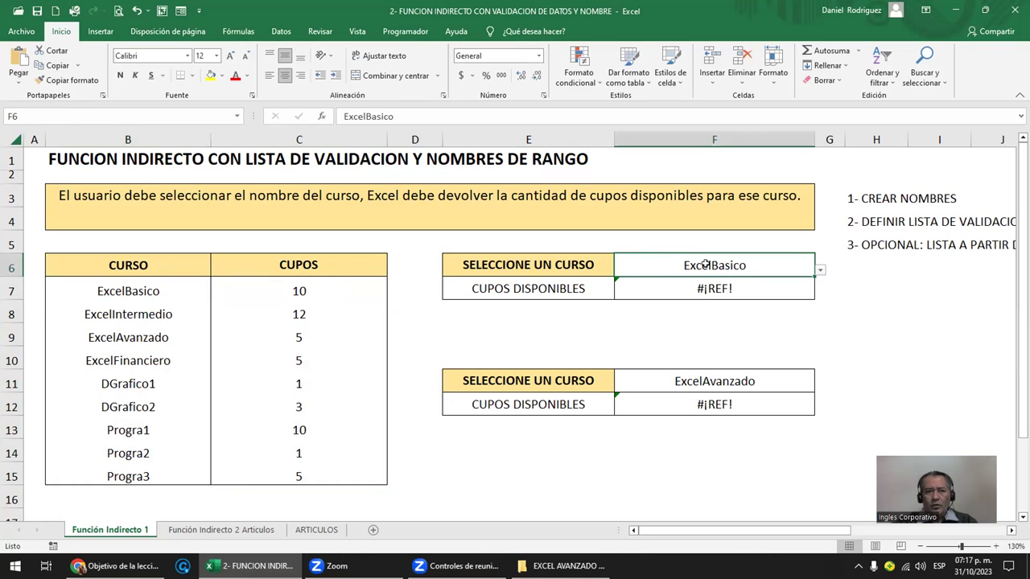
- Choose ExcelBasico from F6's dropdown and inspect the formula in F7
{"action": "left_click", "coordinate": [818, 271]}
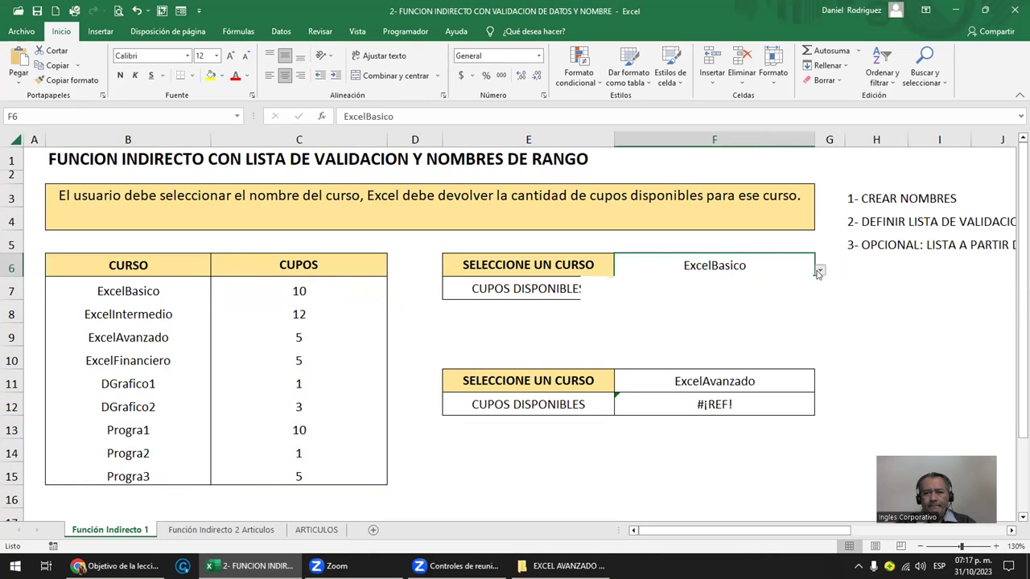
{"action": "left_click", "coordinate": [599, 285]}
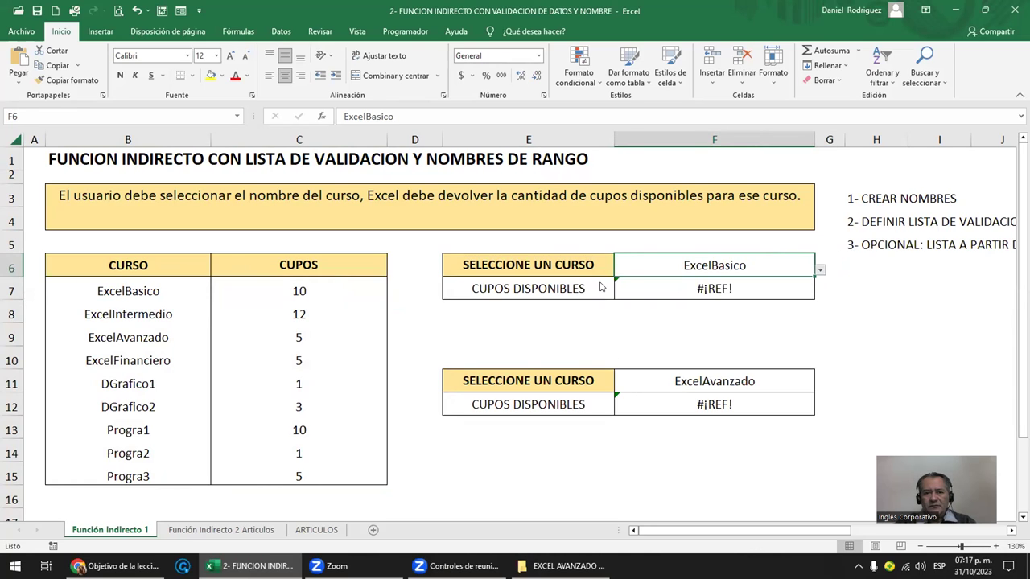
{"action": "left_click", "coordinate": [672, 288]}
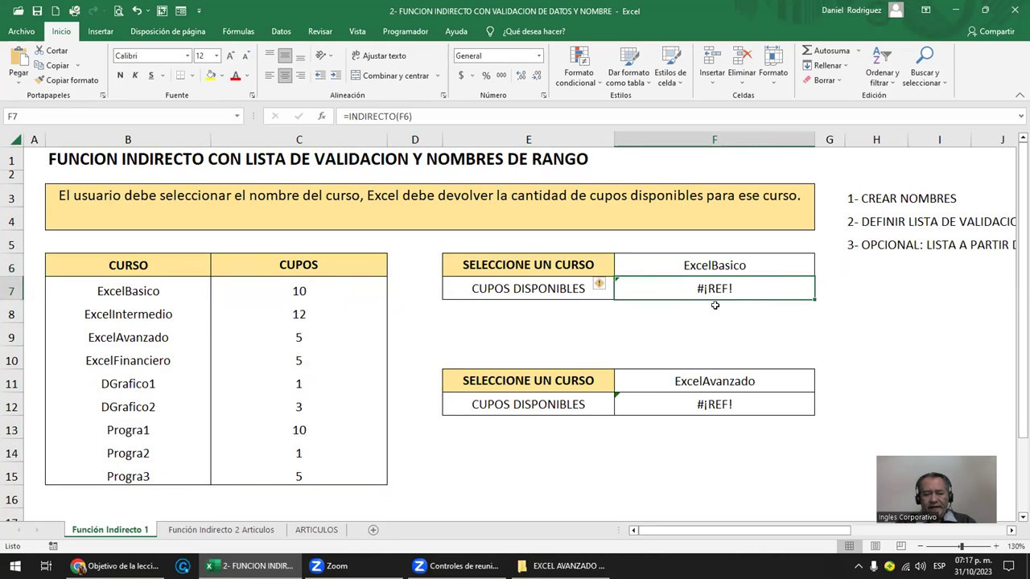
{"action": "key", "text": "F2"}
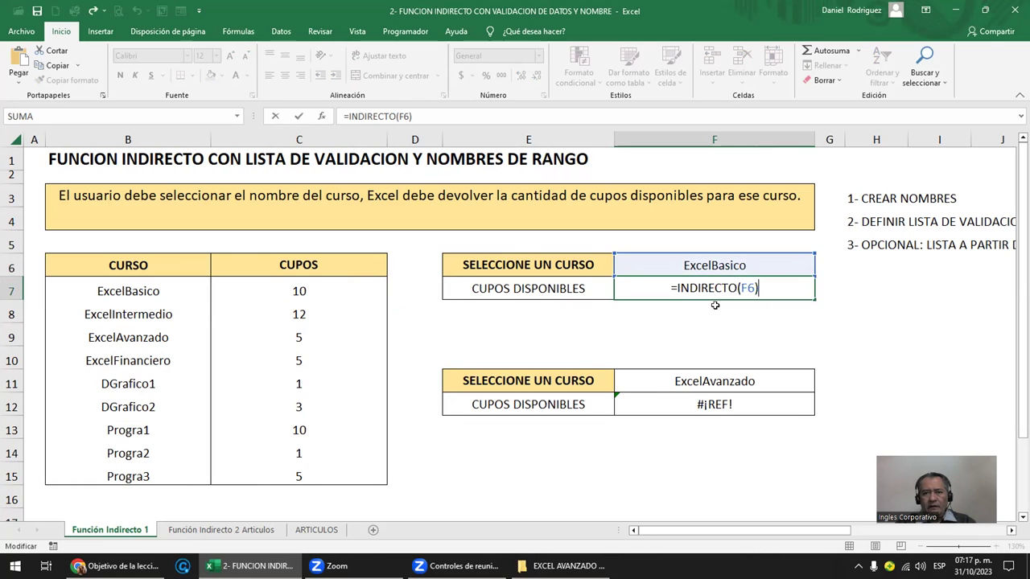
{"action": "key", "text": "Escape"}
- Compare the course name in B7 with F6 without changing it
{"action": "left_click", "coordinate": [714, 264]}
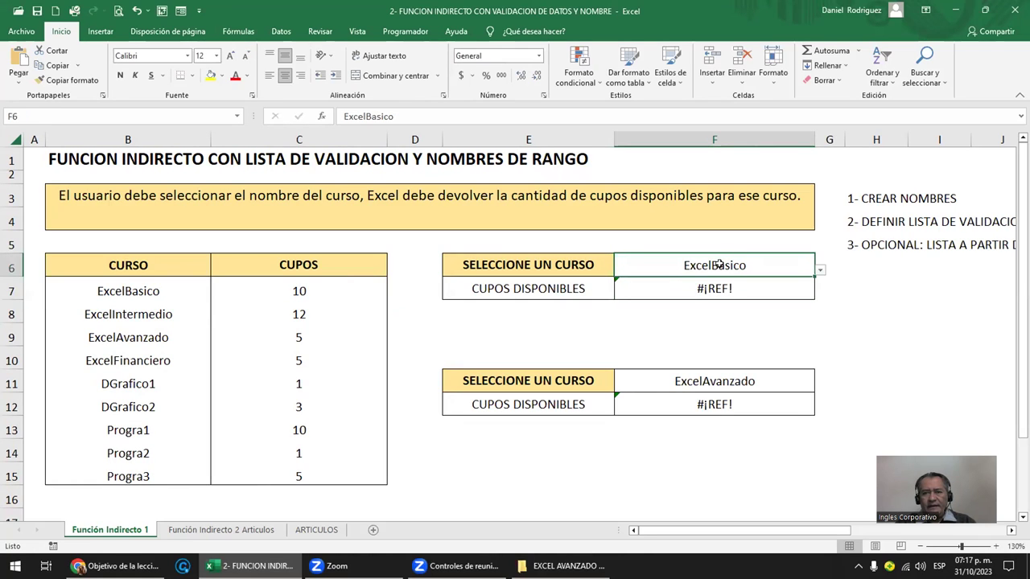
{"action": "left_click", "coordinate": [153, 291], "text": "ctrl"}
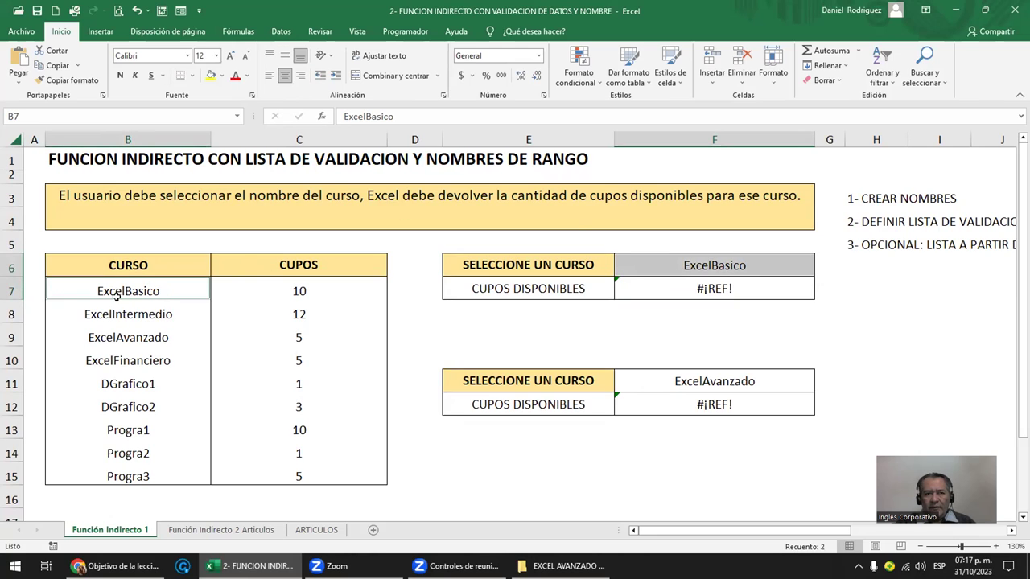
{"action": "left_click", "coordinate": [139, 287]}
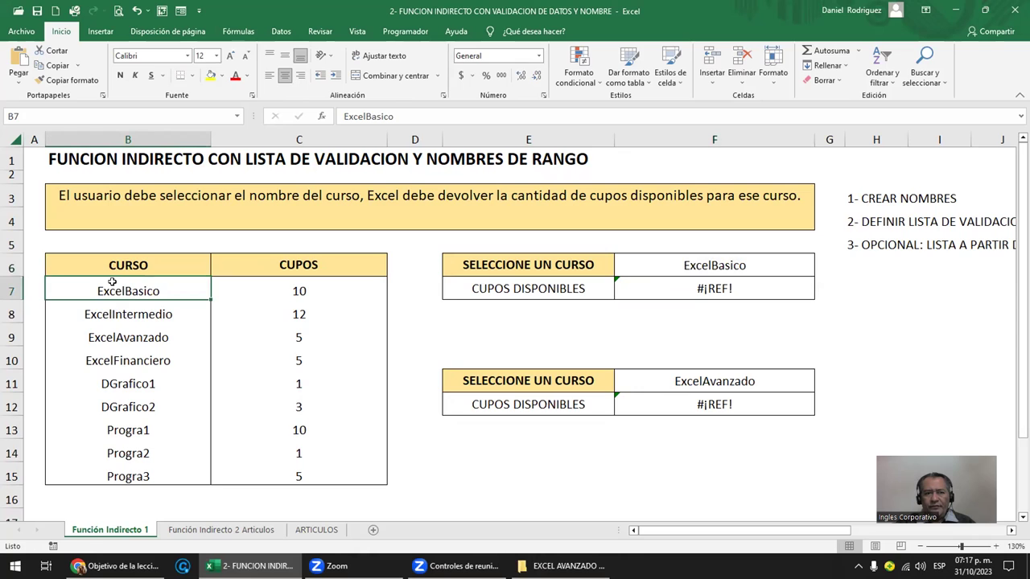
{"action": "double_click", "coordinate": [119, 290]}
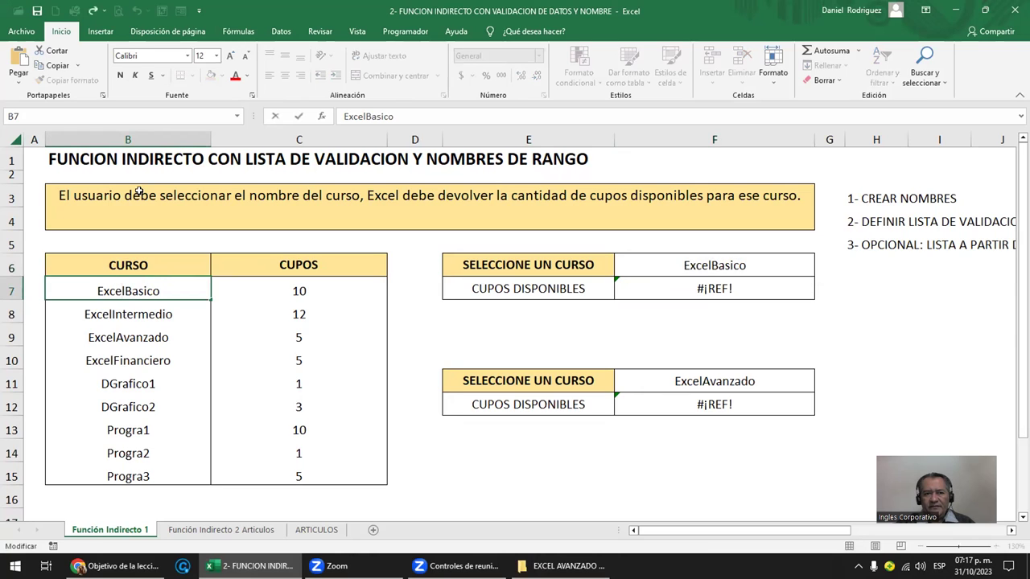
{"action": "key", "text": "Escape"}
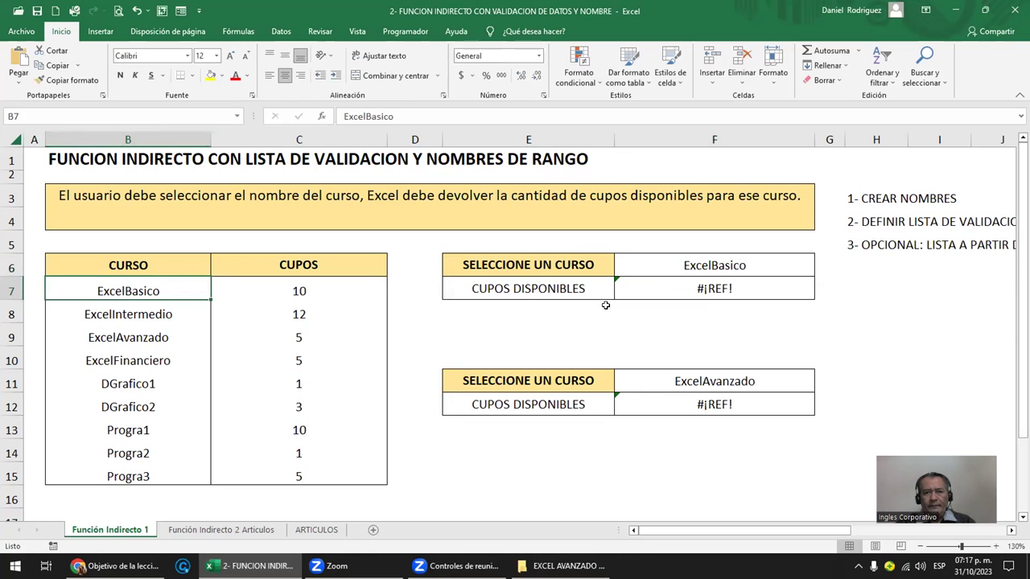
- Try entering 'Excel Basico' in F6, cancel the rejected entry, and clear F7
{"action": "left_click", "coordinate": [684, 265]}
{"action": "key", "text": "F2"}
{"action": "key", "text": "Left"}
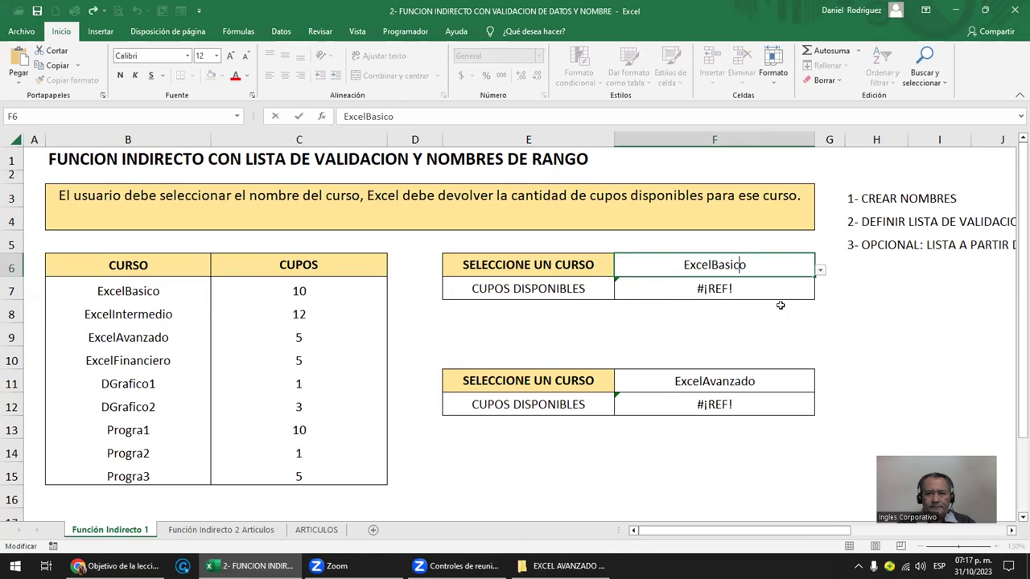
{"action": "key", "text": "Return"}
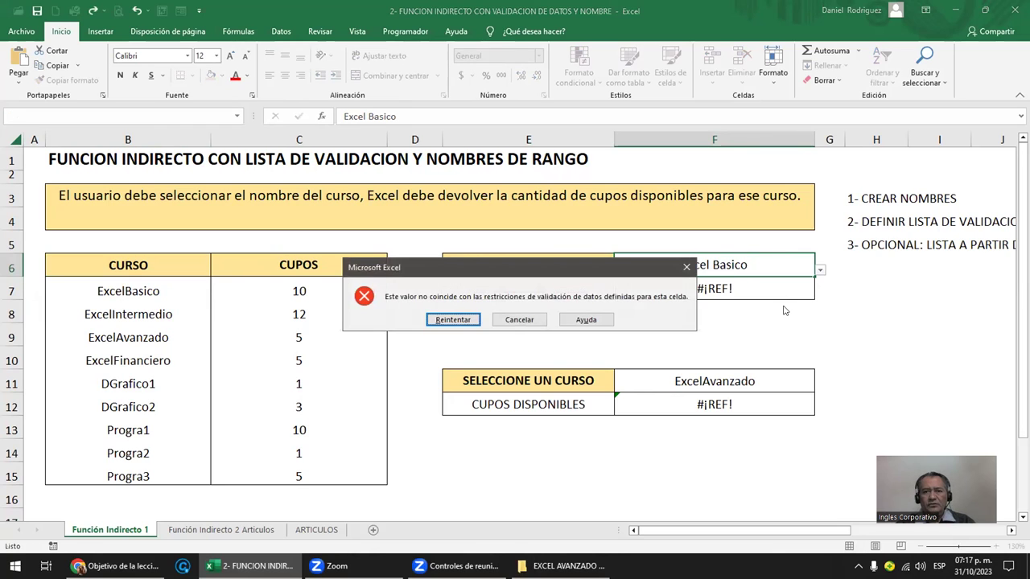
{"action": "key", "text": "Return"}
{"action": "key", "text": "Return"}
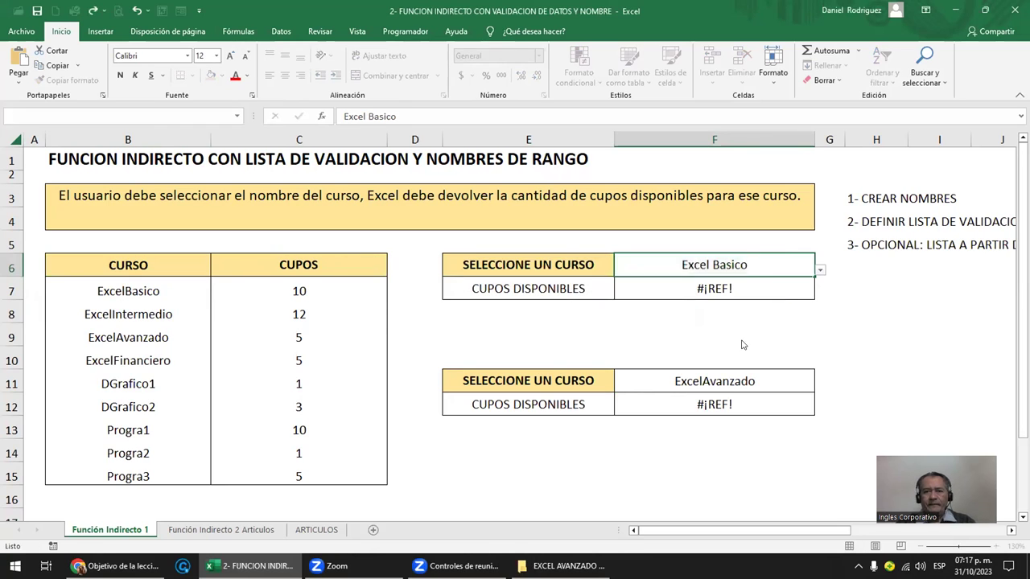
{"action": "key", "text": "Escape"}
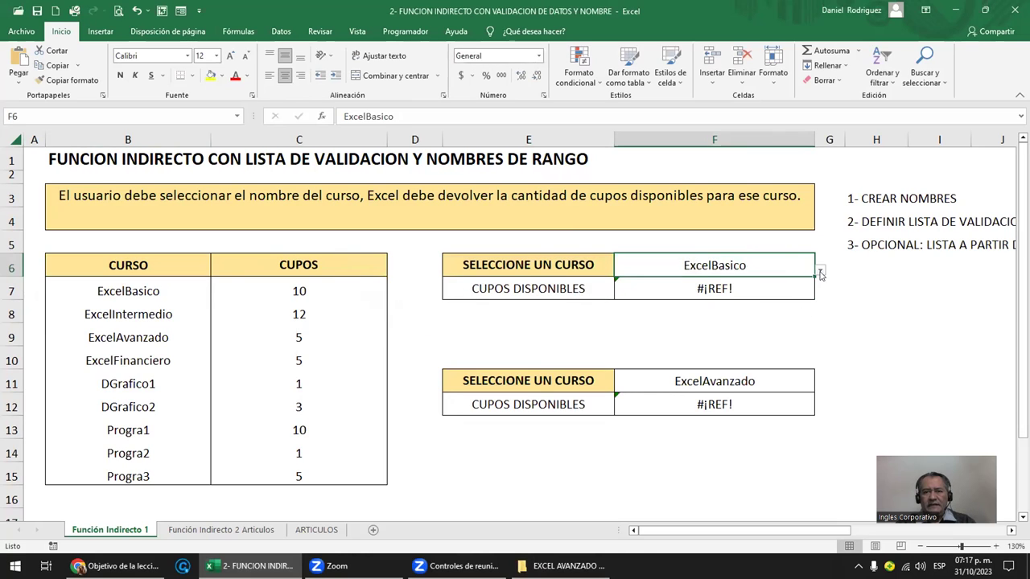
{"action": "left_click", "coordinate": [772, 290]}
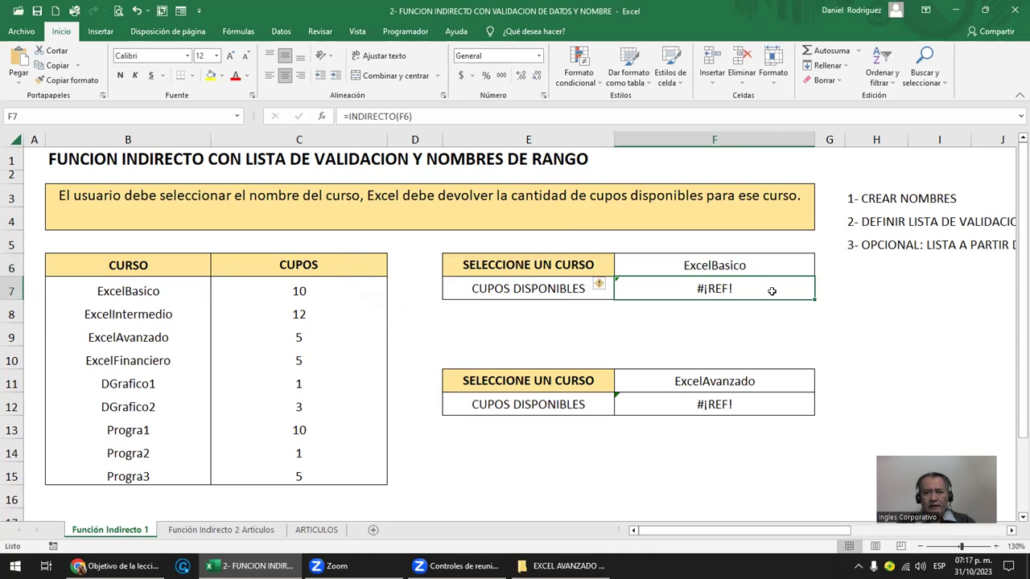
{"action": "key", "text": "Delete"}
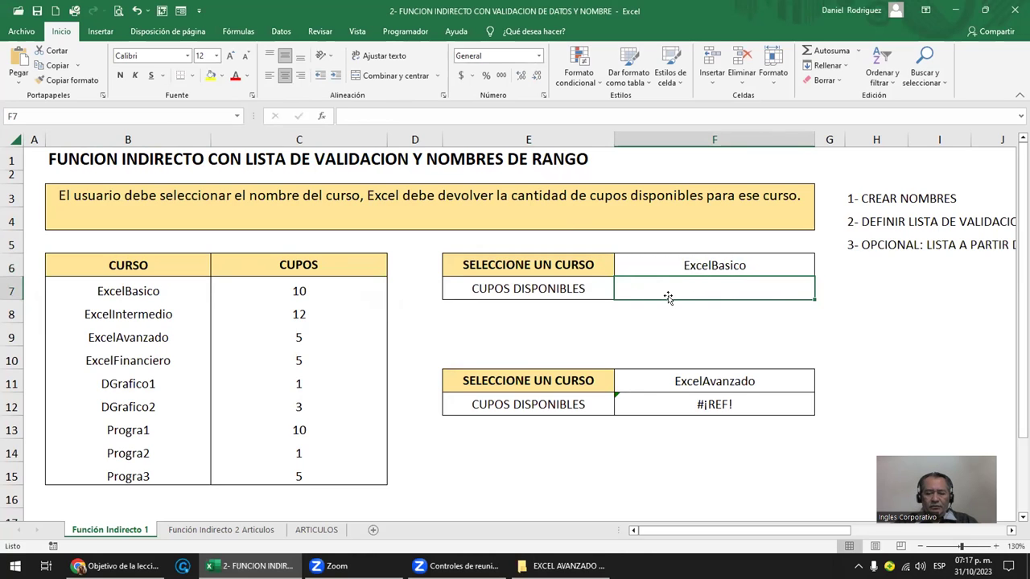
- Enter =INDIRECTO(F6) in F7 for the selected course's seats
{"action": "type", "text": "=INDIR"}
{"action": "key", "text": "Tab"}
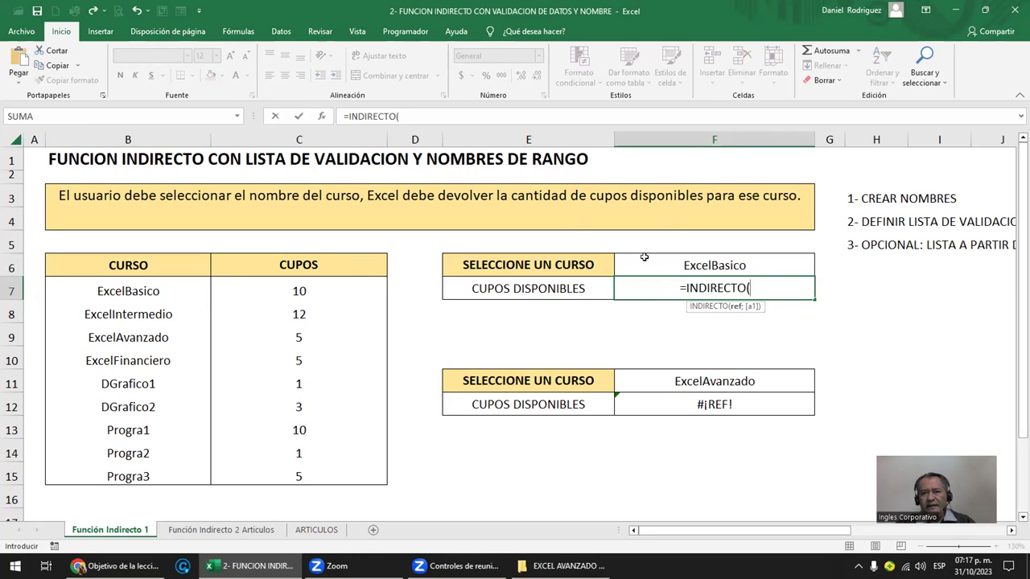
{"action": "left_click", "coordinate": [719, 264]}
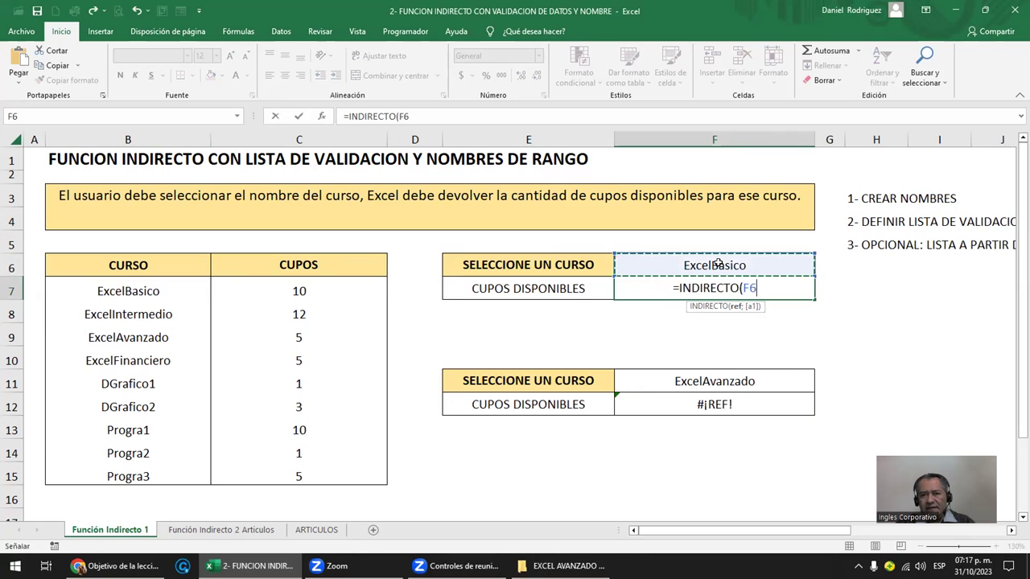
{"action": "type", "text": ")"}
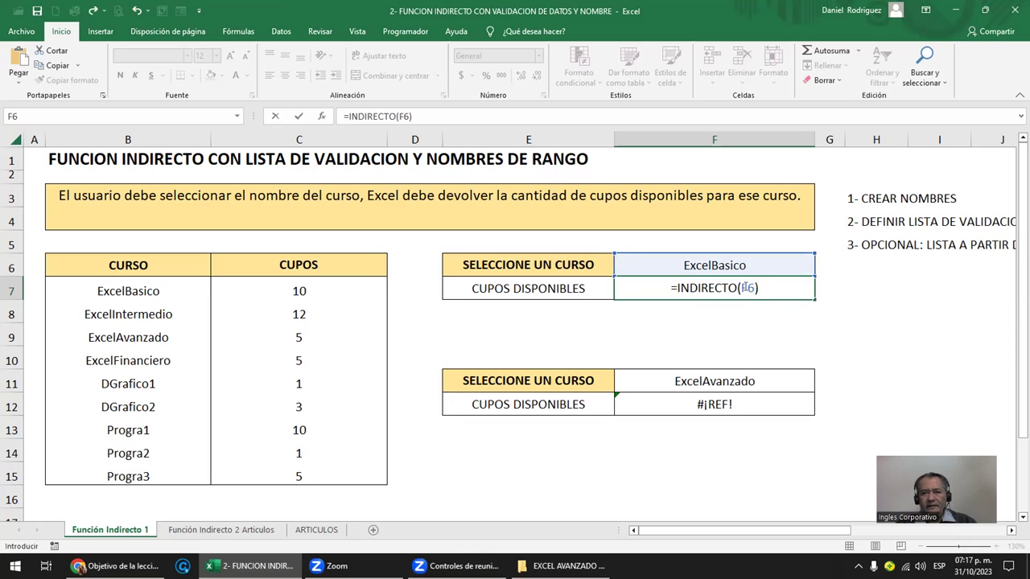
{"action": "key", "text": "Return"}
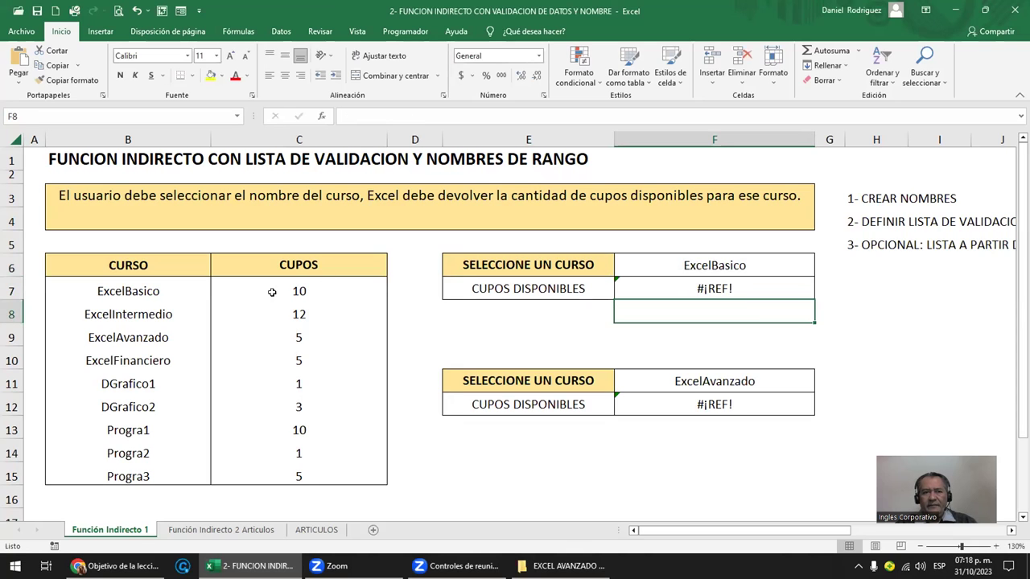
- Select the CURSO range from the Name Box list, then select C6
{"action": "left_click", "coordinate": [154, 293]}
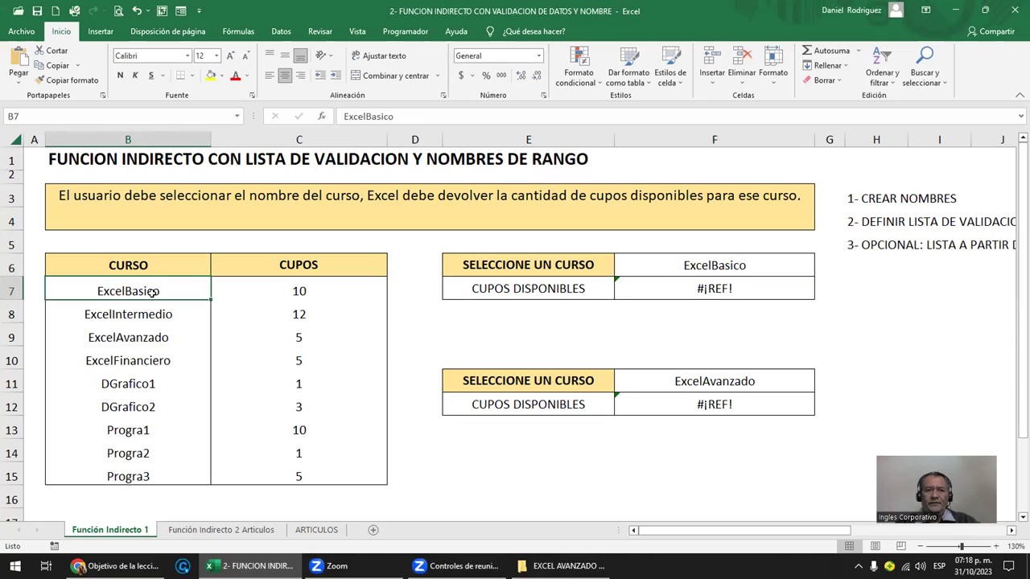
{"action": "left_click", "coordinate": [236, 117]}
{"action": "left_click", "coordinate": [205, 142]}
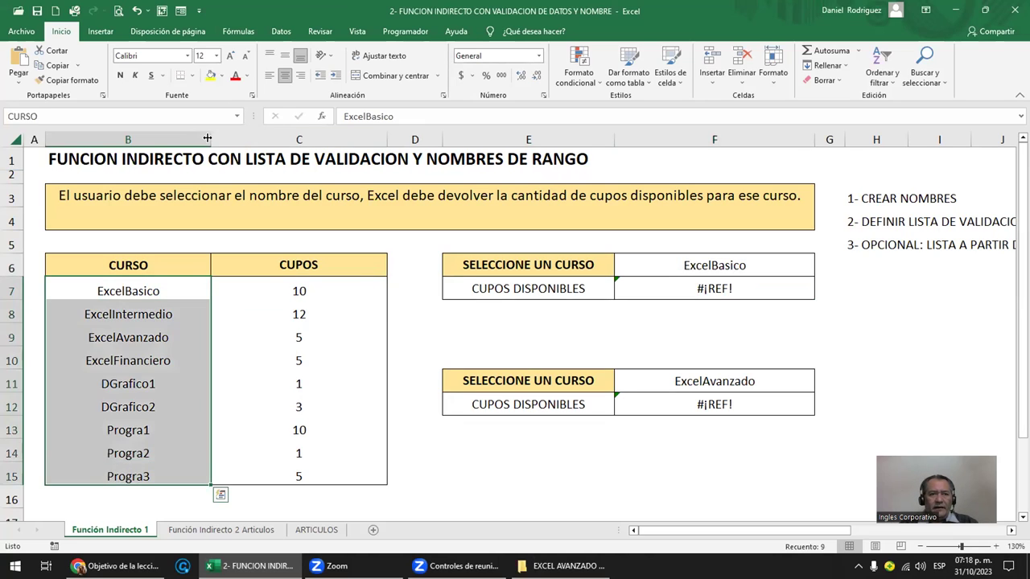
{"action": "left_click", "coordinate": [273, 269]}
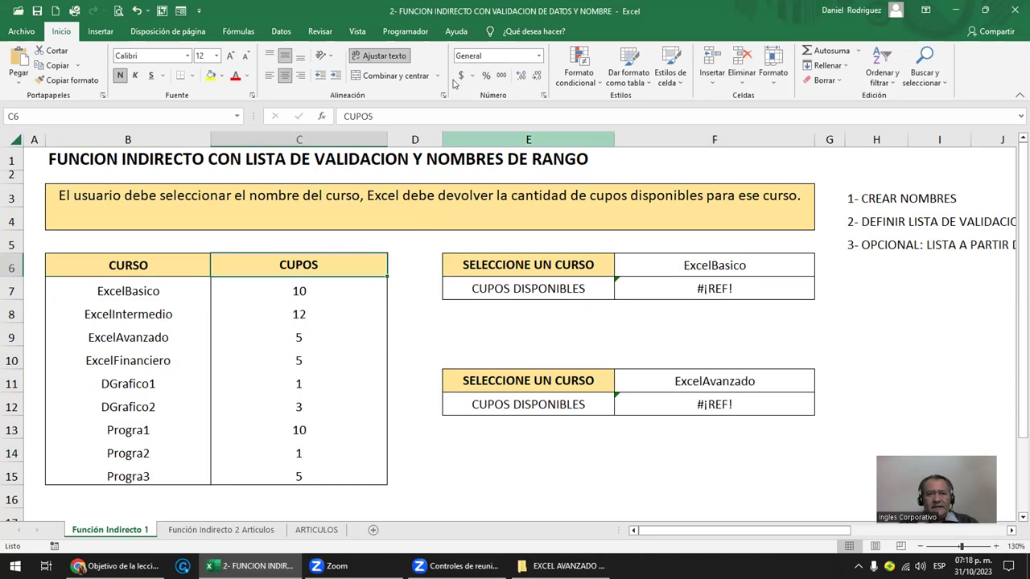
- In Name Manager, delete the CUPOS and EXCELIBASICO names
{"action": "left_click", "coordinate": [236, 32]}
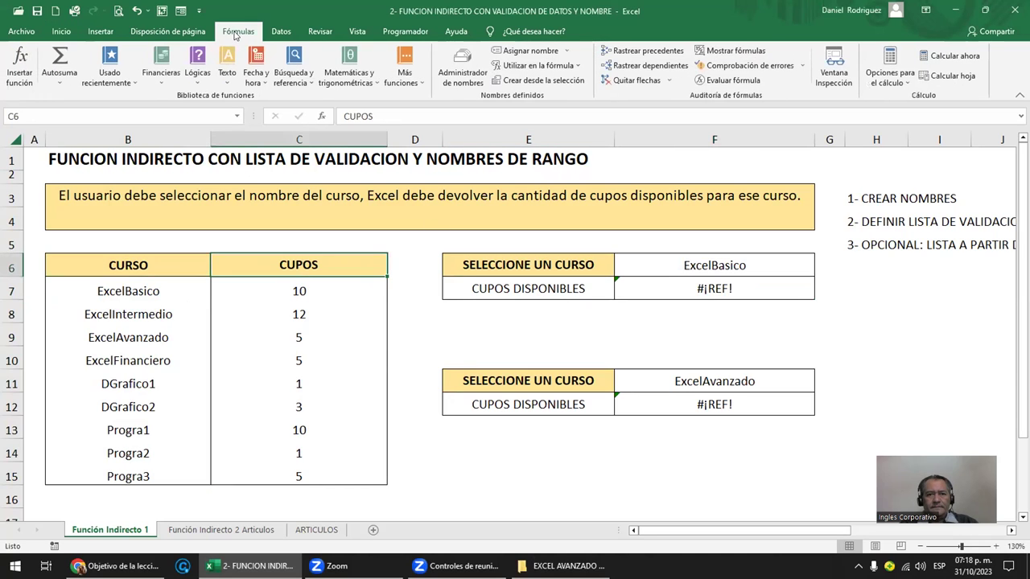
{"action": "left_click", "coordinate": [456, 72]}
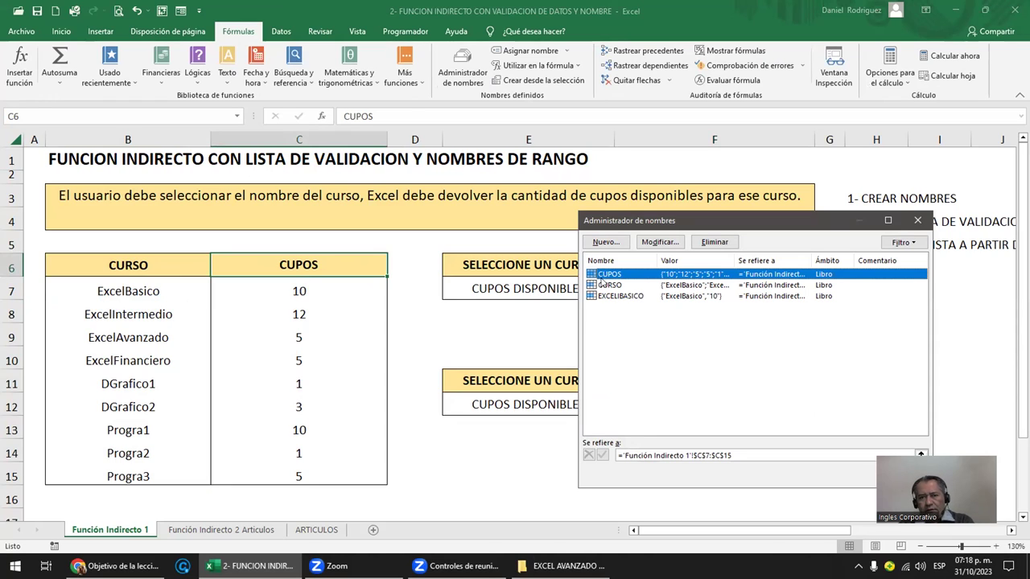
{"action": "left_click", "coordinate": [716, 243]}
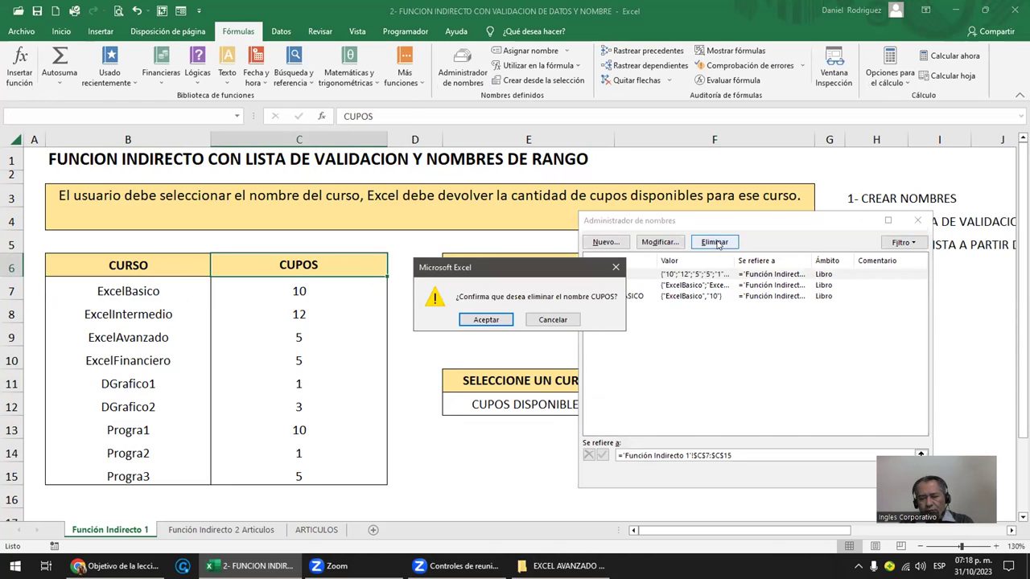
{"action": "key", "text": "Return"}
{"action": "left_click", "coordinate": [598, 284]}
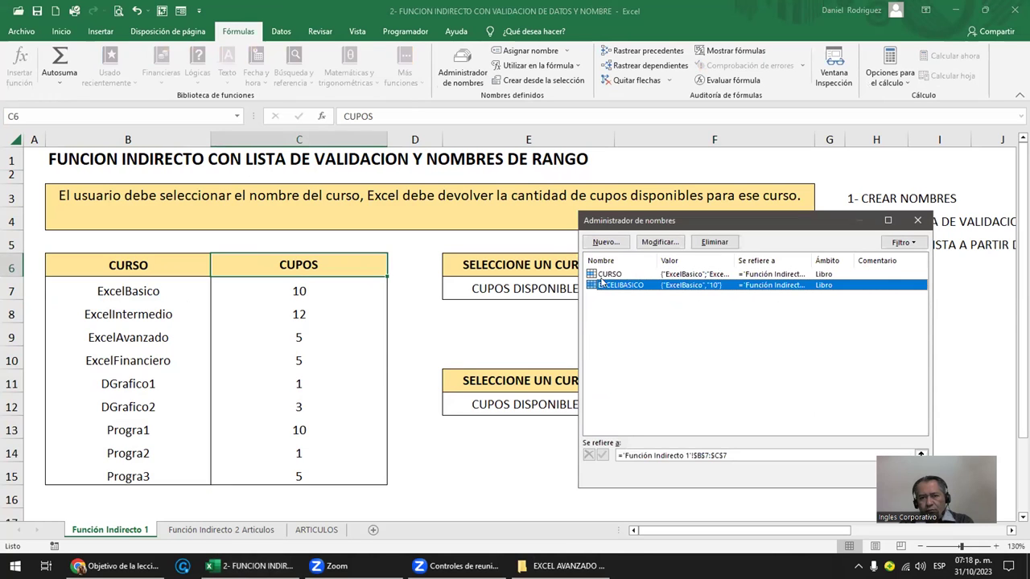
{"action": "double_click", "coordinate": [620, 284]}
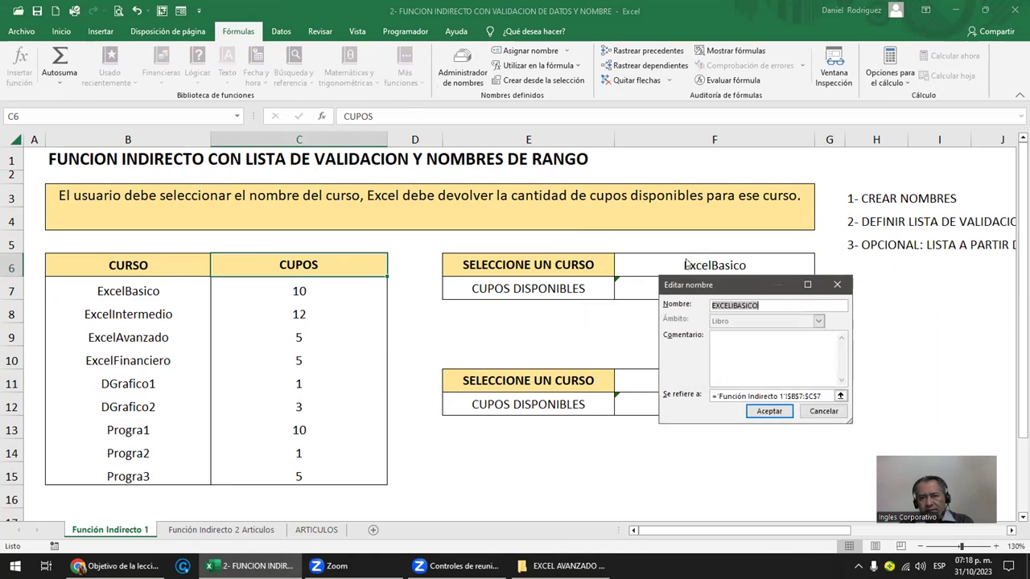
{"action": "left_click", "coordinate": [815, 408]}
{"action": "left_click", "coordinate": [713, 242]}
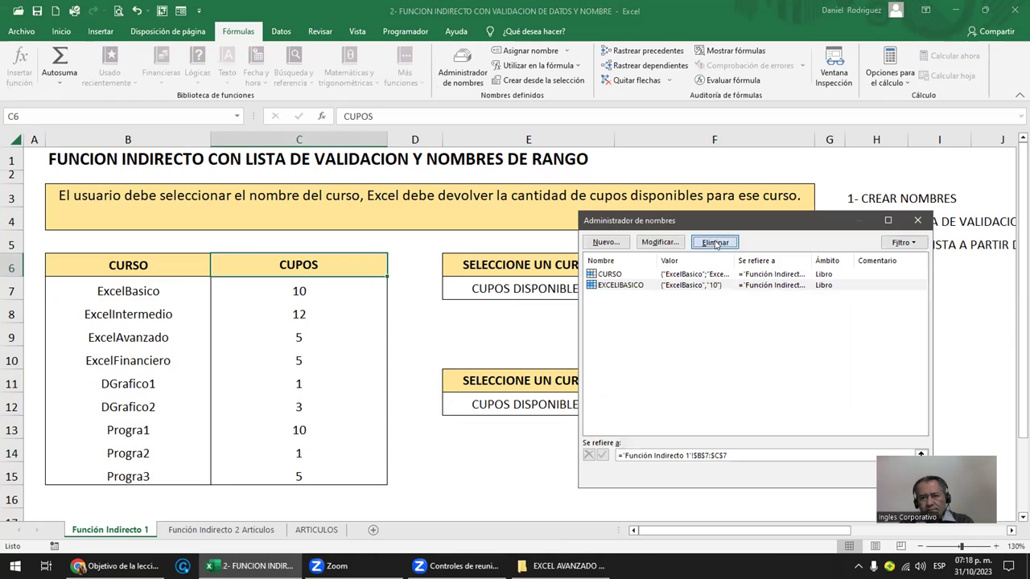
{"action": "key", "text": "Return"}
- Delete the CURSO name and confirm the Name Box list is empty
{"action": "left_click", "coordinate": [629, 275]}
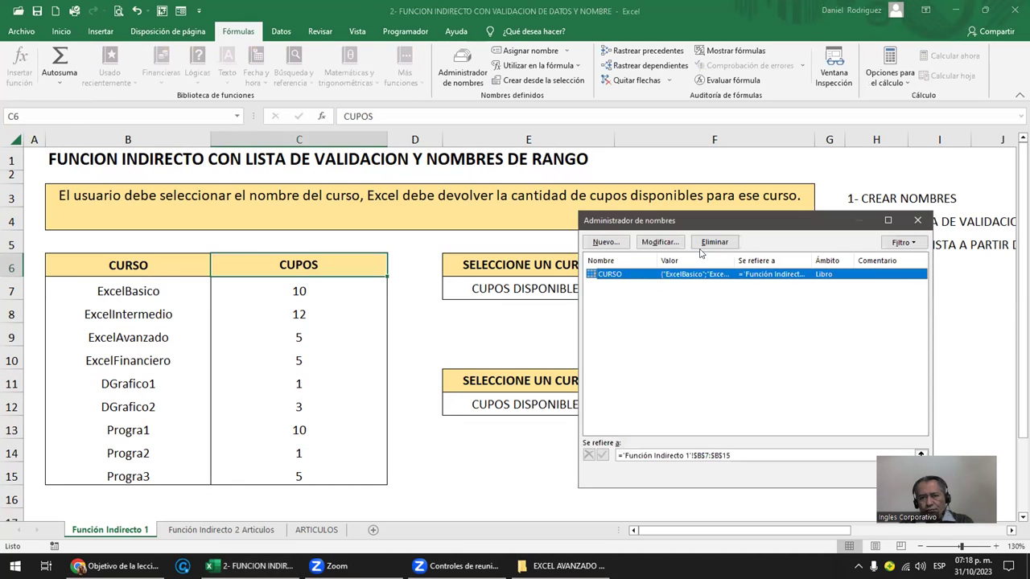
{"action": "left_click", "coordinate": [713, 242]}
{"action": "key", "text": "Return"}
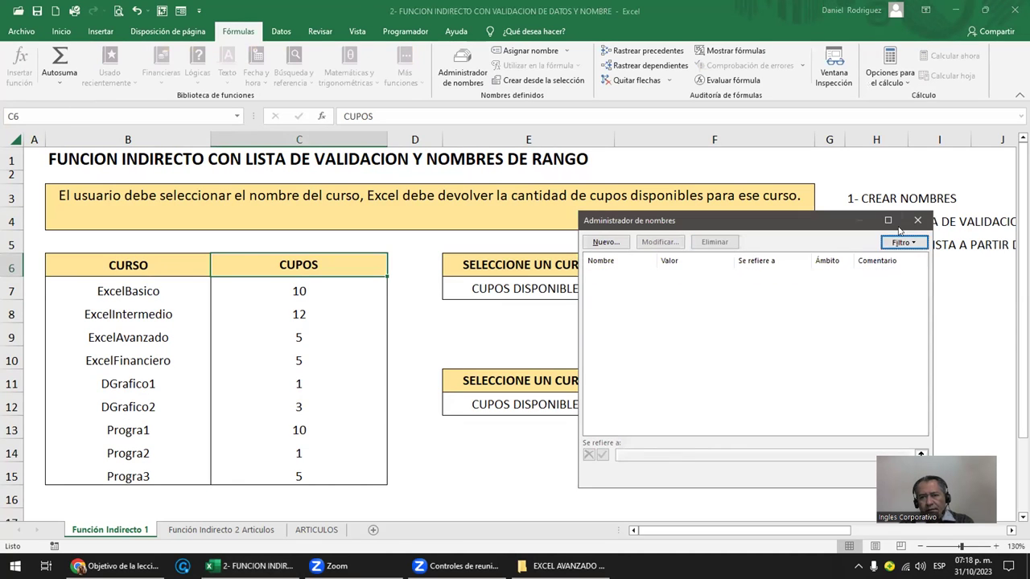
{"action": "left_click", "coordinate": [917, 220]}
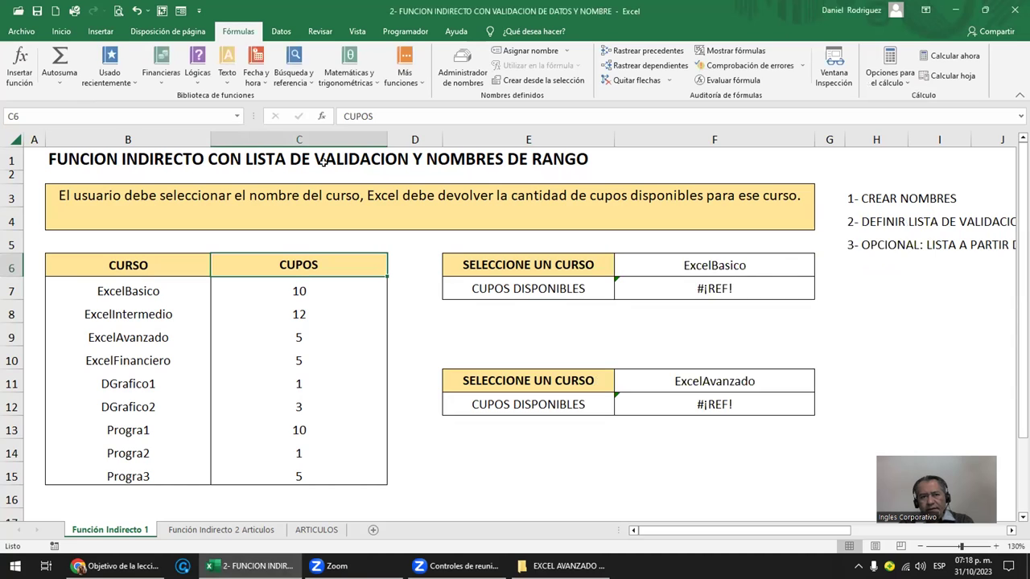
{"action": "left_click", "coordinate": [237, 116]}
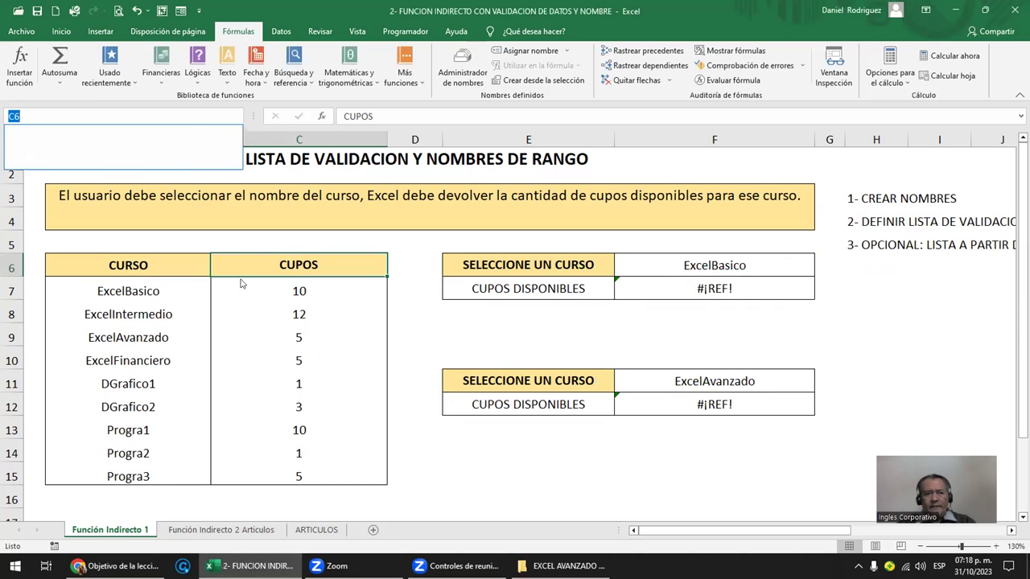
{"action": "left_click", "coordinate": [152, 288]}
{"action": "left_click", "coordinate": [105, 298]}
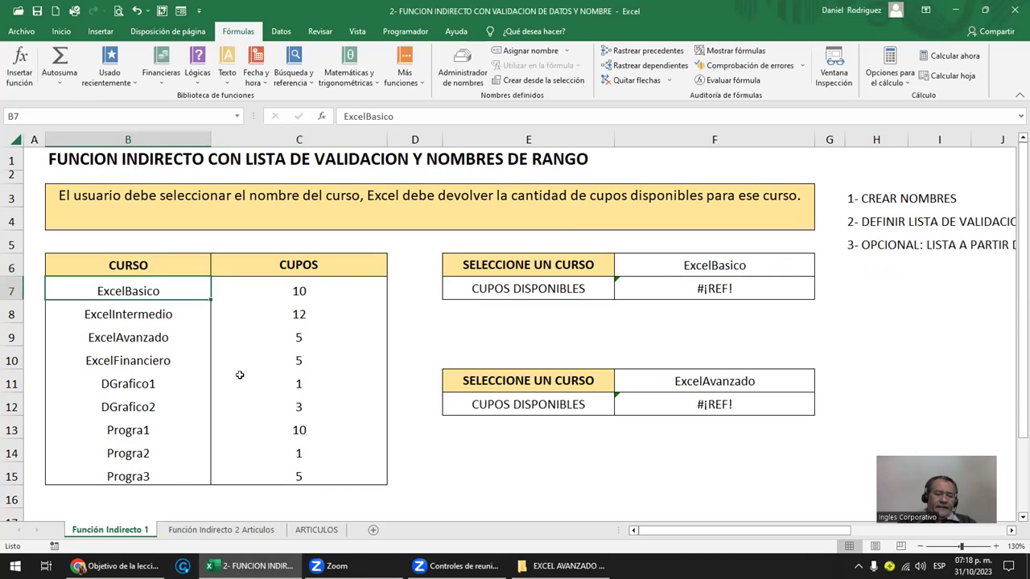
- Step down the course rows from ExcelBasico to DGrafico1, selecting each row's course with its seat count
{"action": "key", "text": "F2"}
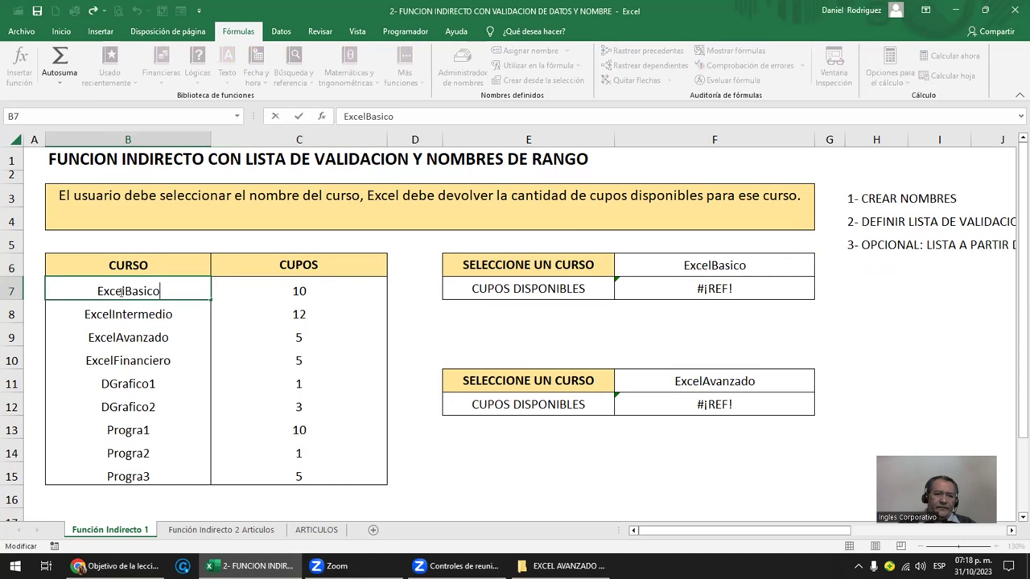
{"action": "key", "text": "Escape"}
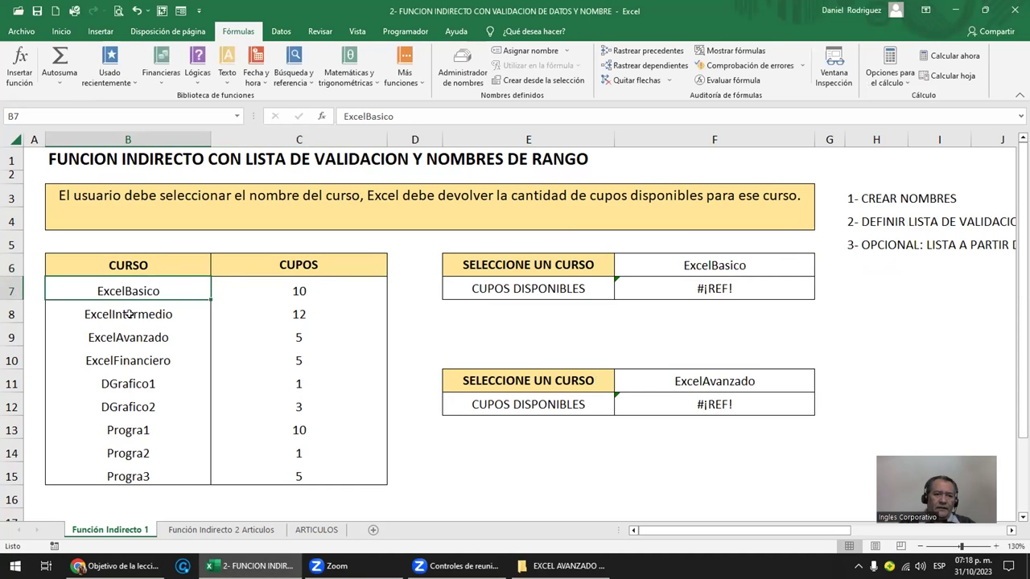
{"action": "key", "text": "Down"}
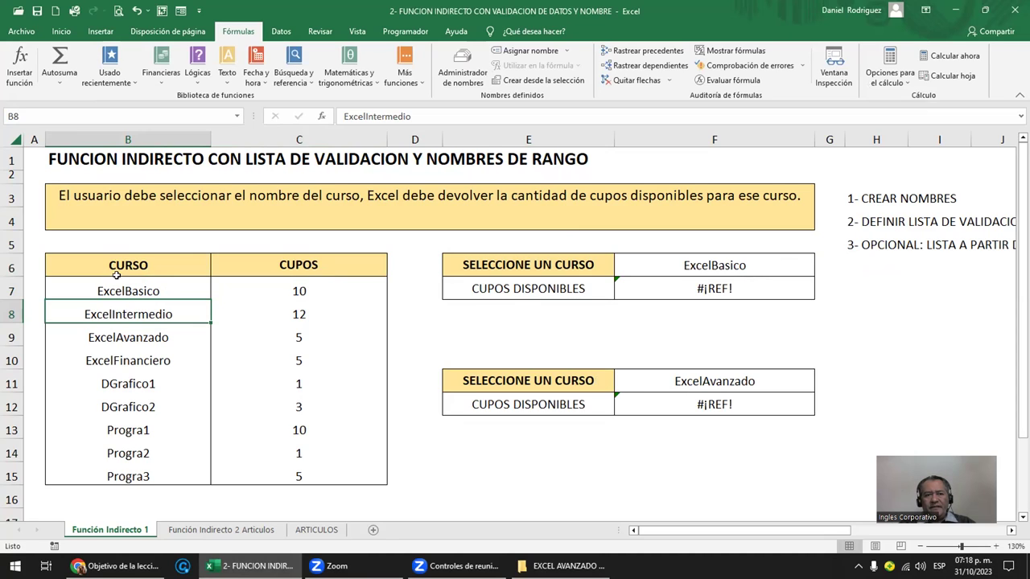
{"action": "left_click", "coordinate": [109, 289]}
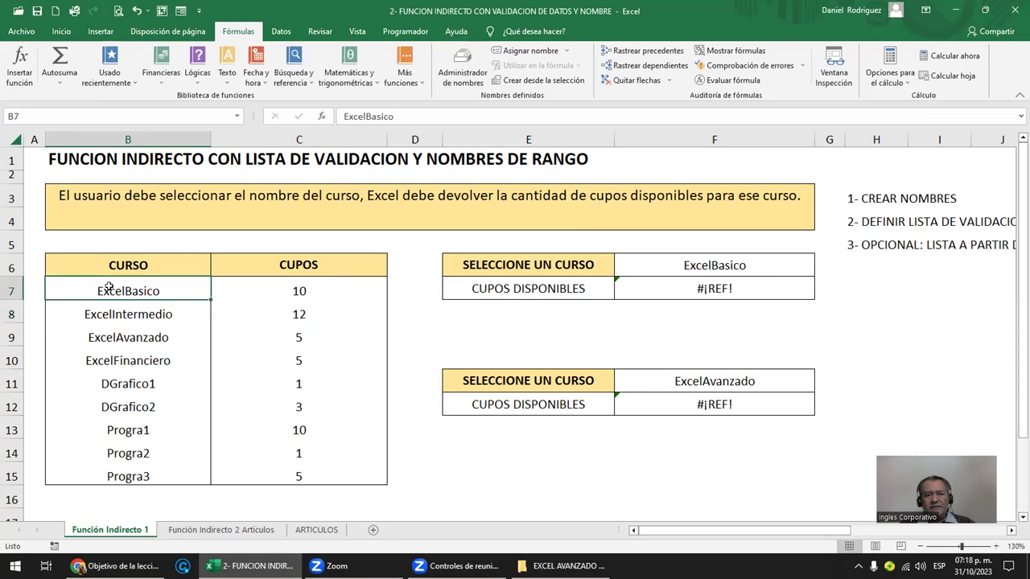
{"action": "key", "text": "shift+Right"}
{"action": "key", "text": "shift+Right"}
{"action": "key", "text": "shift+Left"}
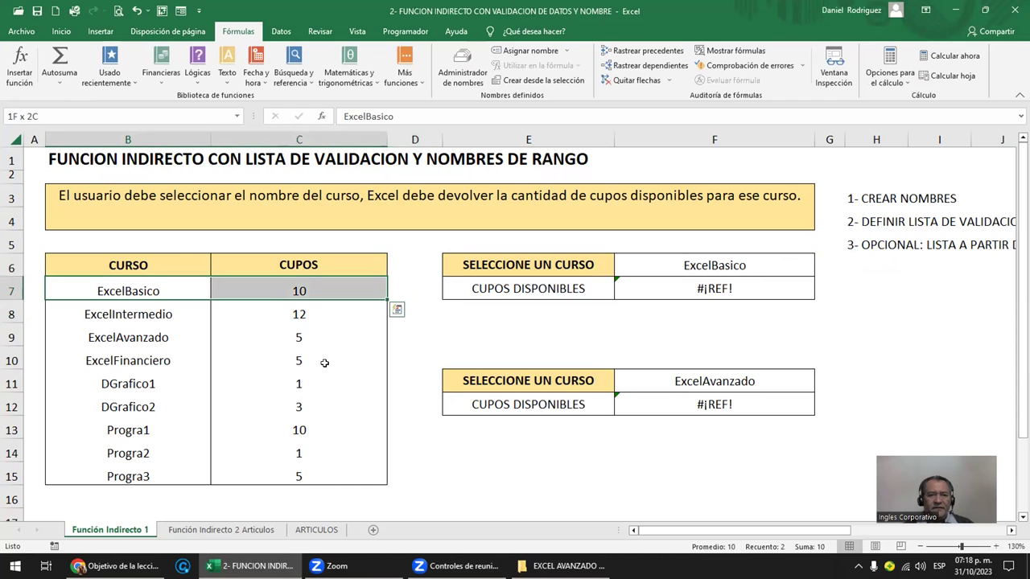
{"action": "key", "text": "Down"}
{"action": "key", "text": "shift+Right"}
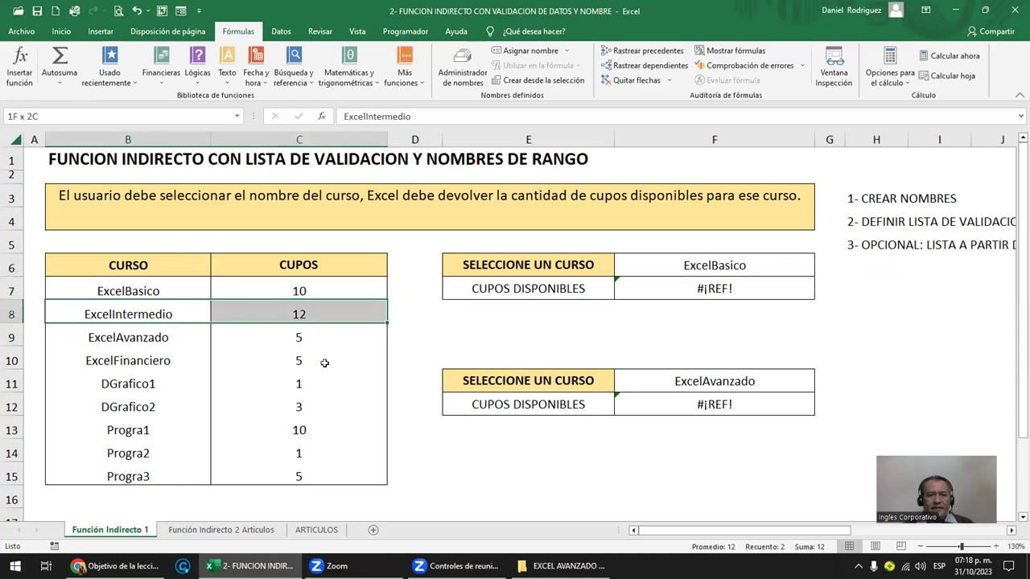
{"action": "key", "text": "Down"}
{"action": "key", "text": "shift+Right"}
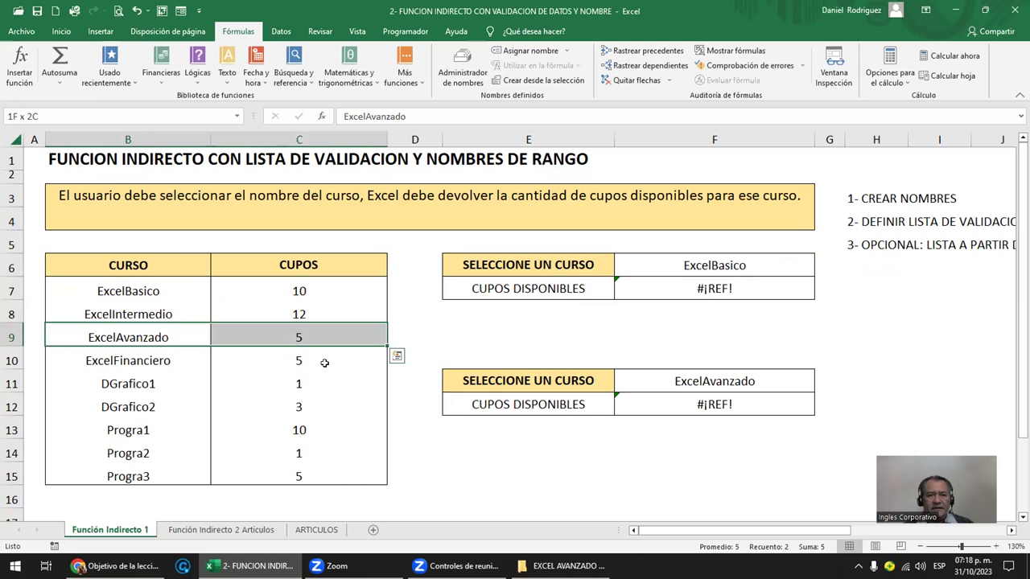
{"action": "key", "text": "Down"}
{"action": "key", "text": "shift+Right"}
{"action": "key", "text": "Down"}
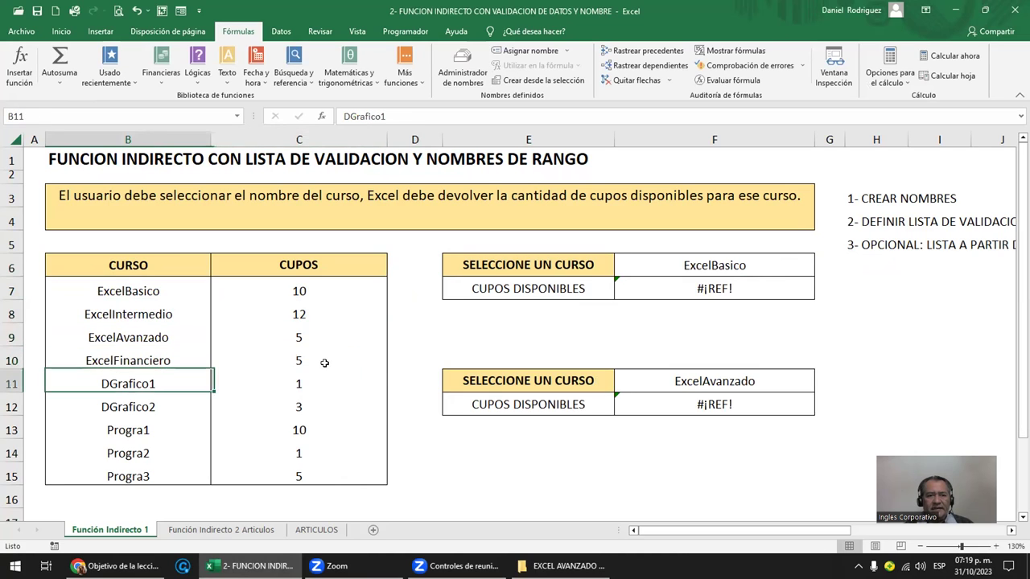
{"action": "key", "text": "shift+Right"}
- Select the whole course table B6:C15 from the CURSO header with Ctrl+E
{"action": "left_click_drag", "start_coordinate": [161, 290], "coordinate": [168, 463]}
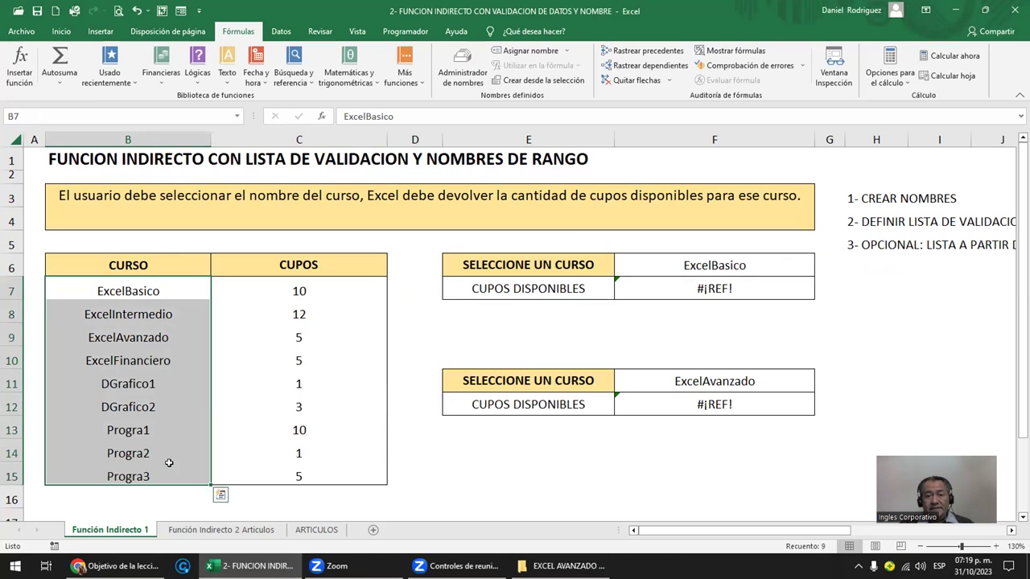
{"action": "left_click_drag", "start_coordinate": [133, 291], "coordinate": [299, 291]}
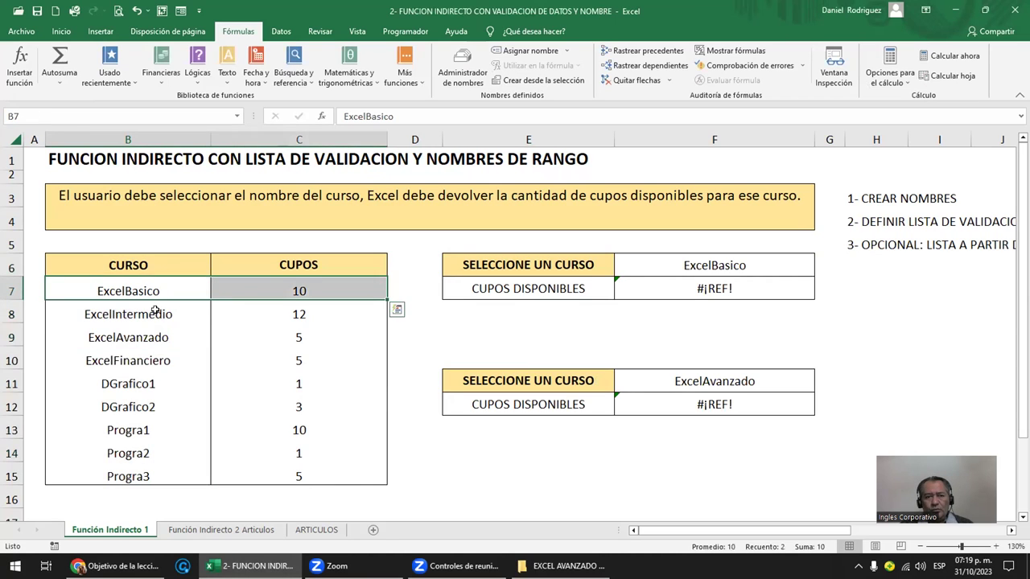
{"action": "key", "text": "Down"}
{"action": "key", "text": "shift+Right"}
{"action": "left_click_drag", "start_coordinate": [160, 338], "coordinate": [218, 338]}
{"action": "left_click_drag", "start_coordinate": [143, 290], "coordinate": [143, 498]}
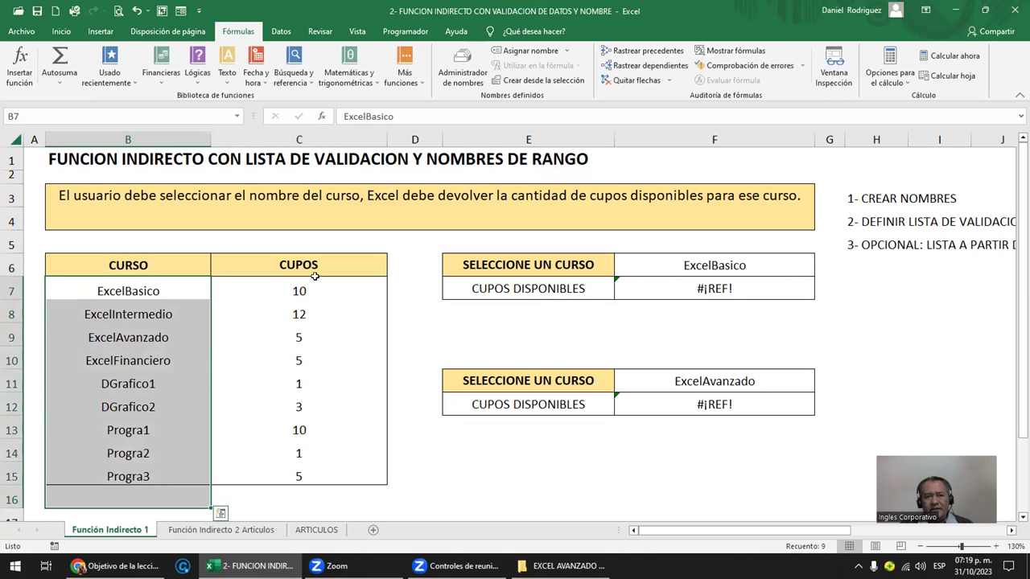
{"action": "left_click_drag", "start_coordinate": [159, 295], "coordinate": [177, 475]}
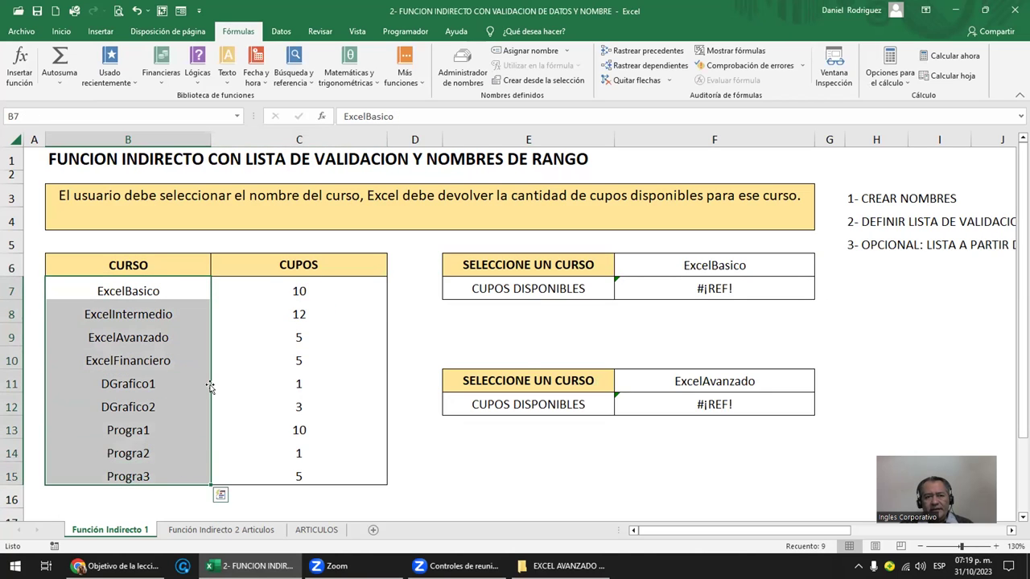
{"action": "left_click", "coordinate": [286, 284]}
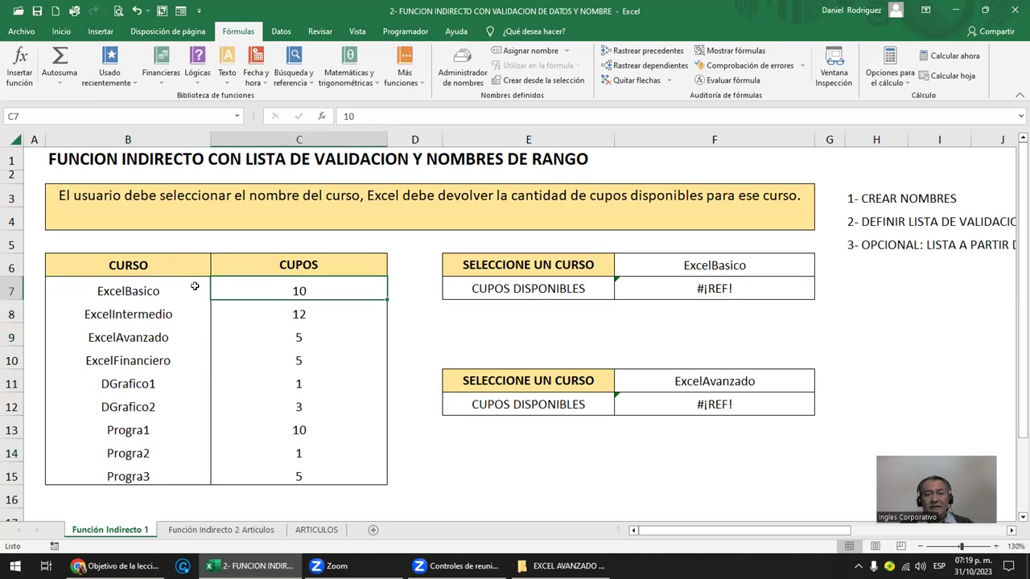
{"action": "left_click", "coordinate": [123, 264]}
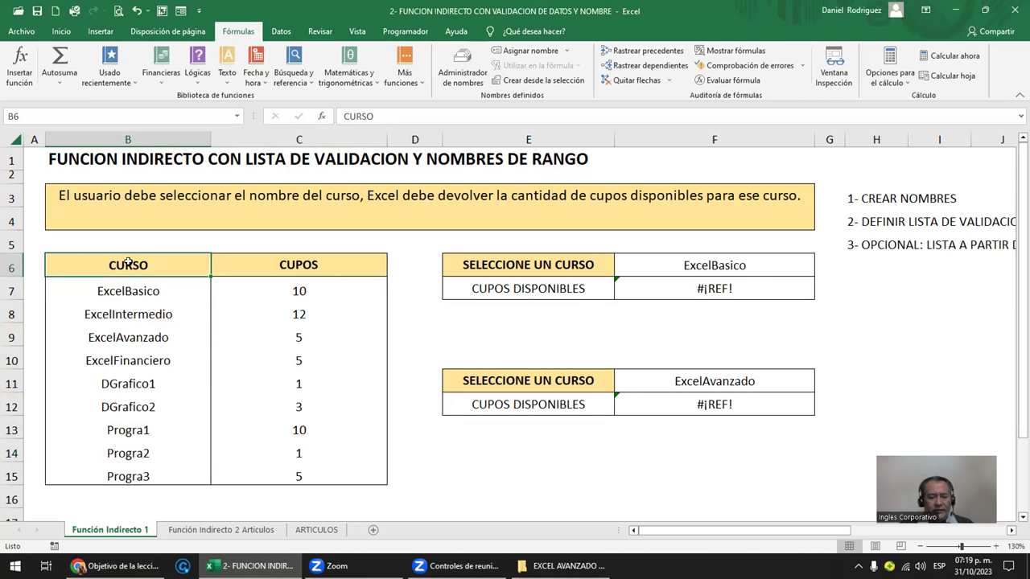
{"action": "key", "text": "ctrl+e"}
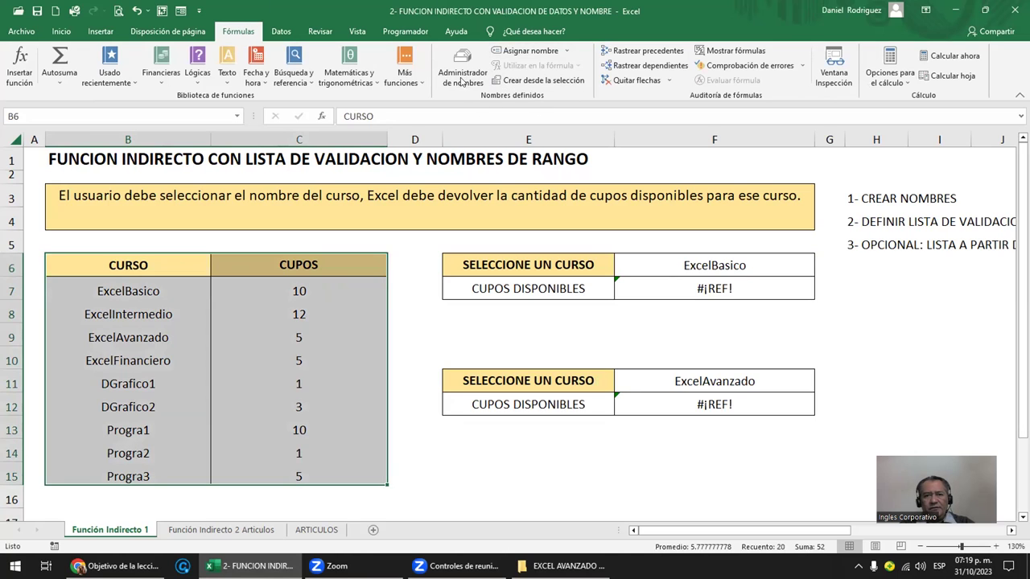
- Create names from the top row and left column so seats show 10 and 5
{"action": "left_click", "coordinate": [551, 84]}
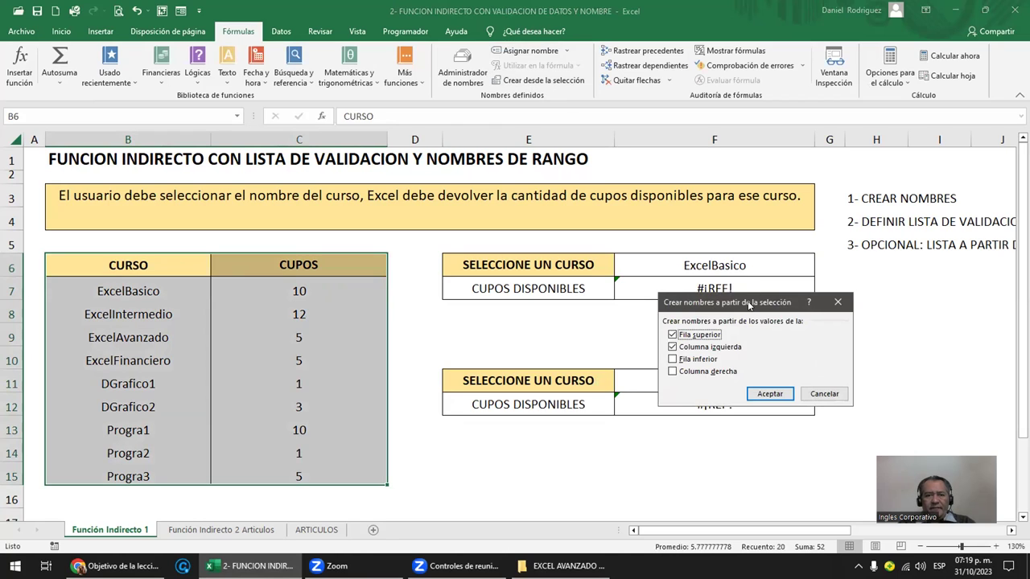
{"action": "left_click_drag", "start_coordinate": [748, 304], "coordinate": [503, 258]}
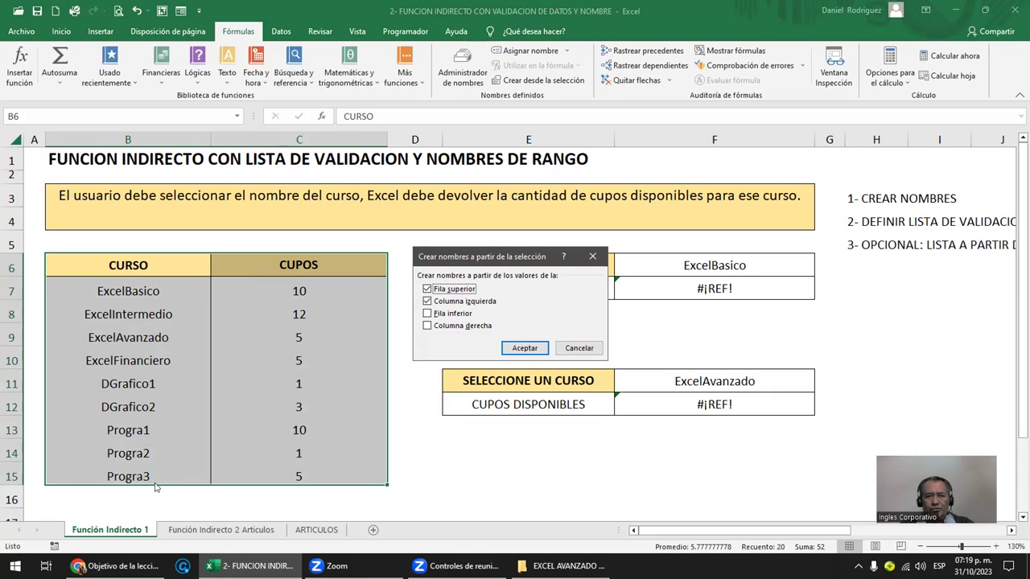
{"action": "left_click", "coordinate": [510, 347]}
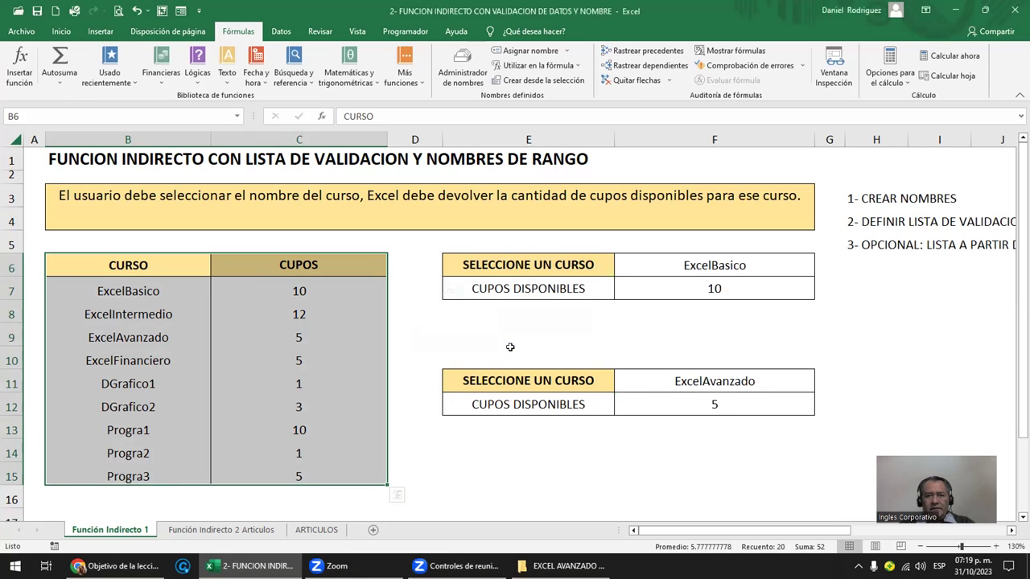
{"action": "left_click", "coordinate": [418, 250]}
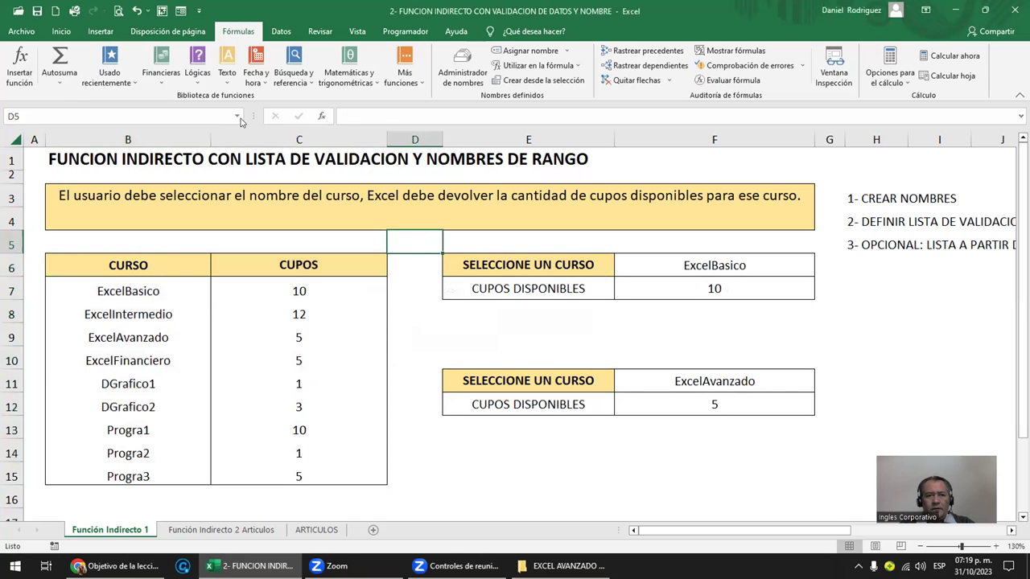
{"action": "left_click", "coordinate": [238, 118]}
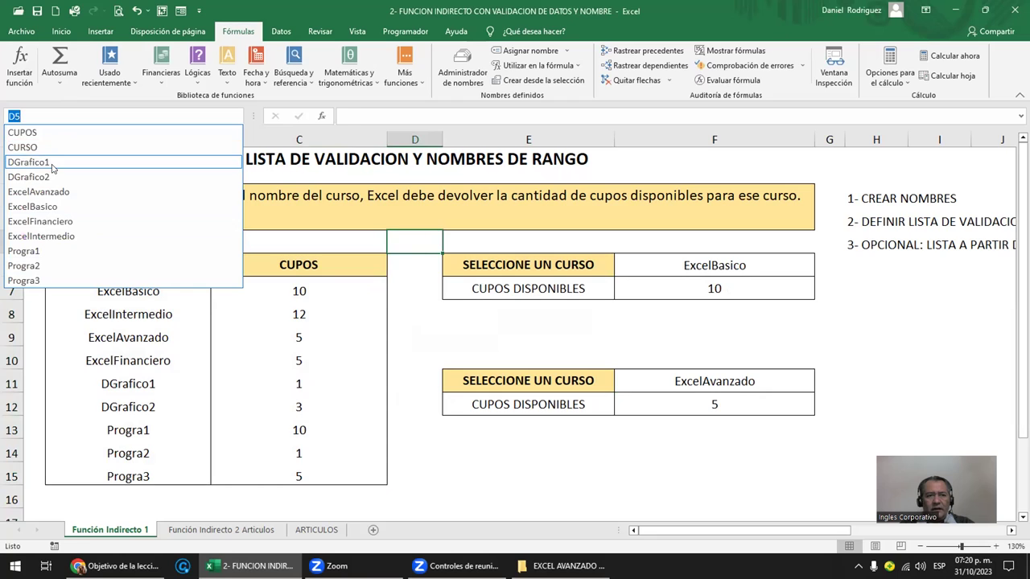
{"action": "left_click", "coordinate": [52, 166]}
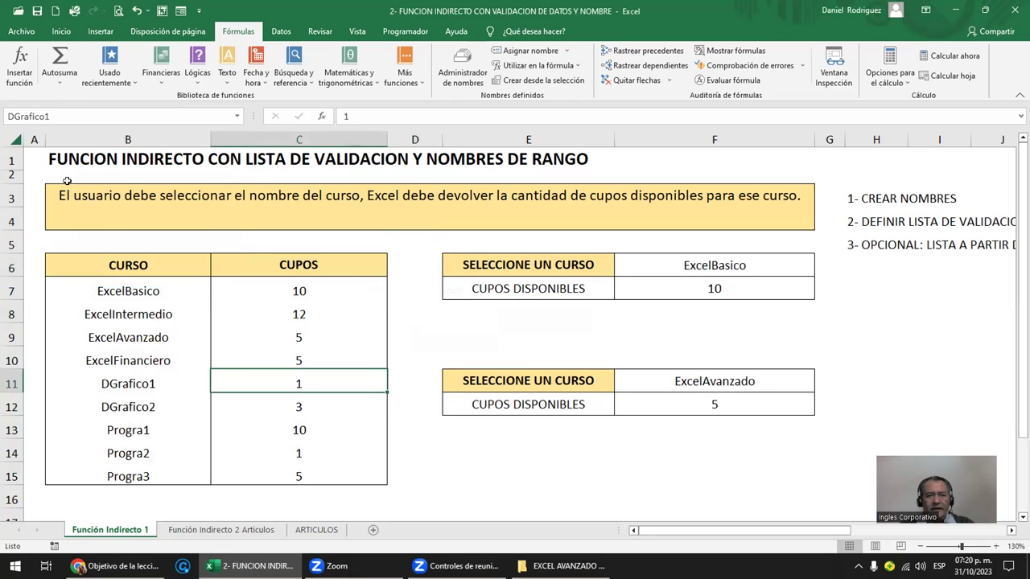
{"action": "left_click", "coordinate": [132, 384]}
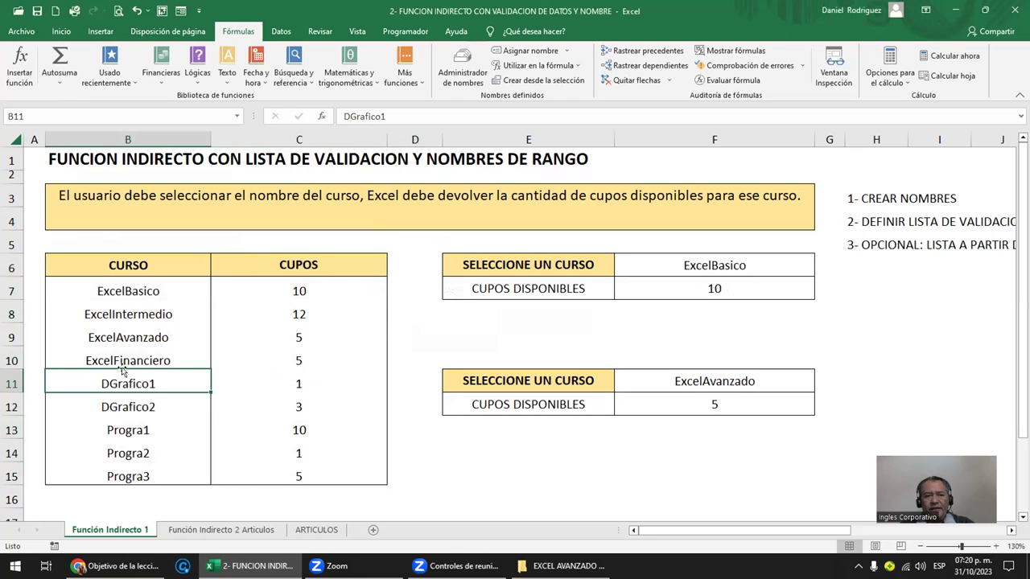
{"action": "left_click", "coordinate": [294, 384]}
{"action": "left_click", "coordinate": [149, 290]}
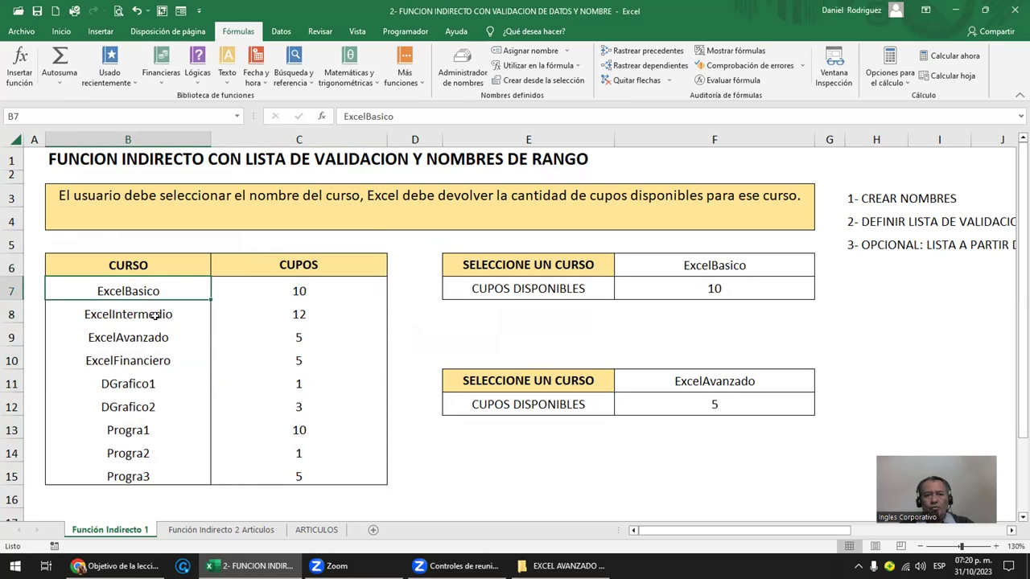
{"action": "left_click", "coordinate": [309, 291]}
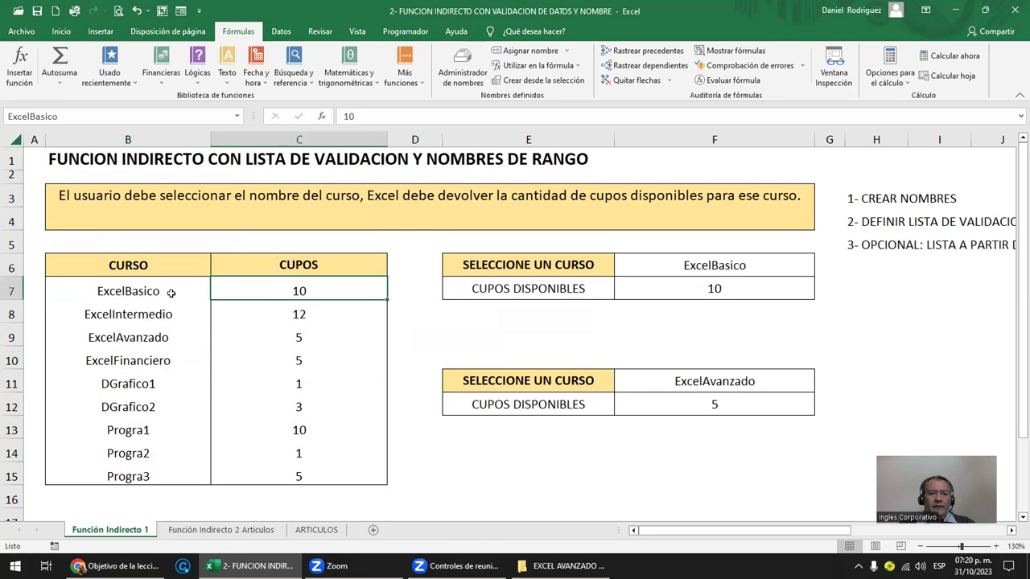
{"action": "left_click", "coordinate": [463, 68]}
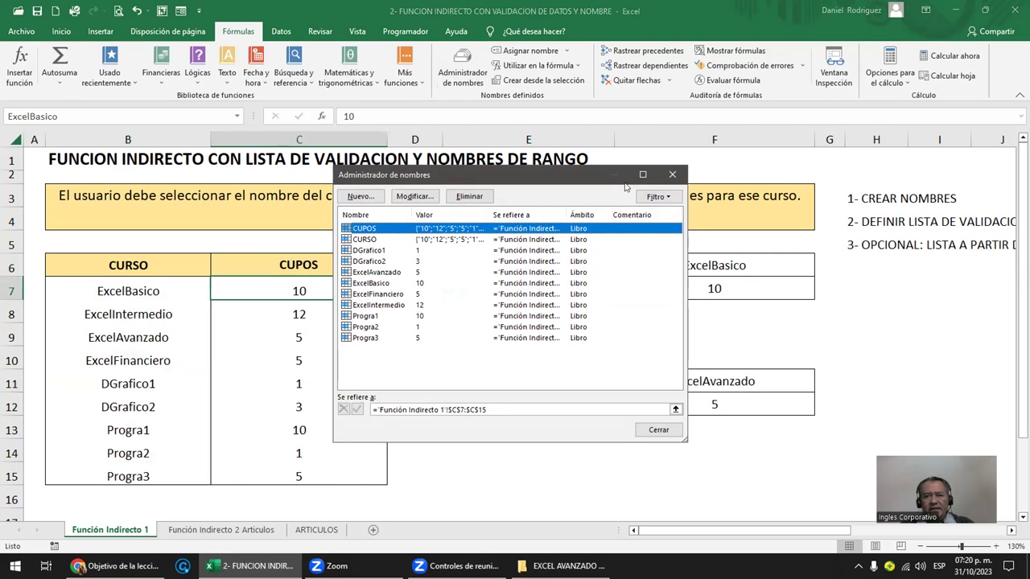
{"action": "left_click", "coordinate": [674, 174]}
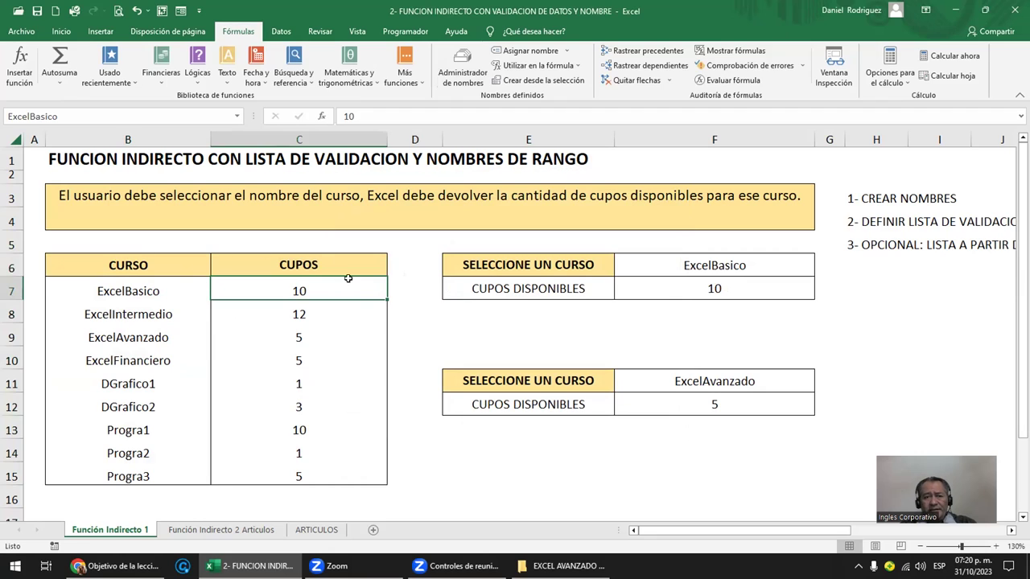
- Delete F7's INDIRECTO formula and clear F6's ExcelBasico entry and its validation list
{"action": "left_click", "coordinate": [718, 290]}
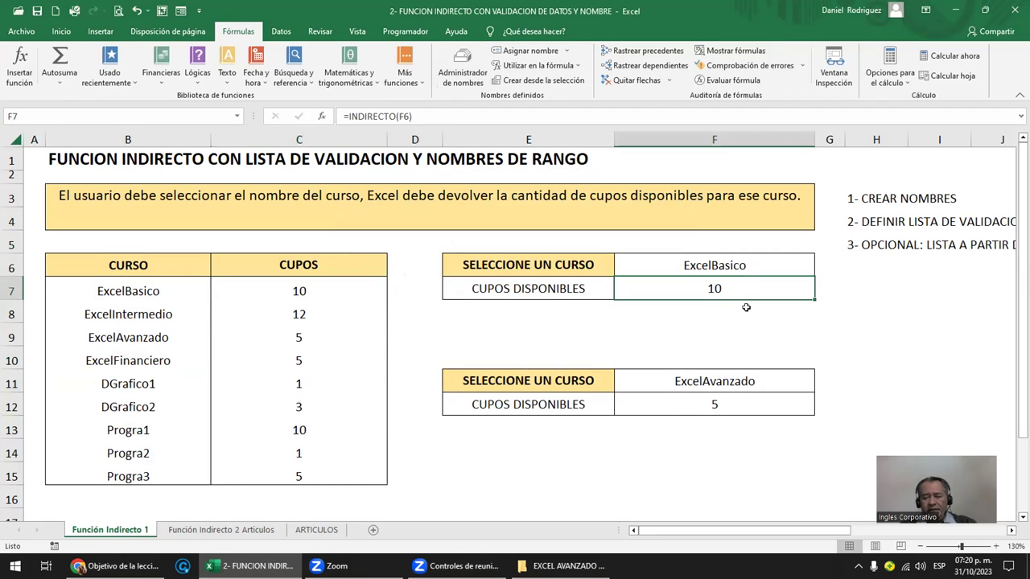
{"action": "key", "text": "Delete"}
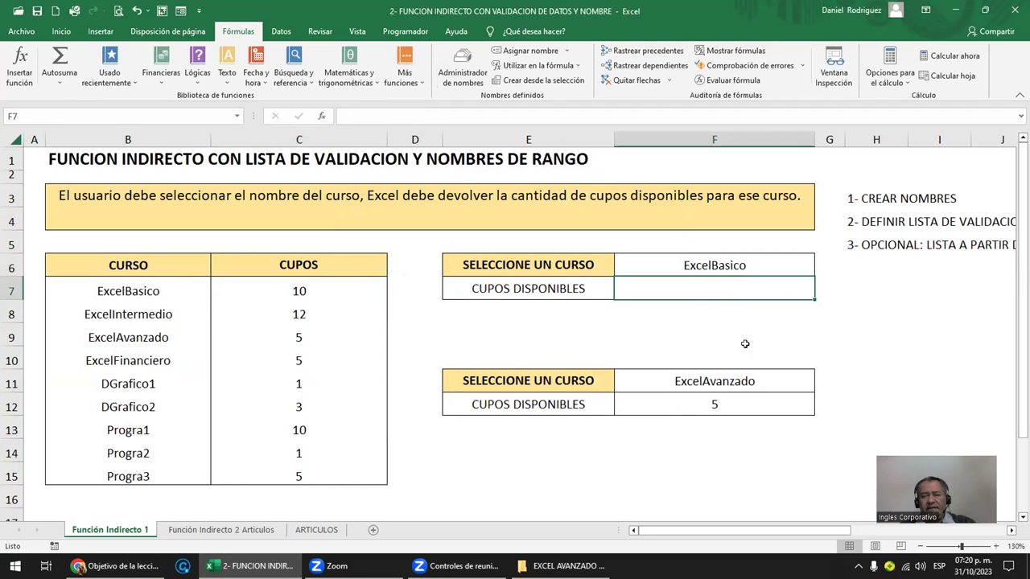
{"action": "left_click", "coordinate": [757, 261]}
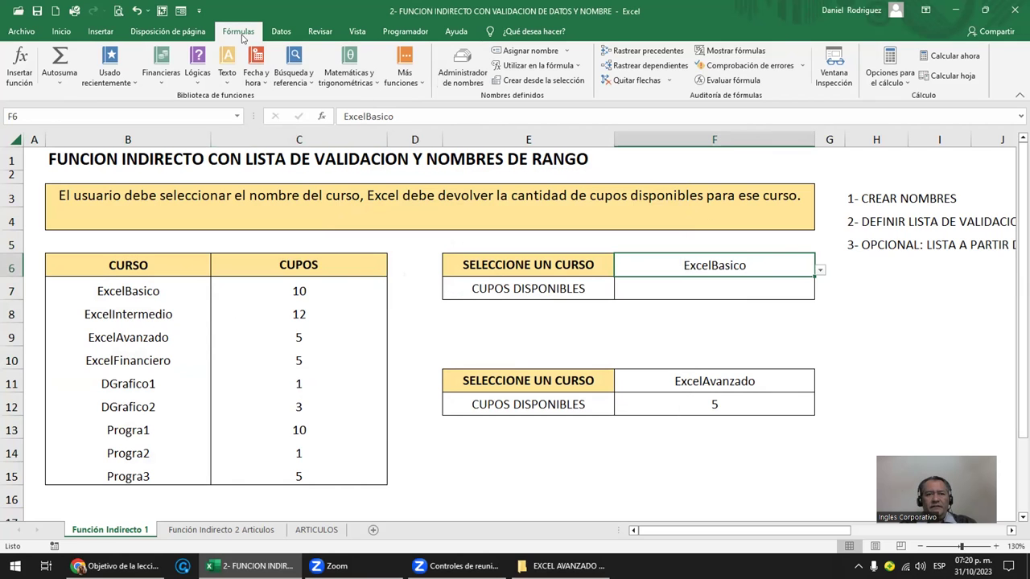
{"action": "left_click", "coordinate": [275, 36]}
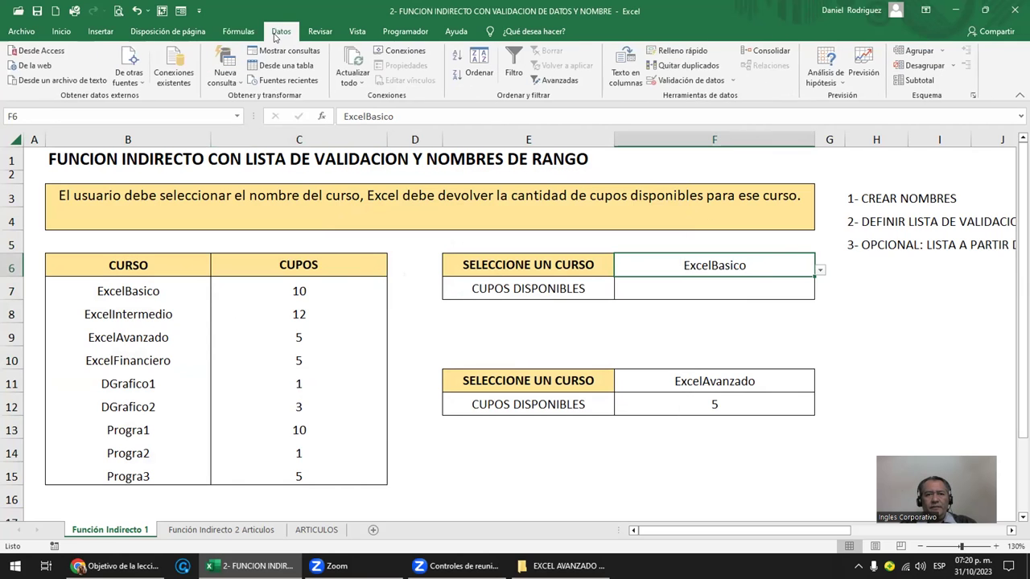
{"action": "left_click", "coordinate": [686, 81]}
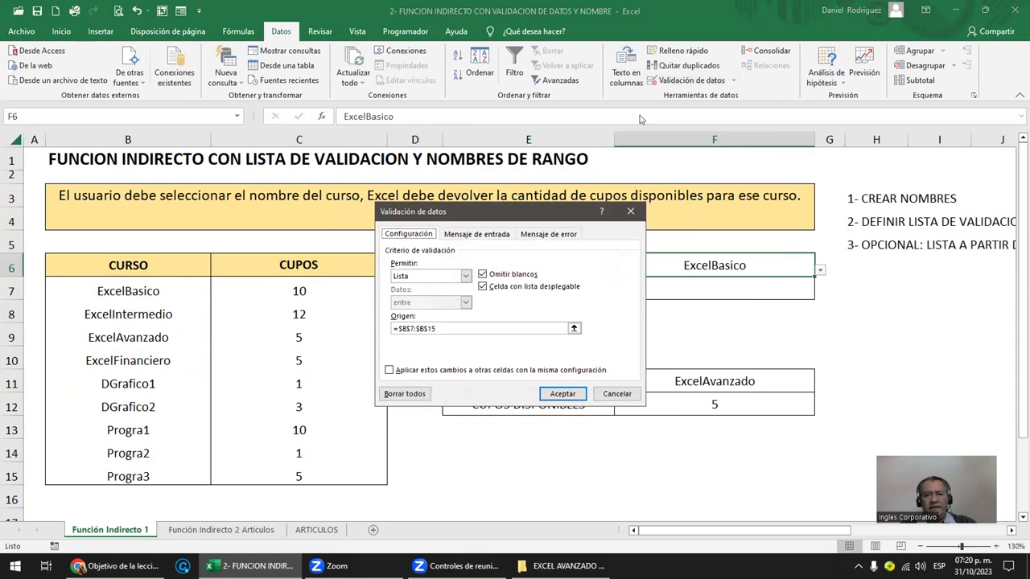
{"action": "left_click", "coordinate": [405, 393]}
{"action": "left_click", "coordinate": [563, 393]}
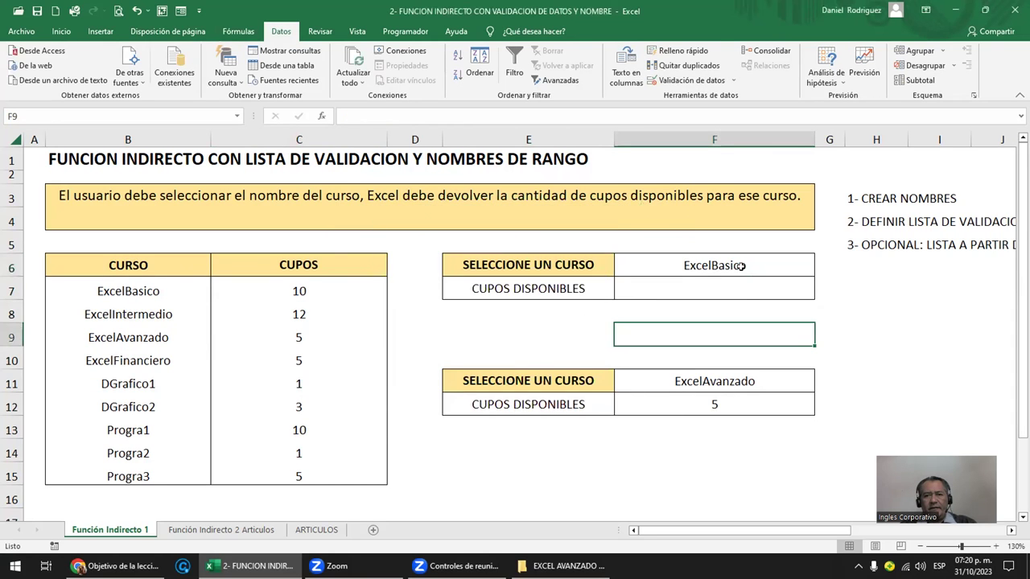
{"action": "key", "text": "Delete"}
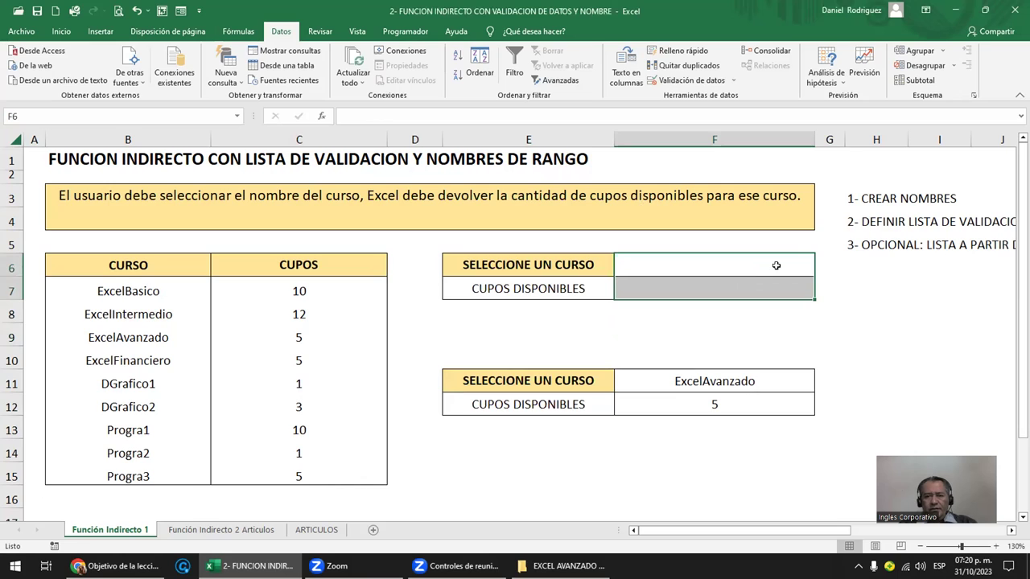
- Empty the second lookup cells F11:F12 and remove all their validation rules
{"action": "left_click_drag", "start_coordinate": [786, 370], "coordinate": [776, 407]}
{"action": "key", "text": "Delete"}
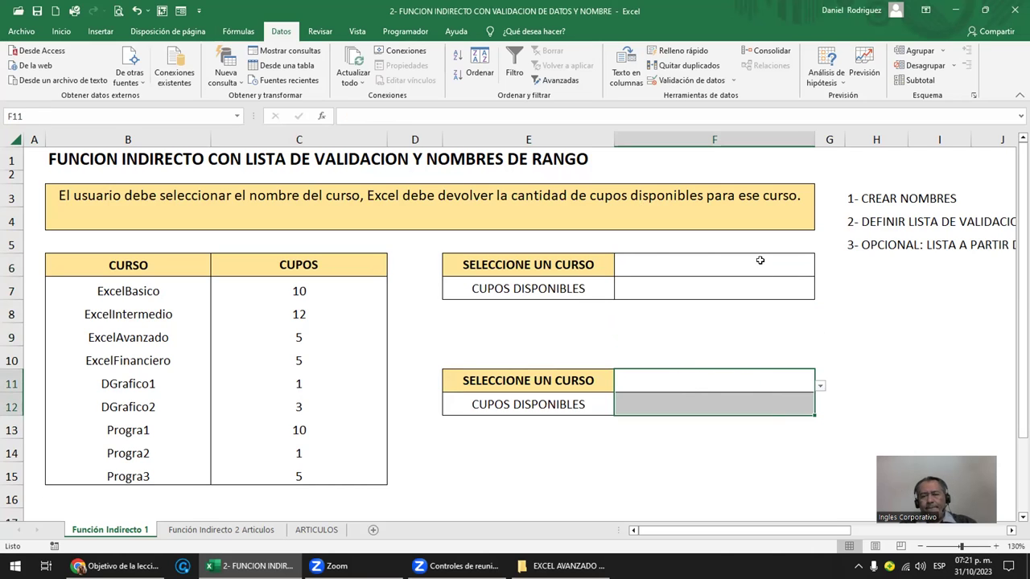
{"action": "left_click_drag", "start_coordinate": [760, 261], "coordinate": [764, 285]}
{"action": "left_click_drag", "start_coordinate": [747, 371], "coordinate": [747, 408]}
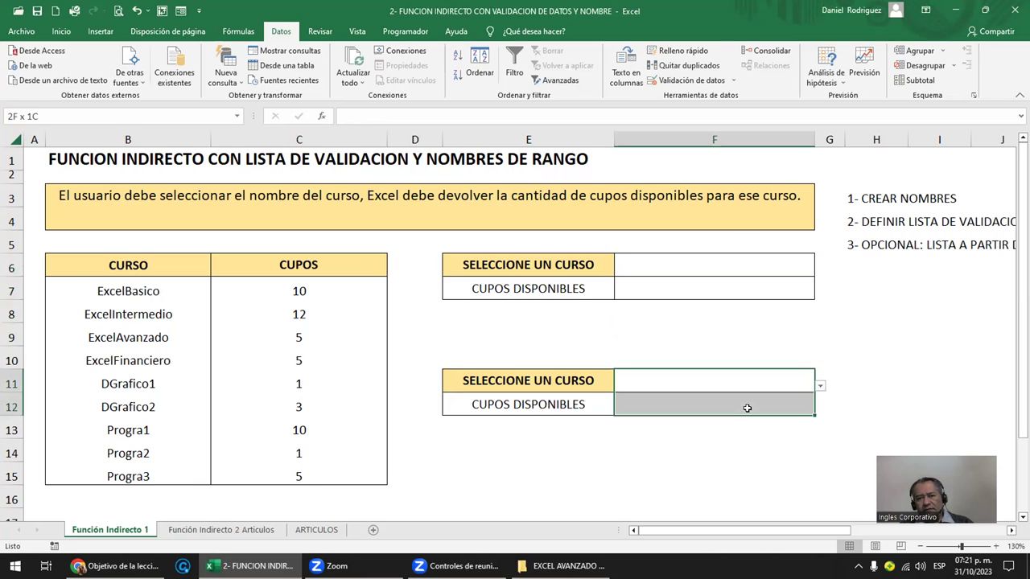
{"action": "left_click", "coordinate": [706, 83]}
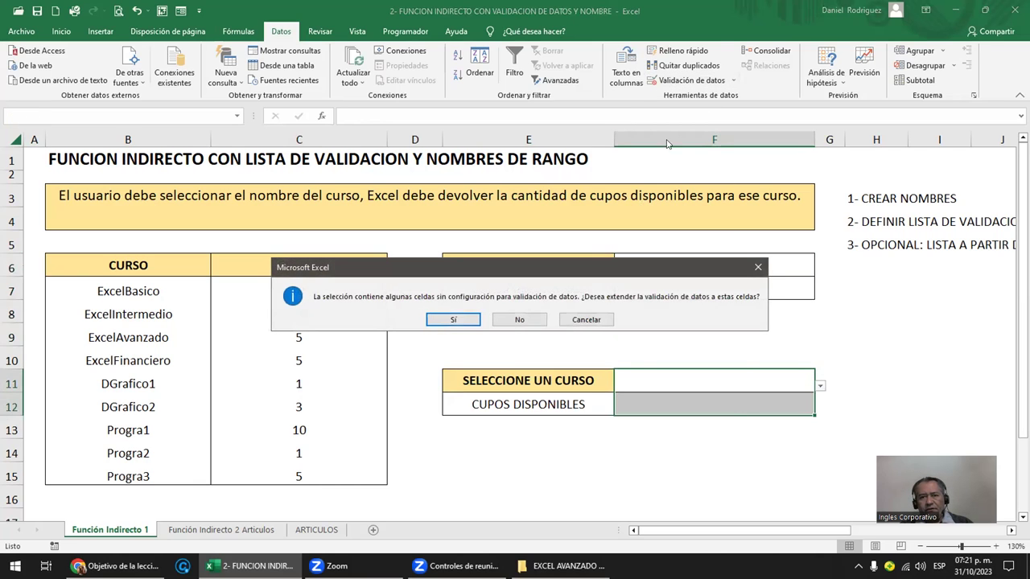
{"action": "left_click", "coordinate": [453, 320]}
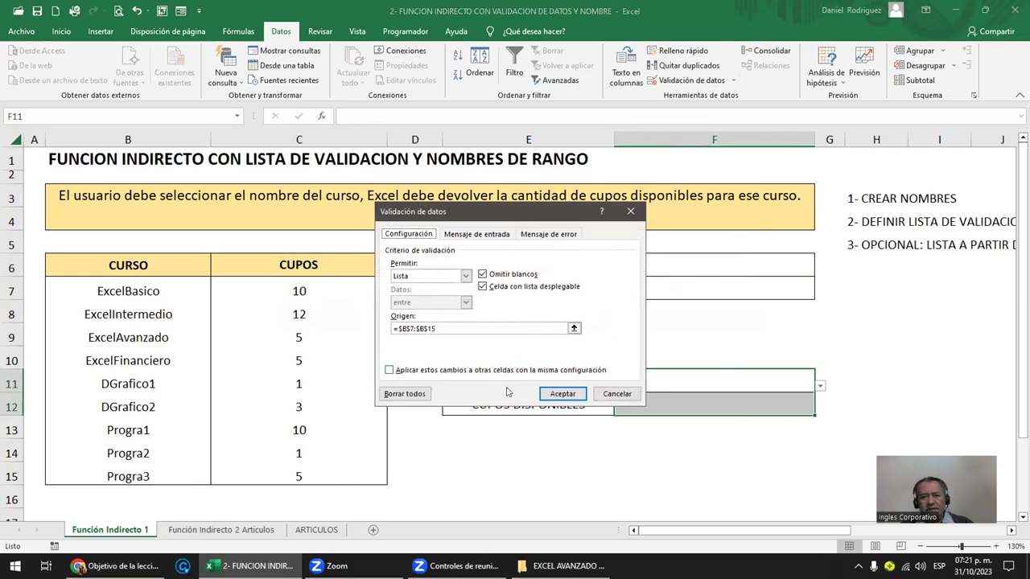
{"action": "left_click", "coordinate": [404, 394]}
{"action": "left_click", "coordinate": [561, 394]}
{"action": "left_click", "coordinate": [726, 384]}
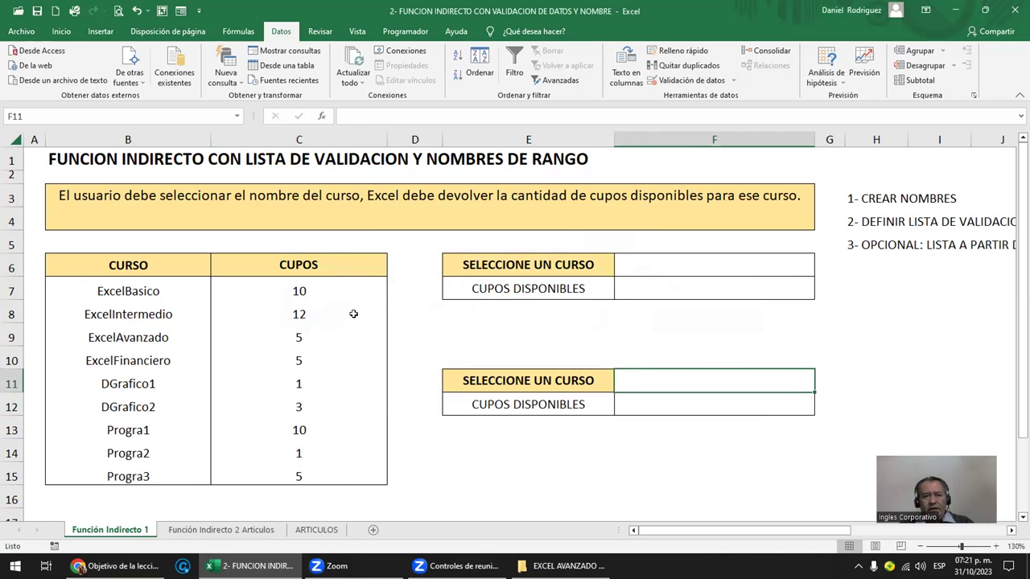
{"action": "left_click_drag", "start_coordinate": [128, 265], "coordinate": [319, 469]}
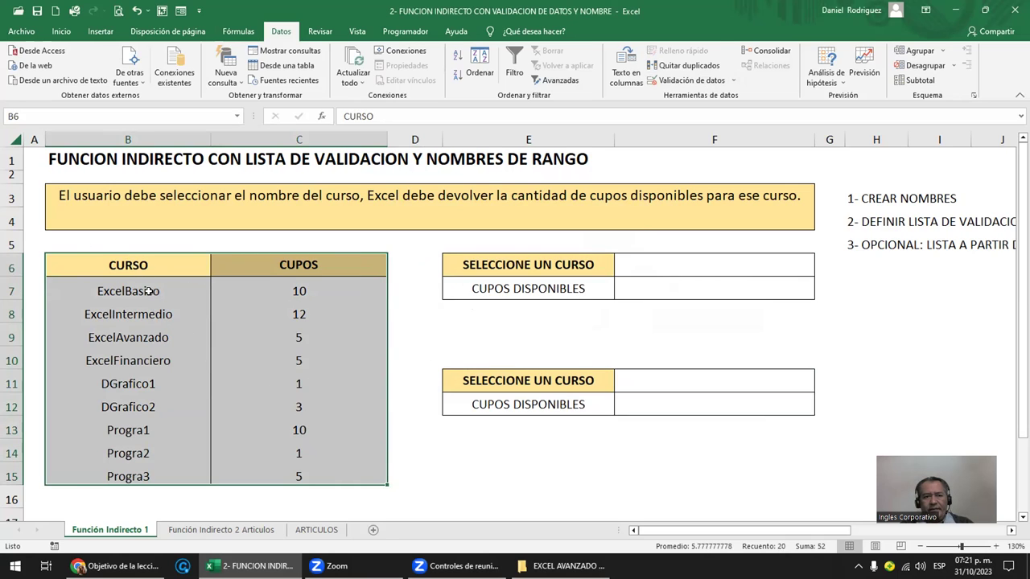
- Create names from B6:C15 using Fila superior and Columna izquierda, then list the defined names
{"action": "left_click_drag", "start_coordinate": [108, 270], "coordinate": [356, 477]}
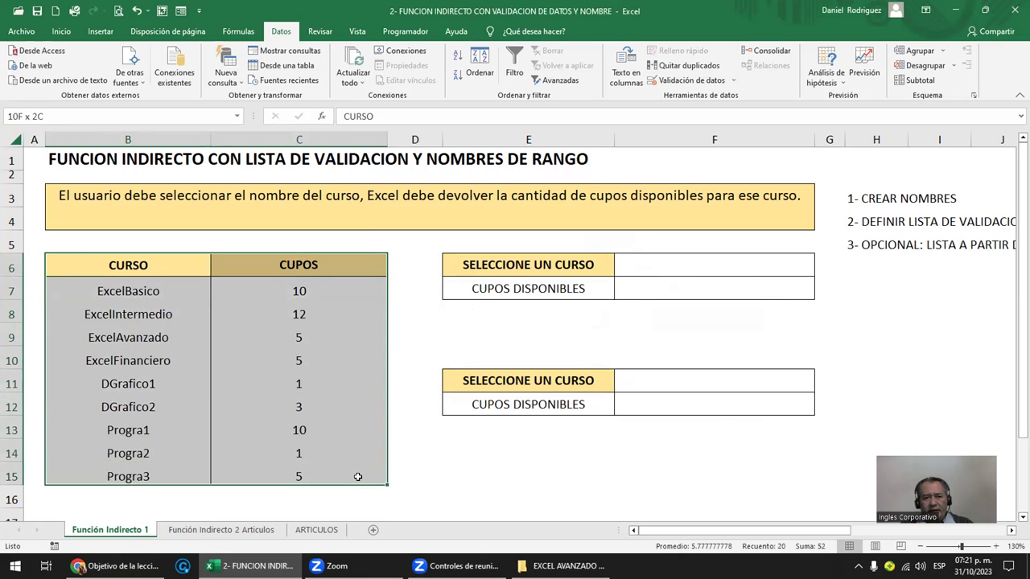
{"action": "mouse_move", "coordinate": [76, 240]}
{"action": "left_mouse_down"}
{"action": "mouse_move", "coordinate": [414, 242]}
{"action": "mouse_move", "coordinate": [418, 467]}
{"action": "left_mouse_up"}
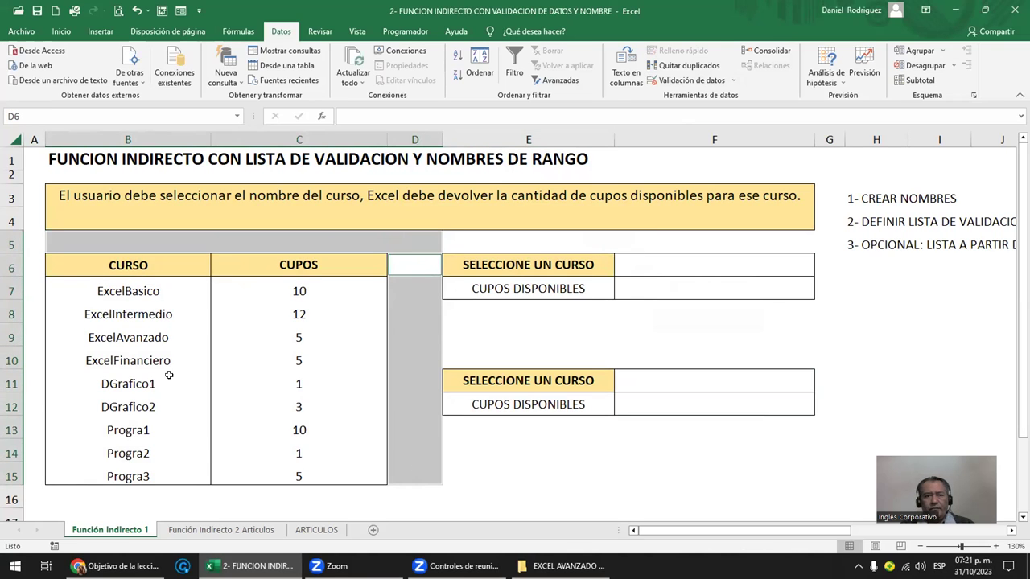
{"action": "mouse_move", "coordinate": [124, 265]}
{"action": "left_mouse_down"}
{"action": "mouse_move", "coordinate": [324, 419]}
{"action": "mouse_move", "coordinate": [327, 467]}
{"action": "left_mouse_up"}
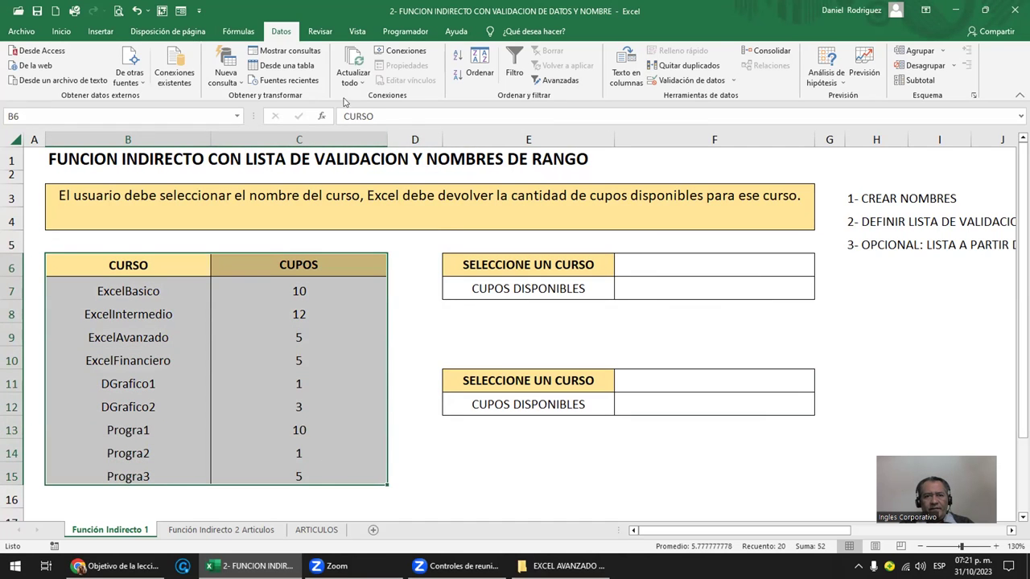
{"action": "left_click", "coordinate": [243, 37]}
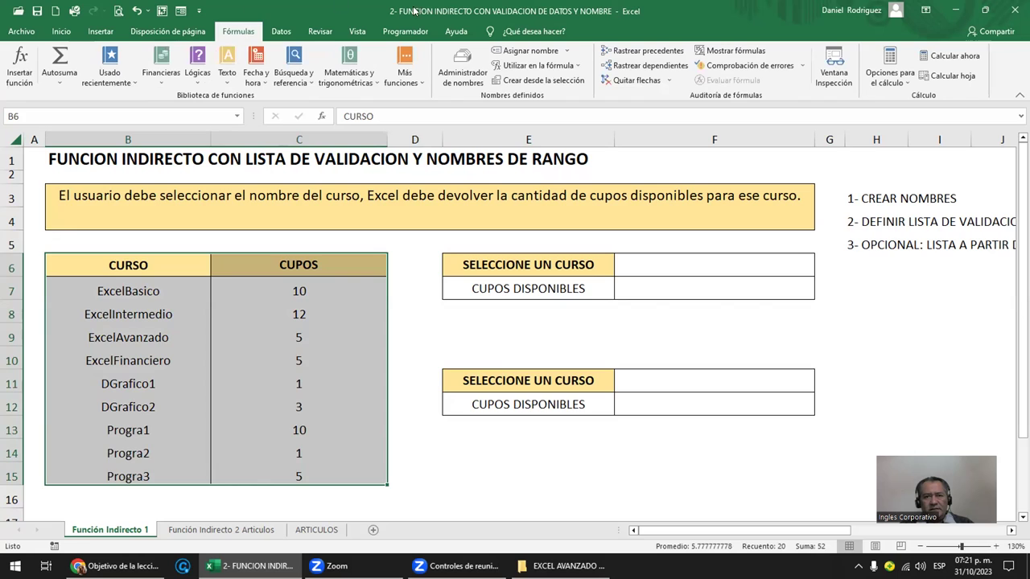
{"action": "left_click", "coordinate": [571, 82]}
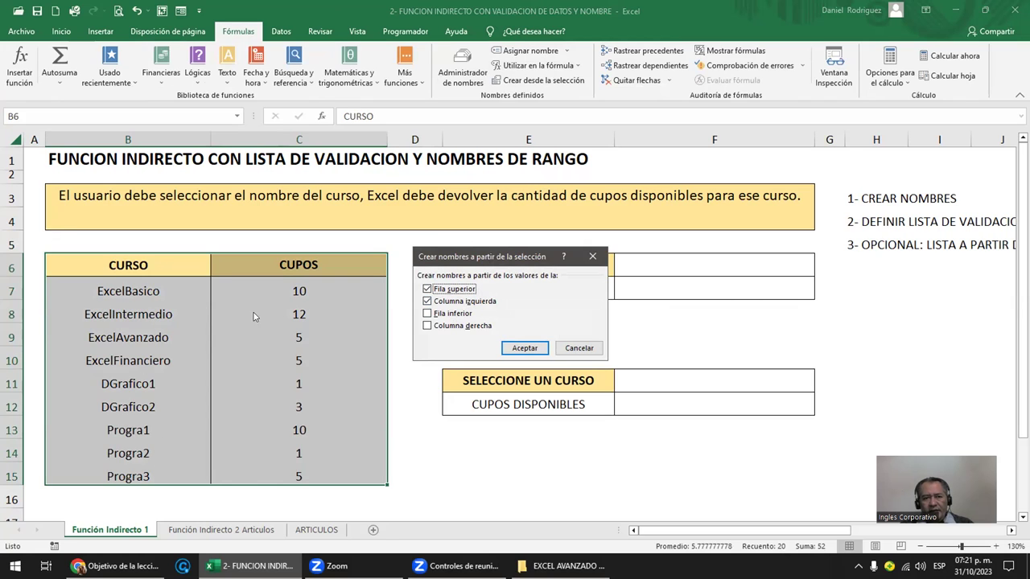
{"action": "left_click", "coordinate": [517, 347]}
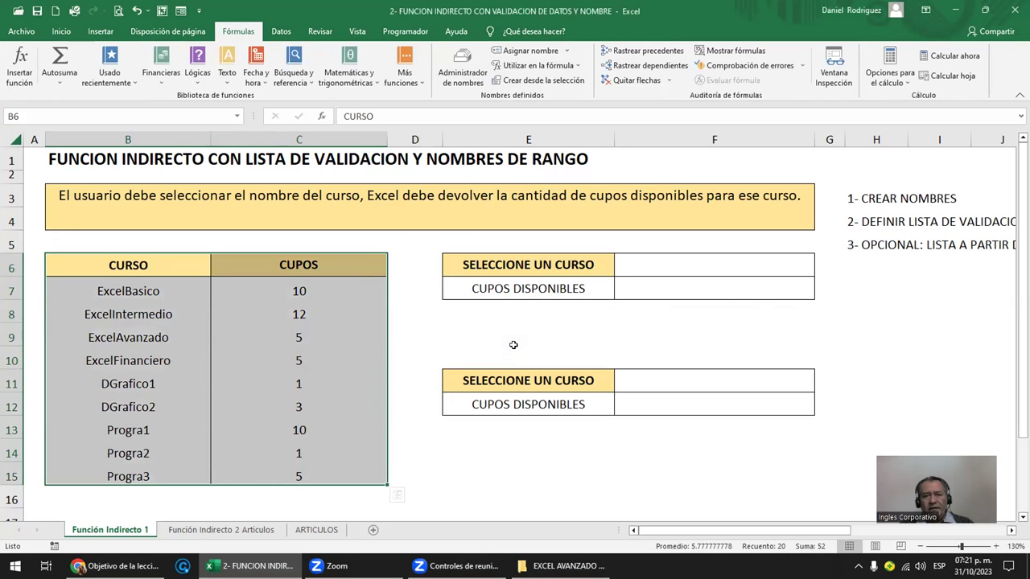
{"action": "left_click", "coordinate": [413, 266]}
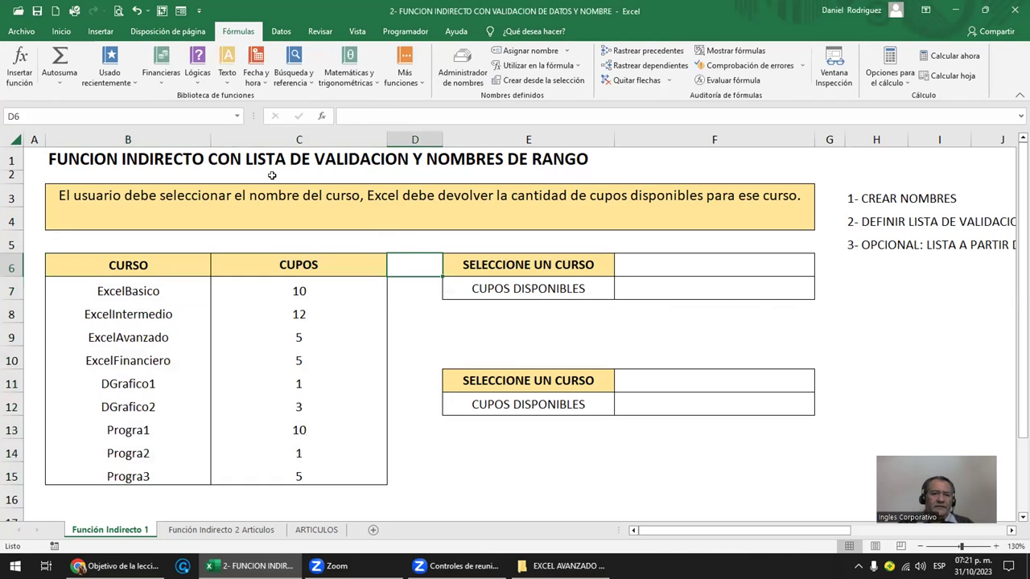
{"action": "left_click", "coordinate": [238, 116]}
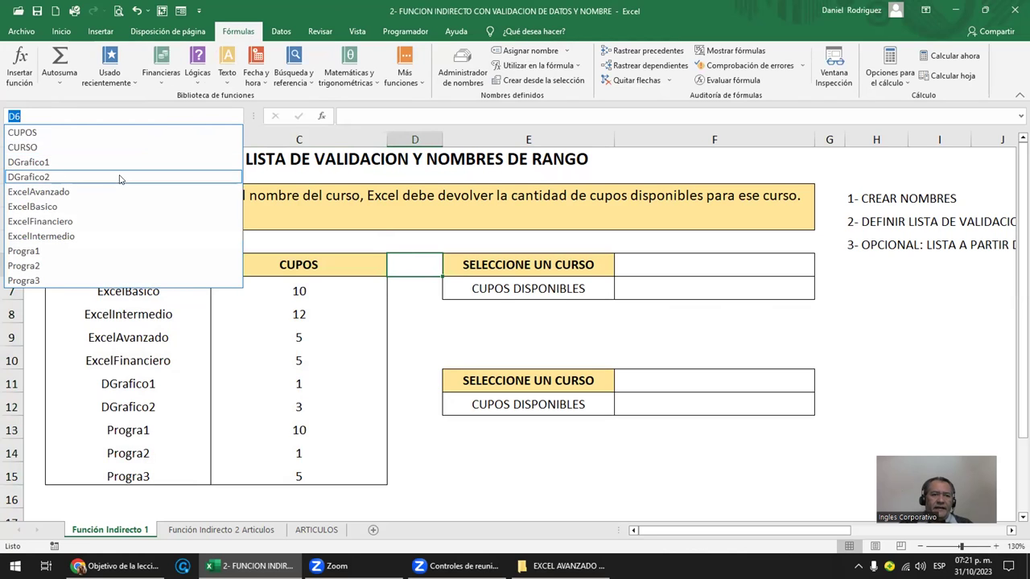
- Check the ExcelBasico and ExcelFinanciero named ranges from the Name Box
{"action": "left_click", "coordinate": [93, 206]}
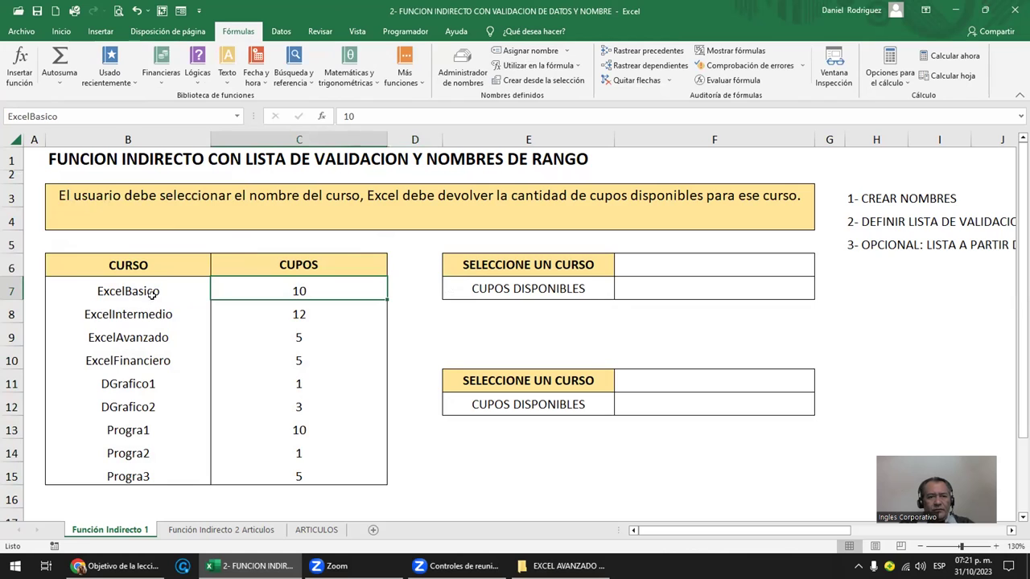
{"action": "left_click", "coordinate": [121, 292]}
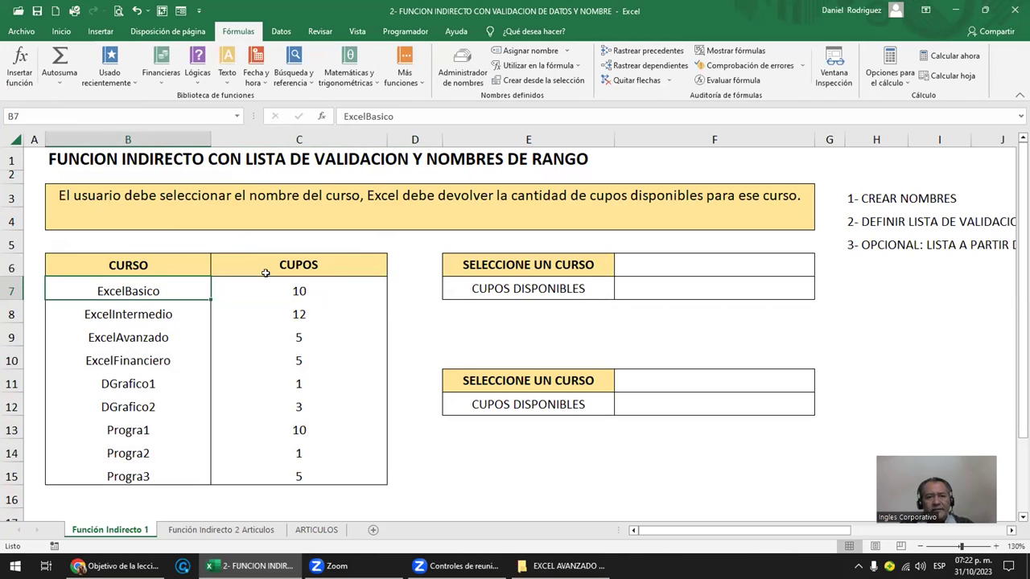
{"action": "left_click", "coordinate": [296, 287]}
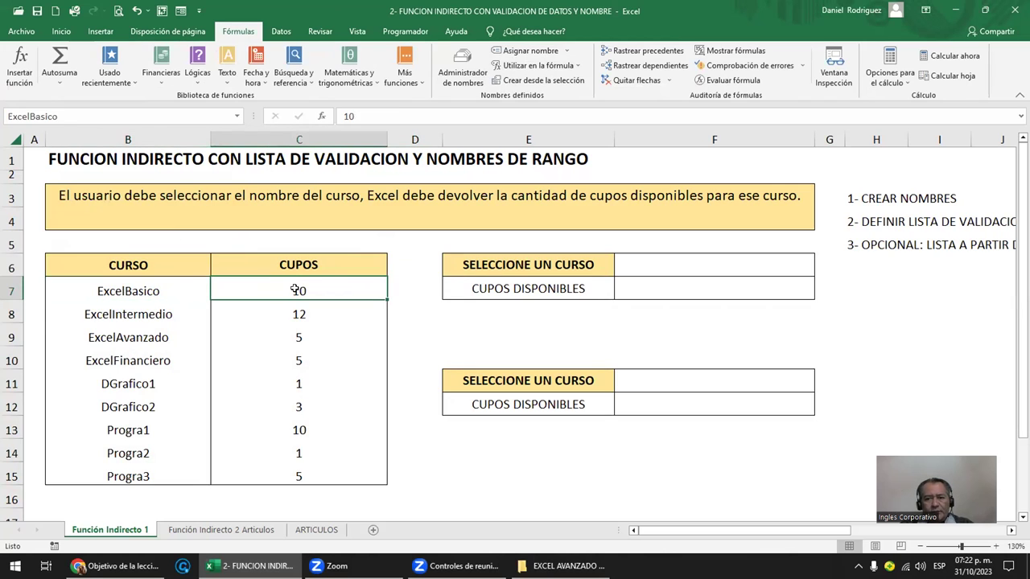
{"action": "left_click", "coordinate": [236, 117]}
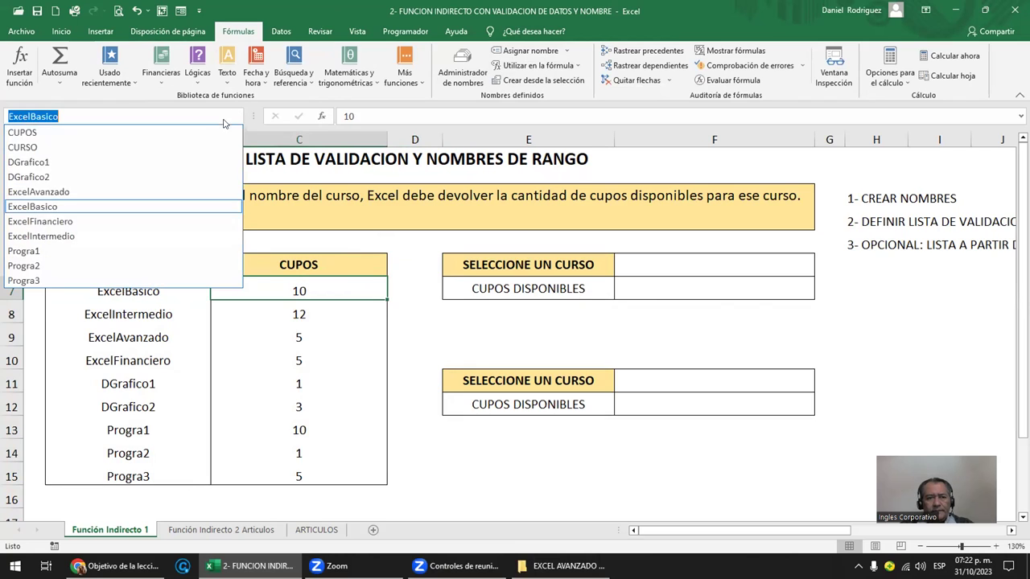
{"action": "left_click", "coordinate": [161, 220]}
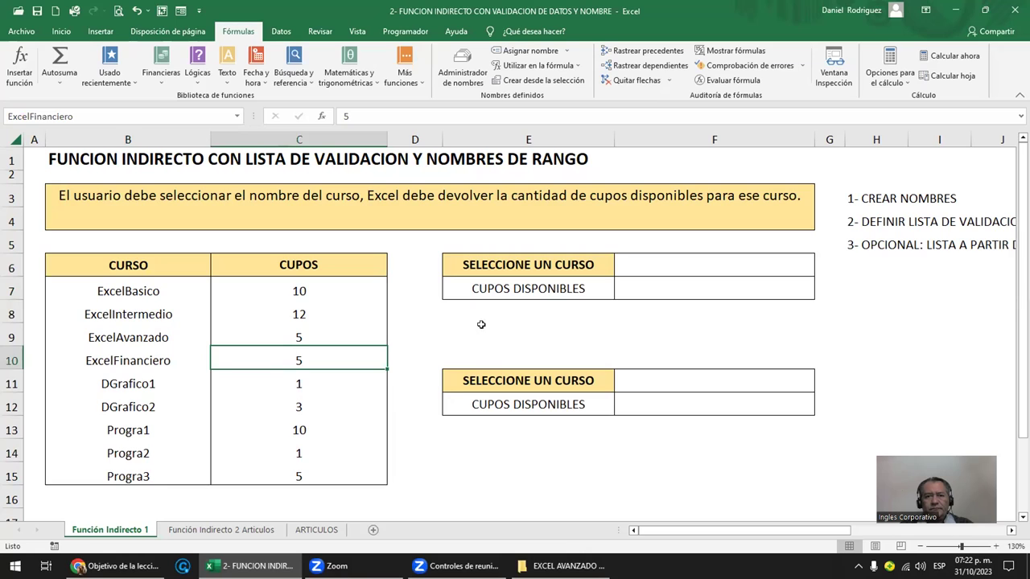
- Review the E6:F7 lookup labels and select F6 as the dropdown cell on the Datos tab
{"action": "left_click", "coordinate": [669, 267]}
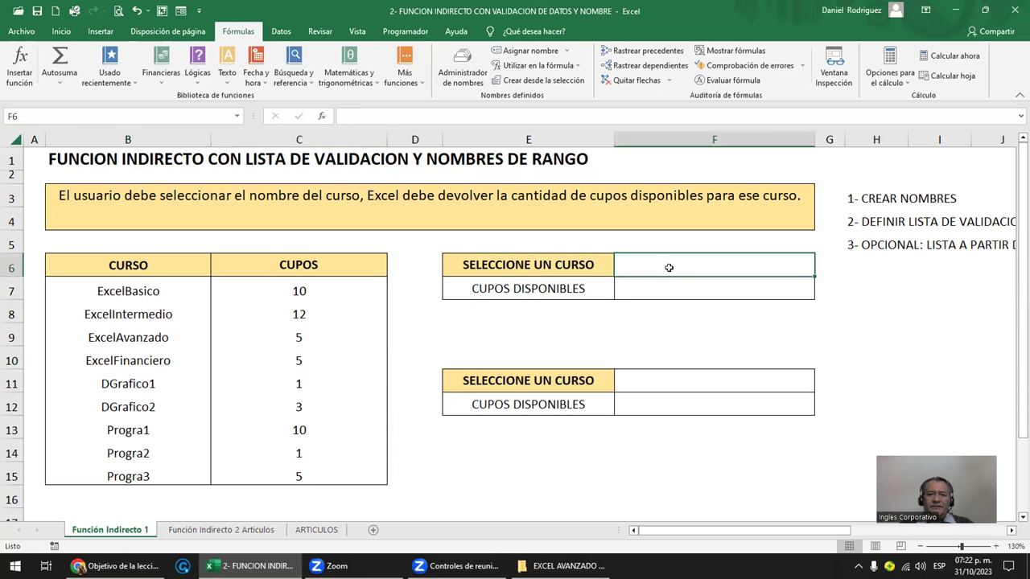
{"action": "left_click", "coordinate": [537, 265]}
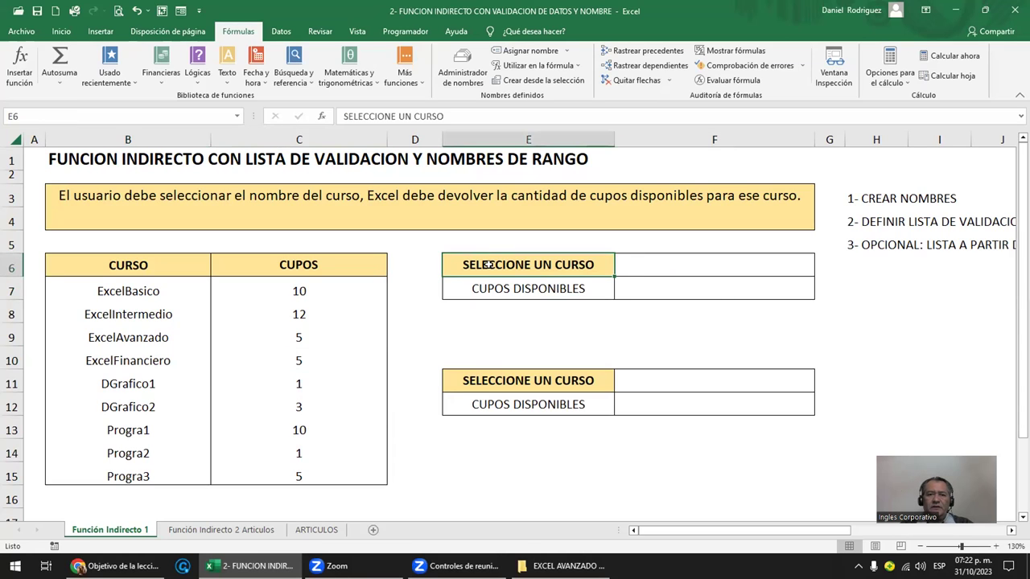
{"action": "left_click", "coordinate": [524, 288]}
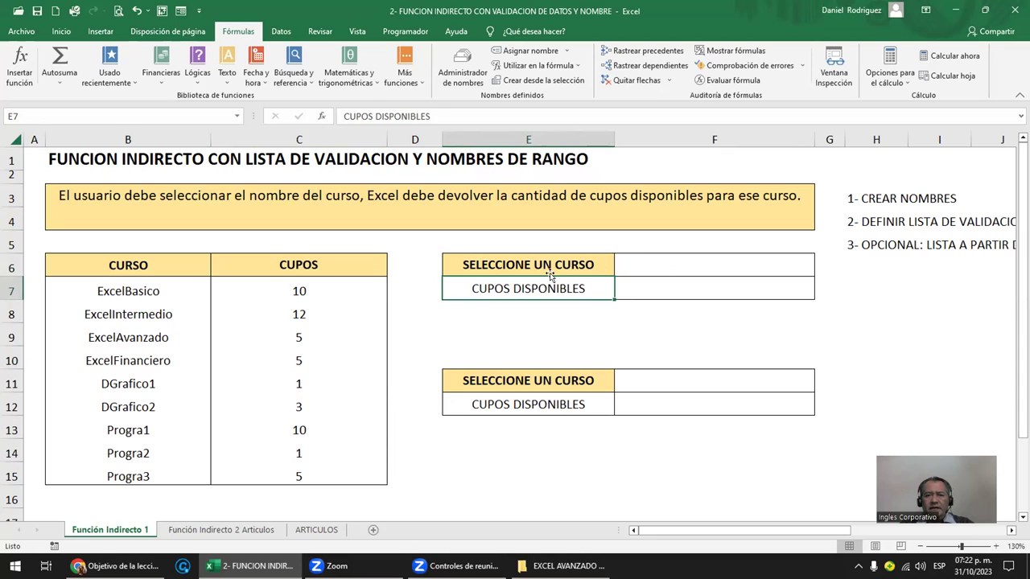
{"action": "left_click_drag", "start_coordinate": [541, 266], "coordinate": [676, 287]}
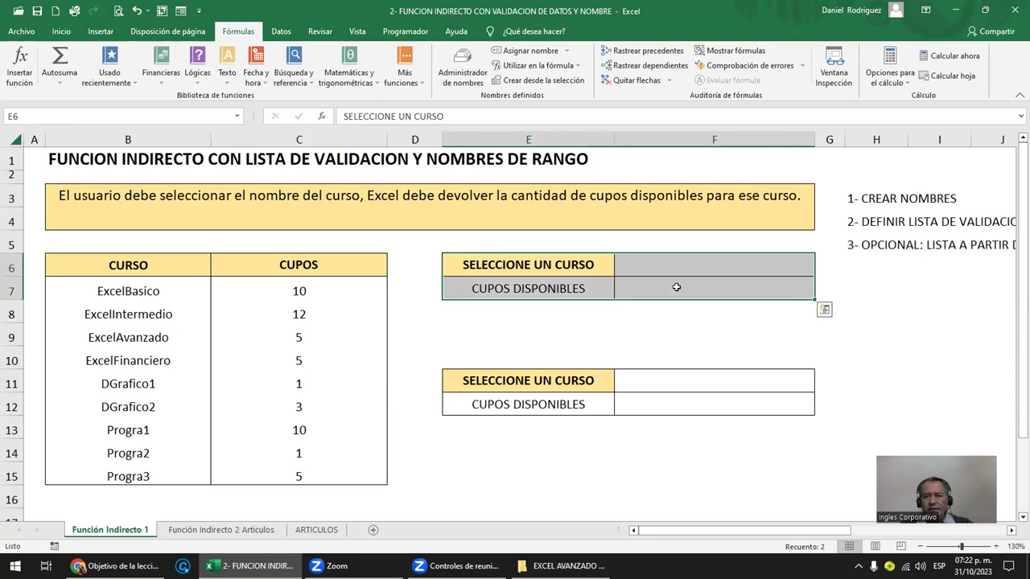
{"action": "left_click", "coordinate": [584, 266]}
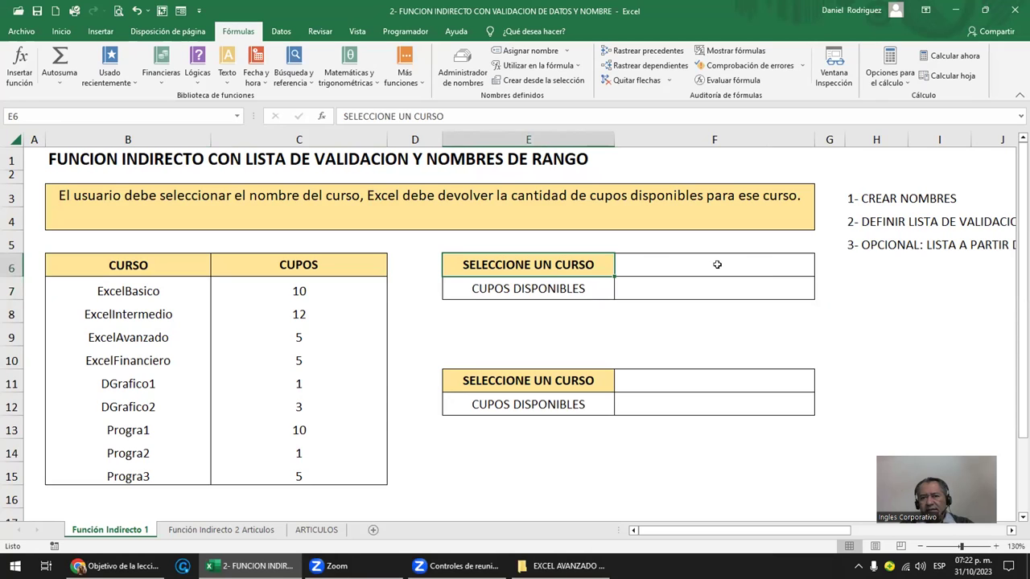
{"action": "left_click", "coordinate": [716, 265]}
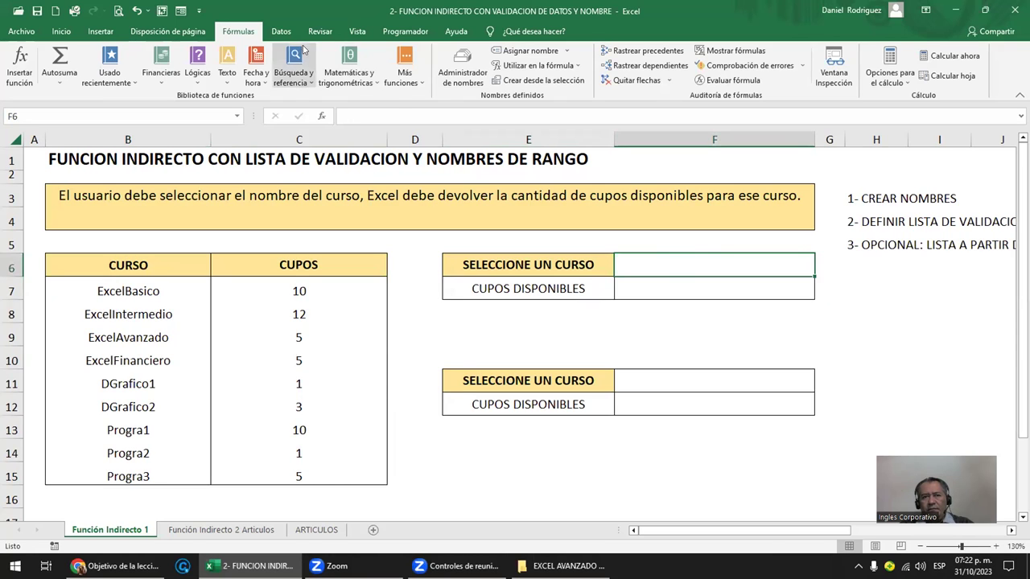
{"action": "left_click", "coordinate": [281, 34]}
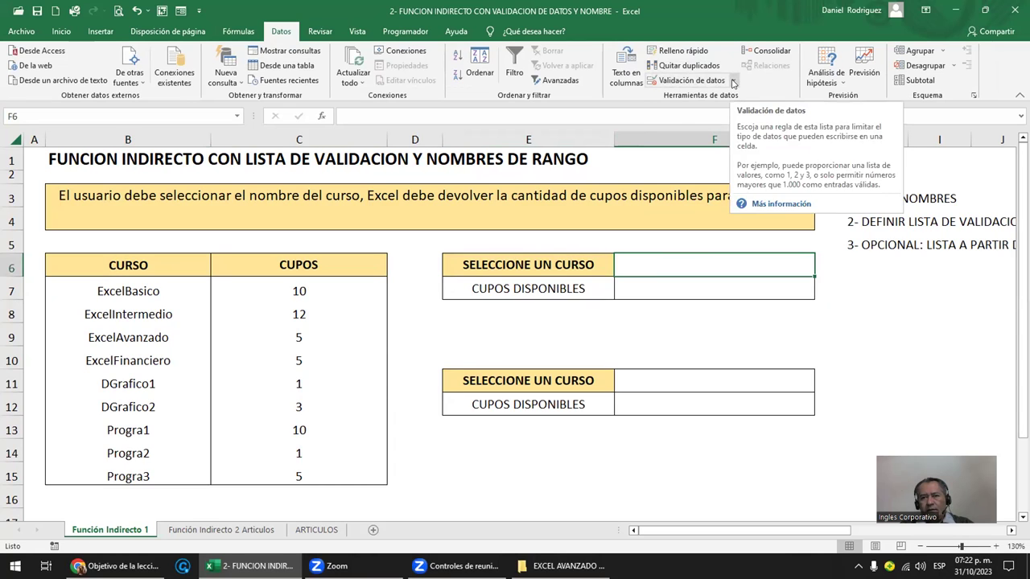
- Give F6 a Lista validation whose Origen is the course names B7:B15
{"action": "left_click", "coordinate": [733, 83]}
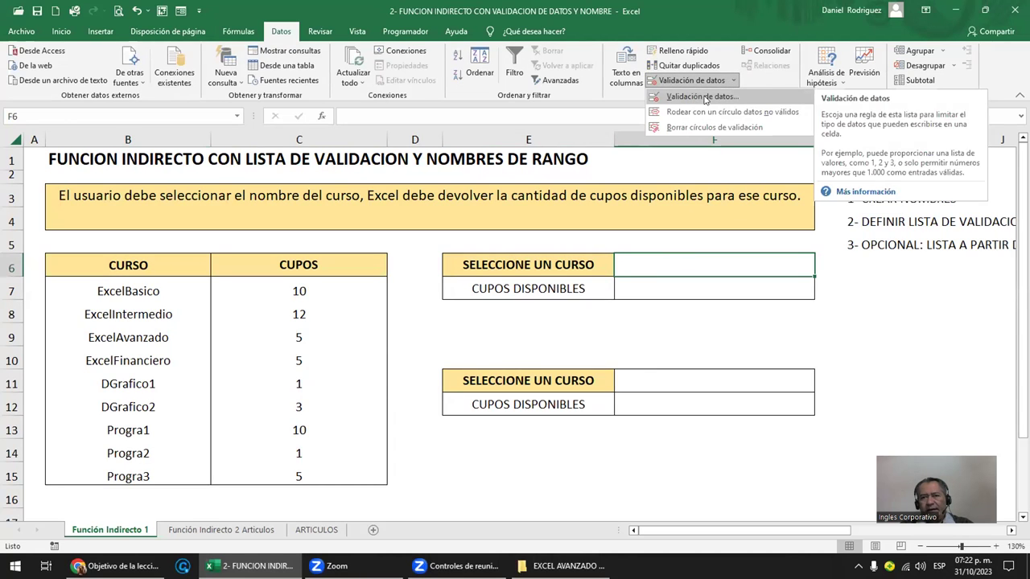
{"action": "left_click", "coordinate": [701, 97]}
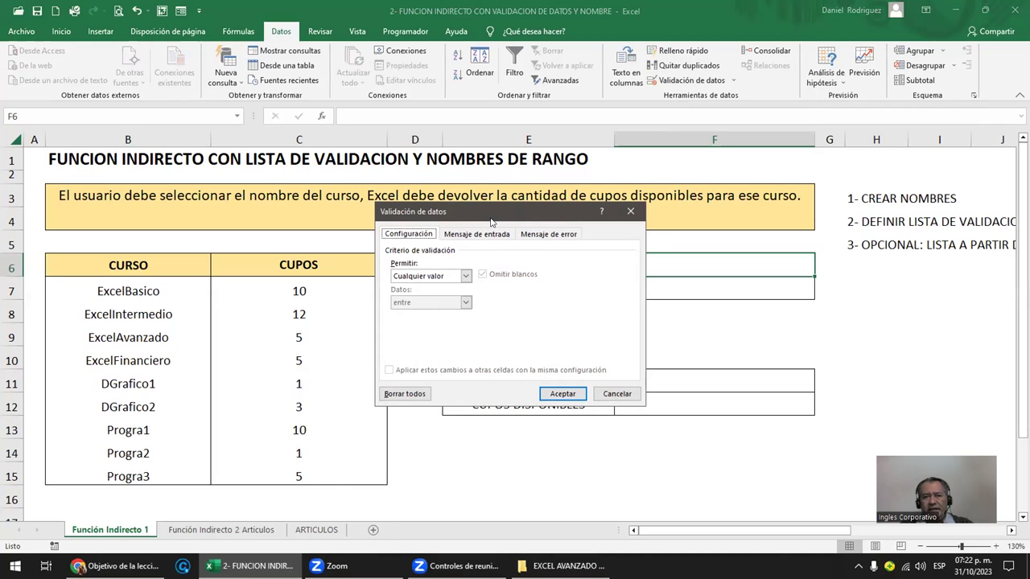
{"action": "left_click", "coordinate": [465, 276]}
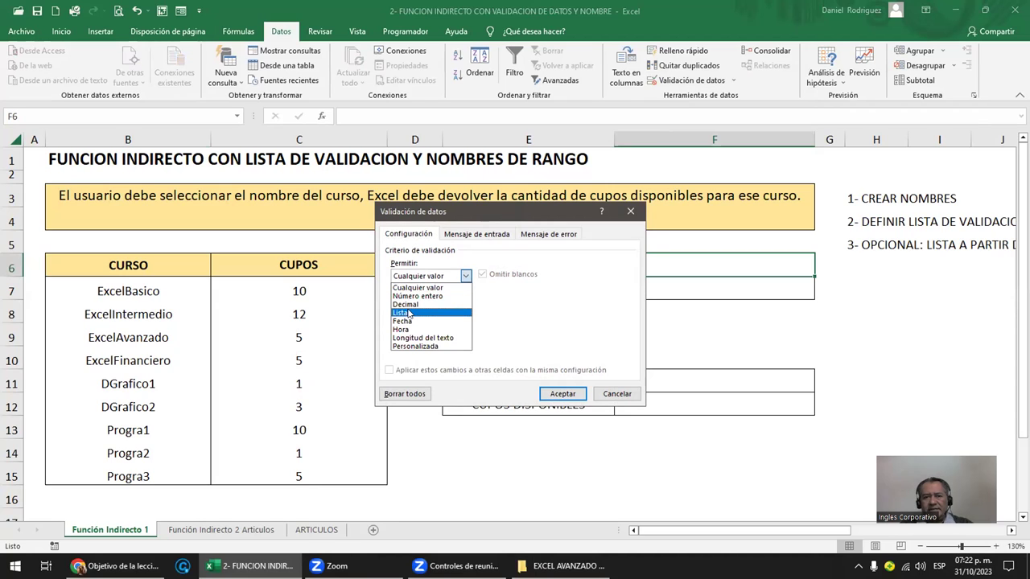
{"action": "left_click", "coordinate": [409, 314]}
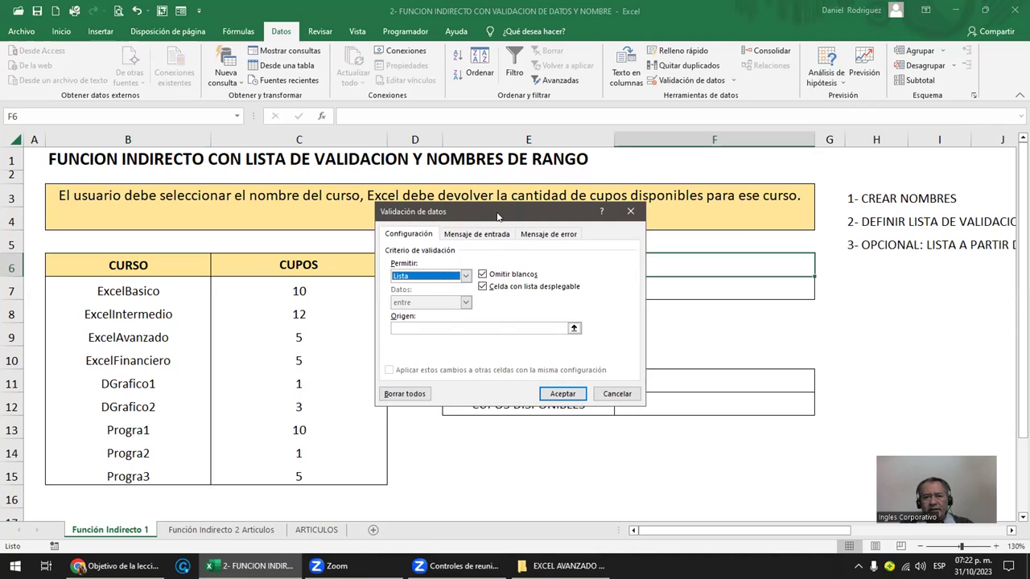
{"action": "left_click_drag", "start_coordinate": [492, 213], "coordinate": [599, 182]}
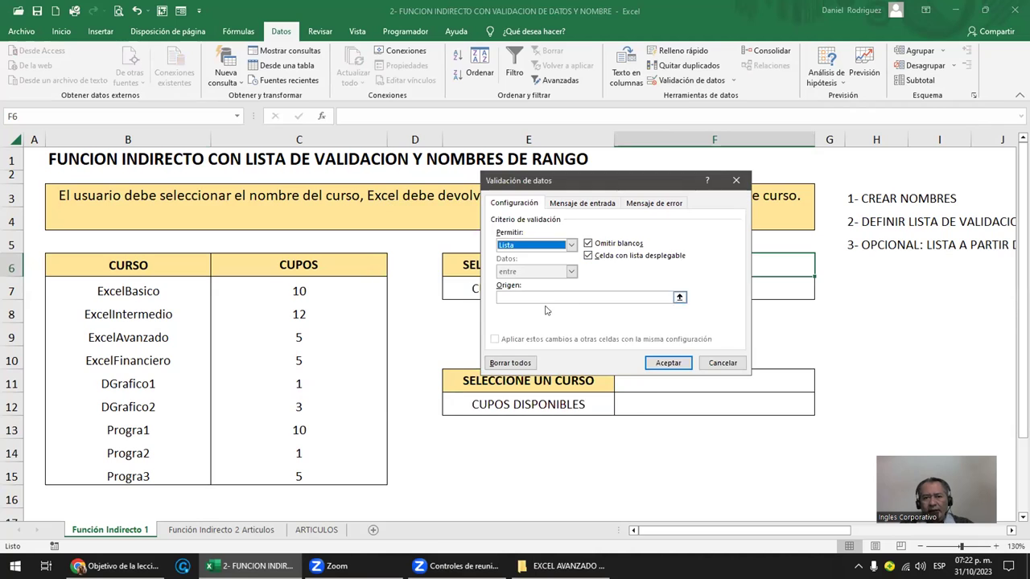
{"action": "left_click", "coordinate": [504, 297]}
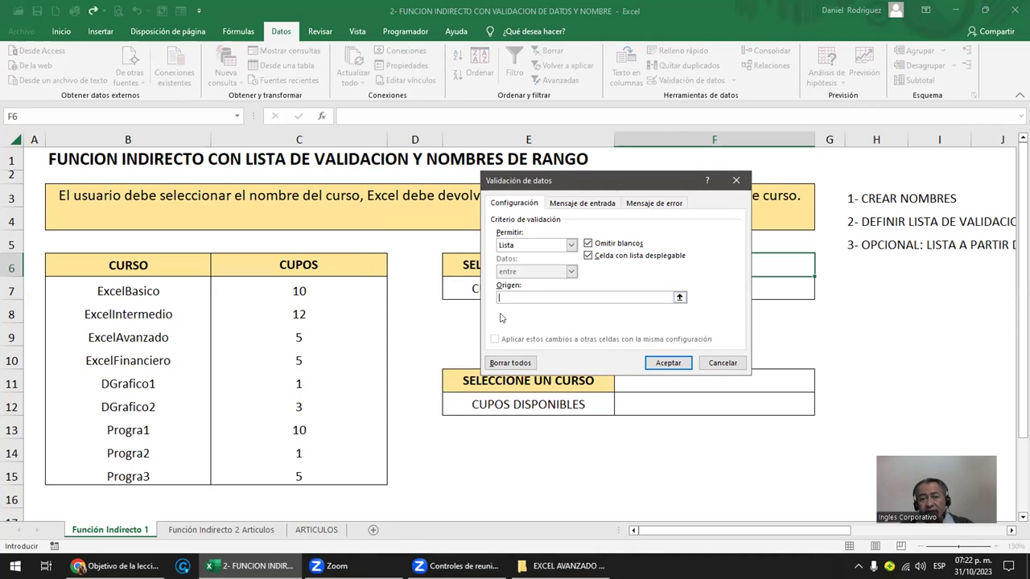
{"action": "left_click_drag", "start_coordinate": [137, 287], "coordinate": [129, 476]}
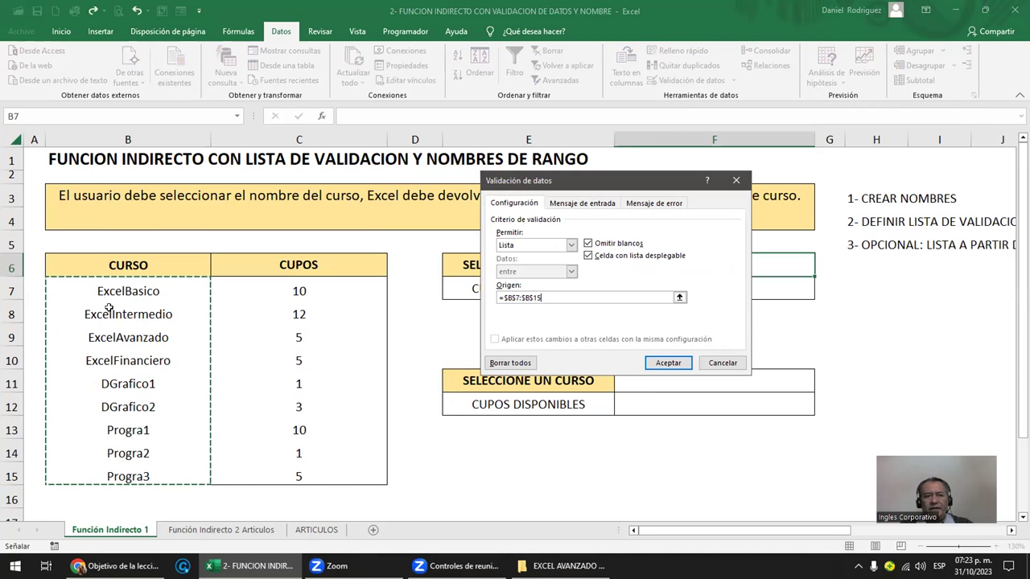
{"action": "left_click", "coordinate": [667, 363]}
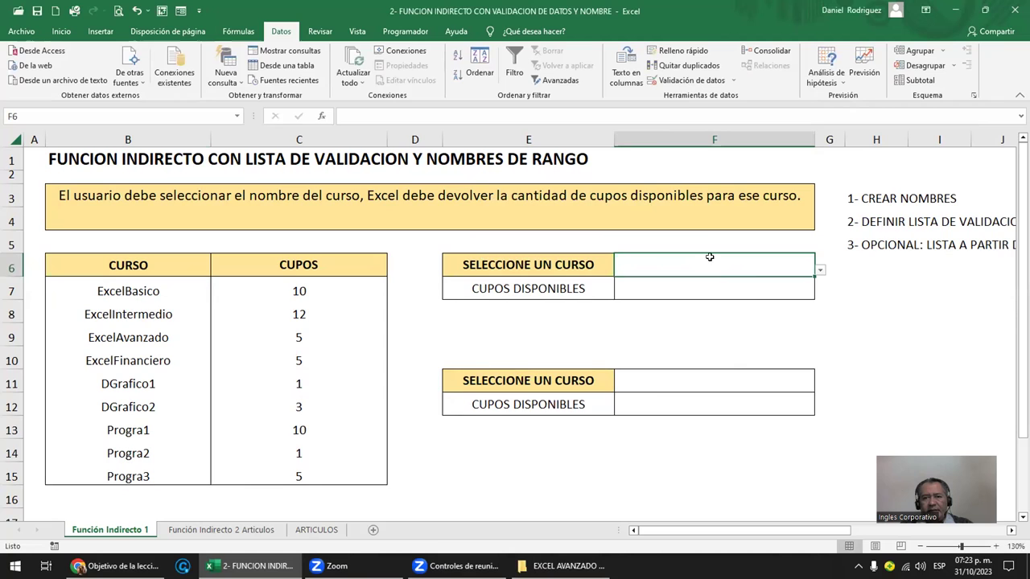
- Test F6's course dropdown and check B7's range name in the Name Box
{"action": "left_click", "coordinate": [819, 272]}
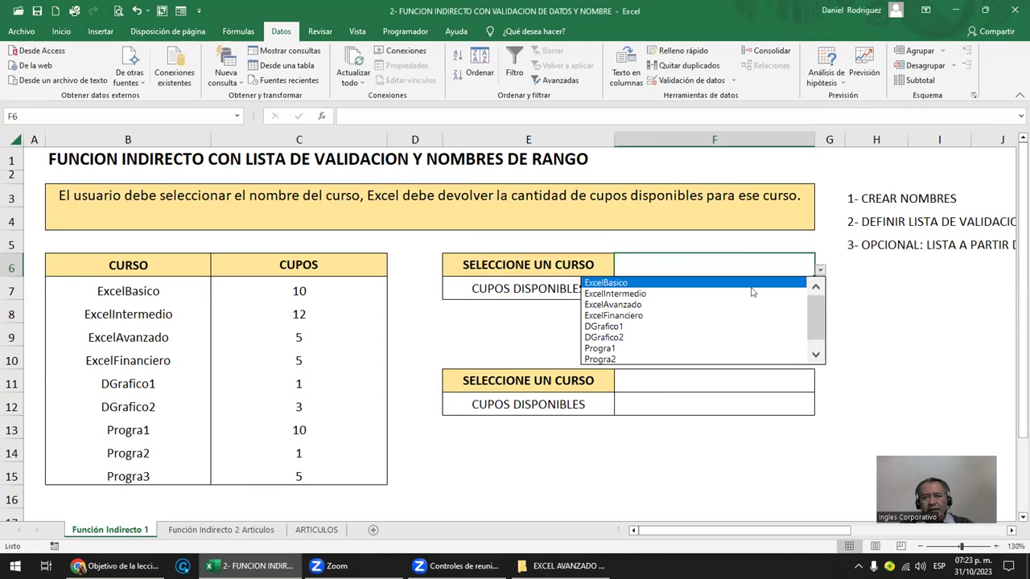
{"action": "key", "text": "Down"}
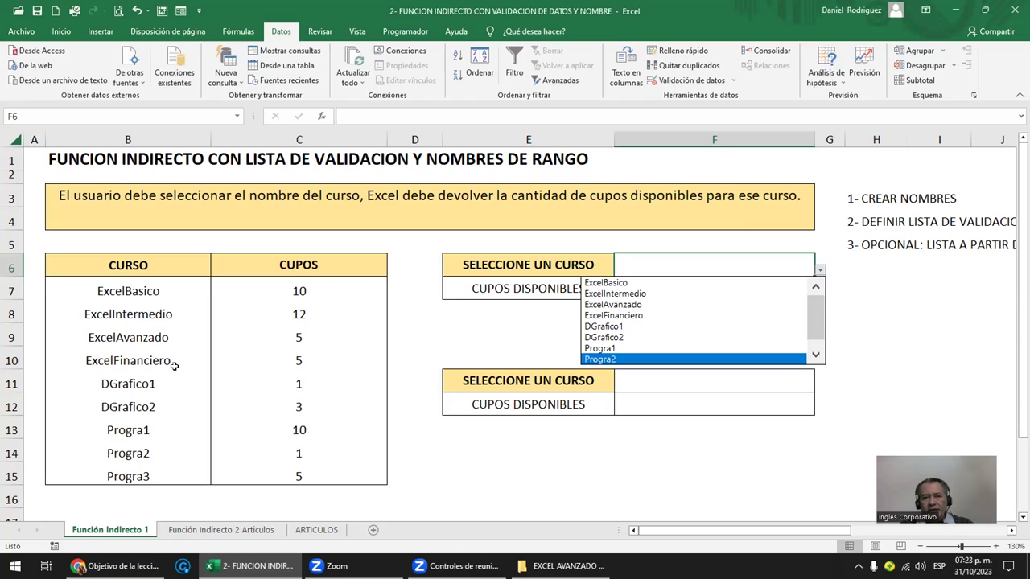
{"action": "left_click", "coordinate": [143, 292]}
{"action": "left_click", "coordinate": [141, 291]}
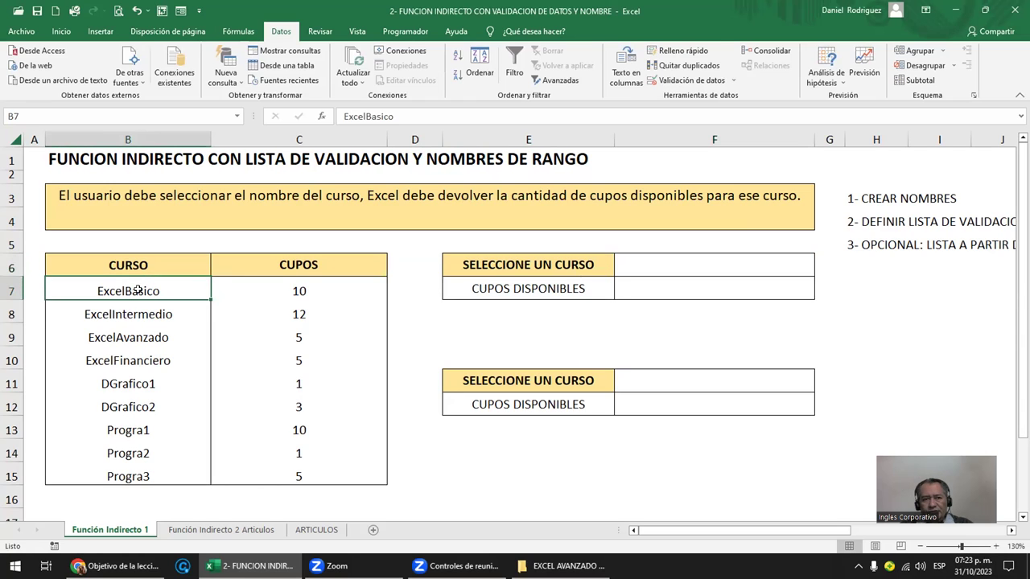
{"action": "left_click", "coordinate": [238, 116]}
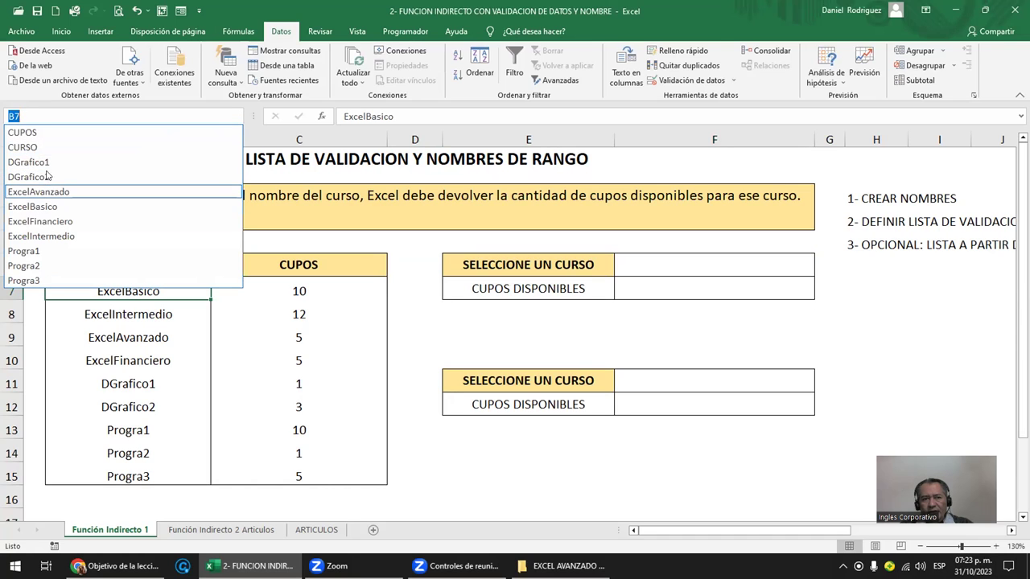
{"action": "key", "text": "Escape"}
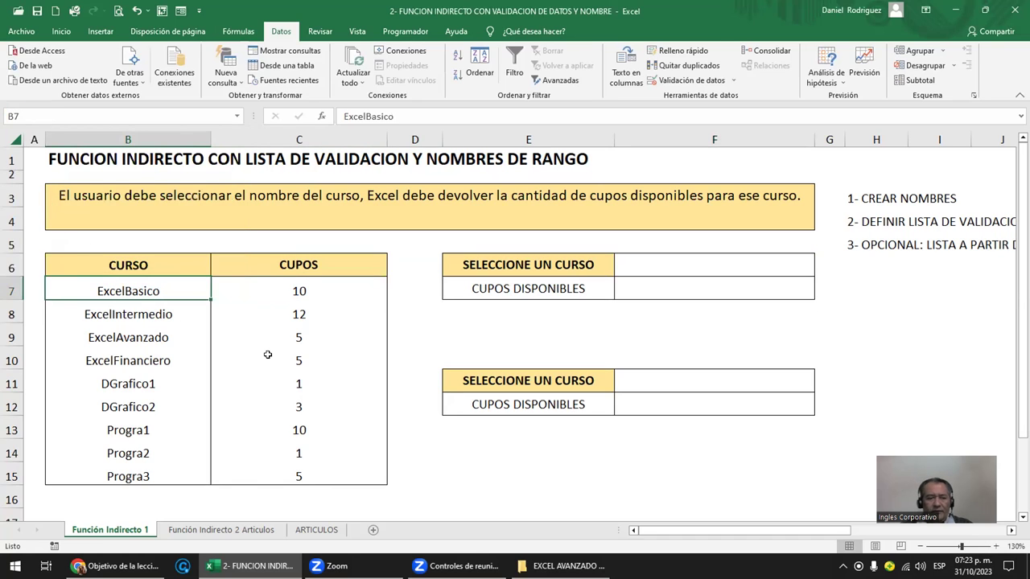
- Rename B7 and B8 to 'Excel Basico' and 'Excel Intermedio' by adding a space
{"action": "key", "text": "F2"}
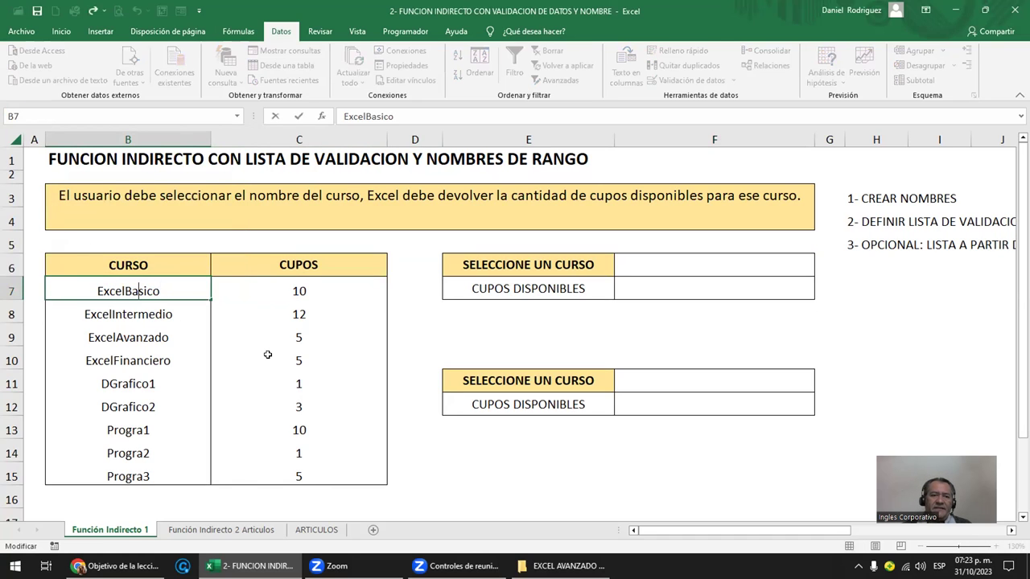
{"action": "key", "text": "Return"}
{"action": "key", "text": "F2"}
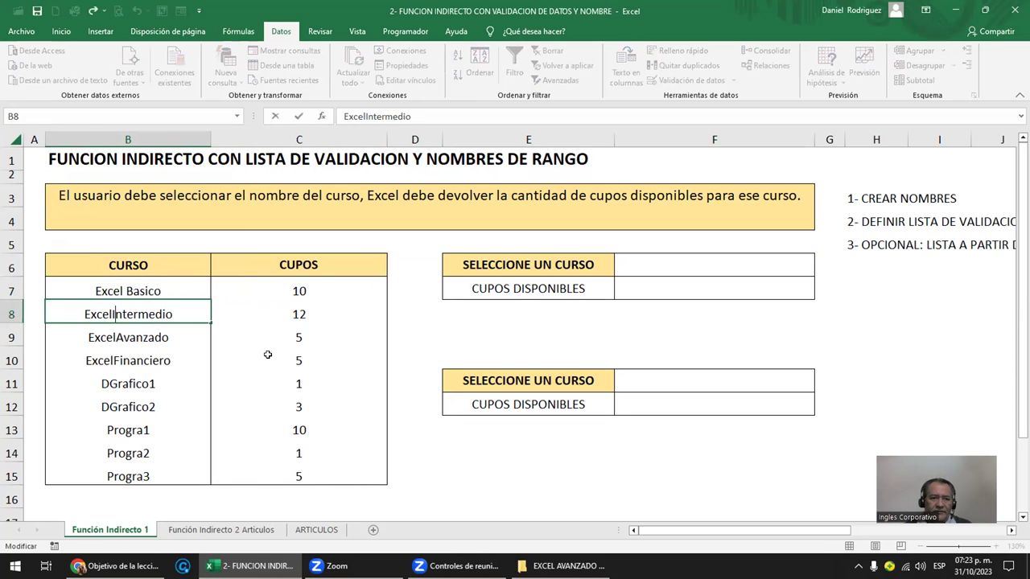
{"action": "key", "text": "Return"}
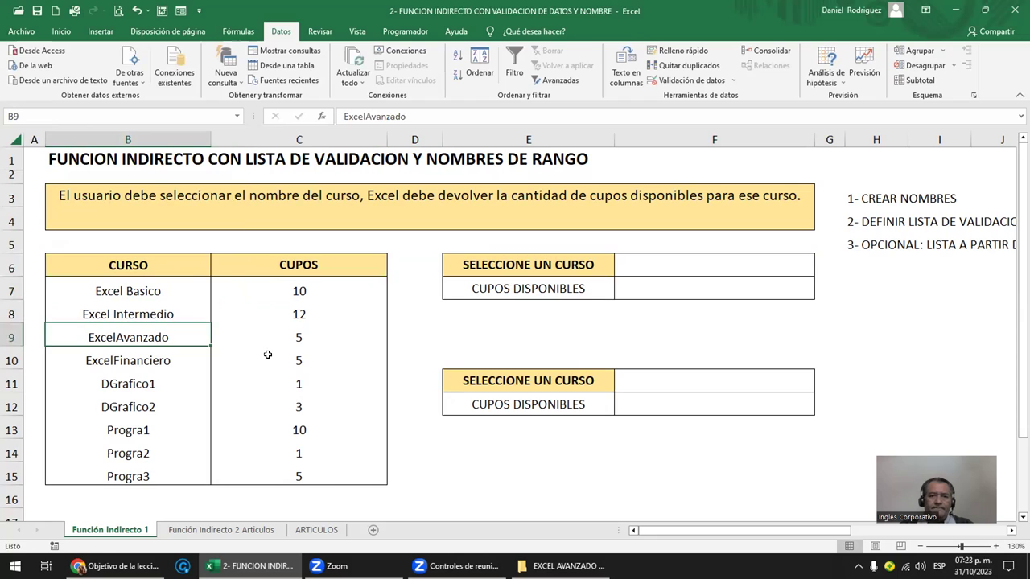
{"action": "left_click", "coordinate": [713, 257]}
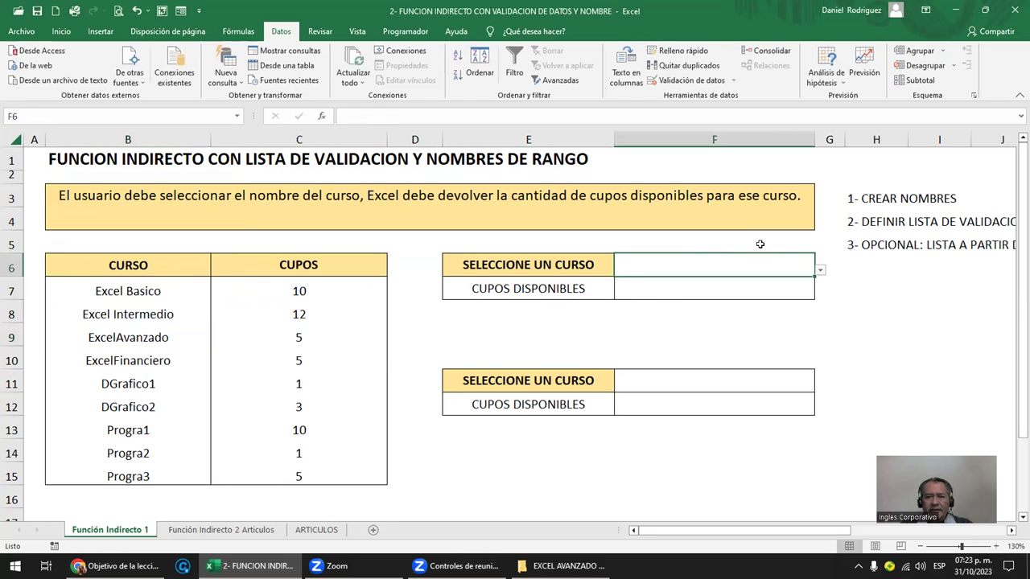
- Pick Excel Basico in F6 and jump to the ExcelBasico named range
{"action": "left_click", "coordinate": [819, 272]}
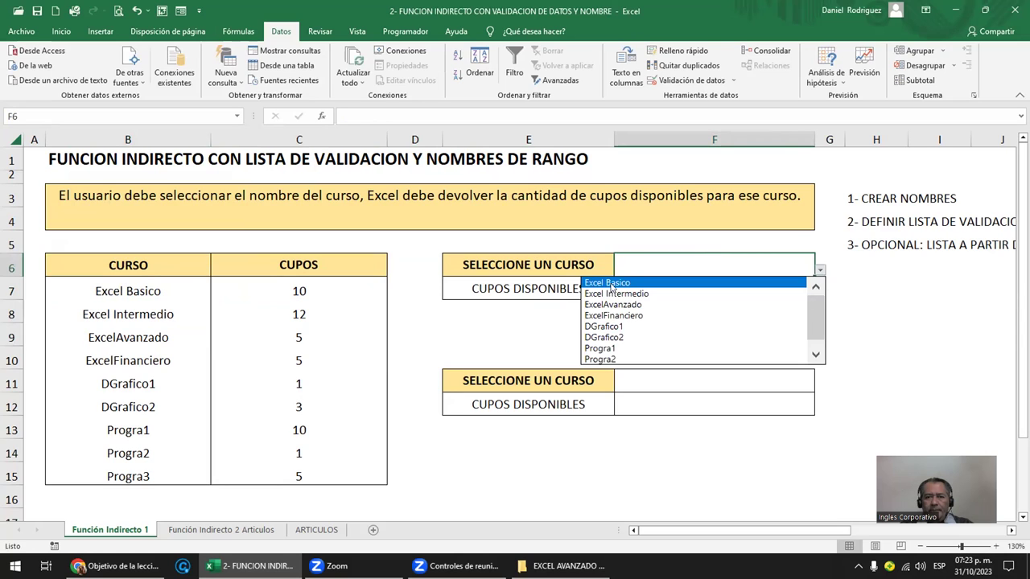
{"action": "left_click", "coordinate": [610, 284]}
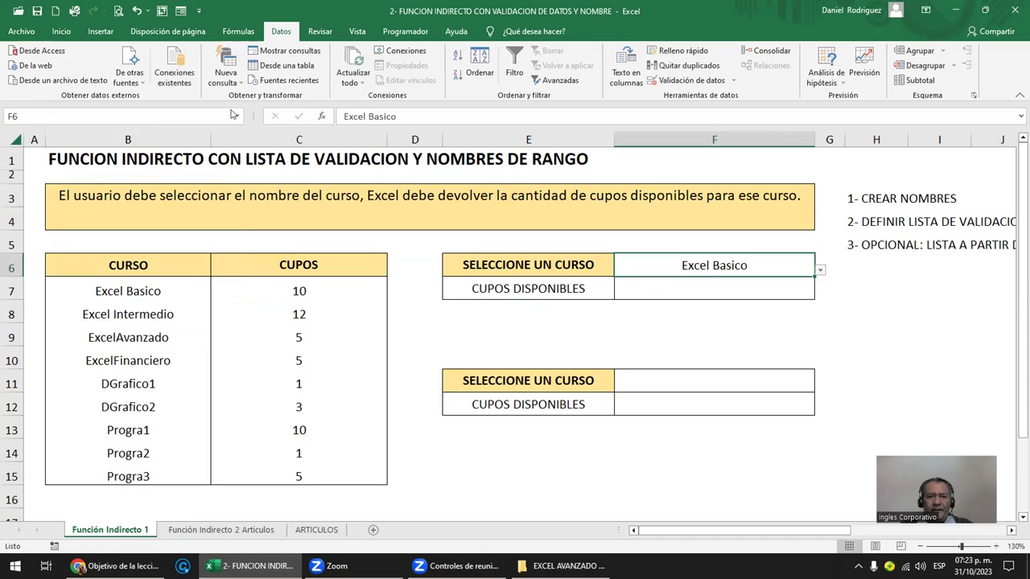
{"action": "left_click", "coordinate": [239, 116]}
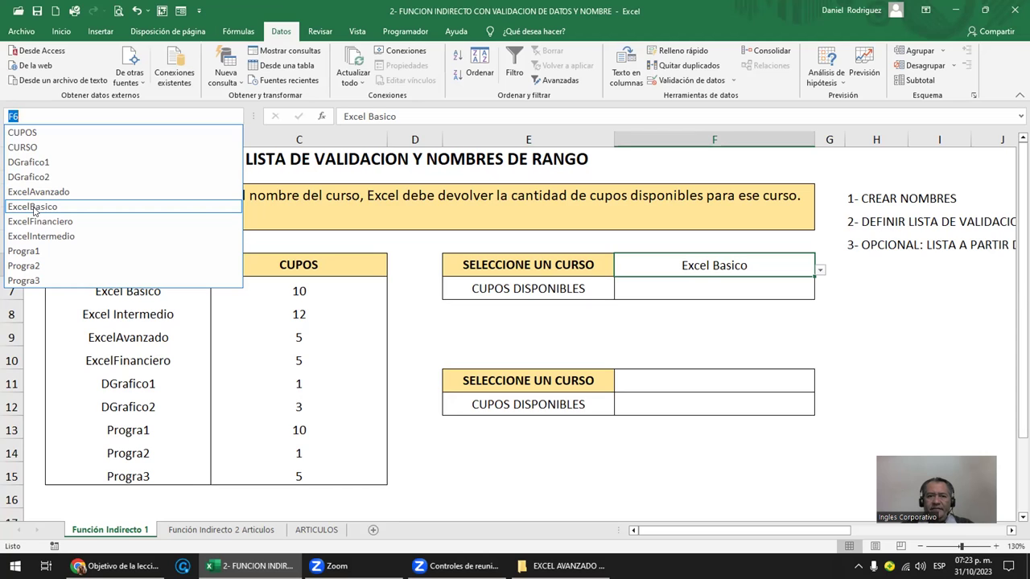
{"action": "left_click", "coordinate": [34, 210]}
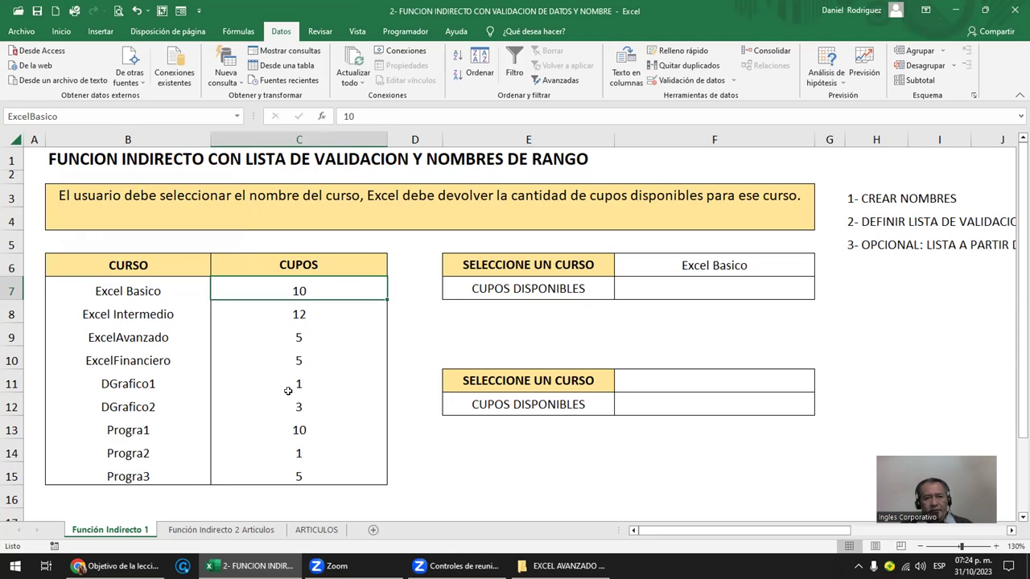
- Change B7 back to ExcelBasico by removing the space
{"action": "double_click", "coordinate": [131, 288]}
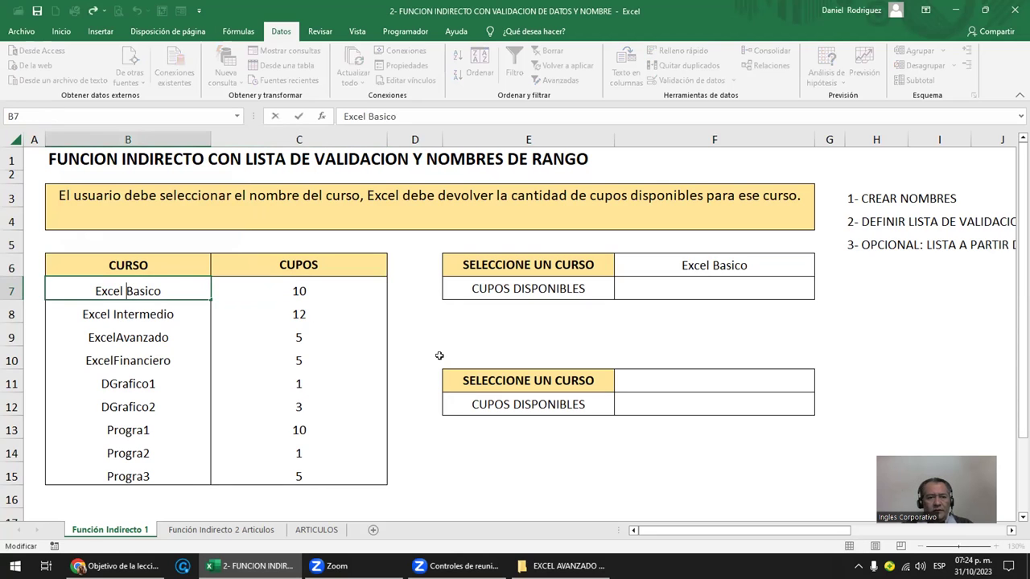
{"action": "key", "text": "BackSpace"}
{"action": "key", "text": "Return"}
{"action": "key", "text": "Up"}
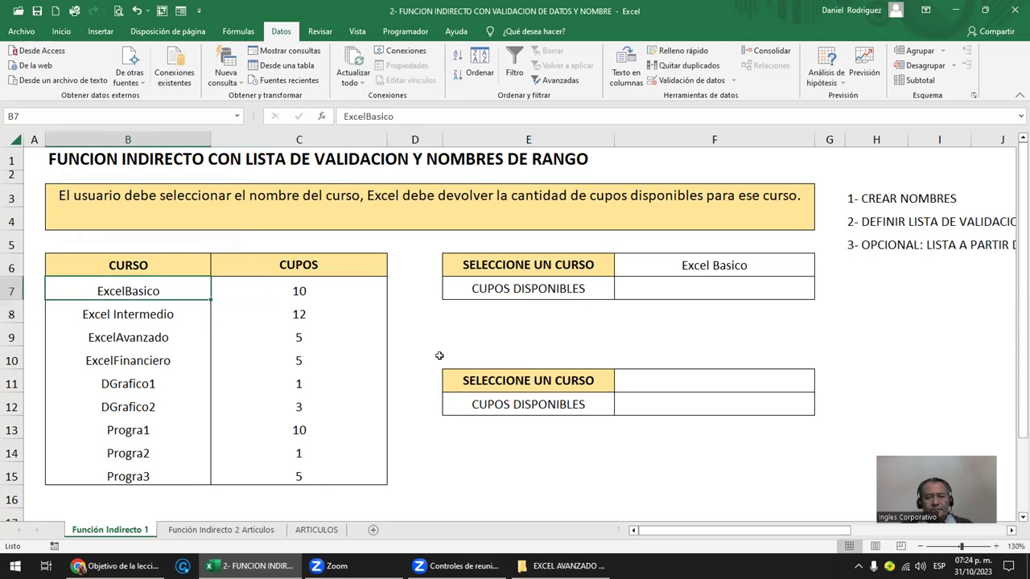
{"action": "left_click", "coordinate": [735, 267]}
- Scroll F6's course list and pick Progra3, then select the seats cell F7
{"action": "left_click", "coordinate": [819, 271]}
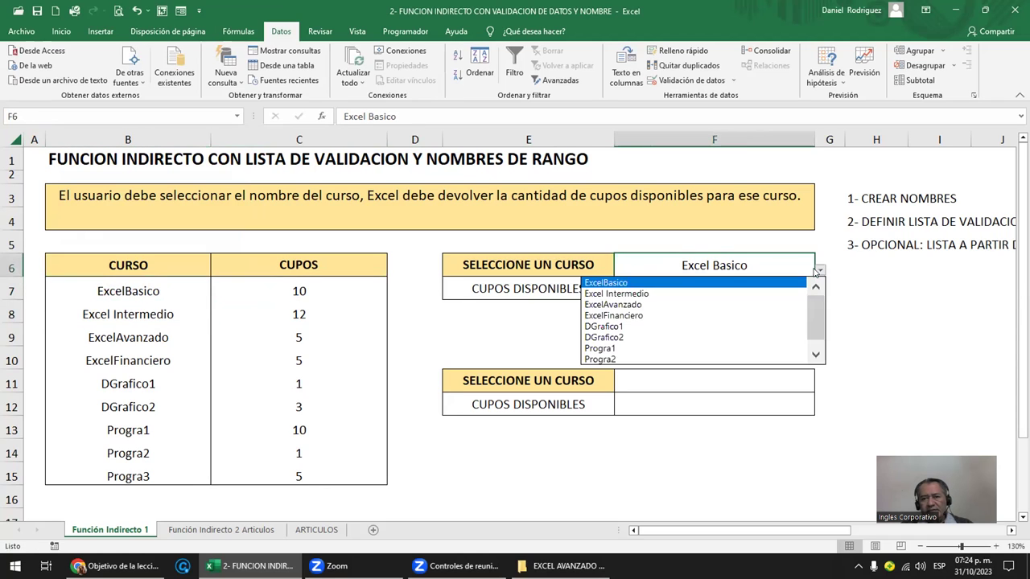
{"action": "left_click", "coordinate": [653, 282]}
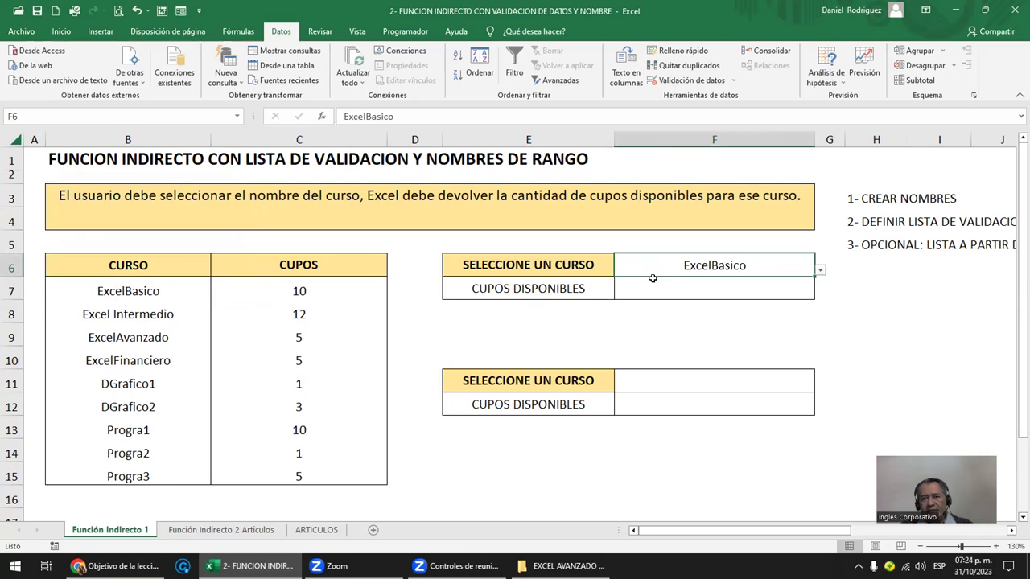
{"action": "left_click", "coordinate": [694, 289]}
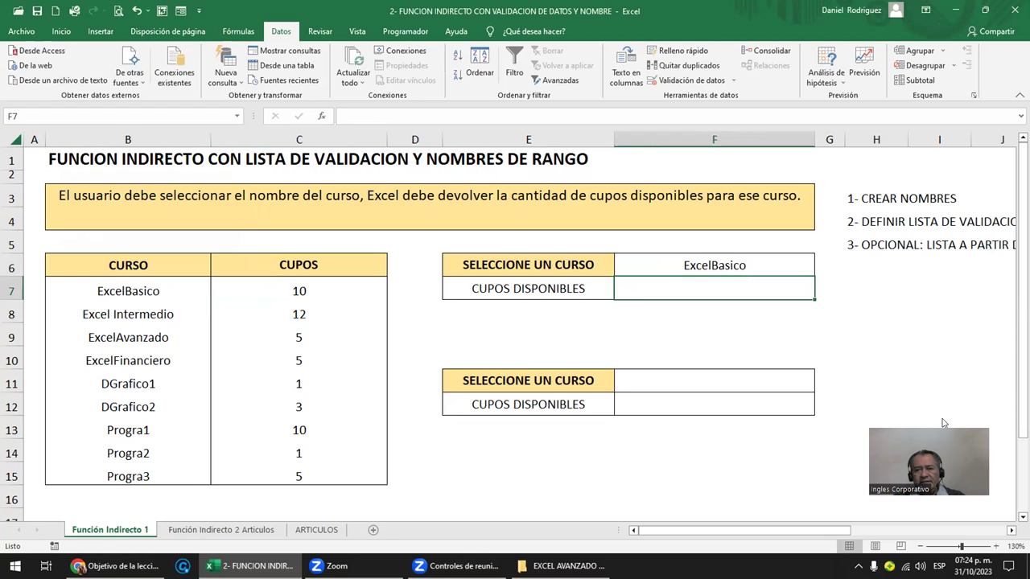
{"action": "left_click", "coordinate": [804, 271]}
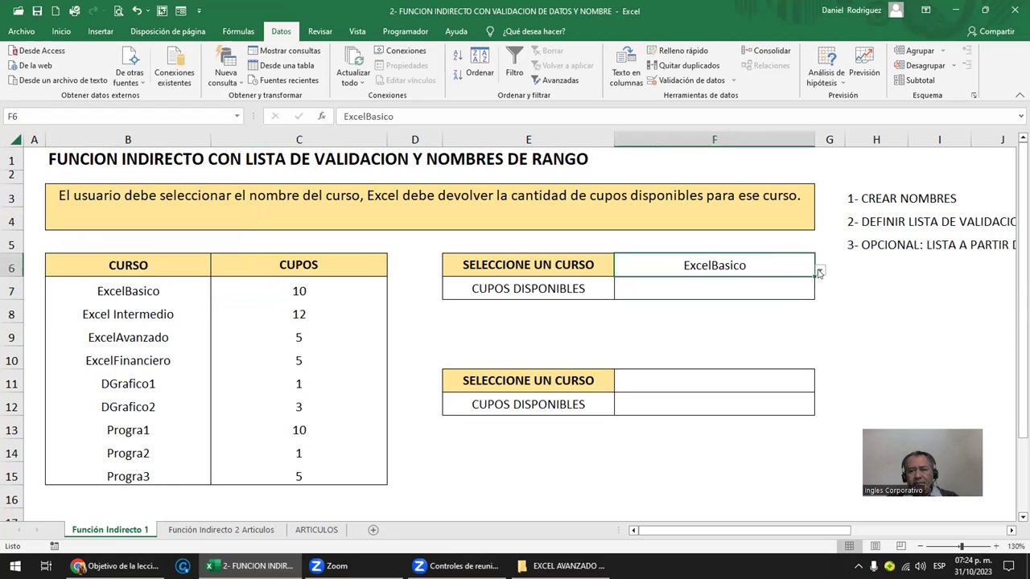
{"action": "left_click", "coordinate": [819, 271]}
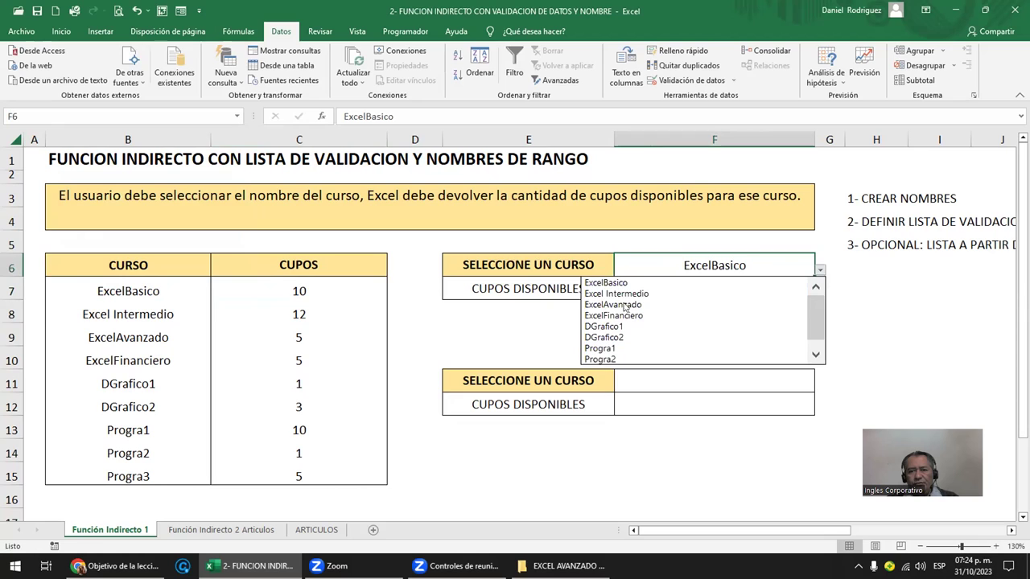
{"action": "scroll", "coordinate": [814, 306], "scroll_direction": "down", "scroll_amount": 1}
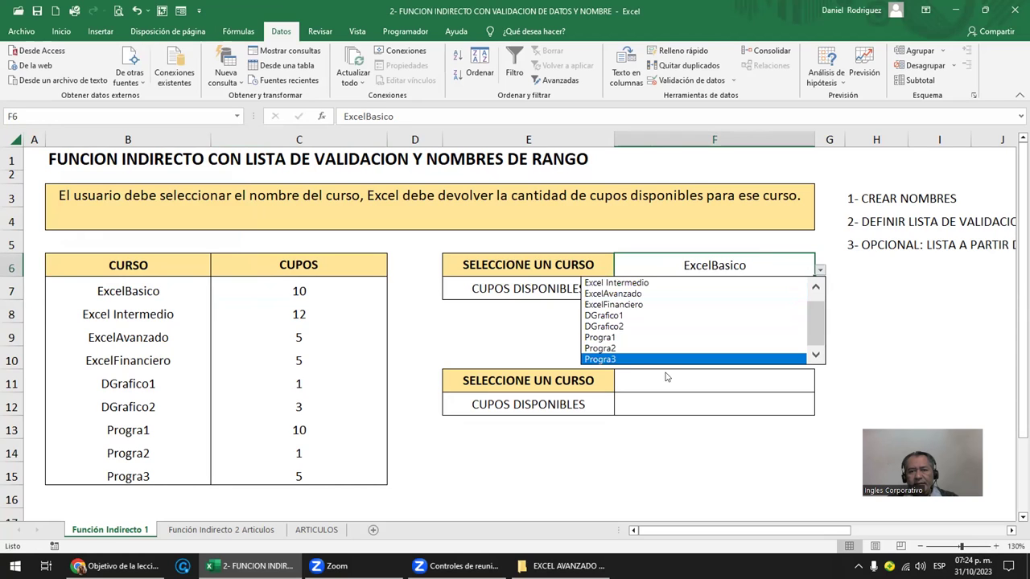
{"action": "left_click", "coordinate": [635, 359]}
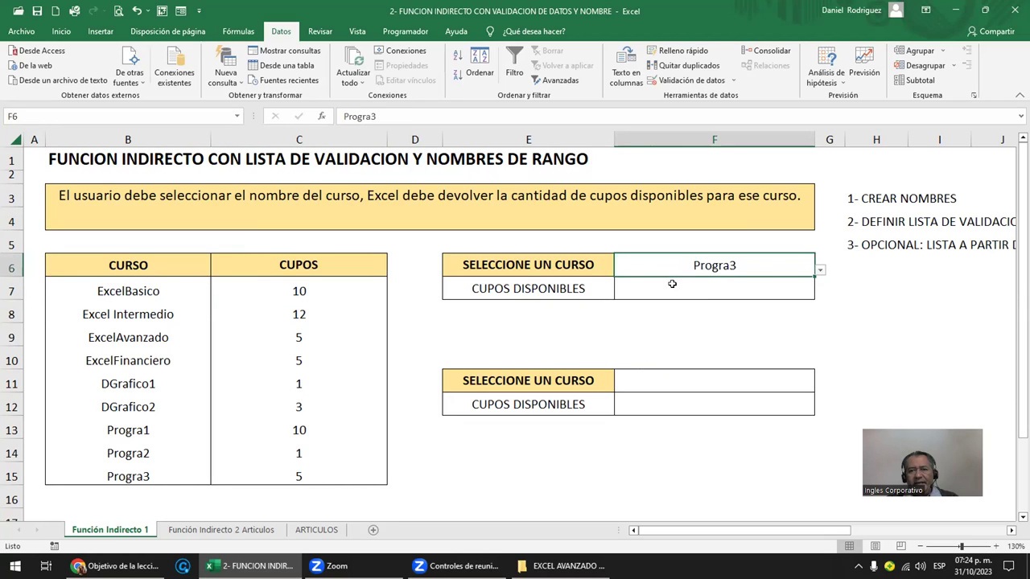
{"action": "left_click", "coordinate": [581, 293]}
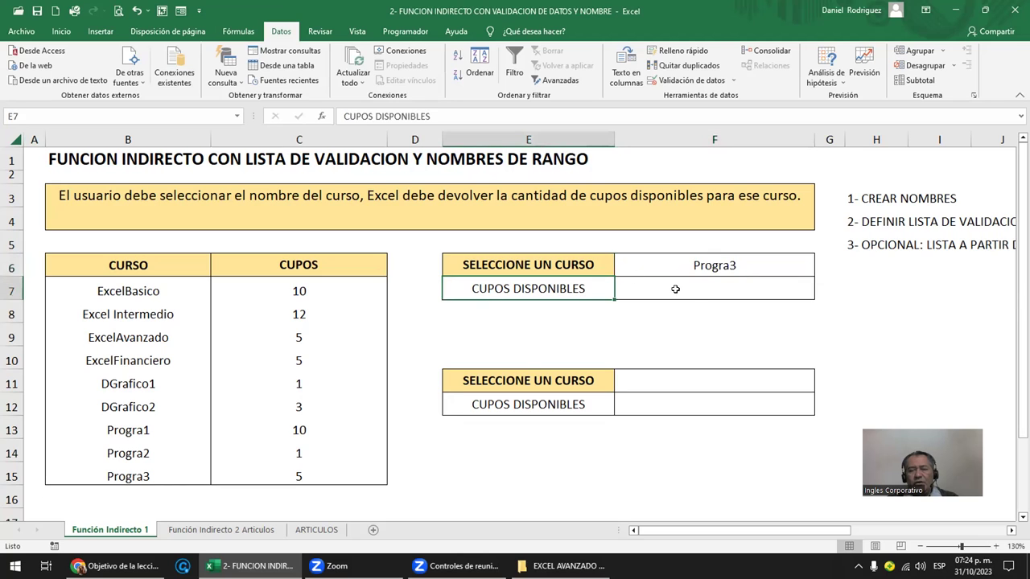
{"action": "left_click", "coordinate": [702, 292]}
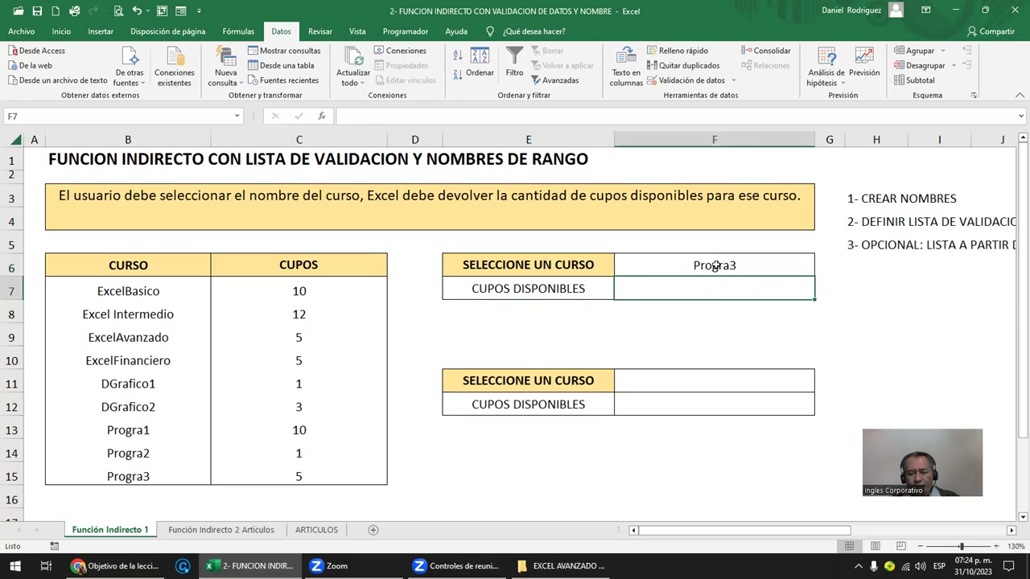
- Try =INDICE(F6) in F7, then discard it after the too-few-arguments warning
{"action": "type", "text": "=I"}
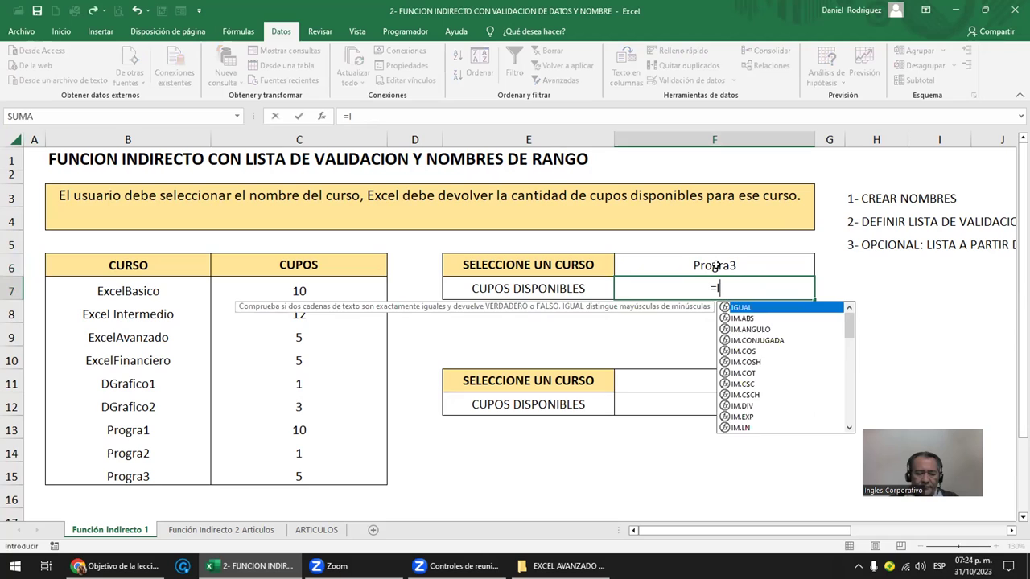
{"action": "type", "text": "N"}
{"action": "key", "text": "Tab"}
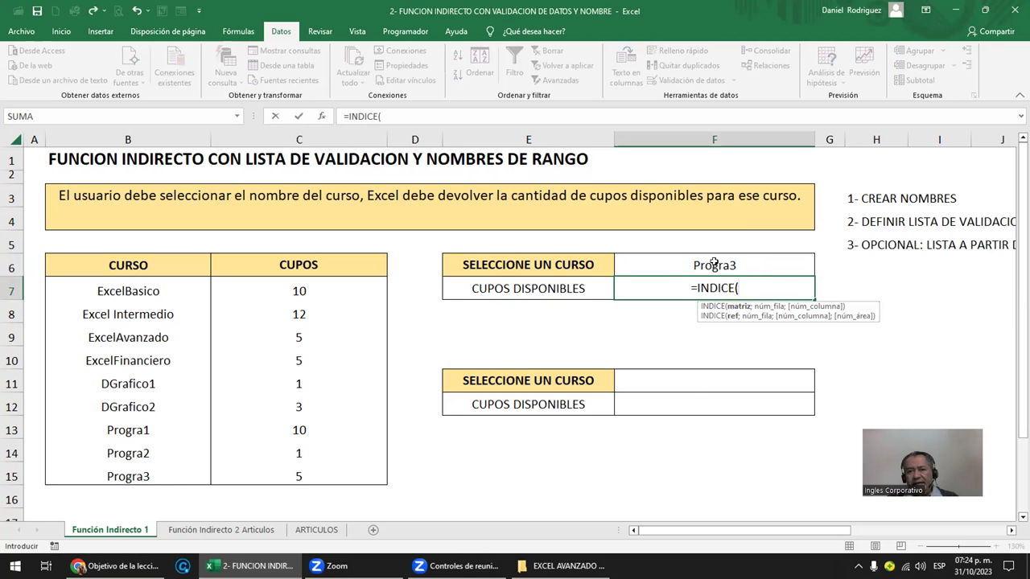
{"action": "left_click", "coordinate": [718, 263]}
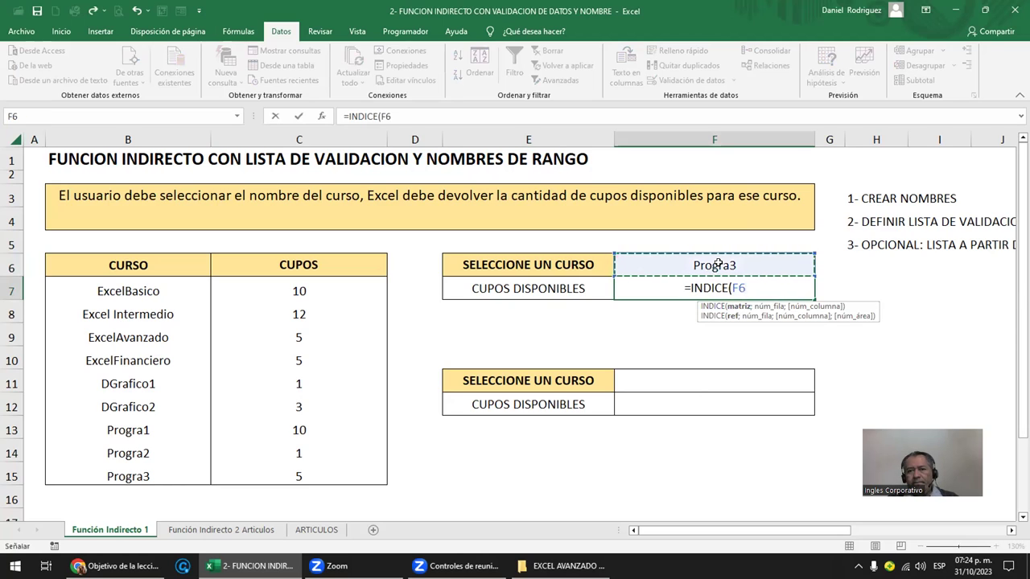
{"action": "type", "text": ")"}
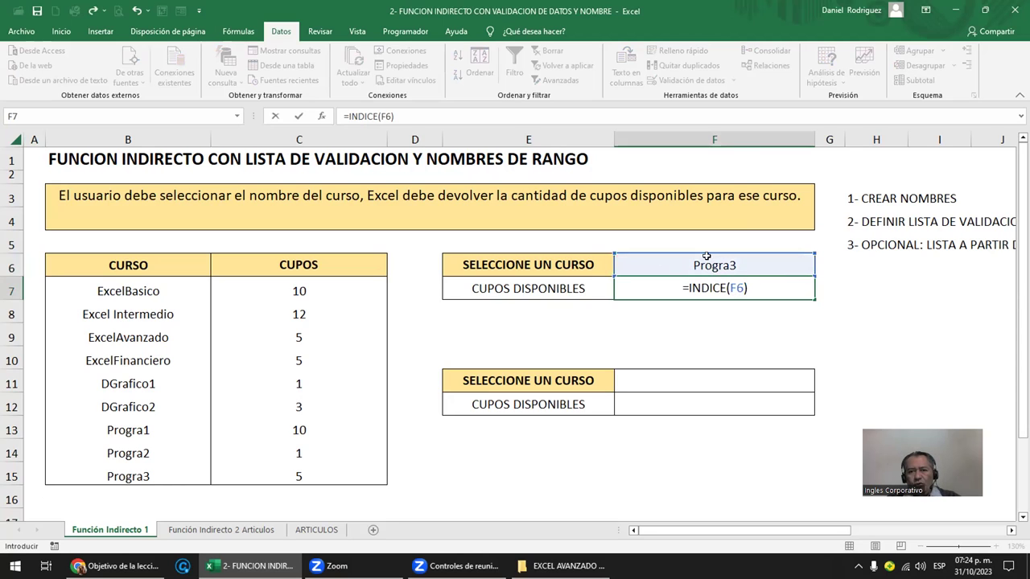
{"action": "key", "text": "Return"}
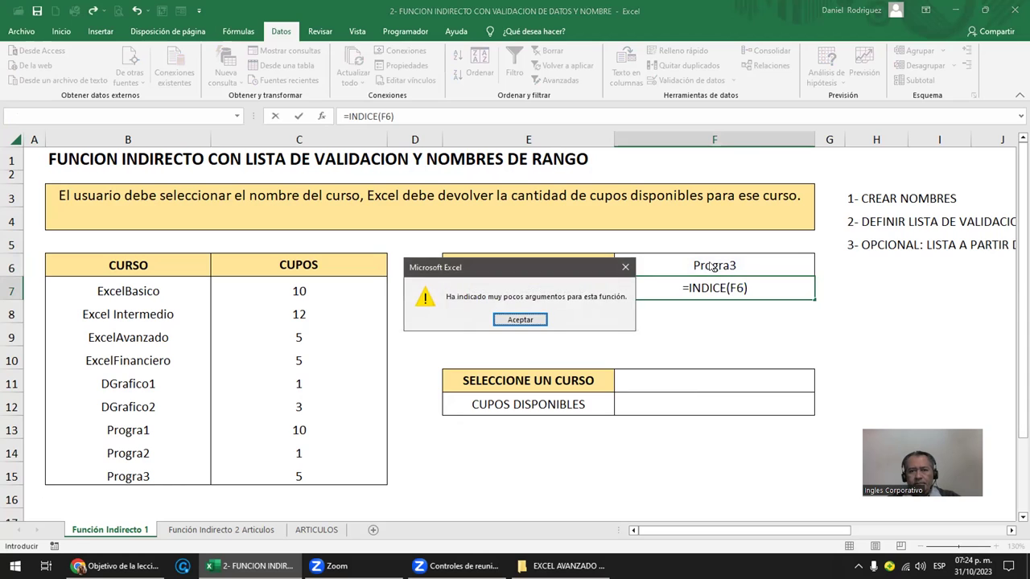
{"action": "key", "text": "Return"}
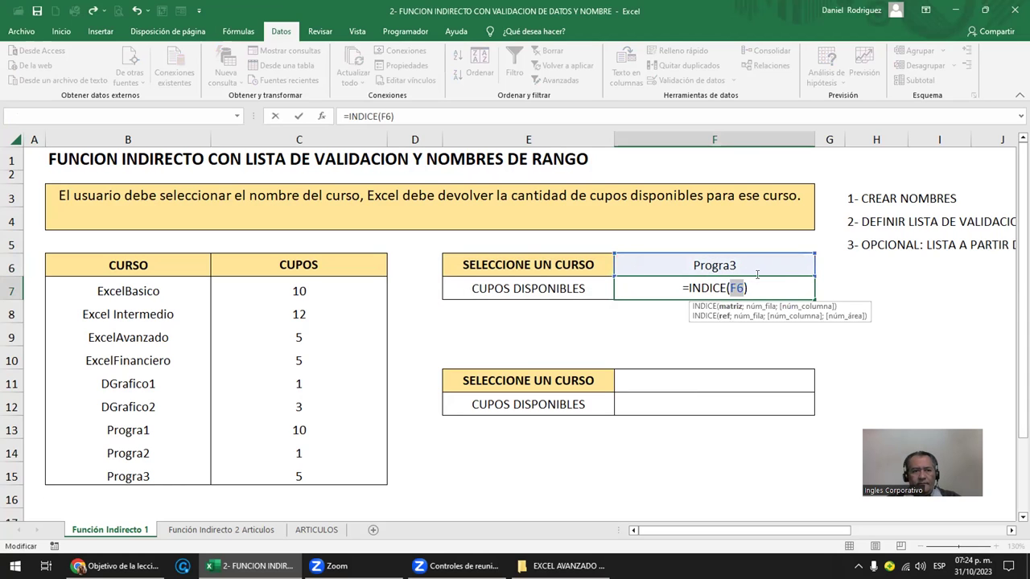
{"action": "key", "text": "Escape"}
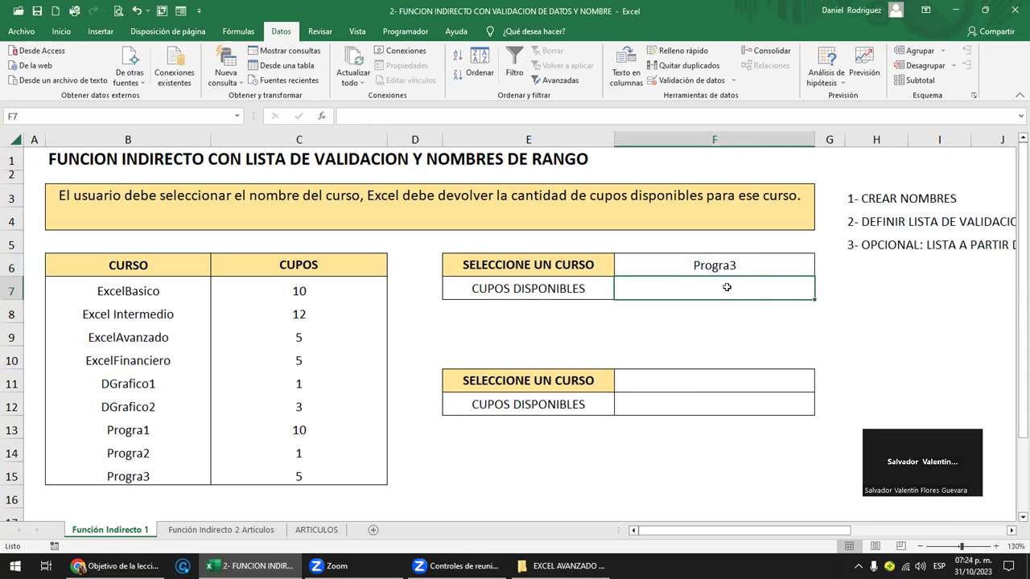
- Enter =INDIRECTO(F6) in F7, returning 5 seats for Progra3
{"action": "double_click", "coordinate": [725, 287]}
{"action": "type", "text": "=IN"}
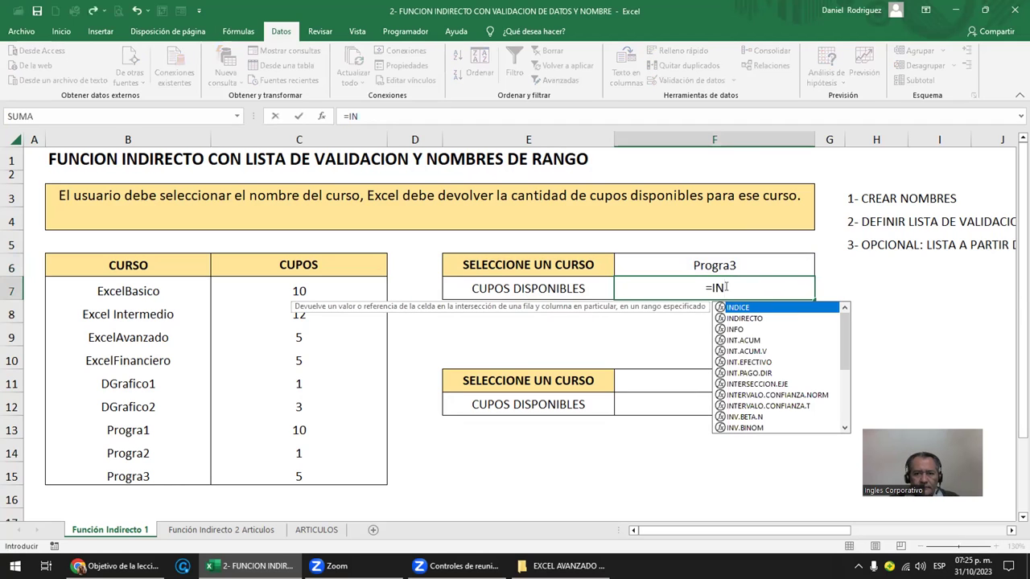
{"action": "key", "text": "Down"}
{"action": "key", "text": "Tab"}
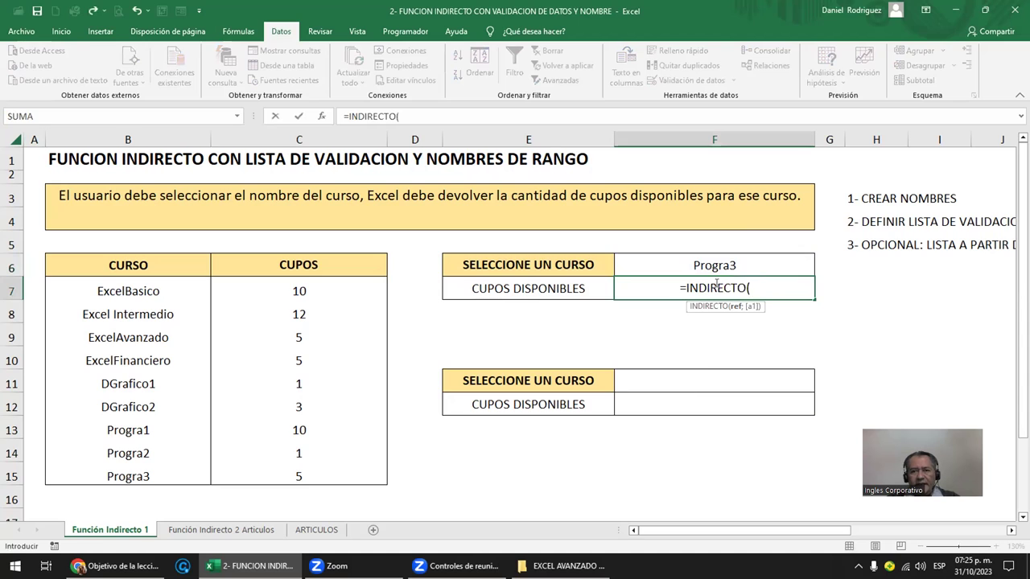
{"action": "left_click", "coordinate": [728, 264]}
{"action": "type", "text": ")"}
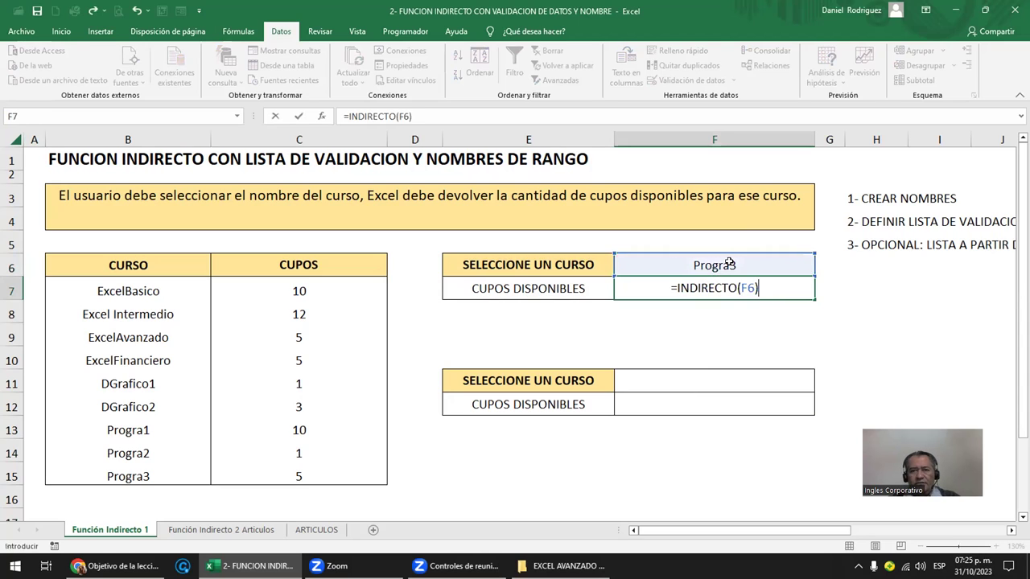
{"action": "key", "text": "Return"}
{"action": "key", "text": "Up"}
{"action": "key", "text": "Up"}
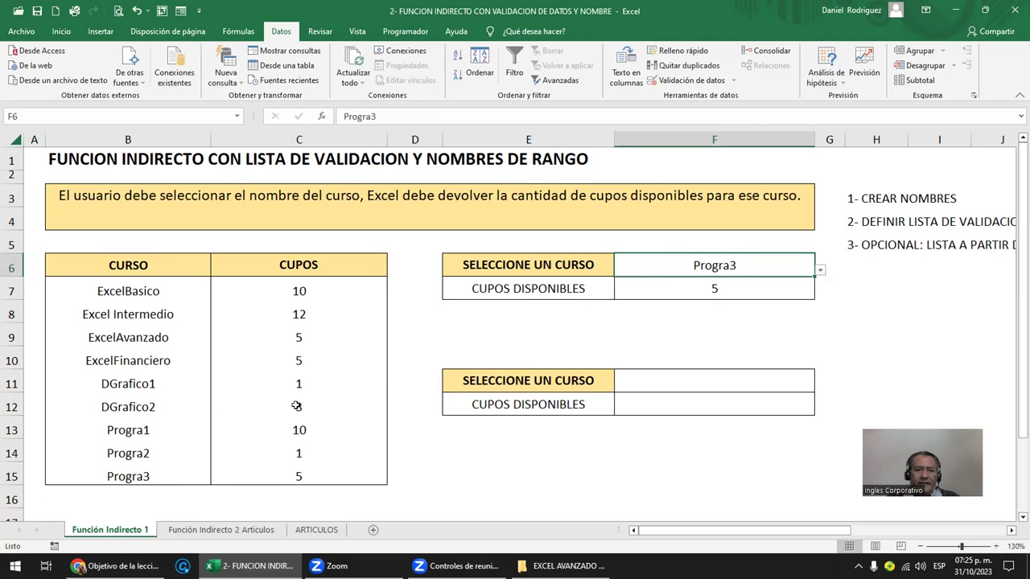
- Confirm via the Name Box that the name Progra3 refers to C15 holding 5 seats
{"action": "left_click", "coordinate": [133, 470]}
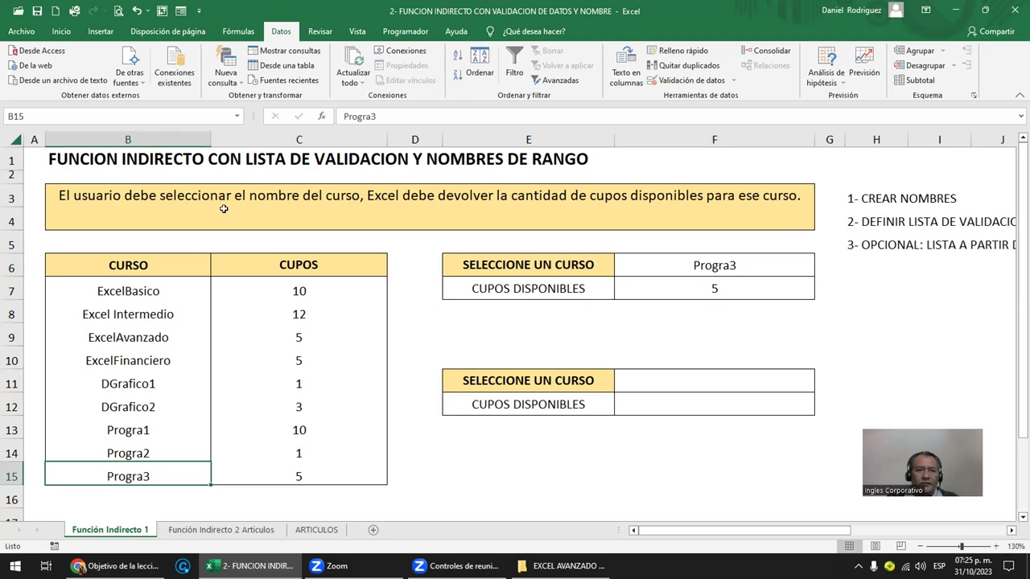
{"action": "left_click", "coordinate": [237, 117]}
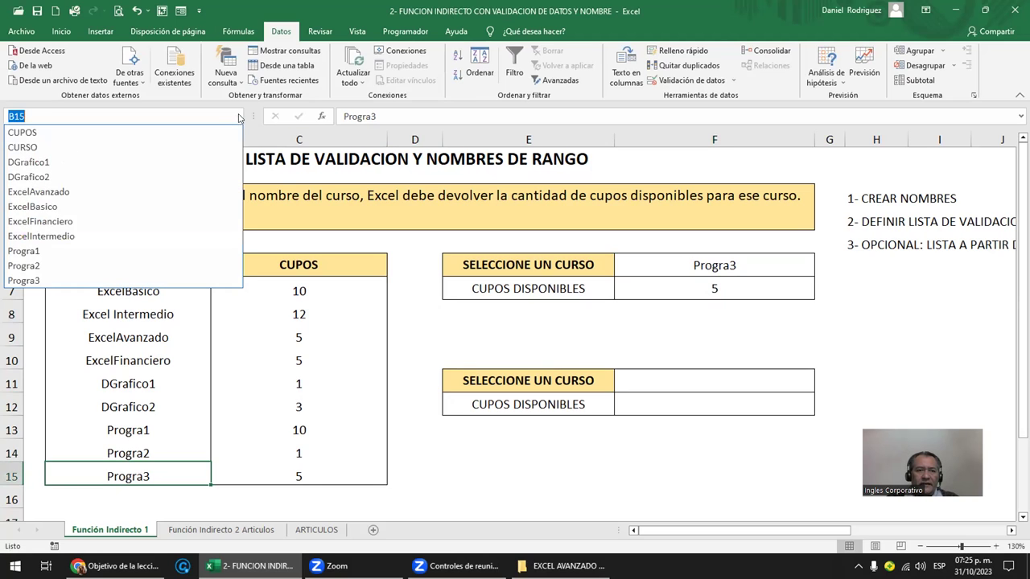
{"action": "left_click", "coordinate": [49, 277]}
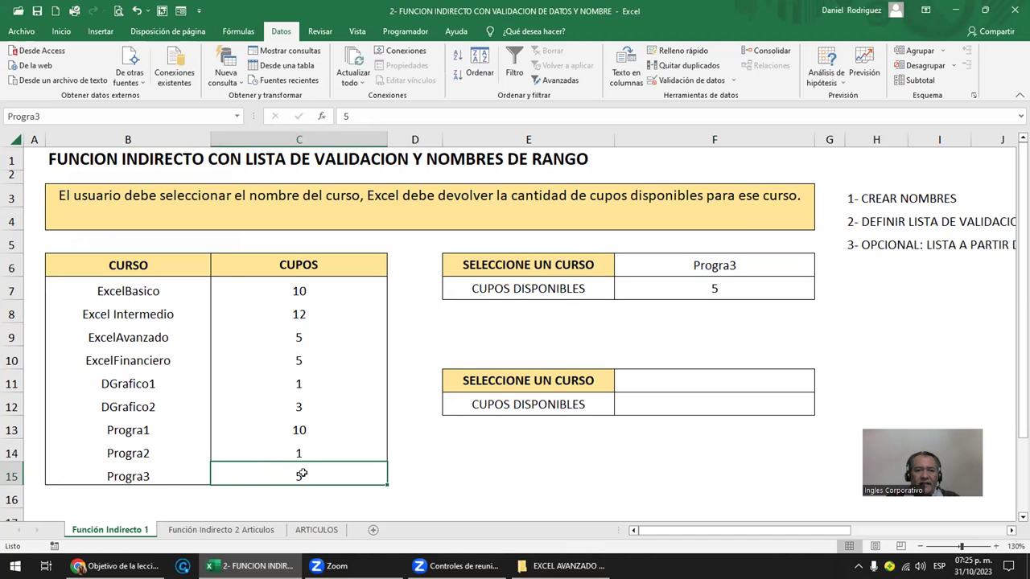
{"action": "left_click", "coordinate": [140, 475]}
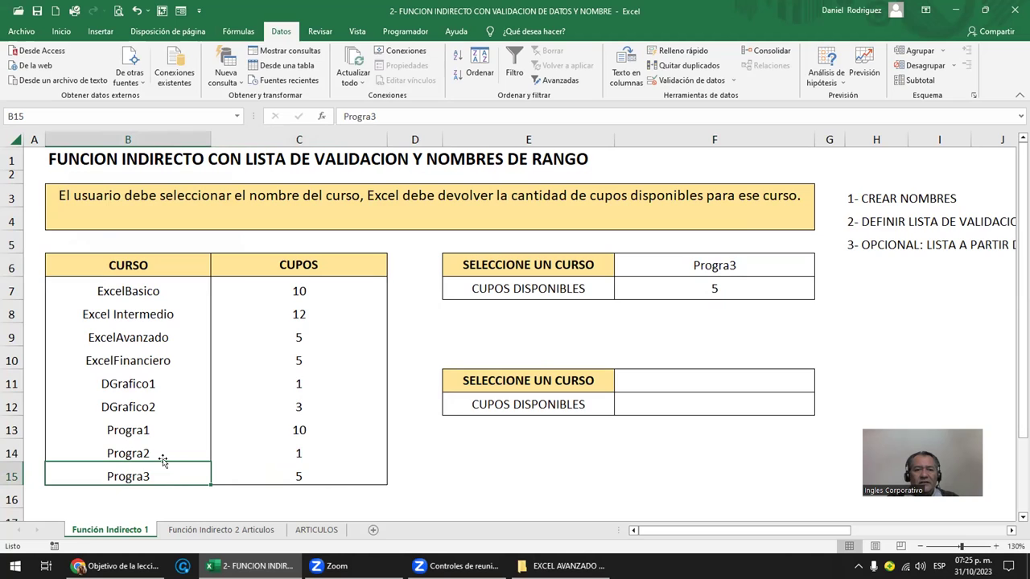
{"action": "left_click", "coordinate": [289, 474]}
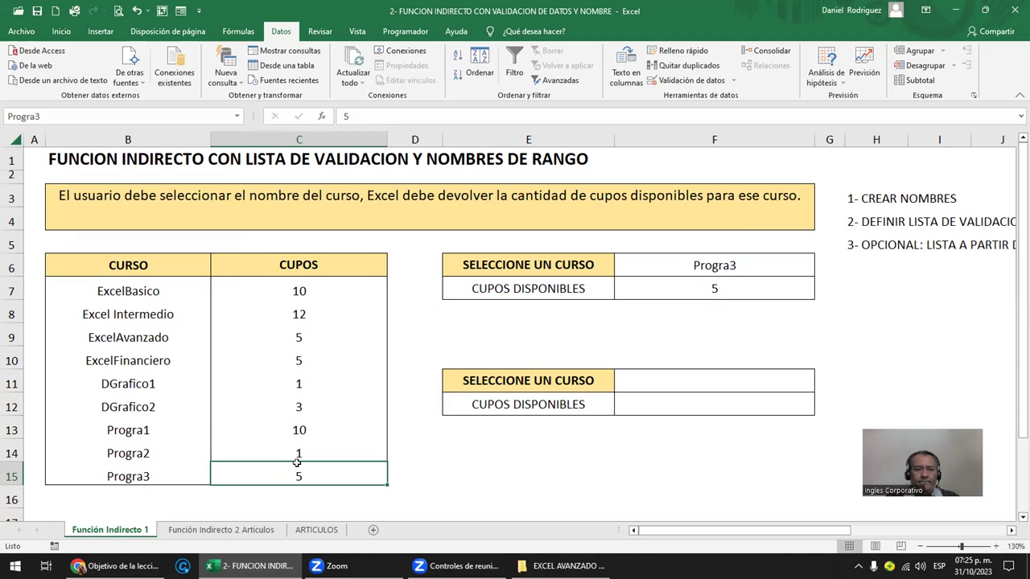
{"action": "left_click", "coordinate": [756, 264]}
{"action": "left_click", "coordinate": [820, 270]}
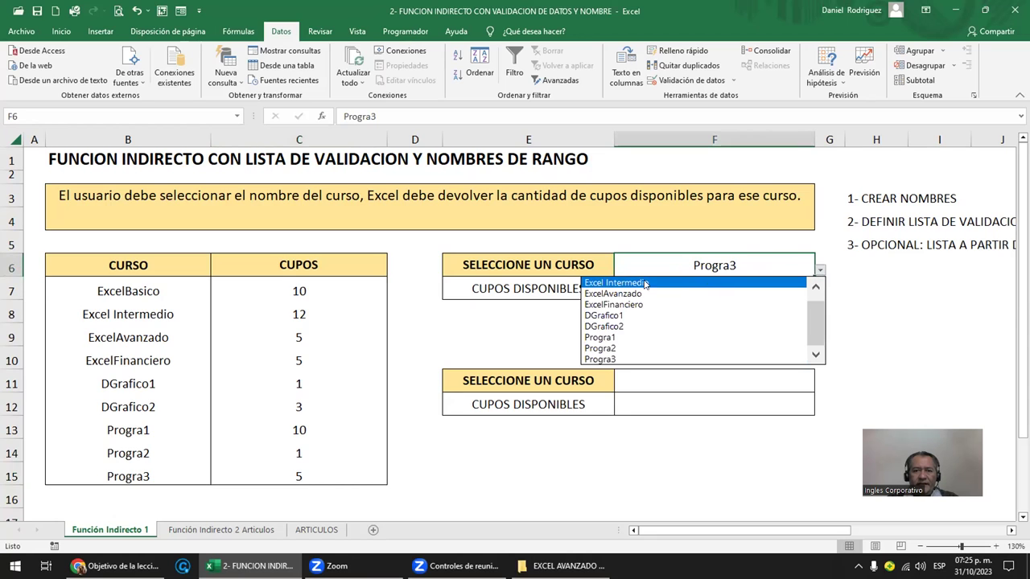
{"action": "left_click", "coordinate": [616, 282]}
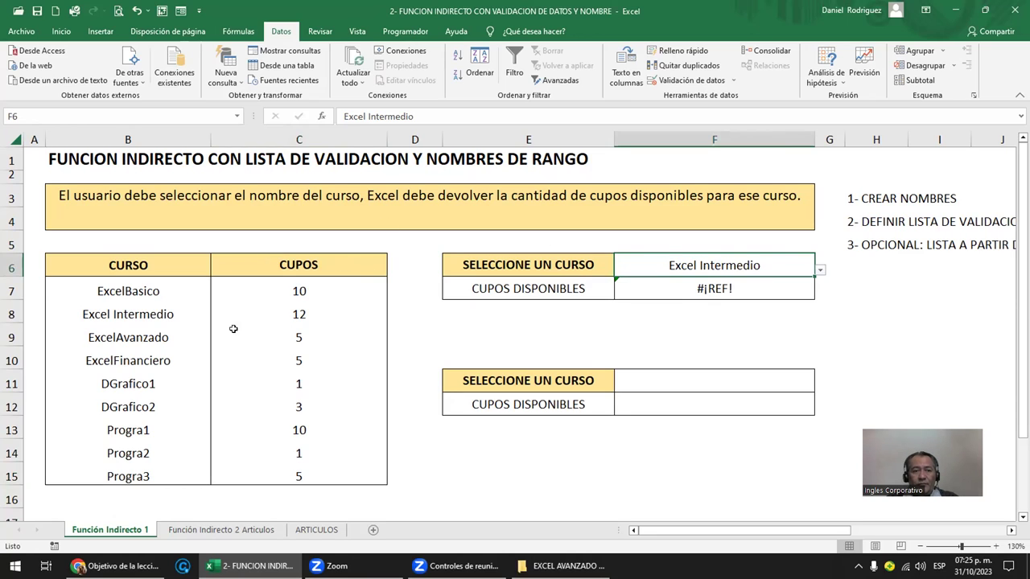
{"action": "left_click", "coordinate": [108, 316]}
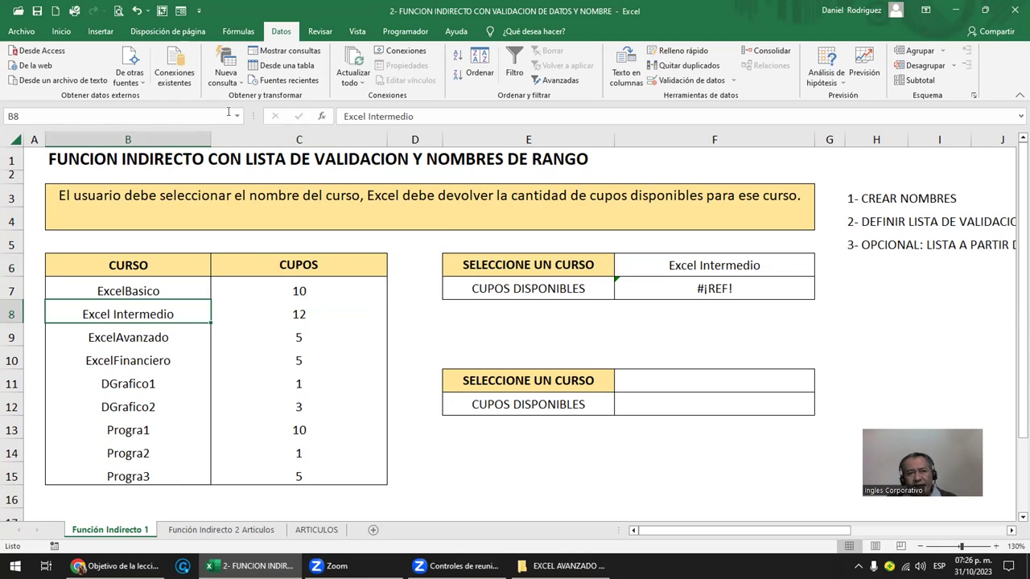
{"action": "left_click", "coordinate": [238, 116]}
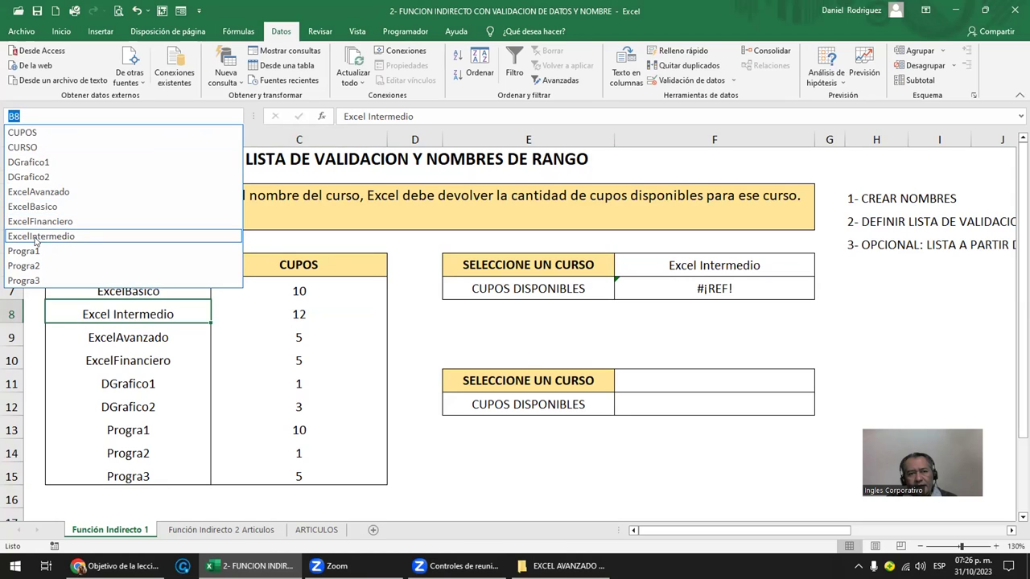
{"action": "left_click", "coordinate": [122, 313]}
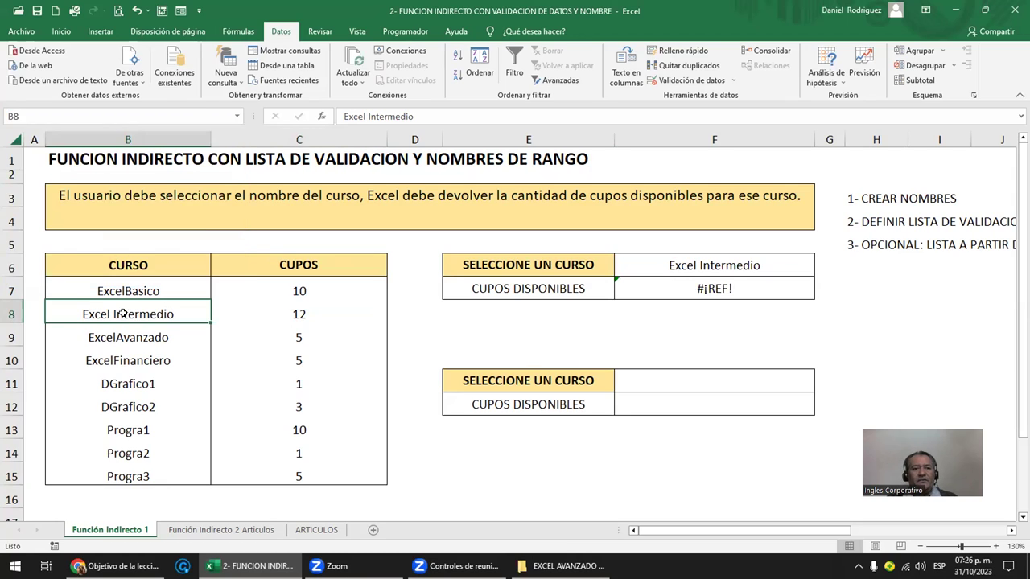
- Edit B7, then choose Exce lBasico in F6 and inspect F7's INDIRECTO result
{"action": "left_click_drag", "start_coordinate": [125, 299], "coordinate": [121, 477]}
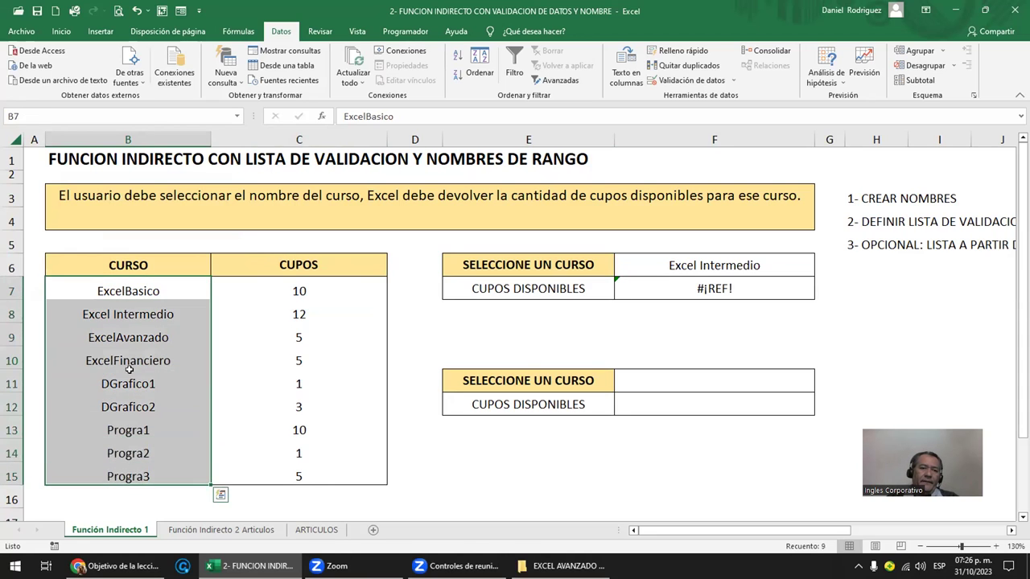
{"action": "double_click", "coordinate": [132, 291]}
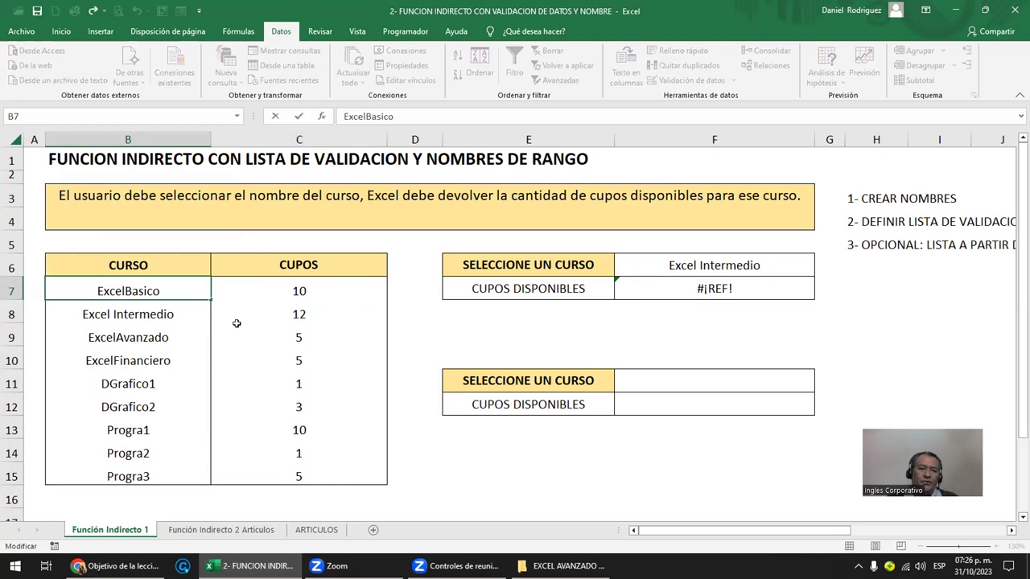
{"action": "key", "text": "Return"}
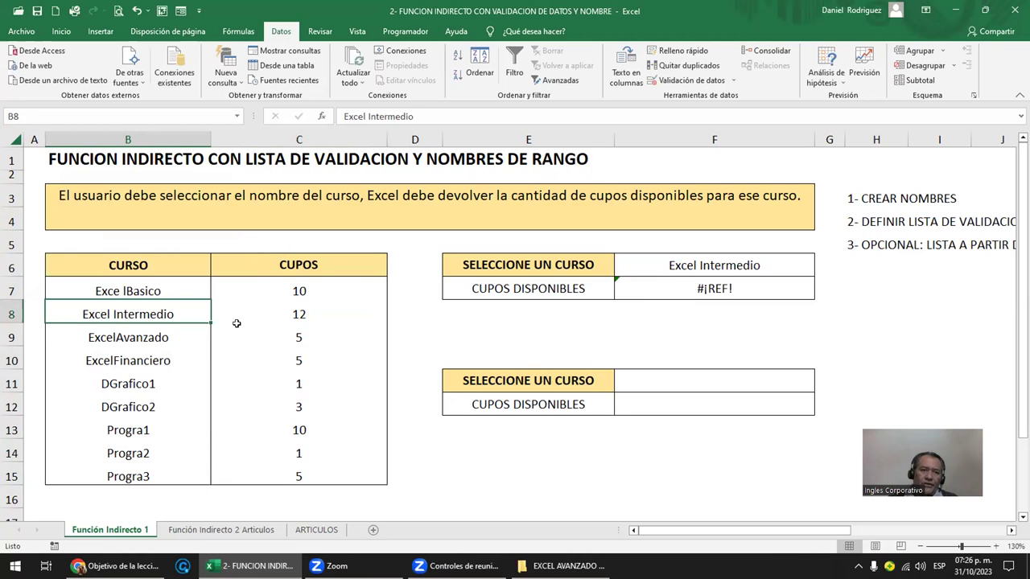
{"action": "left_click", "coordinate": [801, 265]}
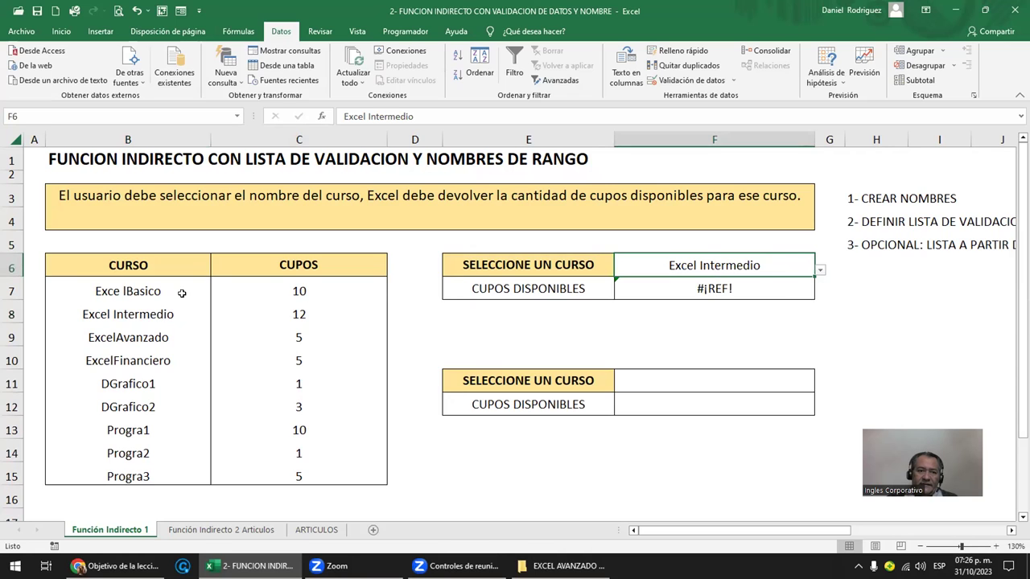
{"action": "left_click_drag", "start_coordinate": [158, 293], "coordinate": [164, 471]}
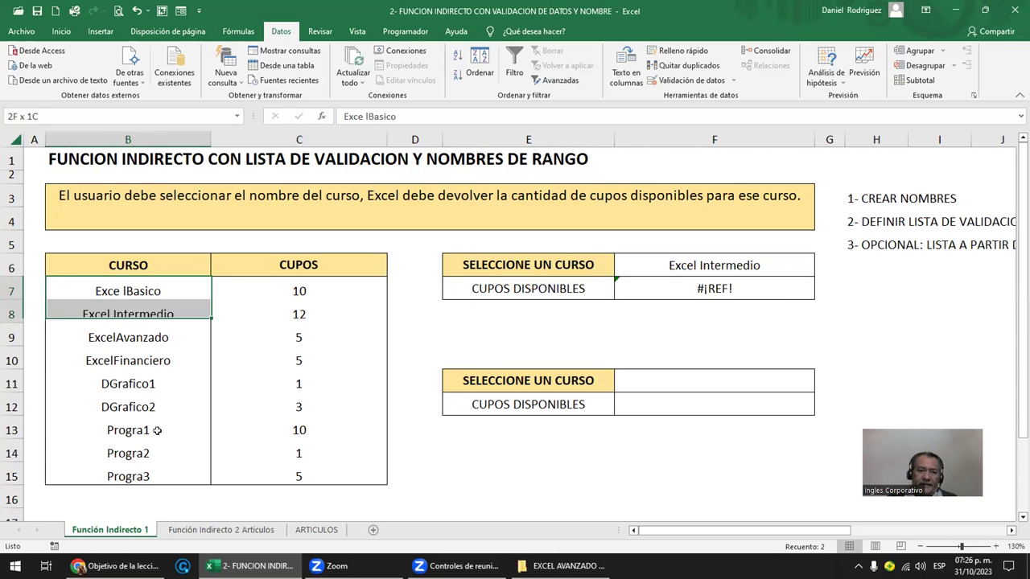
{"action": "left_click", "coordinate": [150, 291]}
{"action": "left_click", "coordinate": [699, 266]}
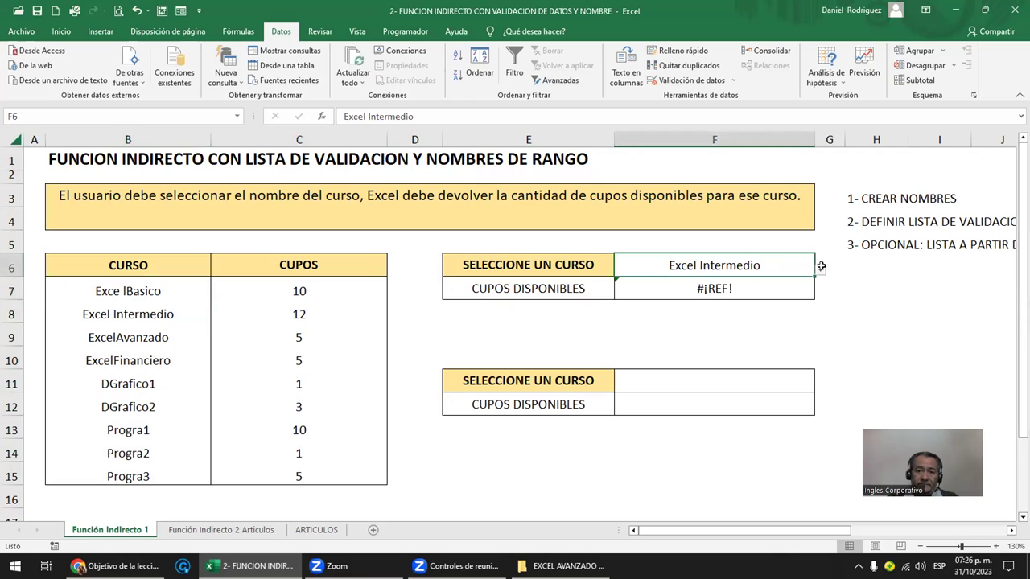
{"action": "left_click", "coordinate": [818, 269]}
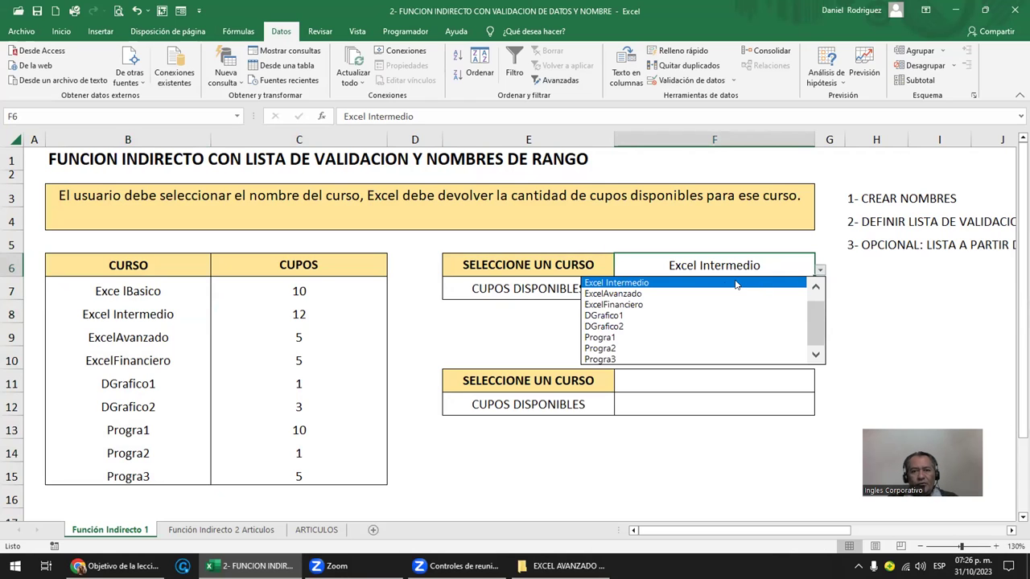
{"action": "scroll", "coordinate": [812, 330], "scroll_direction": "up", "scroll_amount": 1}
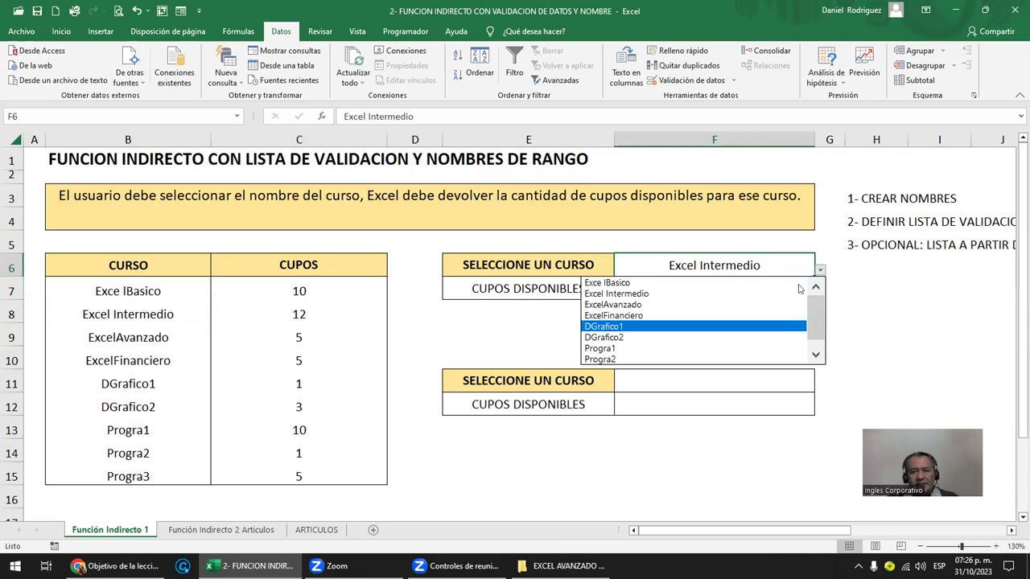
{"action": "left_click", "coordinate": [632, 283]}
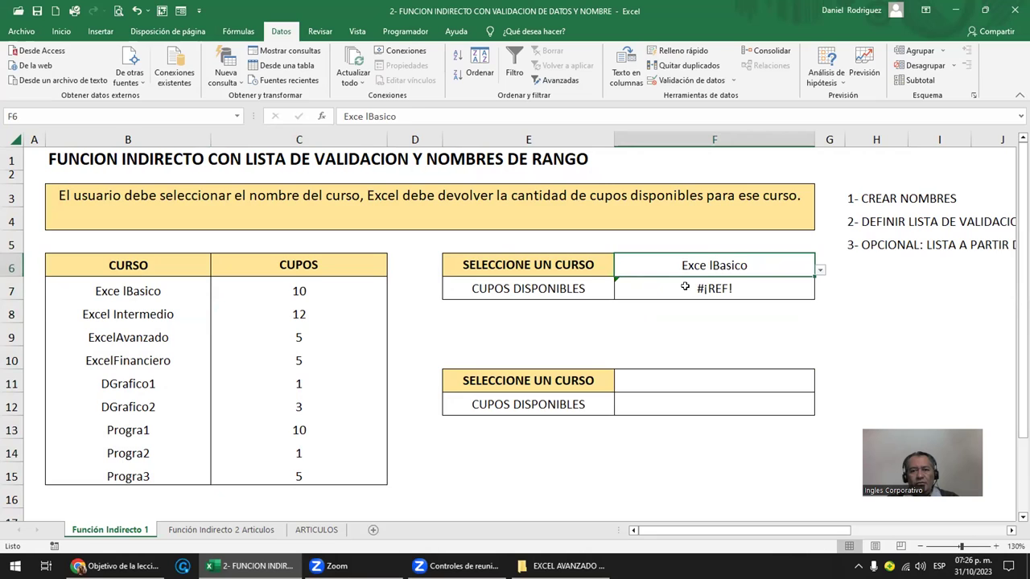
{"action": "left_click", "coordinate": [684, 287]}
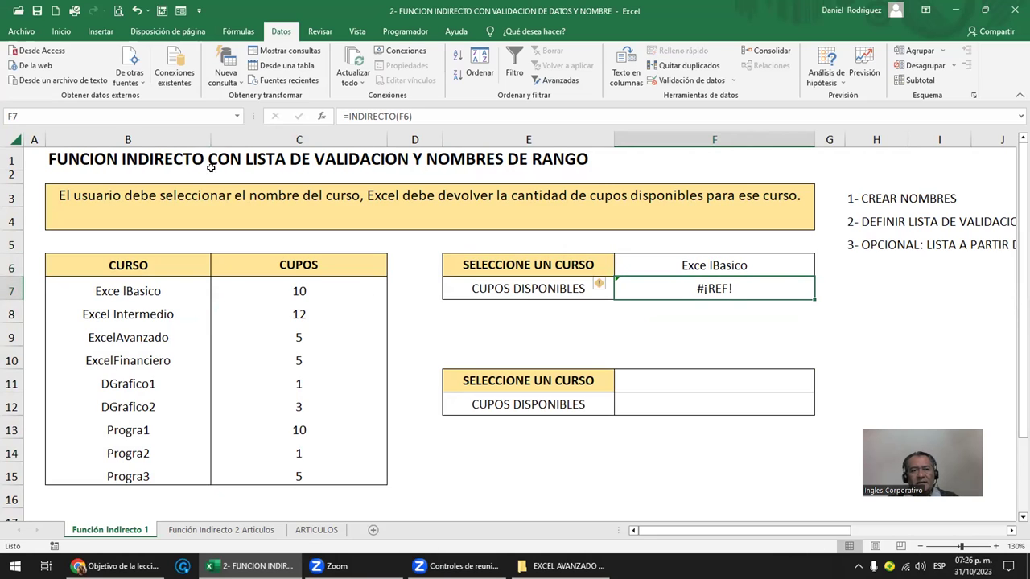
- Check the ExcelBasico range and remove the stray space so B7 reads ExcelBasico
{"action": "left_click", "coordinate": [149, 287]}
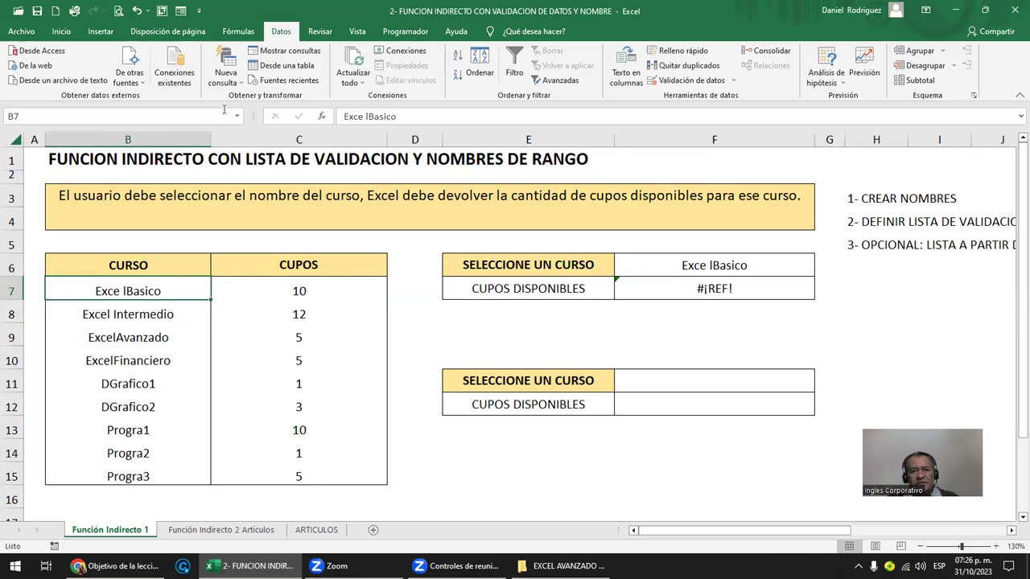
{"action": "left_click", "coordinate": [236, 117]}
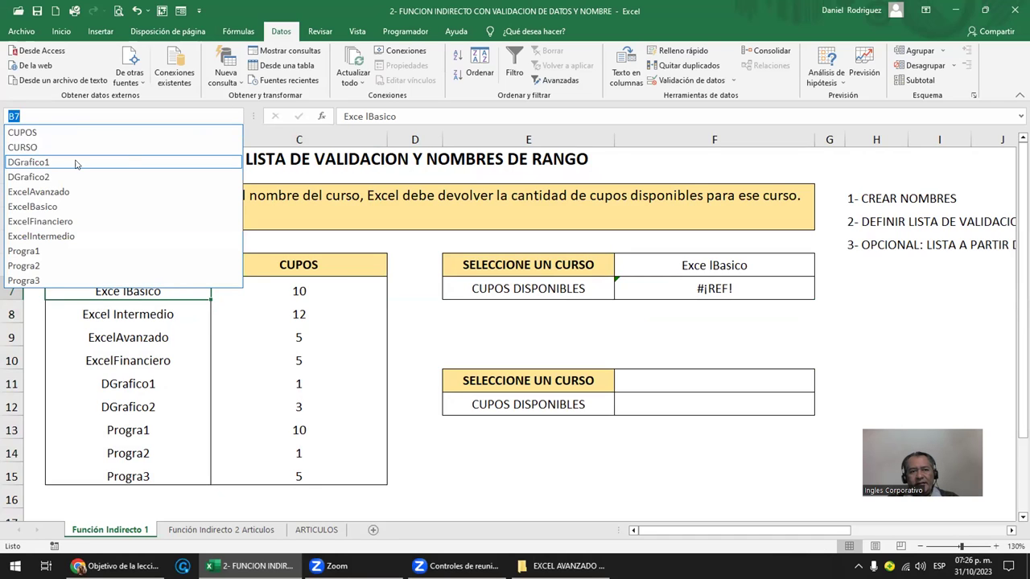
{"action": "left_click", "coordinate": [43, 208]}
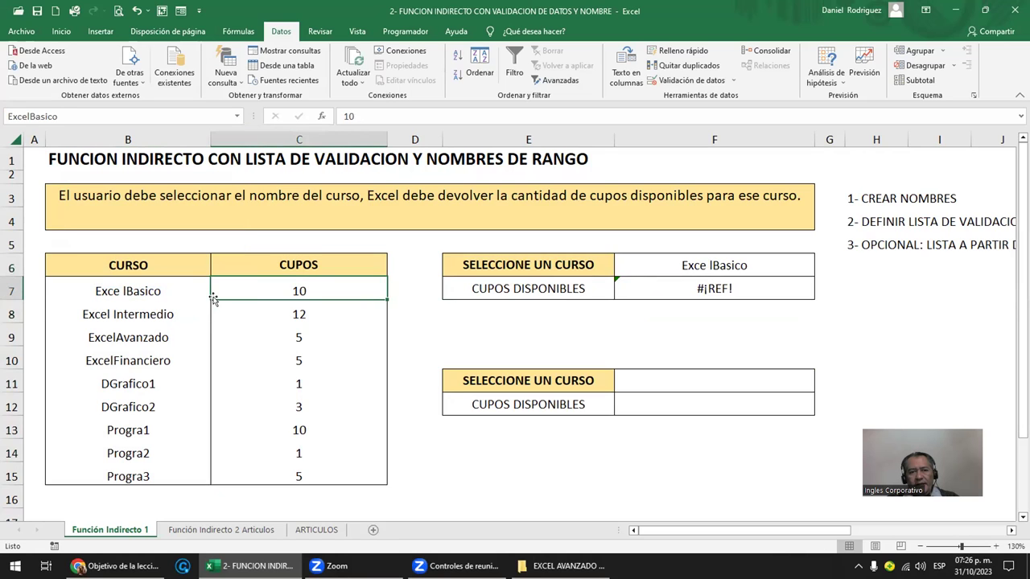
{"action": "left_click", "coordinate": [135, 293]}
{"action": "double_click", "coordinate": [124, 291]}
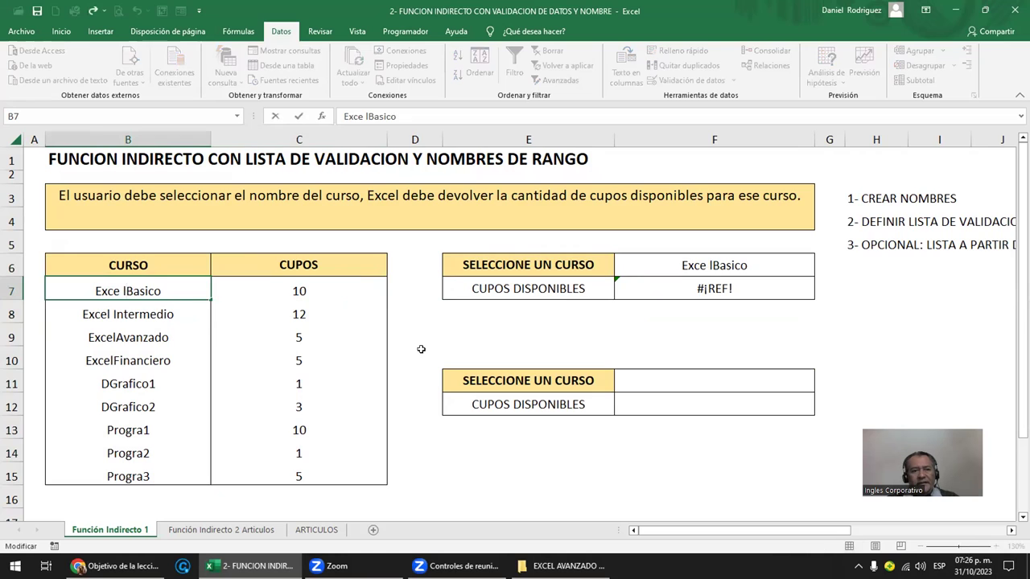
{"action": "key", "text": "BackSpace"}
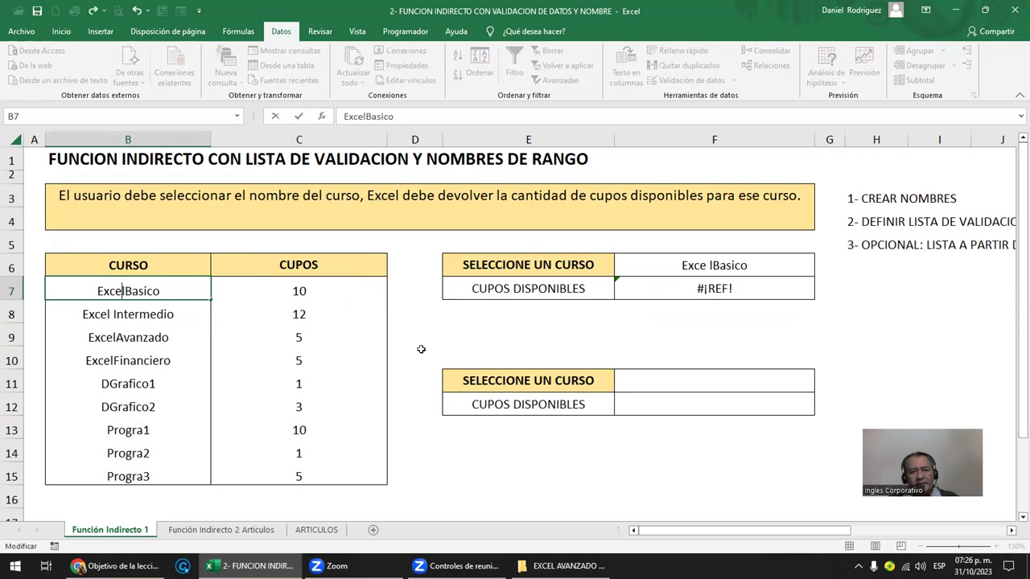
{"action": "key", "text": "Return"}
- Remove the space in B8 so it reads ExcelIntermedio
{"action": "key", "text": "Return"}
{"action": "key", "text": "Up"}
{"action": "key", "text": "F2"}
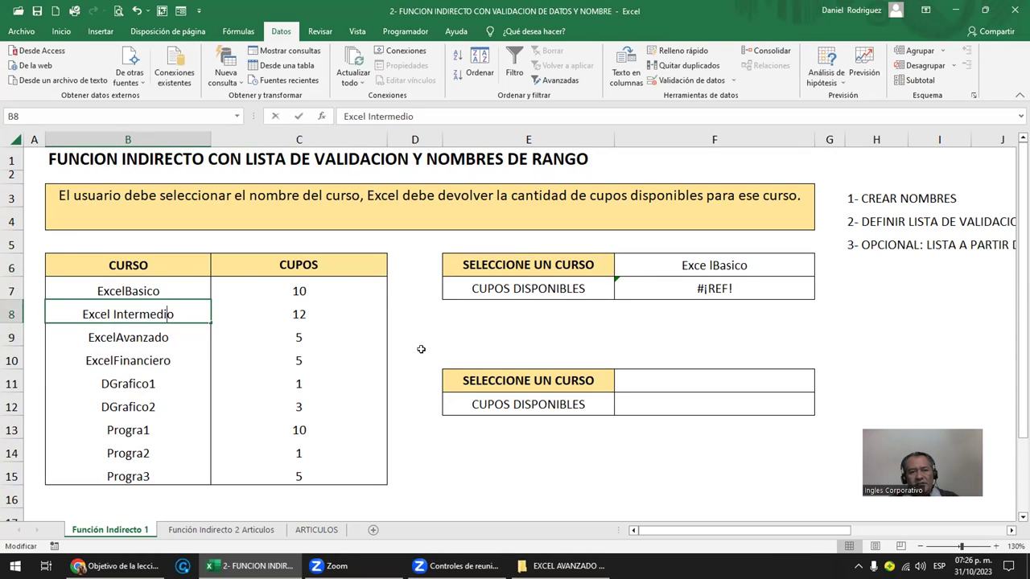
{"action": "key", "text": "ctrl+Left"}
{"action": "key", "text": "BackSpace"}
{"action": "key", "text": "Return"}
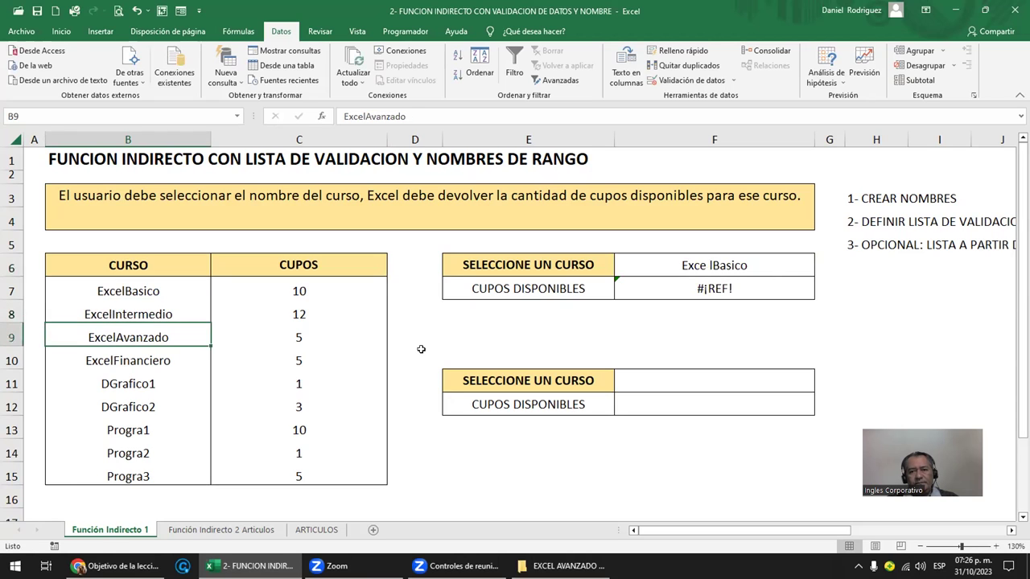
{"action": "left_click", "coordinate": [767, 265]}
- Choose ExcelBasico in the F6 dropdown and check B7 (ExcelBasico) and C7 (10 seats)
{"action": "left_click", "coordinate": [819, 270]}
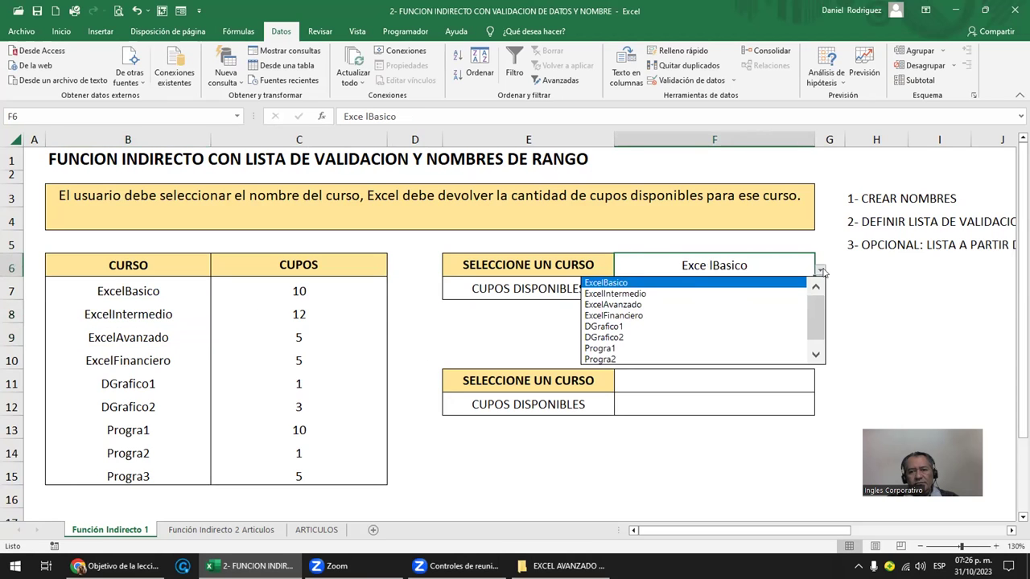
{"action": "left_click", "coordinate": [609, 283]}
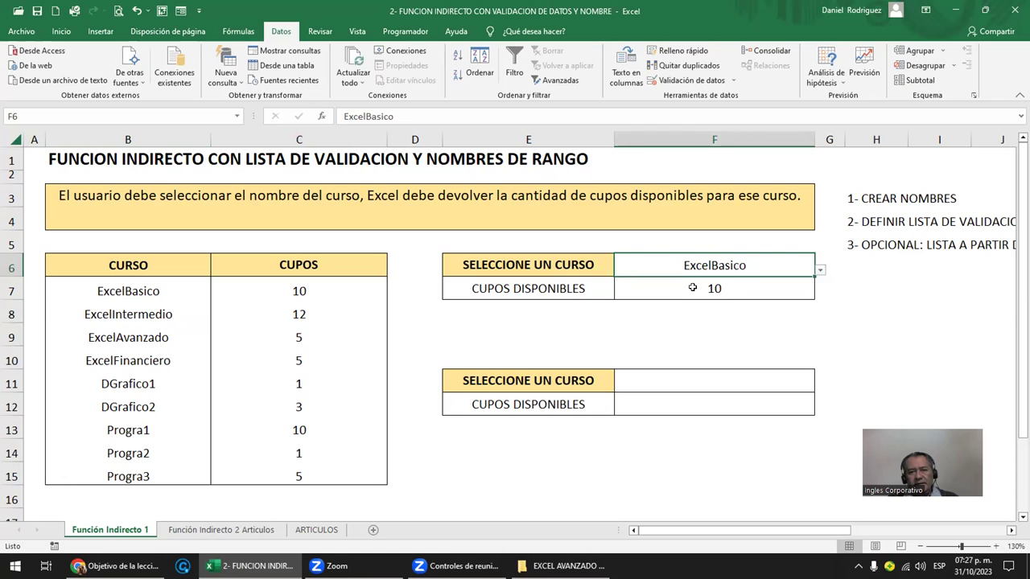
{"action": "left_click", "coordinate": [130, 288]}
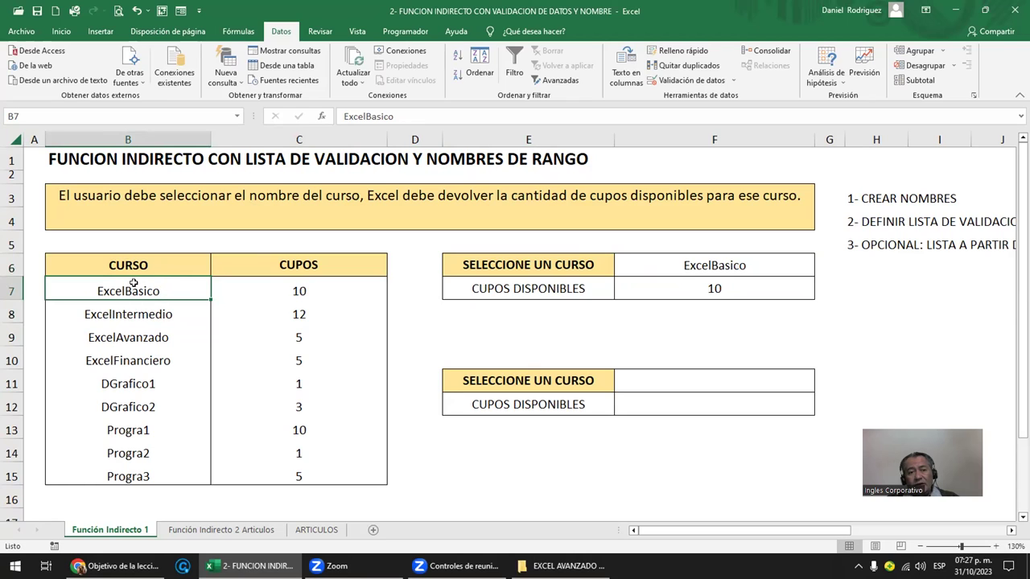
{"action": "left_click", "coordinate": [273, 293]}
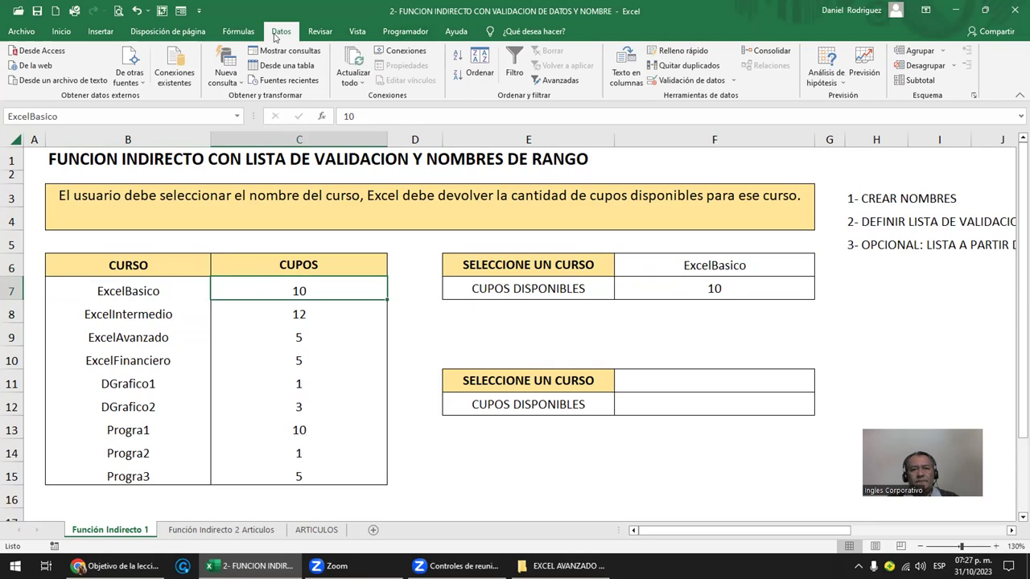
- In the Name Manager, select ExcelBasico and widen 'Se refiere a' to see it points to C7
{"action": "left_click", "coordinate": [228, 34]}
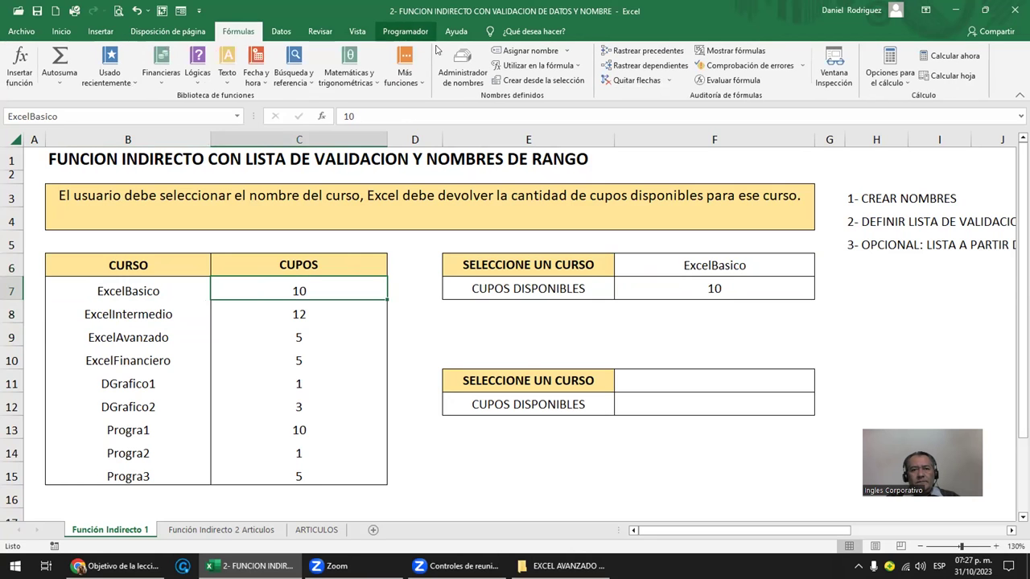
{"action": "left_click", "coordinate": [462, 71]}
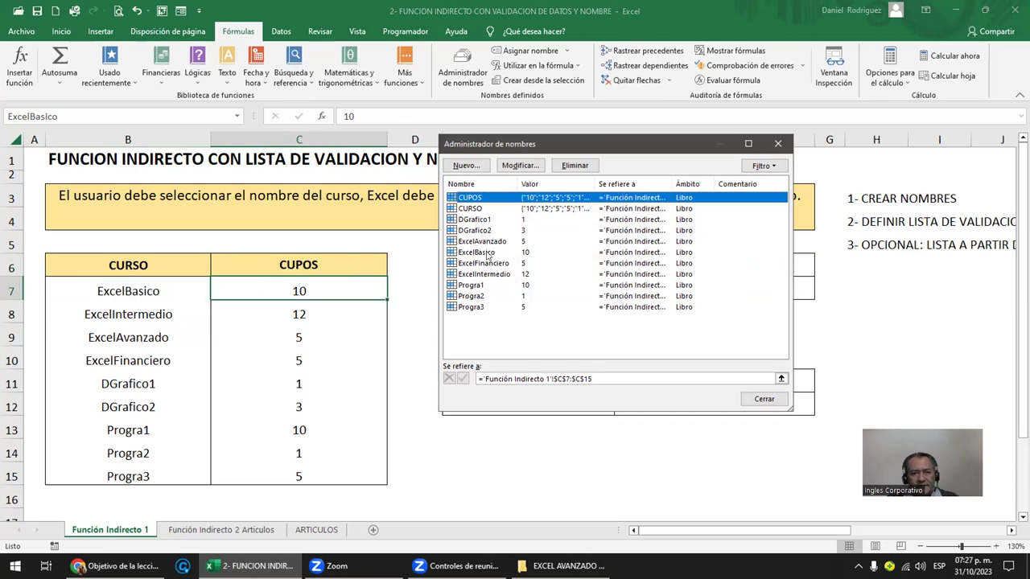
{"action": "left_click", "coordinate": [485, 257]}
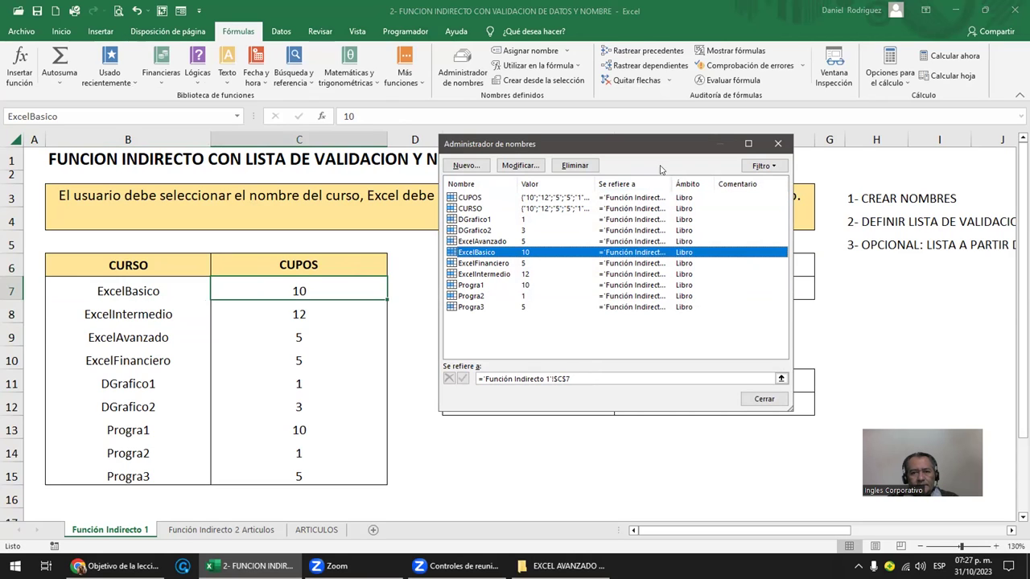
{"action": "left_click_drag", "start_coordinate": [672, 184], "coordinate": [755, 184]}
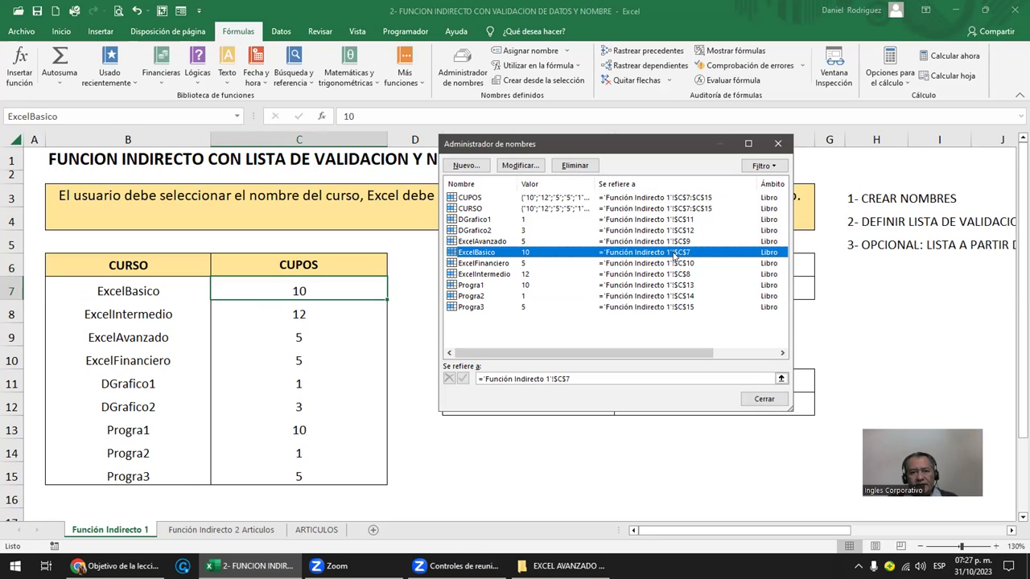
- In Name Manager, confirm that the ExcelBasico name refers to cell C7
{"action": "left_click", "coordinate": [572, 378]}
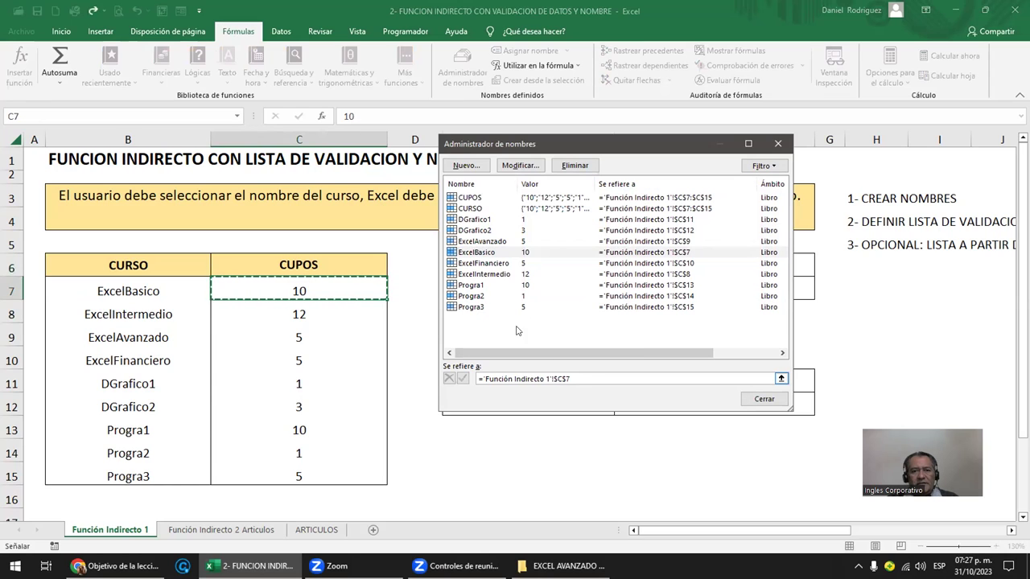
{"action": "left_click", "coordinate": [600, 252]}
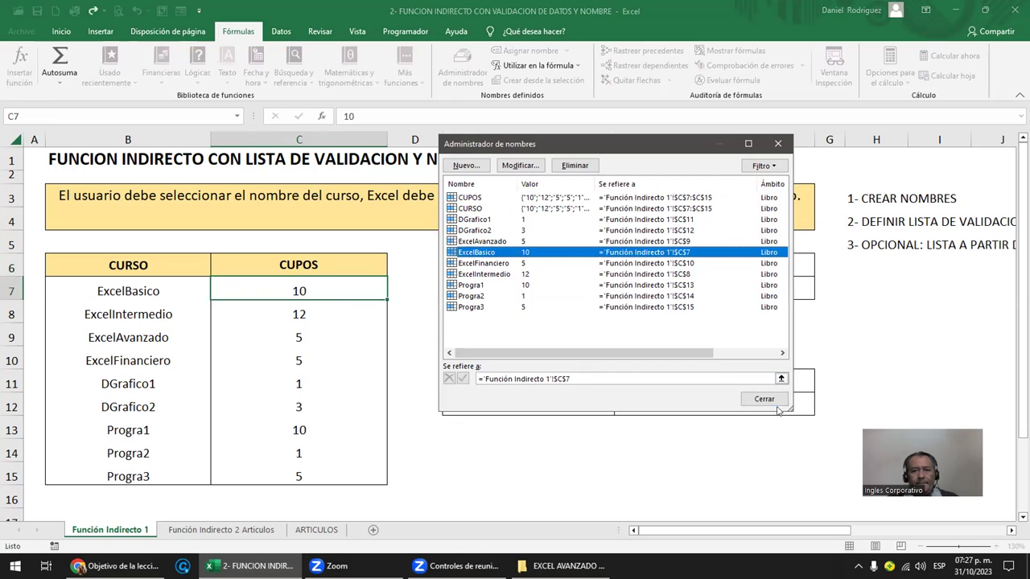
- Close Name Manager and choose ExcelIntermedio as the course in F6
{"action": "left_click", "coordinate": [778, 144]}
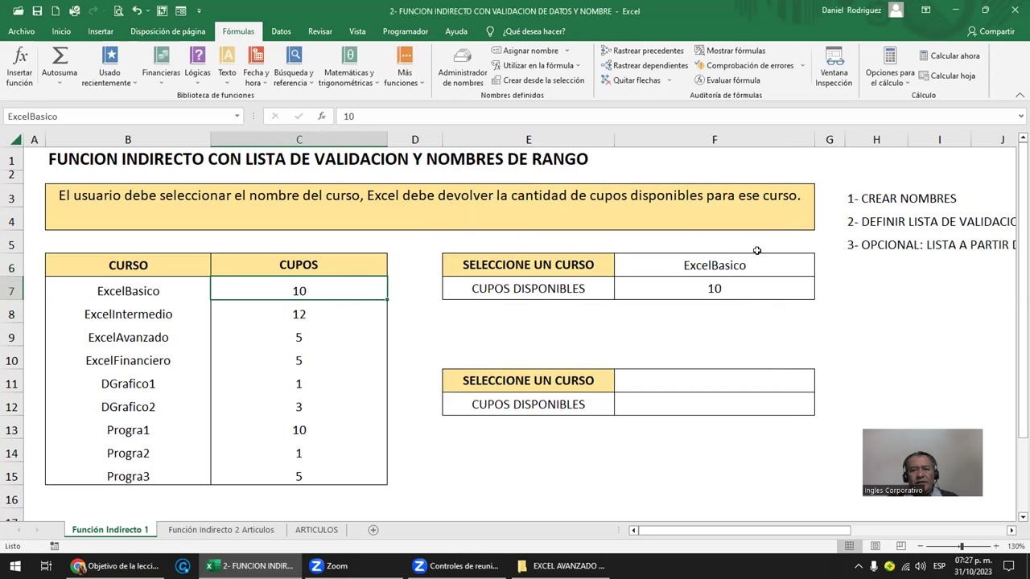
{"action": "left_click", "coordinate": [756, 263]}
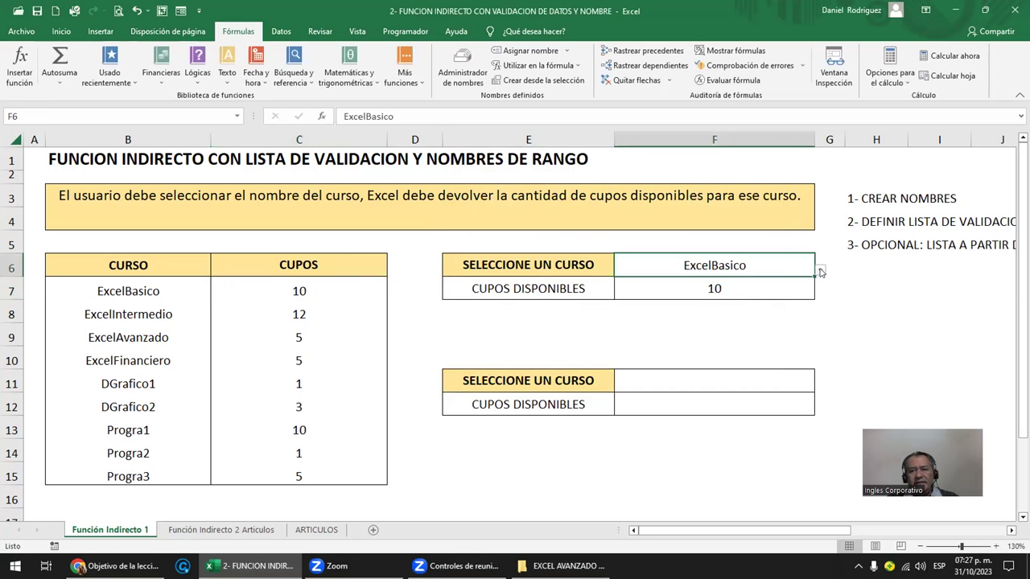
{"action": "left_click", "coordinate": [821, 271]}
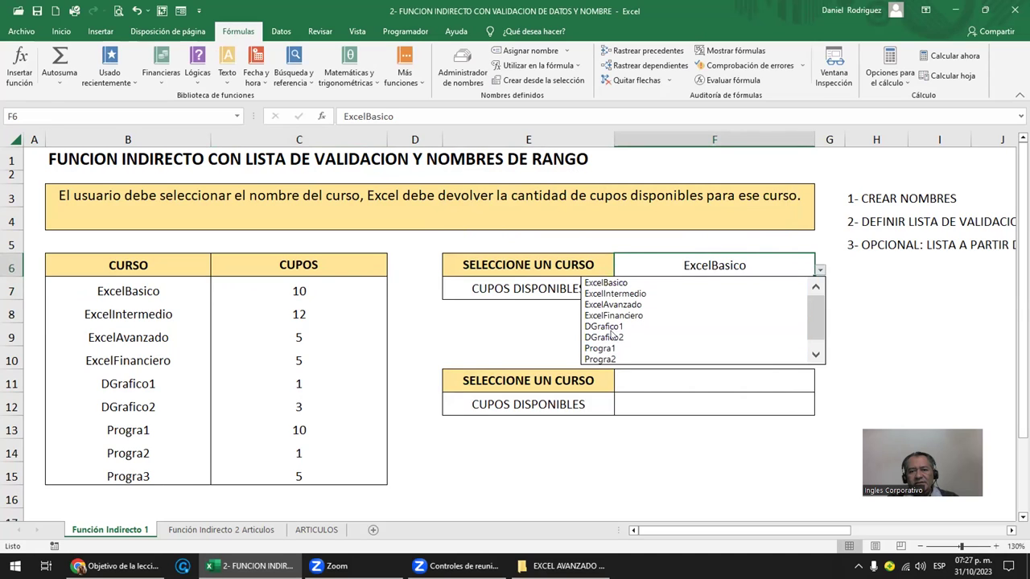
{"action": "left_click", "coordinate": [617, 295]}
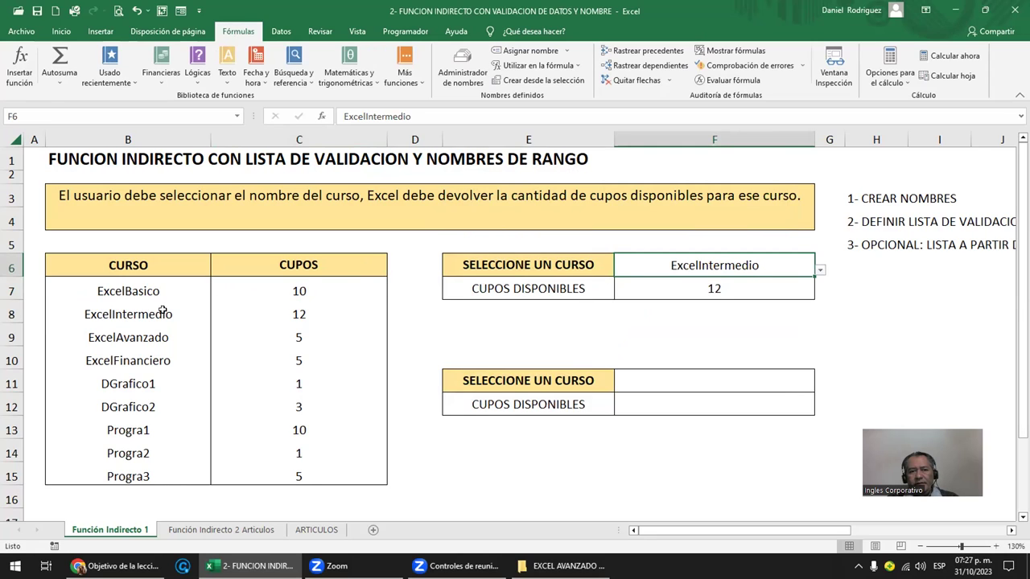
- Jump to the ExcelIntermedio named range to confirm it is cell C8, holding 12
{"action": "left_click", "coordinate": [137, 316]}
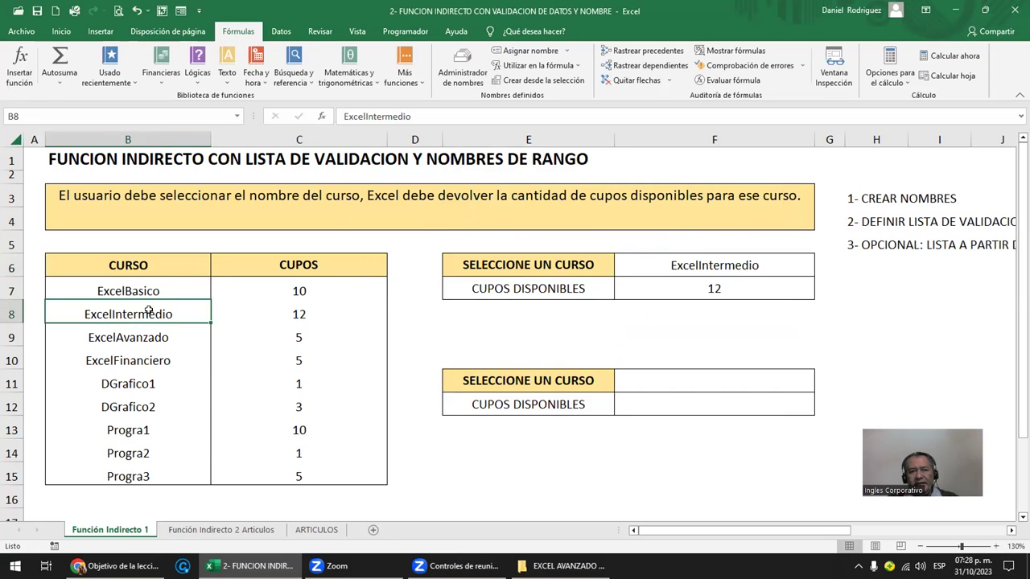
{"action": "left_click", "coordinate": [234, 116]}
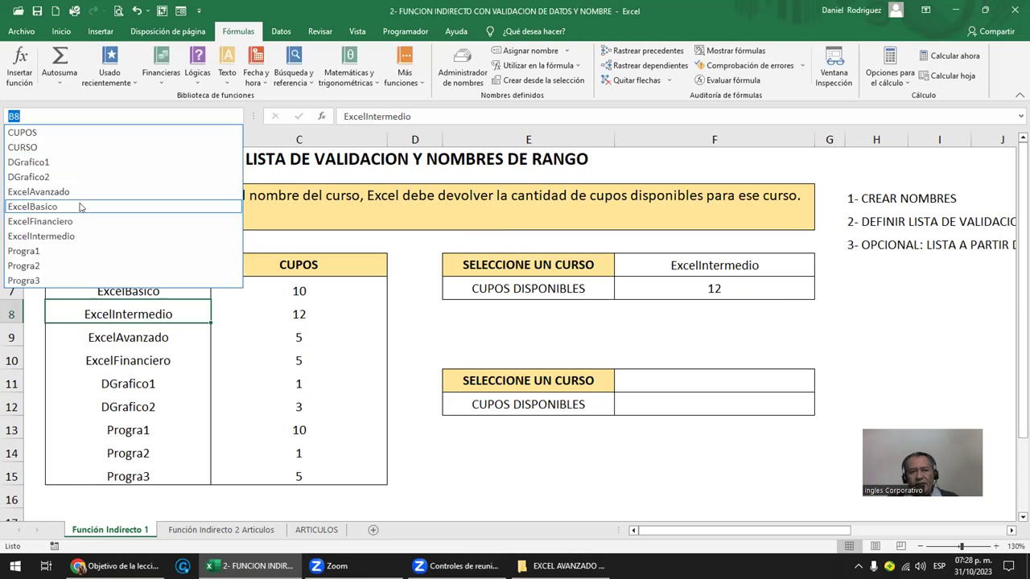
{"action": "left_click", "coordinate": [67, 235]}
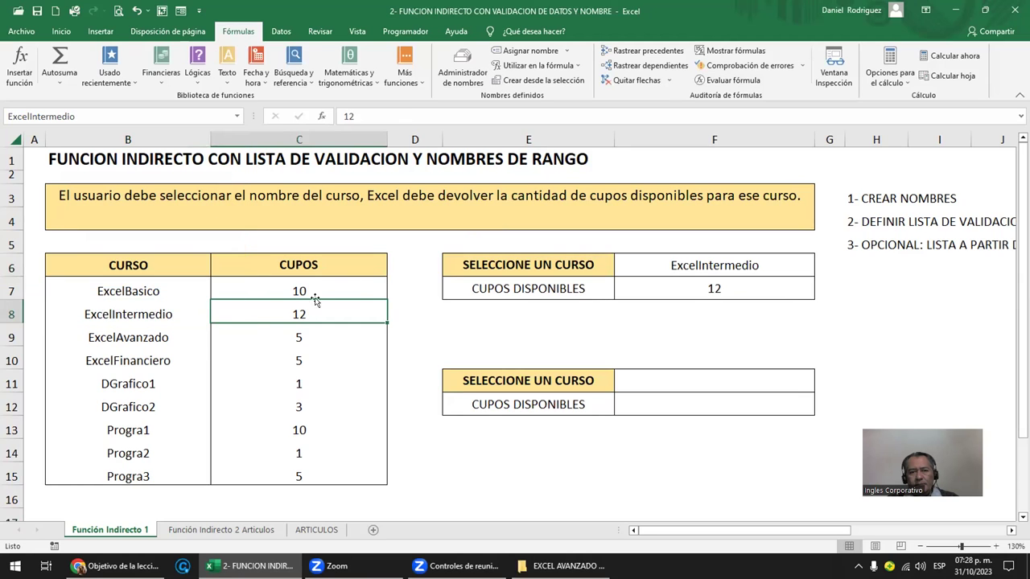
{"action": "left_click", "coordinate": [686, 289]}
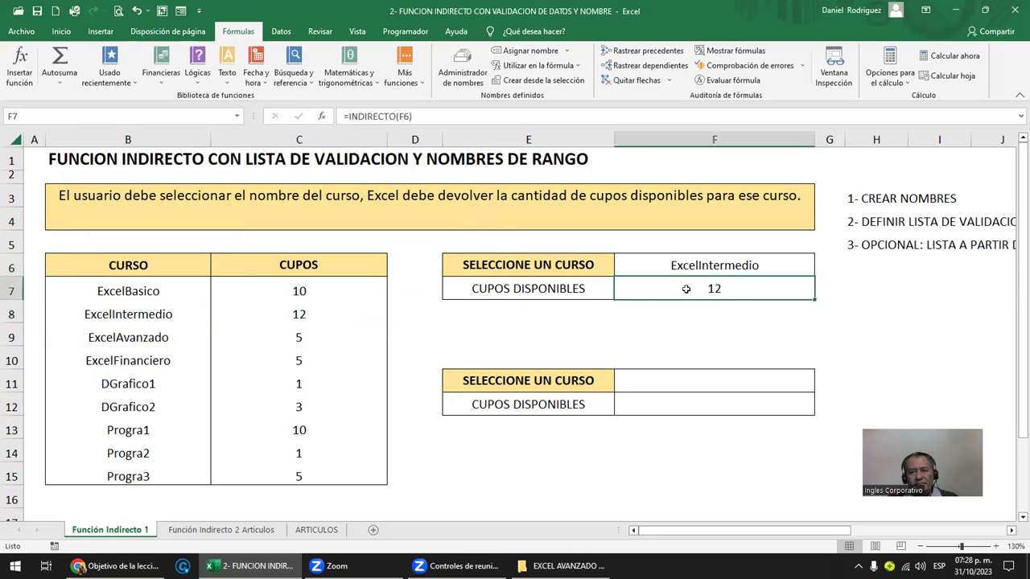
{"action": "double_click", "coordinate": [686, 288]}
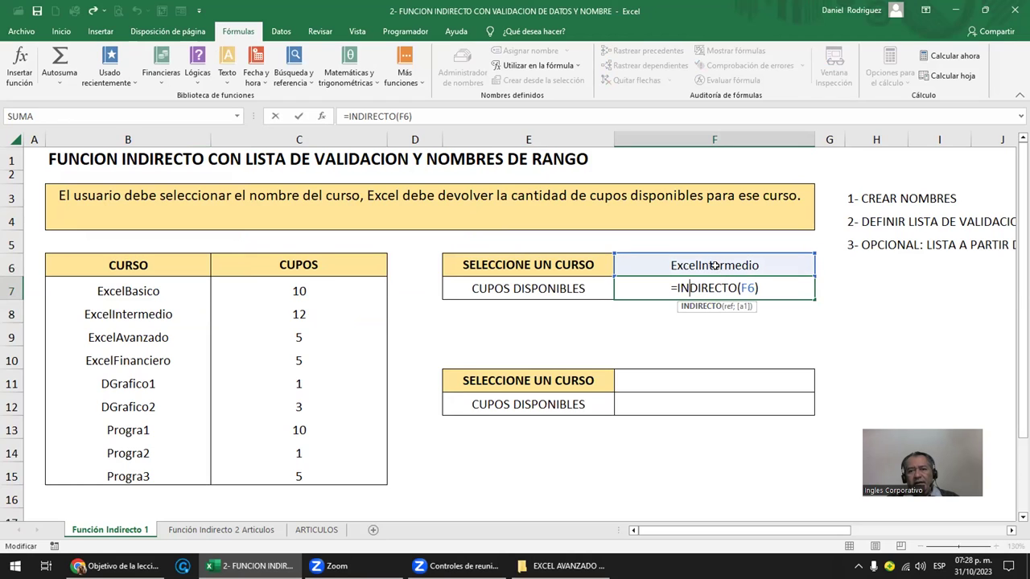
{"action": "key", "text": "ctrl+Return"}
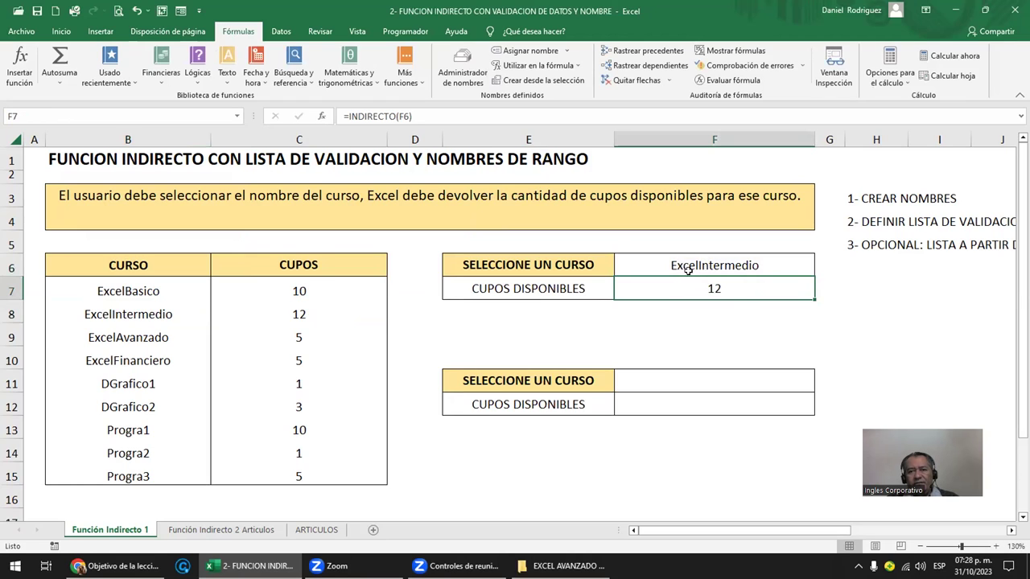
{"action": "left_click", "coordinate": [148, 314]}
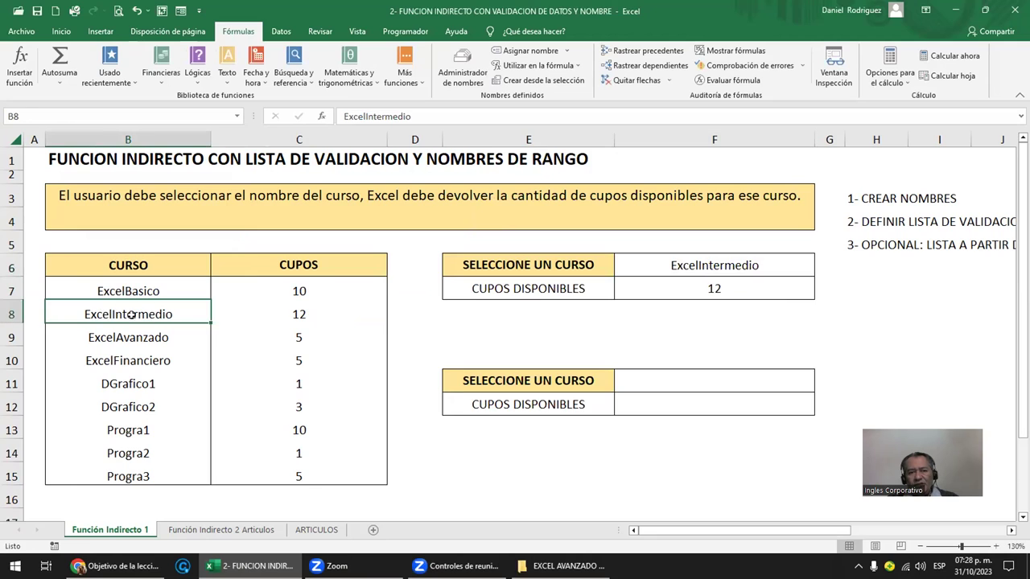
{"action": "left_click", "coordinate": [299, 314]}
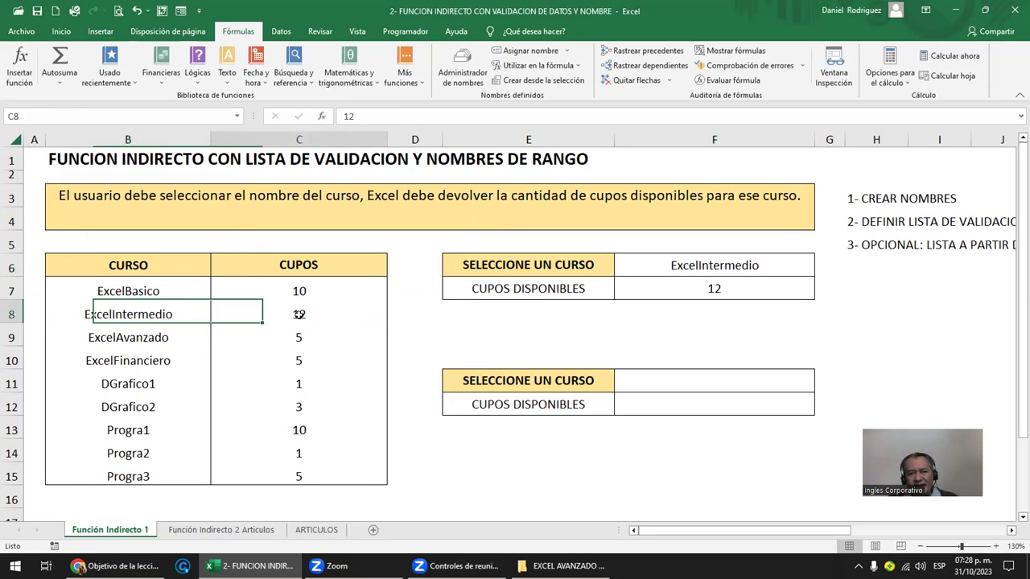
{"action": "left_click", "coordinate": [237, 117]}
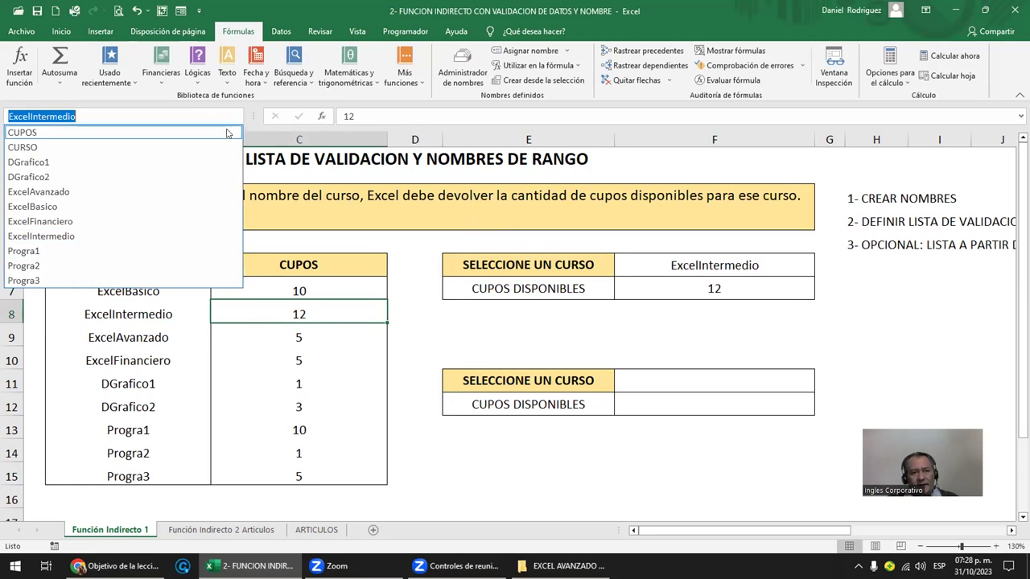
{"action": "left_click", "coordinate": [88, 235]}
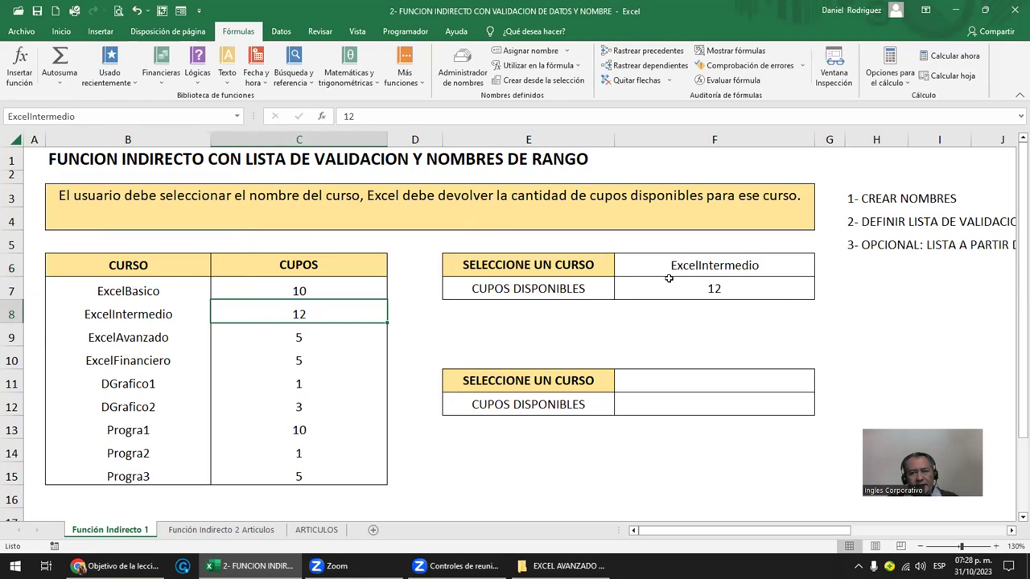
{"action": "left_click", "coordinate": [698, 285]}
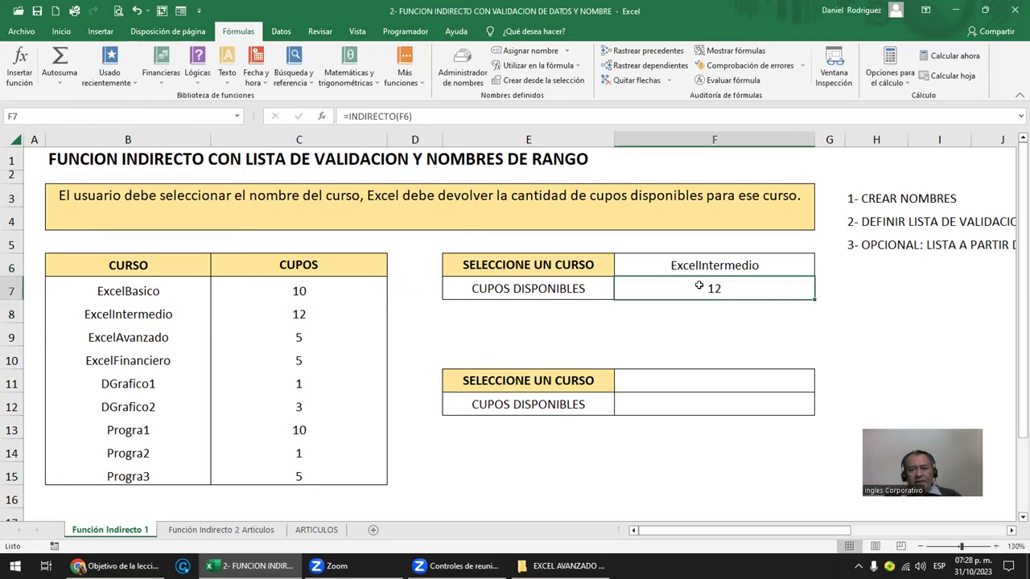
{"action": "left_click", "coordinate": [769, 264]}
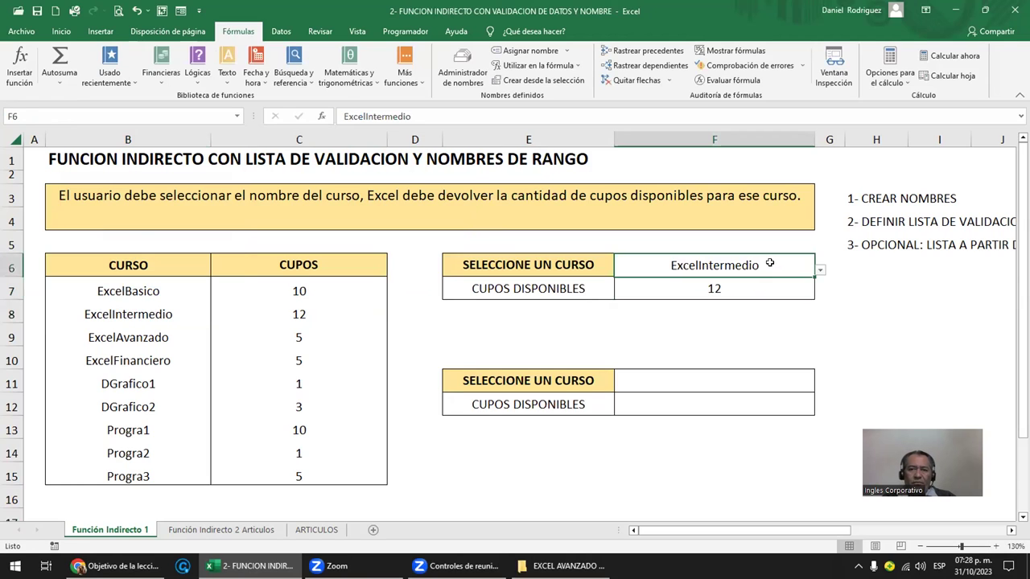
{"action": "left_click", "coordinate": [727, 287]}
{"action": "double_click", "coordinate": [726, 288]}
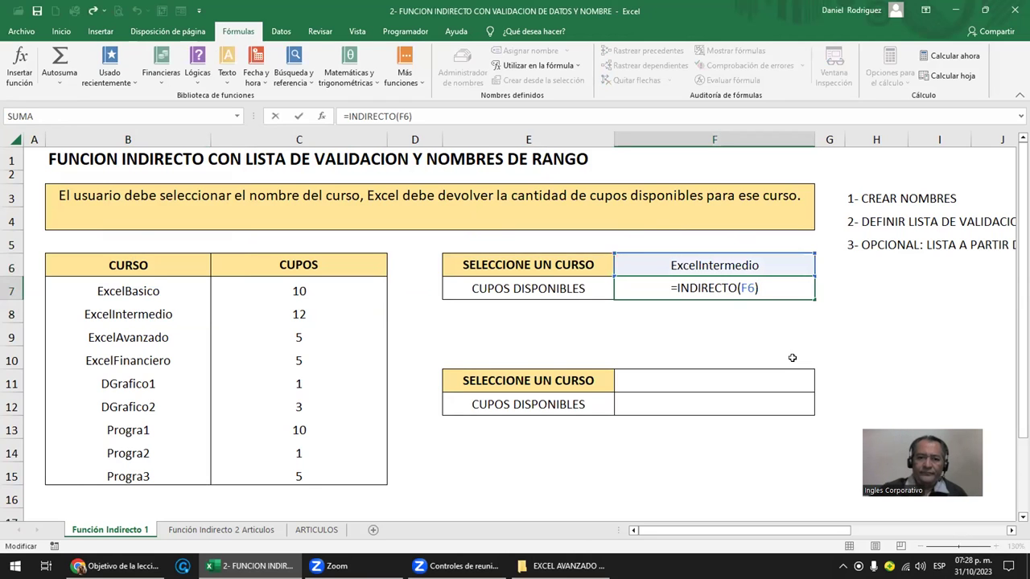
{"action": "key", "text": "ctrl+Return"}
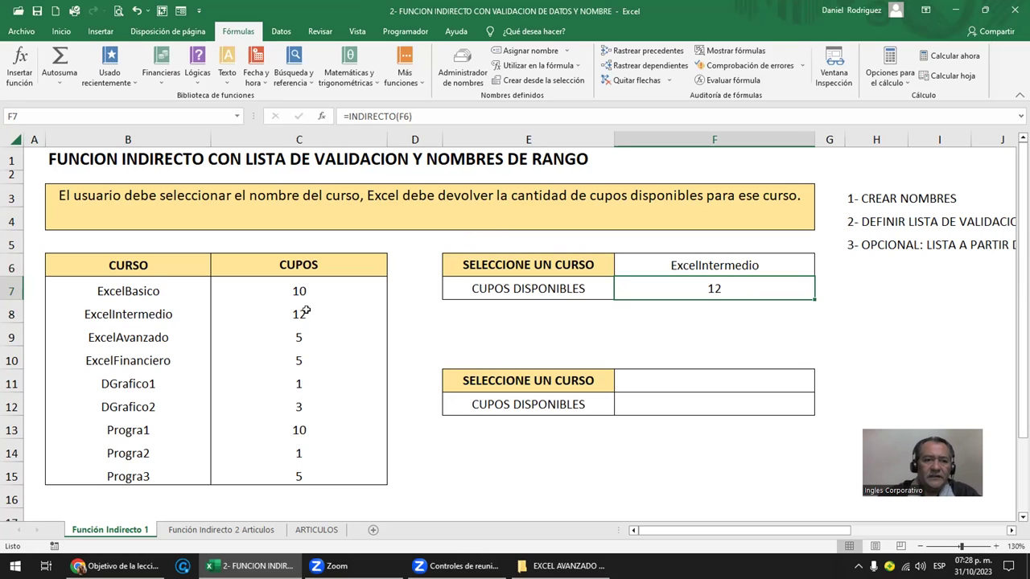
{"action": "left_click_drag", "start_coordinate": [133, 288], "coordinate": [151, 474]}
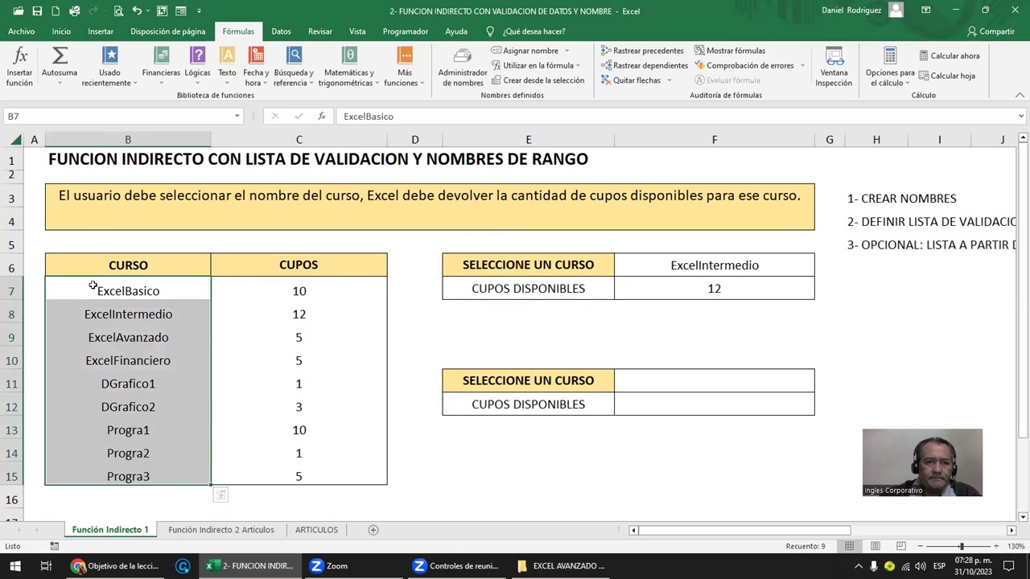
{"action": "left_click", "coordinate": [237, 116]}
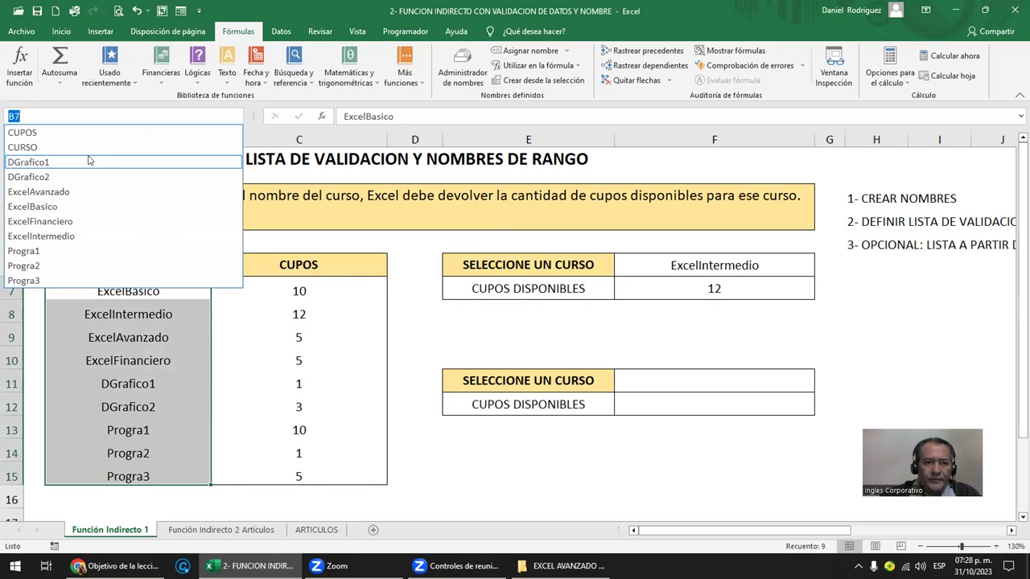
{"action": "left_click", "coordinate": [87, 161]}
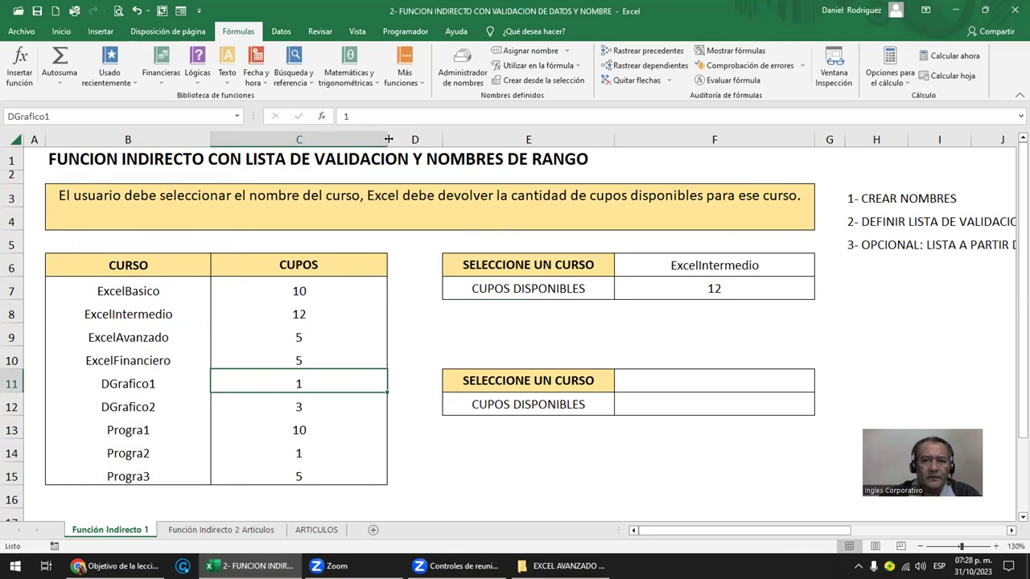
{"action": "left_click", "coordinate": [717, 262]}
{"action": "left_click", "coordinate": [820, 270]}
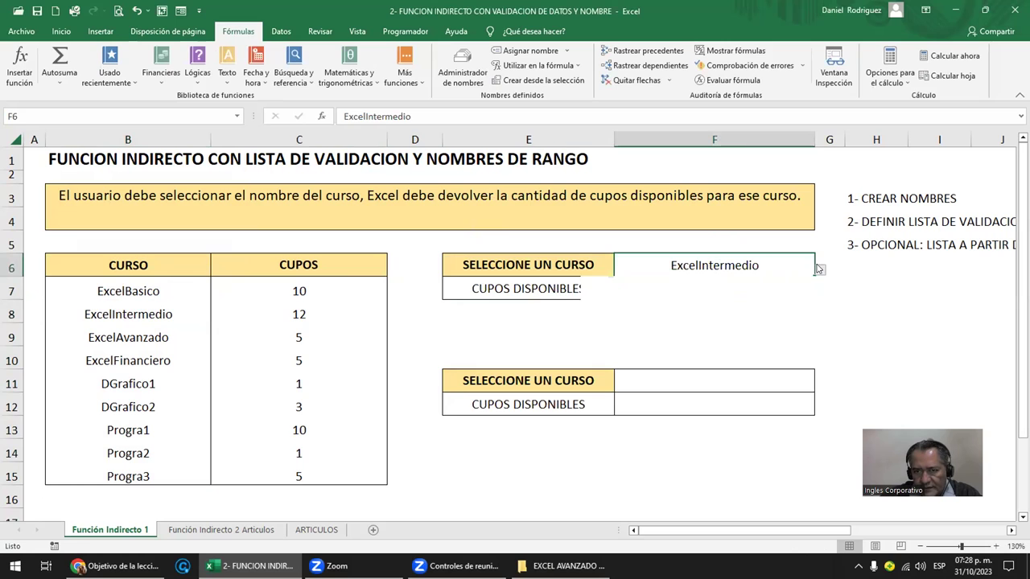
{"action": "left_click", "coordinate": [892, 298]}
{"action": "double_click", "coordinate": [718, 288]}
{"action": "type", "text": "=INDIRECTO(F6)"}
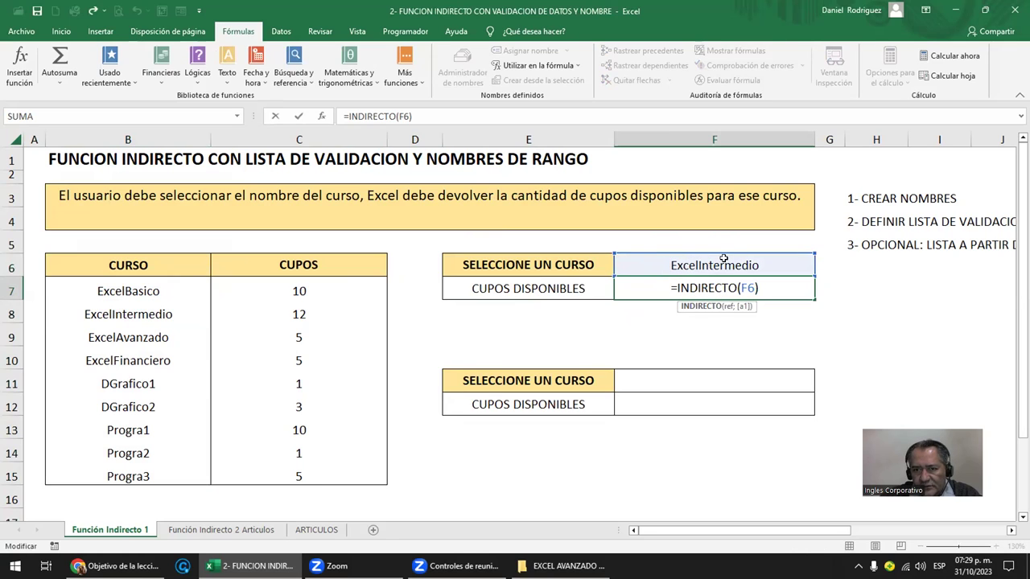
{"action": "key", "text": "Return"}
{"action": "left_click", "coordinate": [715, 287]}
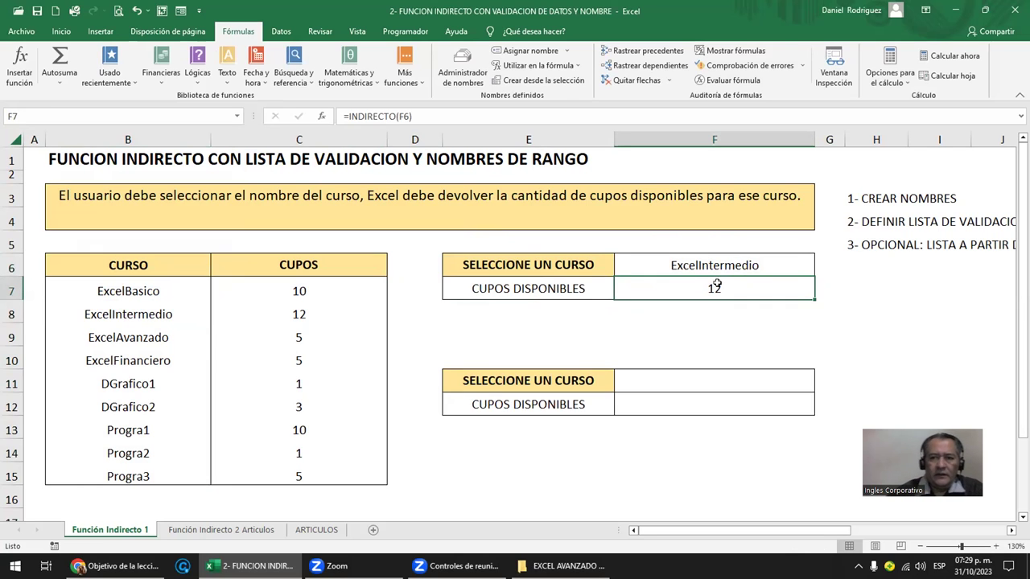
{"action": "left_click", "coordinate": [846, 283]}
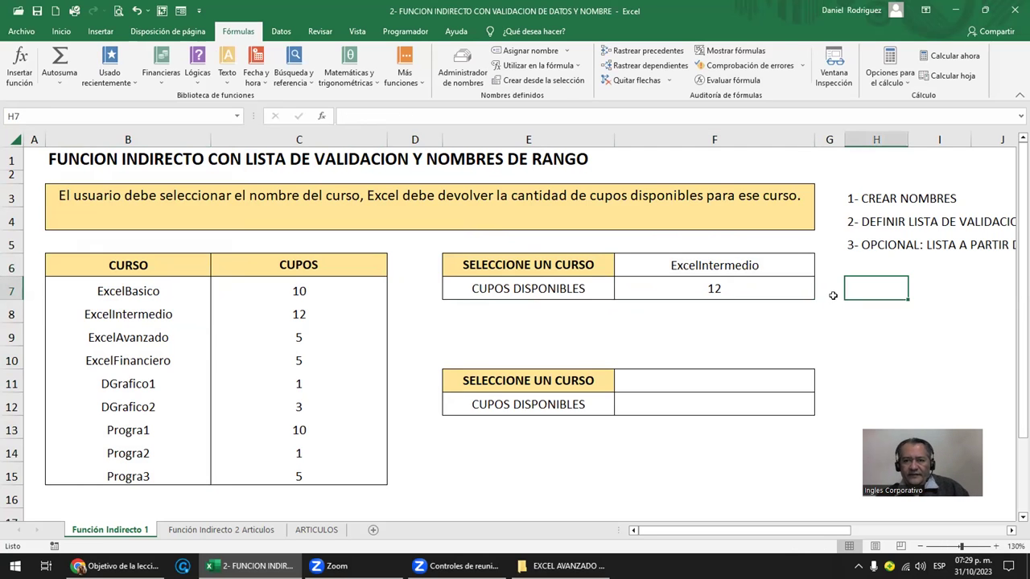
- Select the course table B6:C15, including the CURSO and CUPOS headers
{"action": "scroll", "coordinate": [832, 294], "scroll_direction": "down", "scroll_amount": 1, "text": "ctrl"}
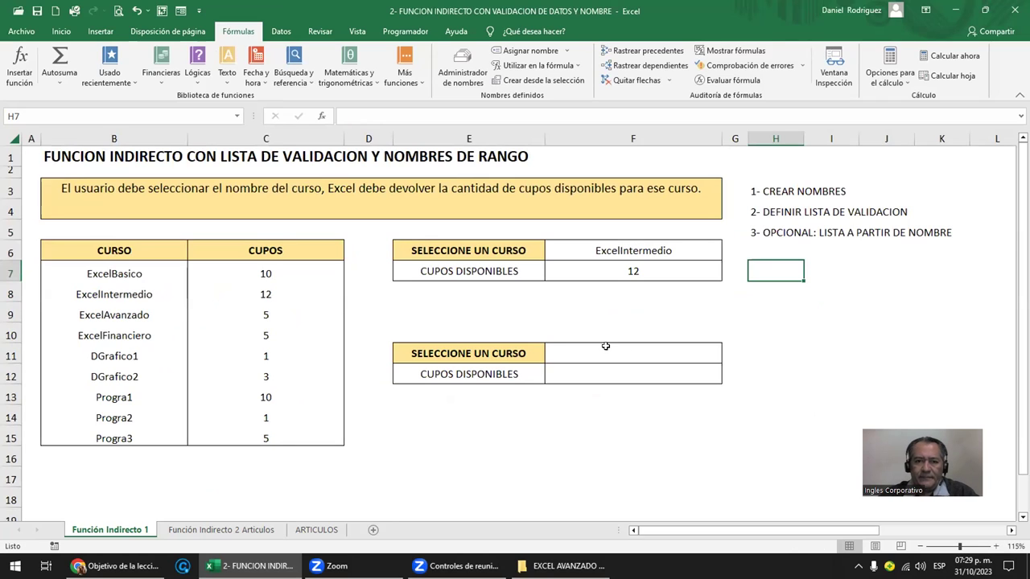
{"action": "left_click", "coordinate": [766, 192]}
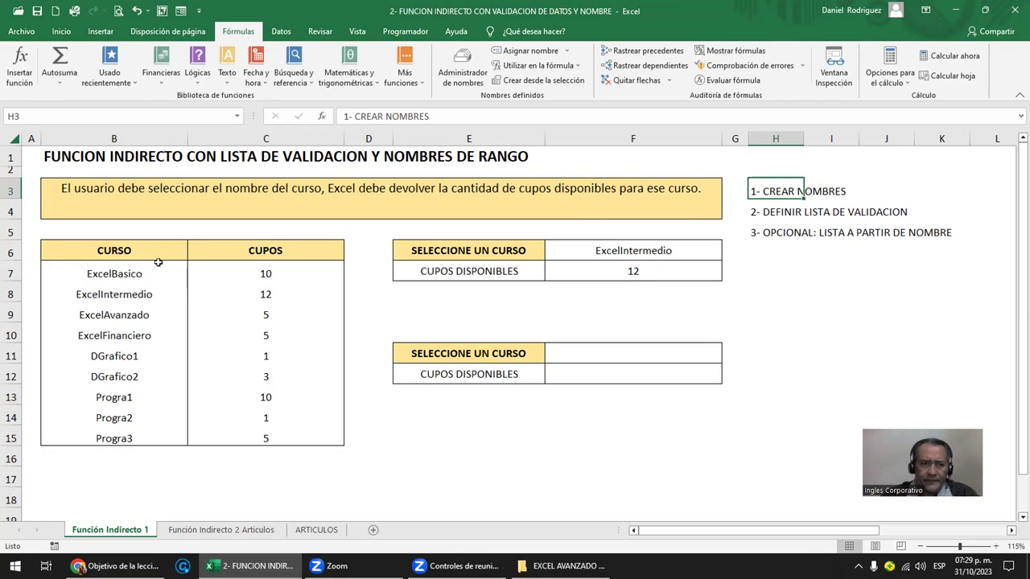
{"action": "left_click", "coordinate": [113, 252]}
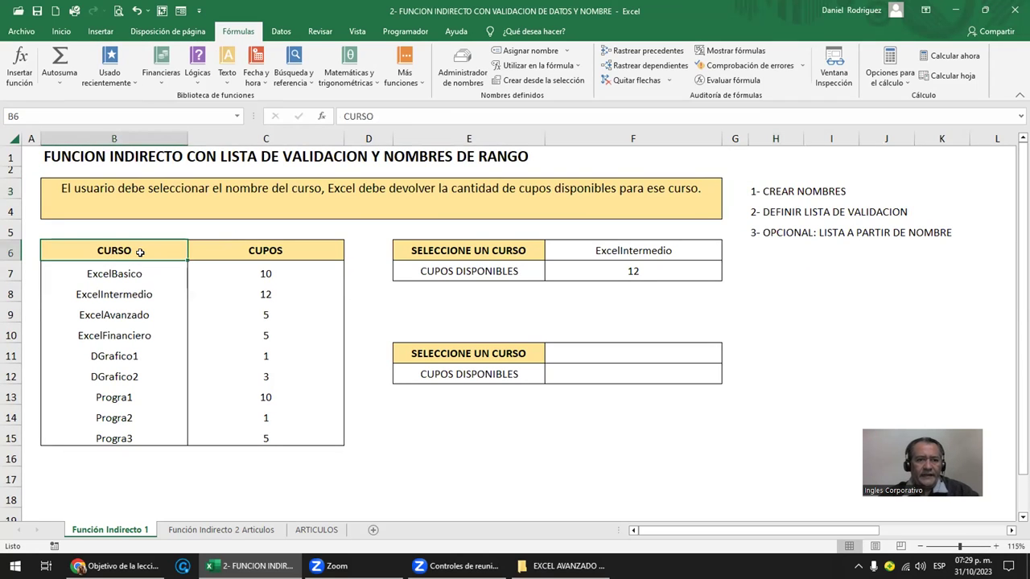
{"action": "left_click", "coordinate": [250, 252]}
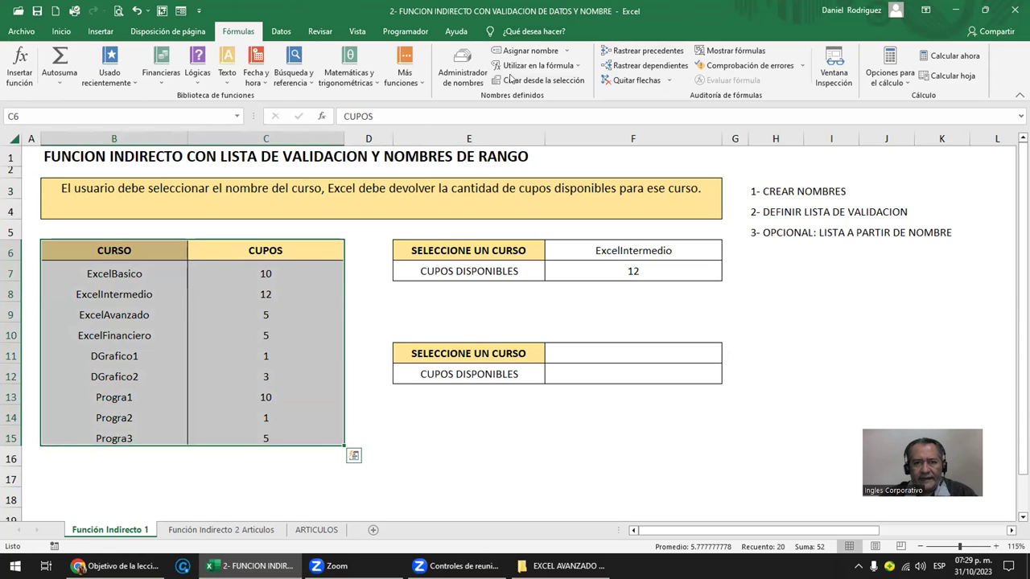
- Create names from the table's top row and left column, then check the Name Box list
{"action": "left_click", "coordinate": [550, 82]}
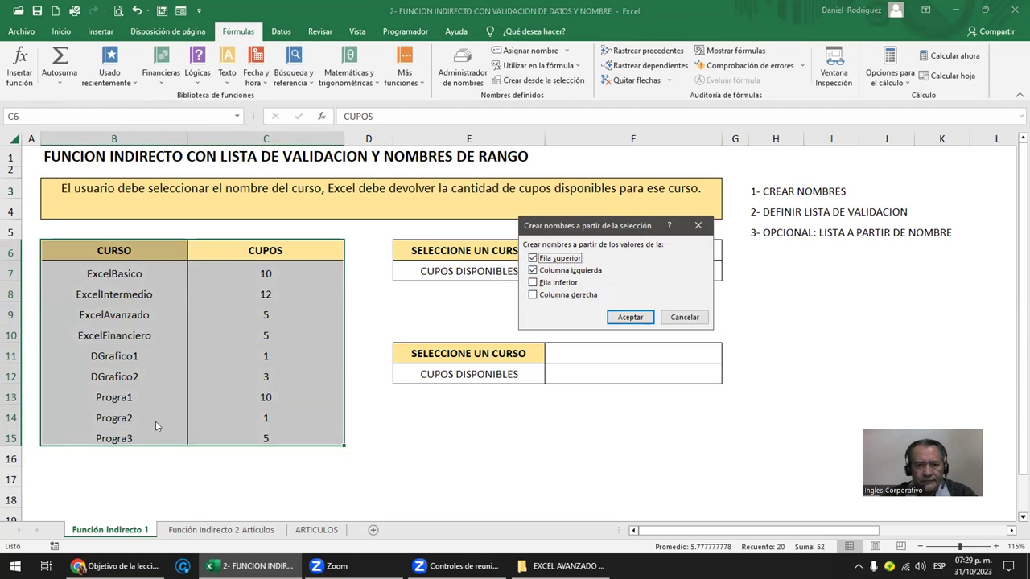
{"action": "left_click", "coordinate": [621, 317]}
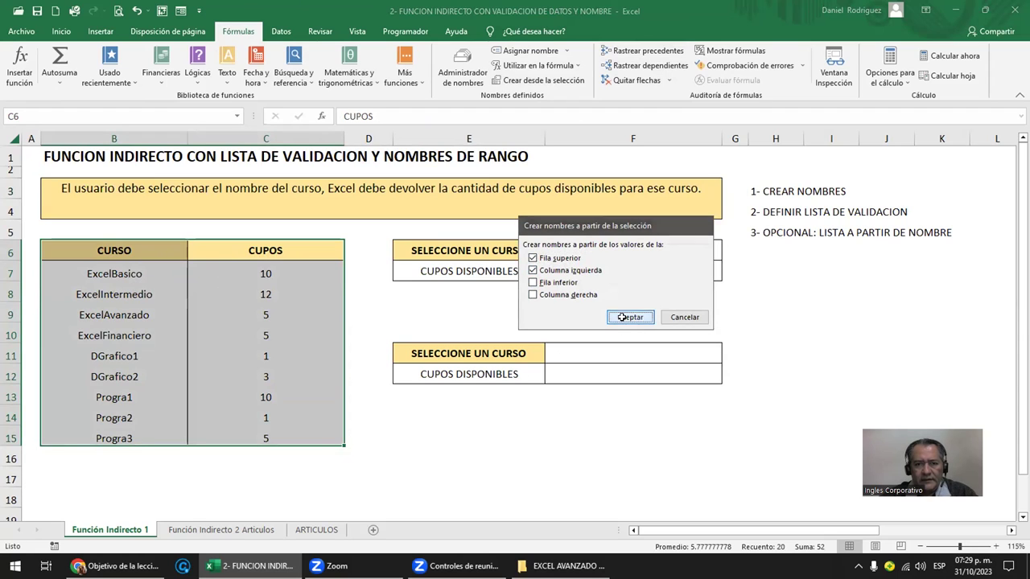
{"action": "left_click", "coordinate": [237, 115]}
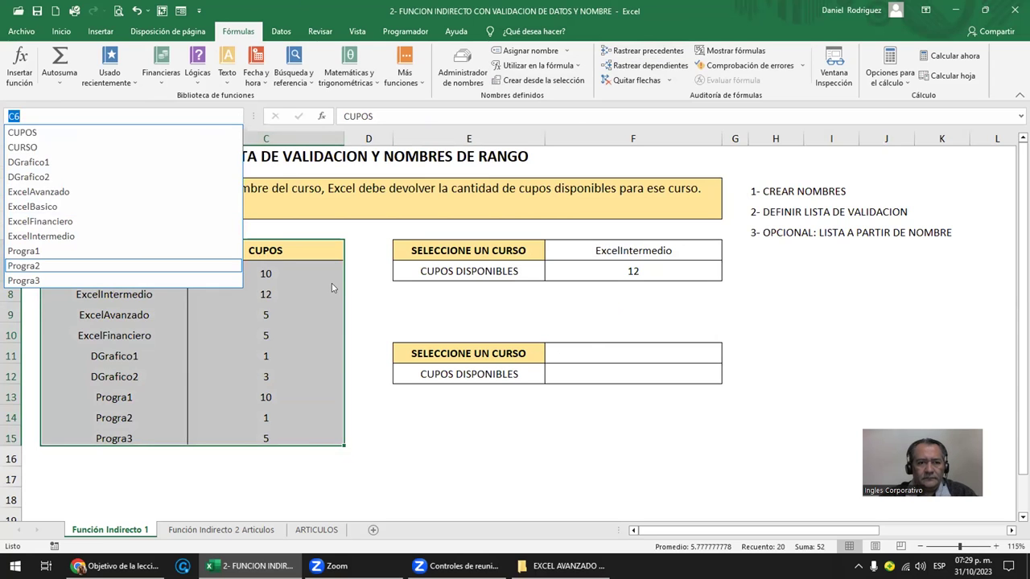
{"action": "key", "text": "Escape"}
- Select F11 as the second course-choice cell, with B7:B15 as its intended list source
{"action": "left_click", "coordinate": [606, 325]}
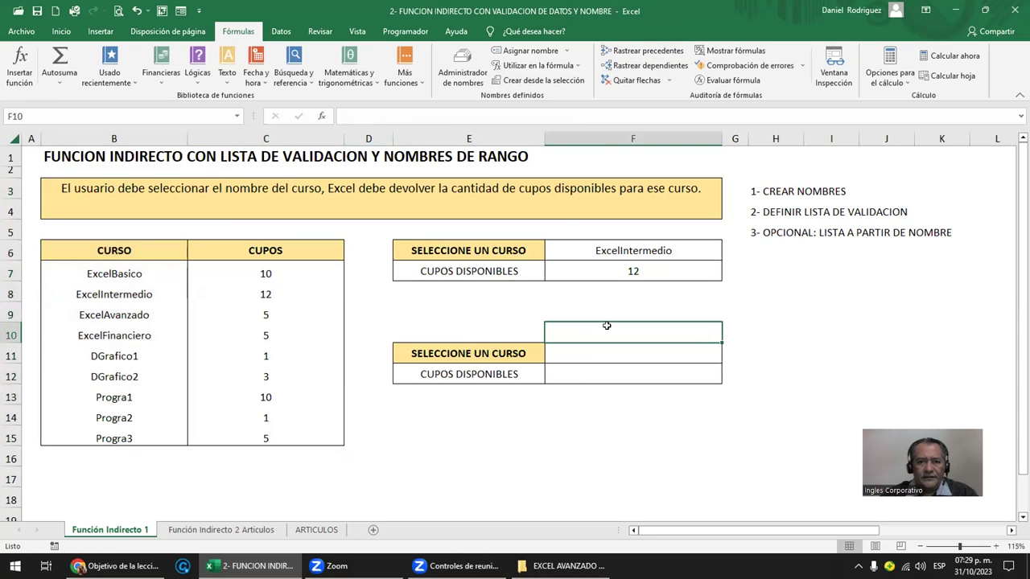
{"action": "left_click", "coordinate": [594, 353]}
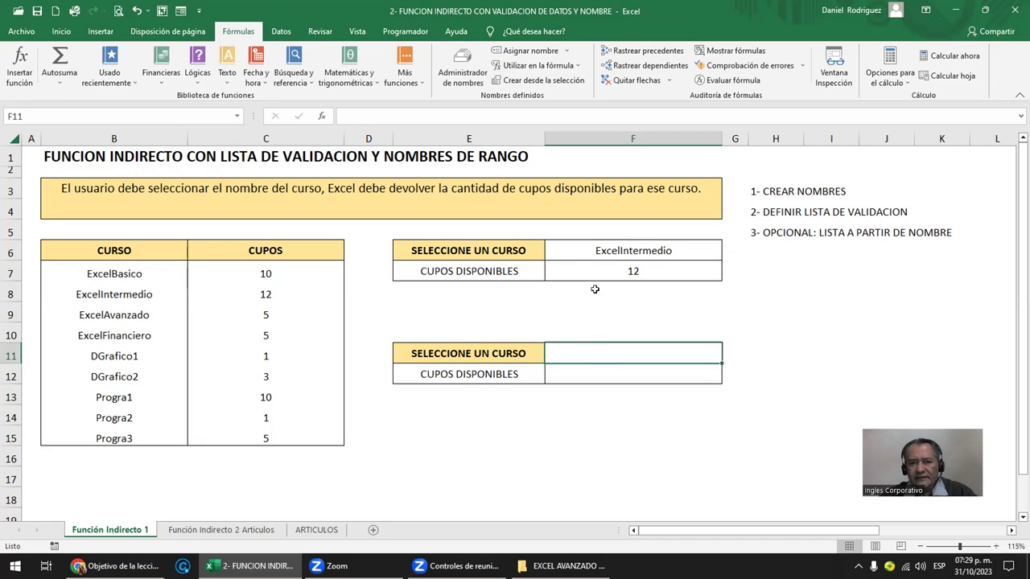
{"action": "left_click", "coordinate": [509, 354]}
{"action": "left_click", "coordinate": [552, 363]}
{"action": "left_click", "coordinate": [489, 358]}
{"action": "left_click", "coordinate": [601, 355]}
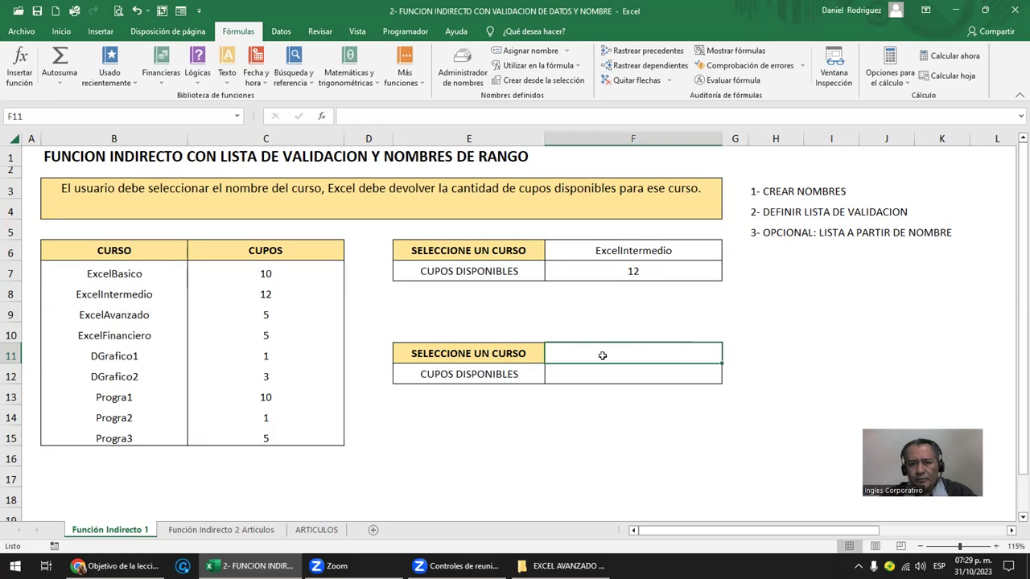
{"action": "left_click", "coordinate": [512, 360]}
{"action": "left_click", "coordinate": [643, 355]}
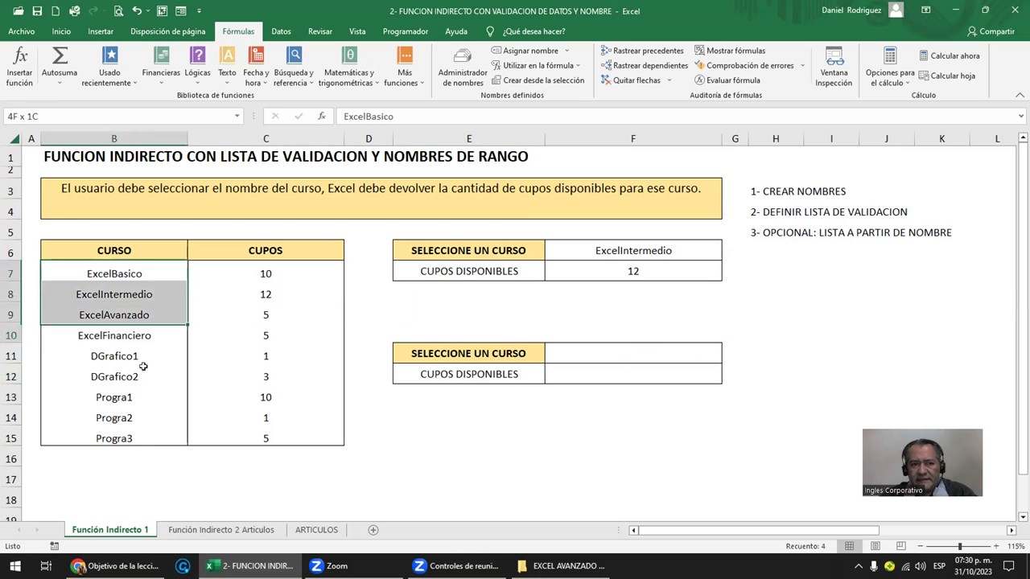
{"action": "left_click_drag", "start_coordinate": [137, 272], "coordinate": [149, 437]}
{"action": "left_click", "coordinate": [584, 355]}
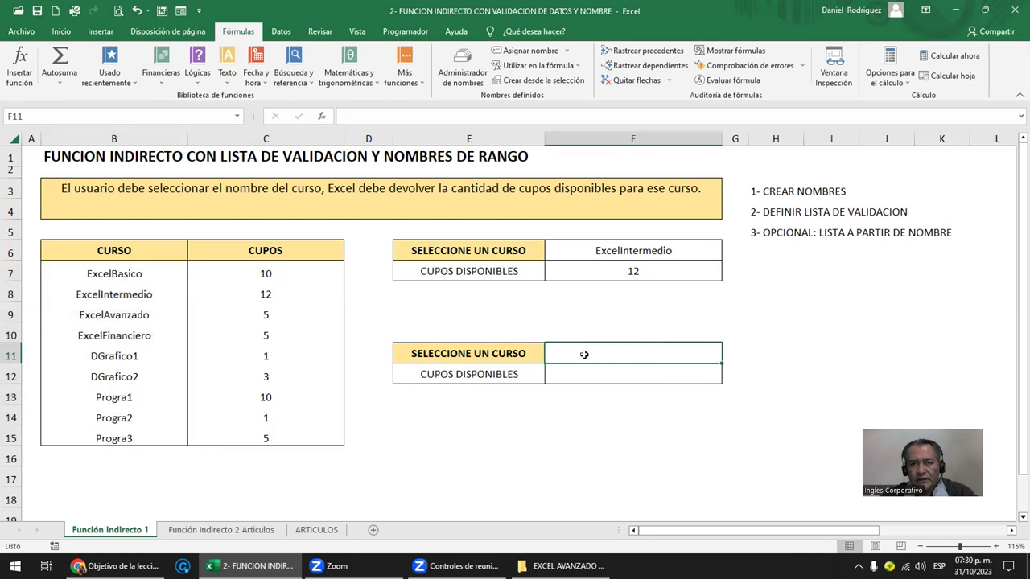
{"action": "left_click", "coordinate": [281, 34]}
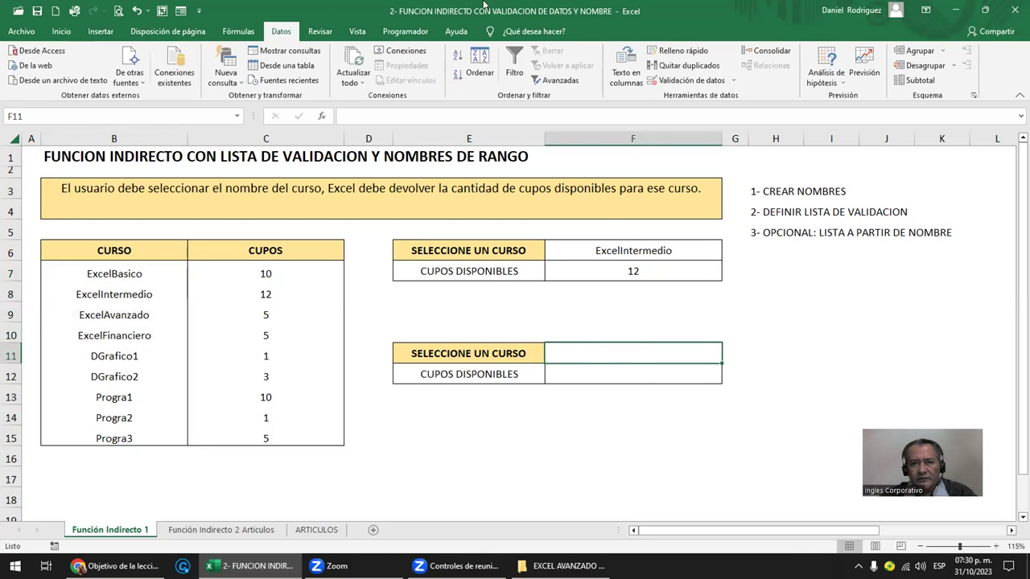
- Give F11 a Lista validation with source =$B$7:$B$15, then test its dropdown
{"action": "left_click", "coordinate": [710, 84]}
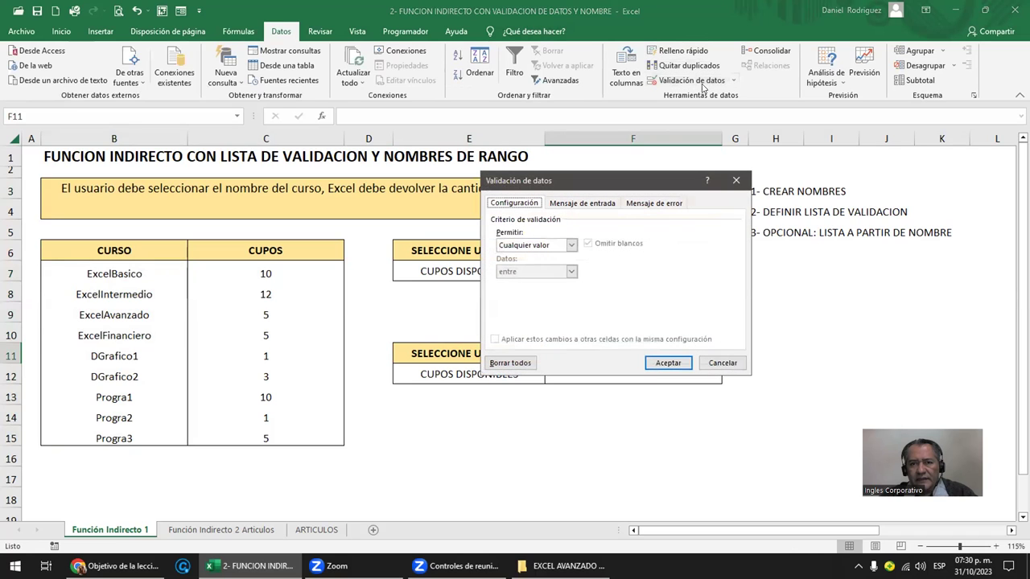
{"action": "left_click", "coordinate": [531, 245]}
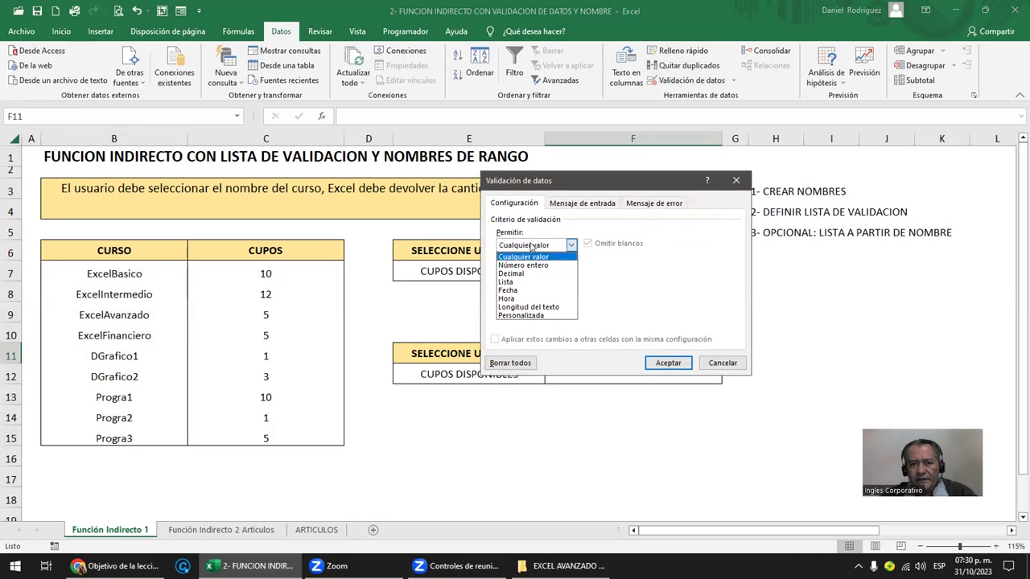
{"action": "left_click", "coordinate": [510, 284]}
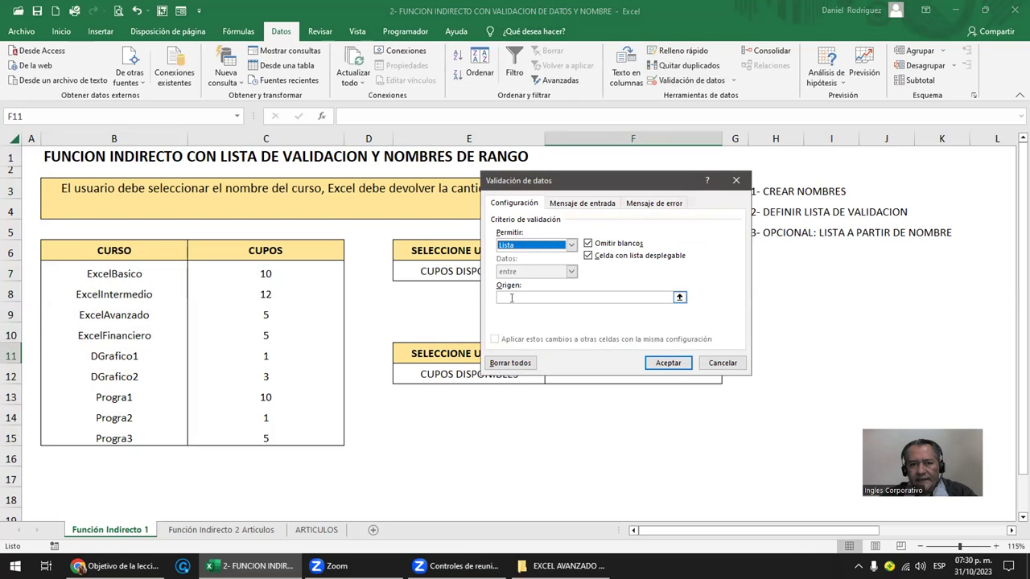
{"action": "left_click", "coordinate": [509, 296]}
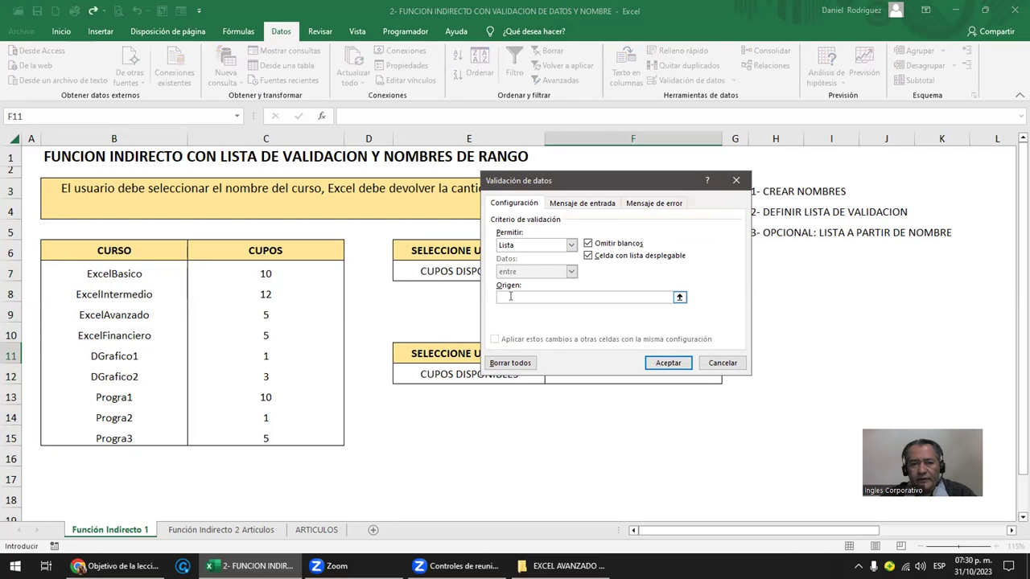
{"action": "left_click_drag", "start_coordinate": [121, 270], "coordinate": [144, 429]}
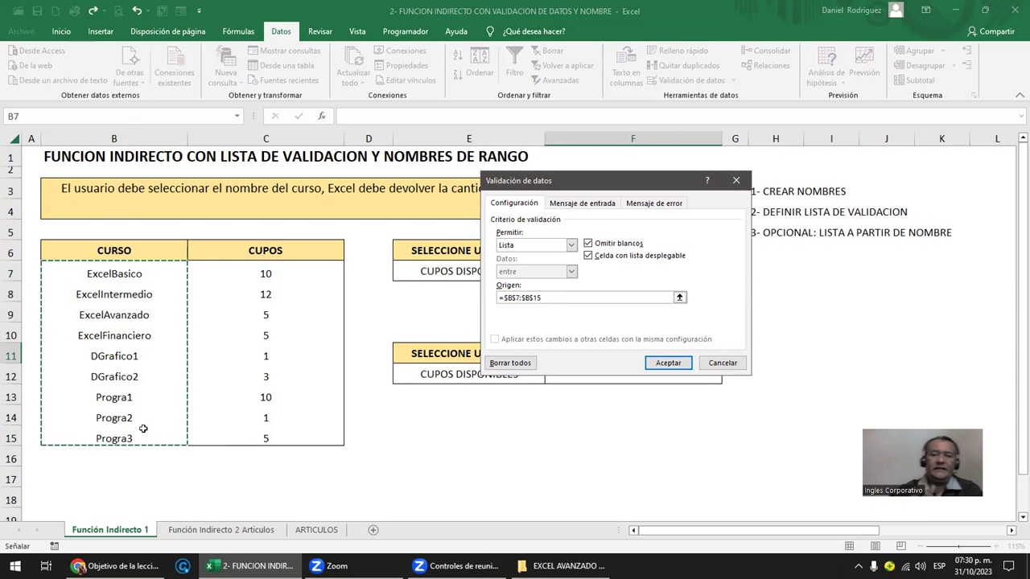
{"action": "key", "text": "Return"}
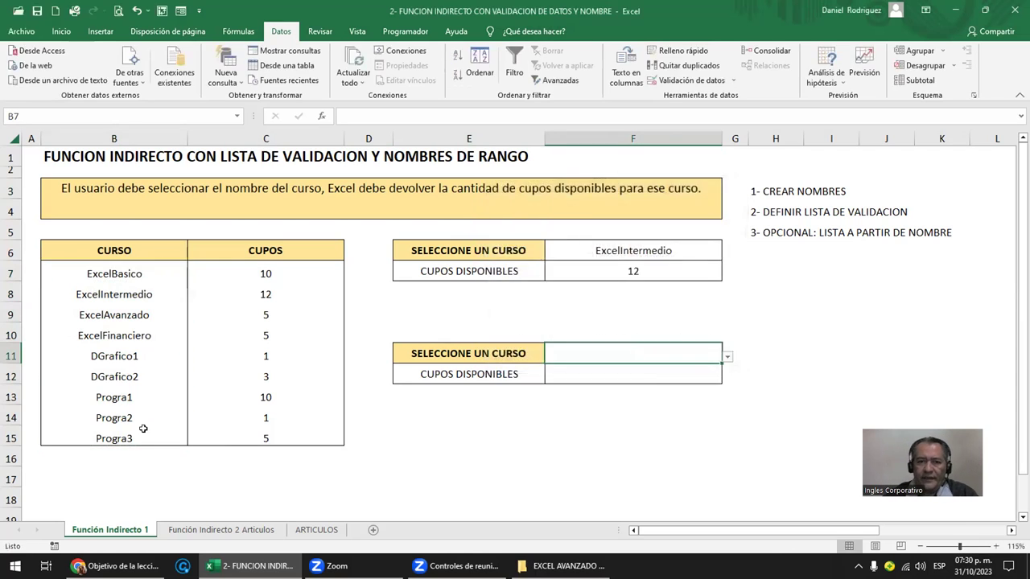
{"action": "left_click", "coordinate": [727, 356]}
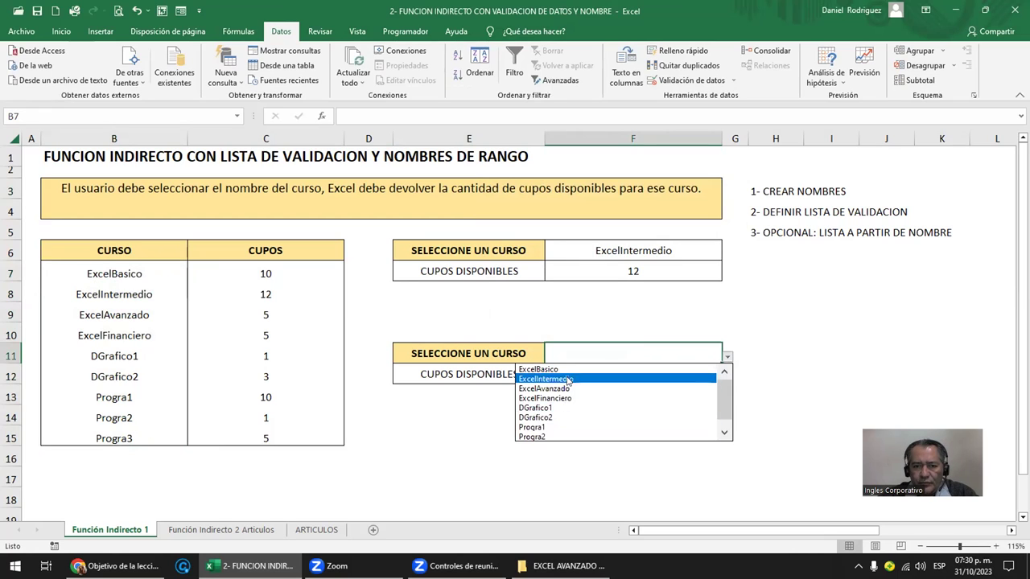
- Enter =INDIRECTO(F11) in F12 to look up the chosen course's seats
{"action": "key", "text": "Escape"}
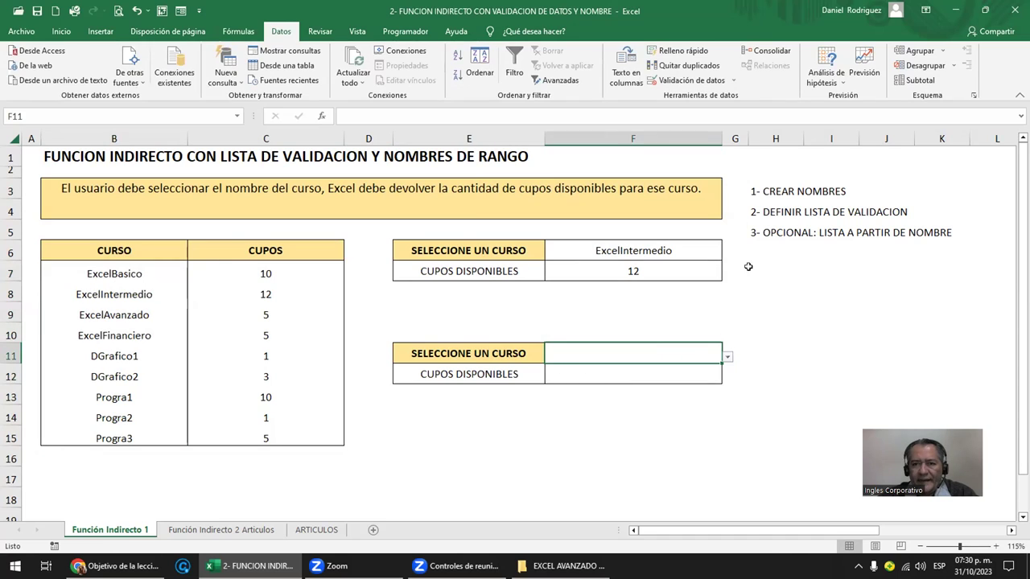
{"action": "left_click", "coordinate": [767, 232]}
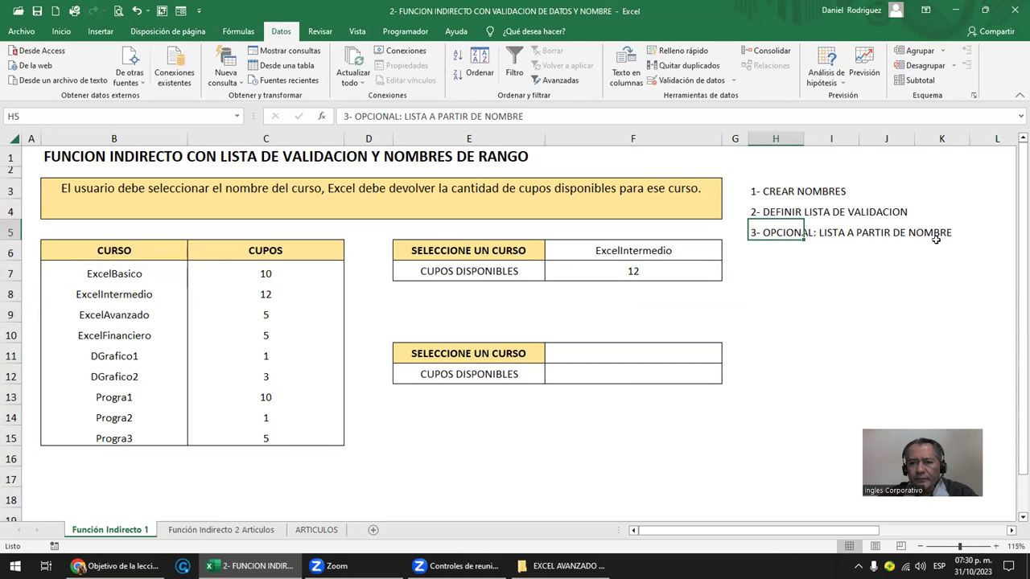
{"action": "left_click", "coordinate": [865, 292]}
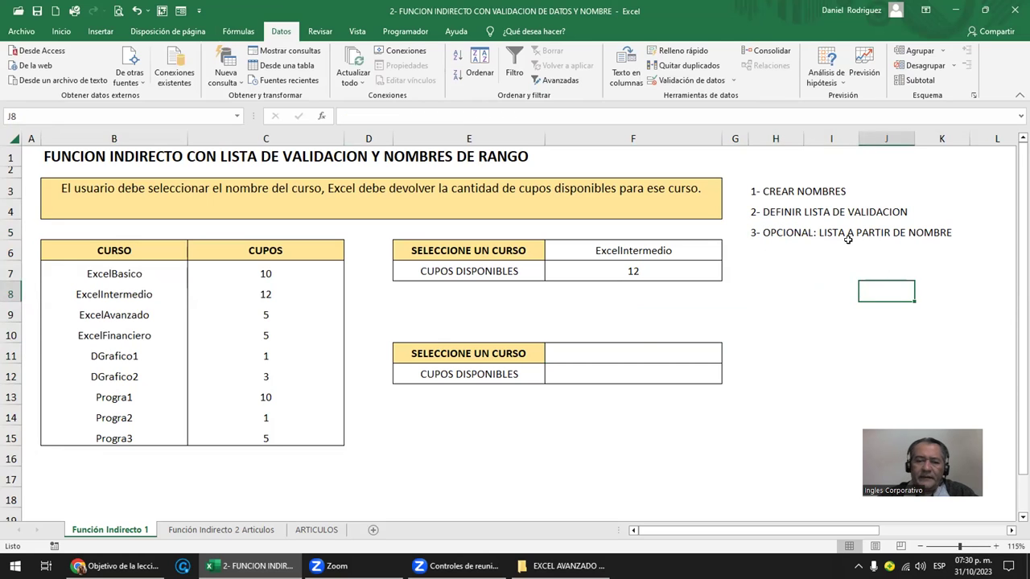
{"action": "left_click", "coordinate": [633, 348]}
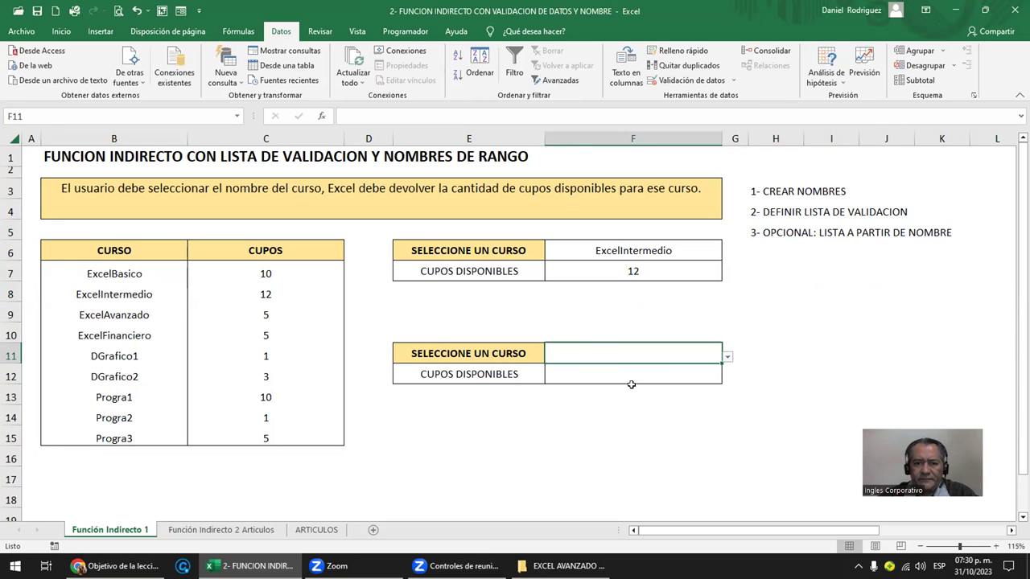
{"action": "left_click", "coordinate": [611, 371]}
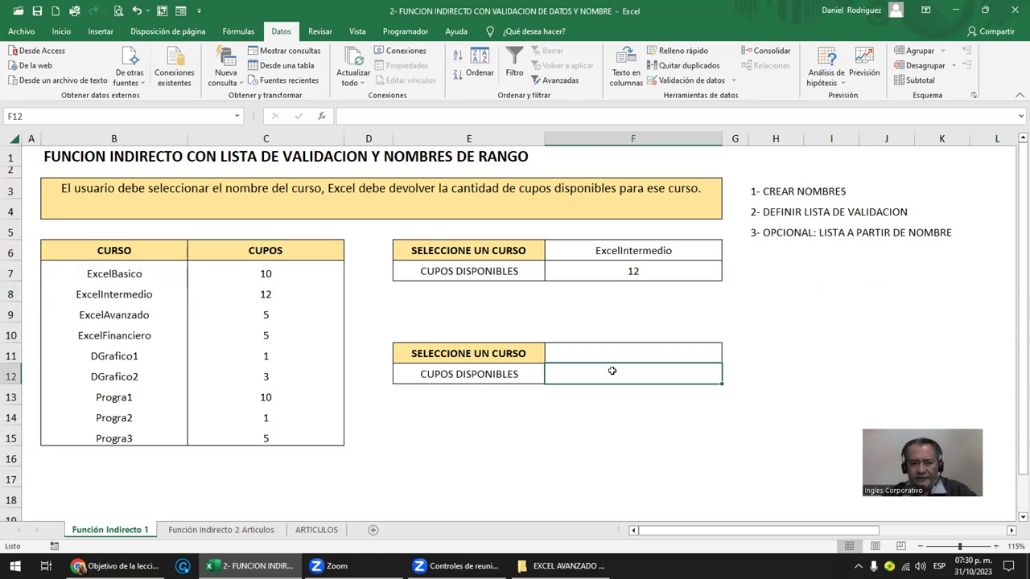
{"action": "type", "text": "="}
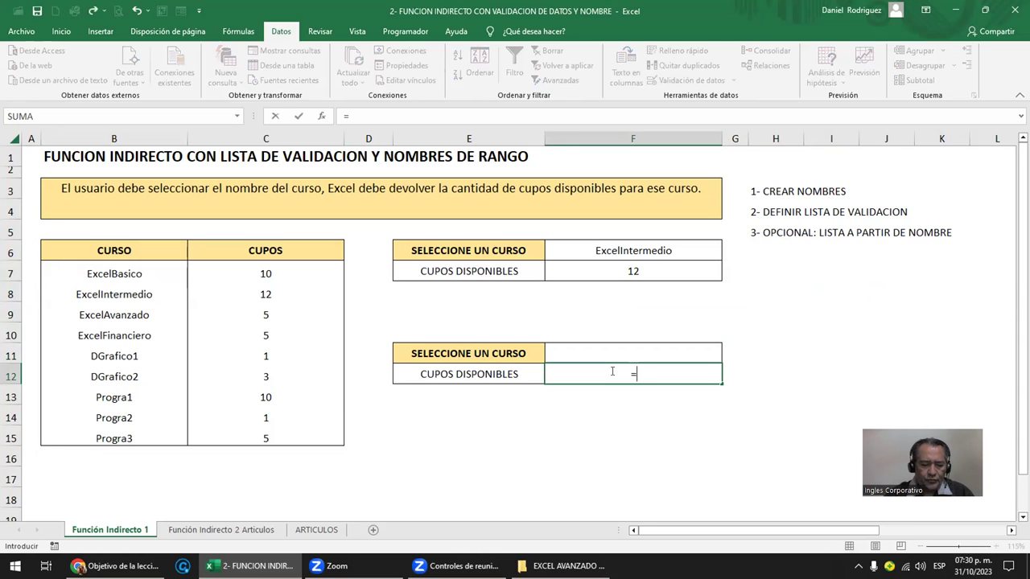
{"action": "type", "text": "IN"}
{"action": "key", "text": "Down"}
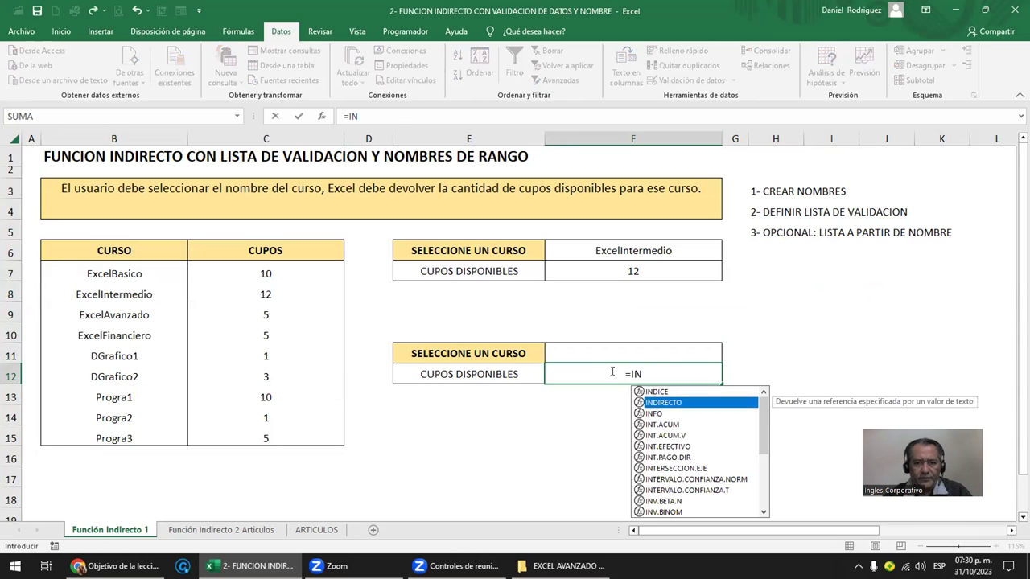
{"action": "key", "text": "Tab"}
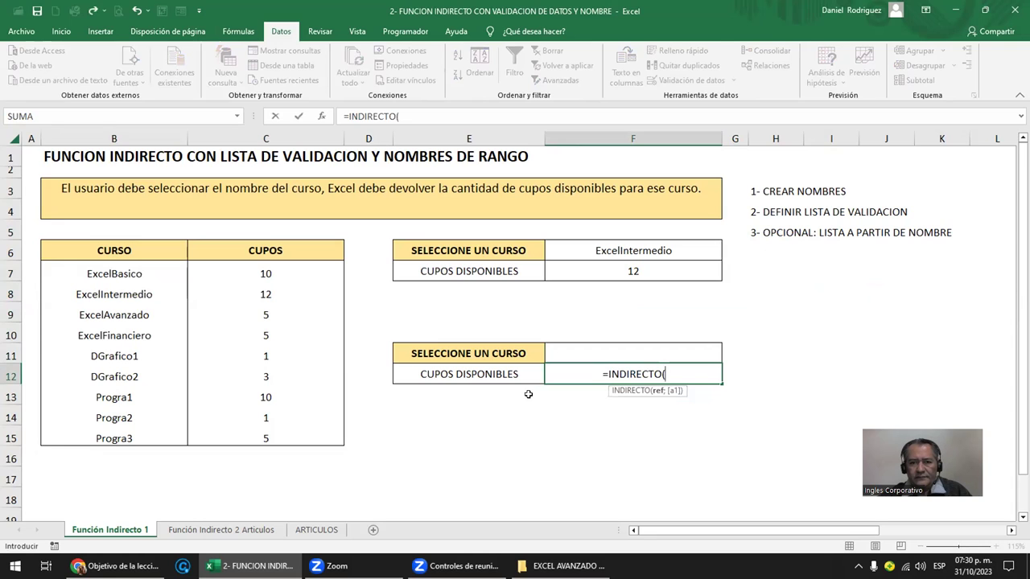
{"action": "left_click", "coordinate": [613, 353]}
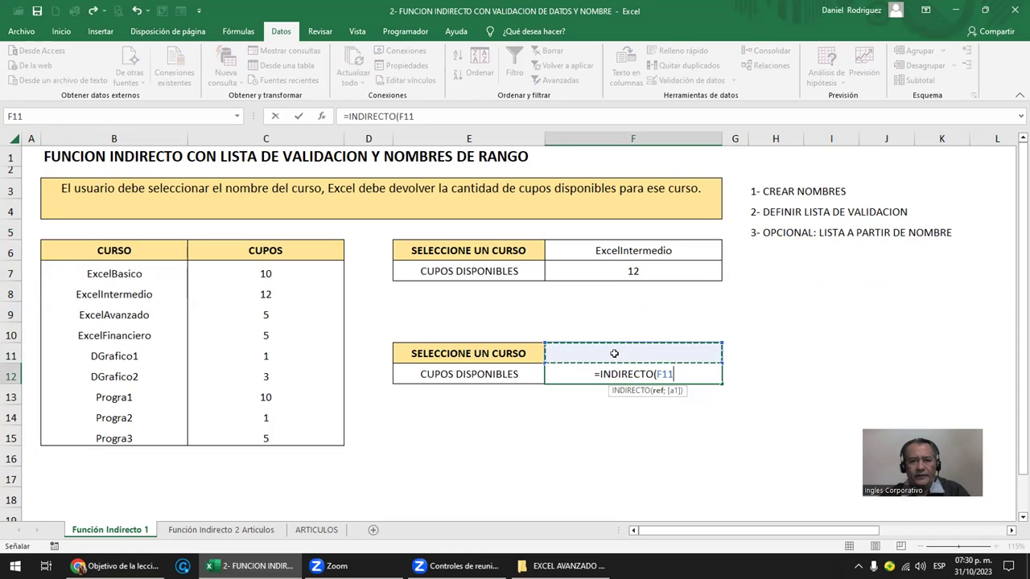
{"action": "key", "text": "Return"}
- Choose ExcelIntermedio in F11 and review F12's formula, which returns 12
{"action": "left_click", "coordinate": [614, 354]}
{"action": "left_click", "coordinate": [726, 357]}
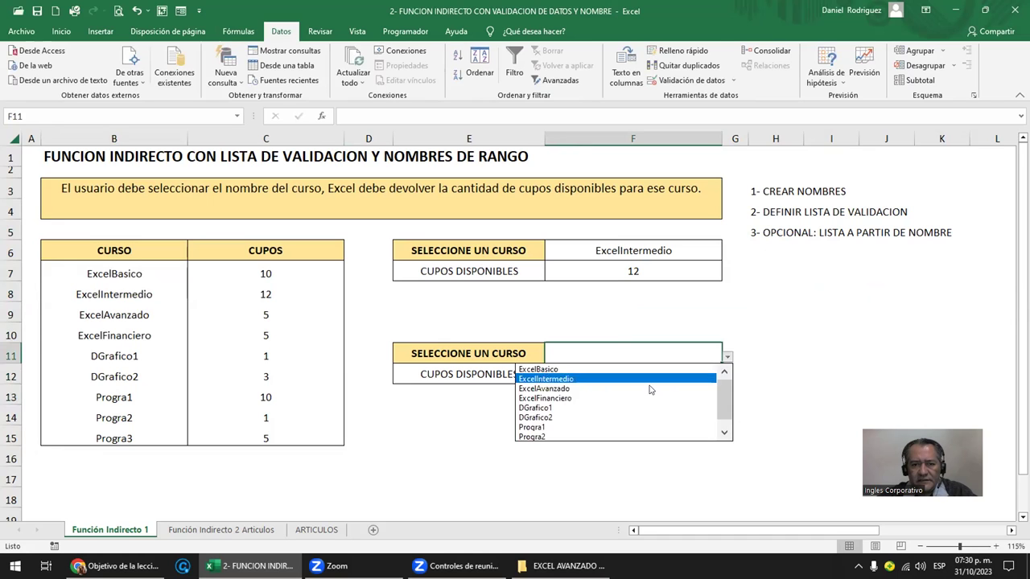
{"action": "left_click", "coordinate": [615, 374]}
{"action": "left_click", "coordinate": [721, 410]}
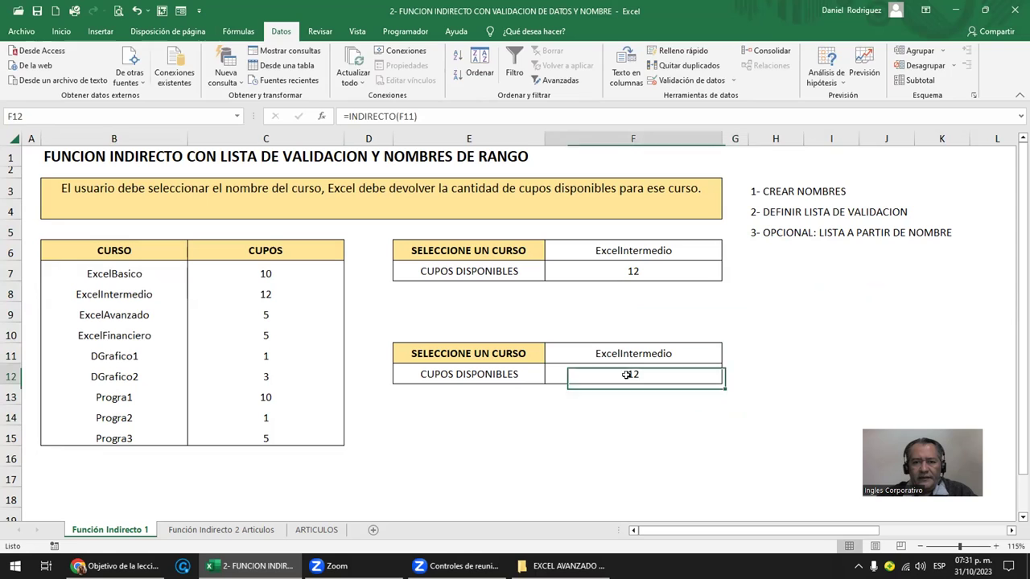
{"action": "double_click", "coordinate": [634, 376]}
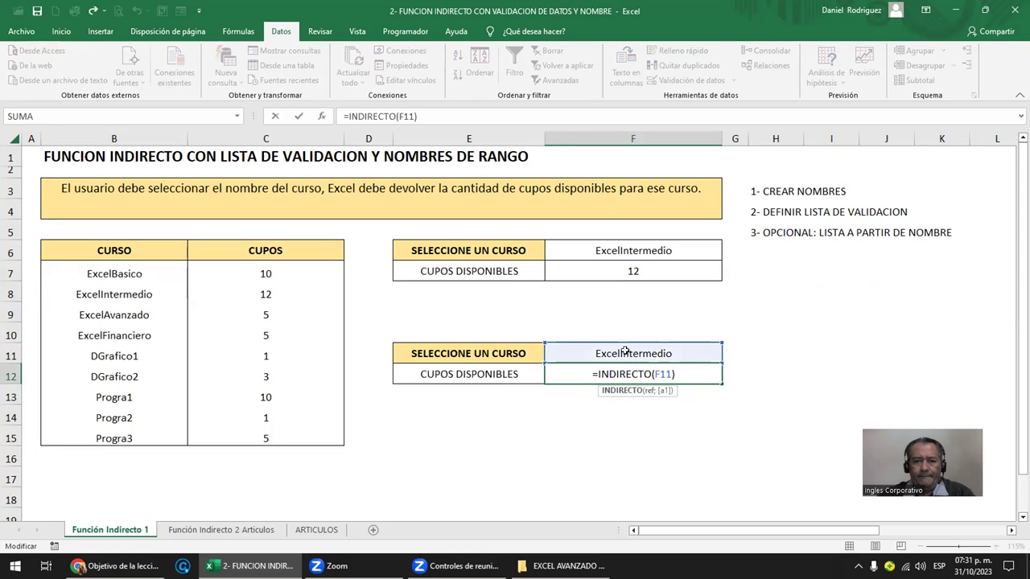
{"action": "key", "text": "Escape"}
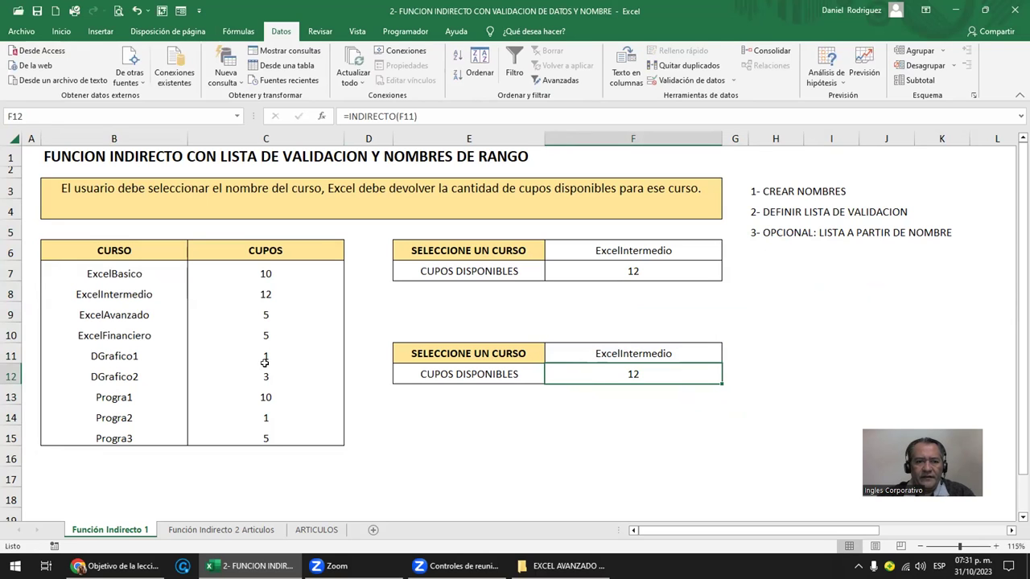
- Check the name on seat cell C8, then choose Progra1 as the course in F11
{"action": "left_click_drag", "start_coordinate": [121, 293], "coordinate": [277, 302]}
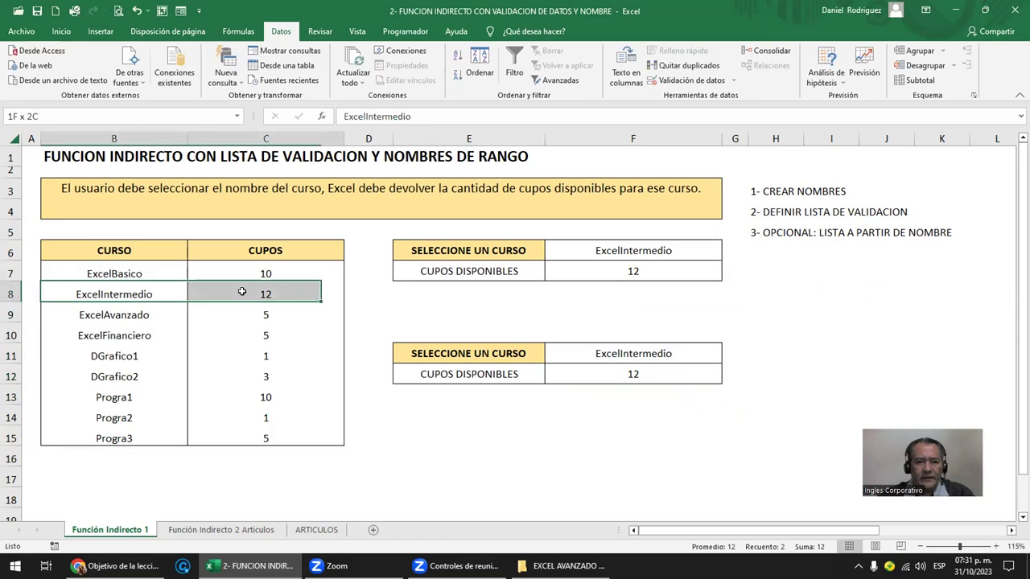
{"action": "left_click", "coordinate": [293, 295]}
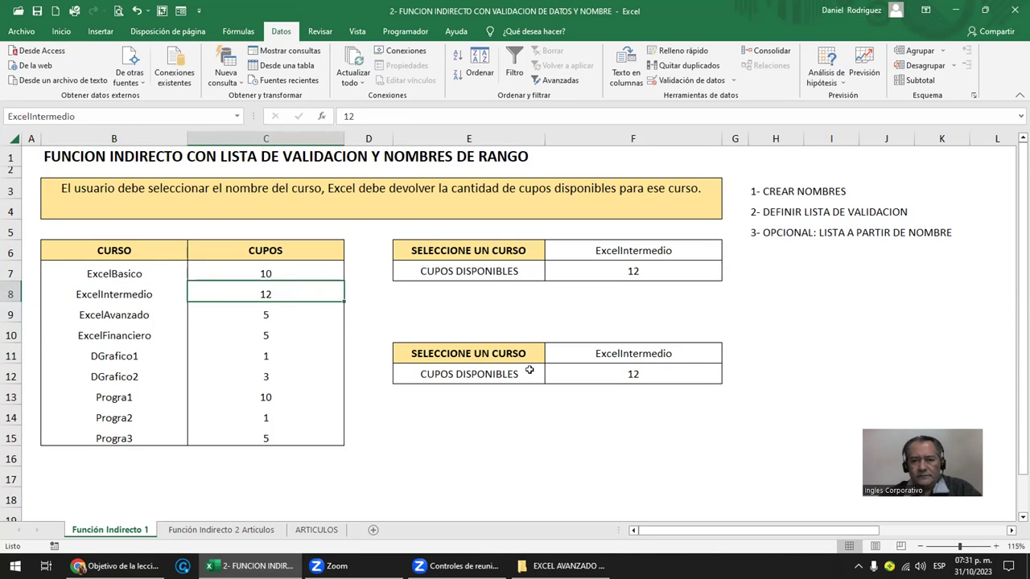
{"action": "left_click", "coordinate": [688, 351]}
{"action": "left_click", "coordinate": [726, 357]}
{"action": "left_click", "coordinate": [627, 416]}
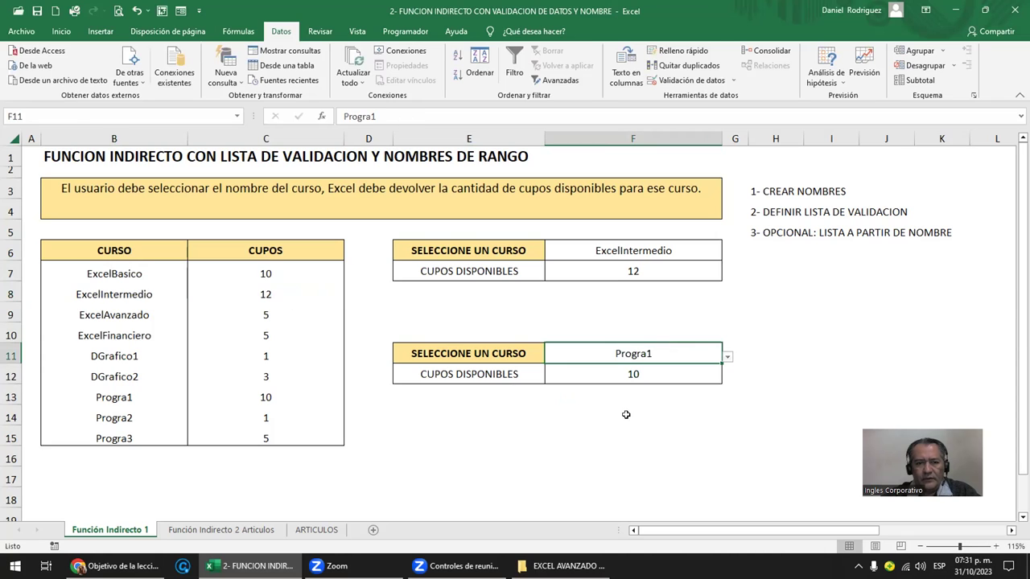
- Change Progra1's seats in C13 from 10 to 5 so F12 shows 5
{"action": "left_click", "coordinate": [255, 394]}
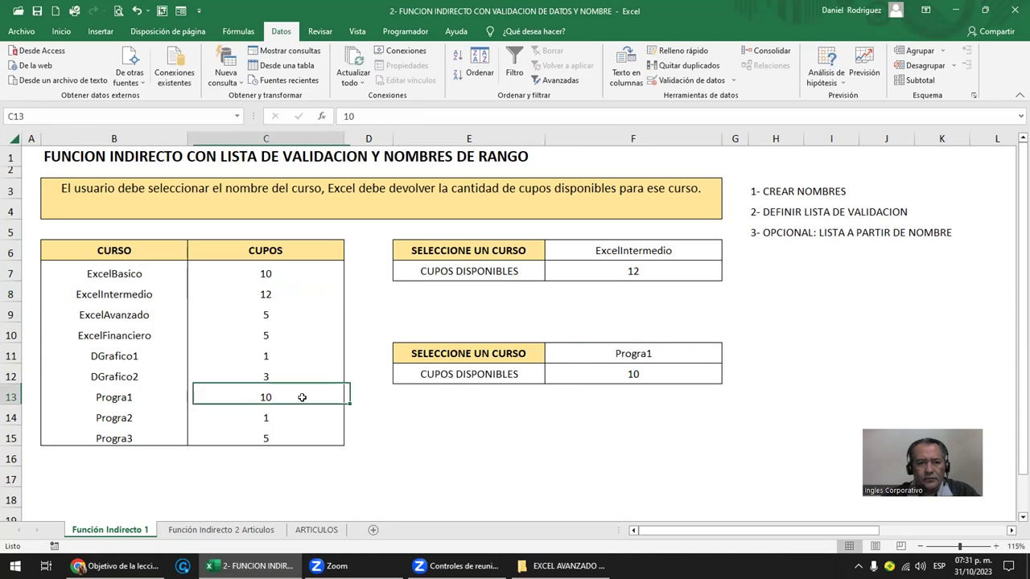
{"action": "type", "text": "5"}
{"action": "key", "text": "Return"}
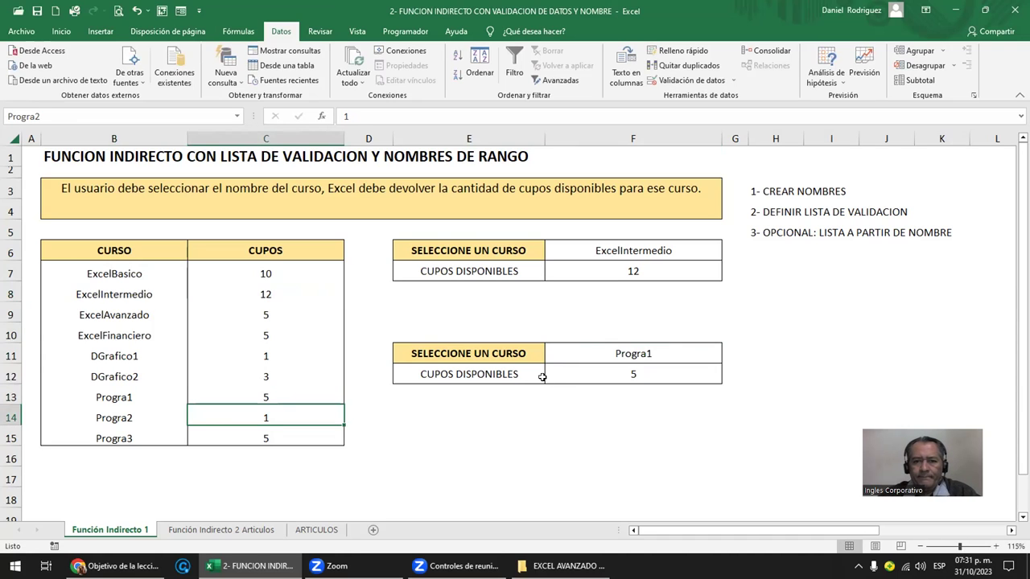
{"action": "left_click", "coordinate": [635, 354]}
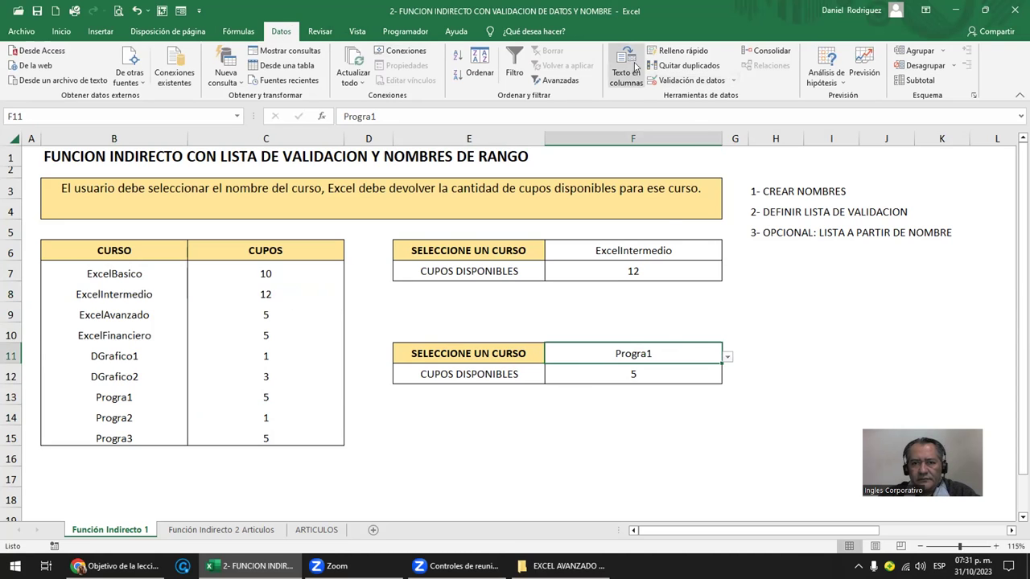
{"action": "left_click", "coordinate": [680, 80]}
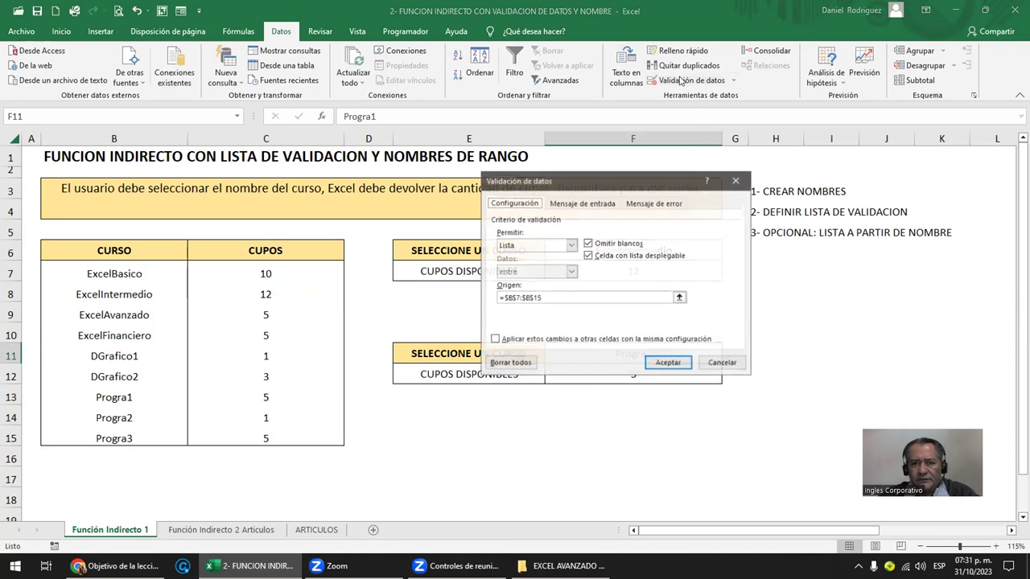
{"action": "left_click", "coordinate": [563, 298]}
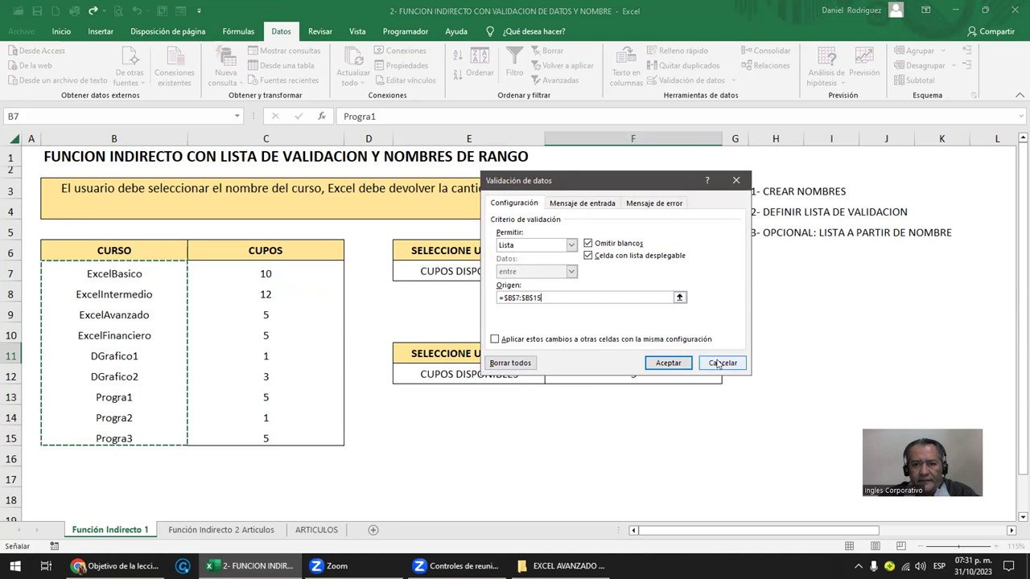
{"action": "left_click", "coordinate": [668, 363]}
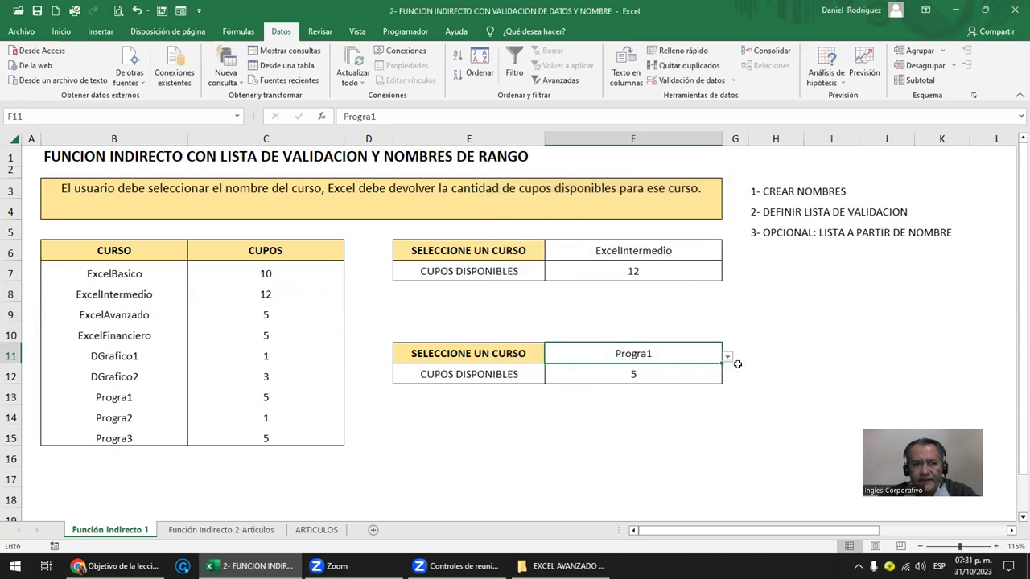
{"action": "left_click", "coordinate": [236, 119]}
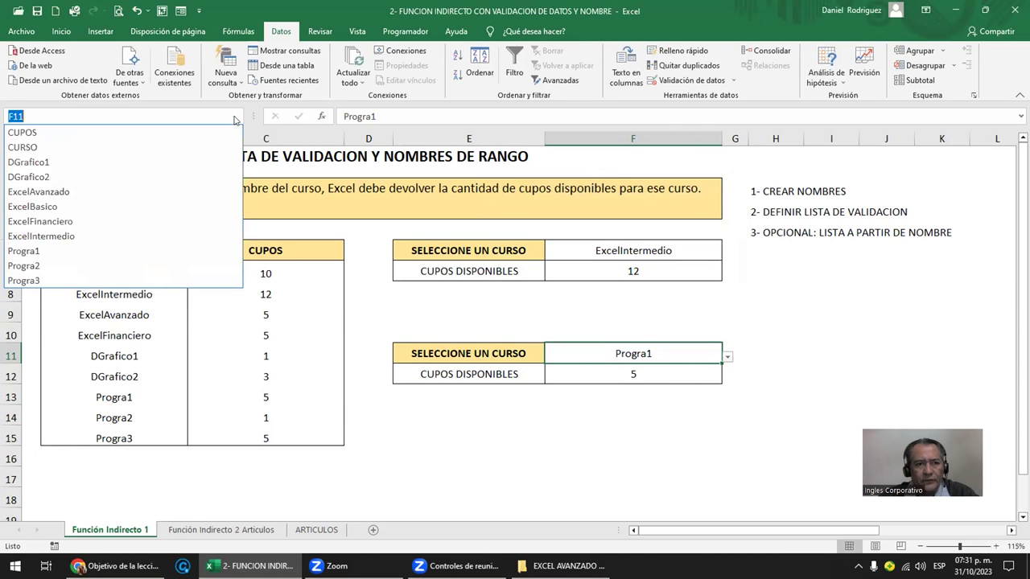
{"action": "left_click", "coordinate": [109, 133]}
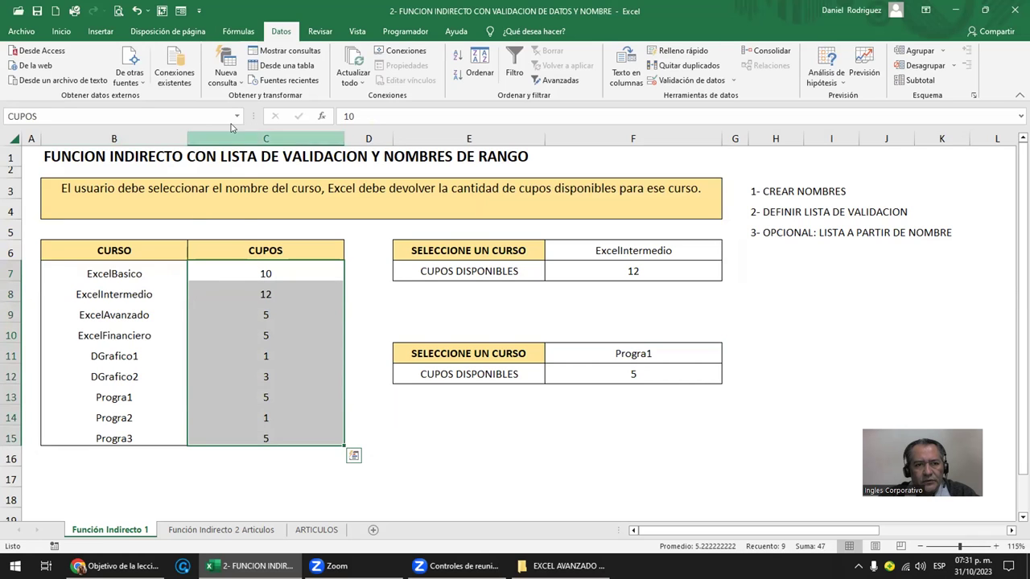
{"action": "left_click", "coordinate": [236, 116]}
- Select the course names B7:B15 and name the range MODULOS via the Name Box
{"action": "key", "text": "Escape"}
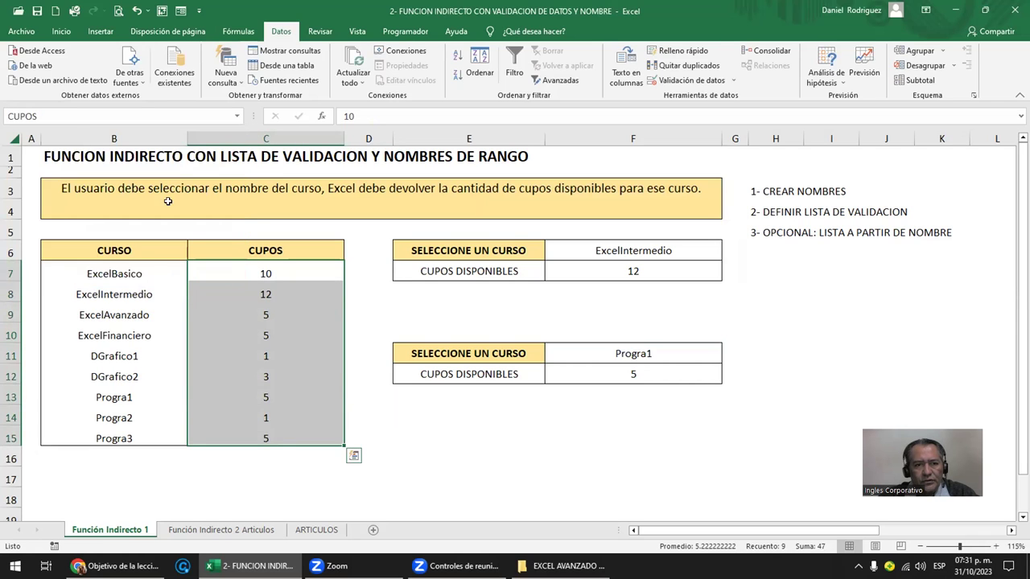
{"action": "left_click", "coordinate": [134, 250]}
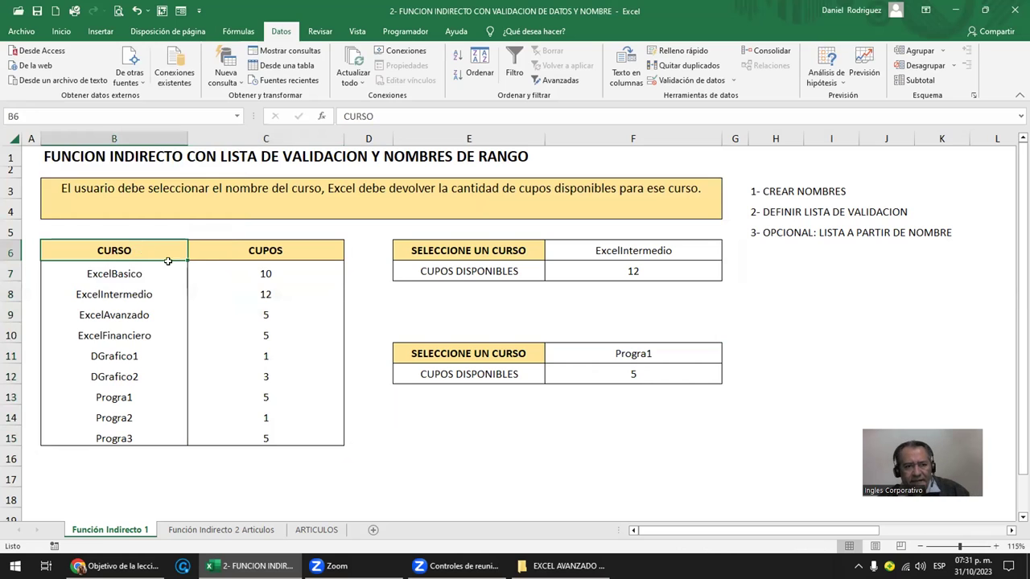
{"action": "left_click_drag", "start_coordinate": [221, 267], "coordinate": [266, 438]}
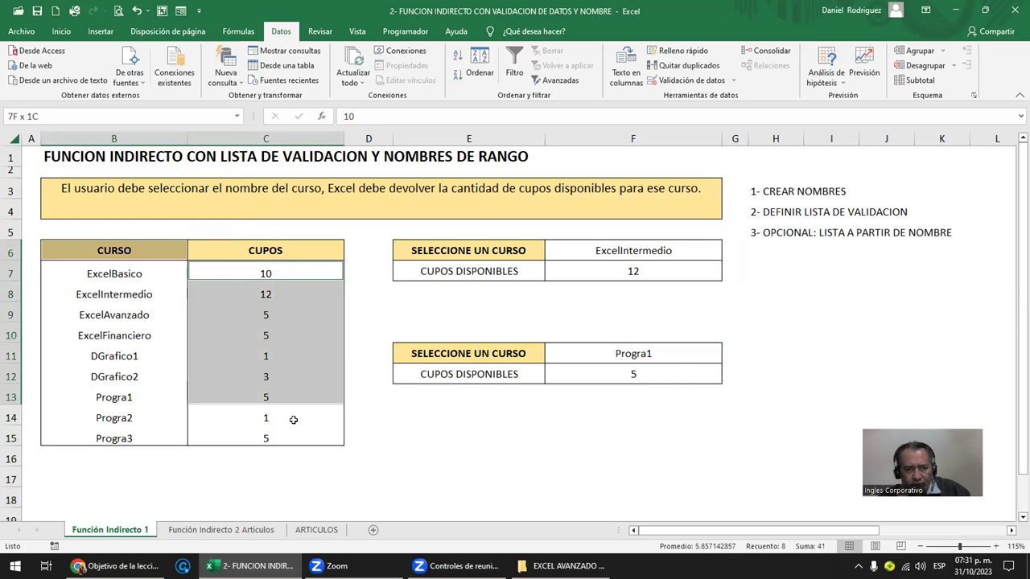
{"action": "left_click", "coordinate": [135, 275]}
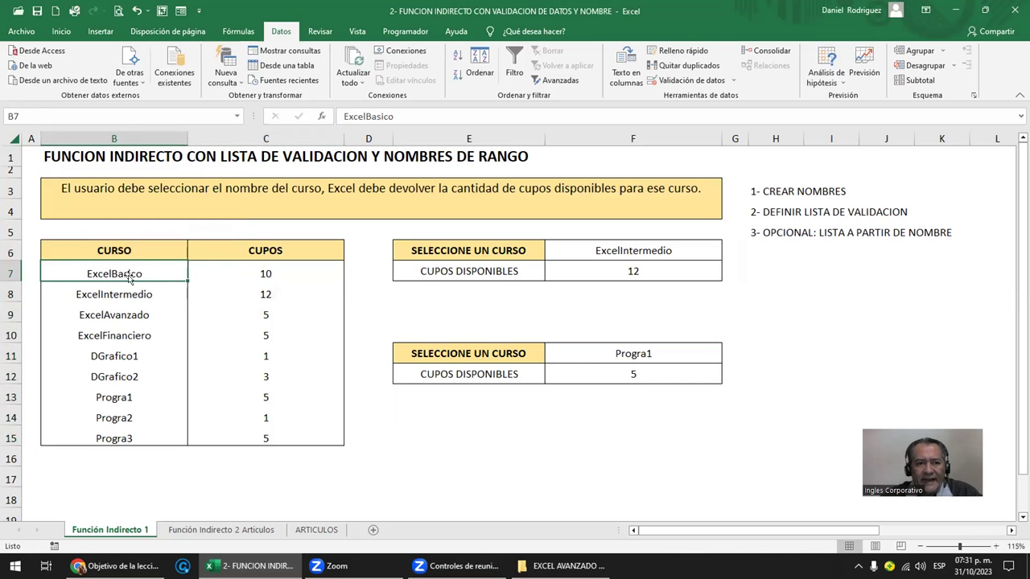
{"action": "left_click_drag", "start_coordinate": [128, 263], "coordinate": [149, 432]}
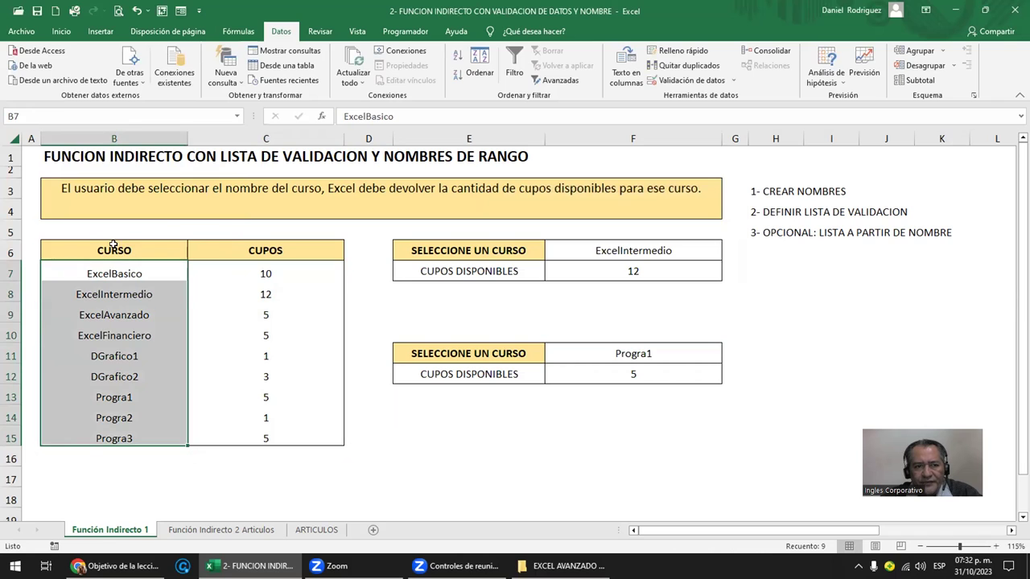
{"action": "left_click", "coordinate": [236, 116]}
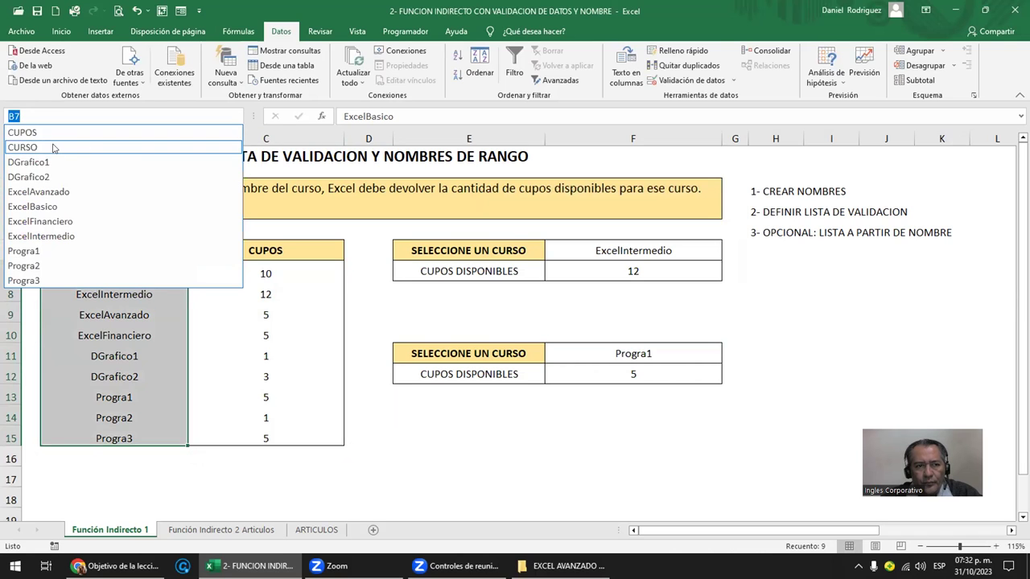
{"action": "left_click", "coordinate": [234, 306]}
{"action": "left_click_drag", "start_coordinate": [115, 268], "coordinate": [138, 435]}
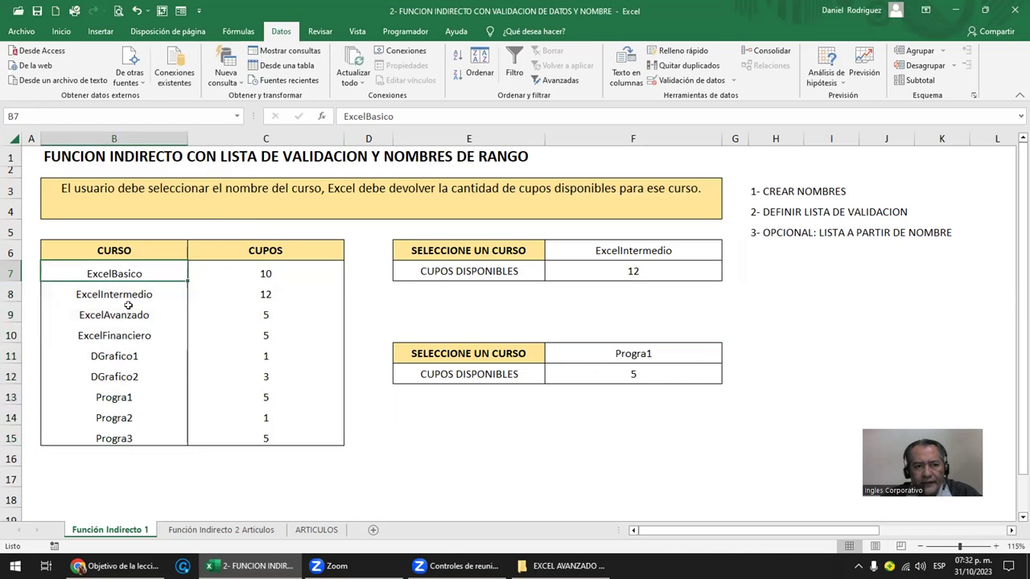
{"action": "left_click_drag", "start_coordinate": [134, 273], "coordinate": [165, 427]}
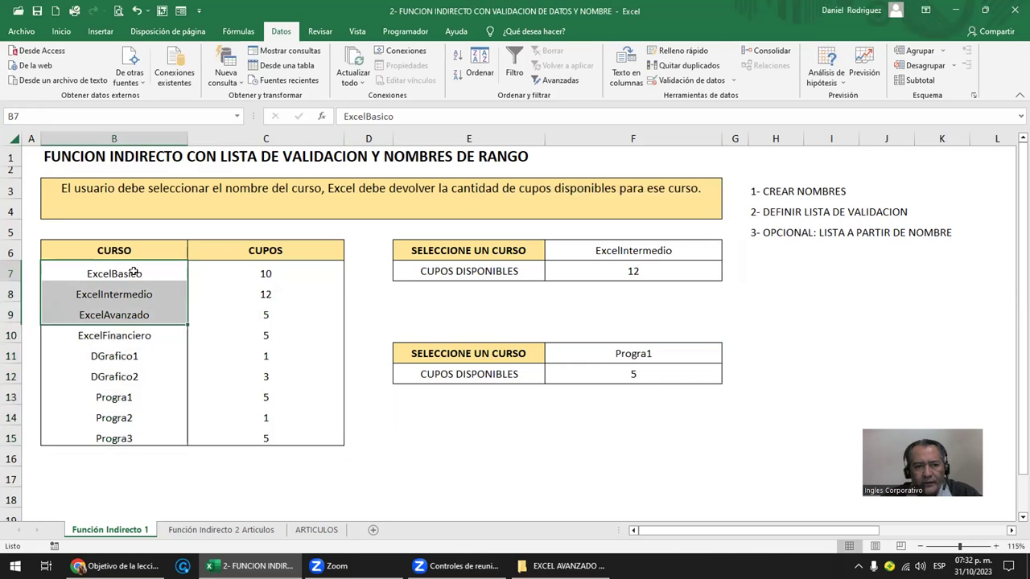
{"action": "left_click", "coordinate": [104, 118]}
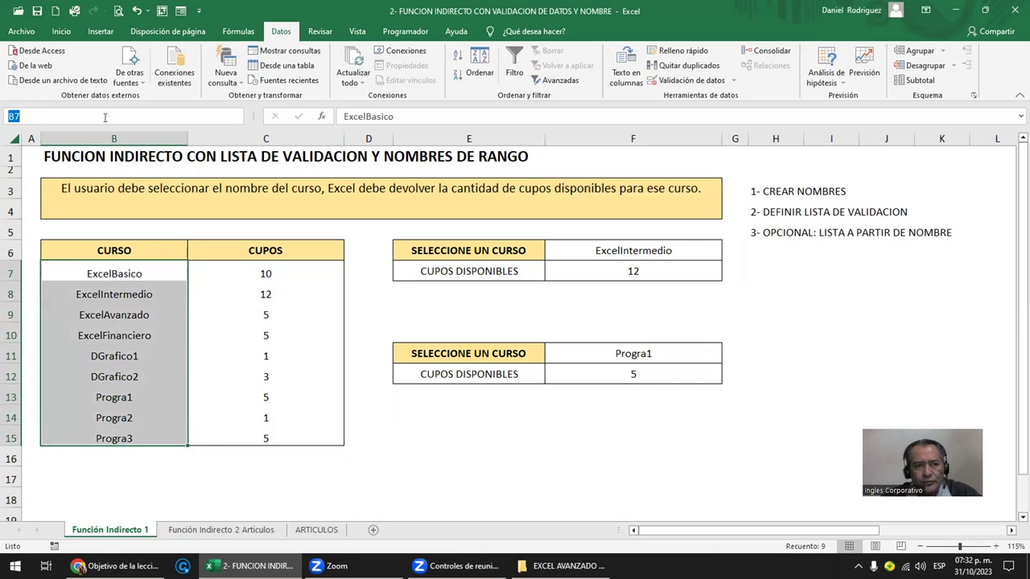
{"action": "type", "text": "MODULOS"}
{"action": "key", "text": "Return"}
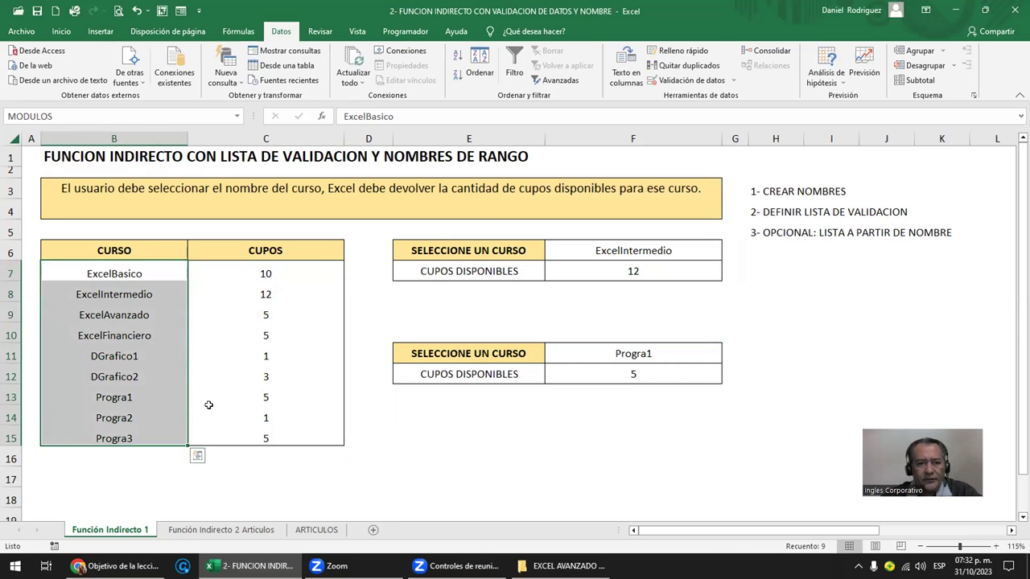
{"action": "left_click", "coordinate": [230, 476]}
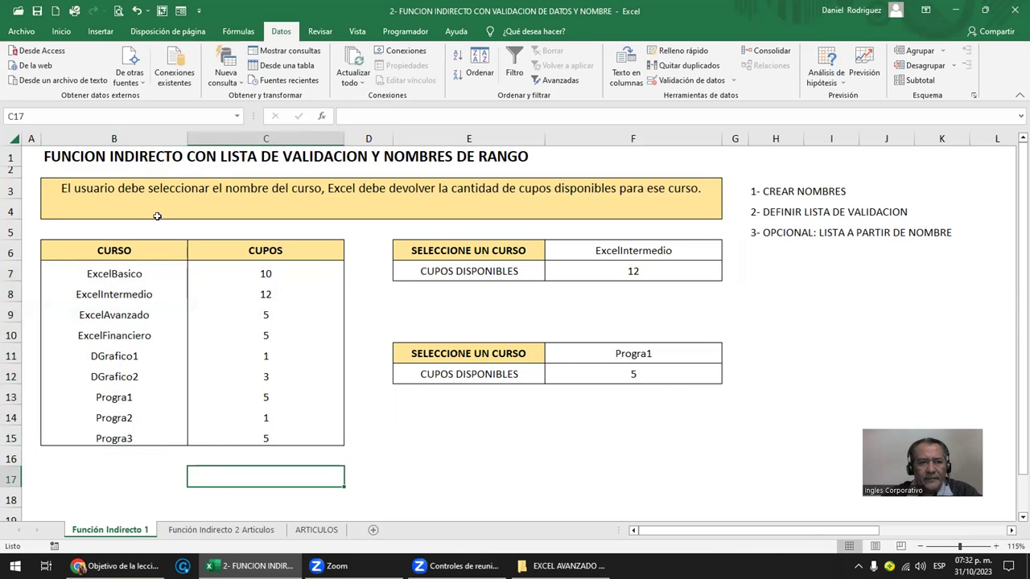
{"action": "left_click", "coordinate": [237, 116]}
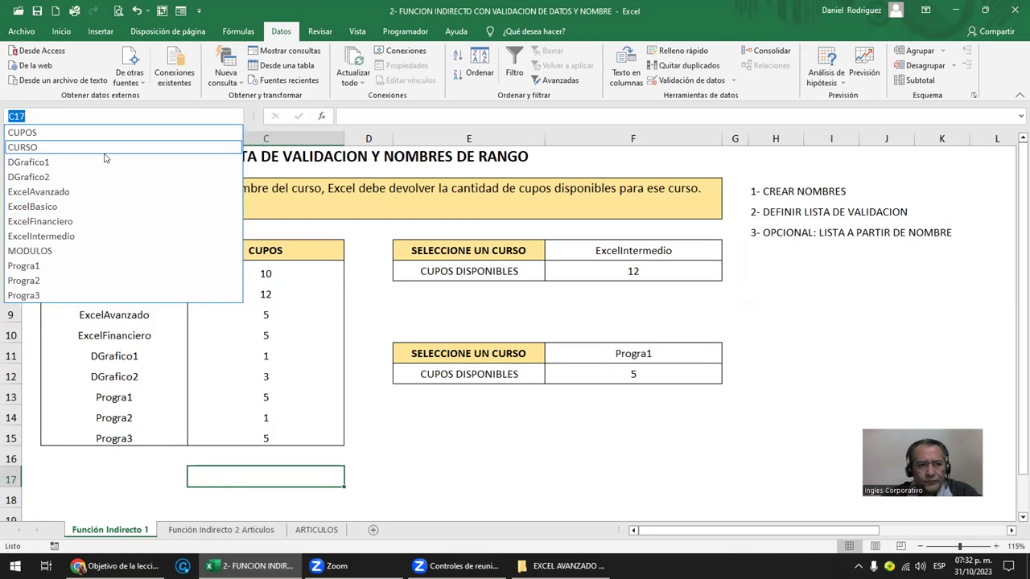
{"action": "left_click", "coordinate": [44, 251]}
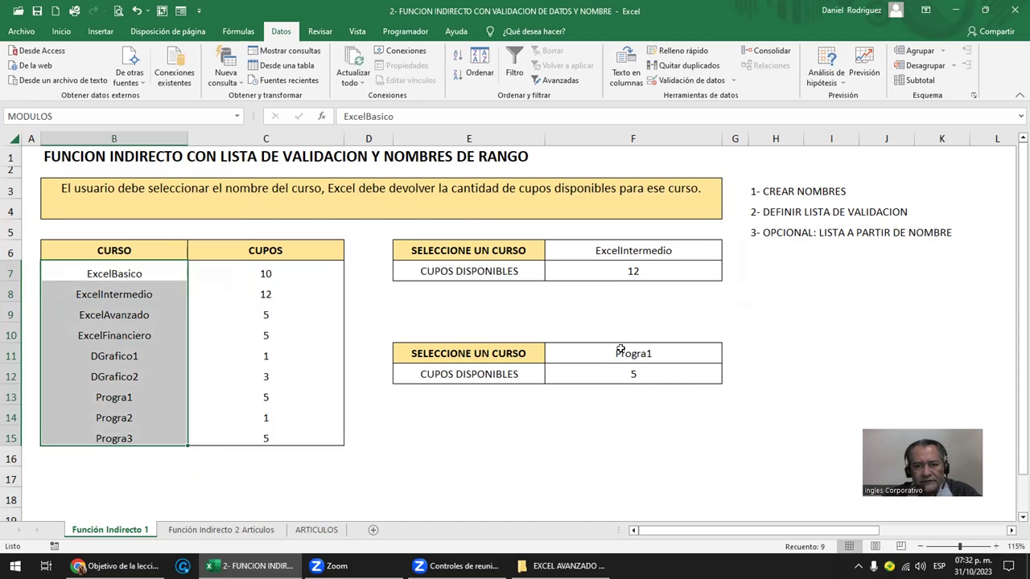
{"action": "left_click", "coordinate": [639, 351]}
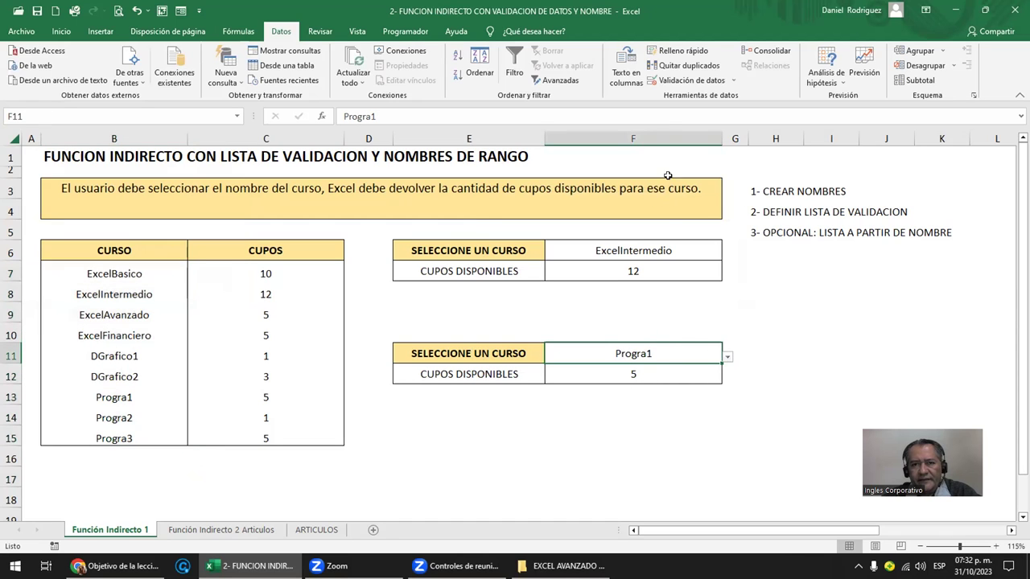
{"action": "left_click", "coordinate": [666, 81]}
{"action": "left_click", "coordinate": [543, 297]}
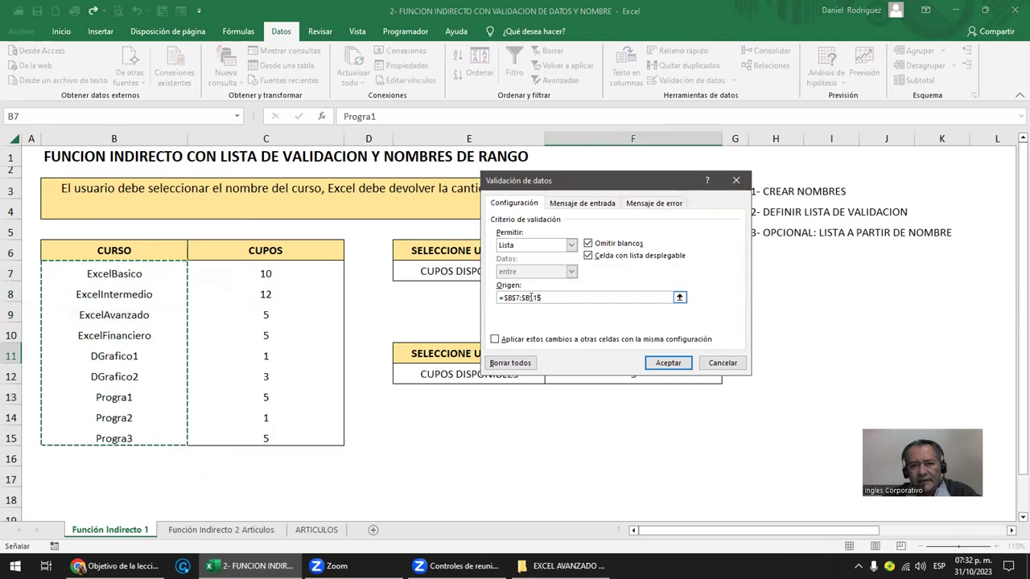
{"action": "key", "text": "Return"}
{"action": "left_click", "coordinate": [775, 352]}
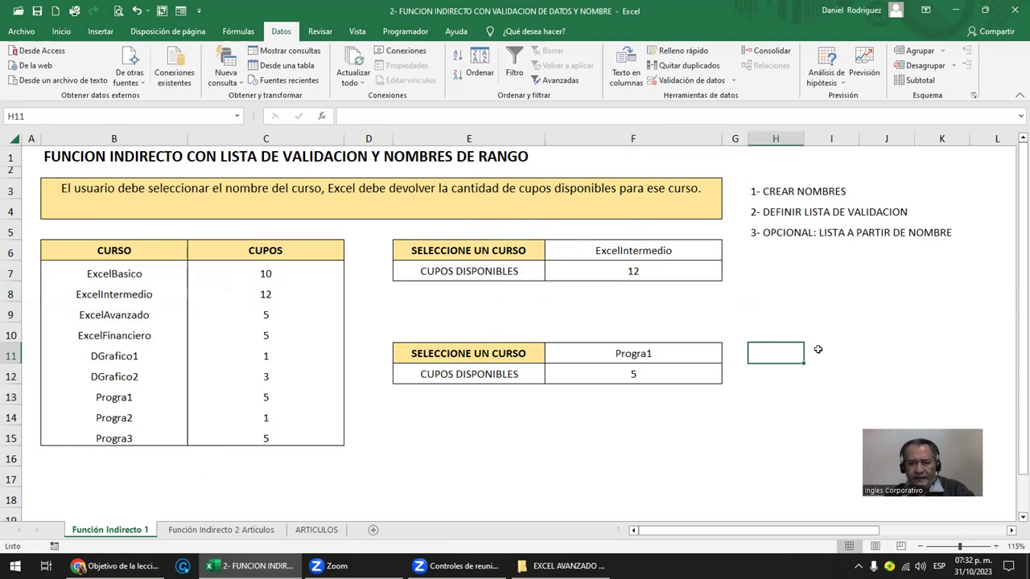
- Set H11's data validation to Lista with source =MODULOS
{"action": "left_click", "coordinate": [693, 80]}
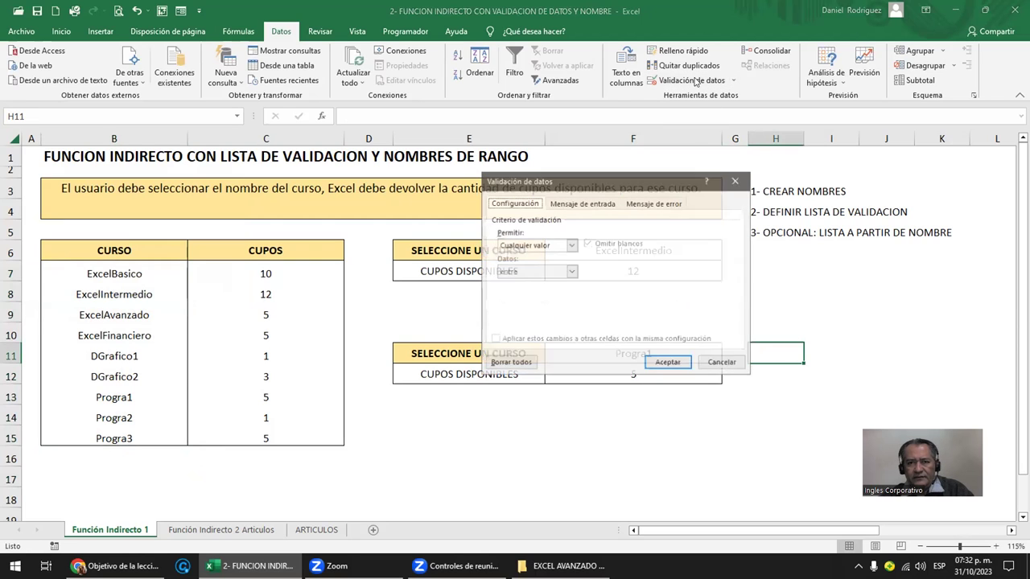
{"action": "left_click", "coordinate": [571, 245]}
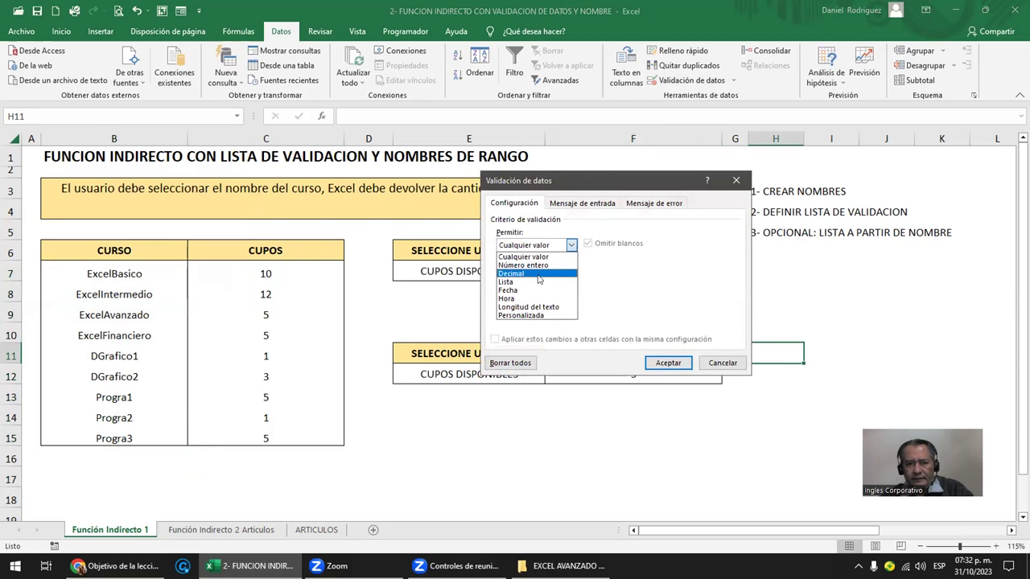
{"action": "left_click", "coordinate": [518, 283]}
{"action": "left_click", "coordinate": [505, 297]}
{"action": "type", "text": "=MODULOS"}
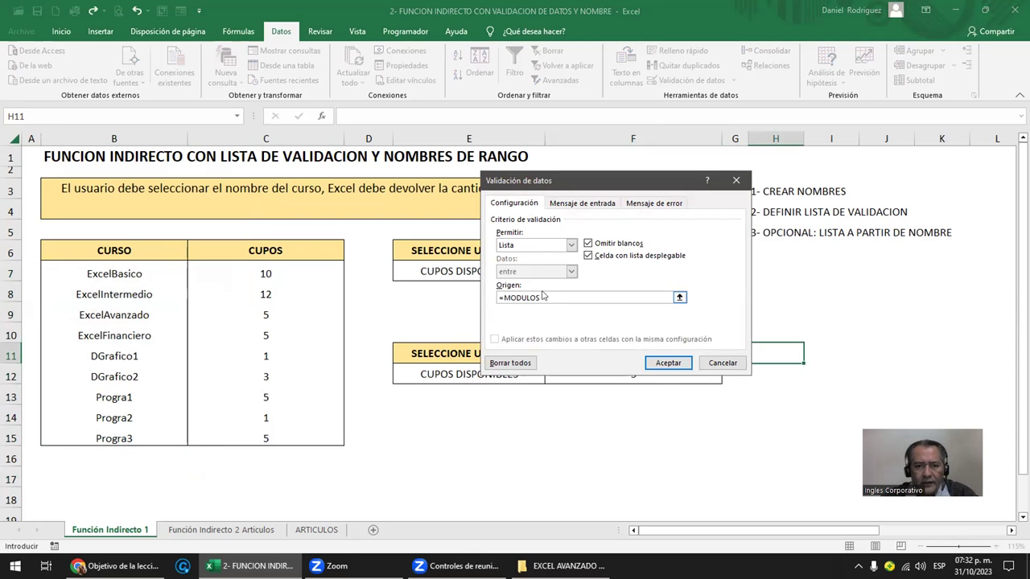
{"action": "left_click", "coordinate": [666, 363]}
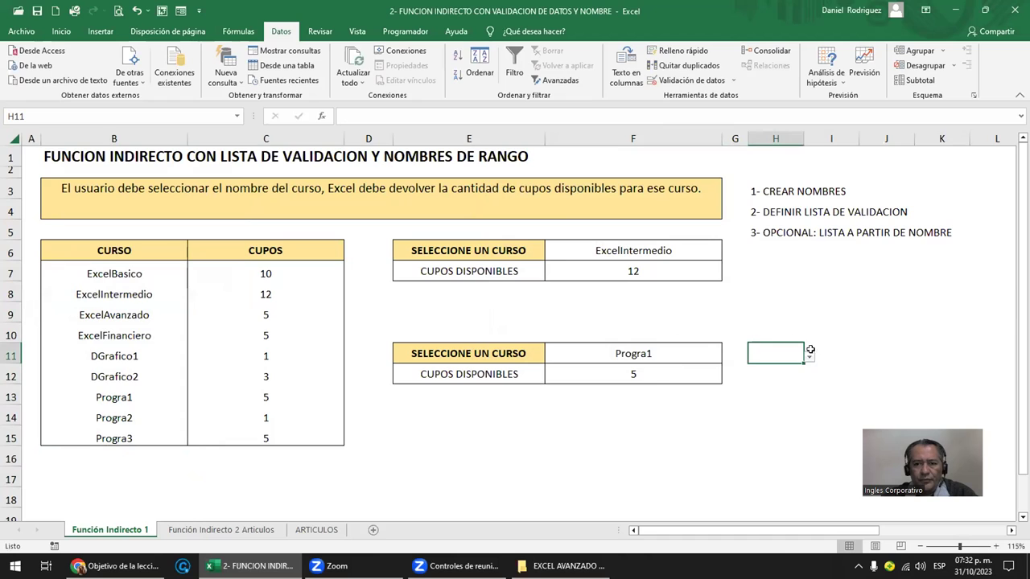
- Open H11's new dropdown to check the course names, closing it without choosing
{"action": "left_click_drag", "start_coordinate": [142, 275], "coordinate": [141, 439]}
{"action": "left_click", "coordinate": [753, 350]}
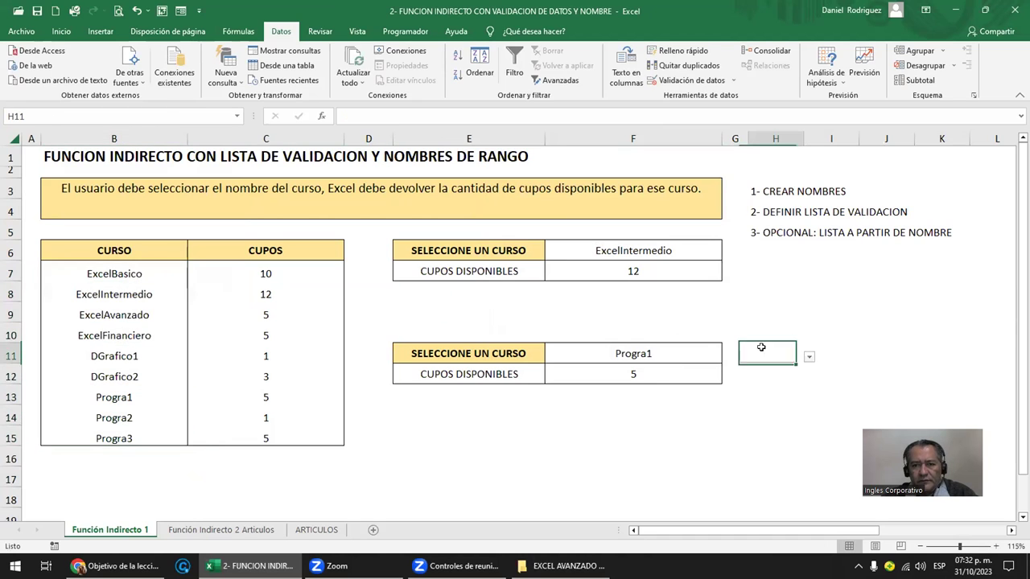
{"action": "left_click", "coordinate": [808, 358]}
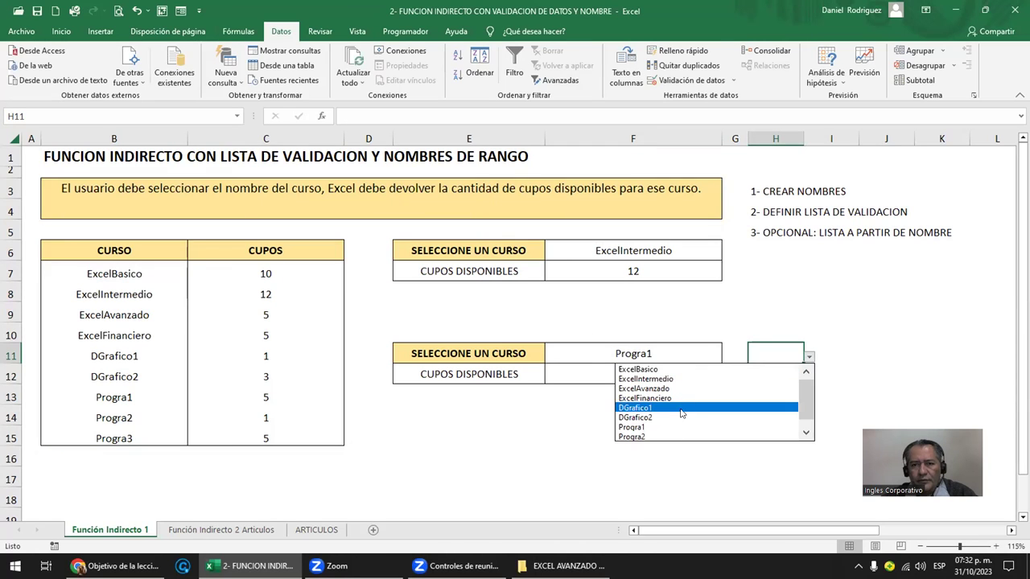
{"action": "key", "text": "Escape"}
{"action": "left_click", "coordinate": [775, 234]}
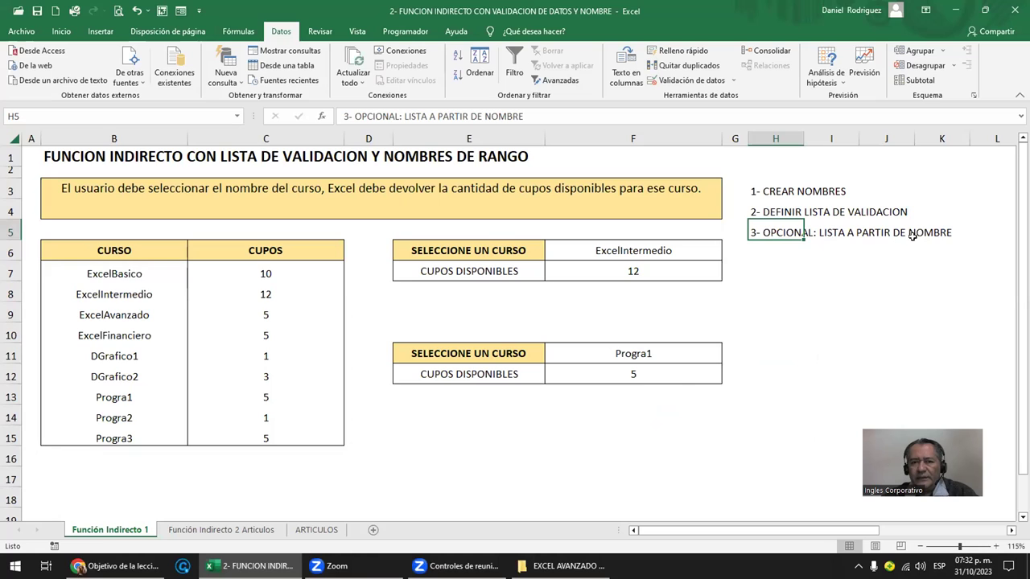
- Verify the MODULOS range covers B7:B15 and review F11's validation source
{"action": "left_click_drag", "start_coordinate": [150, 275], "coordinate": [129, 439]}
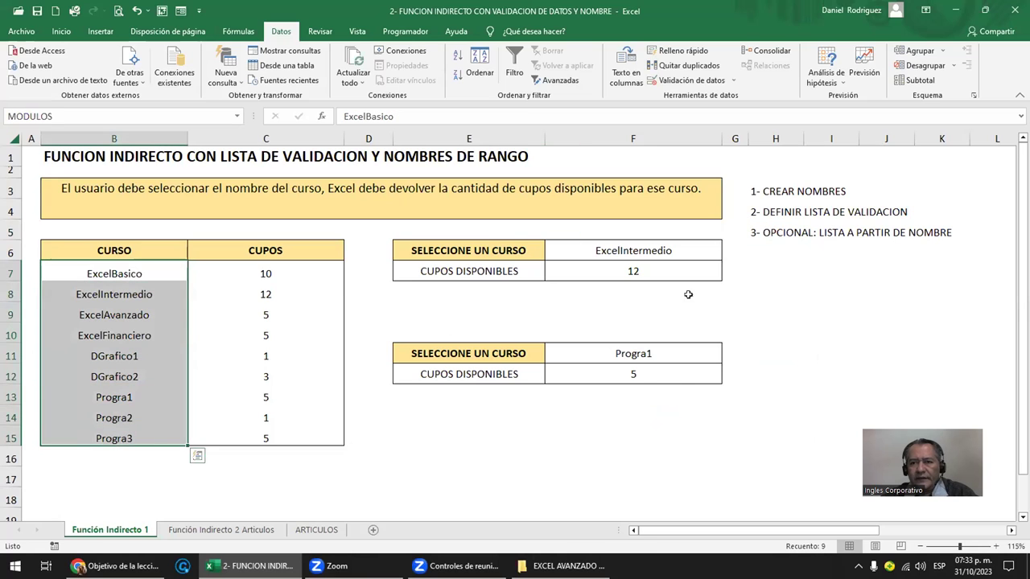
{"action": "left_click", "coordinate": [767, 351]}
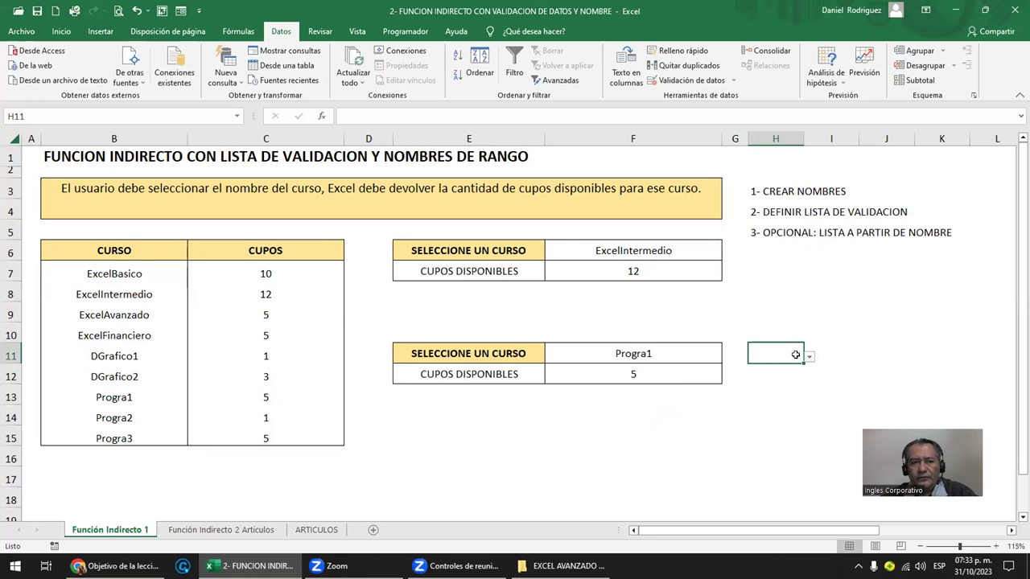
{"action": "left_click", "coordinate": [237, 115]}
{"action": "left_click", "coordinate": [86, 251]}
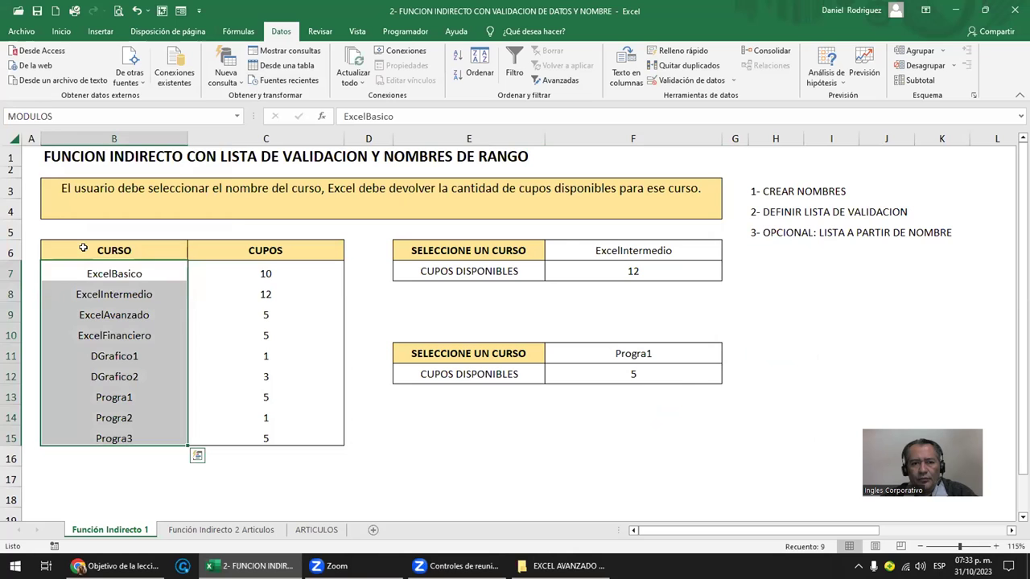
{"action": "left_click", "coordinate": [617, 352]}
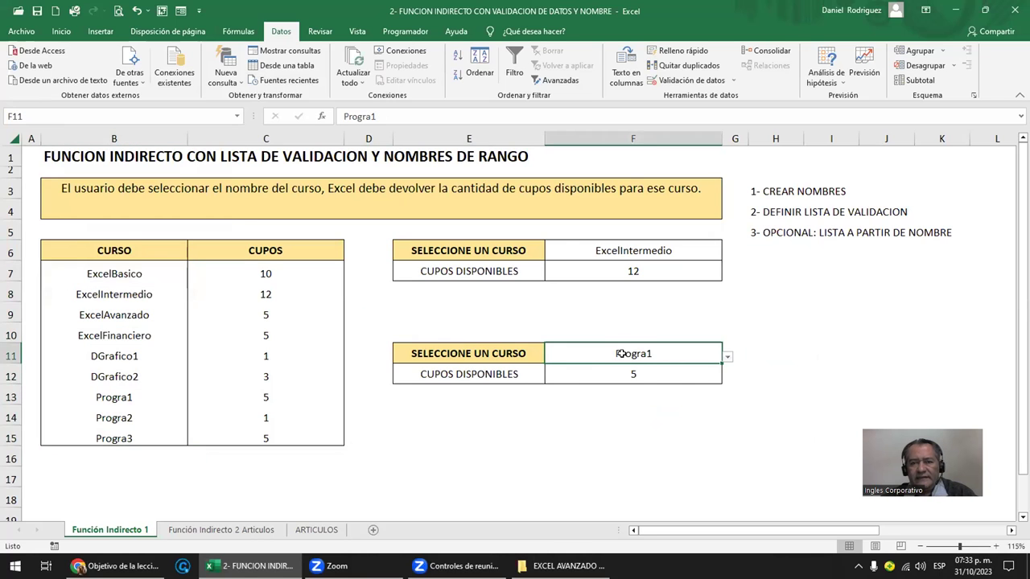
{"action": "left_click", "coordinate": [691, 80]}
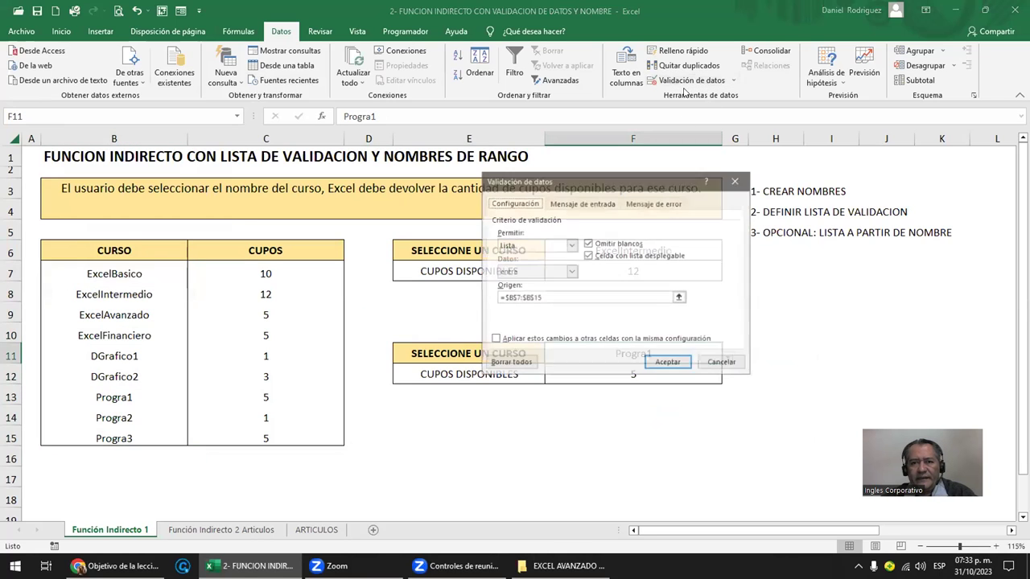
{"action": "left_click", "coordinate": [557, 298]}
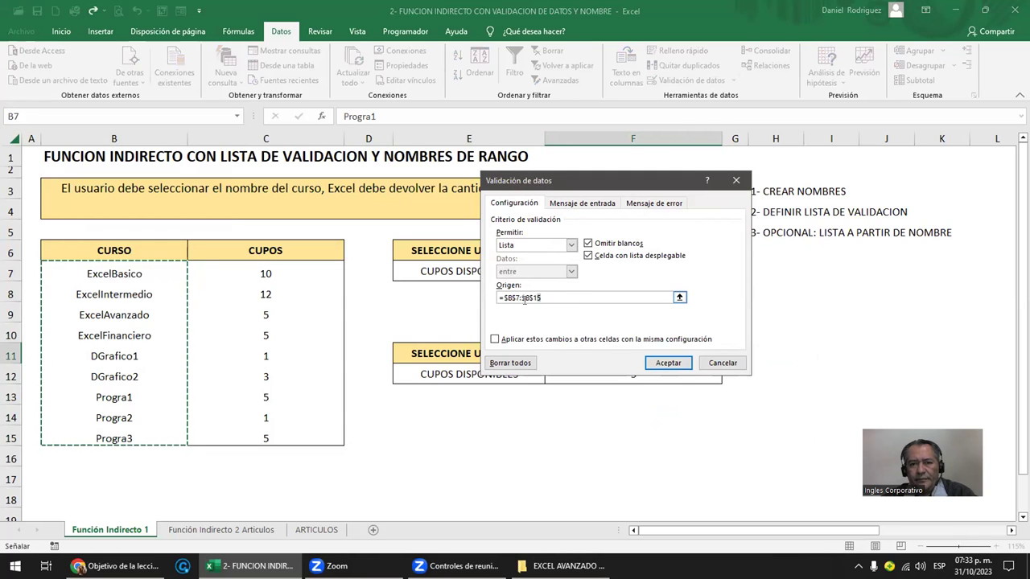
{"action": "left_click", "coordinate": [494, 299]}
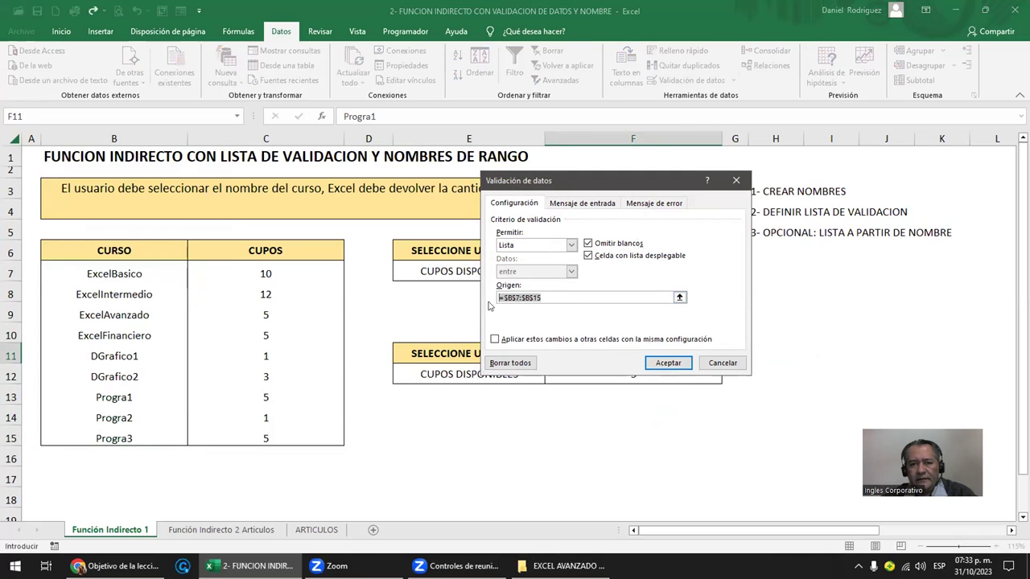
{"action": "left_click", "coordinate": [711, 363]}
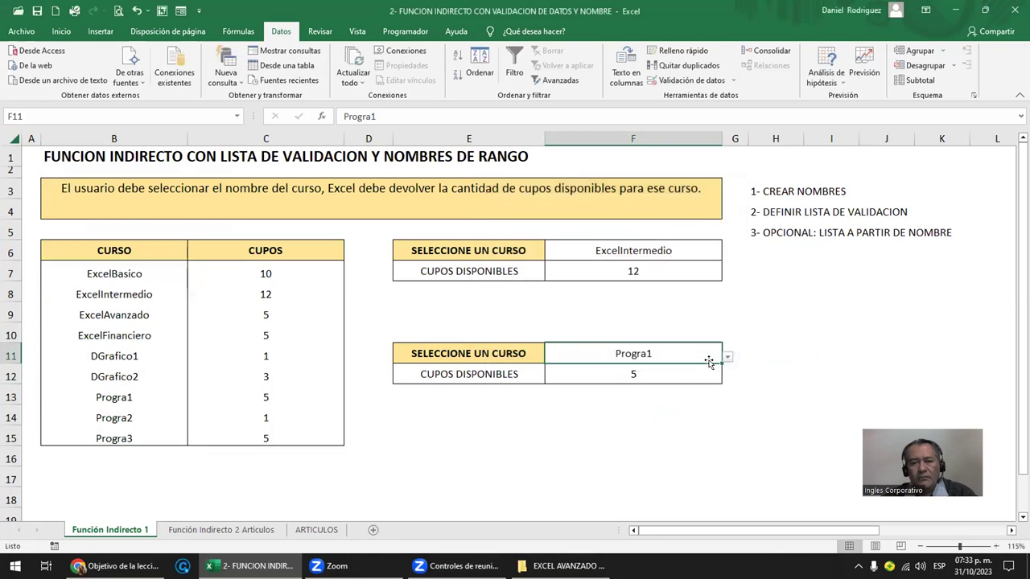
- Choose DGrafico2 in H11's dropdown and move to H12 below it
{"action": "left_click", "coordinate": [761, 356]}
{"action": "left_click", "coordinate": [809, 356]}
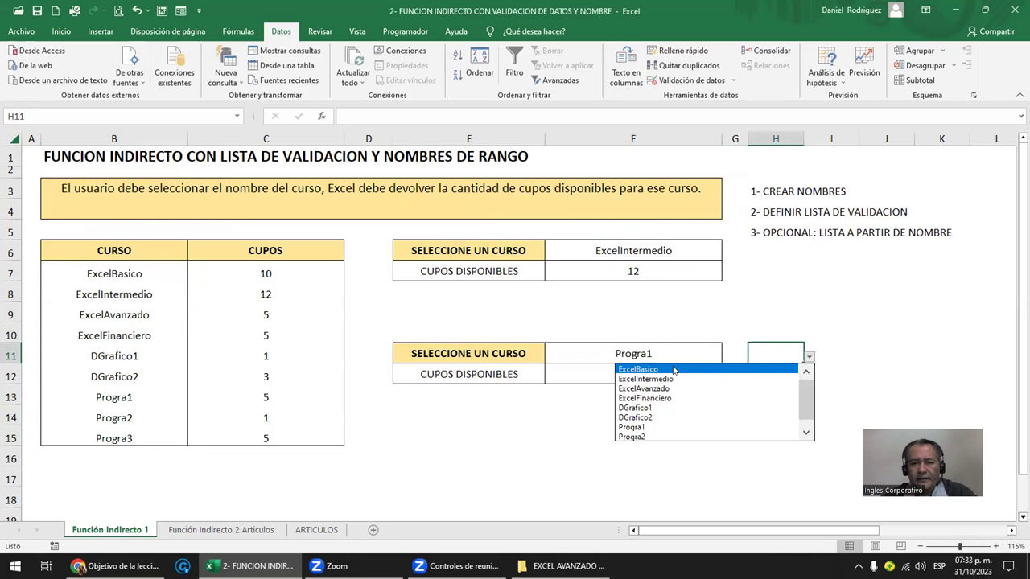
{"action": "left_click", "coordinate": [674, 418]}
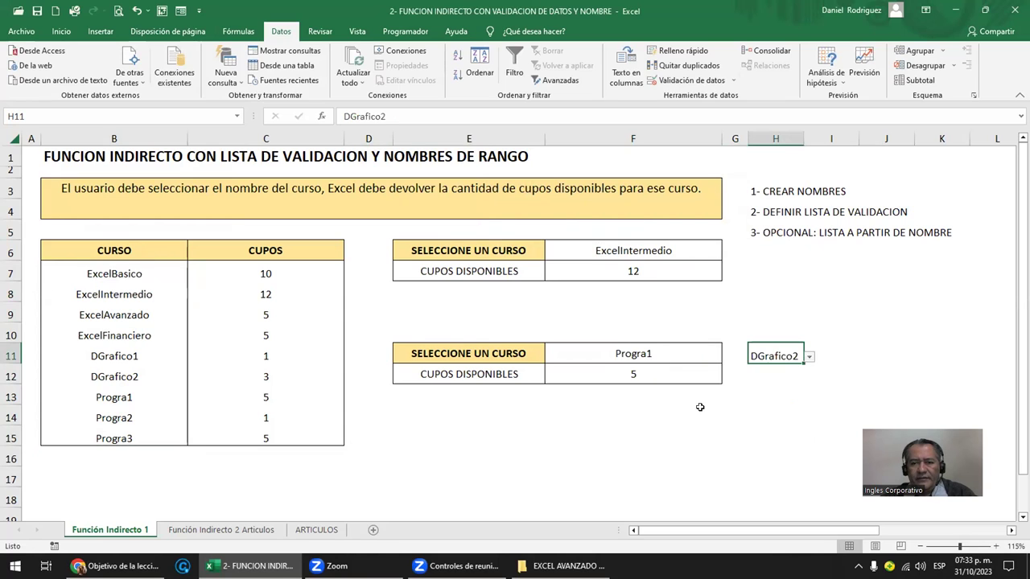
{"action": "left_click", "coordinate": [777, 371]}
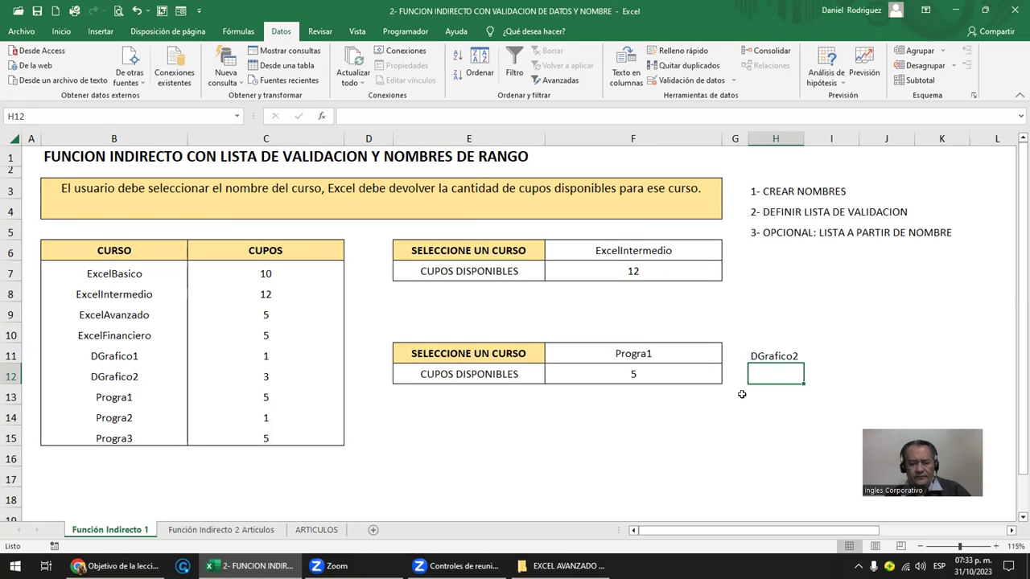
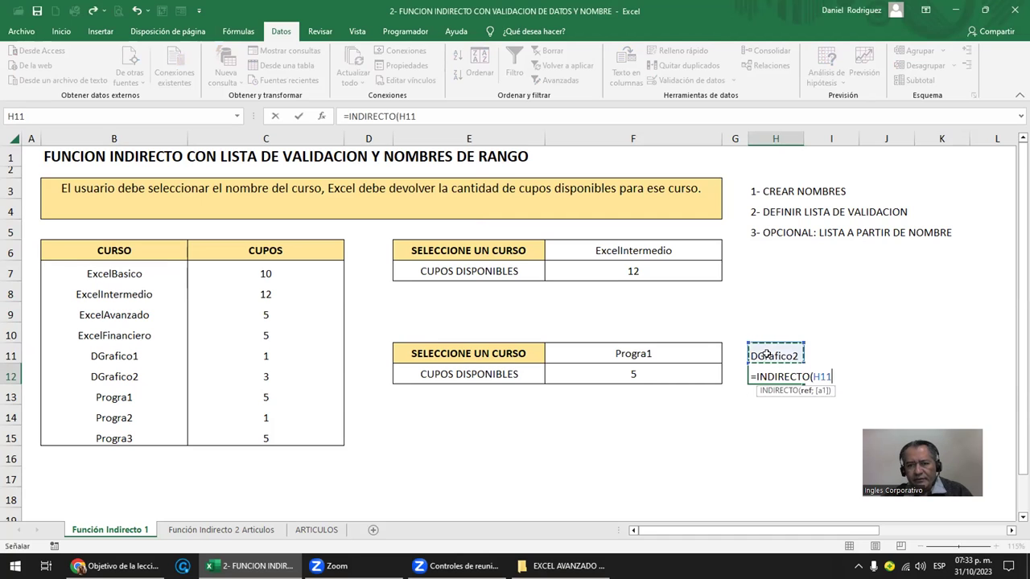
- Complete =INDIRECTO(H11) in H12 so it returns 3, and pick DGrafico2 from the F11 course dropdown
{"action": "type", "text": ")"}
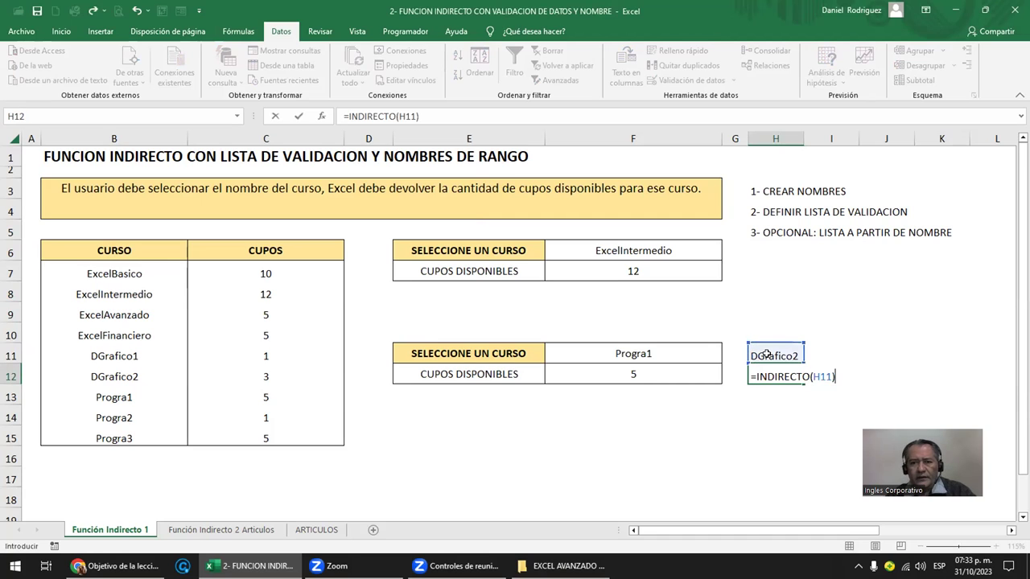
{"action": "key", "text": "Return"}
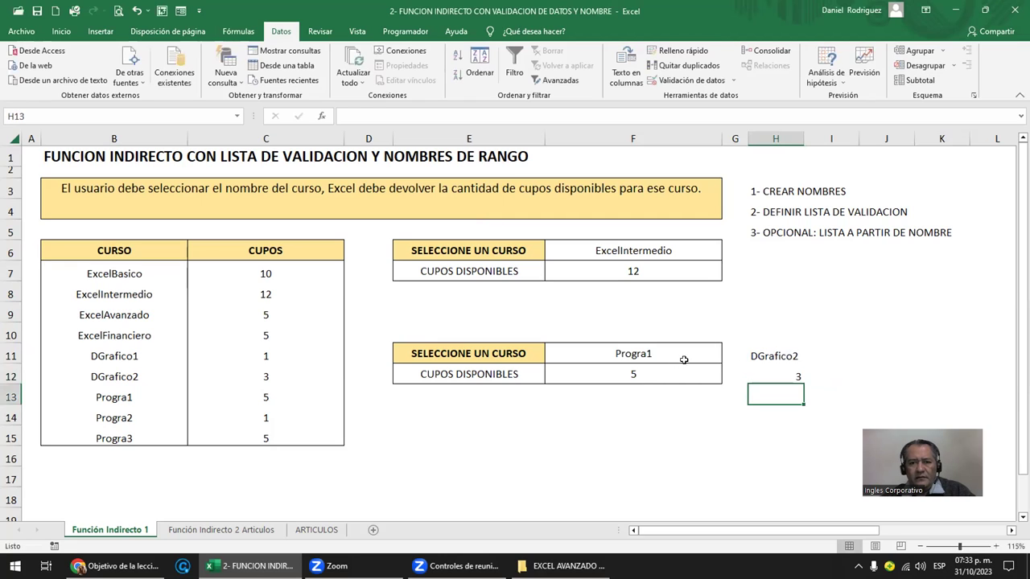
{"action": "left_click", "coordinate": [670, 354]}
{"action": "left_click", "coordinate": [727, 356]}
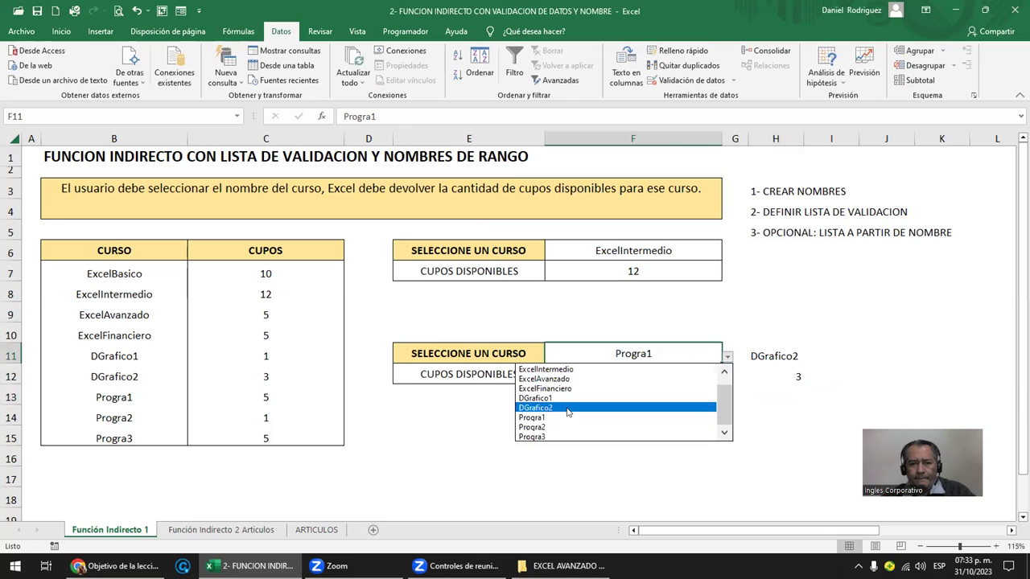
{"action": "left_click", "coordinate": [571, 408]}
{"action": "mouse_move", "coordinate": [649, 361]}
{"action": "left_mouse_down"}
{"action": "mouse_move", "coordinate": [655, 378]}
{"action": "mouse_move", "coordinate": [793, 376]}
{"action": "left_mouse_up"}
{"action": "left_click", "coordinate": [851, 326]}
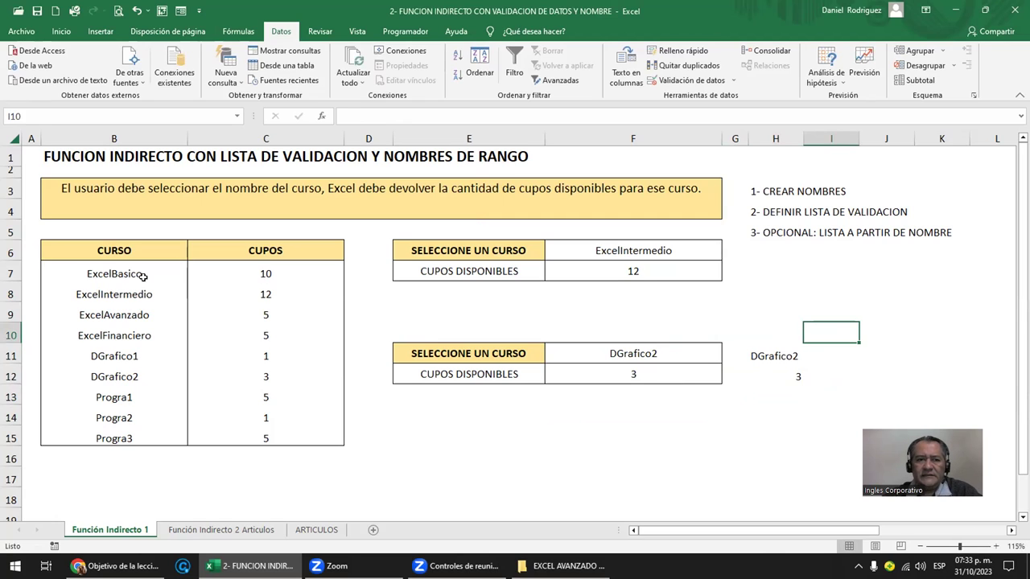
- Select B7:B15 and C7:C15 to confirm the MODULOS and CUPOS range names
{"action": "left_click_drag", "start_coordinate": [141, 275], "coordinate": [151, 430]}
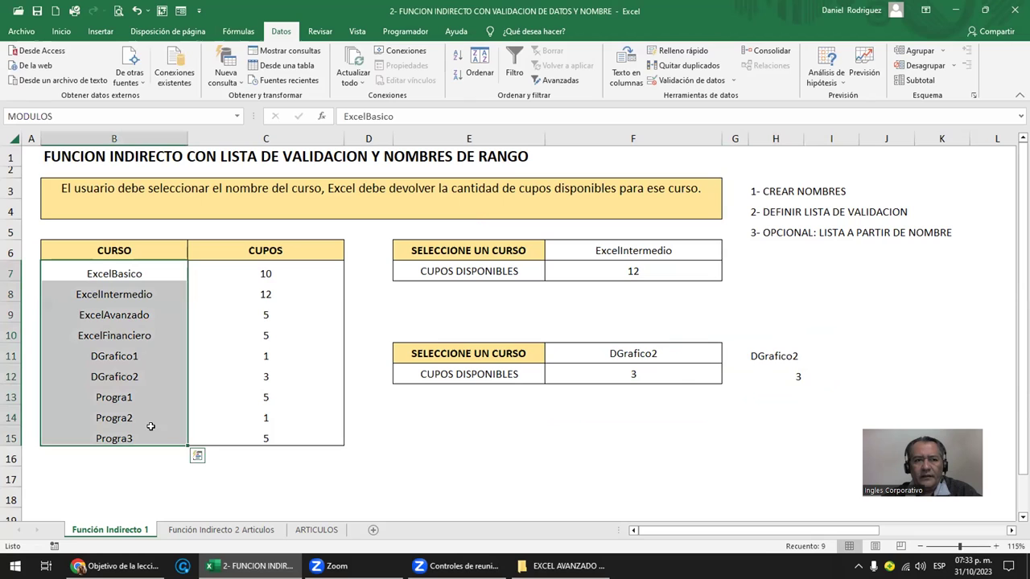
{"action": "key", "text": "shift+Up"}
{"action": "key", "text": "shift+Up"}
{"action": "left_click_drag", "start_coordinate": [131, 268], "coordinate": [133, 430]}
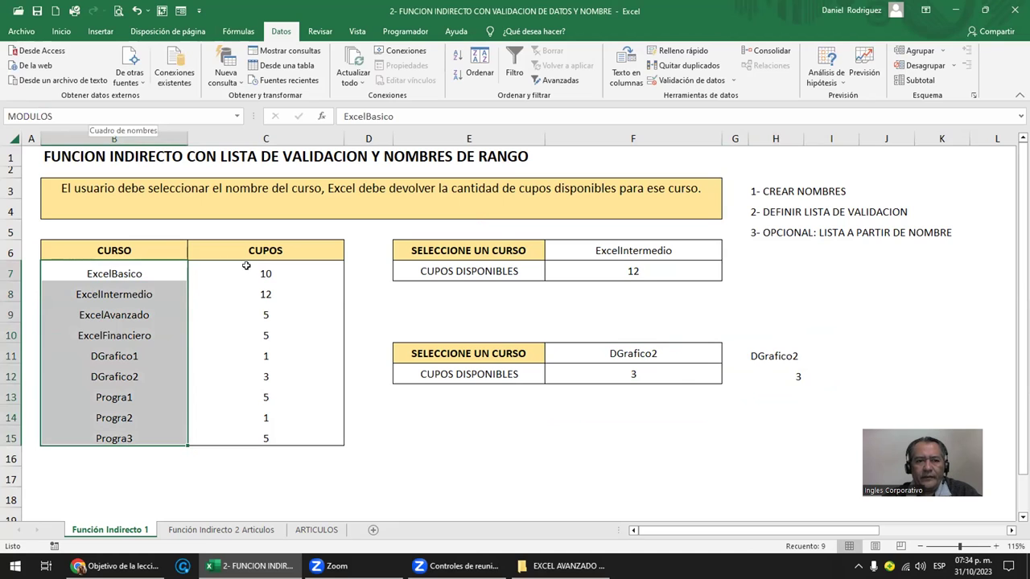
{"action": "left_click_drag", "start_coordinate": [246, 268], "coordinate": [265, 434]}
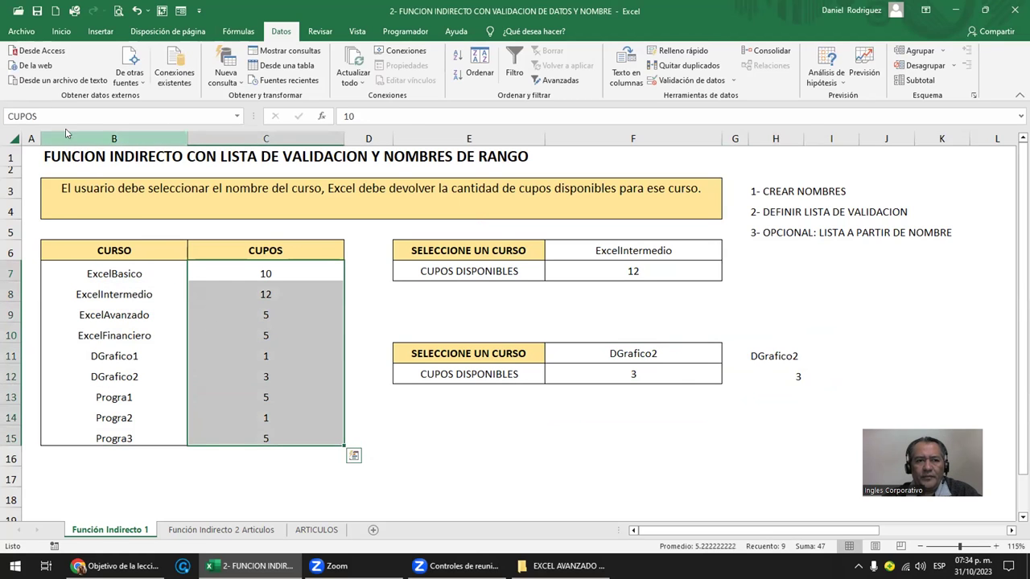
- Check the cell names on C7–C9, such as ExcelBasico and ExcelAvanzado, then go to Función Indirecto 2 Articulos
{"action": "left_click_drag", "start_coordinate": [113, 281], "coordinate": [272, 287]}
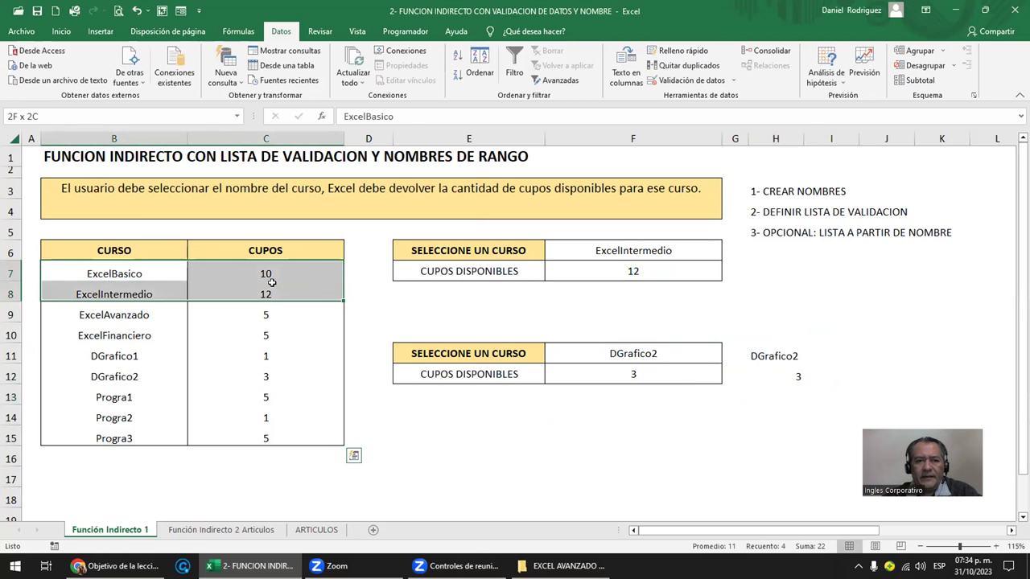
{"action": "left_click", "coordinate": [235, 267]}
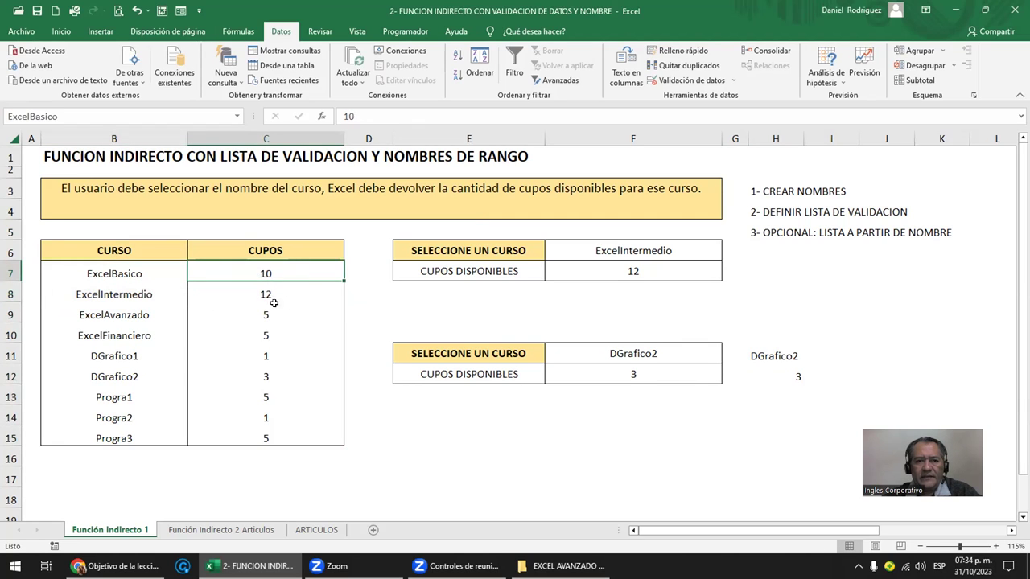
{"action": "left_click", "coordinate": [261, 293]}
{"action": "left_click", "coordinate": [258, 313]}
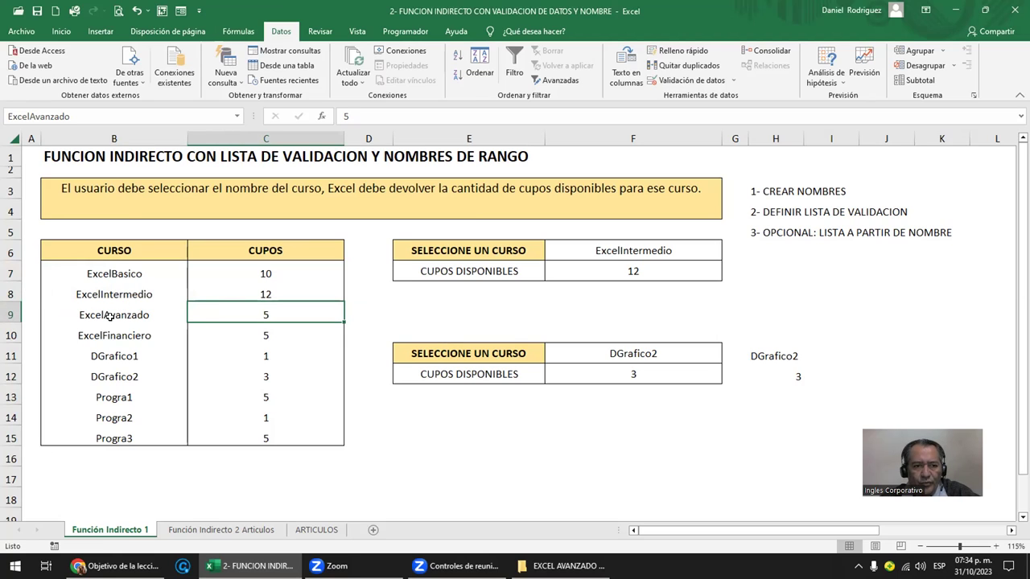
{"action": "left_click", "coordinate": [278, 312]}
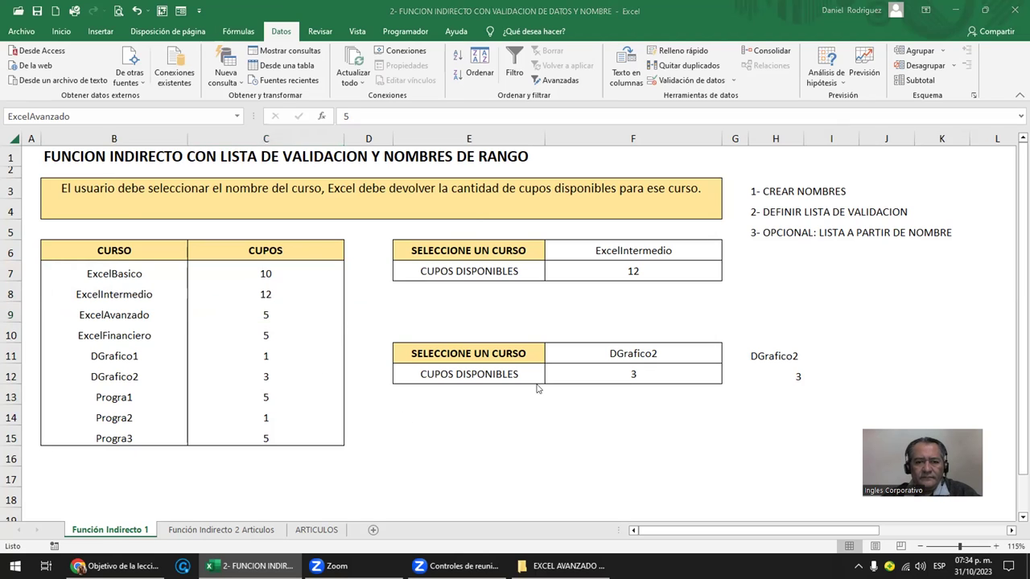
{"action": "left_click", "coordinate": [239, 530]}
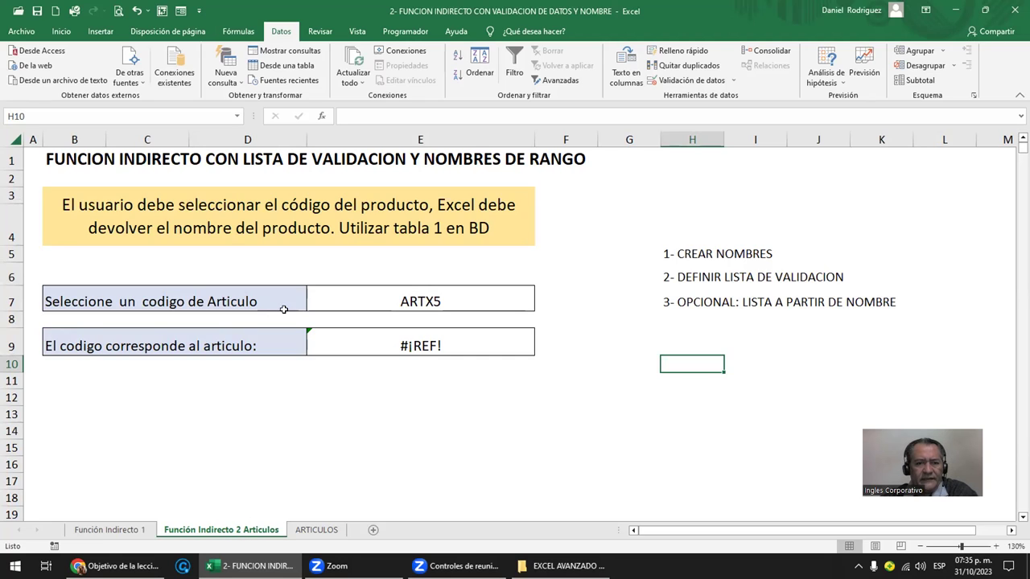
- Inspect code ARTX5 in E7 and the =INDIRECTO(E7) formula in E9 returning #¡REF!
{"action": "left_click", "coordinate": [220, 298]}
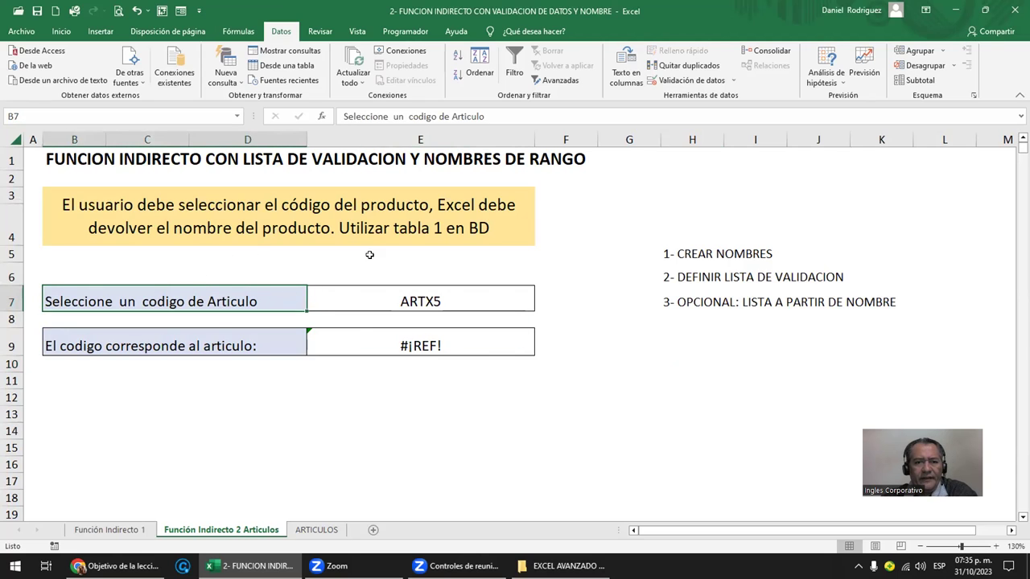
{"action": "left_click", "coordinate": [396, 297]}
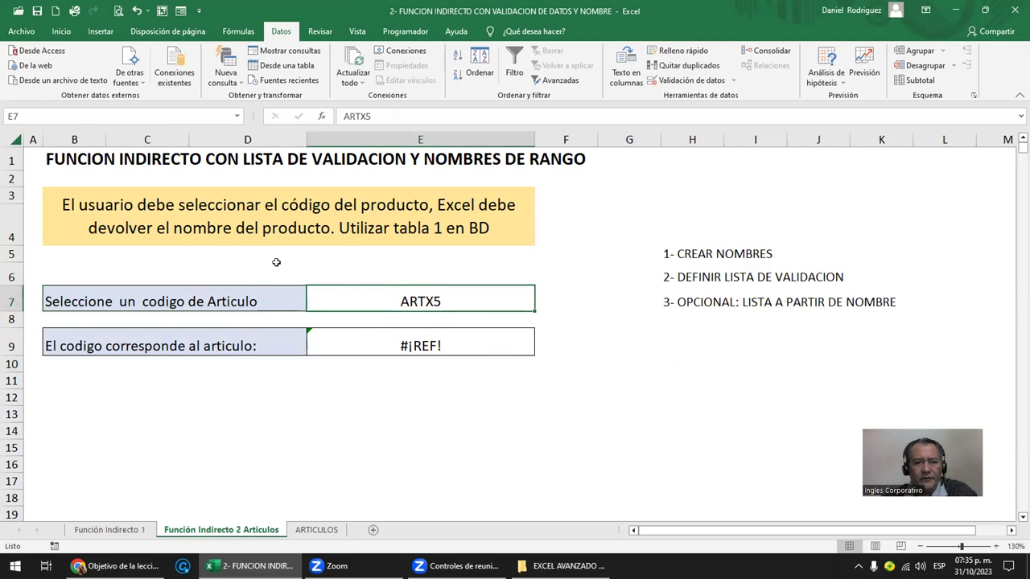
{"action": "left_click", "coordinate": [387, 346]}
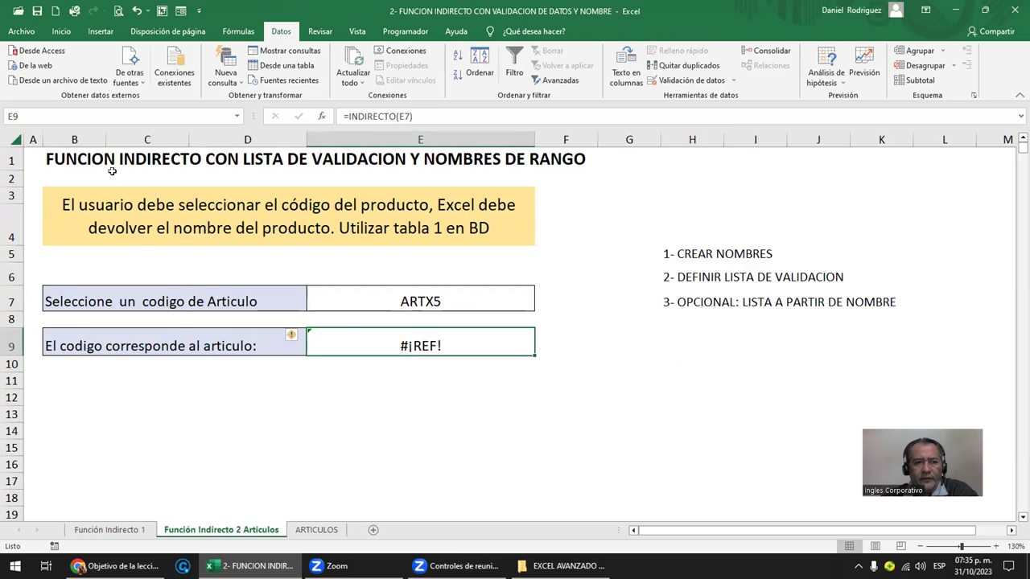
{"action": "left_click", "coordinate": [100, 203]}
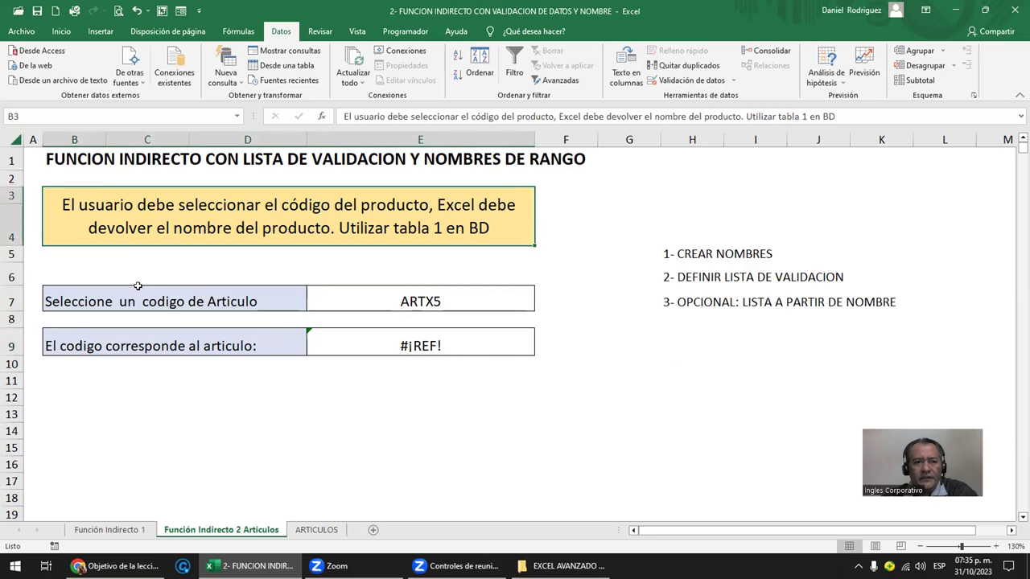
{"action": "left_click", "coordinate": [134, 294]}
{"action": "left_click", "coordinate": [400, 296]}
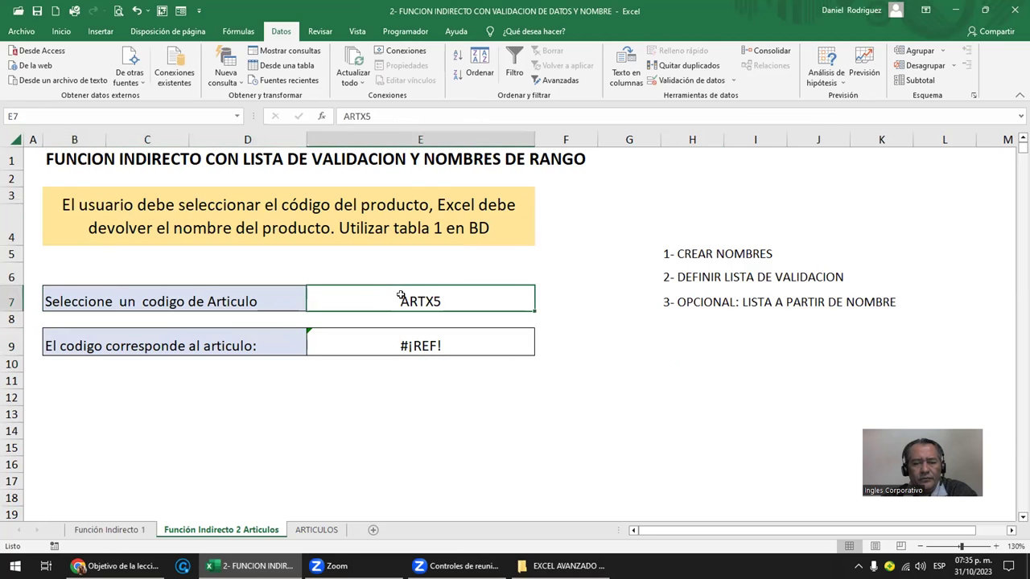
{"action": "left_click", "coordinate": [366, 337]}
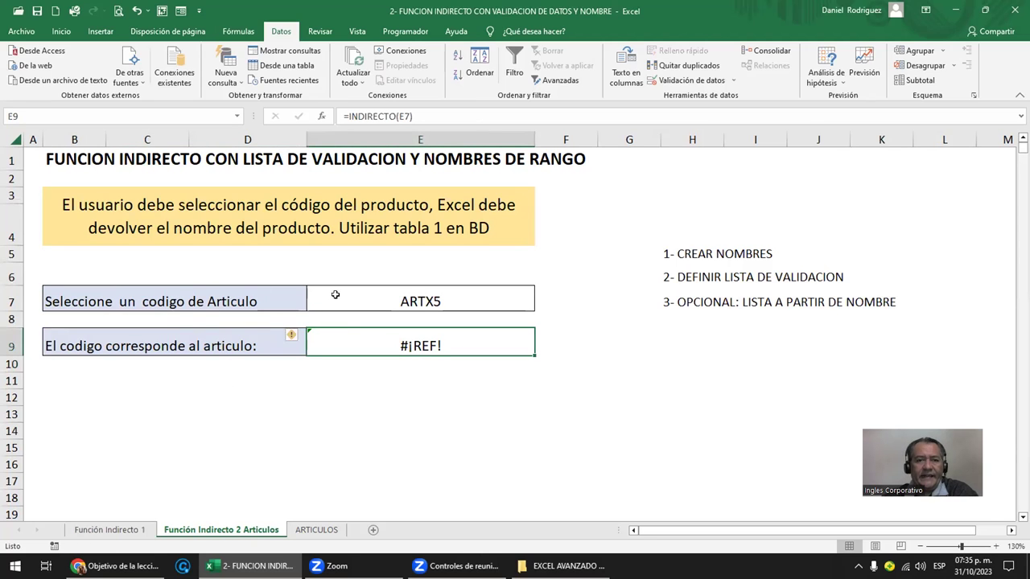
- On the ARTICULOS sheet, select the codes ARTX1–ARTX15 together with their article names
{"action": "left_click", "coordinate": [316, 529]}
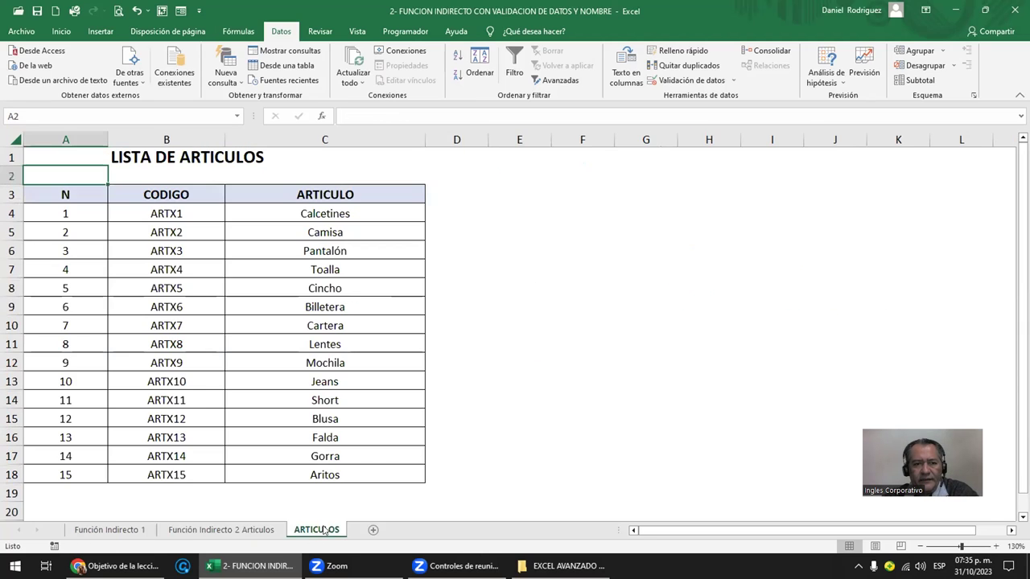
{"action": "left_click", "coordinate": [150, 202]}
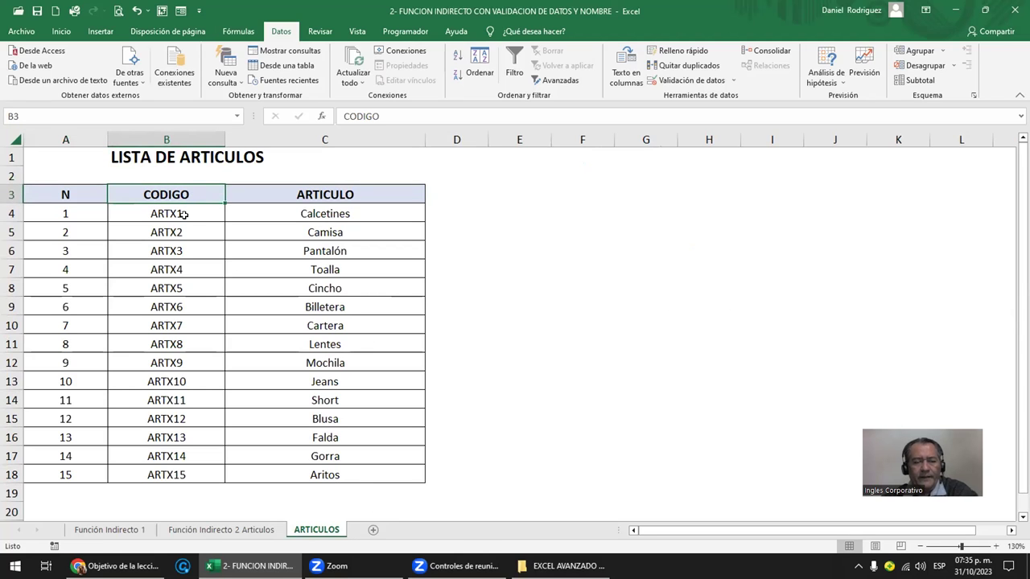
{"action": "left_click_drag", "start_coordinate": [183, 214], "coordinate": [202, 468]}
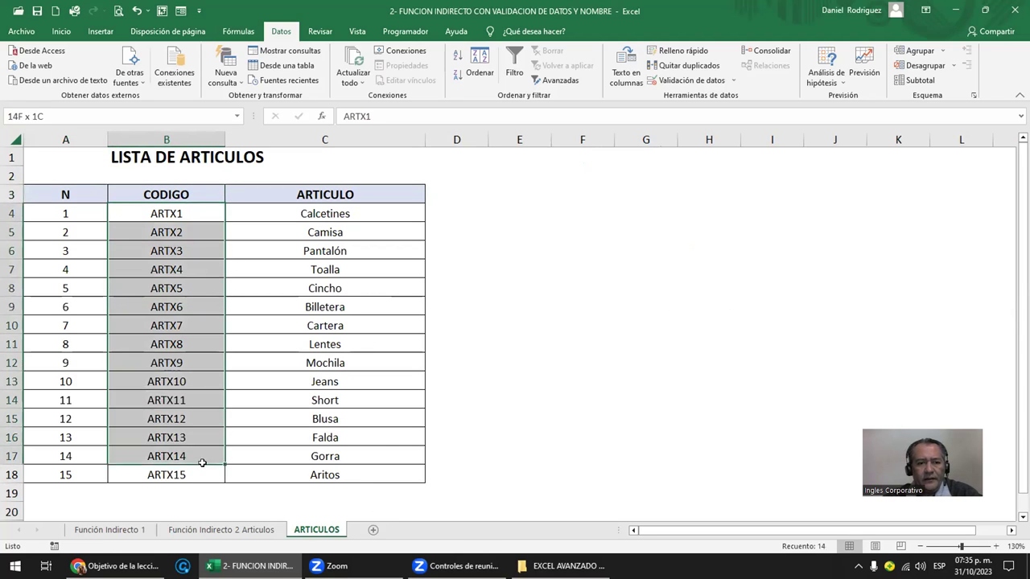
{"action": "left_click_drag", "start_coordinate": [202, 469], "coordinate": [305, 465]}
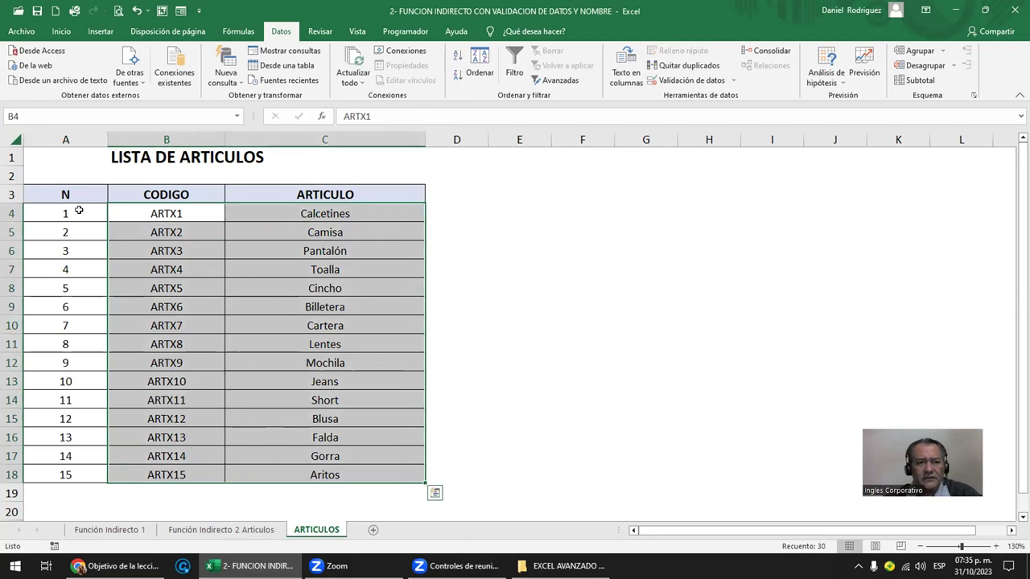
{"action": "left_click", "coordinate": [79, 210]}
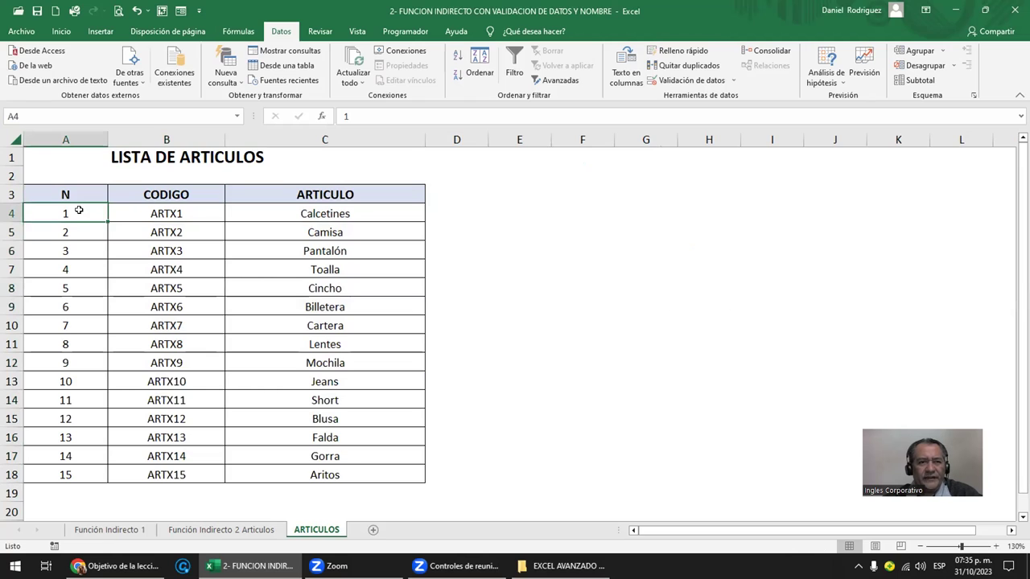
- Review the CODIGO and ARTICULO headers and first rows: ARTX1 Calcetines, ARTX2 Camisa, ARTX3 Pantalón
{"action": "left_click", "coordinate": [135, 193]}
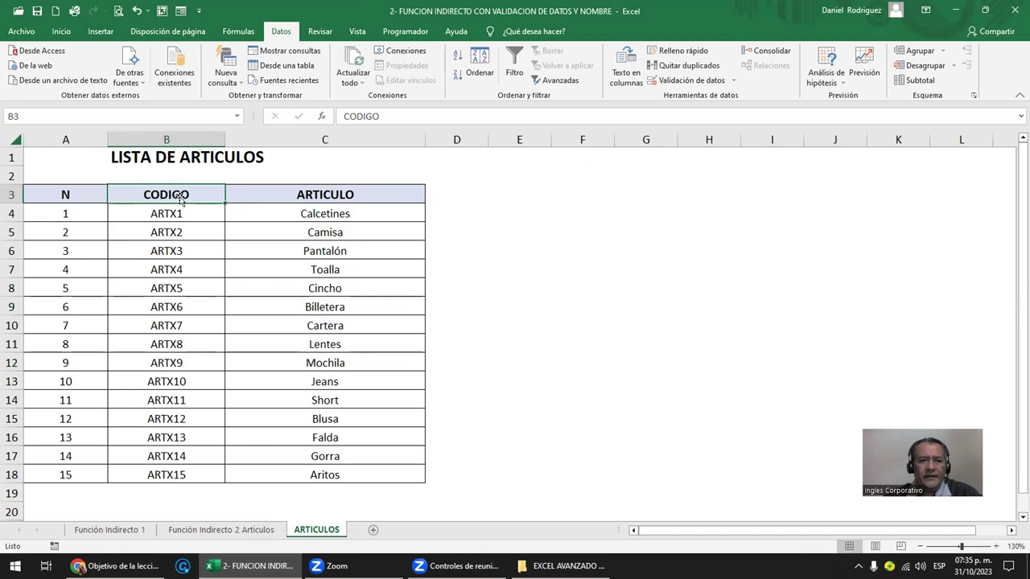
{"action": "left_click", "coordinate": [306, 193]}
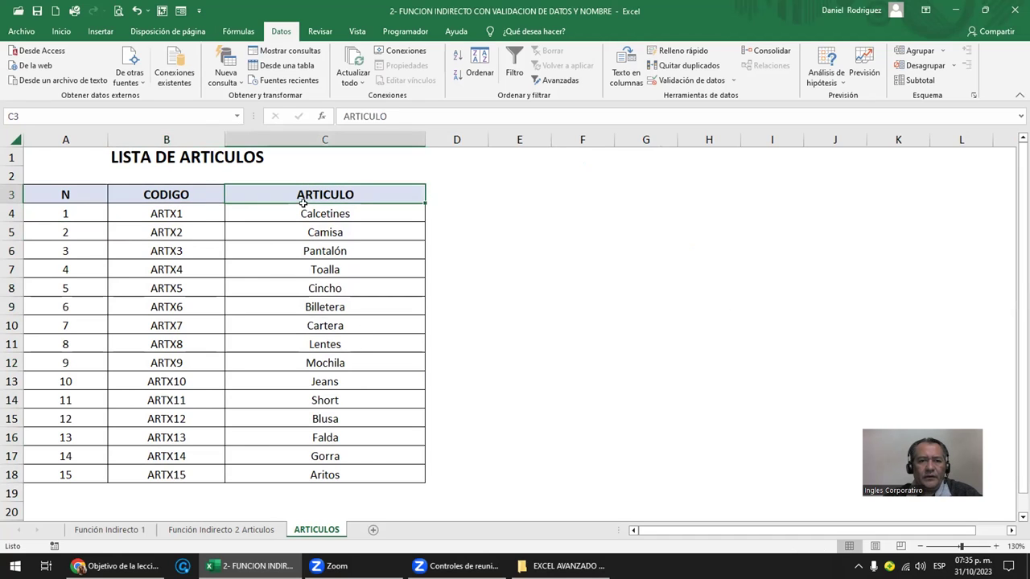
{"action": "left_click", "coordinate": [154, 214]}
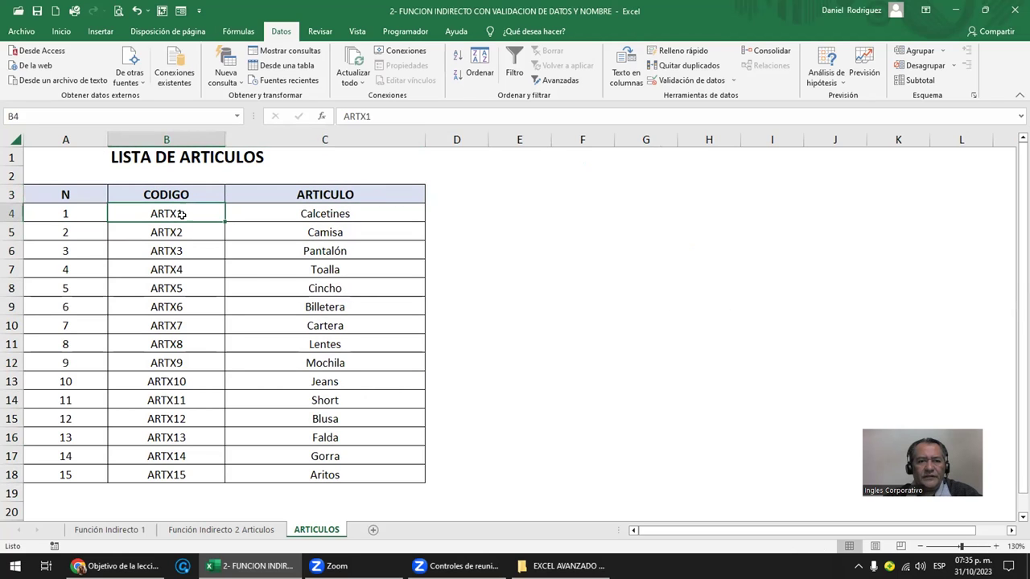
{"action": "left_click", "coordinate": [338, 213]}
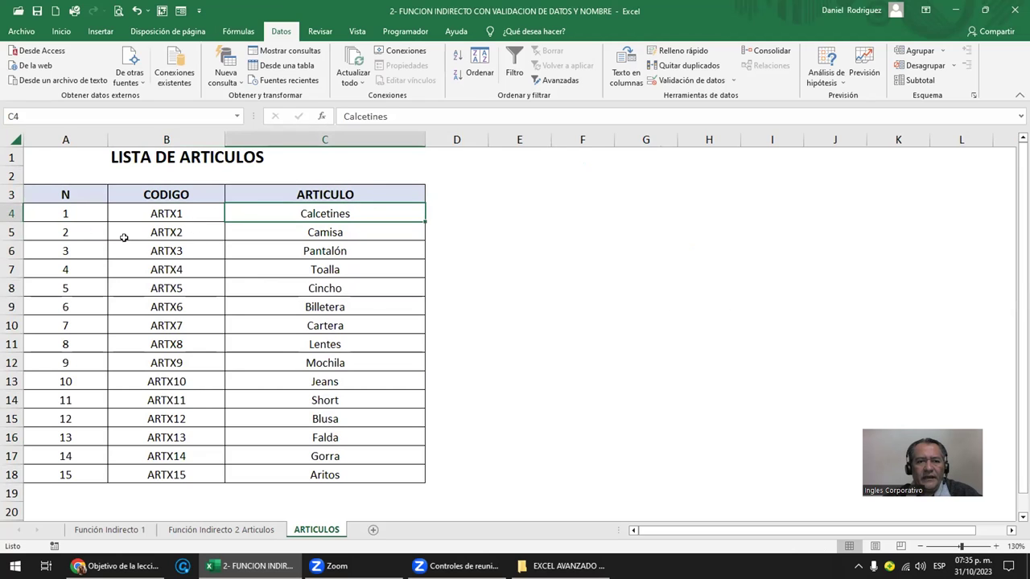
{"action": "left_click", "coordinate": [191, 232]}
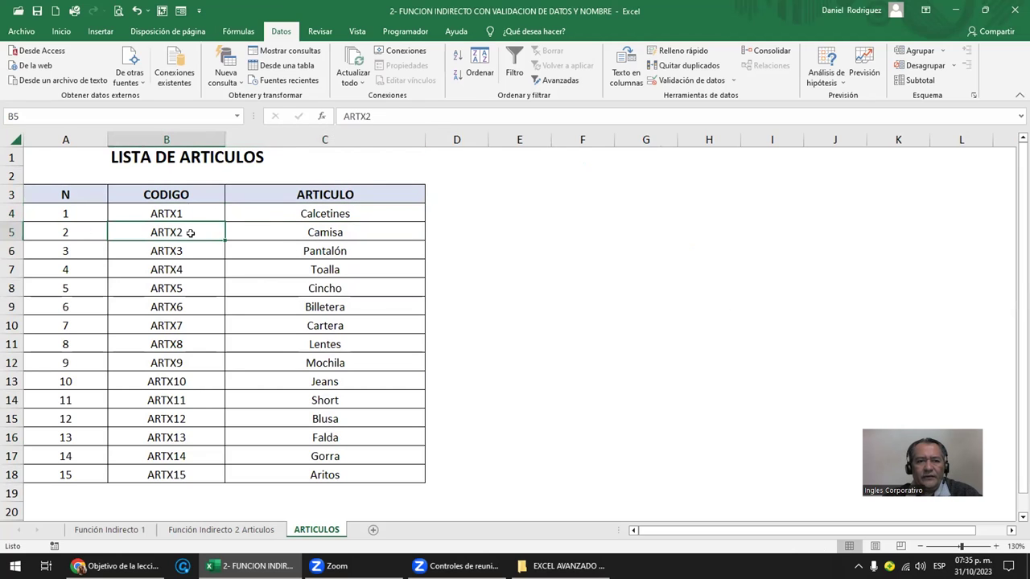
{"action": "left_click", "coordinate": [312, 234]}
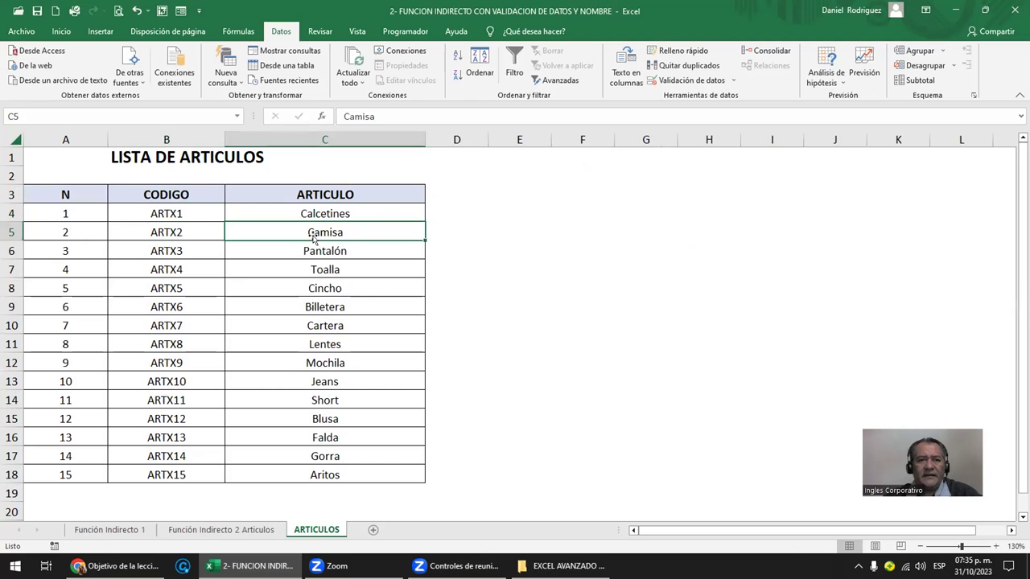
{"action": "left_click", "coordinate": [155, 246]}
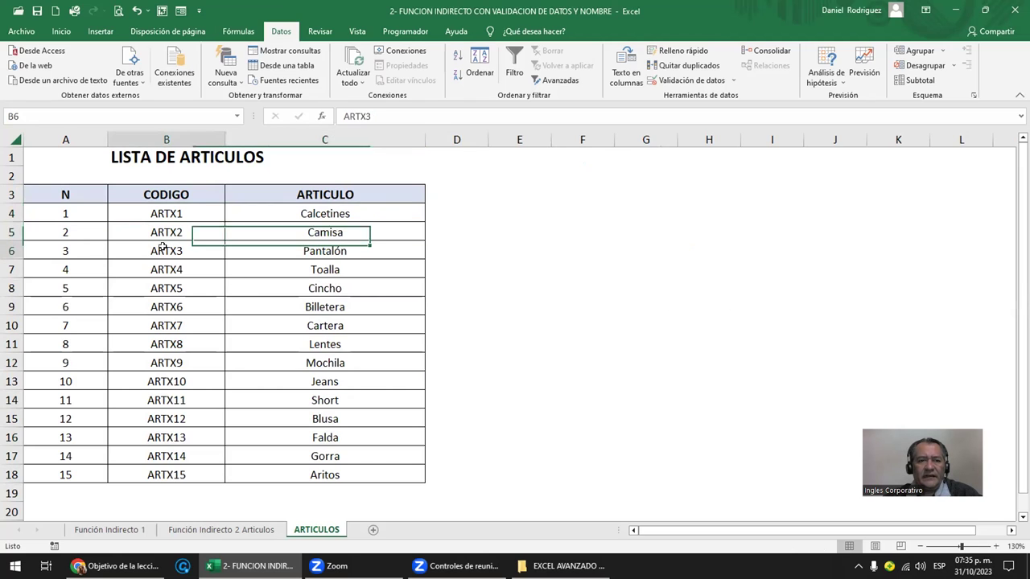
{"action": "left_click", "coordinate": [348, 247]}
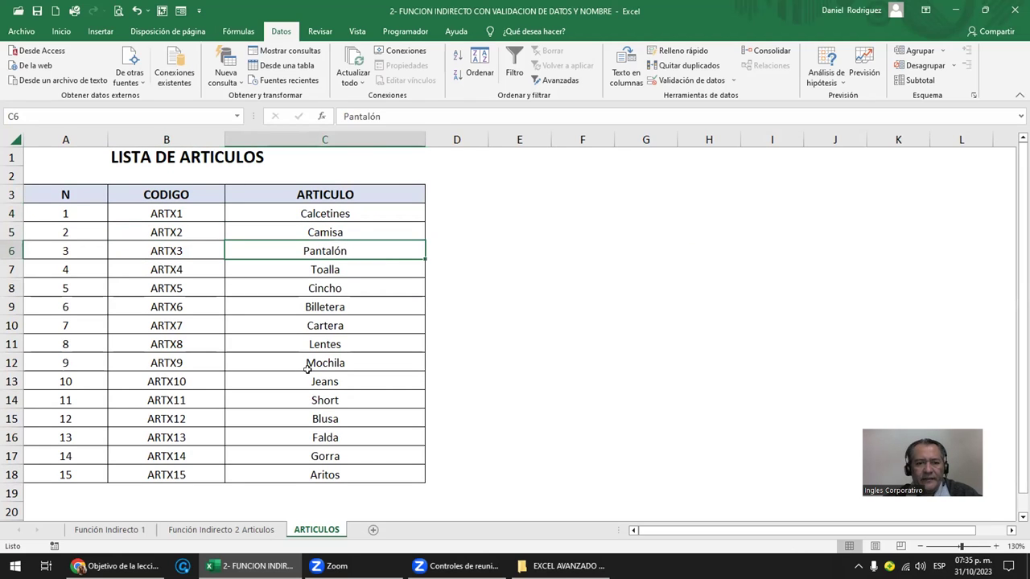
- Recheck code ARTX5 in E7, then select the ARTICULOS table from B3 down to C18
{"action": "left_click", "coordinate": [258, 530]}
{"action": "left_click", "coordinate": [192, 293]}
{"action": "left_click", "coordinate": [458, 295]}
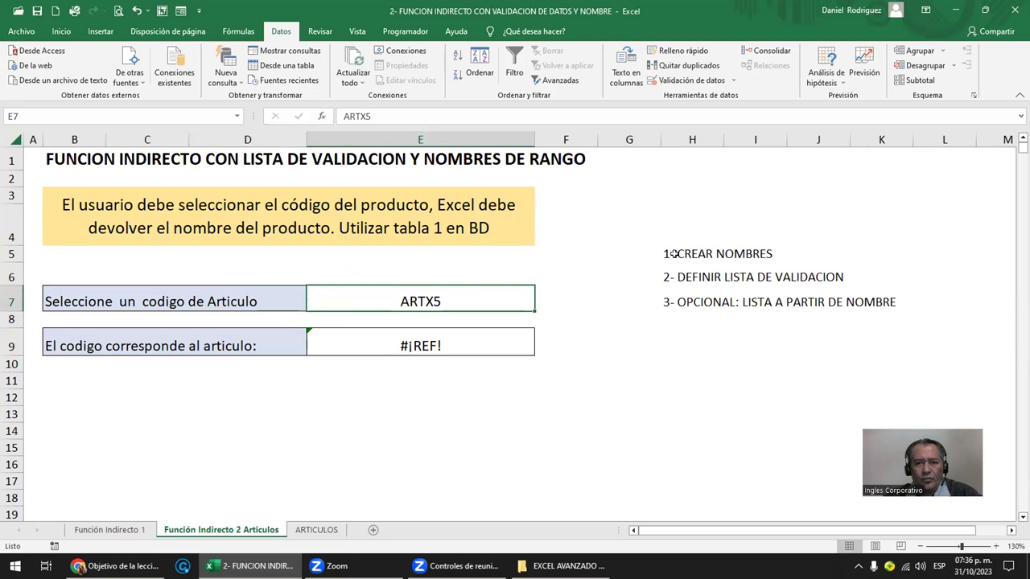
{"action": "left_click", "coordinate": [321, 529]}
{"action": "left_click", "coordinate": [170, 196]}
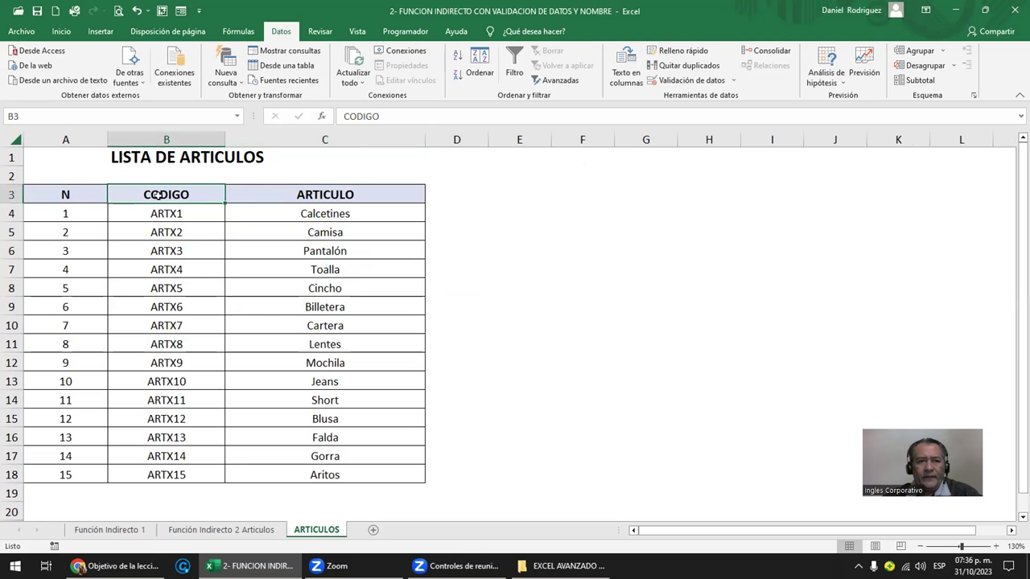
{"action": "left_click_drag", "start_coordinate": [161, 194], "coordinate": [309, 471]}
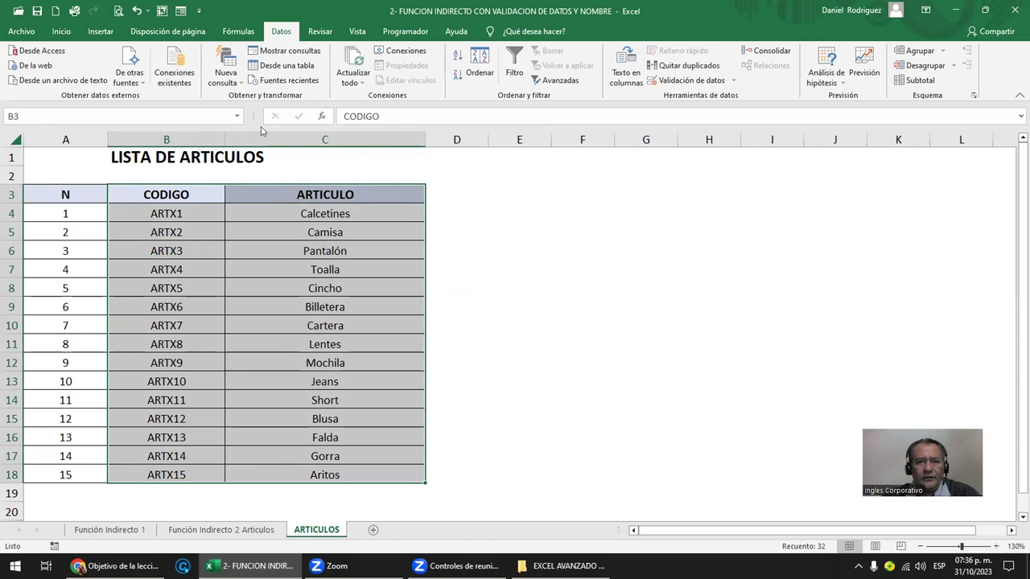
- Create names from the selected table using the Top row and Left column
{"action": "left_click", "coordinate": [229, 31]}
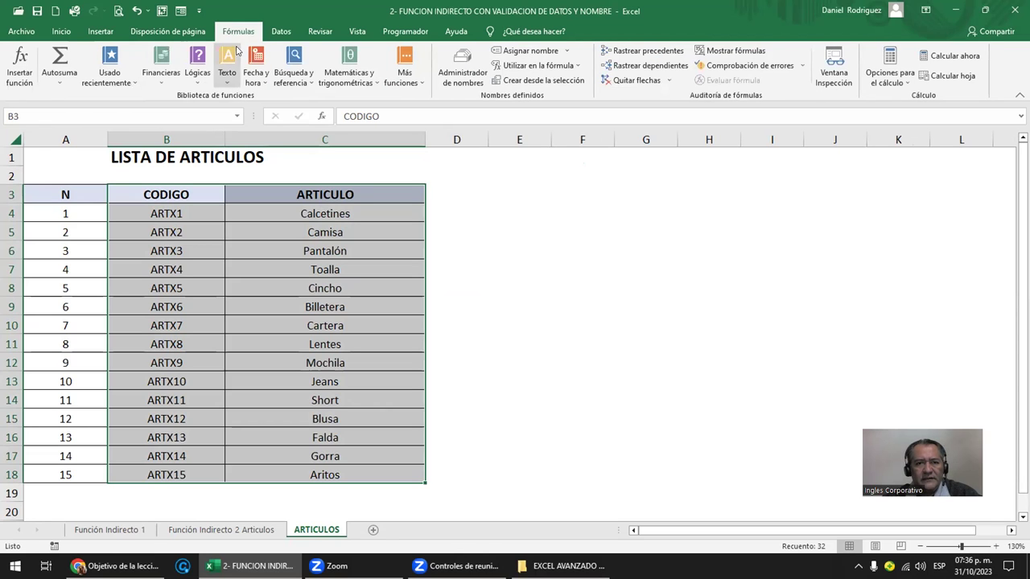
{"action": "left_click", "coordinate": [553, 81]}
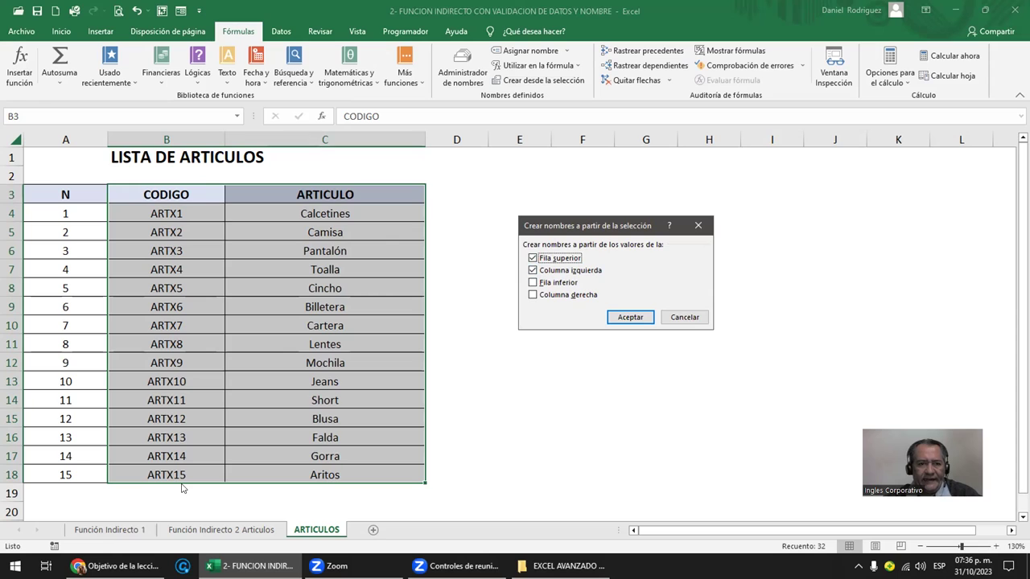
{"action": "left_click", "coordinate": [623, 317]}
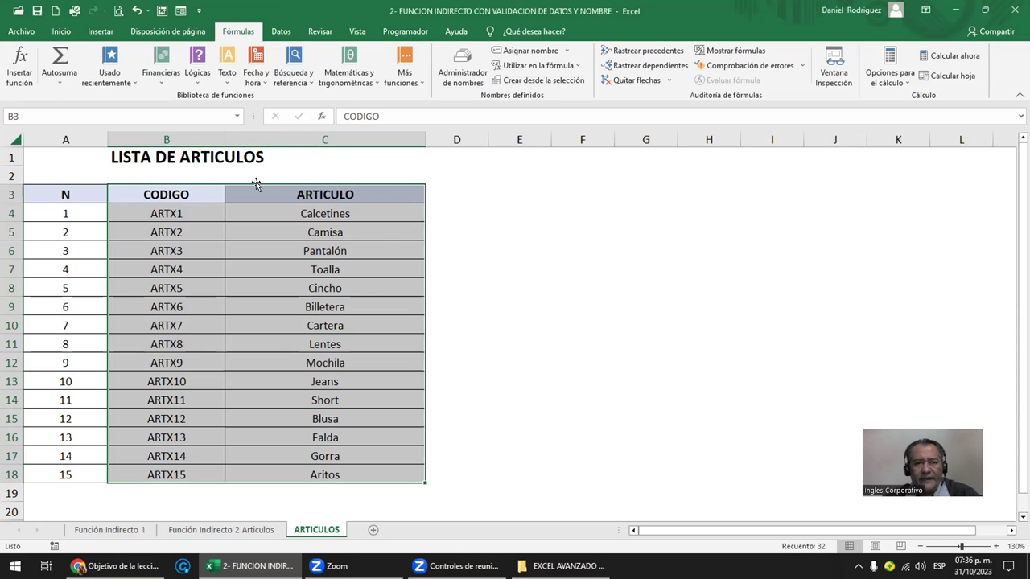
- Use the Name Box list to jump to the new names ARTX1 and ARTX15
{"action": "left_click", "coordinate": [236, 117]}
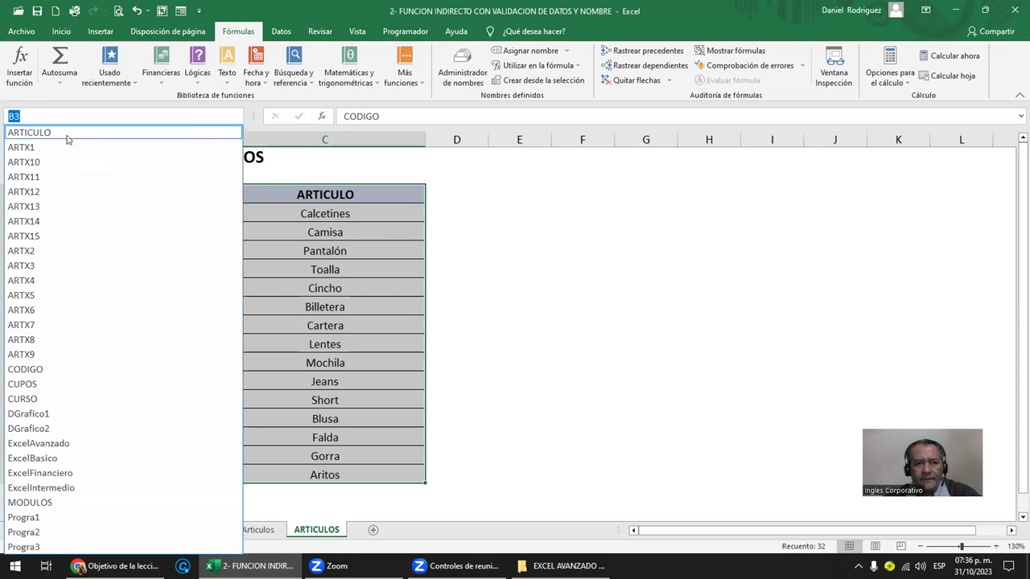
{"action": "left_click_drag", "start_coordinate": [459, 232], "coordinate": [505, 240]}
{"action": "left_click", "coordinate": [236, 117]}
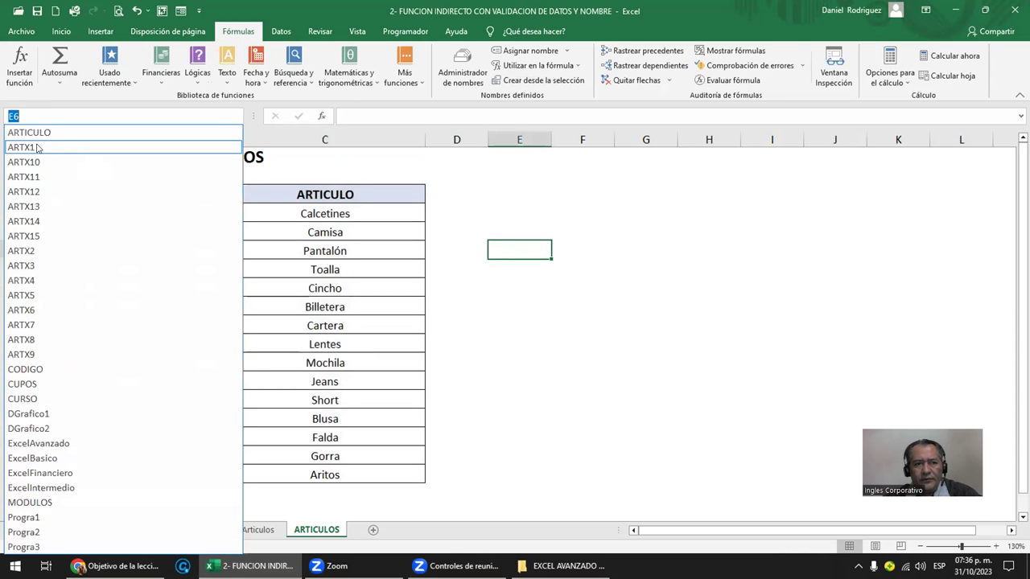
{"action": "left_click", "coordinate": [36, 147]}
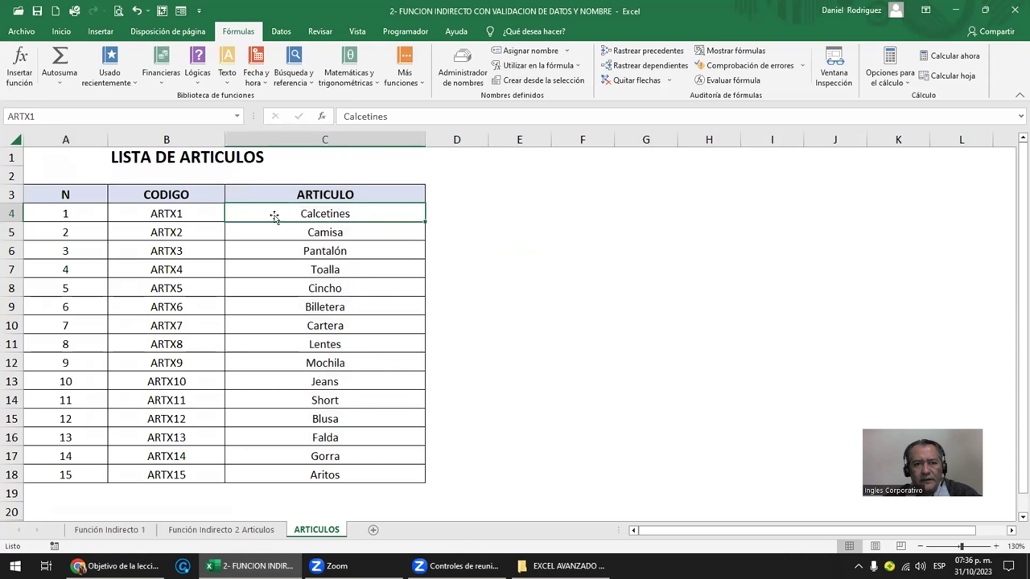
{"action": "left_click", "coordinate": [236, 116]}
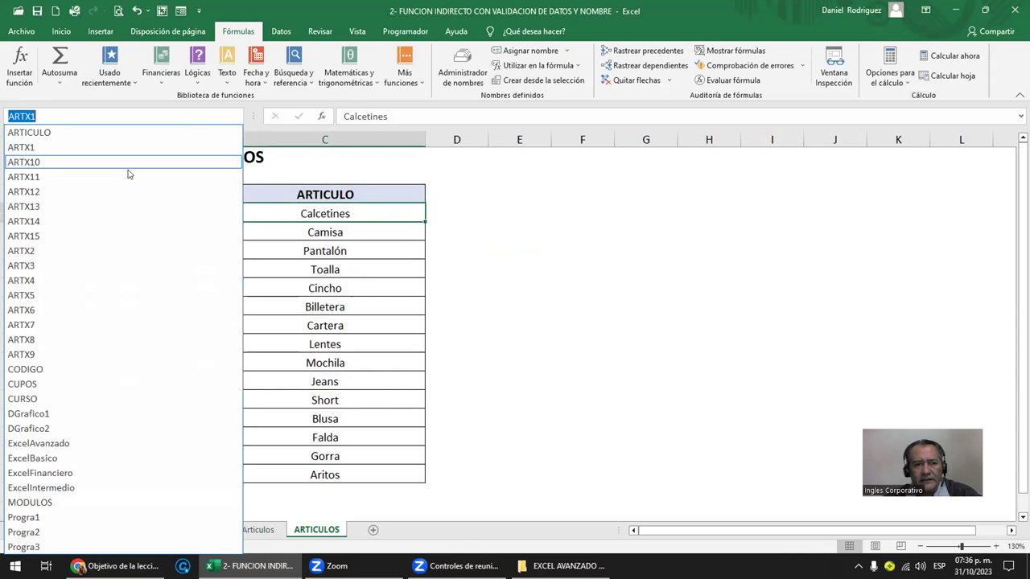
{"action": "left_click", "coordinate": [43, 237]}
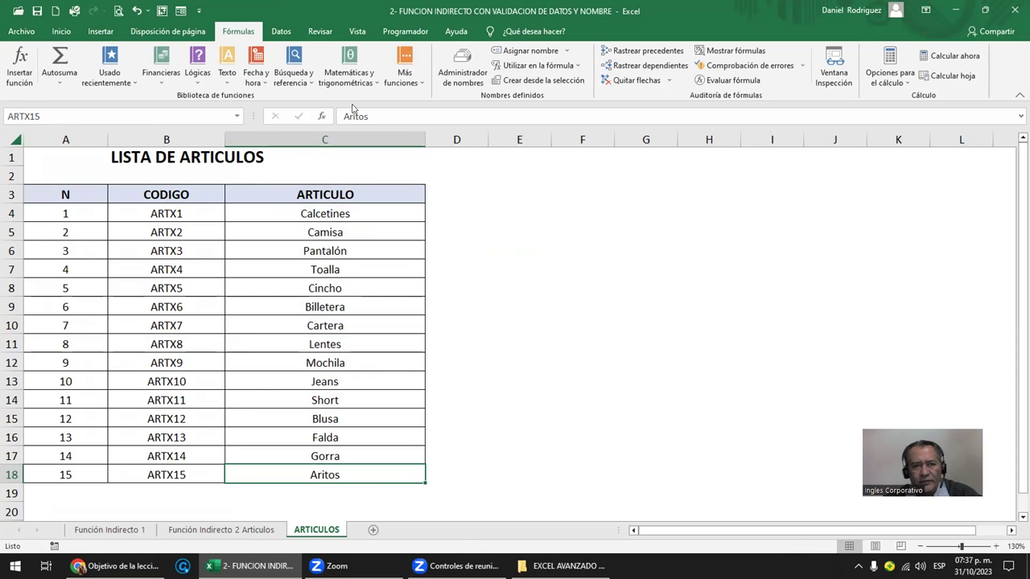
- Confirm ARTX11 points to Short in C14, then return to Función Indirecto 2 Articulos
{"action": "left_click", "coordinate": [236, 117]}
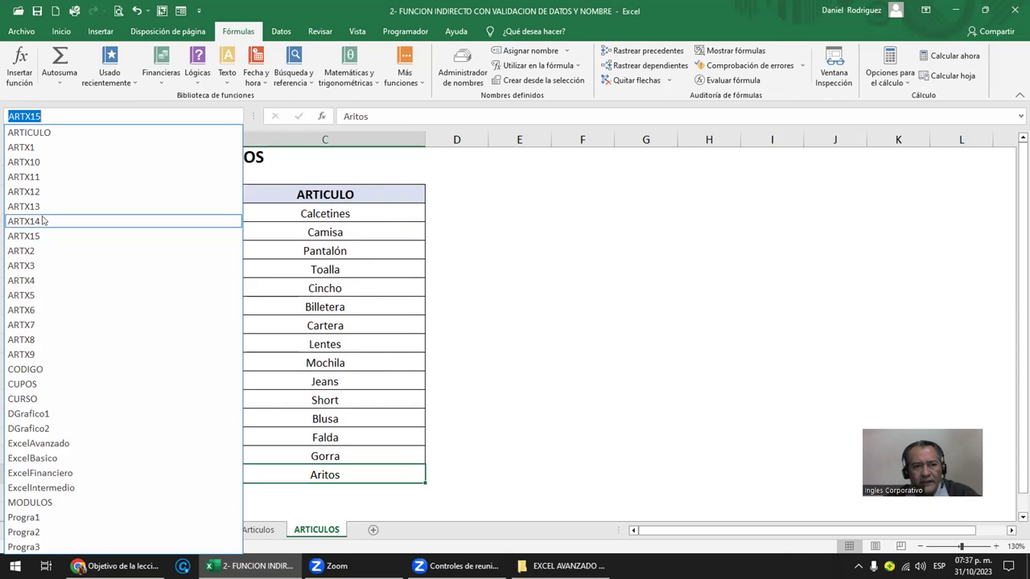
{"action": "left_click", "coordinate": [40, 177]}
{"action": "left_click", "coordinate": [48, 114]}
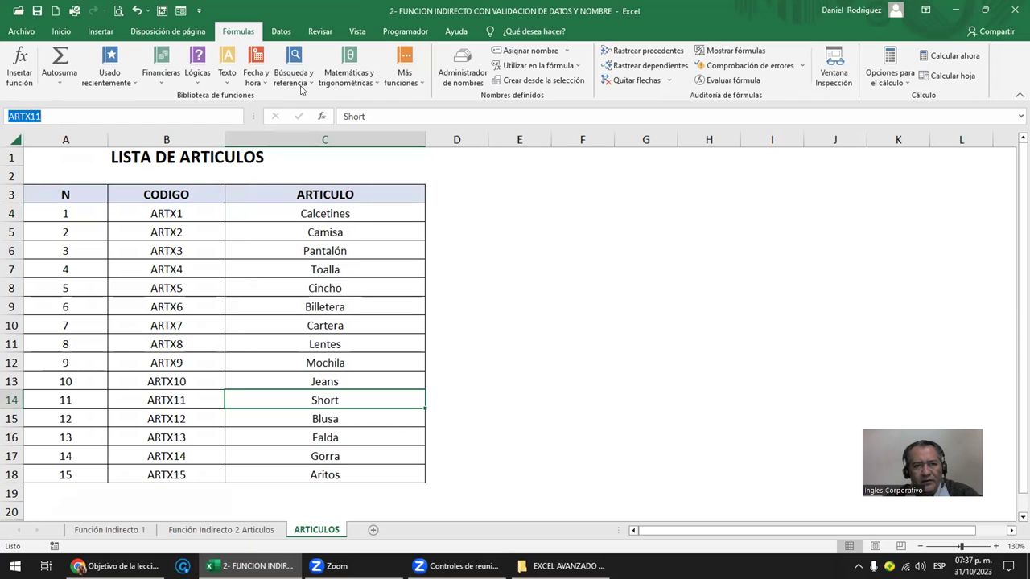
{"action": "left_click", "coordinate": [366, 115]}
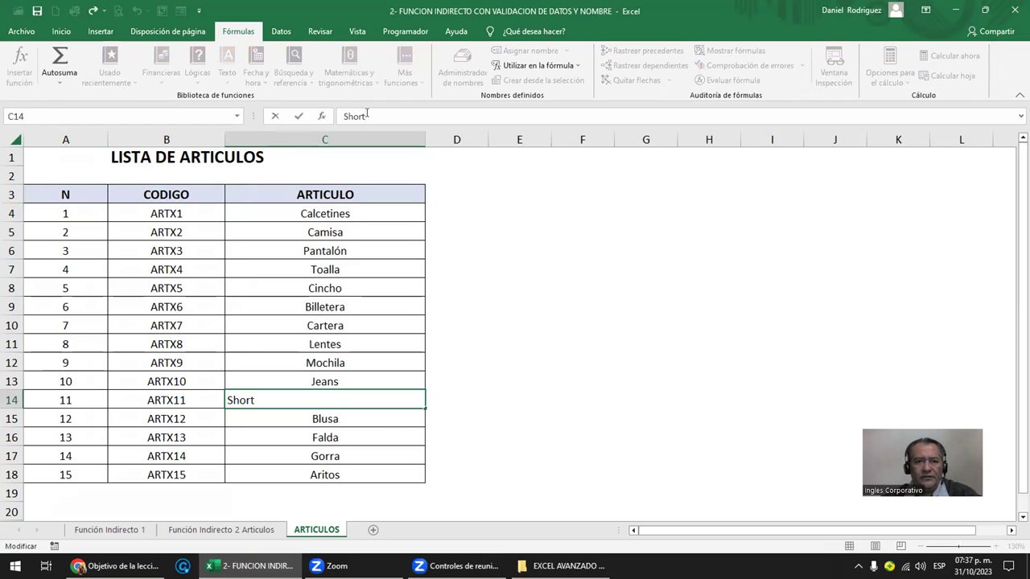
{"action": "key", "text": "Escape"}
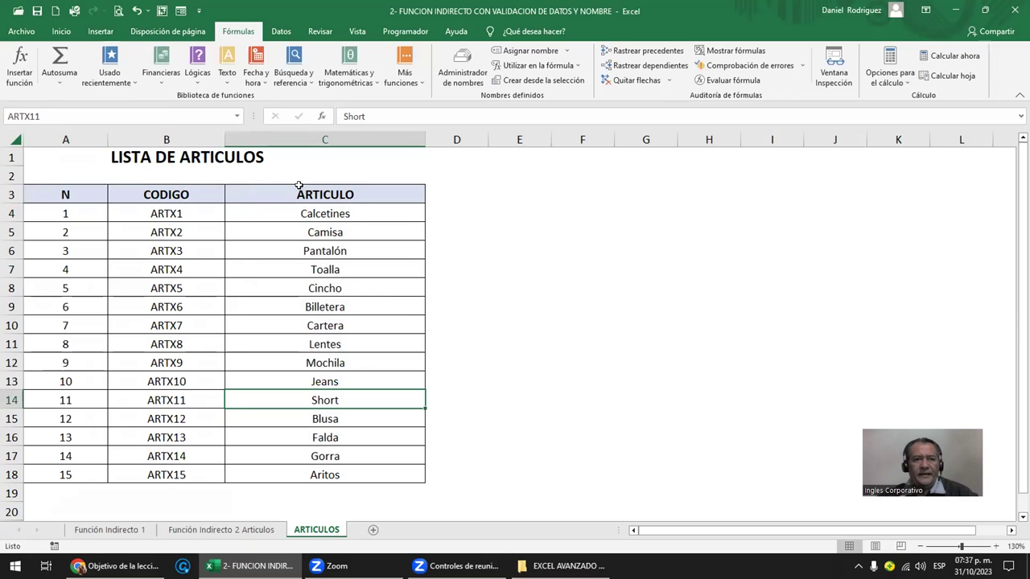
{"action": "left_click", "coordinate": [260, 532]}
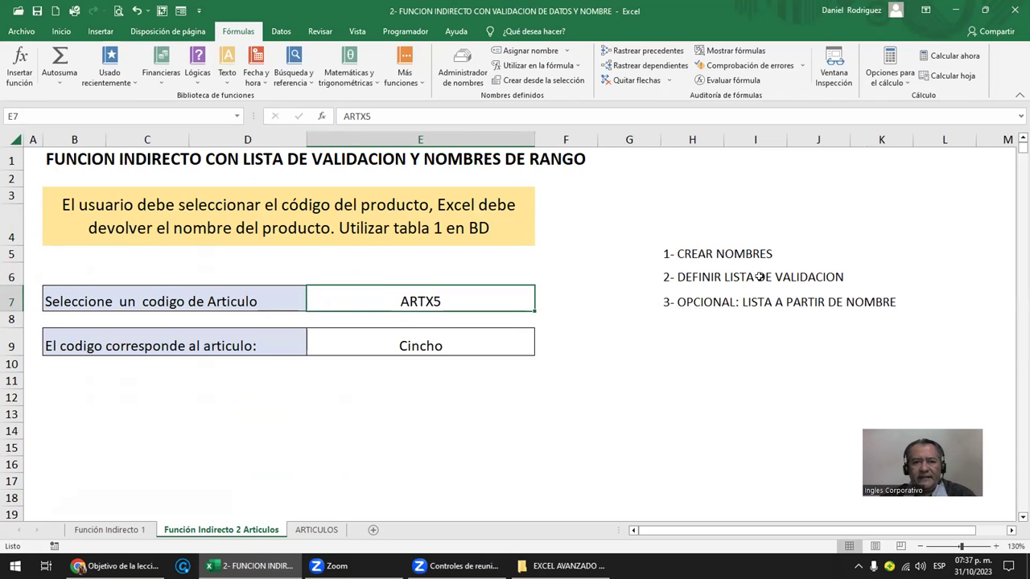
- Clear E7 and set its data validation to allow a List
{"action": "key", "text": "Delete"}
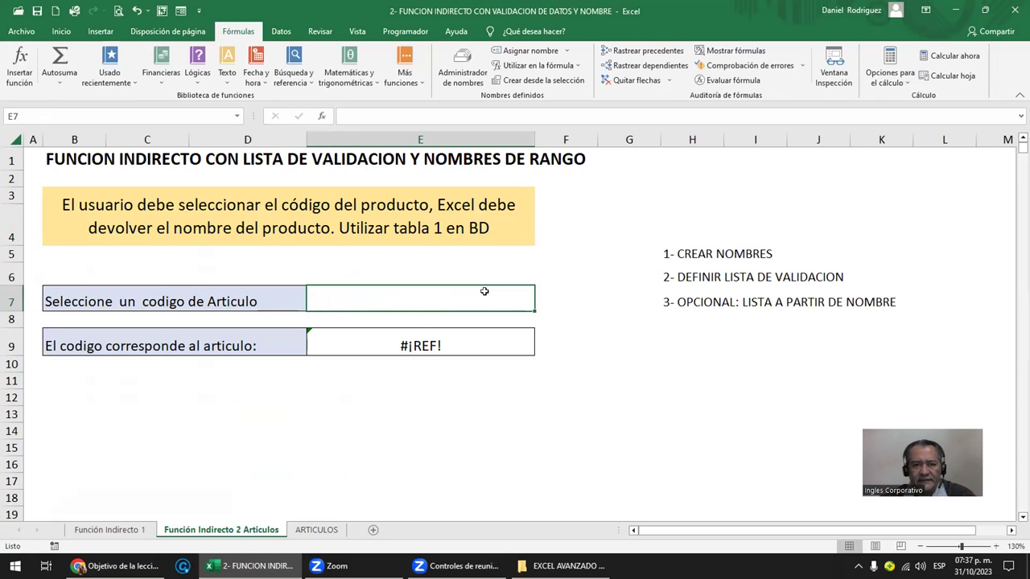
{"action": "right_click", "coordinate": [486, 294]}
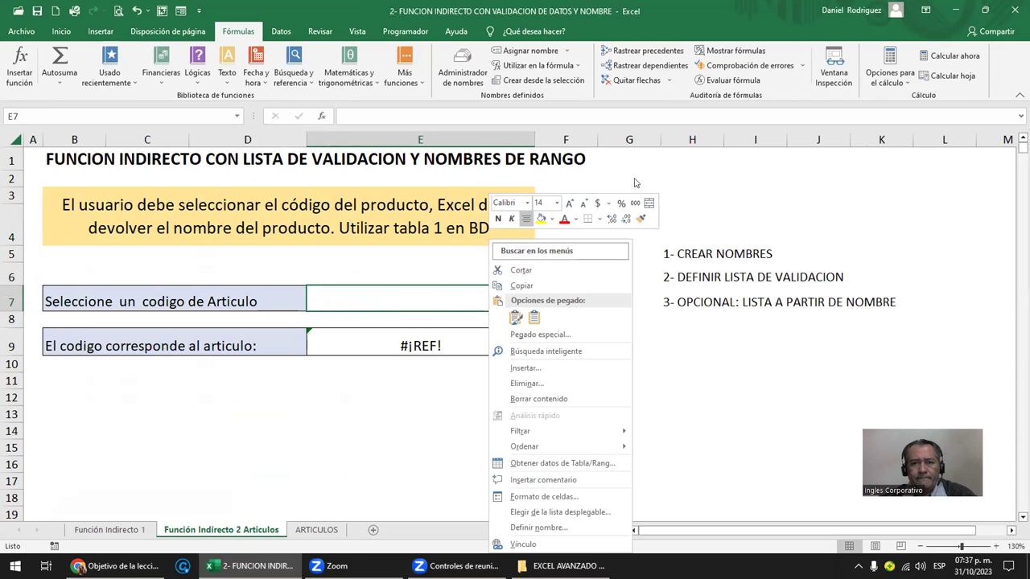
{"action": "left_click", "coordinate": [282, 30]}
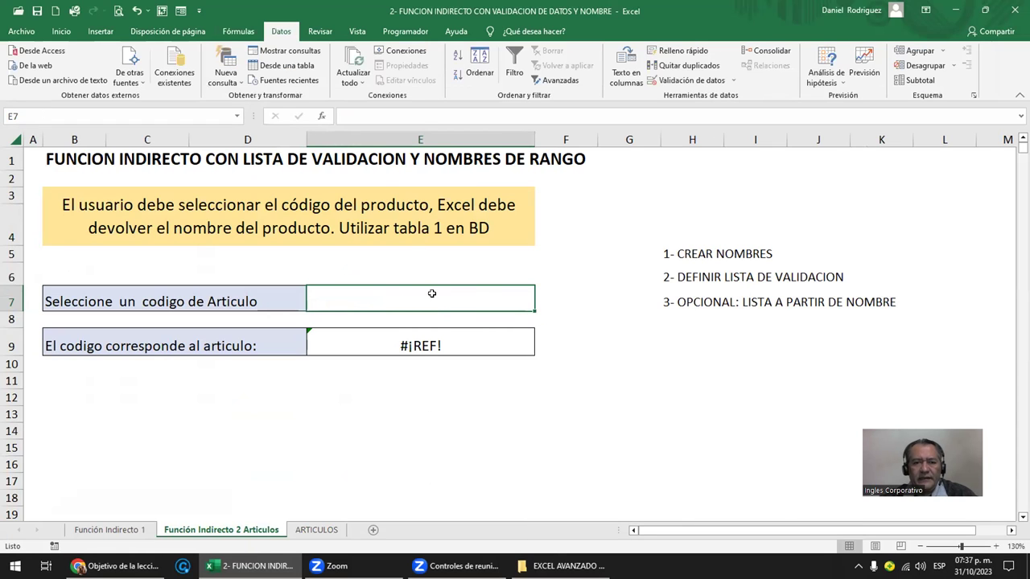
{"action": "left_click", "coordinate": [686, 81]}
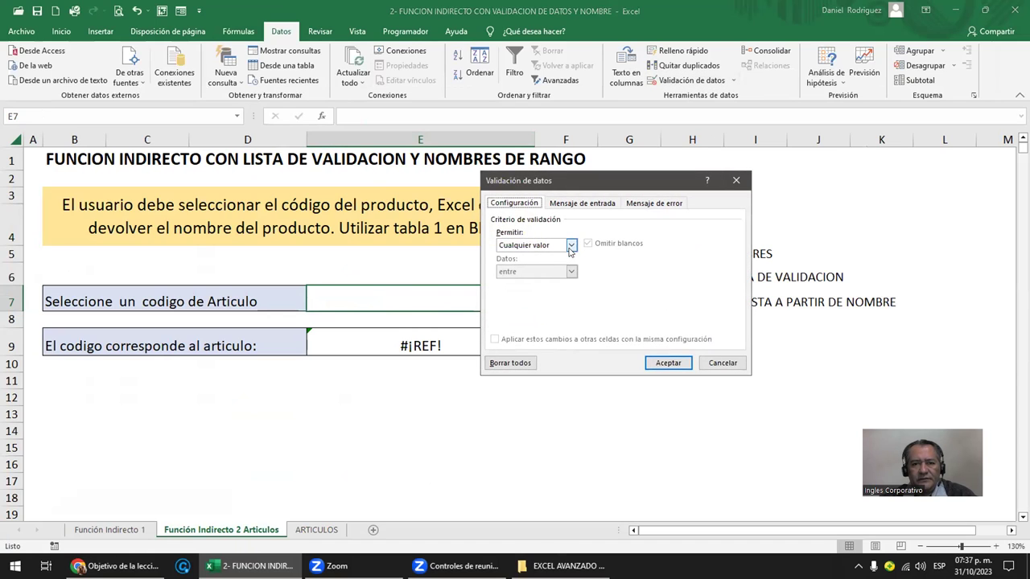
{"action": "left_click", "coordinate": [570, 245]}
{"action": "left_click", "coordinate": [519, 282]}
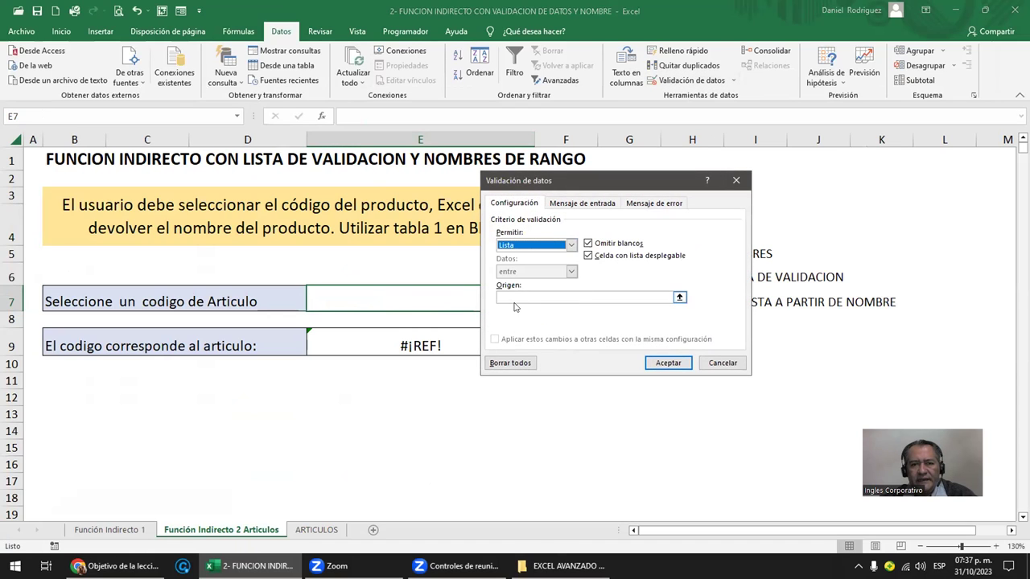
- Set the list source to the article codes ARTICULOS!$B$4:$B$18 and confirm
{"action": "left_click", "coordinate": [501, 296]}
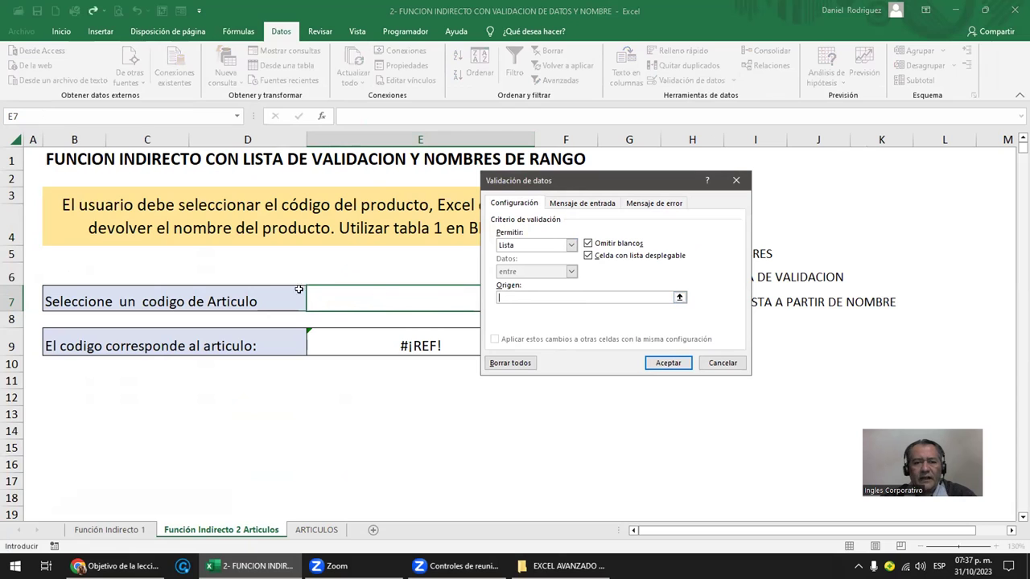
{"action": "left_click", "coordinate": [314, 532]}
{"action": "left_click_drag", "start_coordinate": [169, 211], "coordinate": [204, 456]}
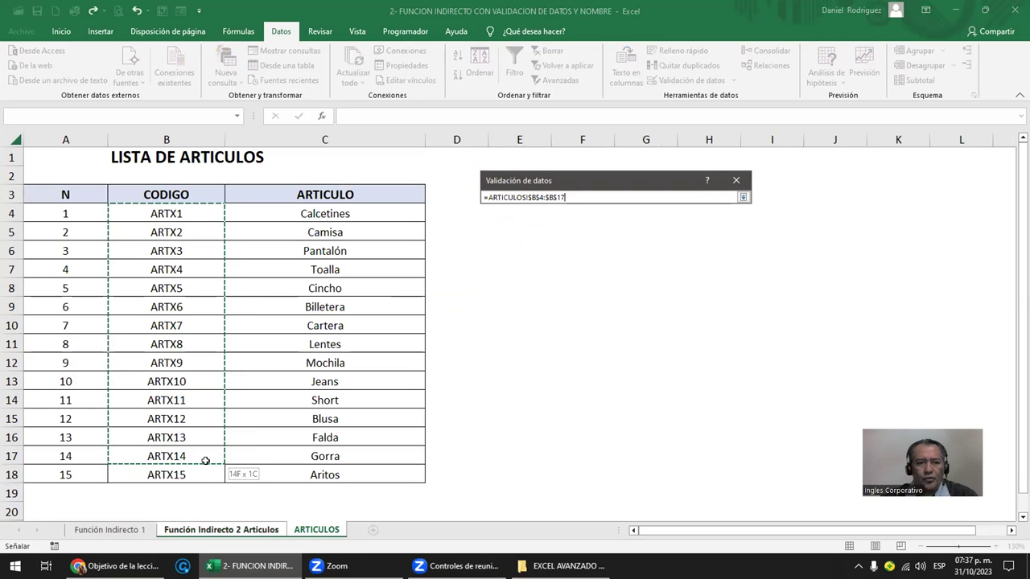
{"action": "left_click_drag", "start_coordinate": [204, 456], "coordinate": [212, 469]}
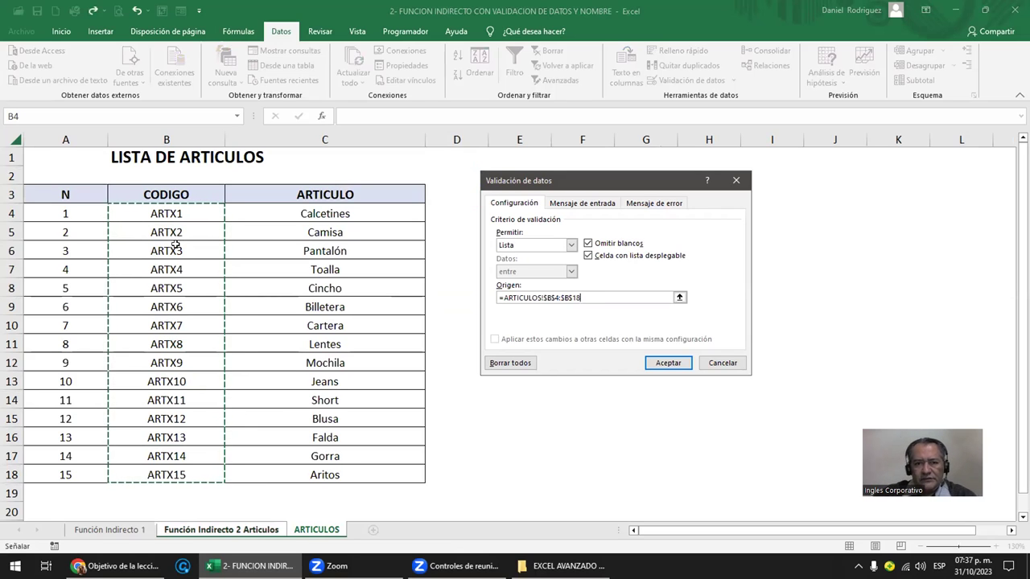
{"action": "left_click", "coordinate": [683, 364]}
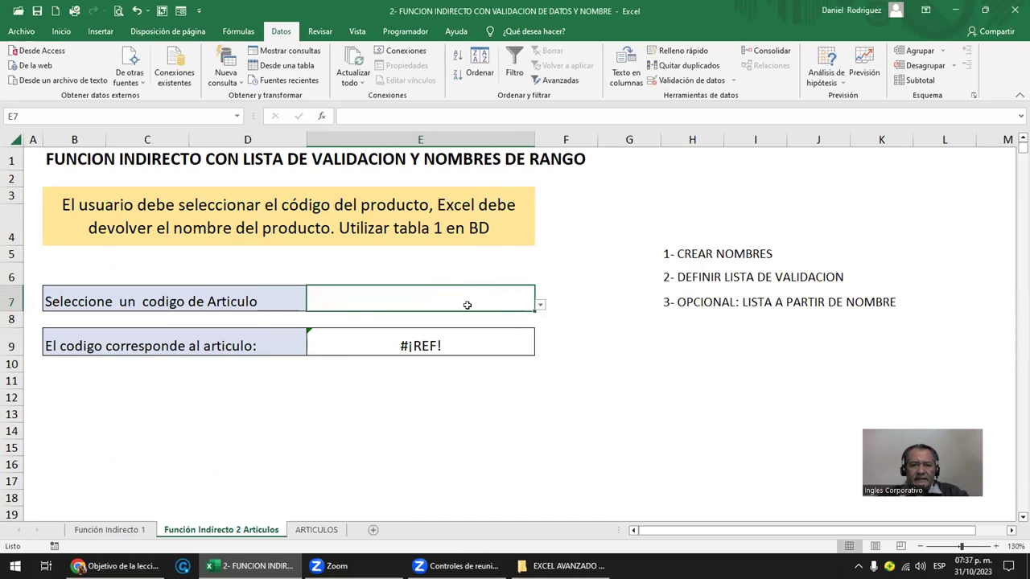
- Pick ARTX15 from E7's new code dropdown
{"action": "left_click", "coordinate": [540, 306]}
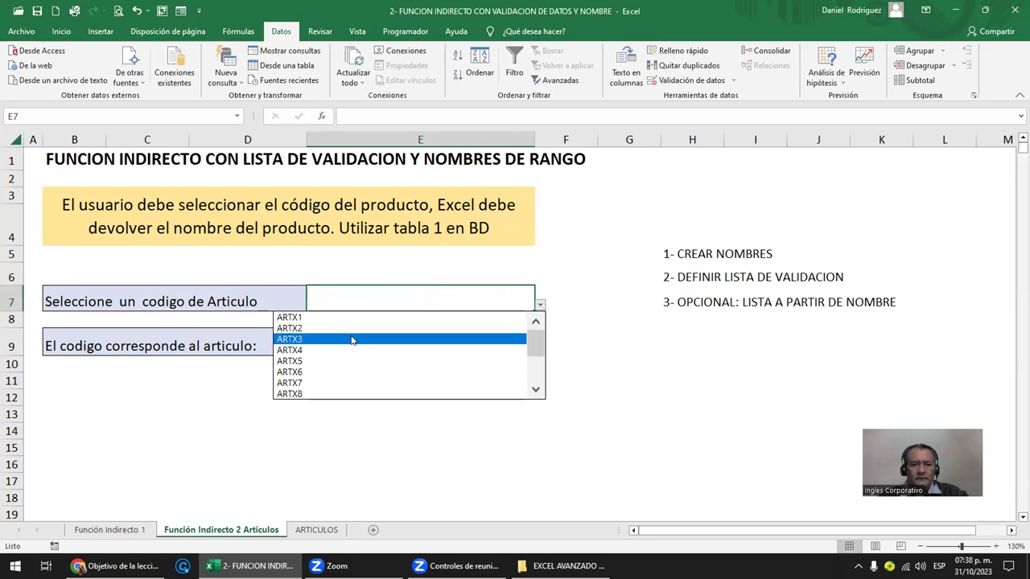
{"action": "left_click_drag", "start_coordinate": [536, 339], "coordinate": [536, 370]}
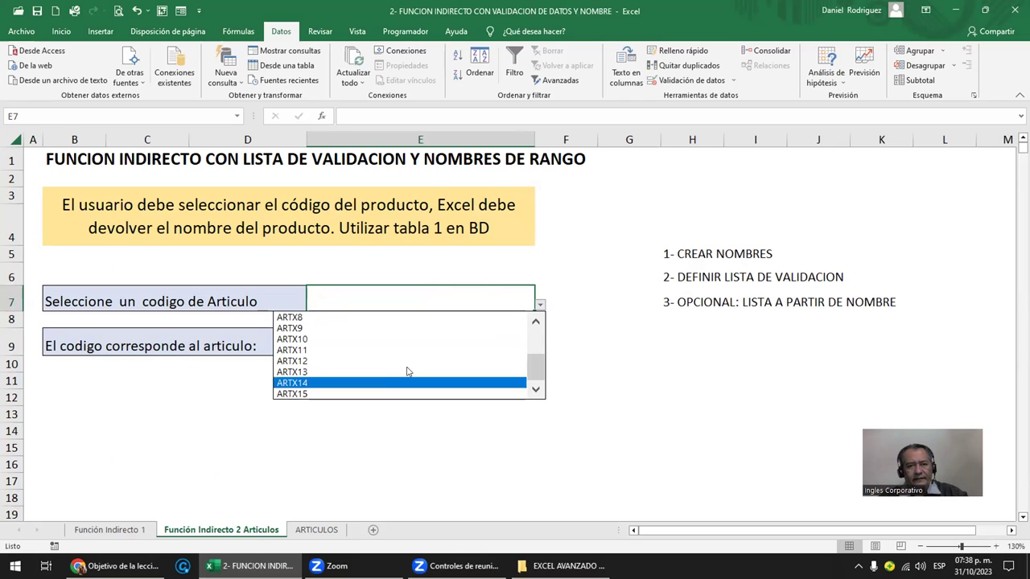
{"action": "left_click", "coordinate": [292, 395]}
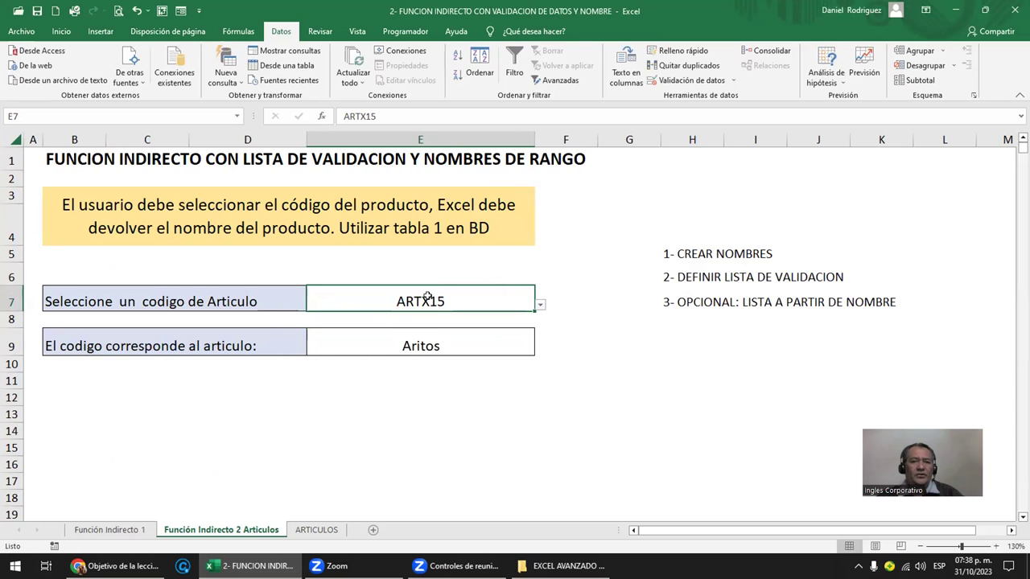
- Clear the existing formula from E9
{"action": "left_click", "coordinate": [434, 344]}
{"action": "key", "text": "F2"}
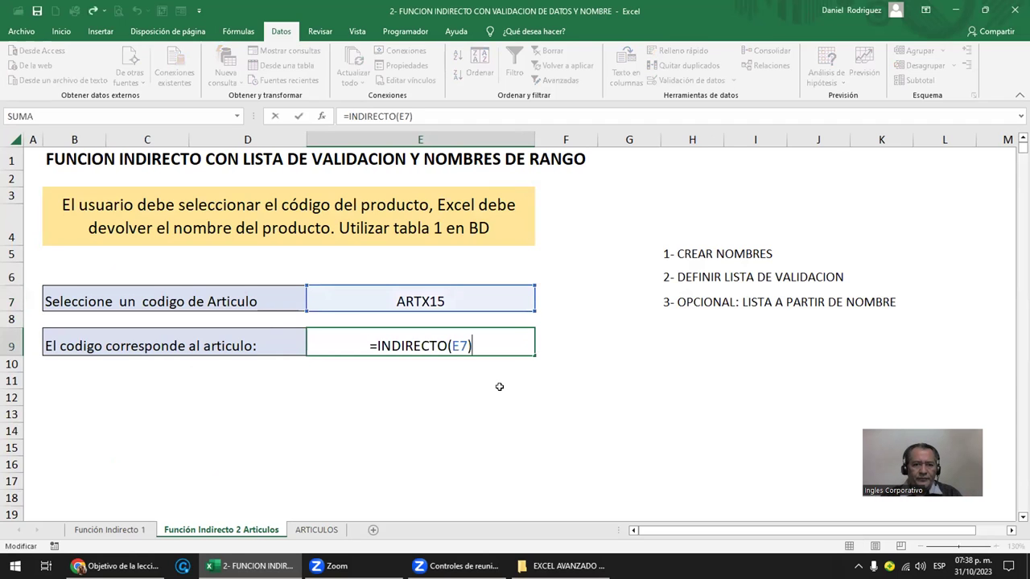
{"action": "key", "text": "ctrl+Return"}
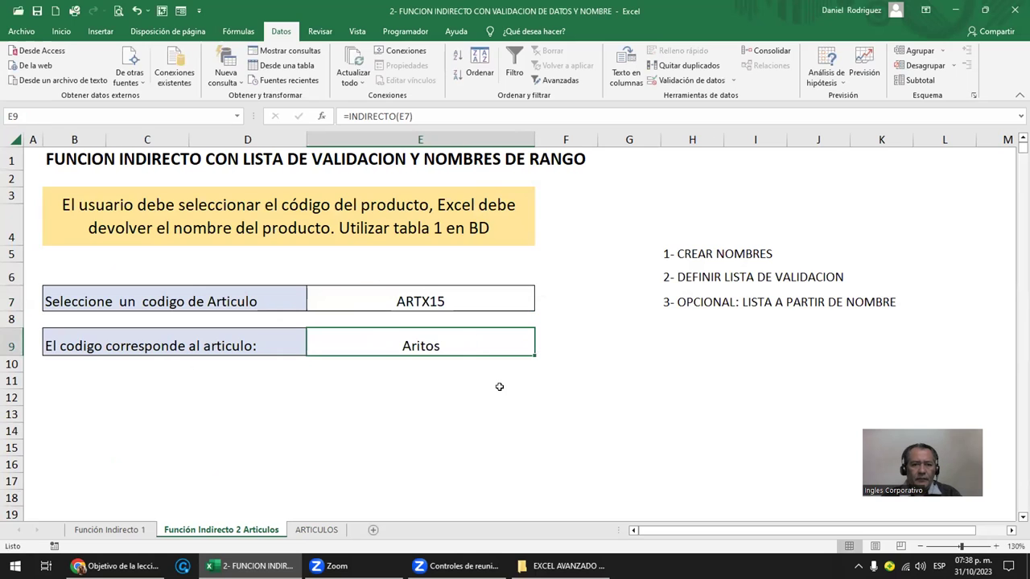
{"action": "key", "text": "Delete"}
{"action": "key", "text": "Down"}
{"action": "key", "text": "Up"}
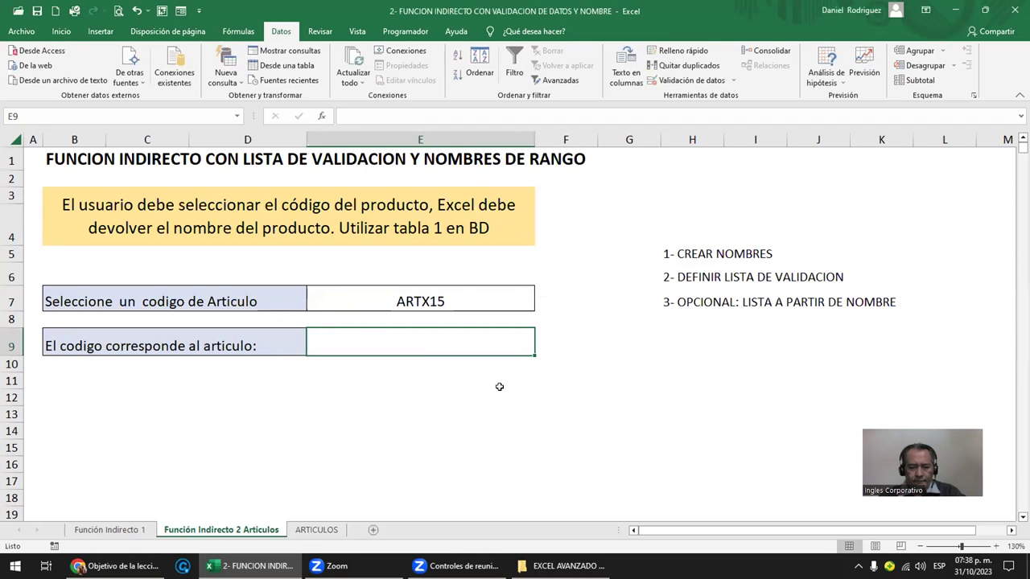
- Enter =INDIRECTO(E7) in E9 so it returns Aritos
{"action": "type", "text": "=INDI"}
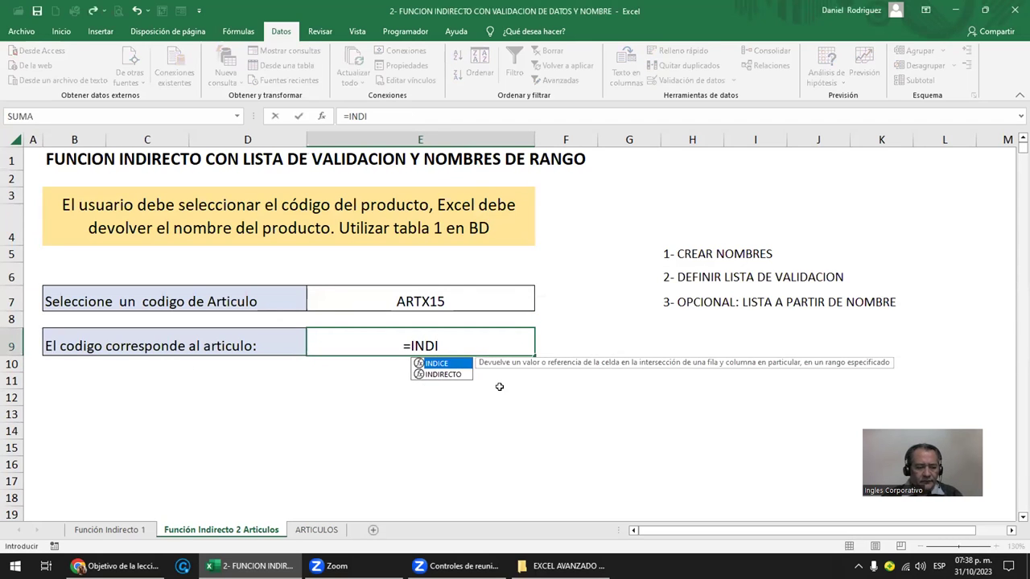
{"action": "key", "text": "Down"}
{"action": "key", "text": "Tab"}
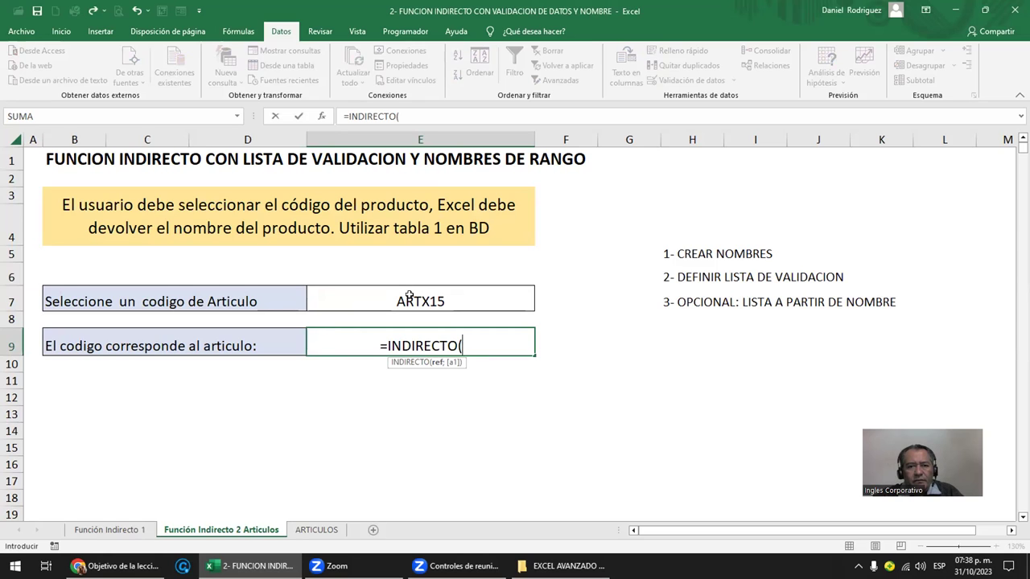
{"action": "left_click", "coordinate": [410, 295]}
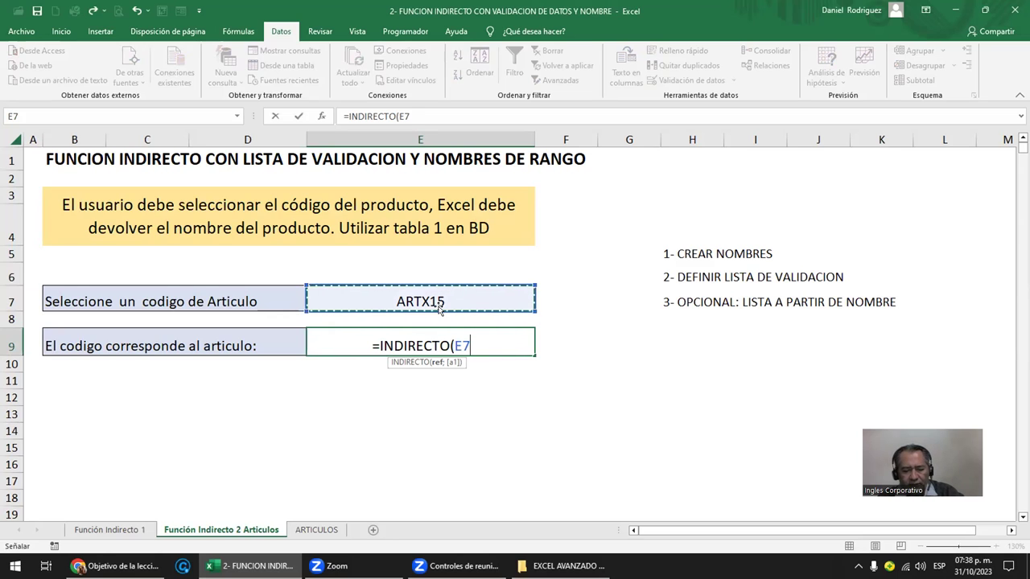
{"action": "type", "text": ")"}
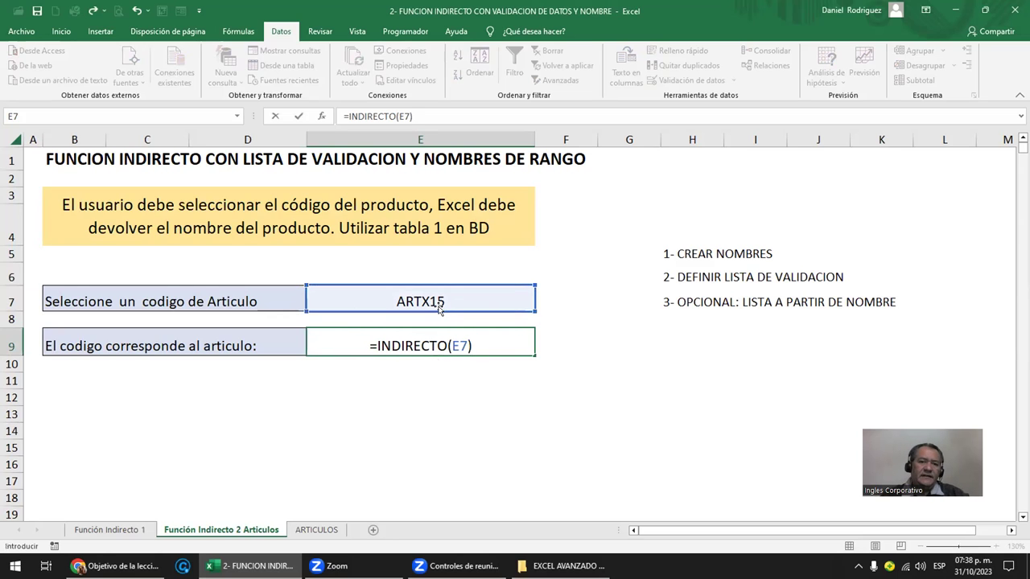
{"action": "key", "text": "Return"}
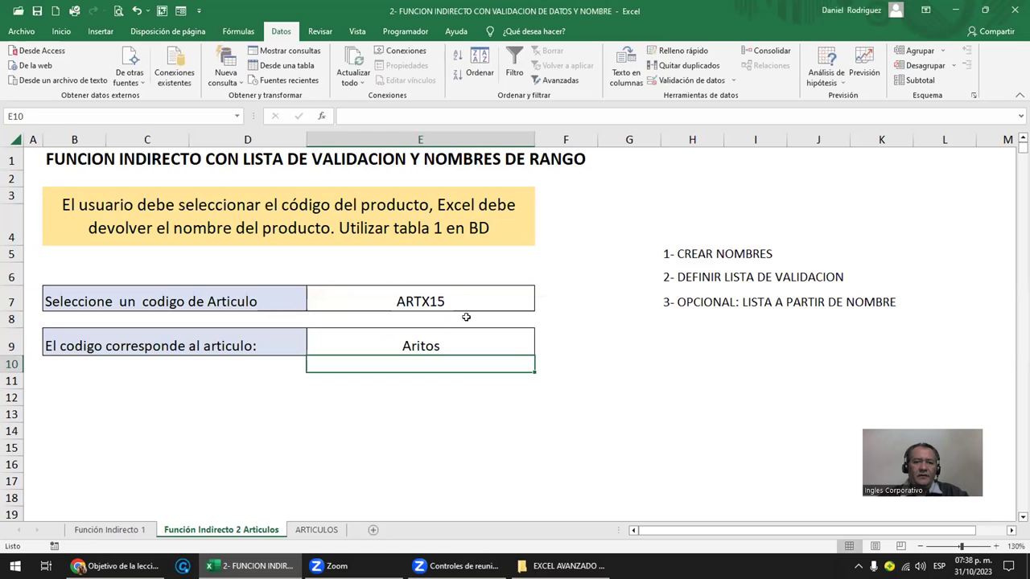
- Choose ARTX10 from E7's dropdown so E9 shows Jeans
{"action": "left_click", "coordinate": [316, 528]}
{"action": "left_click_drag", "start_coordinate": [143, 470], "coordinate": [326, 476]}
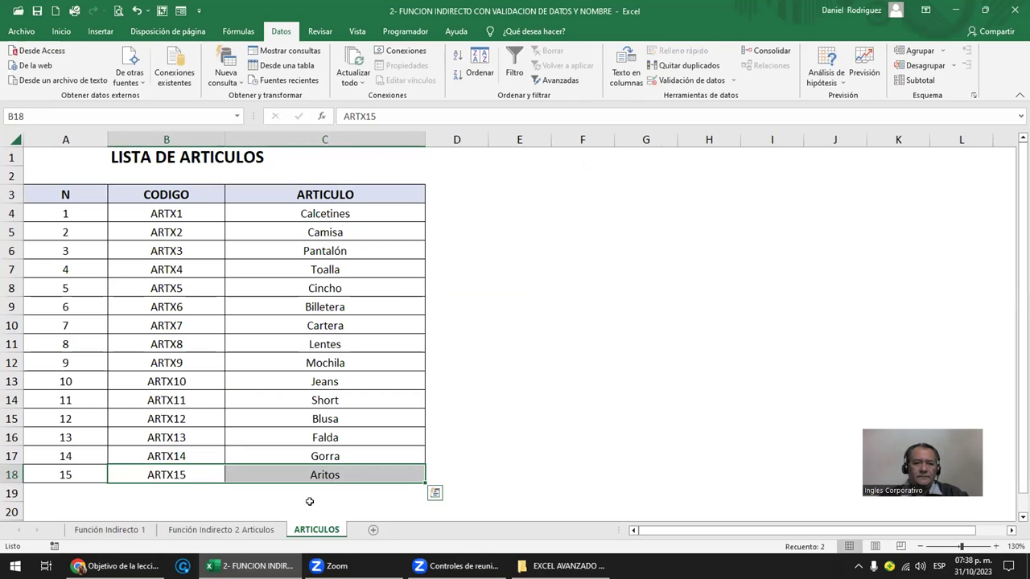
{"action": "left_click", "coordinate": [221, 529]}
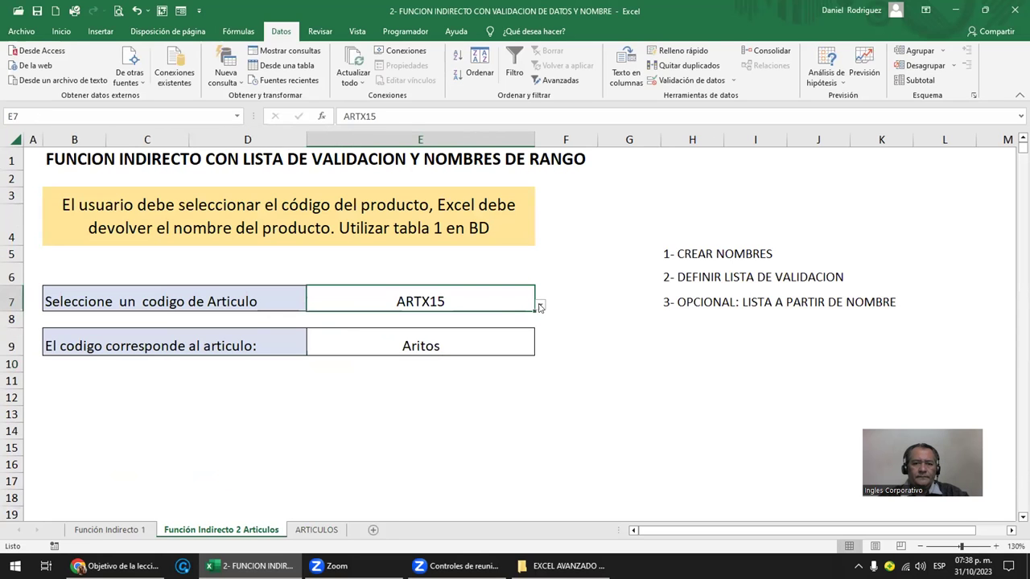
{"action": "left_click", "coordinate": [539, 306]}
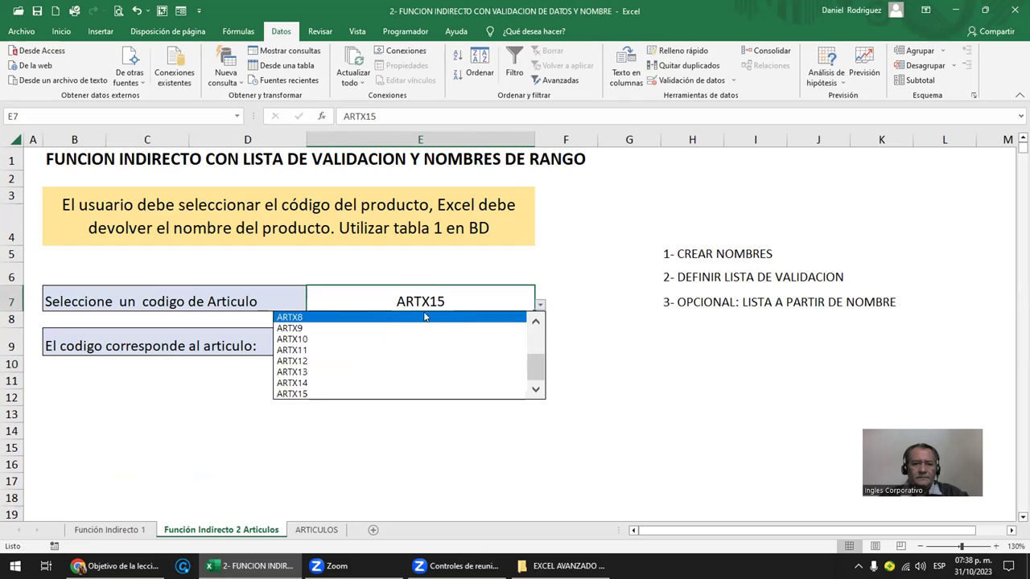
{"action": "left_click", "coordinate": [353, 339]}
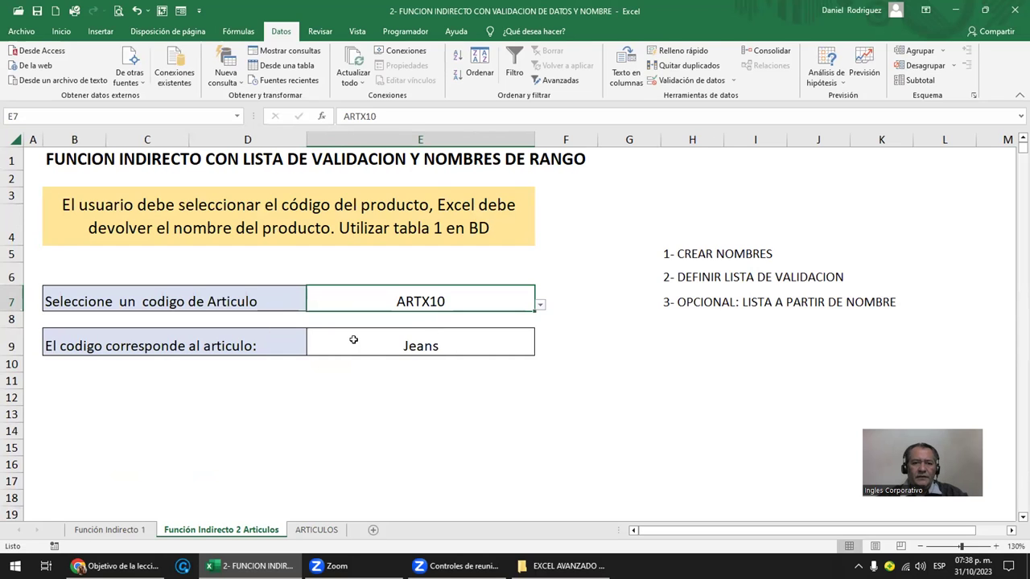
{"action": "left_click", "coordinate": [406, 344]}
- On ARTICULOS, confirm ARTX10 in B13 pairs with Jeans in C13
{"action": "left_click", "coordinate": [326, 529]}
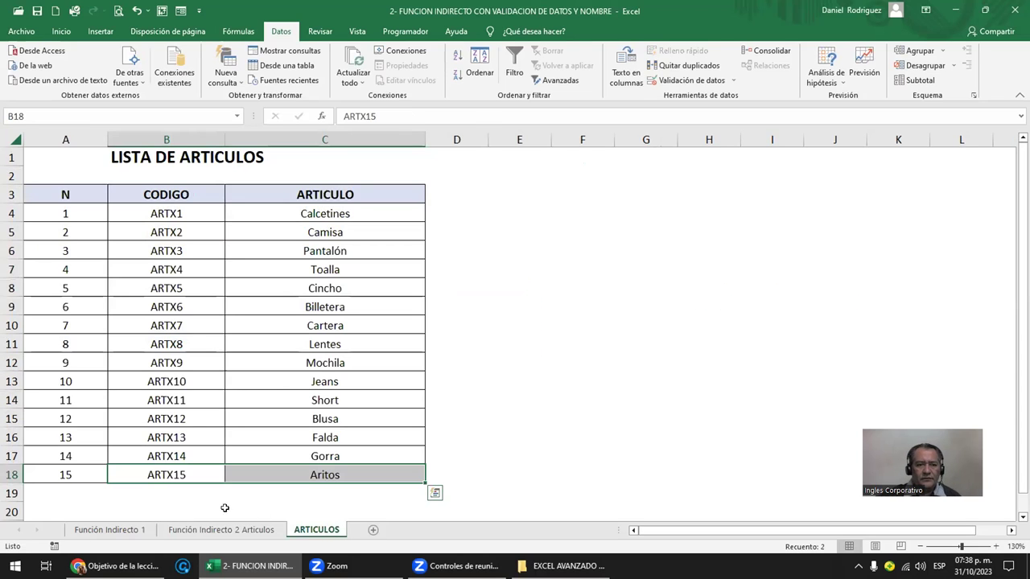
{"action": "left_click", "coordinate": [178, 389]}
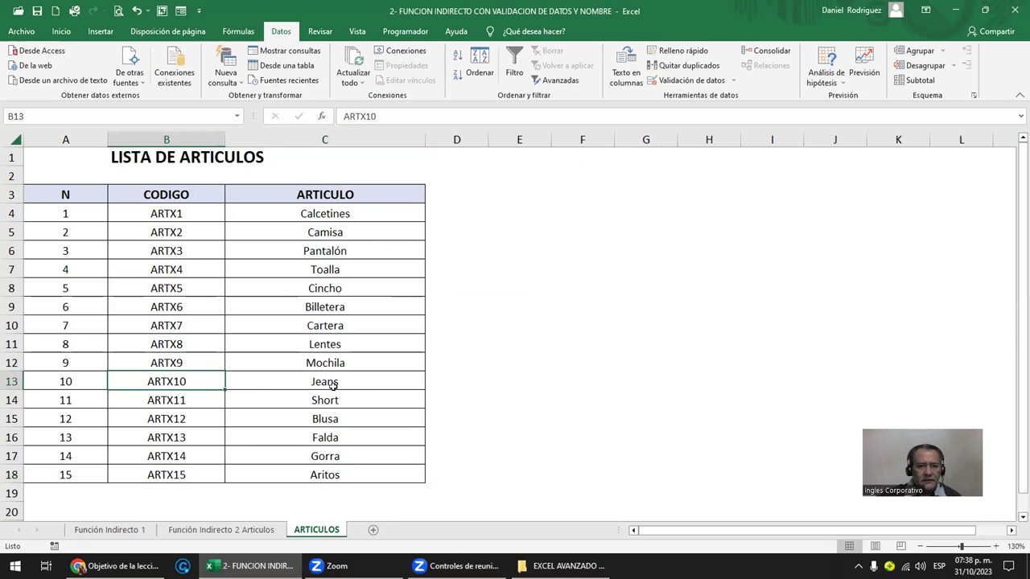
{"action": "left_click", "coordinate": [332, 384]}
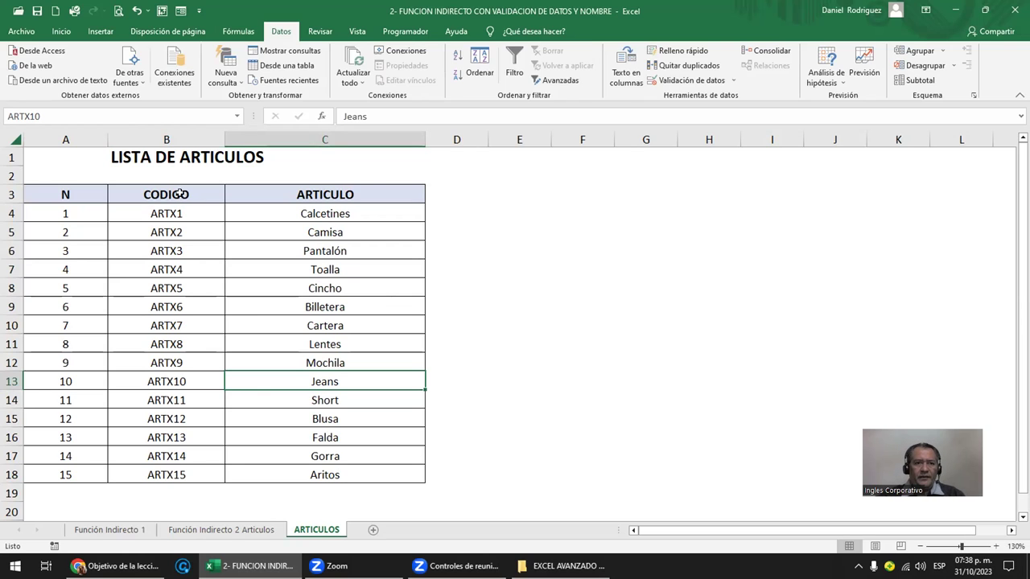
{"action": "left_click", "coordinate": [161, 137]}
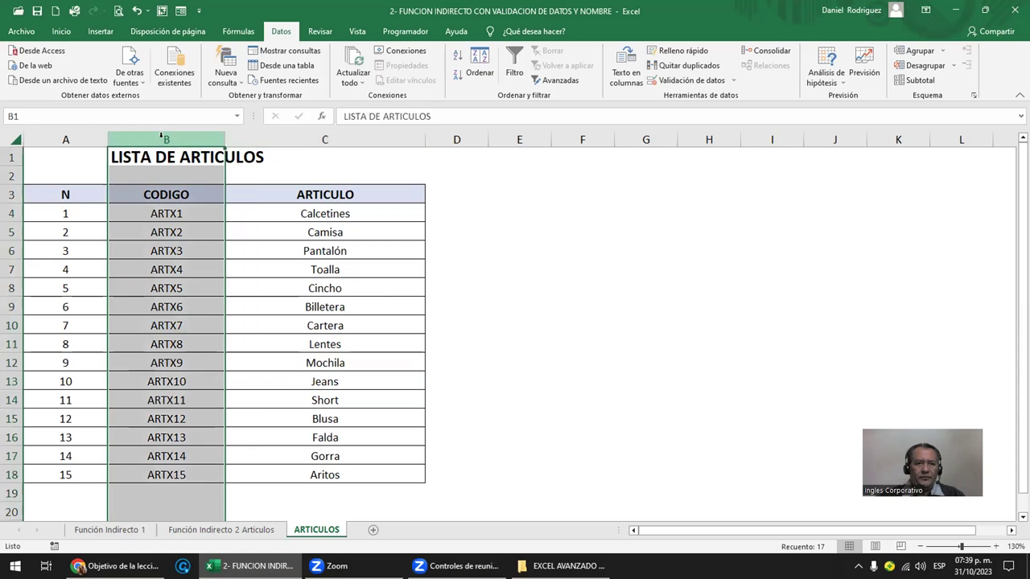
{"action": "left_click", "coordinate": [291, 138]}
{"action": "left_click", "coordinate": [206, 136]}
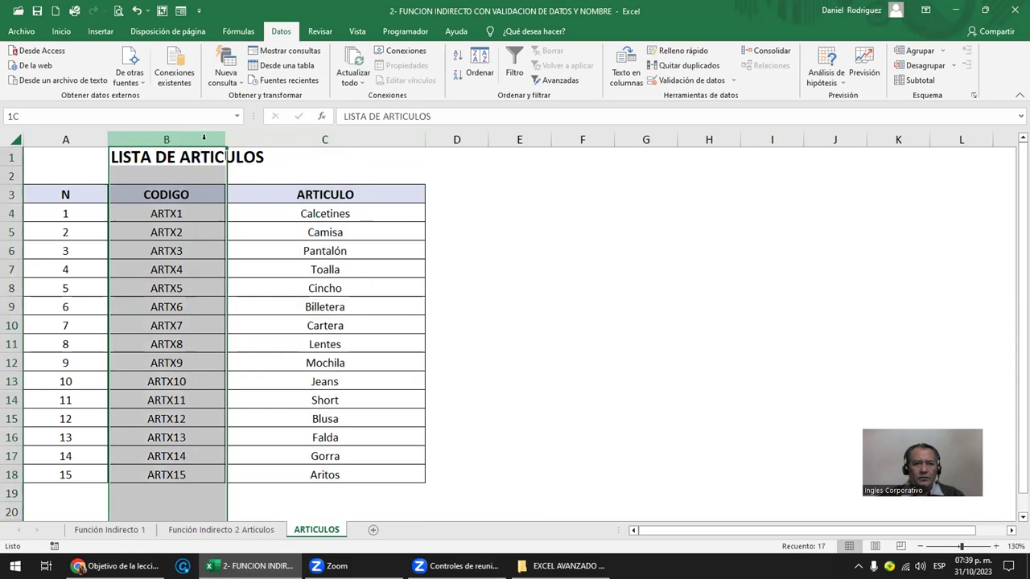
{"action": "left_click", "coordinate": [295, 138]}
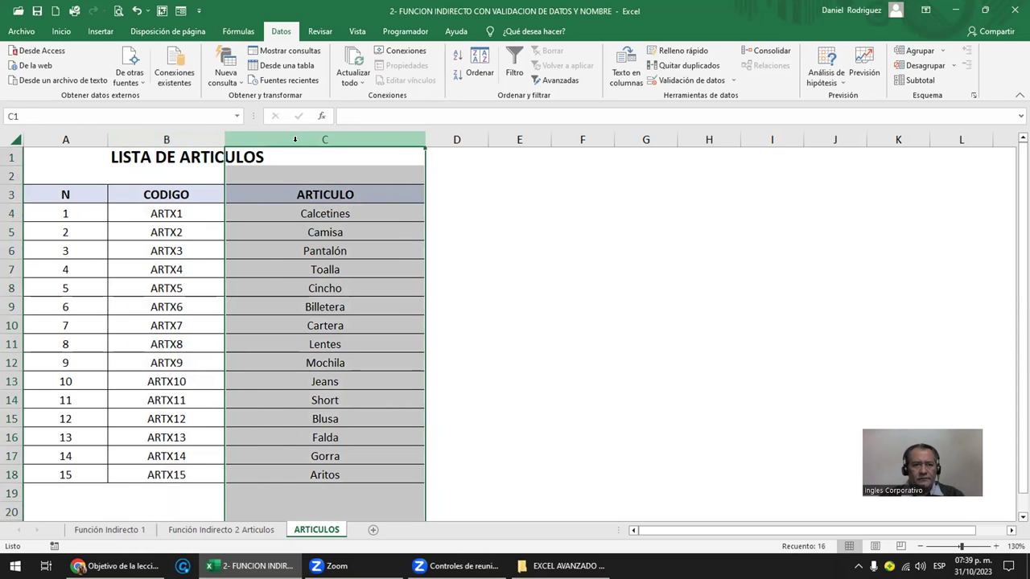
{"action": "left_click", "coordinate": [153, 214]}
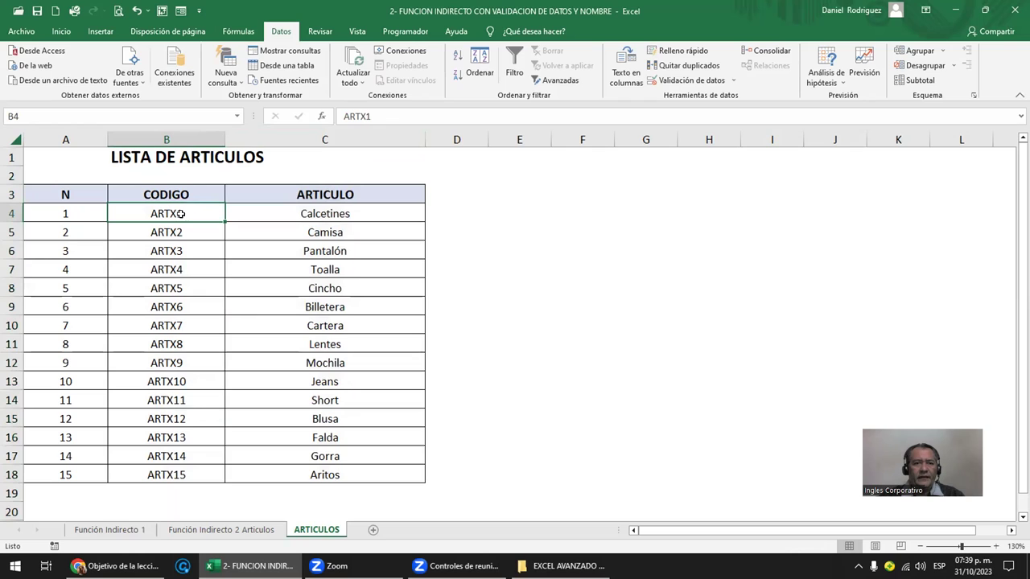
- Review the defined names and codes B4:B18, then check E7's data validation source
{"action": "left_click", "coordinate": [237, 116]}
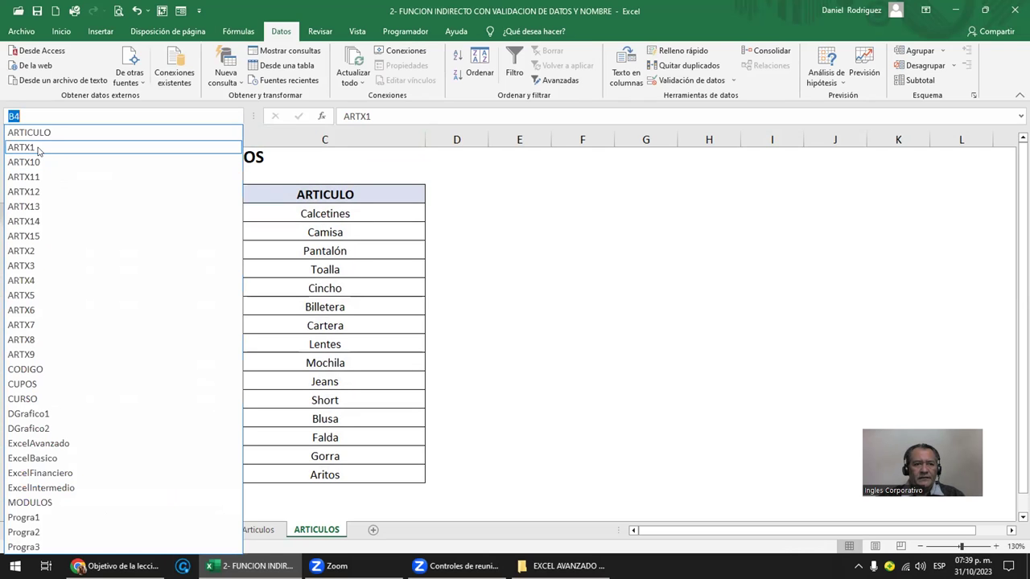
{"action": "left_click", "coordinate": [209, 212]}
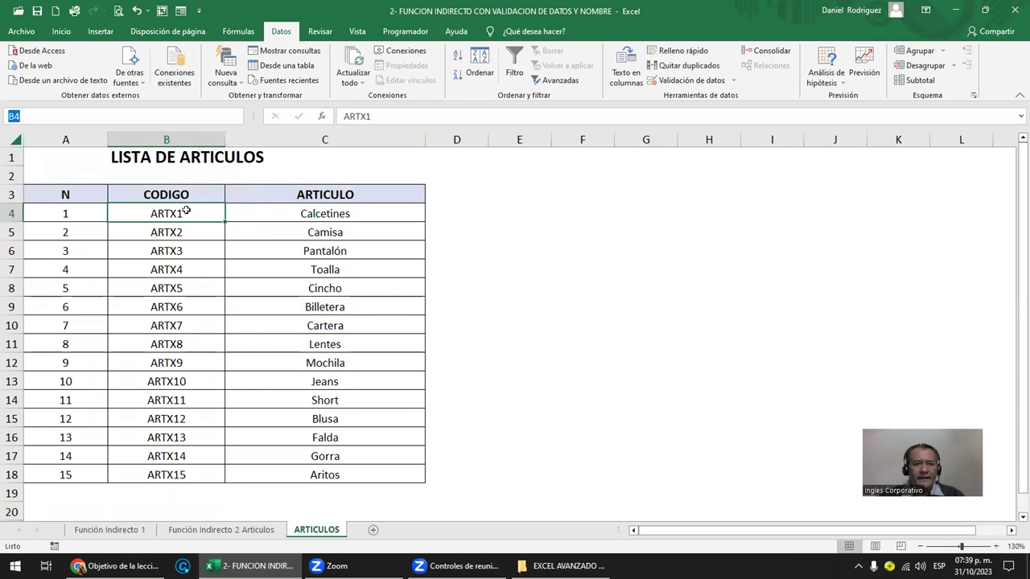
{"action": "left_click_drag", "start_coordinate": [186, 211], "coordinate": [167, 475]}
{"action": "left_click", "coordinate": [318, 306]}
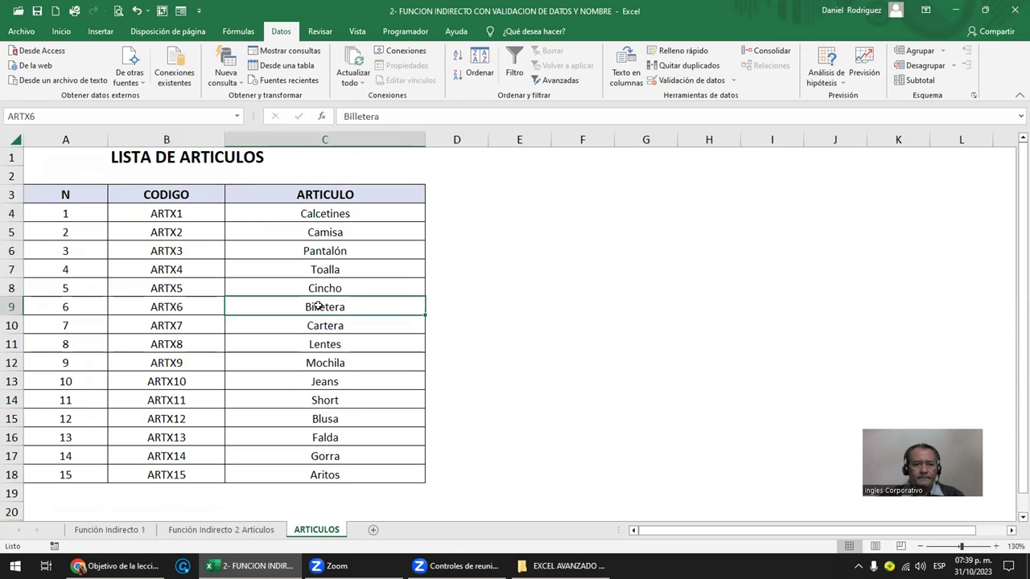
{"action": "left_click", "coordinate": [256, 530]}
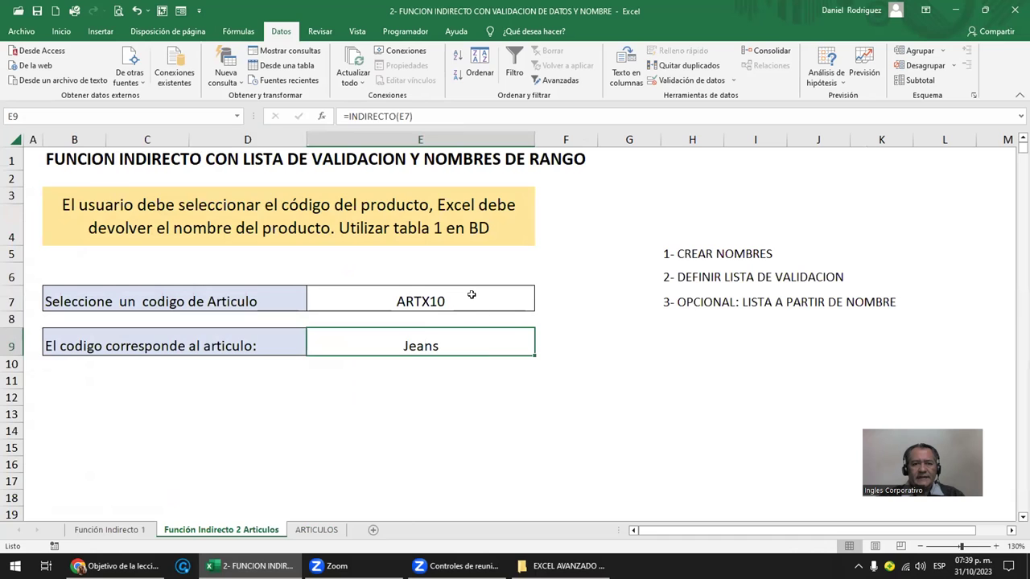
{"action": "left_click", "coordinate": [499, 299]}
{"action": "left_click", "coordinate": [690, 80]}
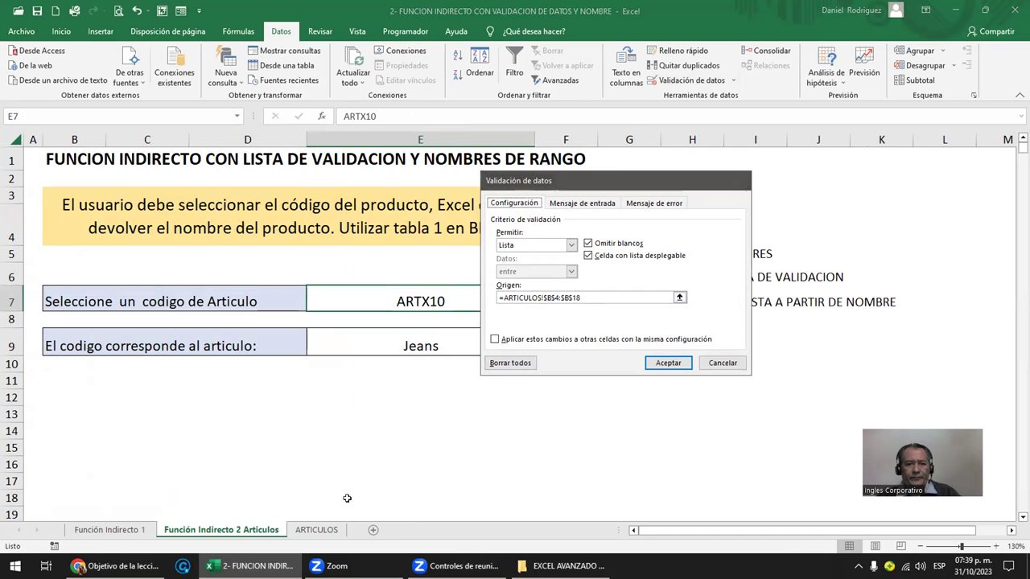
{"action": "key", "text": "Escape"}
{"action": "left_click", "coordinate": [316, 529]}
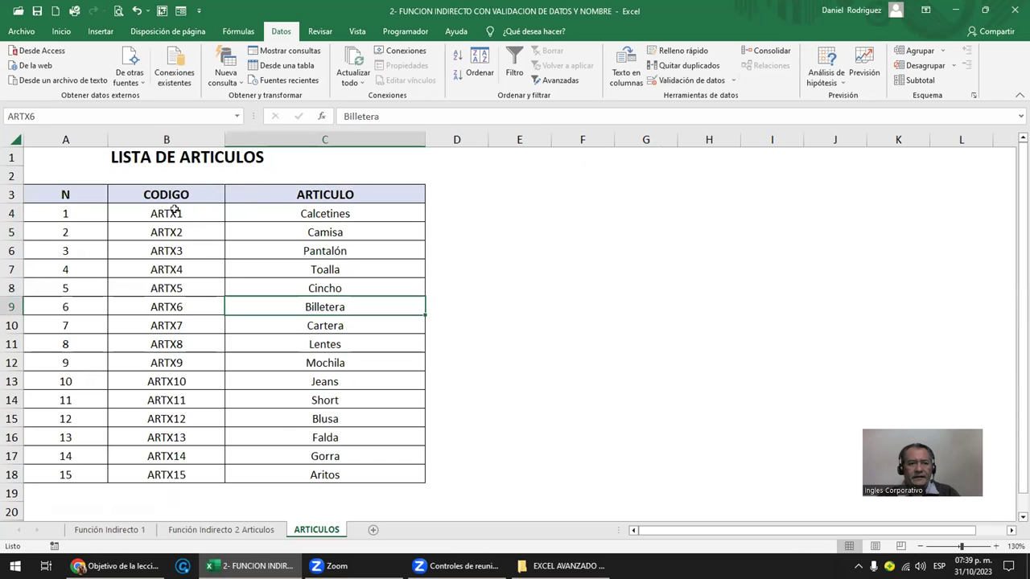
{"action": "left_click_drag", "start_coordinate": [174, 210], "coordinate": [200, 481]}
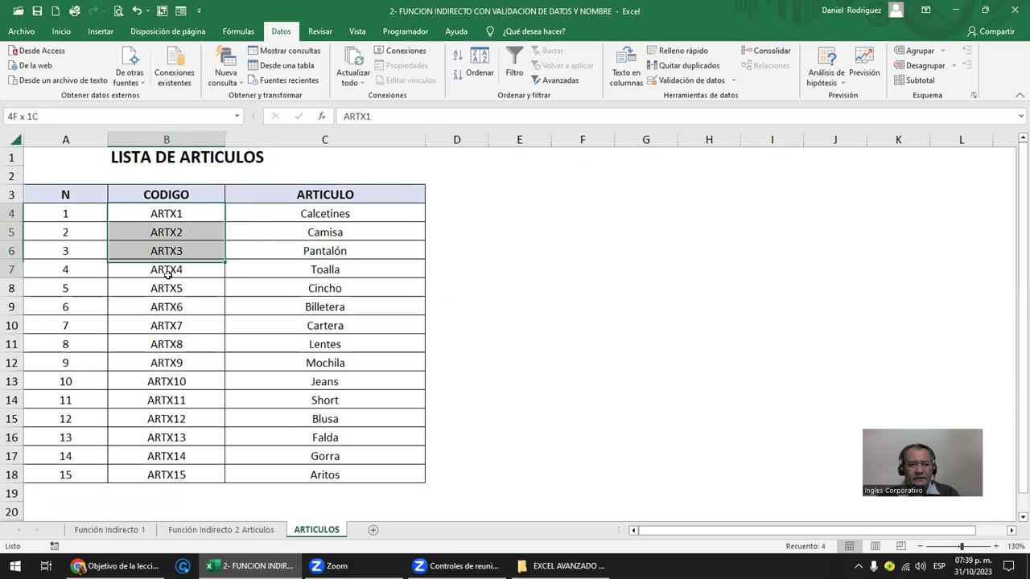
{"action": "left_click", "coordinate": [200, 483]}
{"action": "left_click_drag", "start_coordinate": [171, 207], "coordinate": [185, 472]}
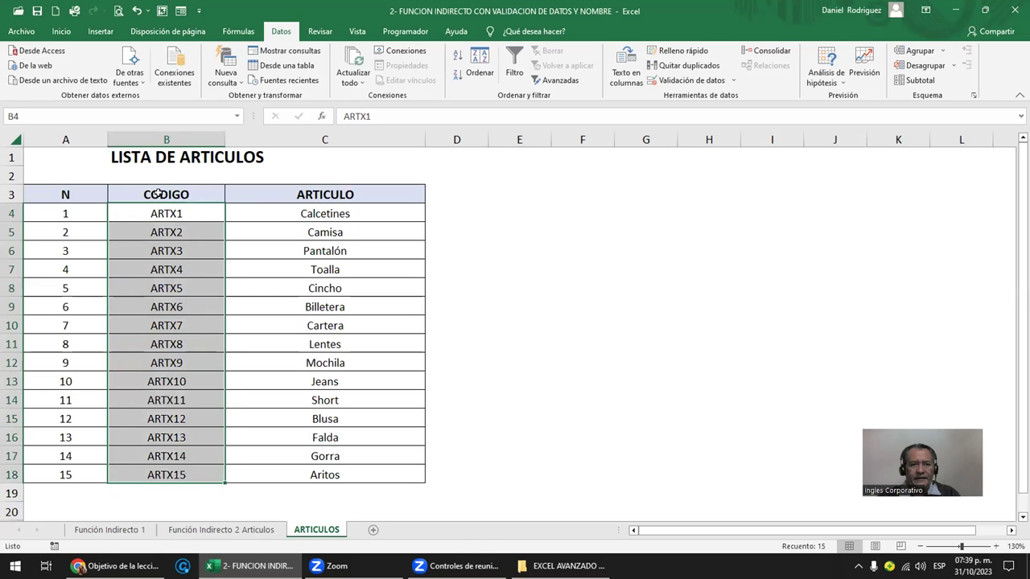
{"action": "left_click", "coordinate": [239, 116]}
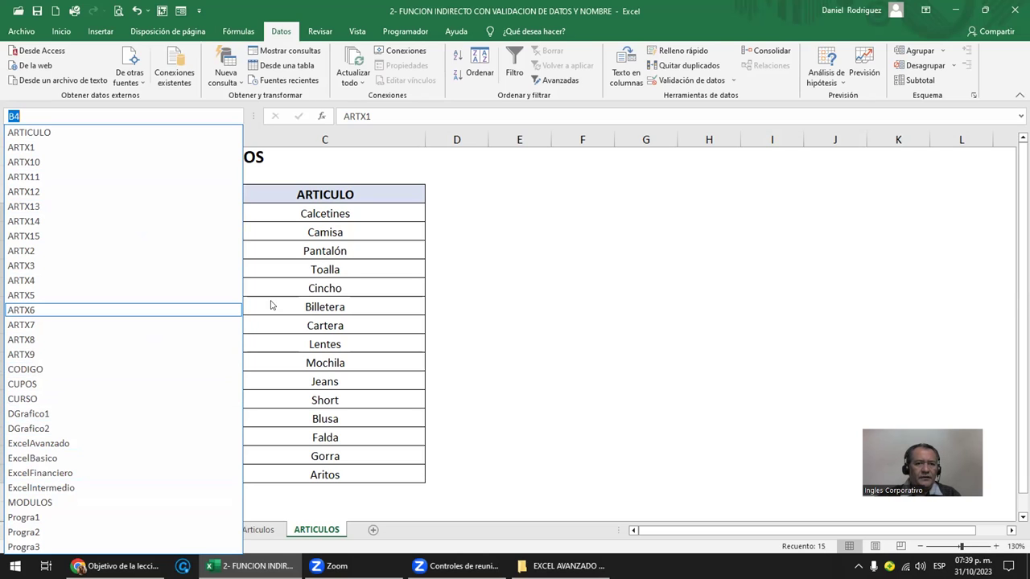
{"action": "left_click", "coordinate": [174, 176]}
{"action": "left_click", "coordinate": [189, 215]}
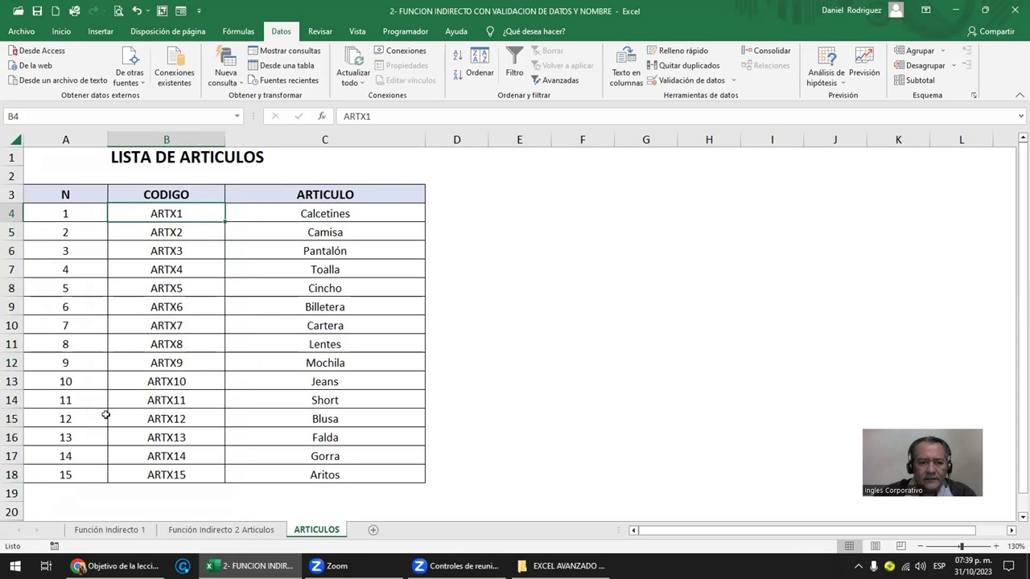
{"action": "left_click", "coordinate": [218, 530]}
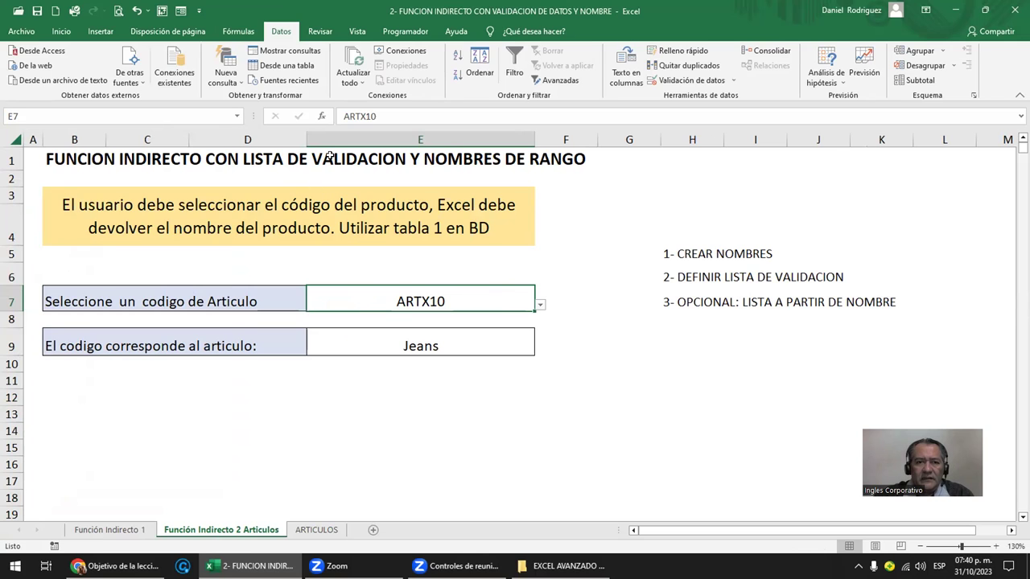
{"action": "double_click", "coordinate": [457, 154]}
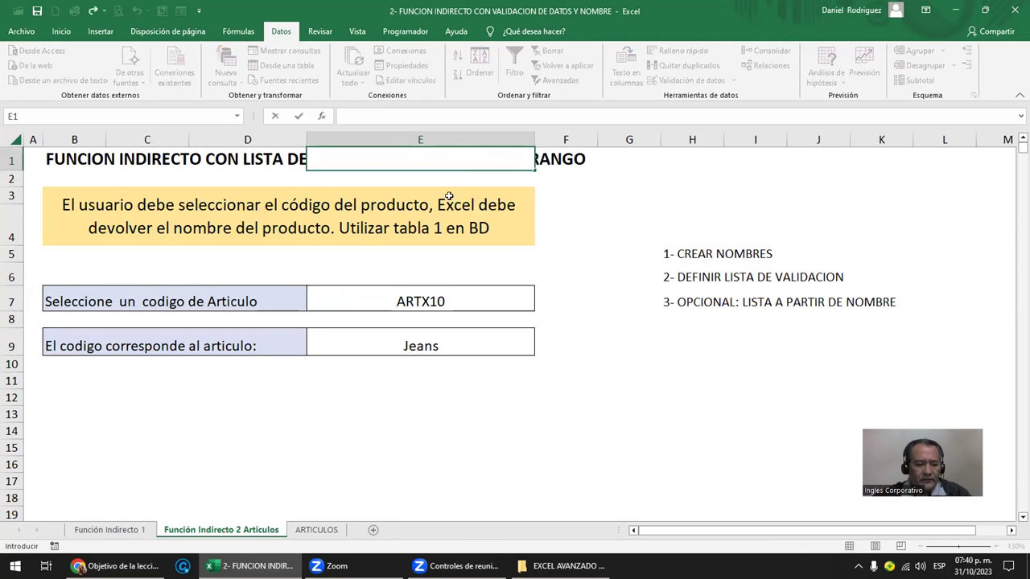
{"action": "key", "text": "Escape"}
{"action": "left_click", "coordinate": [74, 158]}
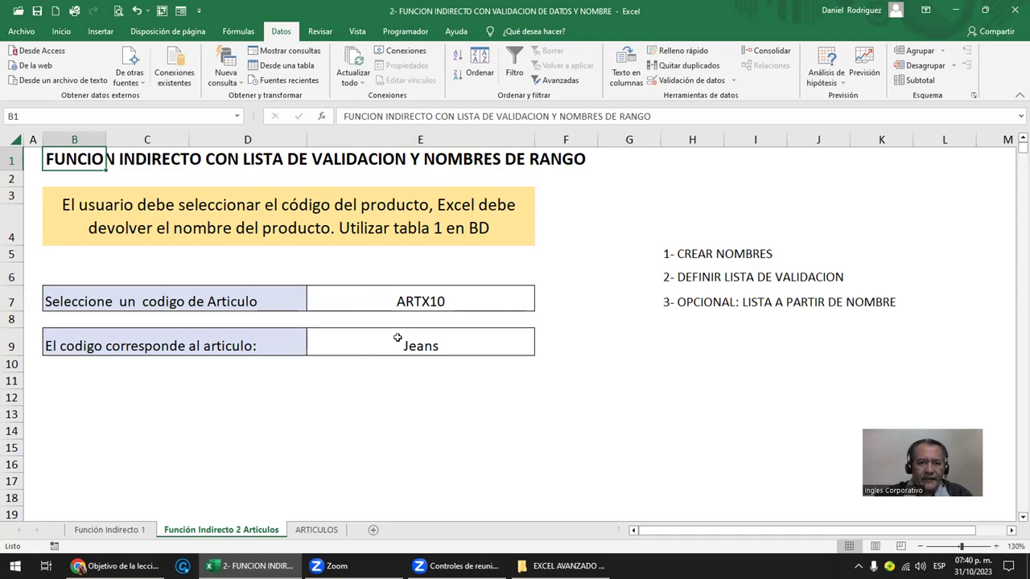
{"action": "double_click", "coordinate": [397, 337]}
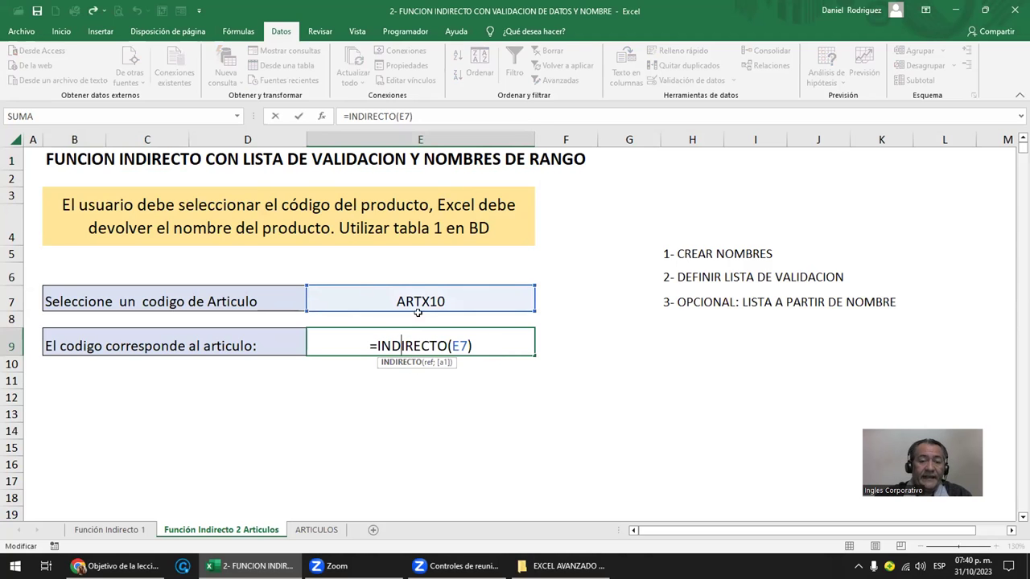
{"action": "key", "text": "ctrl+Return"}
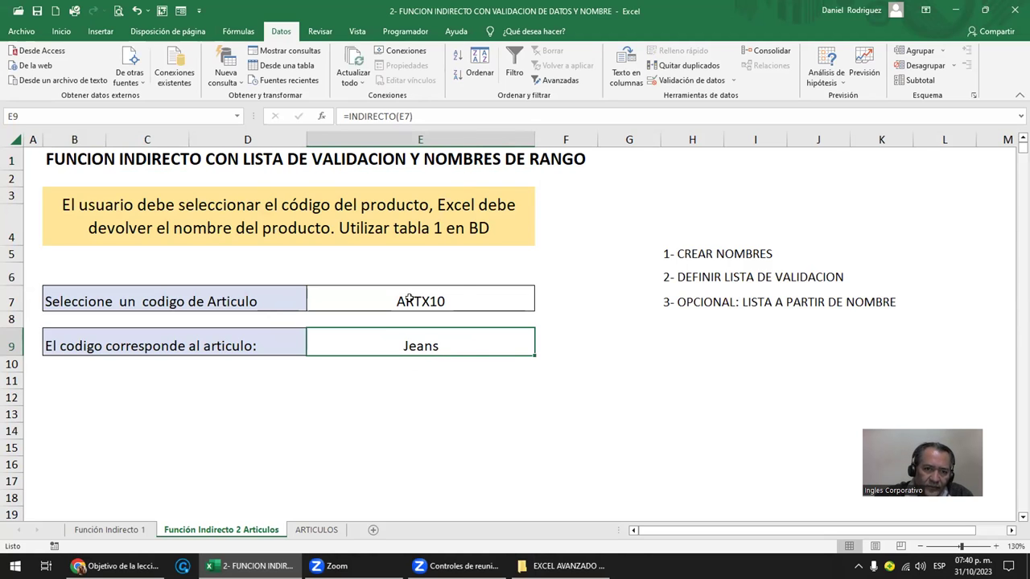
{"action": "left_click", "coordinate": [324, 448]}
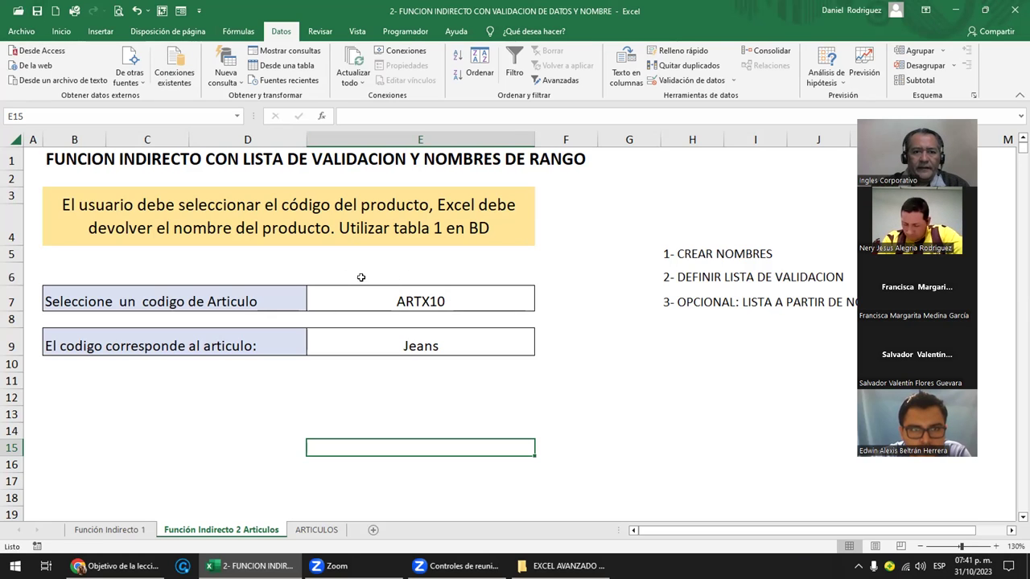
- Clear E7:E9 and remove E7's data validation with Clear All
{"action": "left_click", "coordinate": [415, 344]}
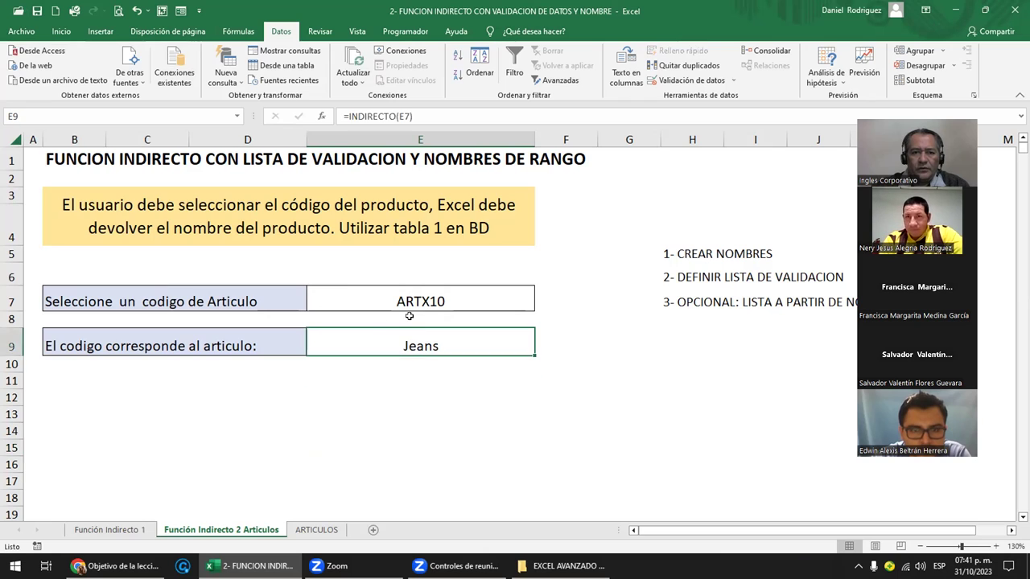
{"action": "left_click_drag", "start_coordinate": [409, 301], "coordinate": [417, 341]}
{"action": "key", "text": "ctrl+c"}
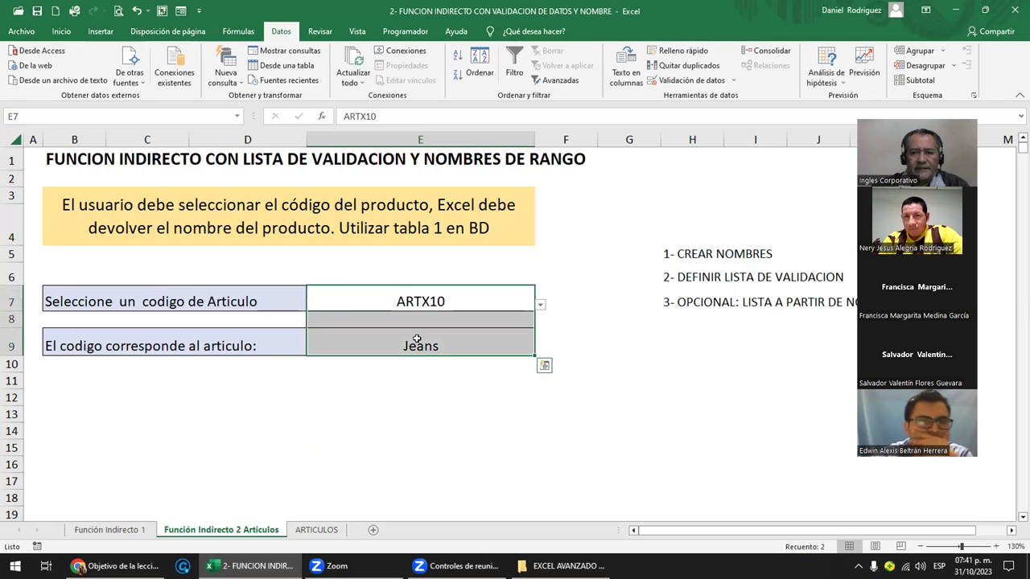
{"action": "key", "text": "Delete"}
{"action": "left_click", "coordinate": [434, 295]}
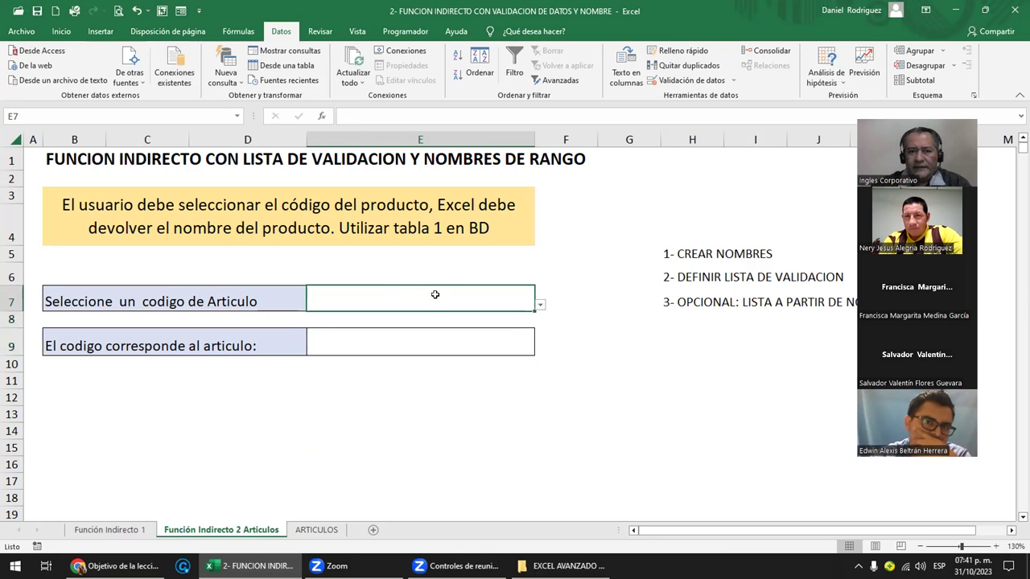
{"action": "left_click", "coordinate": [692, 80]}
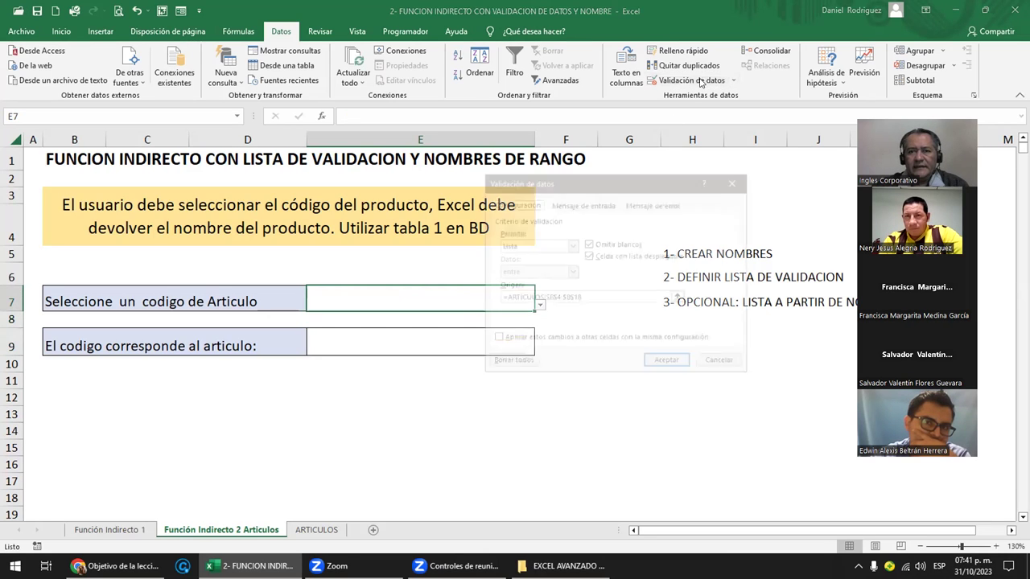
{"action": "left_click", "coordinate": [508, 363]}
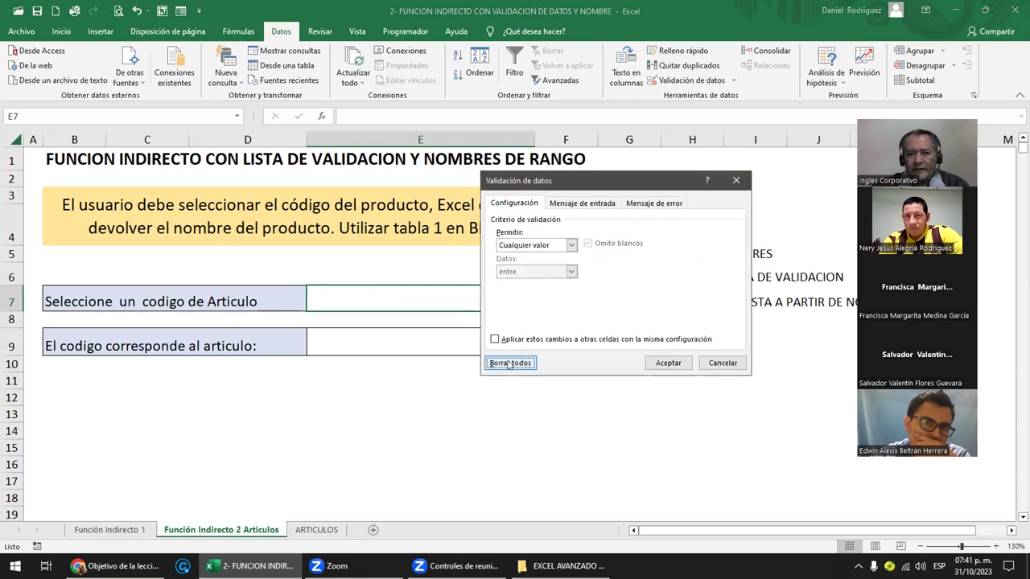
{"action": "left_click", "coordinate": [667, 363]}
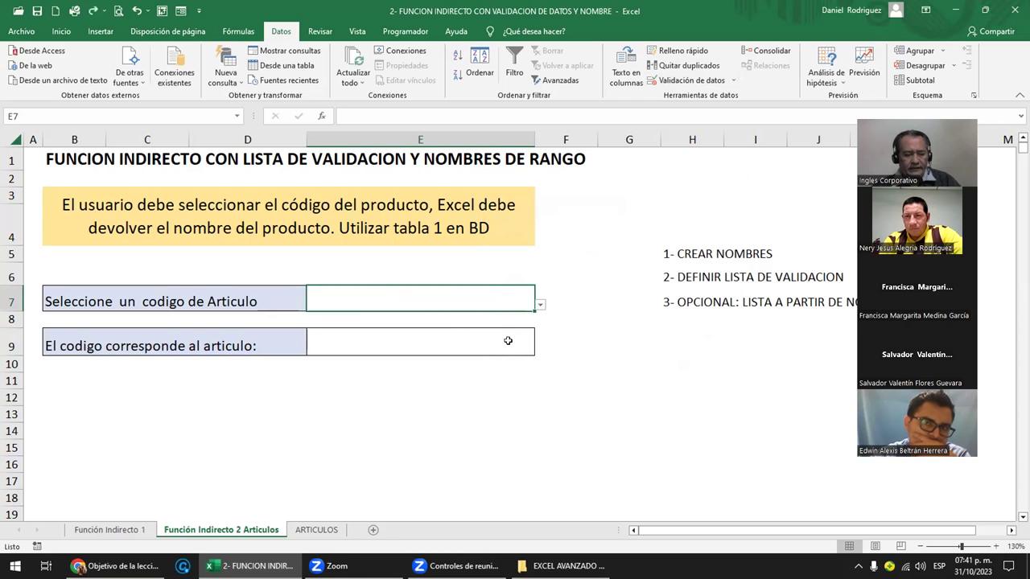
- Restore ARTX10 and Jeans in the cells, then close the workbook, saving changes
{"action": "key", "text": "ctrl+v"}
{"action": "left_click", "coordinate": [582, 269]}
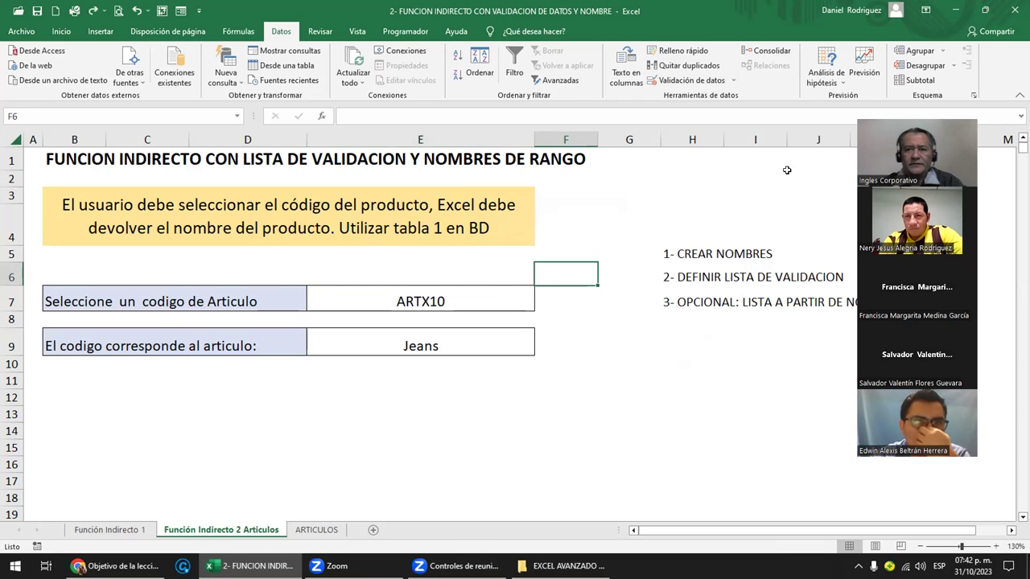
{"action": "left_click", "coordinate": [1014, 11]}
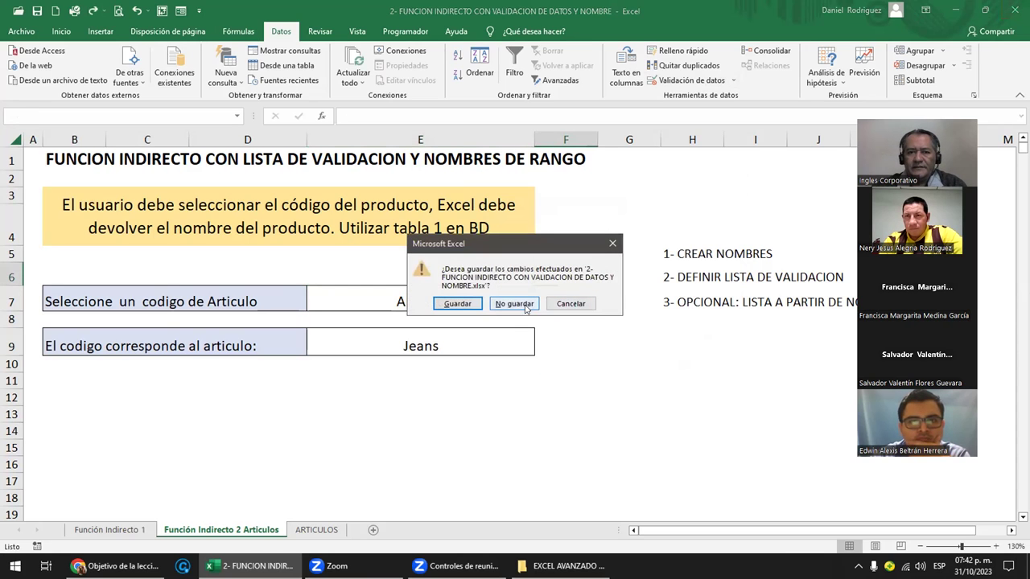
{"action": "left_click", "coordinate": [456, 307]}
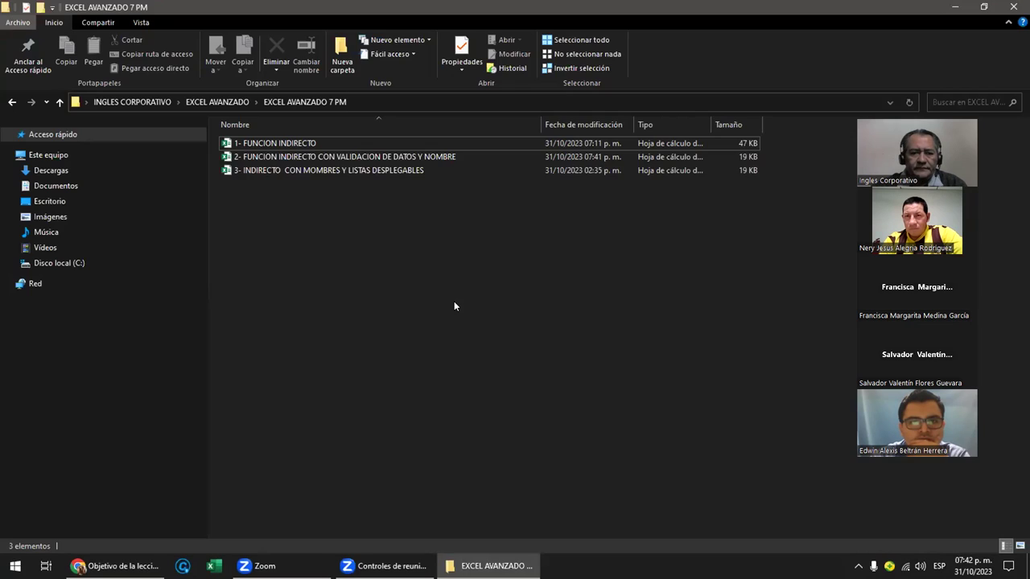
- Open '3- INDIRECTO CON MOMBRES Y LISTAS DESPLEGABLES' from the EXCEL AVANZADO 7 PM folder
{"action": "double_click", "coordinate": [262, 168]}
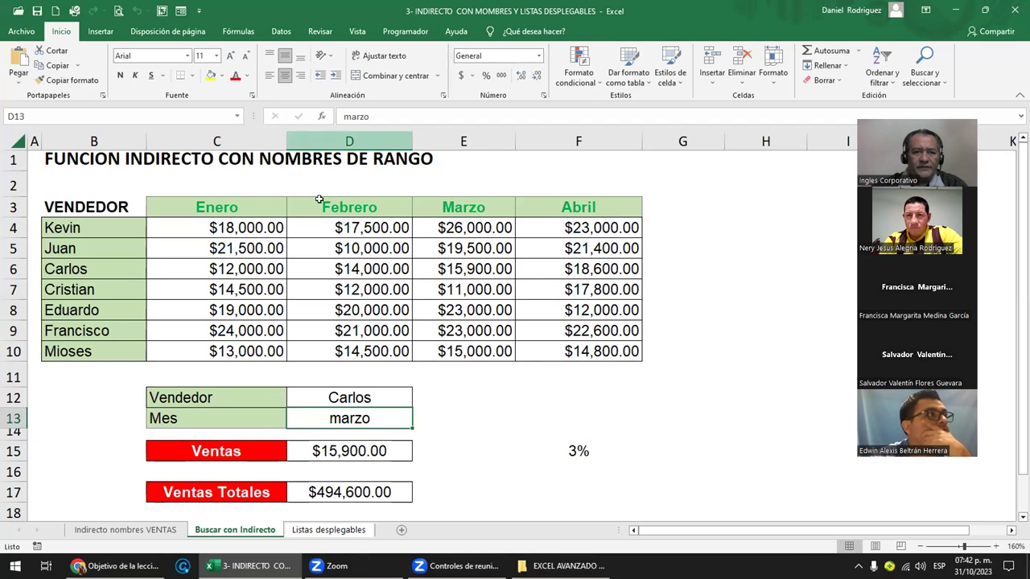
{"action": "left_click", "coordinate": [129, 531]}
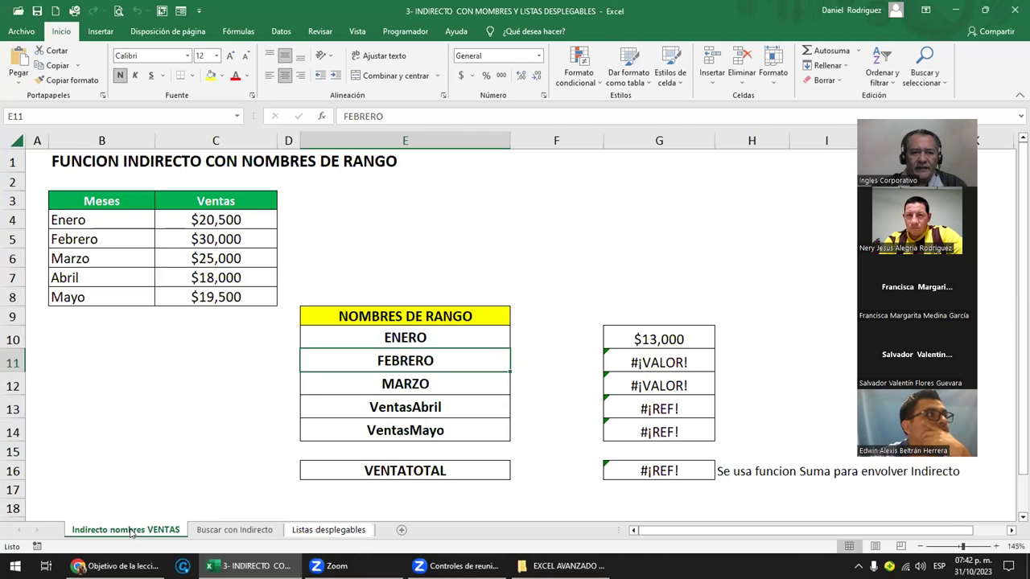
{"action": "left_click", "coordinate": [195, 337]}
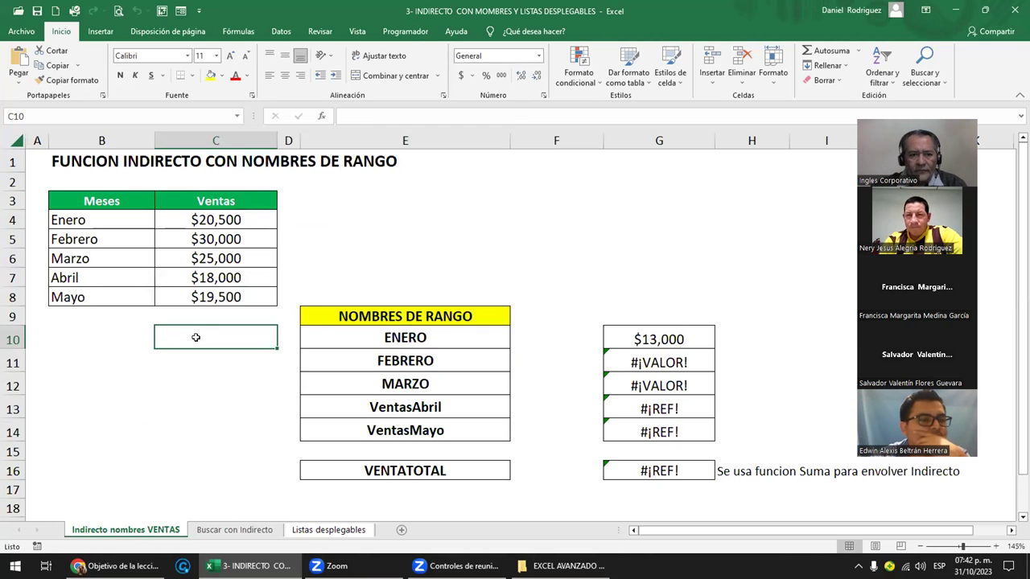
{"action": "left_click", "coordinate": [114, 205]}
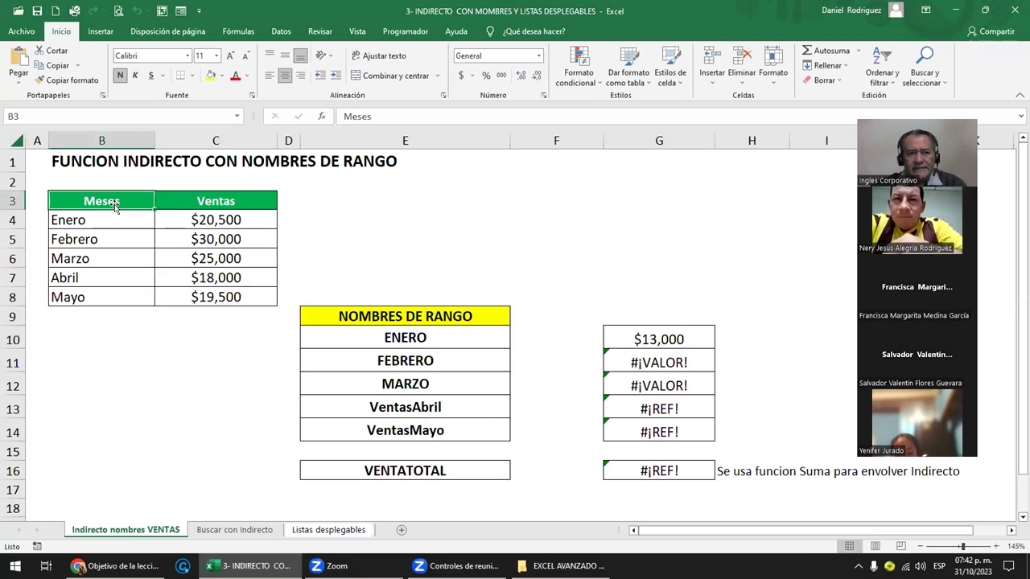
{"action": "left_click_drag", "start_coordinate": [128, 224], "coordinate": [101, 294]}
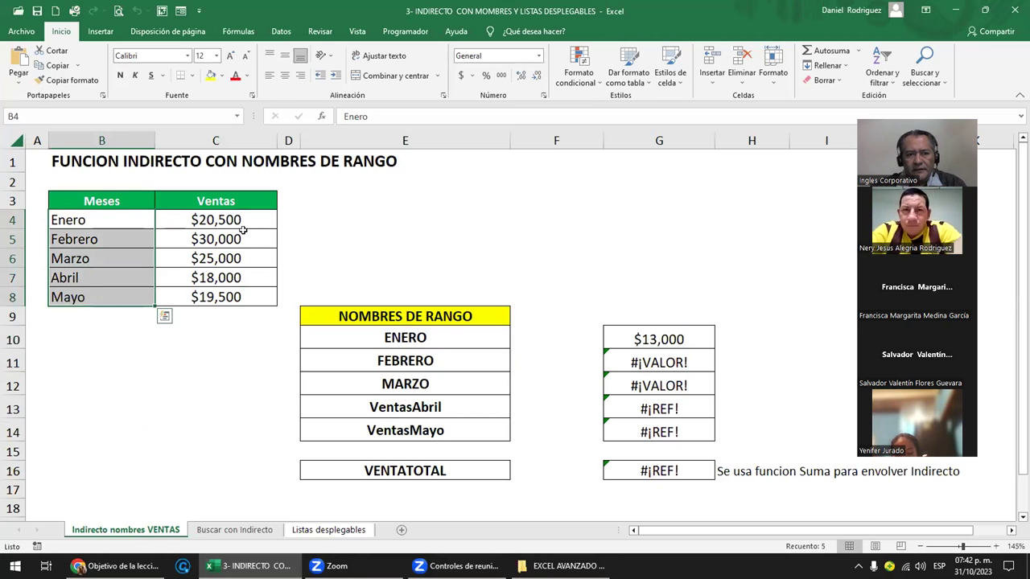
{"action": "left_click_drag", "start_coordinate": [241, 226], "coordinate": [237, 297]}
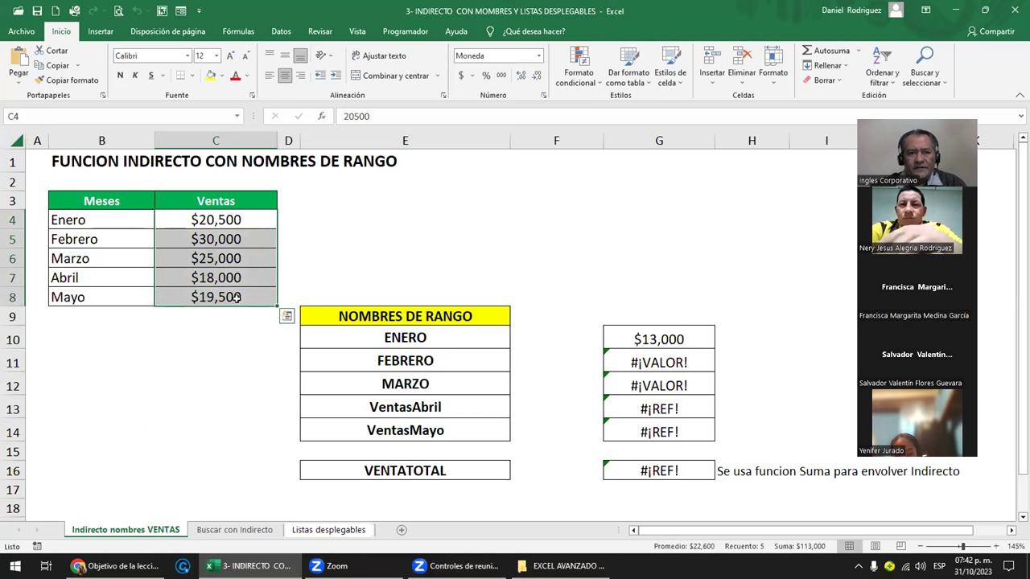
{"action": "left_click", "coordinate": [64, 218]}
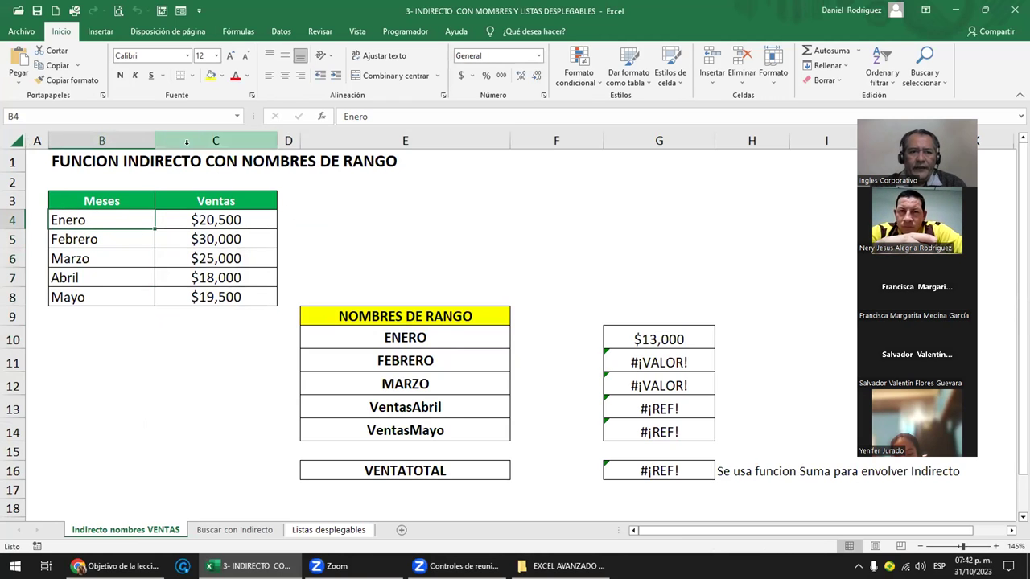
{"action": "left_click", "coordinate": [221, 219]}
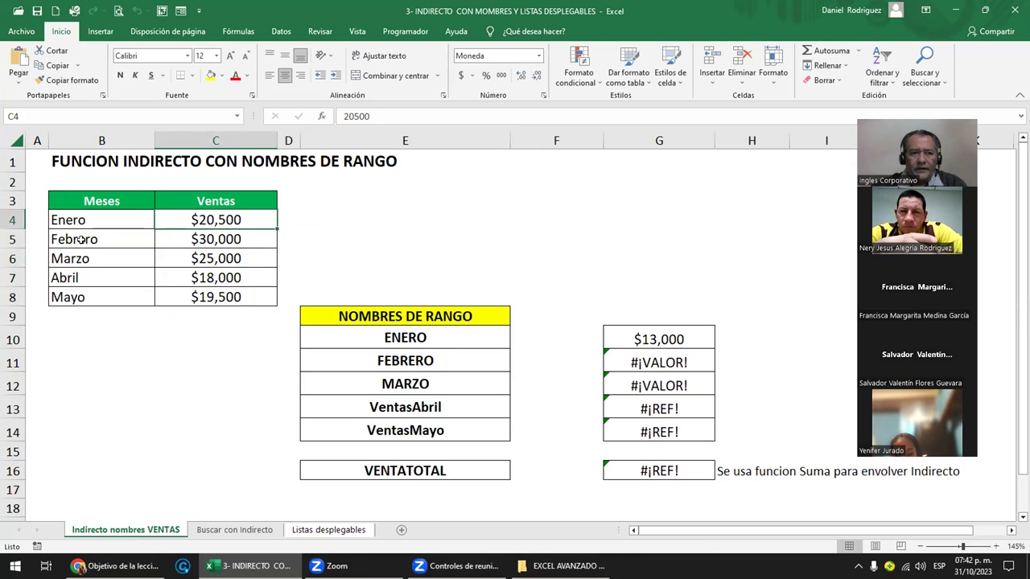
{"action": "left_click", "coordinate": [81, 239]}
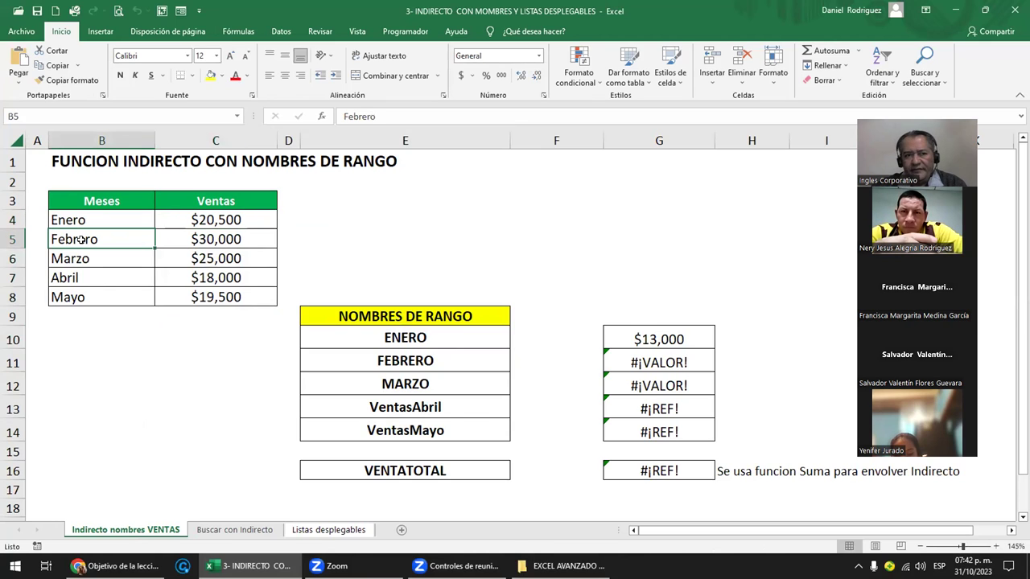
{"action": "left_click", "coordinate": [235, 238]}
{"action": "left_click_drag", "start_coordinate": [93, 217], "coordinate": [91, 296]}
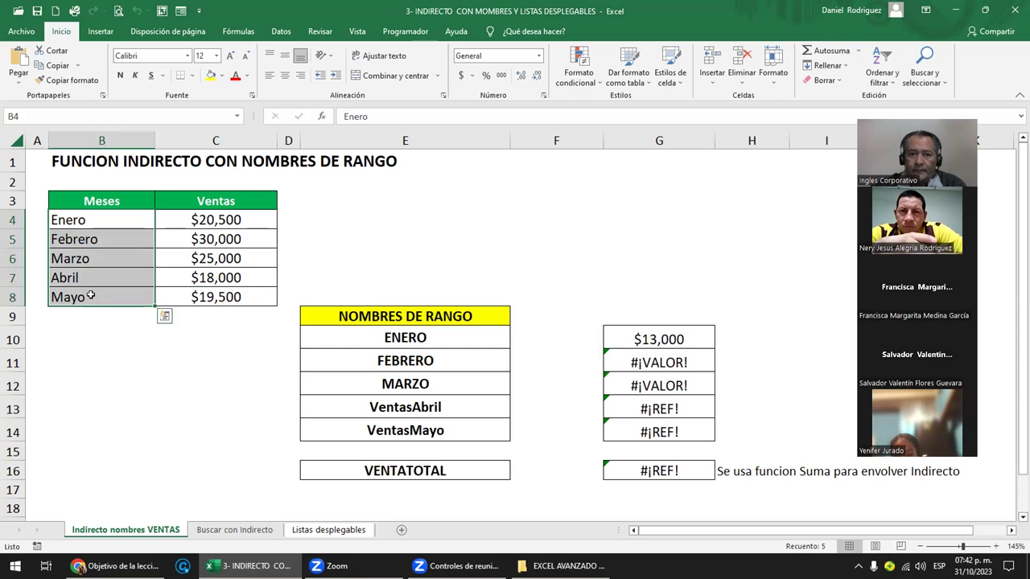
{"action": "left_click", "coordinate": [158, 343]}
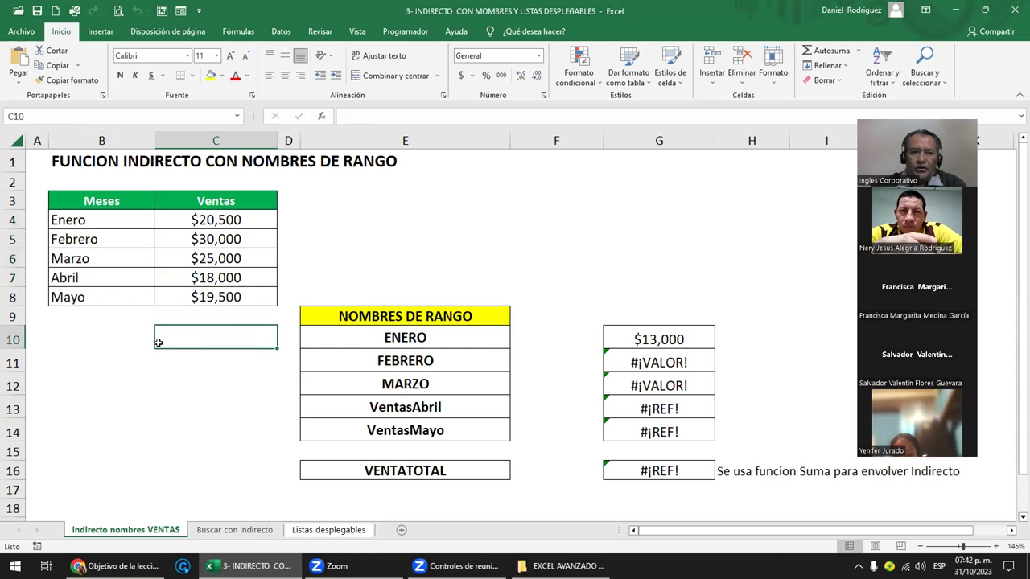
{"action": "left_click_drag", "start_coordinate": [82, 219], "coordinate": [81, 296]}
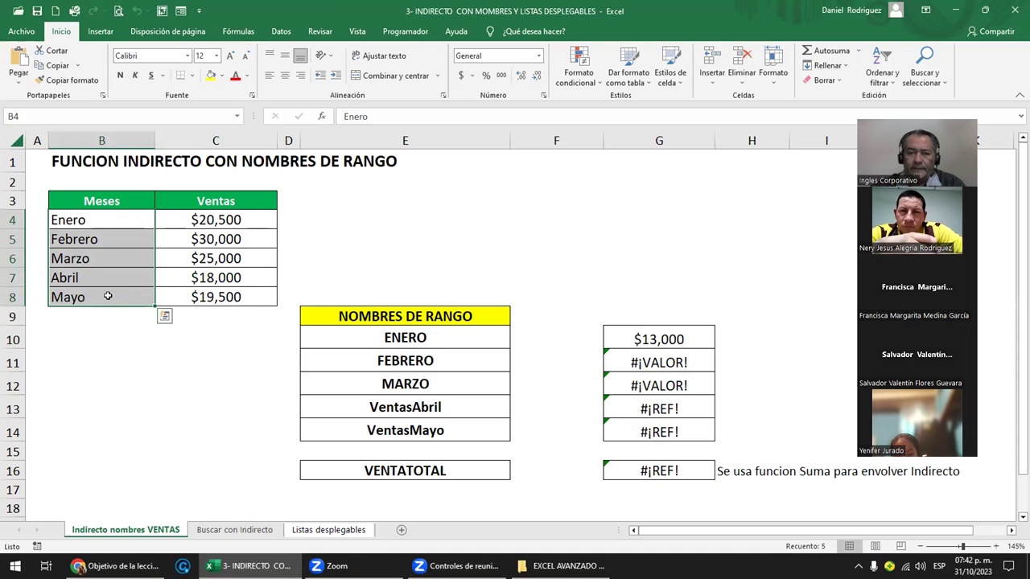
{"action": "left_click", "coordinate": [390, 323]}
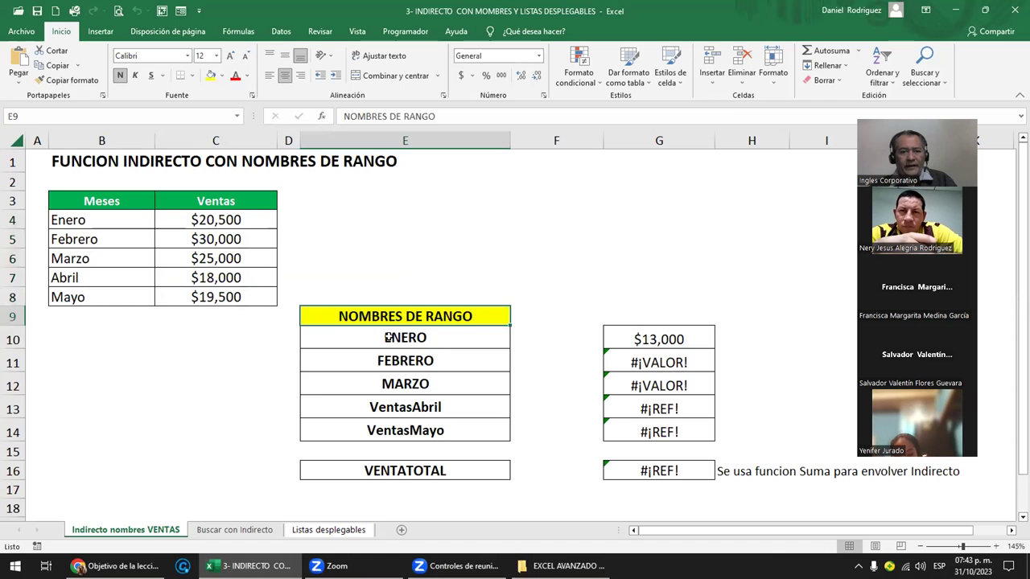
{"action": "left_click_drag", "start_coordinate": [388, 337], "coordinate": [406, 428]}
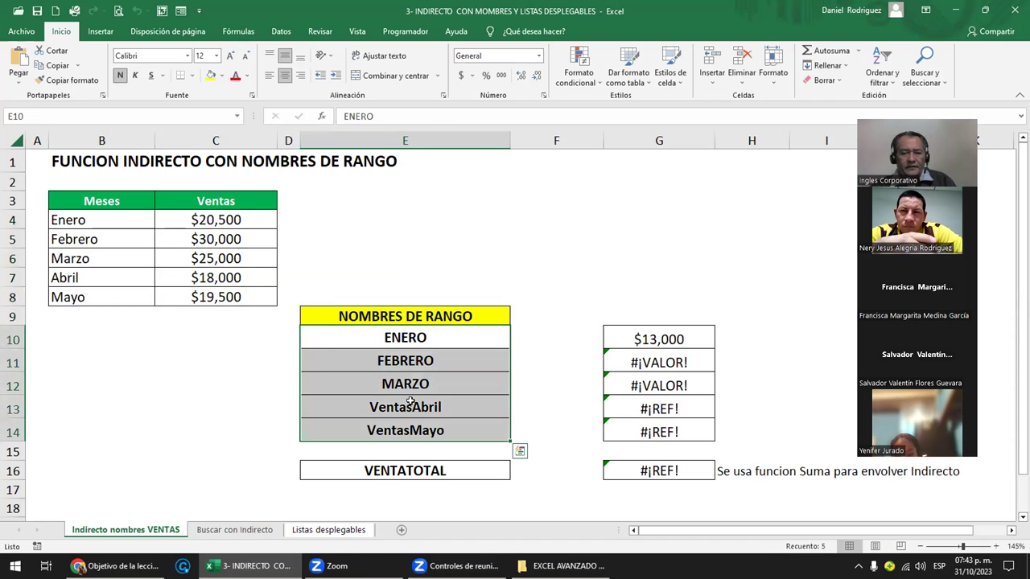
{"action": "left_click", "coordinate": [408, 337]}
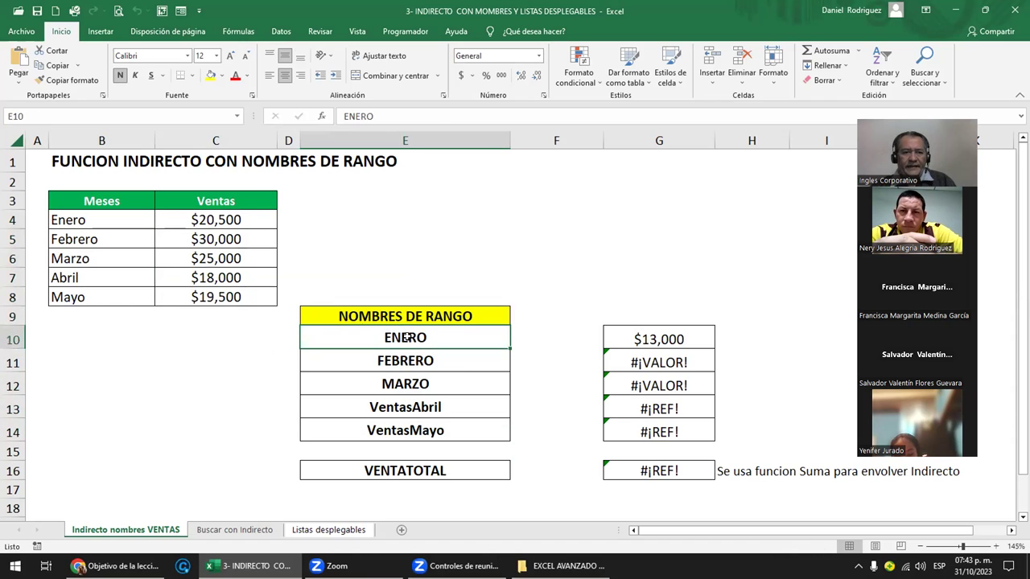
{"action": "left_click", "coordinate": [94, 220]}
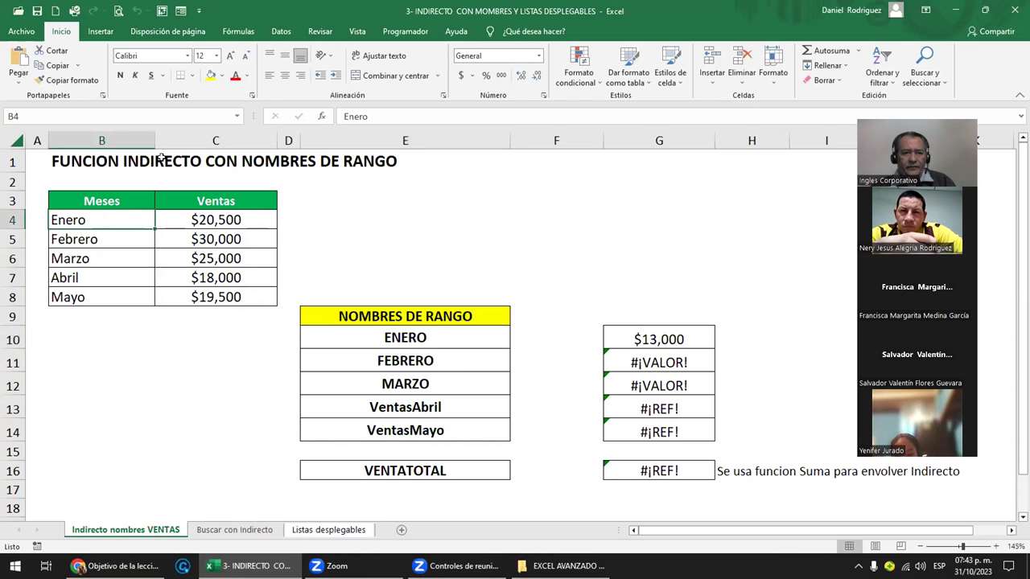
{"action": "left_click", "coordinate": [235, 221]}
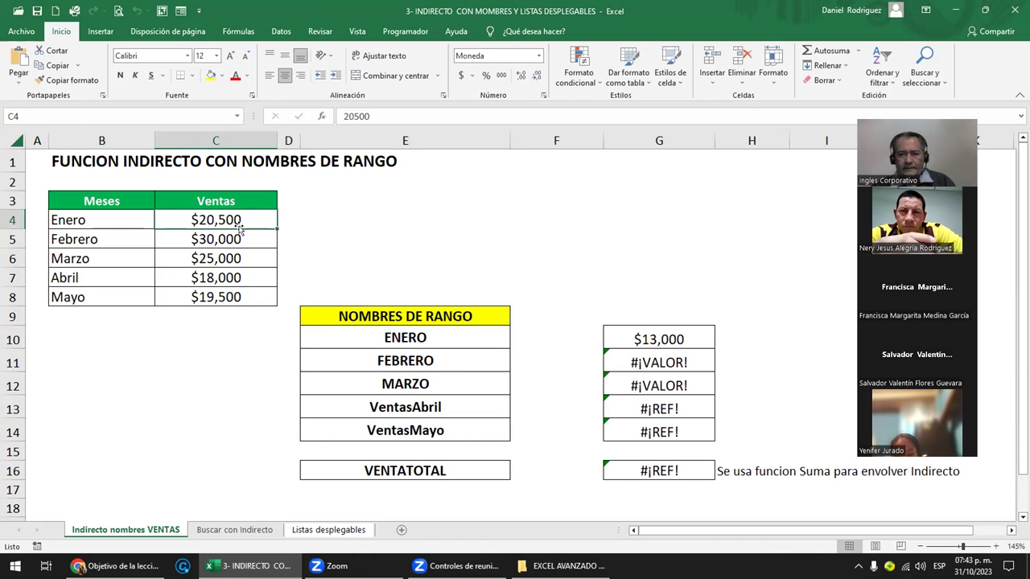
{"action": "left_click", "coordinate": [405, 338]}
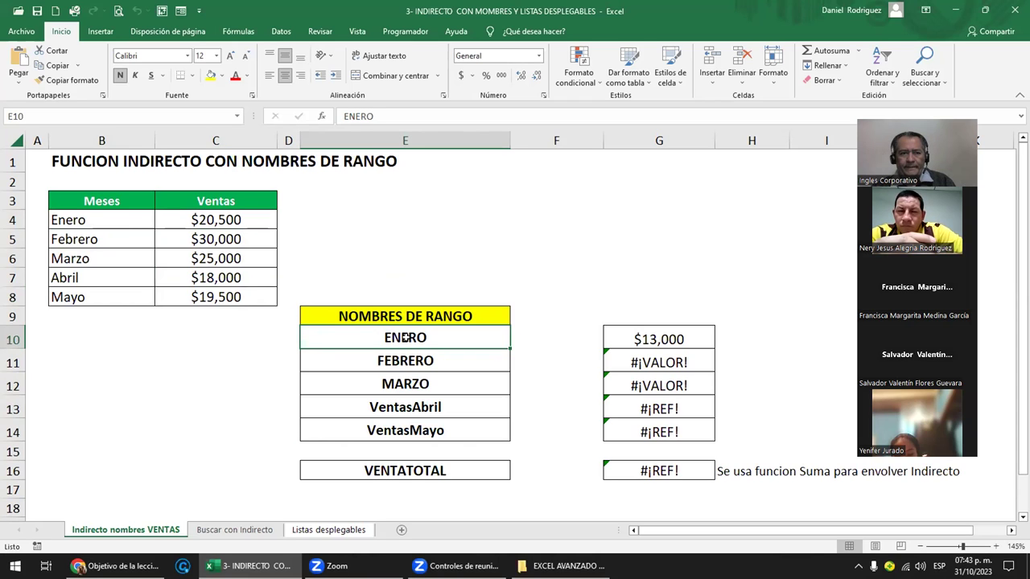
{"action": "left_click", "coordinate": [238, 116]}
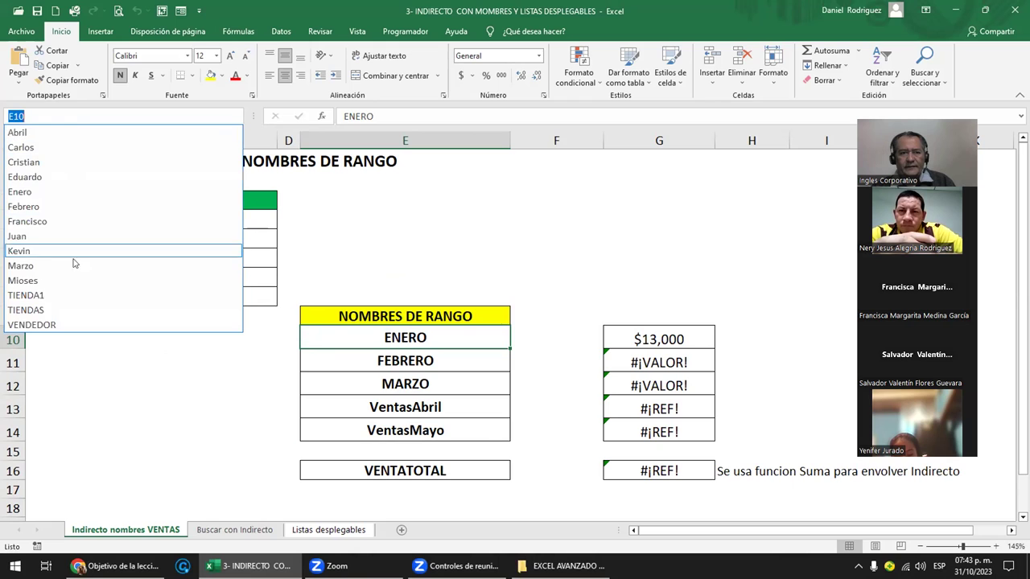
{"action": "key", "text": "Escape"}
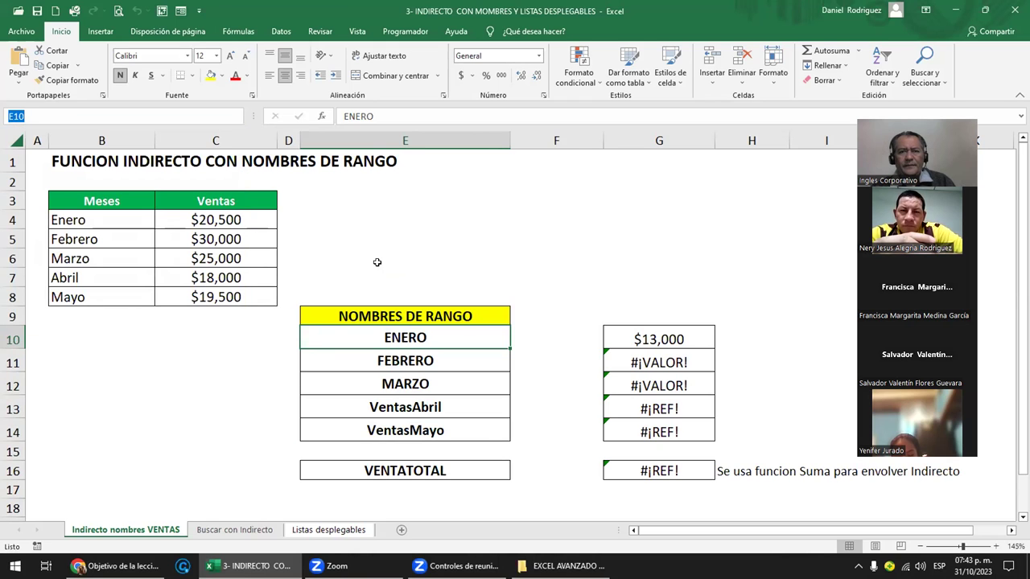
- Delete every defined name, Abril through VENDEDOR, in the Name Manager
{"action": "left_click", "coordinate": [238, 32]}
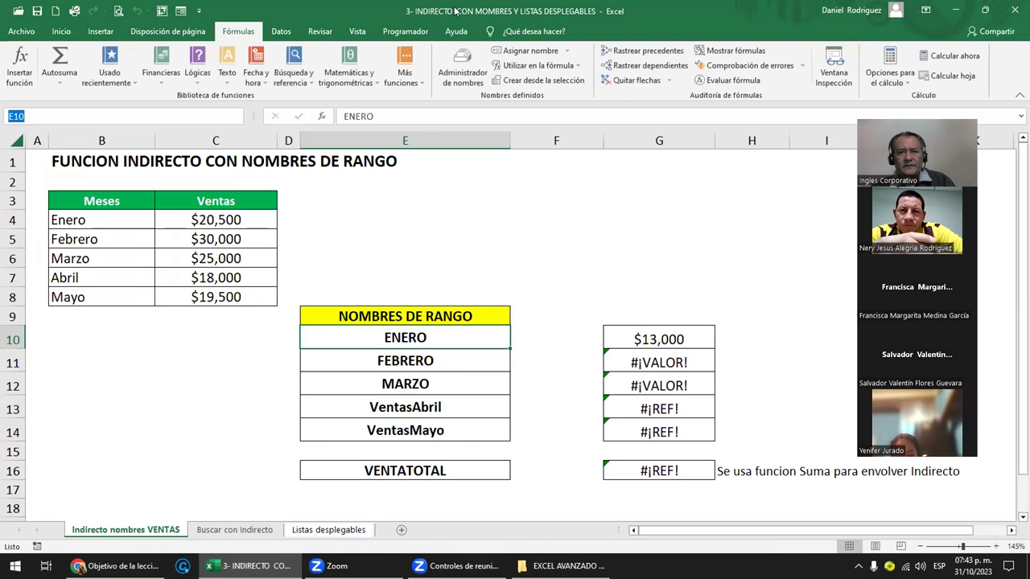
{"action": "left_click", "coordinate": [462, 68]}
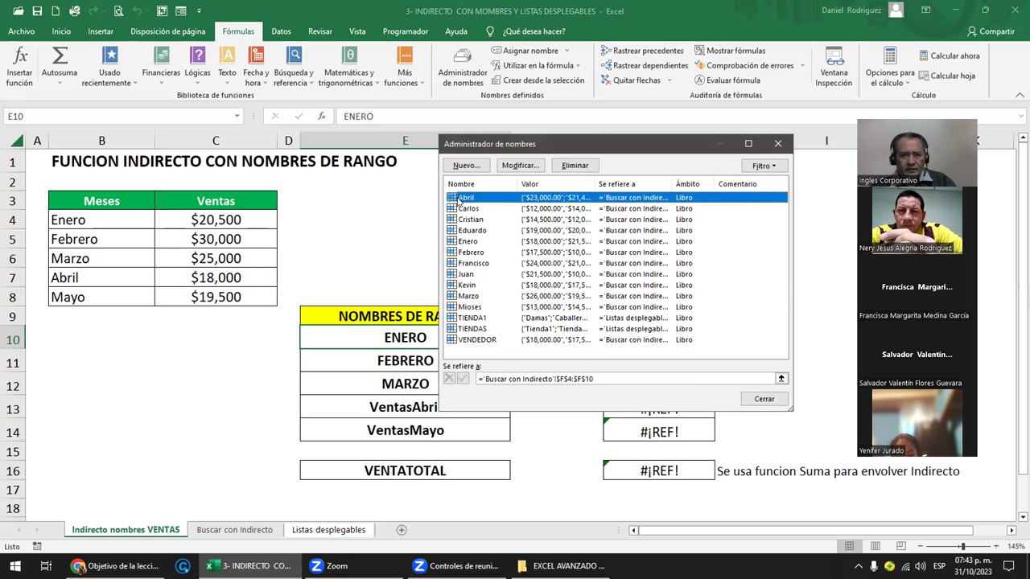
{"action": "left_click", "coordinate": [488, 340], "text": "shift"}
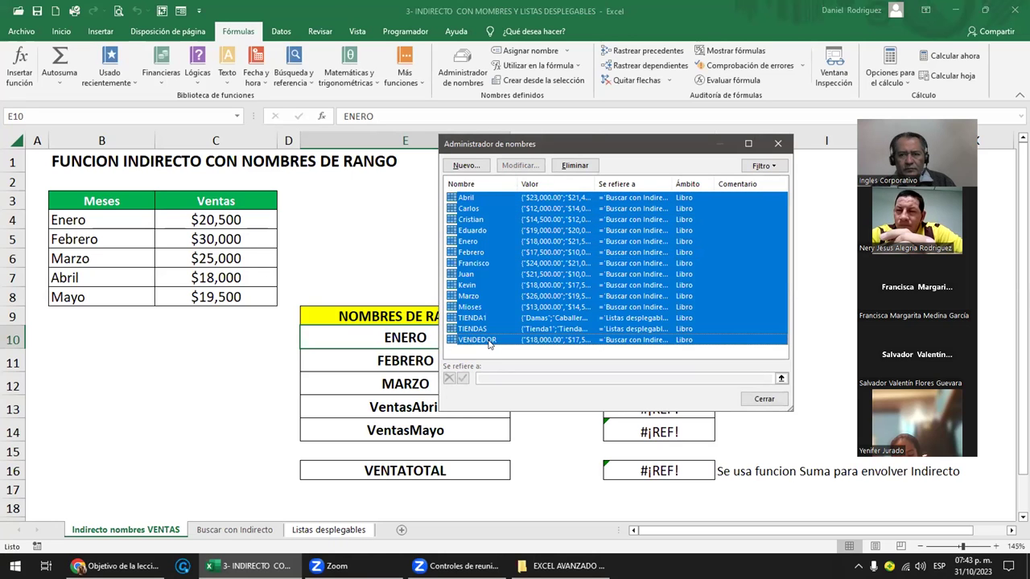
{"action": "key", "text": "Delete"}
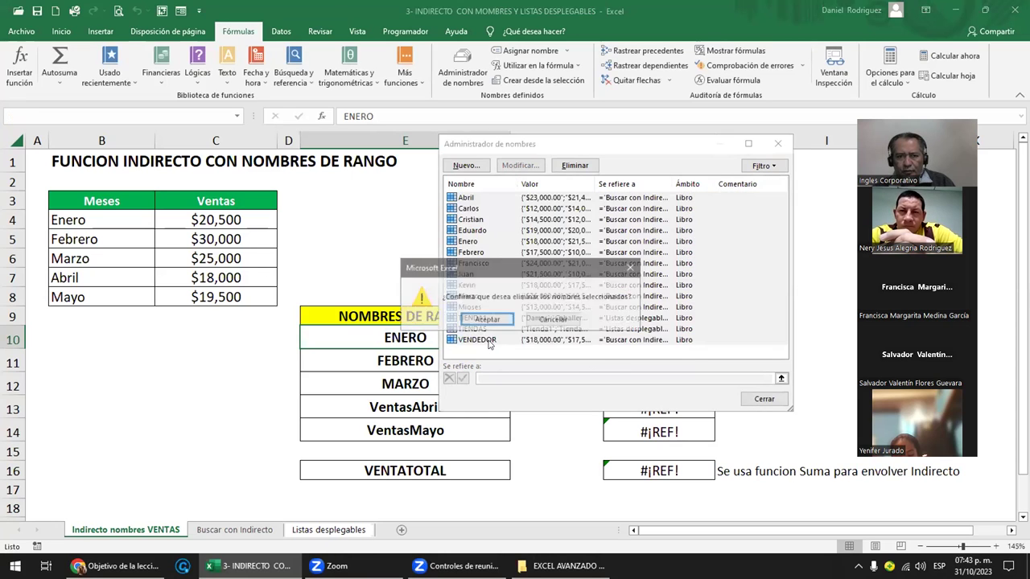
{"action": "key", "text": "Return"}
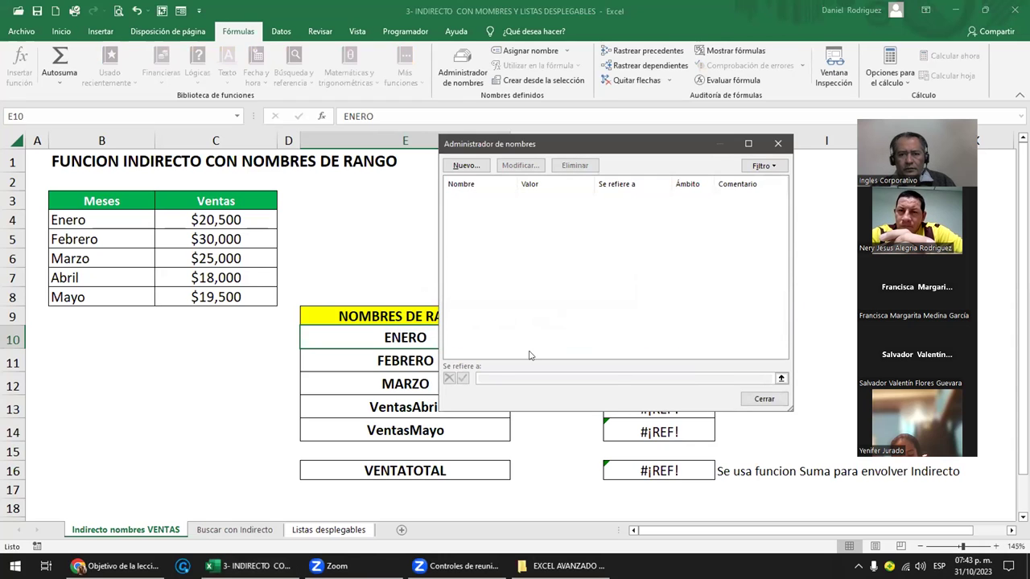
{"action": "left_click", "coordinate": [765, 398]}
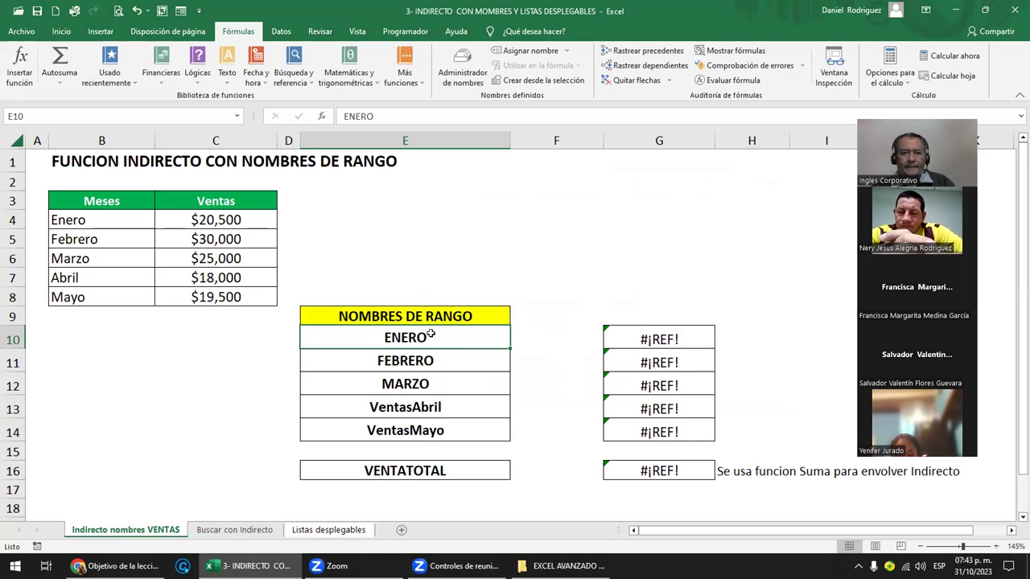
- Prefix the ENERO entry in E10 with VENTAS_ so it reads VENTAS_ENERO
{"action": "left_click_drag", "start_coordinate": [409, 338], "coordinate": [407, 413]}
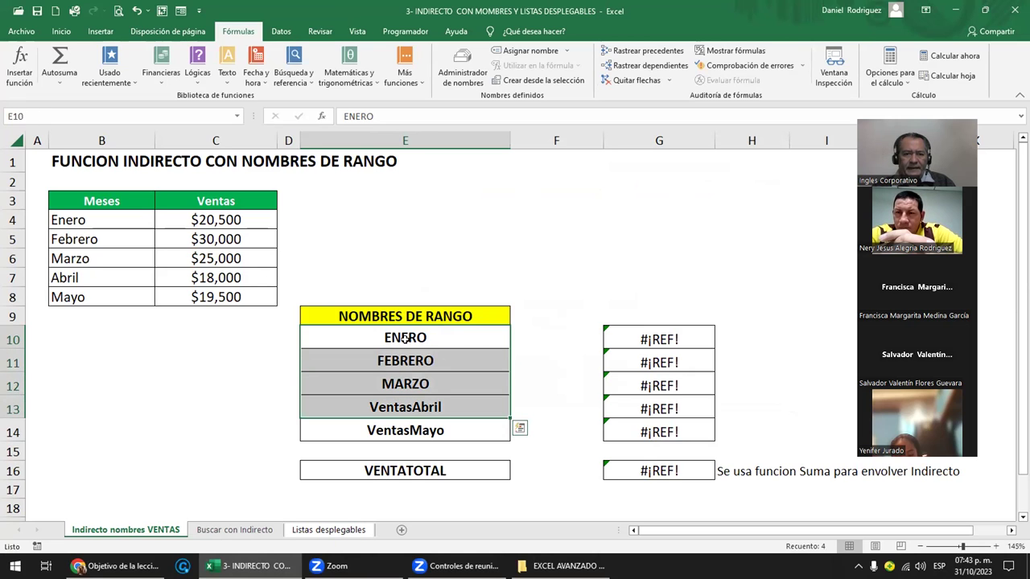
{"action": "left_click", "coordinate": [406, 338]}
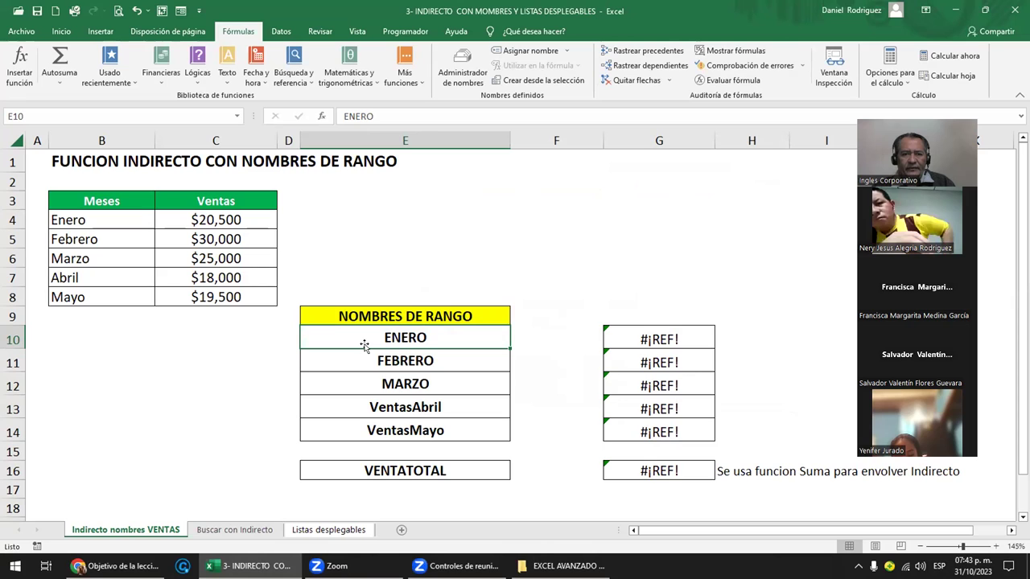
{"action": "left_click", "coordinate": [72, 226]}
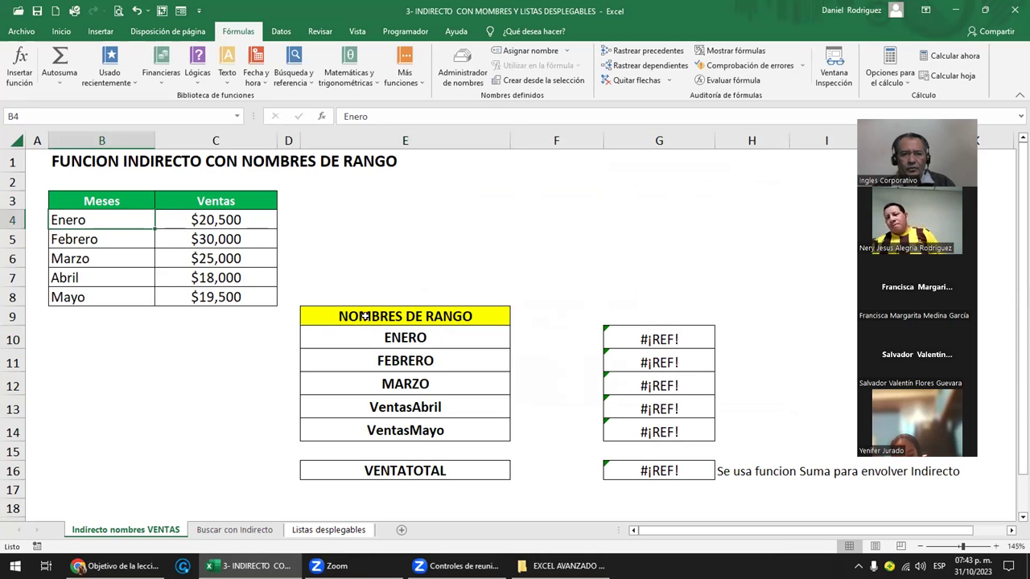
{"action": "double_click", "coordinate": [383, 337]}
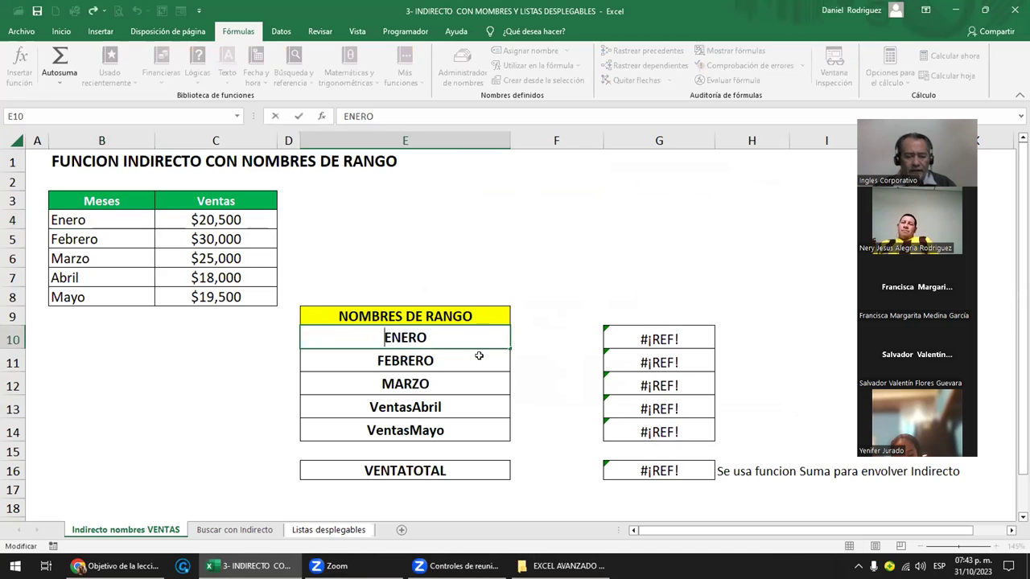
{"action": "type", "text": "VENTAS"}
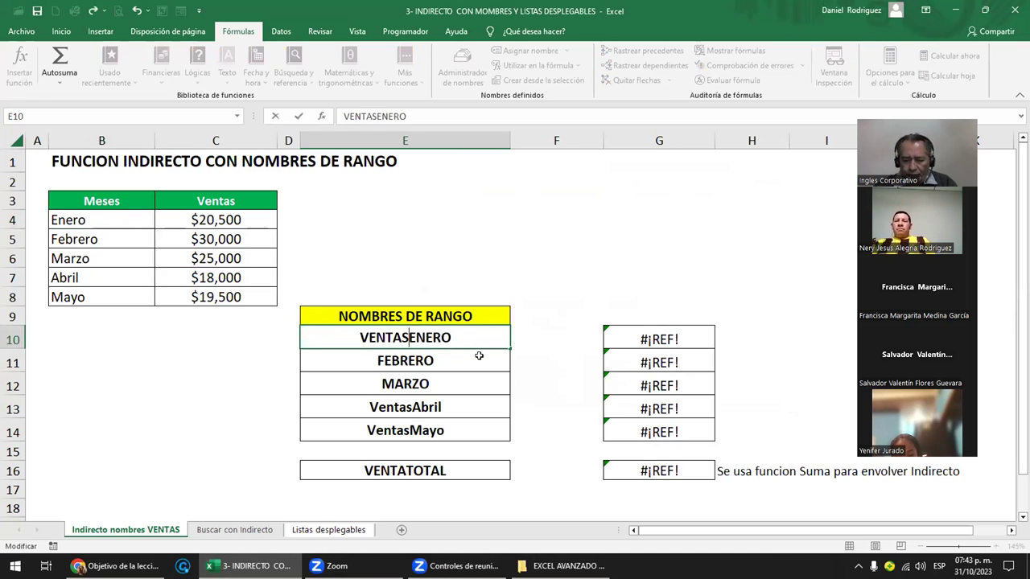
{"action": "type", "text": "_"}
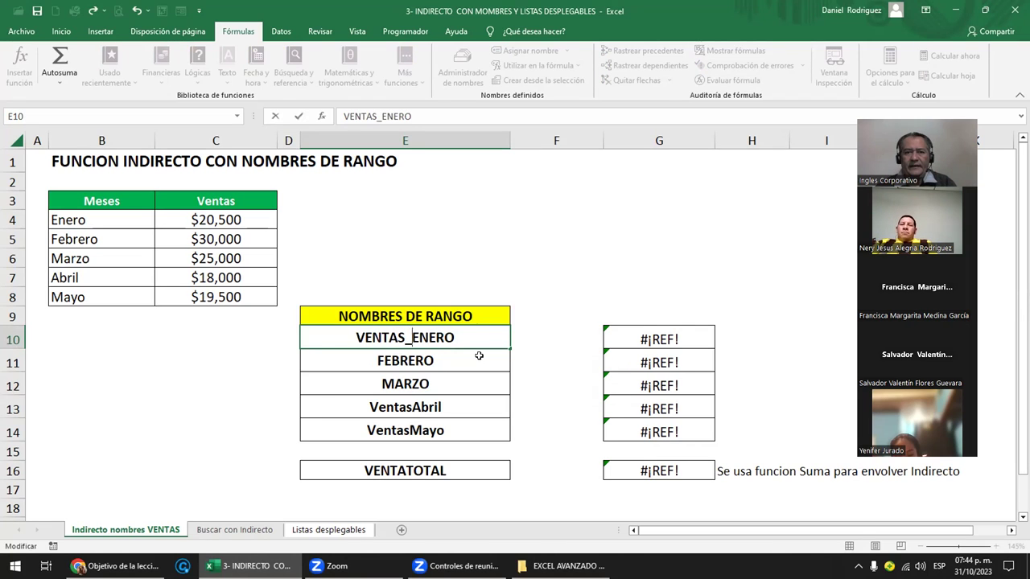
{"action": "key", "text": "Return"}
{"action": "key", "text": "Up"}
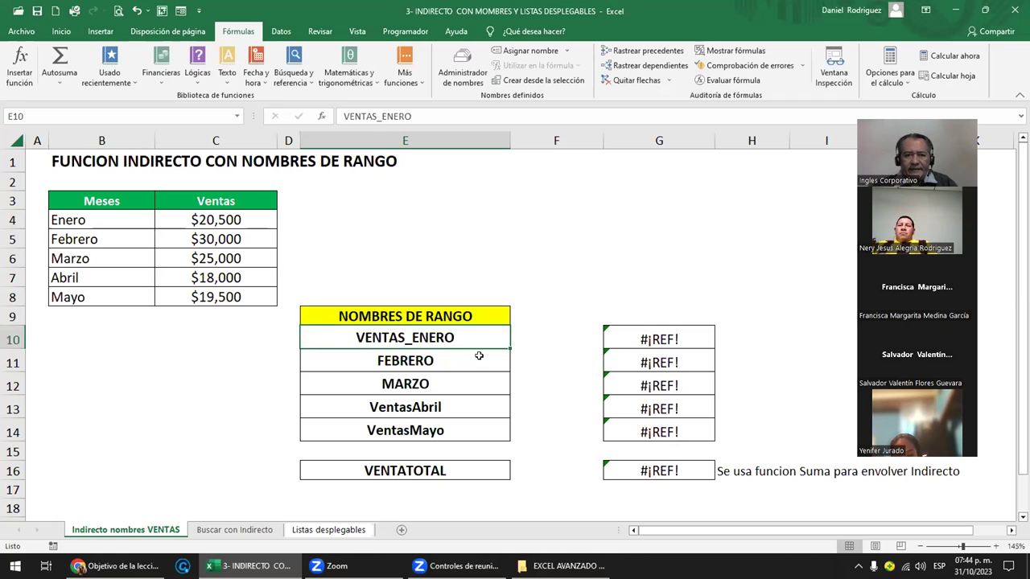
- Colour Enero in B4 and VENTAS_ENERO in E10 red
{"action": "left_click", "coordinate": [87, 222], "text": "ctrl"}
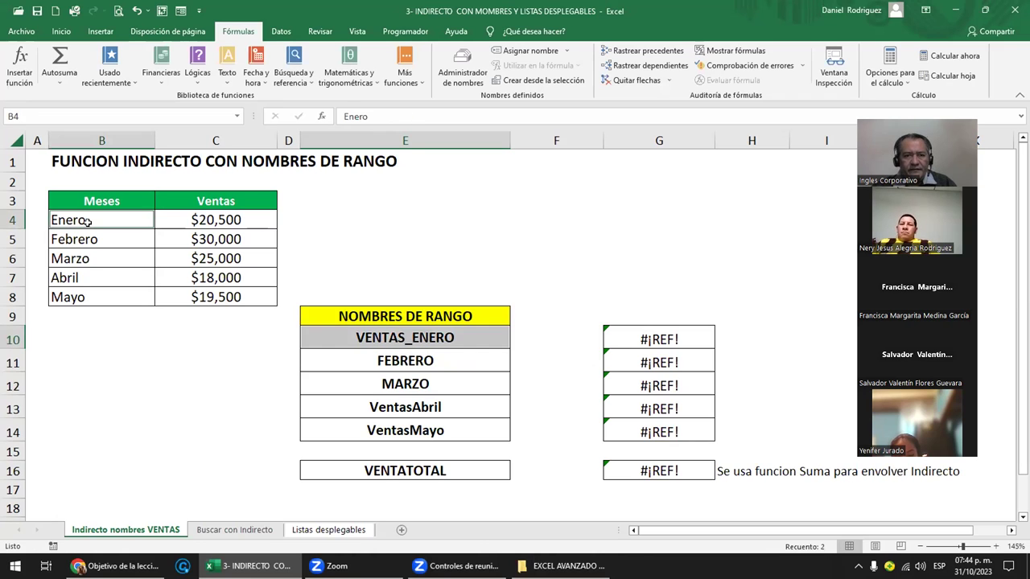
{"action": "left_click", "coordinate": [61, 31]}
{"action": "key", "text": "F4"}
{"action": "left_click", "coordinate": [526, 274]}
{"action": "left_click", "coordinate": [440, 334]}
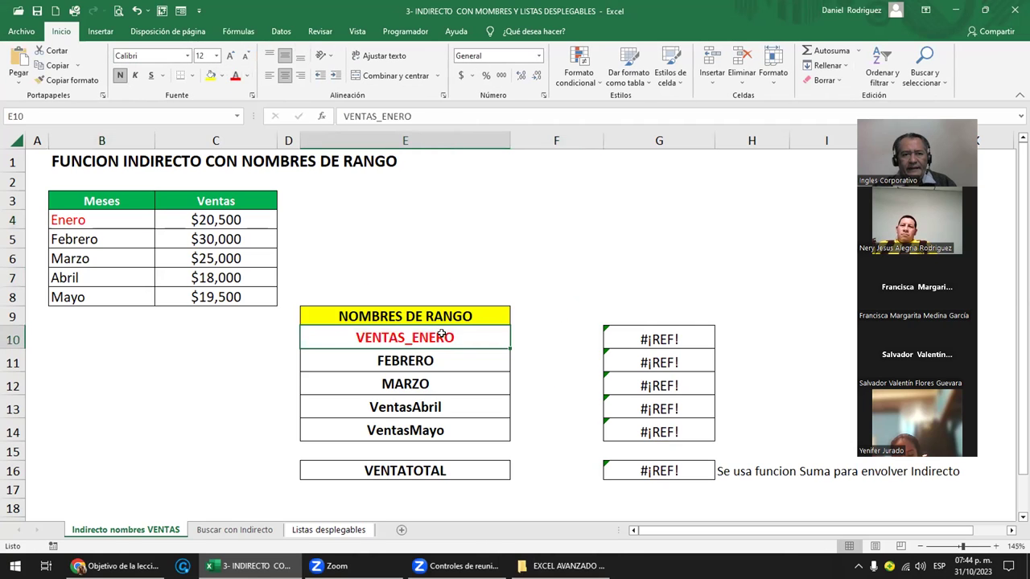
- Remove the VENTAS_ prefix so E10 reads ENERO again
{"action": "left_click", "coordinate": [111, 221]}
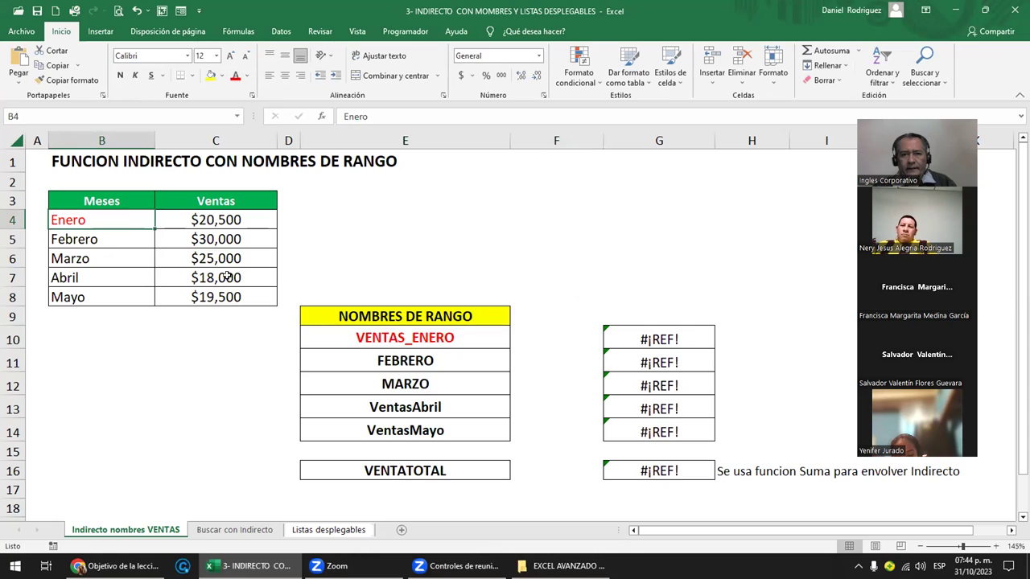
{"action": "left_click", "coordinate": [367, 337]}
{"action": "key", "text": "F2"}
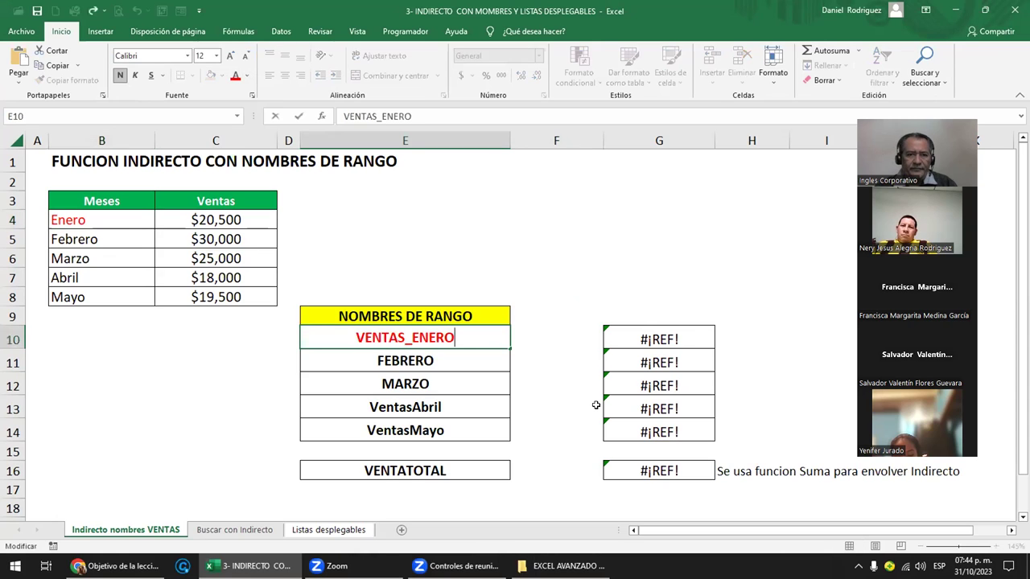
{"action": "key", "text": "Delete"}
{"action": "key", "text": "Delete"}
{"action": "key", "text": "BackSpace"}
{"action": "key", "text": "Delete"}
{"action": "key", "text": "Delete"}
{"action": "key", "text": "Delete"}
{"action": "key", "text": "Delete"}
{"action": "key", "text": "Return"}
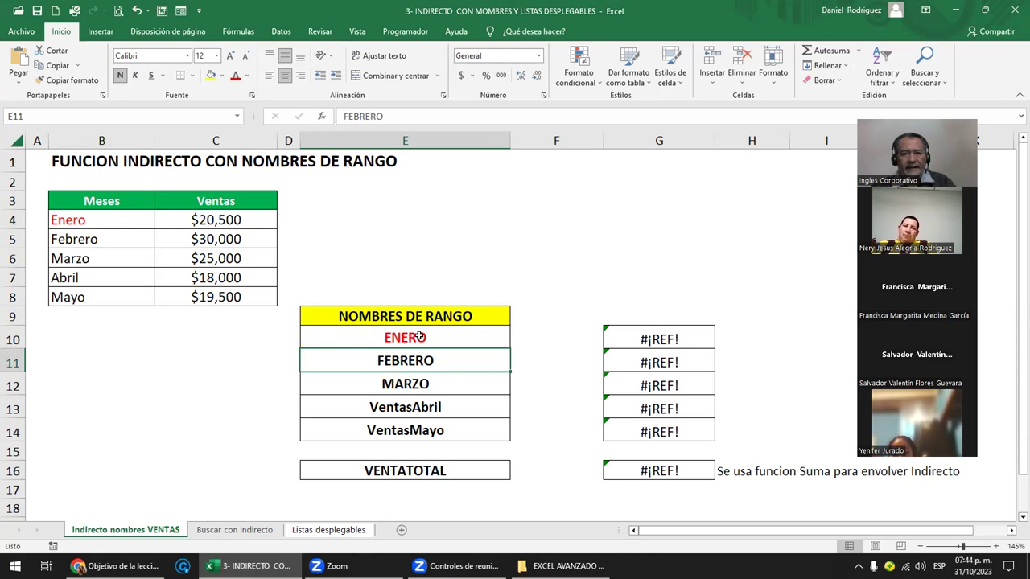
- Clear the five range-name entries in E10:E14
{"action": "left_click_drag", "start_coordinate": [420, 337], "coordinate": [427, 430]}
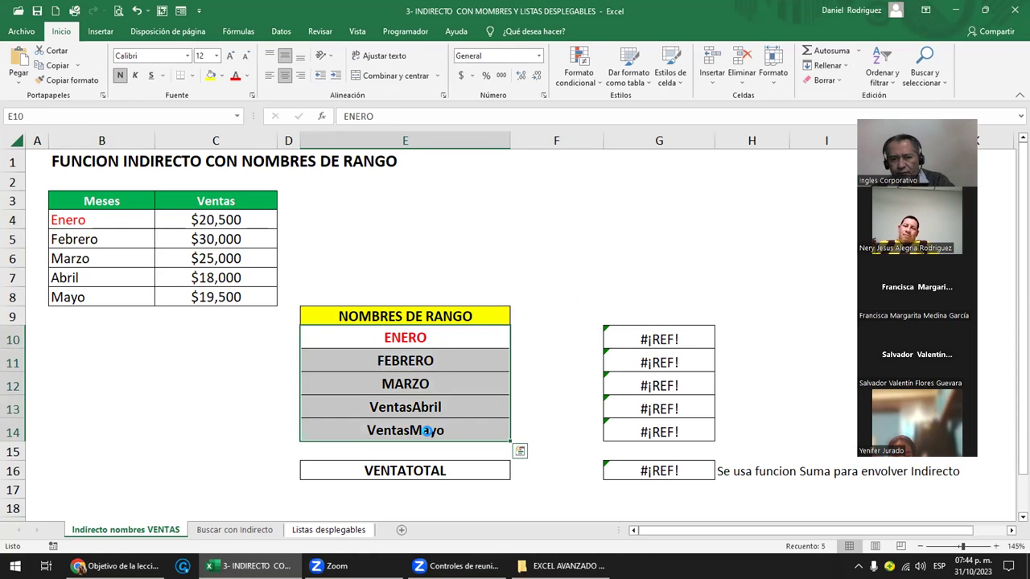
{"action": "key", "text": "Delete"}
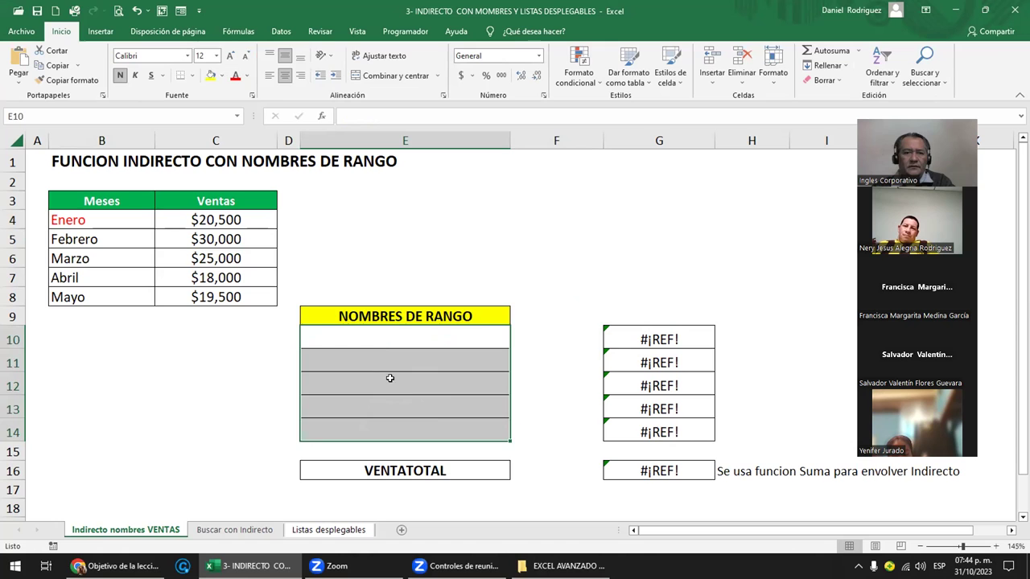
{"action": "left_click", "coordinate": [376, 341]}
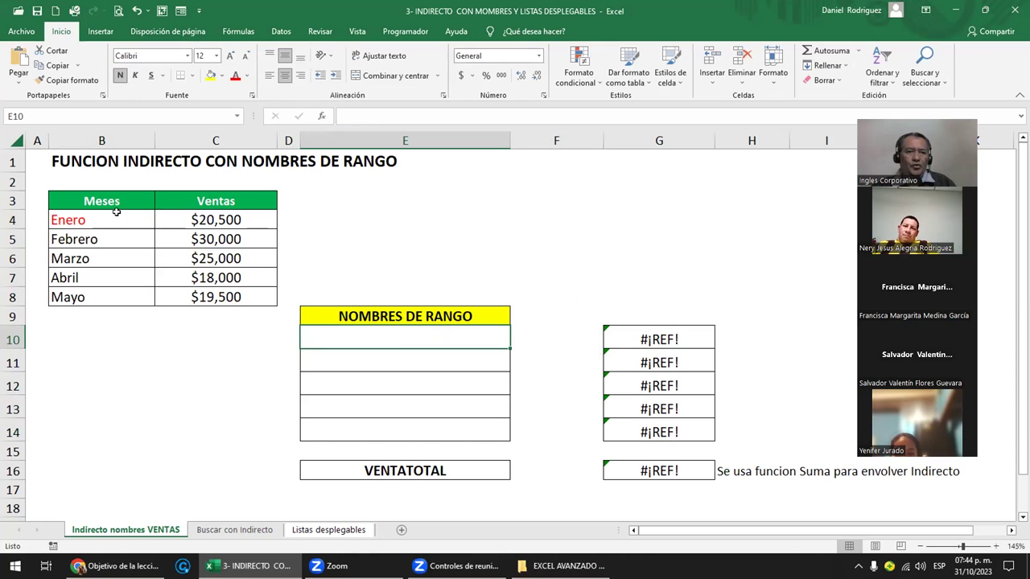
- Create names from B3:C8 using its top row and left column, then review them
{"action": "scroll", "coordinate": [150, 293], "scroll_direction": "up", "scroll_amount": 1}
{"action": "scroll", "coordinate": [150, 292], "scroll_direction": "up", "scroll_amount": 1}
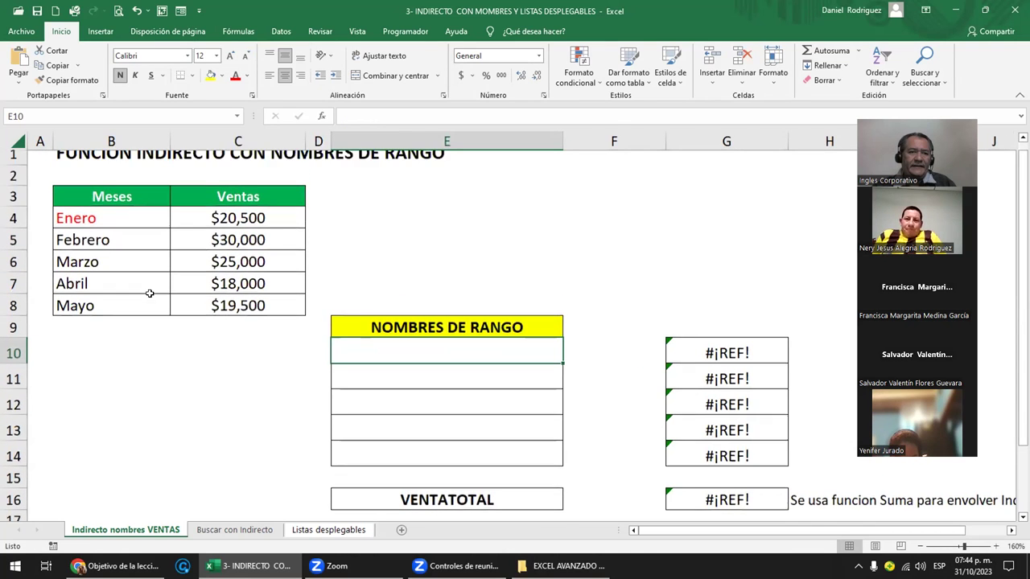
{"action": "left_click_drag", "start_coordinate": [98, 209], "coordinate": [232, 317]}
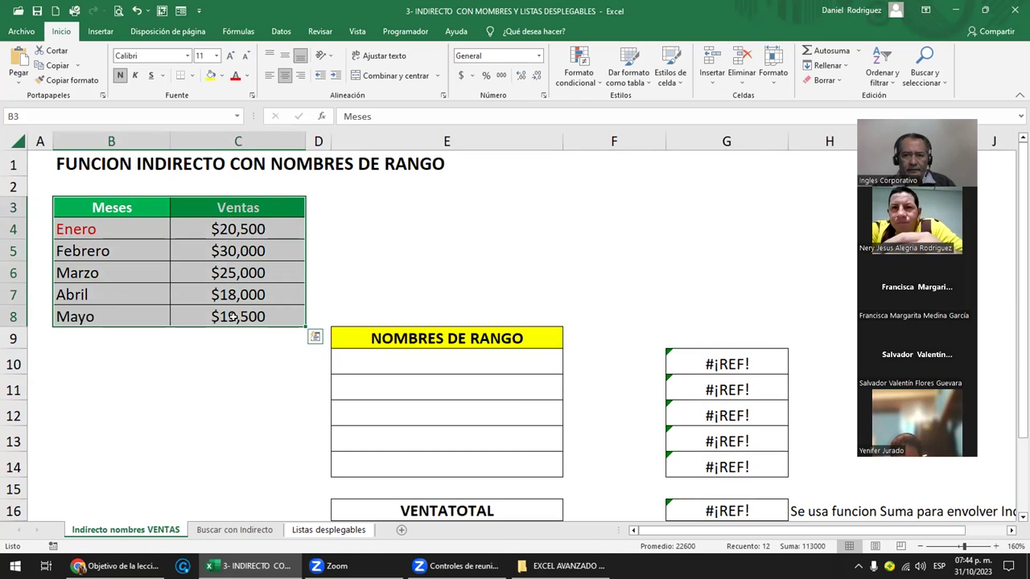
{"action": "left_click", "coordinate": [238, 31]}
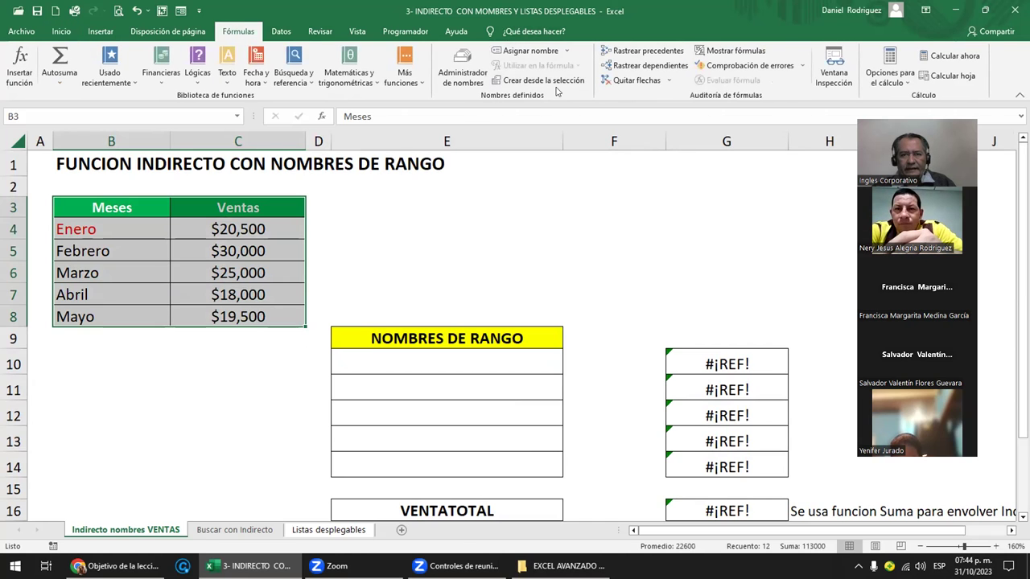
{"action": "left_click", "coordinate": [555, 86]}
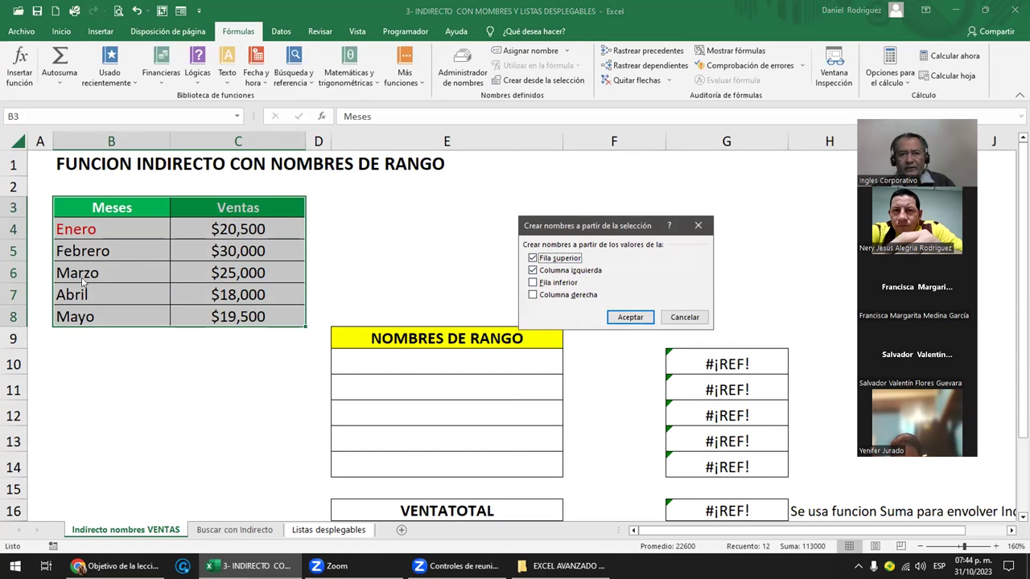
{"action": "left_click", "coordinate": [627, 316]}
{"action": "left_click", "coordinate": [408, 241]}
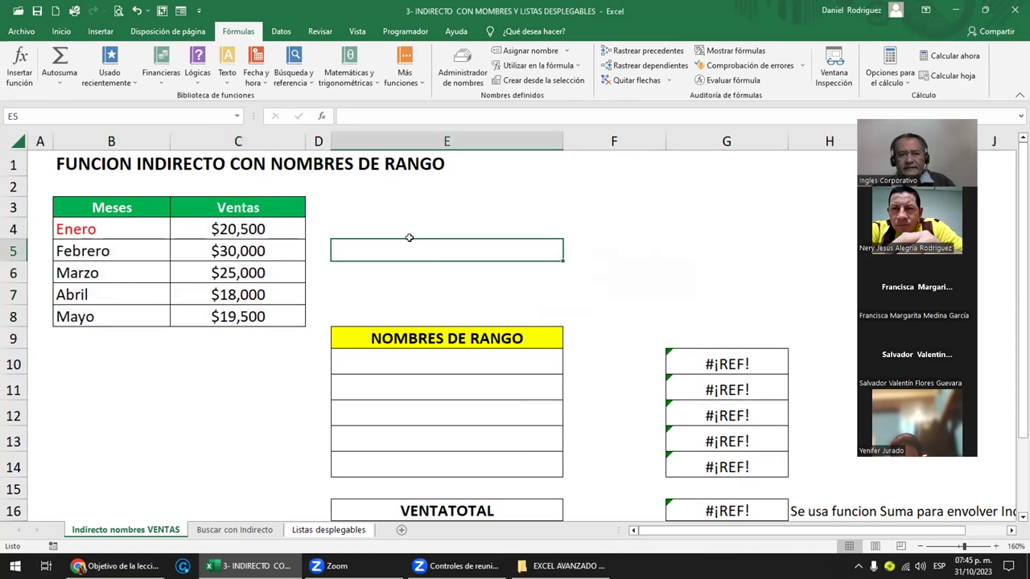
{"action": "left_click", "coordinate": [237, 115]}
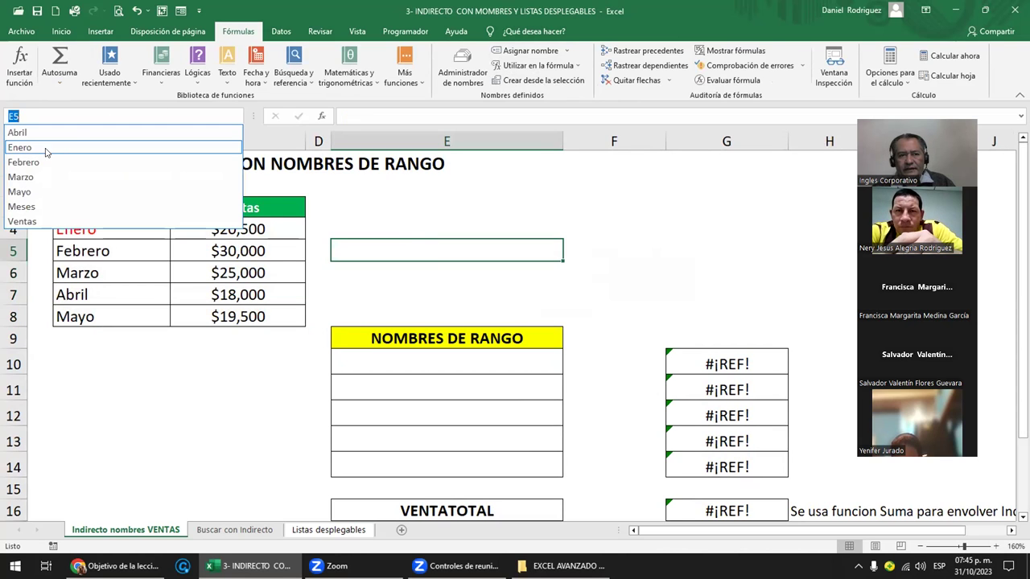
{"action": "left_click", "coordinate": [46, 149]}
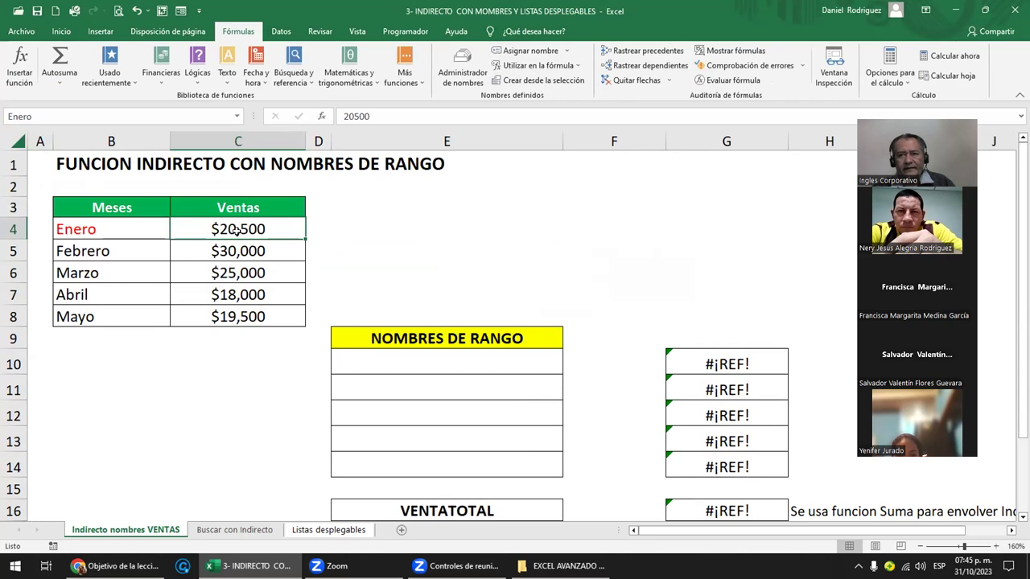
{"action": "left_click", "coordinate": [238, 116]}
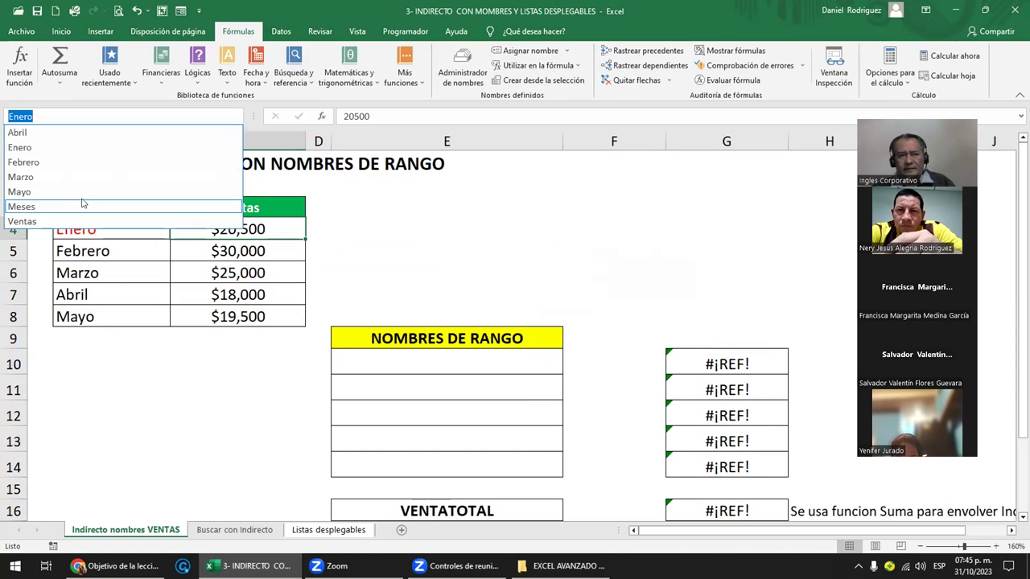
{"action": "left_click", "coordinate": [56, 190]}
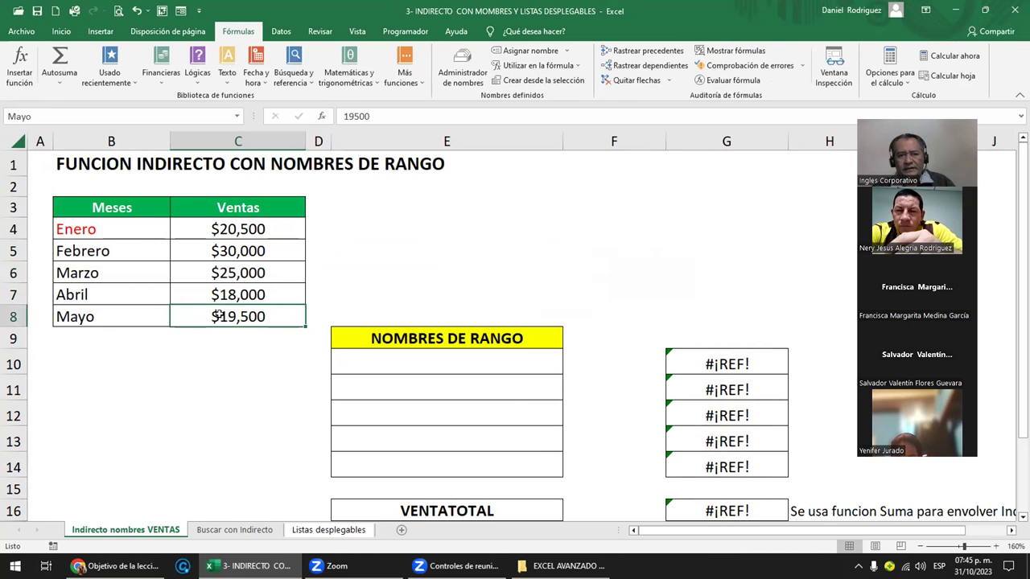
{"action": "left_click", "coordinate": [432, 361]}
{"action": "left_click", "coordinate": [99, 205]}
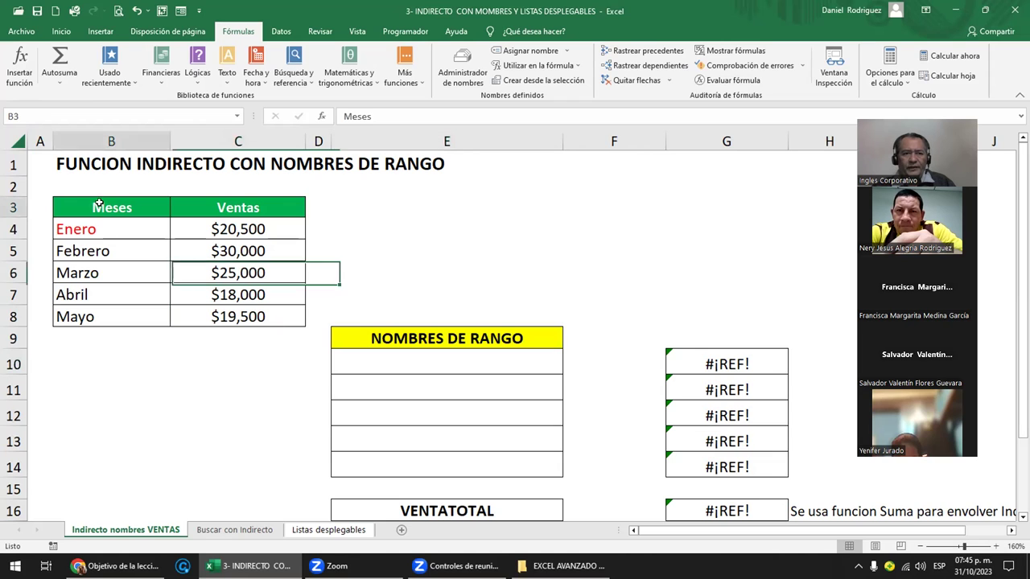
{"action": "left_click_drag", "start_coordinate": [99, 204], "coordinate": [266, 318]}
{"action": "left_click", "coordinate": [414, 359]}
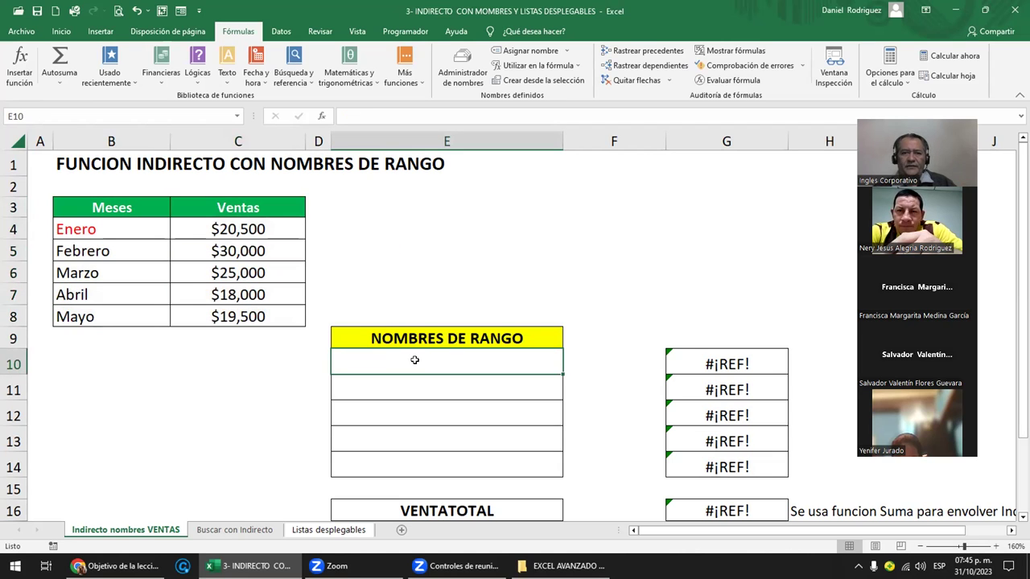
{"action": "left_click_drag", "start_coordinate": [399, 334], "coordinate": [398, 465]}
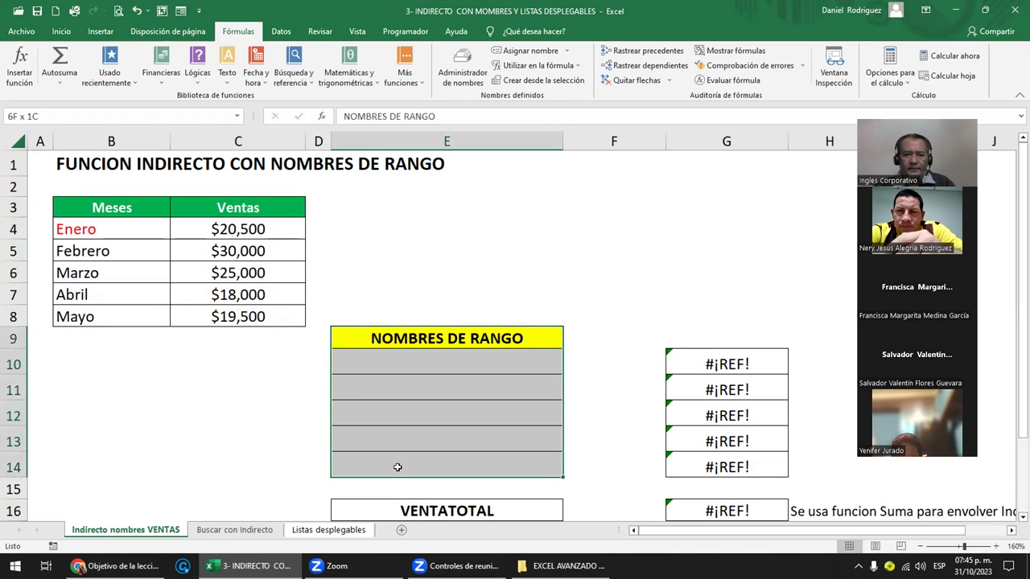
{"action": "left_click", "coordinate": [708, 366]}
{"action": "left_click", "coordinate": [725, 329]}
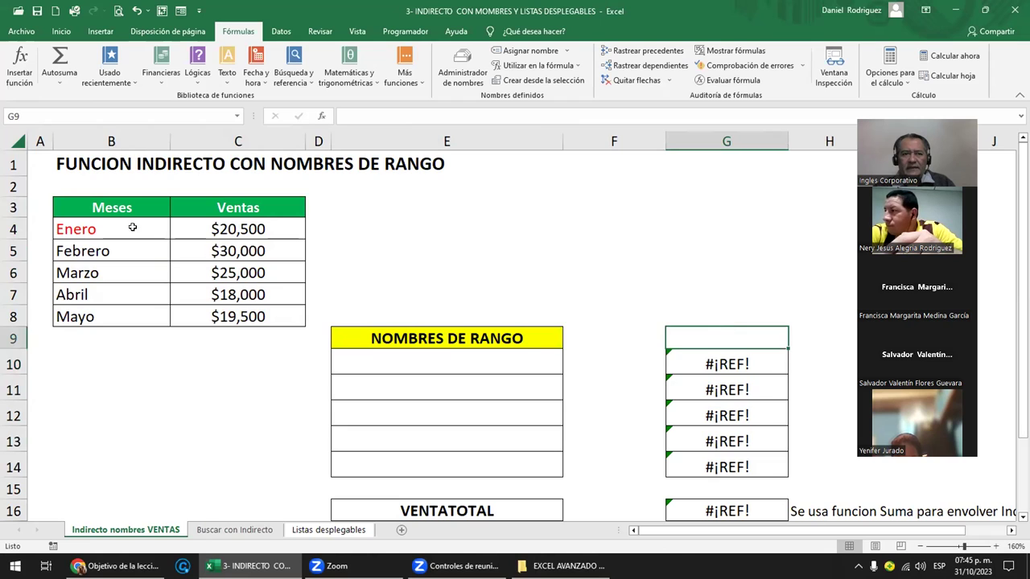
{"action": "left_click_drag", "start_coordinate": [118, 209], "coordinate": [270, 318]}
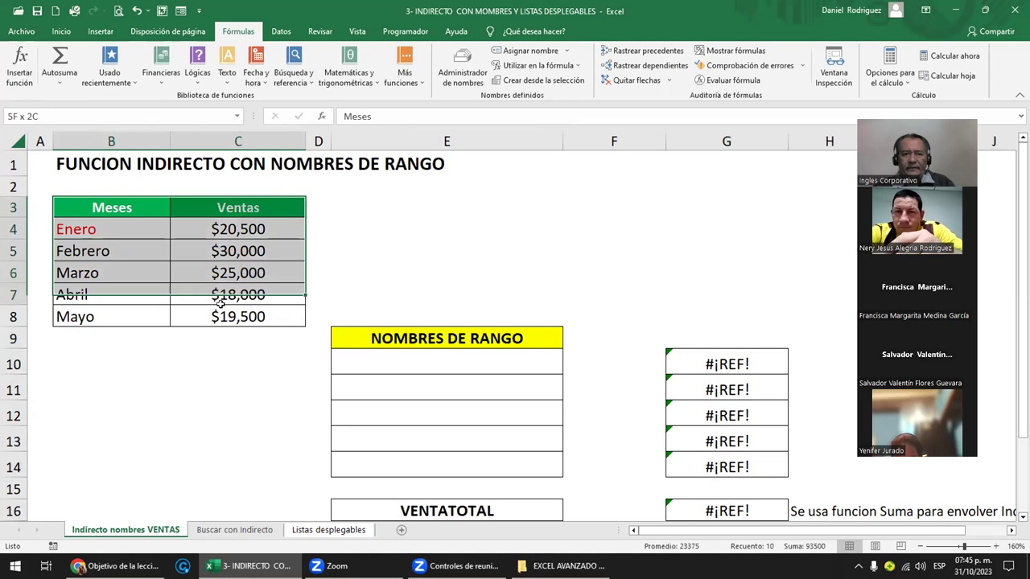
{"action": "left_click", "coordinate": [432, 356]}
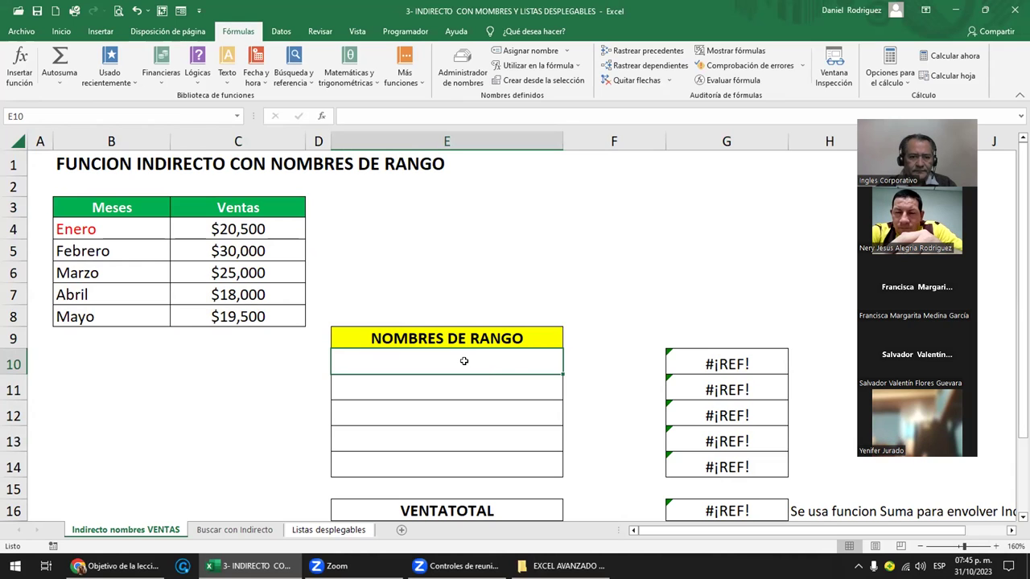
- Enter ENERO in E10 and check the INDIRECTO formula in G10
{"action": "type", "text": "ENER"}
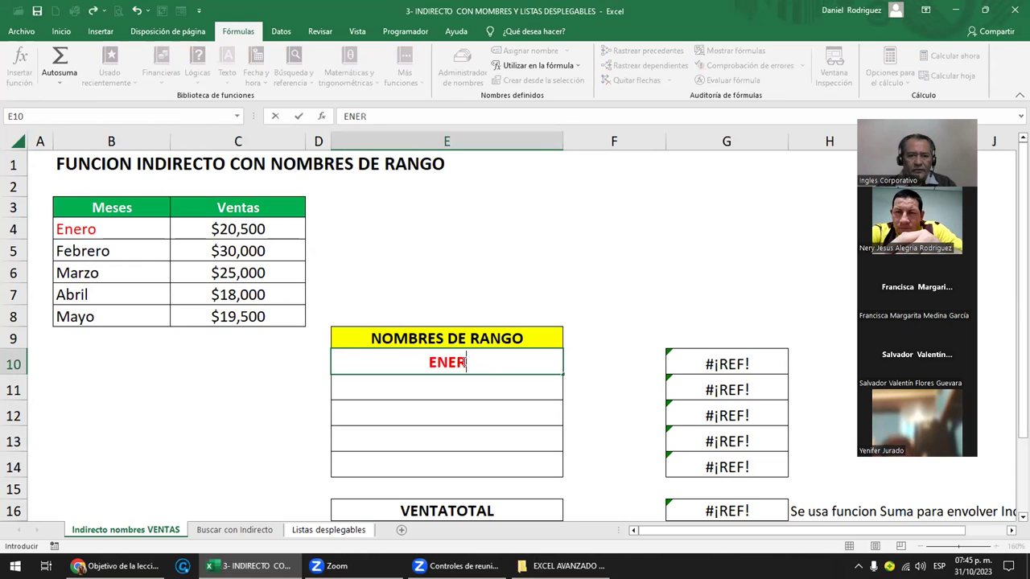
{"action": "type", "text": "O"}
{"action": "key", "text": "Return"}
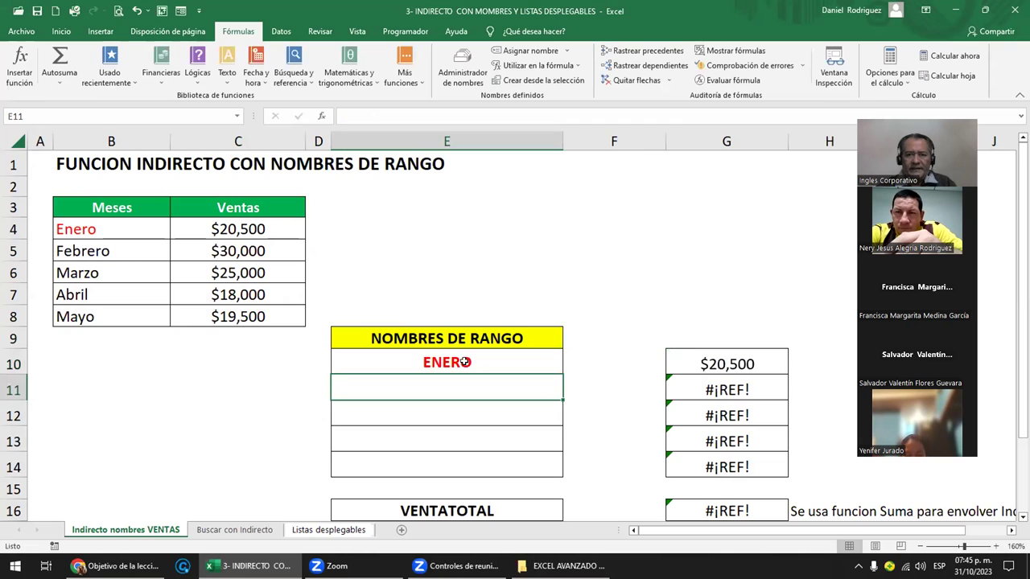
{"action": "left_click", "coordinate": [719, 362]}
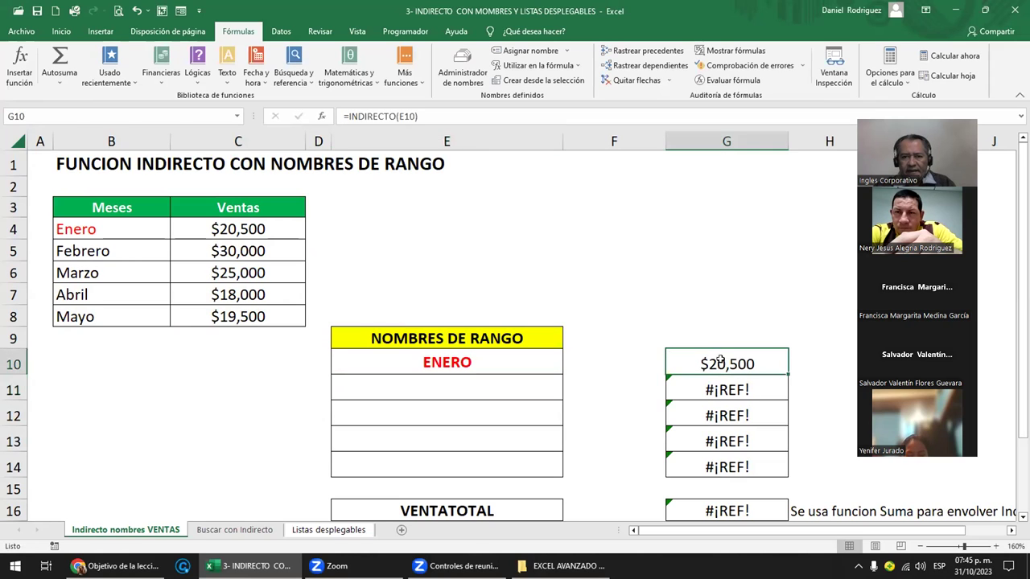
{"action": "left_click", "coordinate": [471, 359]}
{"action": "left_click_drag", "start_coordinate": [132, 238], "coordinate": [241, 274]}
{"action": "left_click", "coordinate": [121, 229]}
{"action": "left_click", "coordinate": [426, 359]}
- Insert 'VENTAS DE ' before ENERO so E10 reads VENTAS DE ENERO
{"action": "key", "text": "F2"}
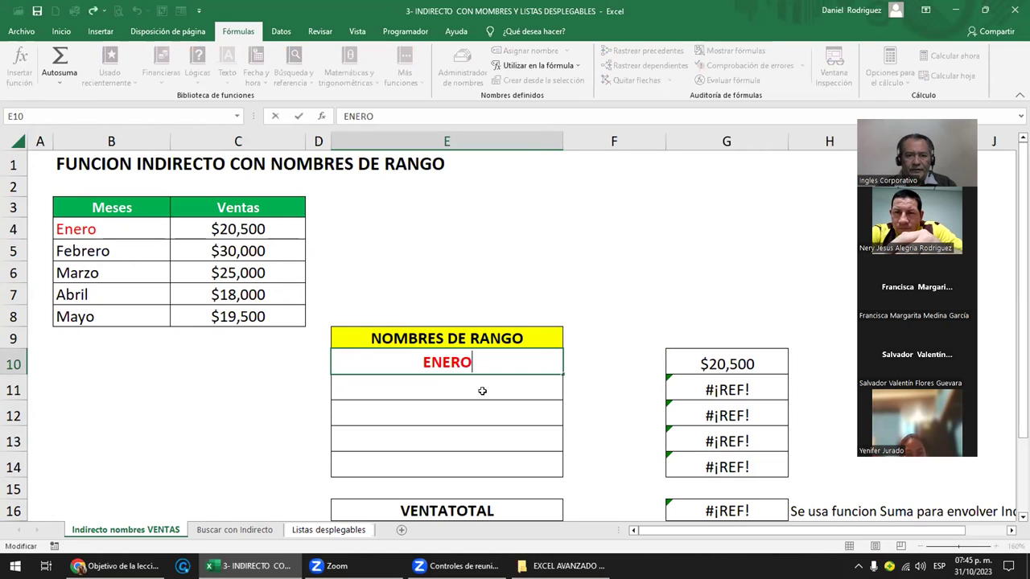
{"action": "key", "text": "Left"}
{"action": "key", "text": "Left"}
{"action": "type", "text": "VENTAS DE"}
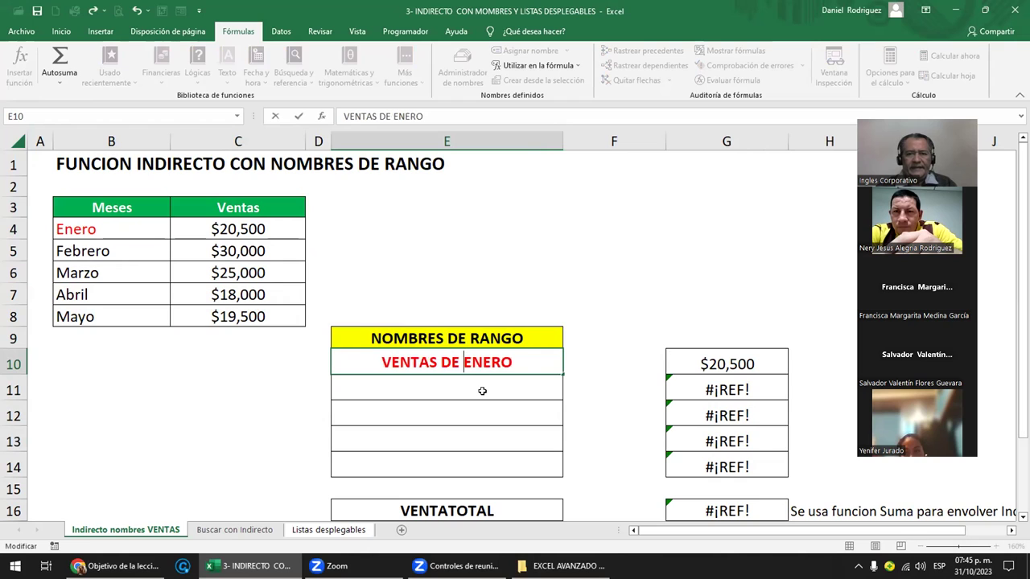
{"action": "key", "text": "Return"}
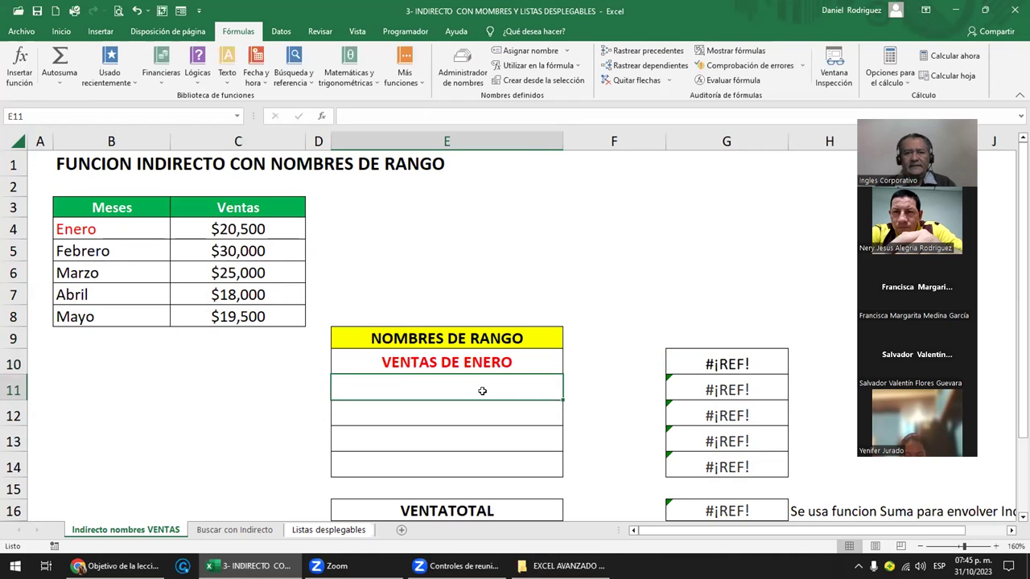
{"action": "double_click", "coordinate": [484, 363]}
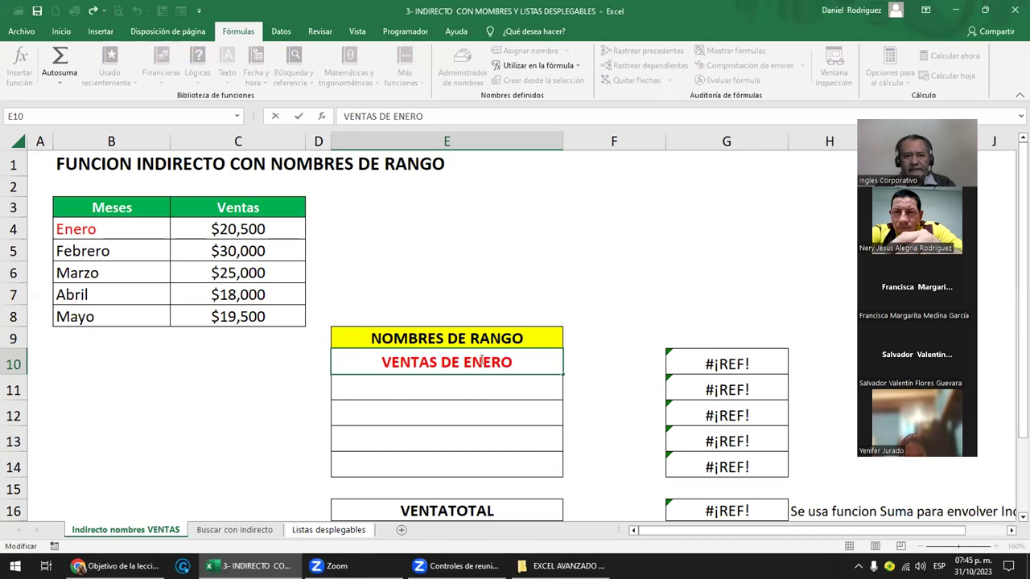
{"action": "left_click_drag", "start_coordinate": [79, 231], "coordinate": [207, 229]}
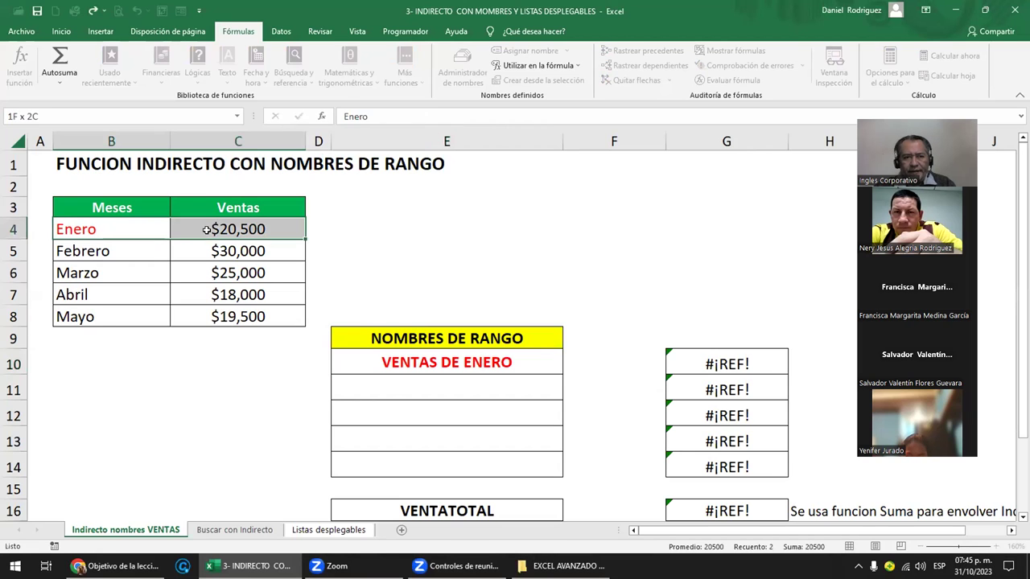
{"action": "left_click", "coordinate": [119, 225]}
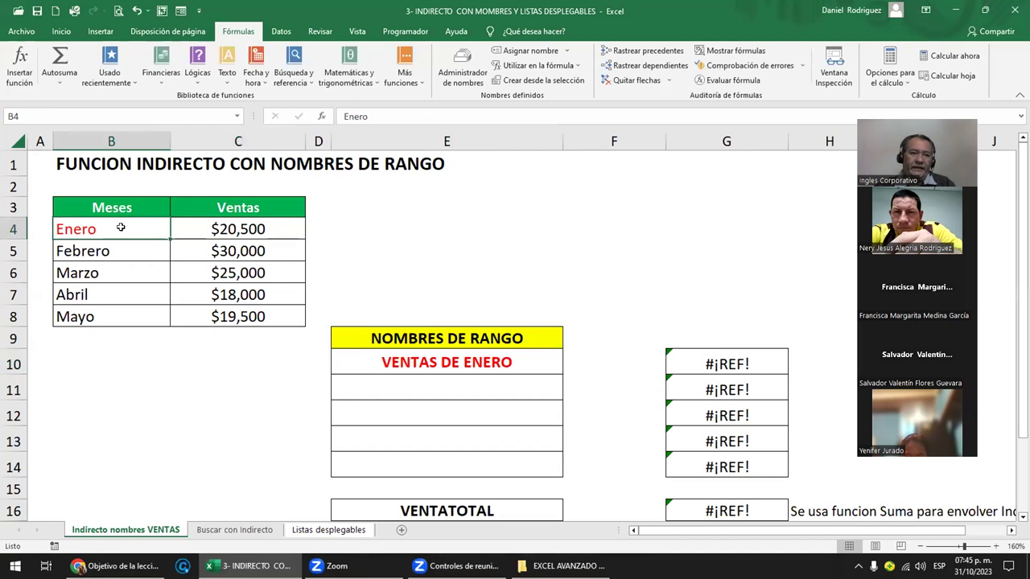
- Rename the defined name Enero, pointing to C4's $20,500, to VENTAS_ENERO
{"action": "left_click", "coordinate": [243, 117]}
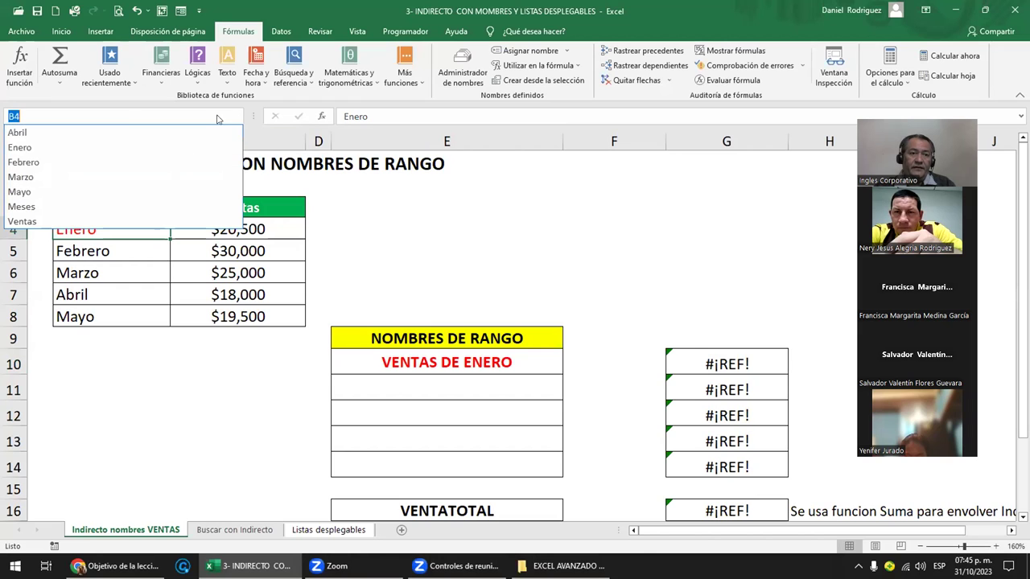
{"action": "left_click", "coordinate": [20, 148]}
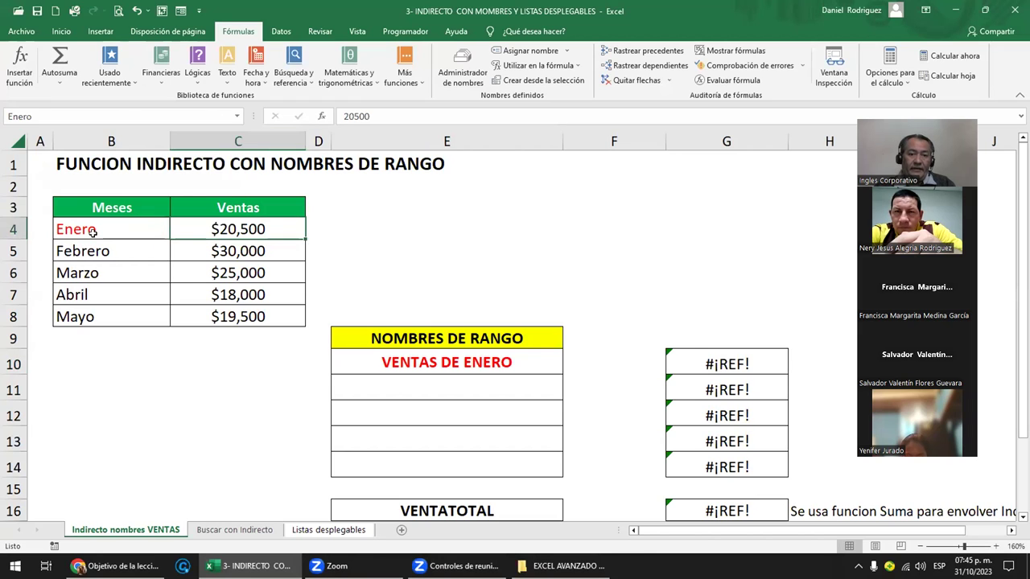
{"action": "left_click", "coordinate": [336, 230]}
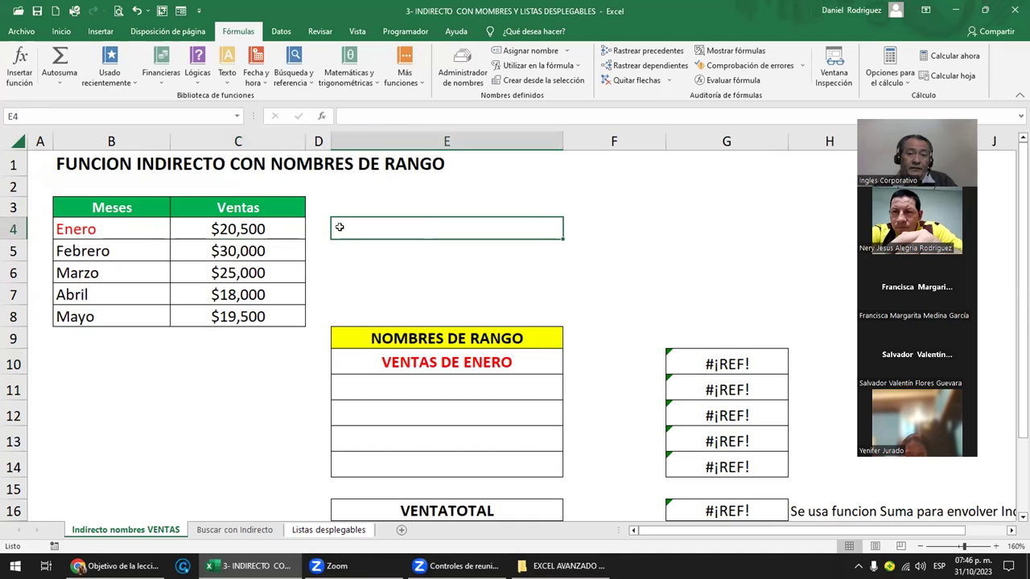
{"action": "left_click", "coordinate": [460, 72]}
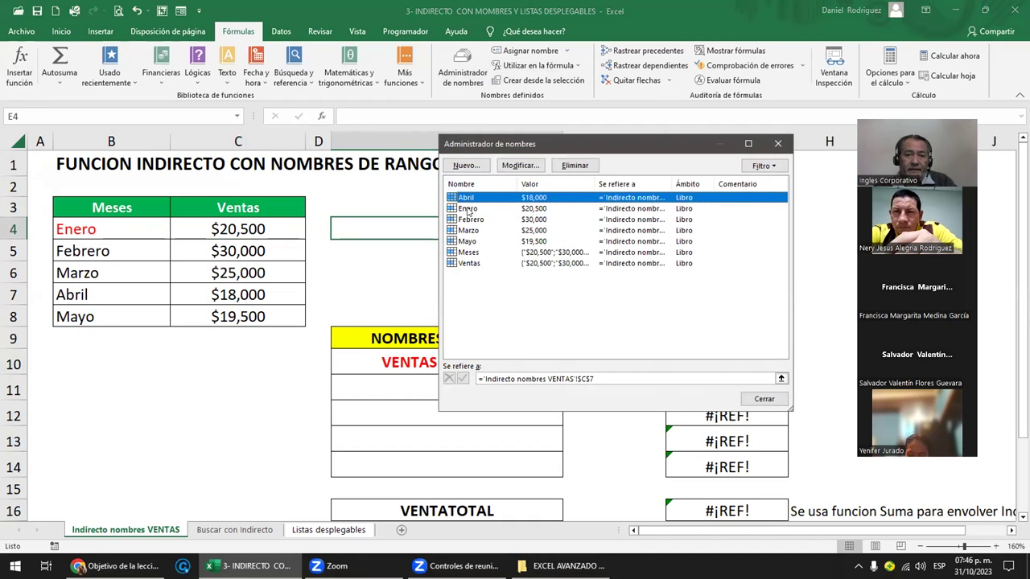
{"action": "double_click", "coordinate": [467, 208]}
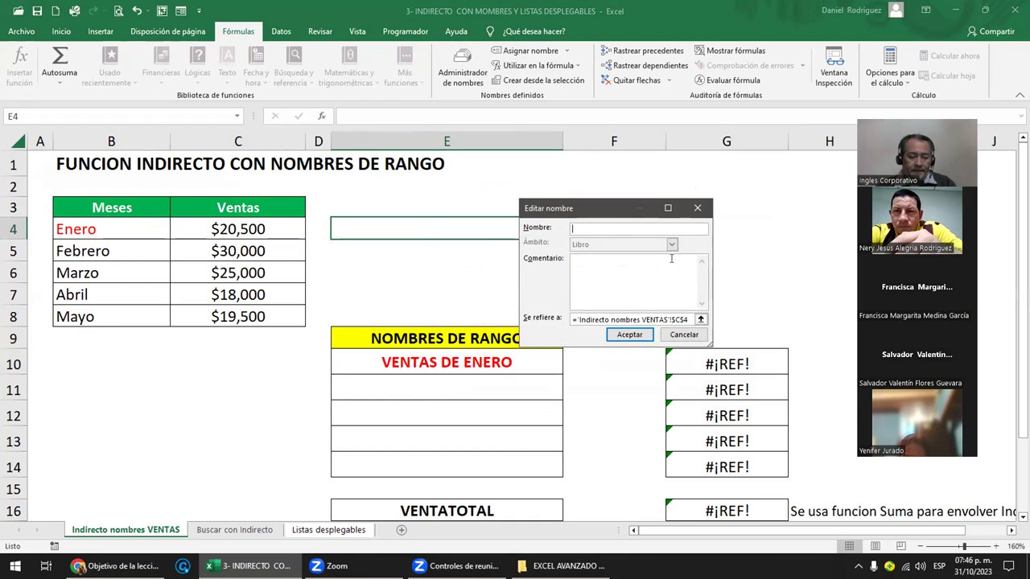
{"action": "type", "text": "VENTAS"}
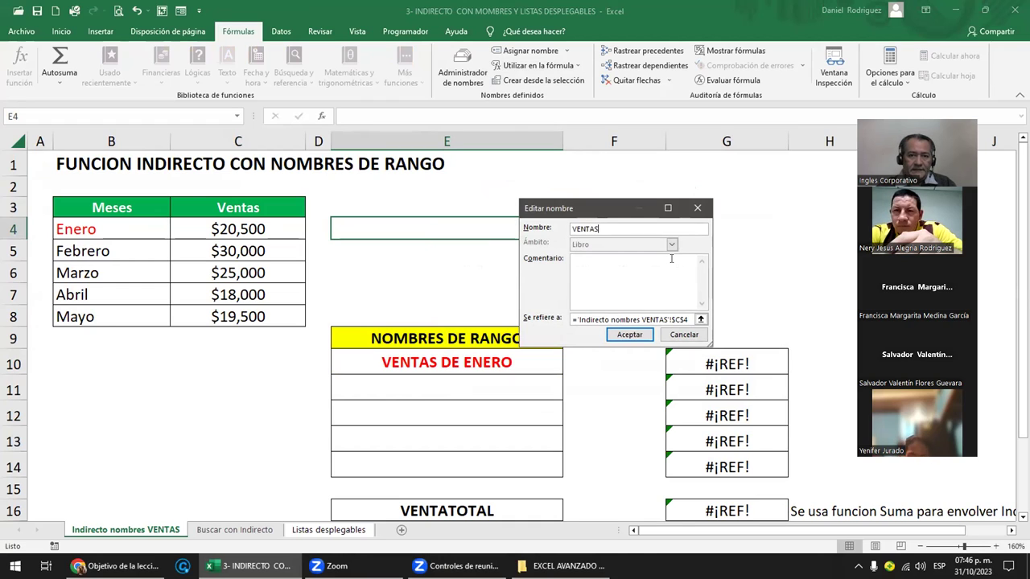
{"action": "type", "text": "_ENERO"}
{"action": "key", "text": "Return"}
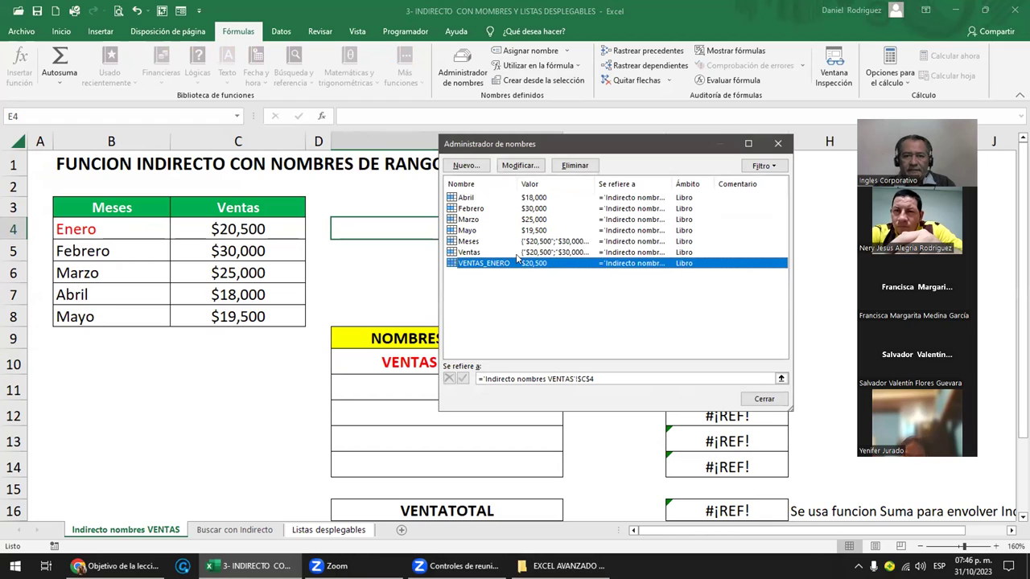
{"action": "left_click", "coordinate": [777, 143]}
{"action": "double_click", "coordinate": [430, 362]}
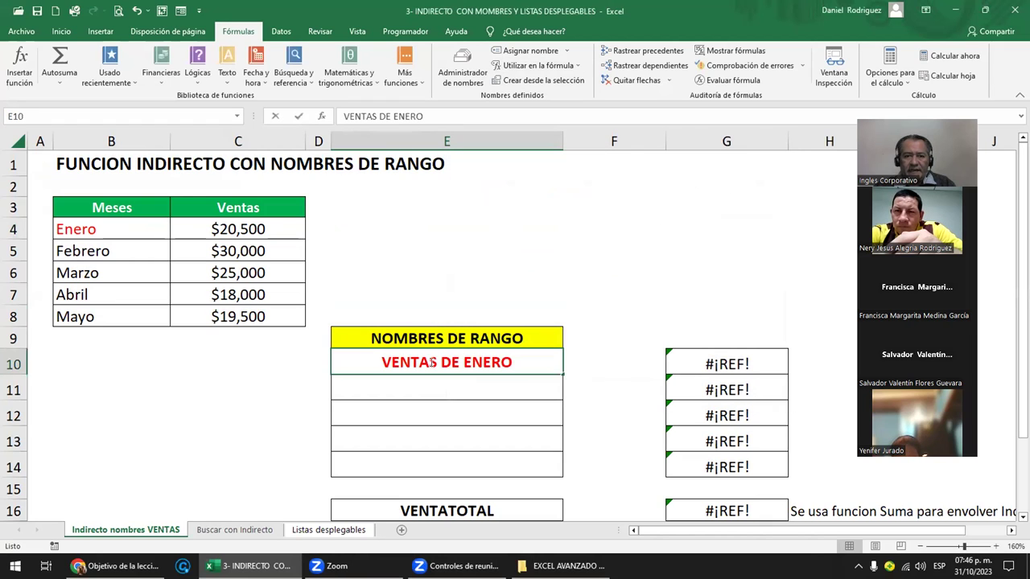
{"action": "type", "text": "_"}
{"action": "key", "text": "Delete"}
{"action": "key", "text": "Delete"}
{"action": "key", "text": "Delete"}
{"action": "key", "text": "Delete"}
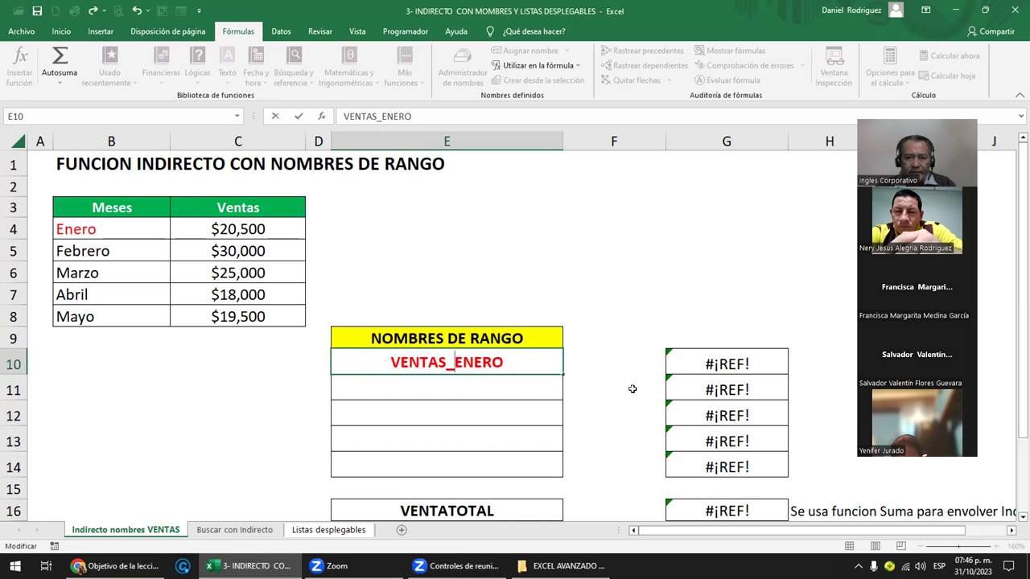
{"action": "key", "text": "Return"}
{"action": "left_click", "coordinate": [488, 362]}
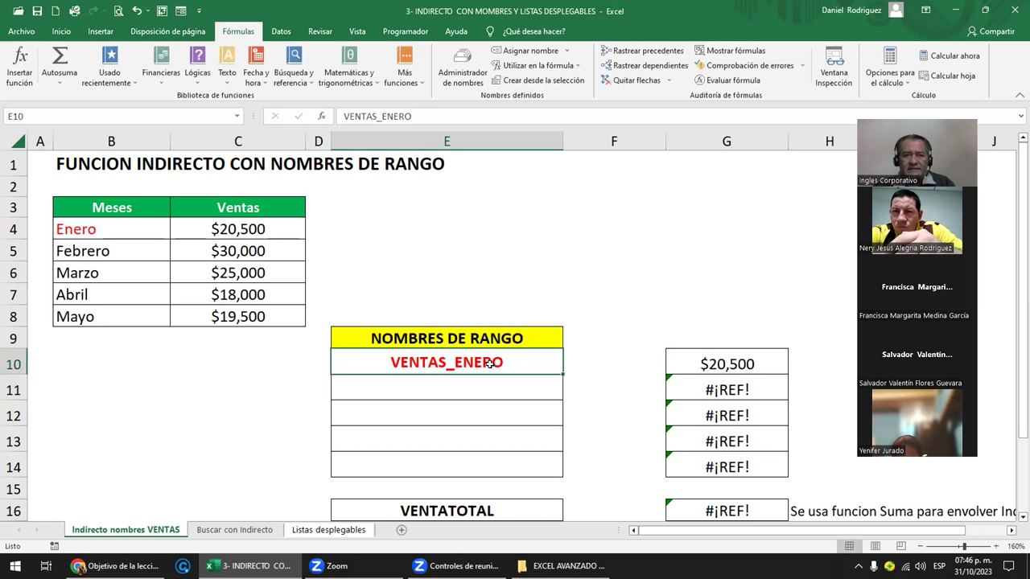
{"action": "left_click", "coordinate": [238, 118]}
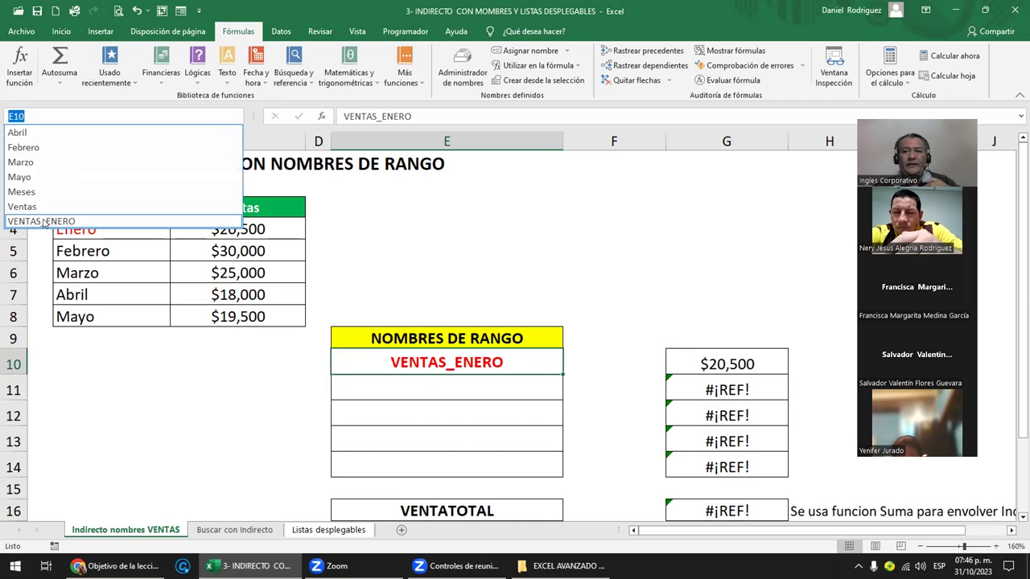
{"action": "key", "text": "Escape"}
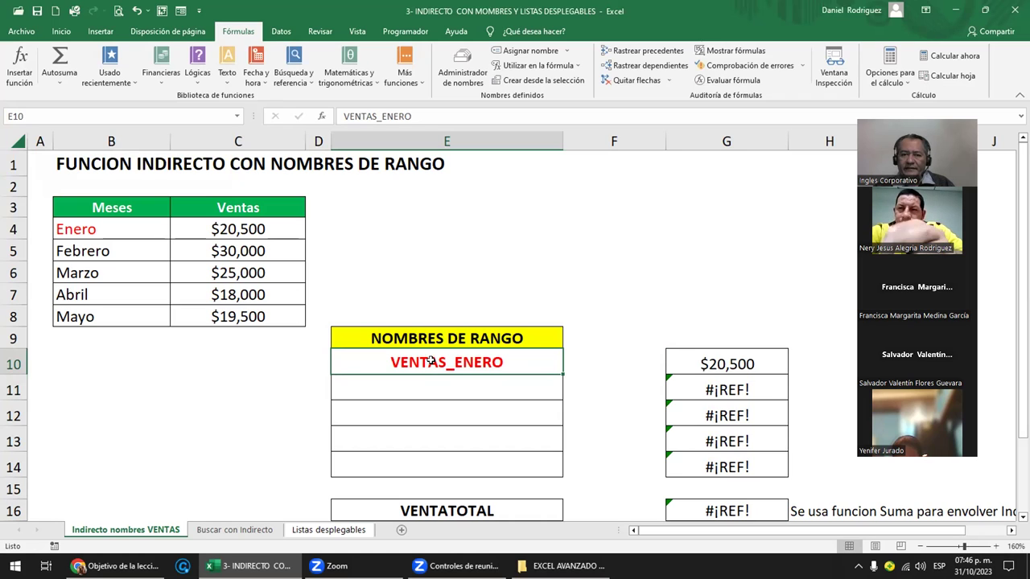
{"action": "left_click", "coordinate": [127, 232]}
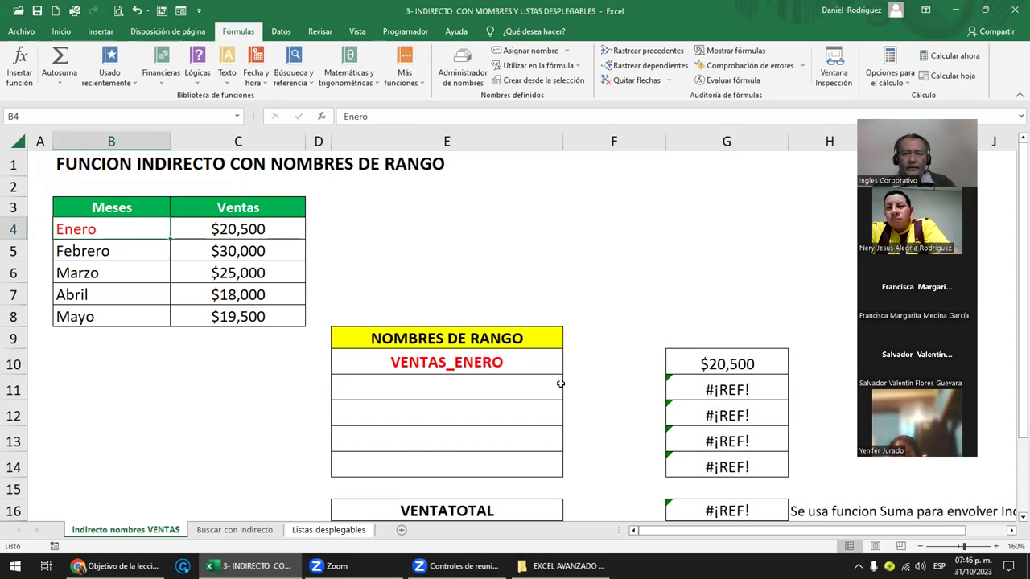
{"action": "left_click", "coordinate": [475, 362]}
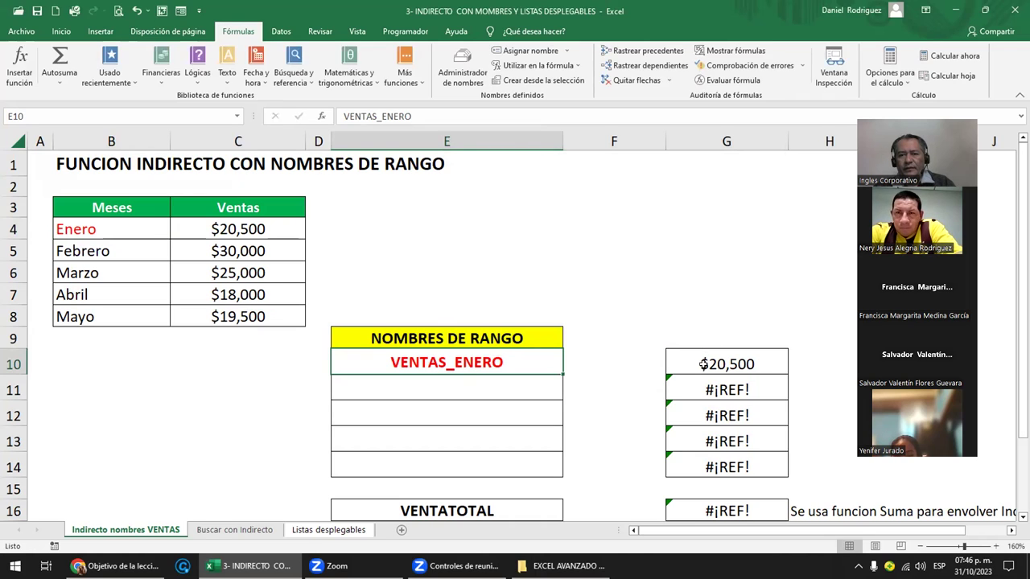
{"action": "left_click", "coordinate": [703, 364]}
{"action": "double_click", "coordinate": [726, 364]}
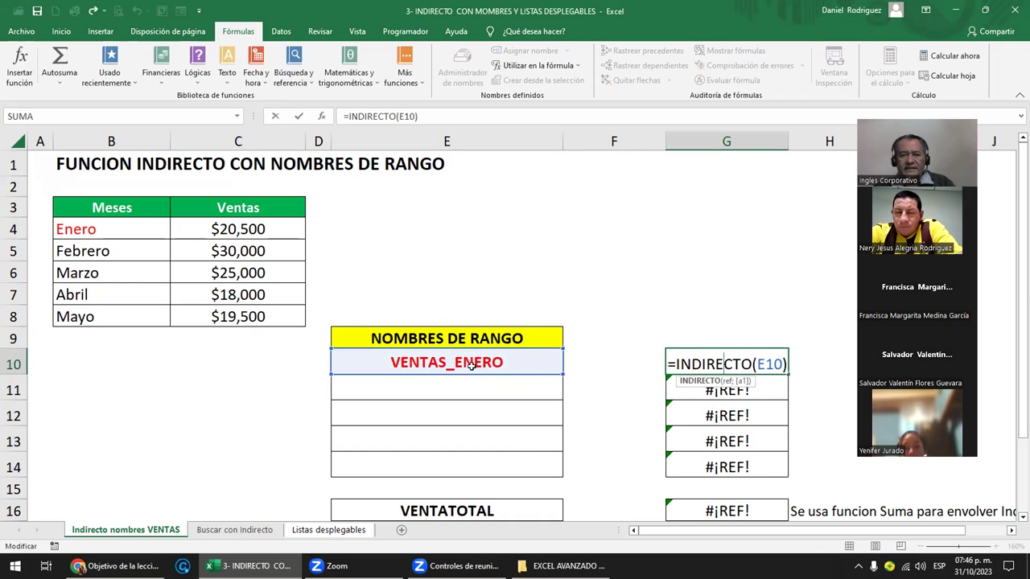
{"action": "left_click", "coordinate": [213, 229]}
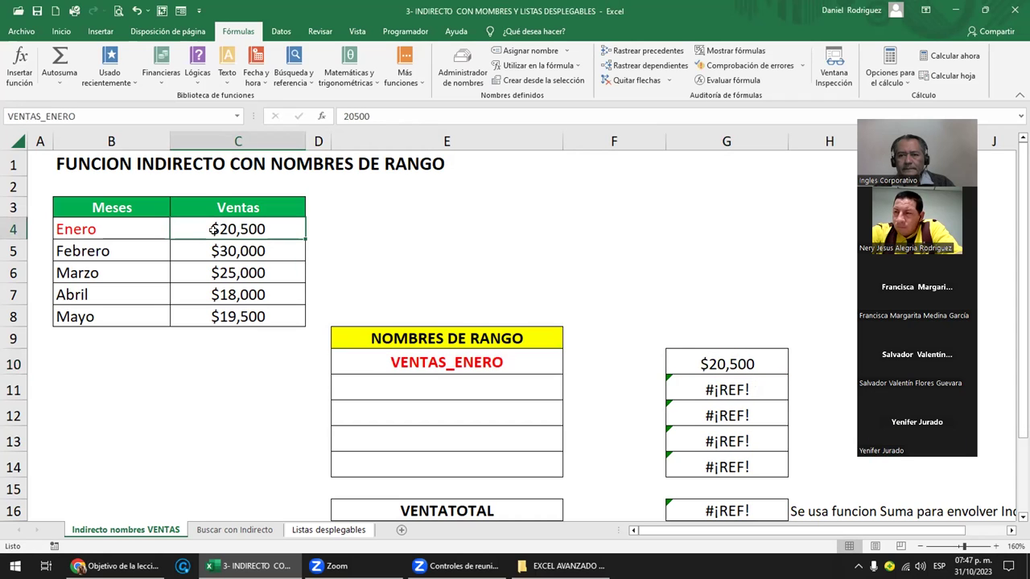
{"action": "left_click", "coordinate": [416, 363]}
{"action": "left_click", "coordinate": [448, 381]}
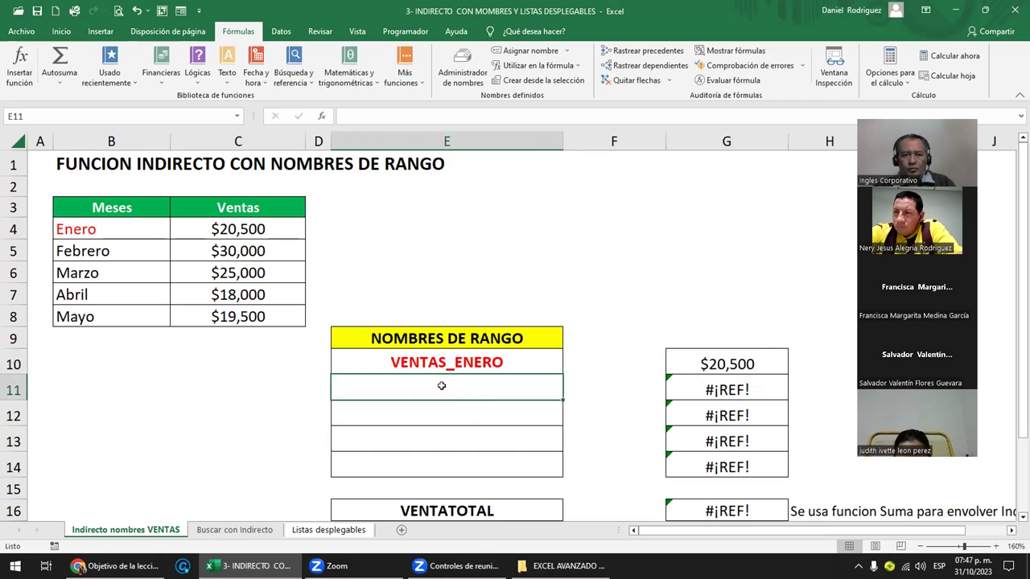
- Enter FEBRERO in E11, then shorten it to FEBRER
{"action": "type", "text": "FEBRERO"}
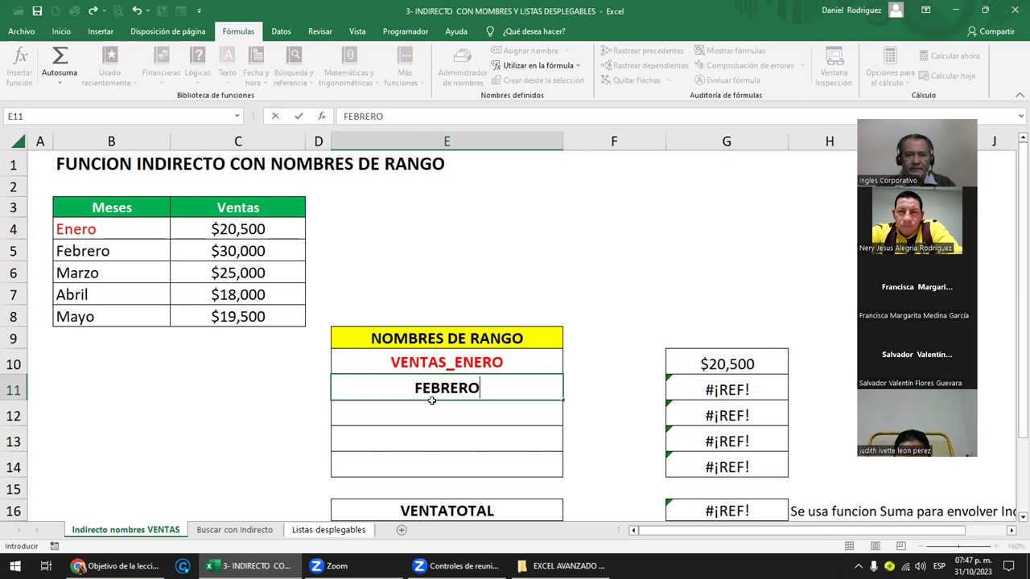
{"action": "key", "text": "Return"}
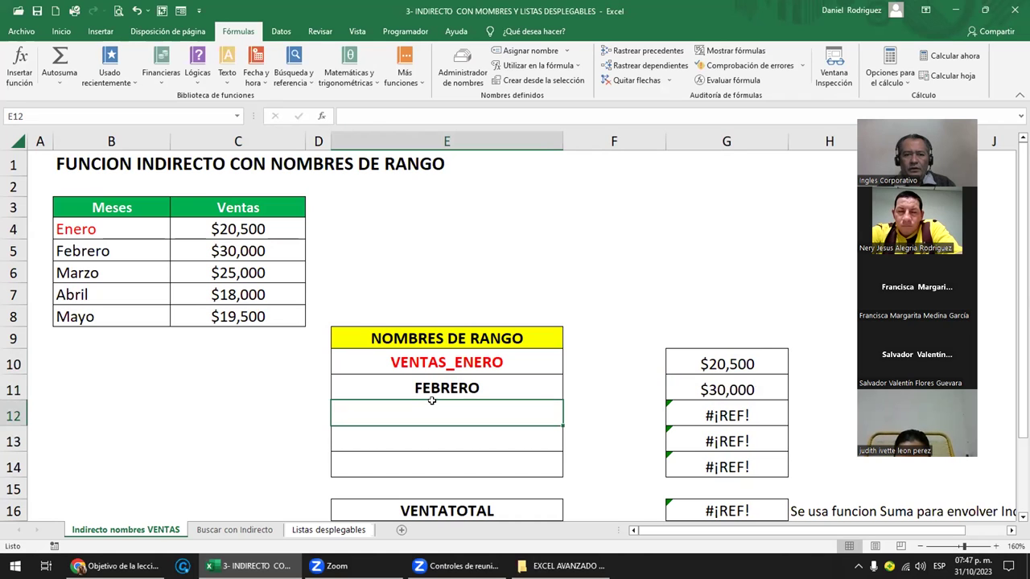
{"action": "key", "text": "Up"}
{"action": "key", "text": "F2"}
{"action": "key", "text": "BackSpace"}
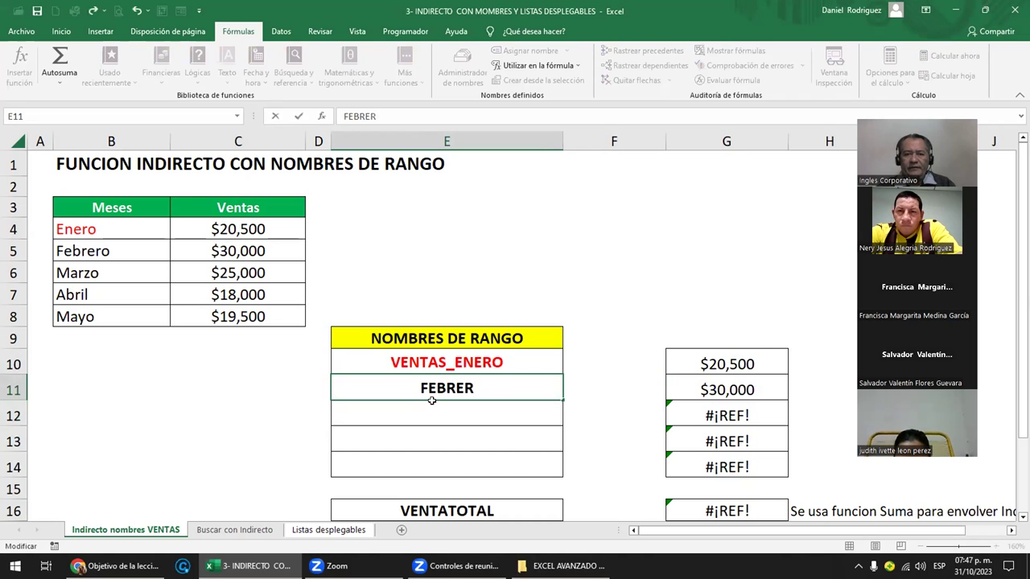
{"action": "key", "text": "Return"}
{"action": "key", "text": "Up"}
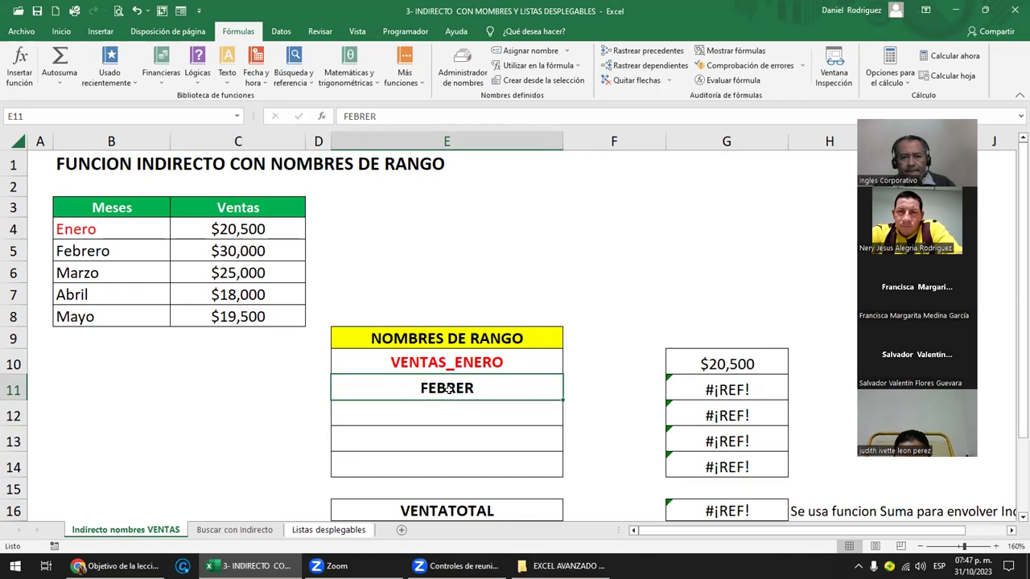
- Compare the E10:E14 entries against the defined names in the Name Box list
{"action": "left_click_drag", "start_coordinate": [431, 356], "coordinate": [432, 457]}
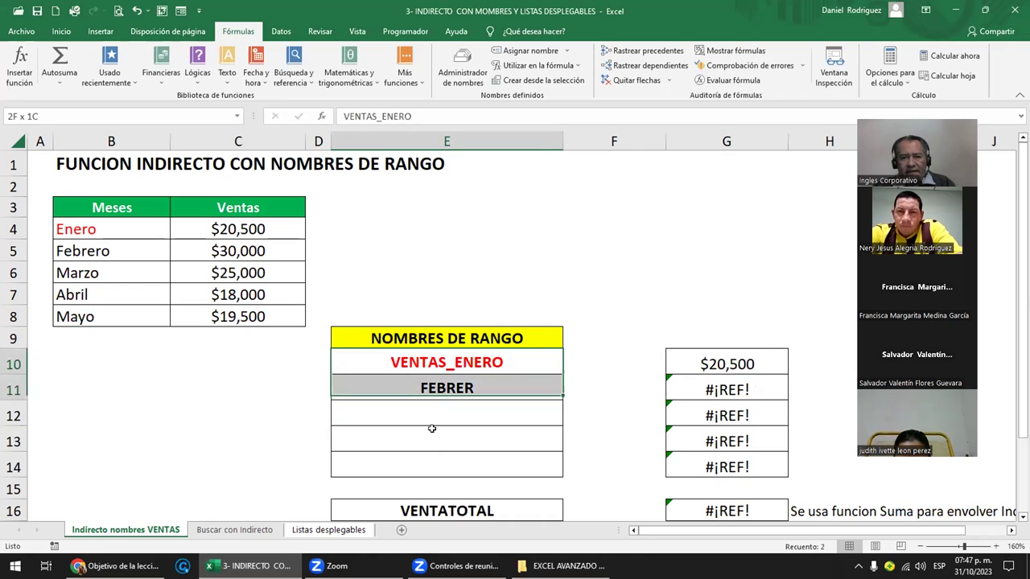
{"action": "left_click", "coordinate": [237, 116]}
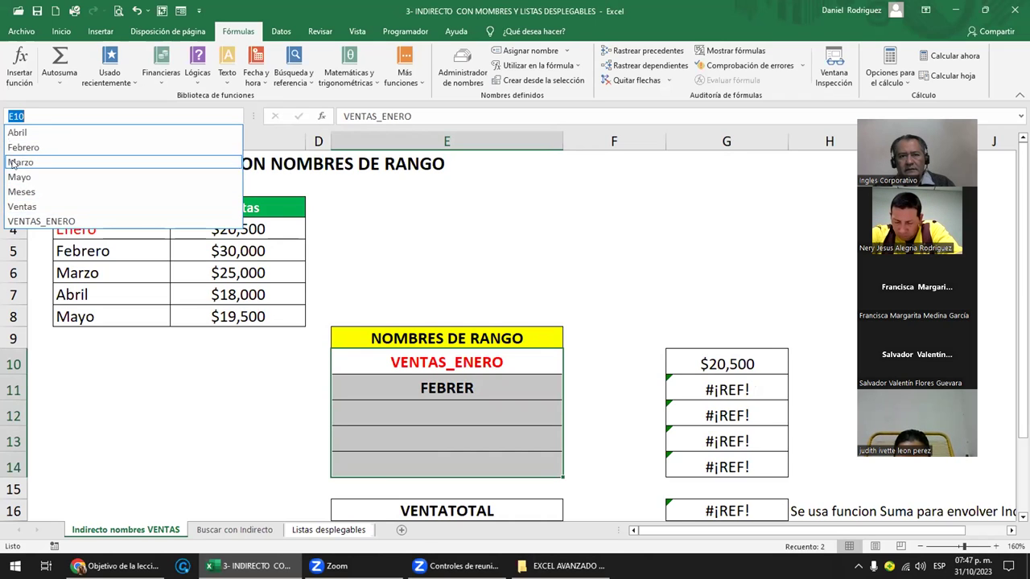
{"action": "left_click", "coordinate": [106, 250]}
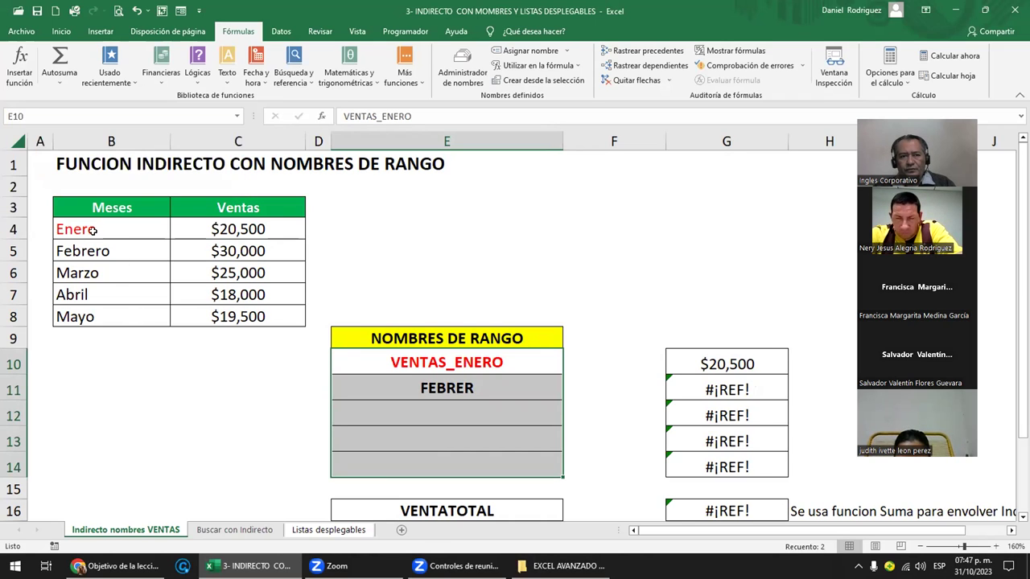
{"action": "left_click_drag", "start_coordinate": [93, 231], "coordinate": [90, 317]}
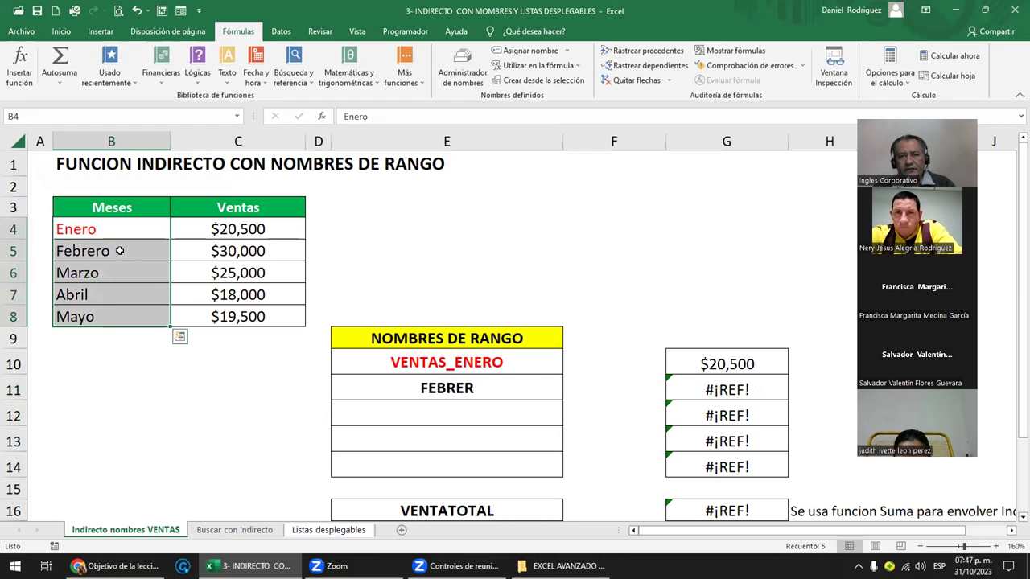
- Fill E11:E14 with FEBRERO, MARZO, ABRIL and MAYO
{"action": "left_click", "coordinate": [453, 384]}
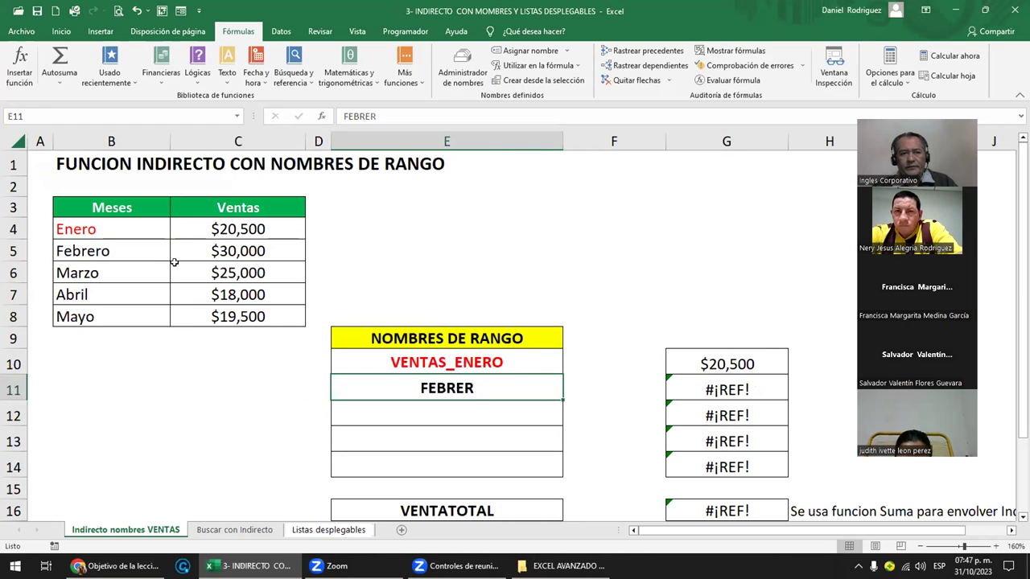
{"action": "type", "text": "FEBRERO"}
{"action": "key", "text": "Return"}
{"action": "type", "text": "MARZO"}
{"action": "key", "text": "Return"}
{"action": "type", "text": "ABRIL"}
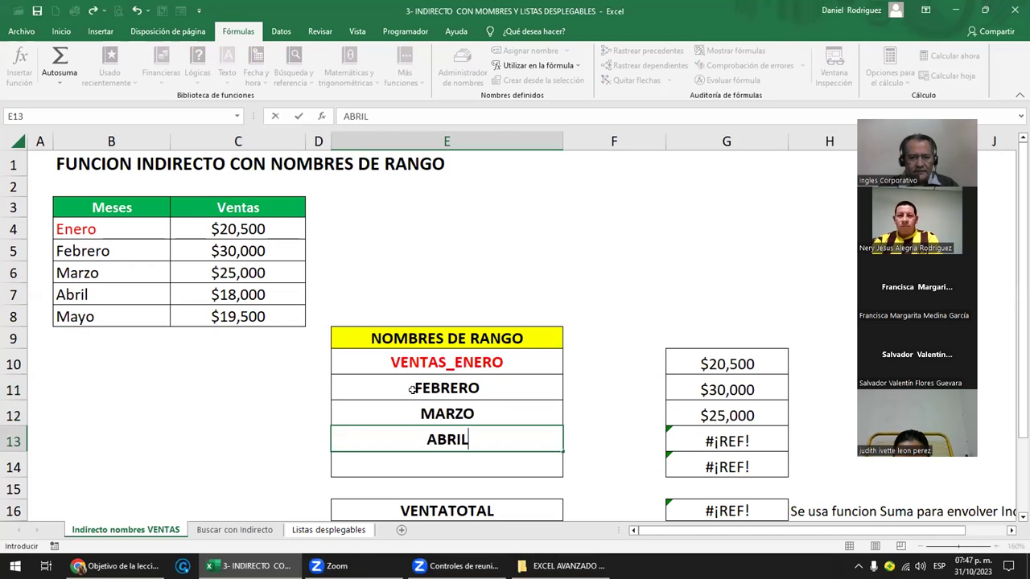
{"action": "key", "text": "Return"}
{"action": "type", "text": "MAYO"}
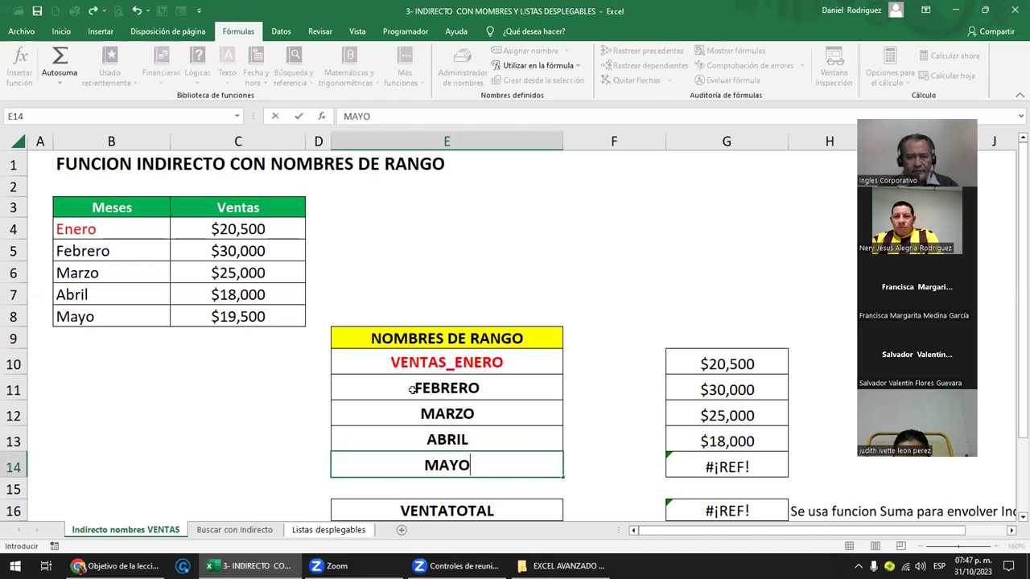
{"action": "key", "text": "Up"}
{"action": "key", "text": "Up"}
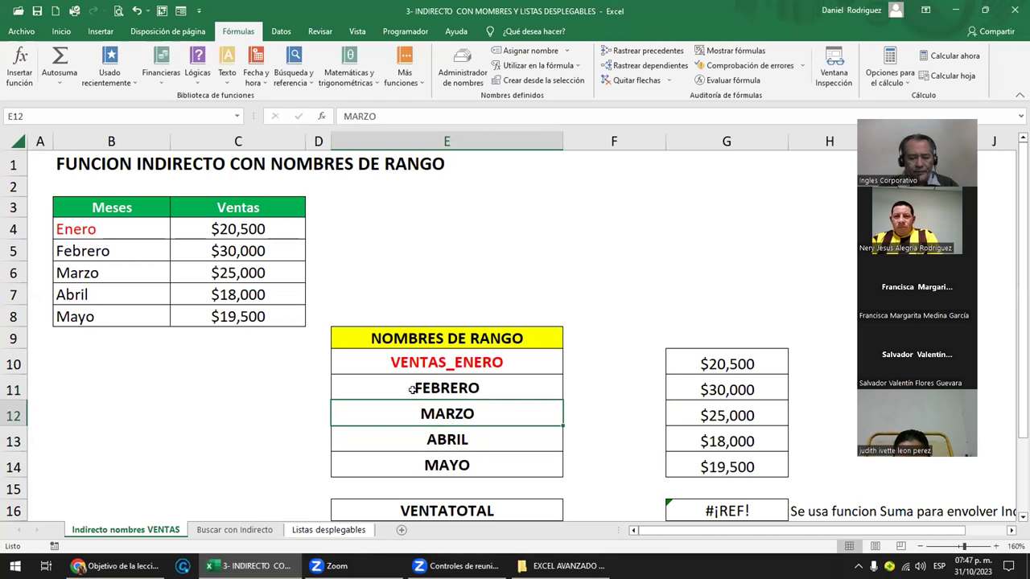
- Test MAYO in E12, undo to restore MARZO, and inspect G11's reference
{"action": "type", "text": "MAYO"}
{"action": "key", "text": "Return"}
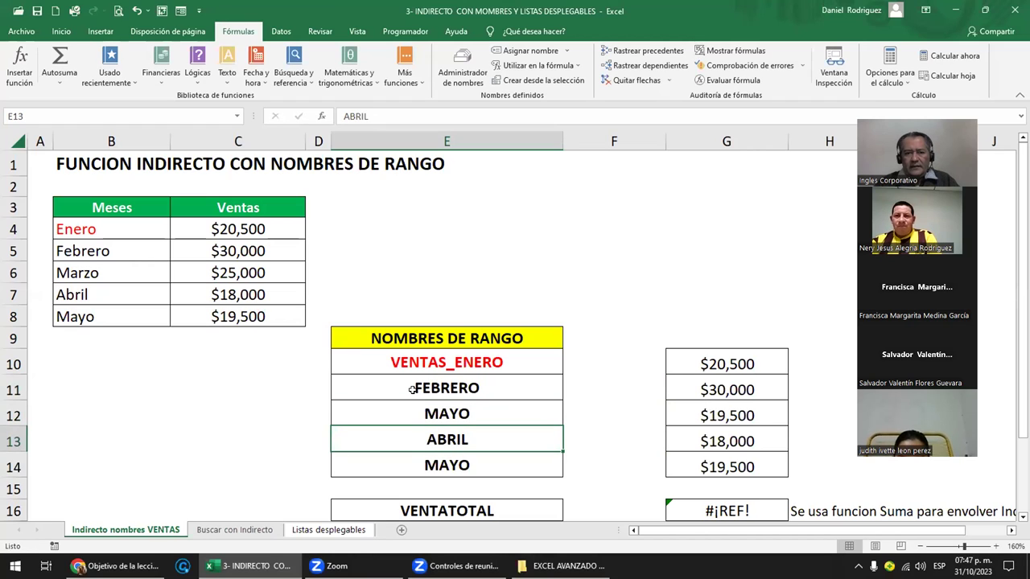
{"action": "key", "text": "Down"}
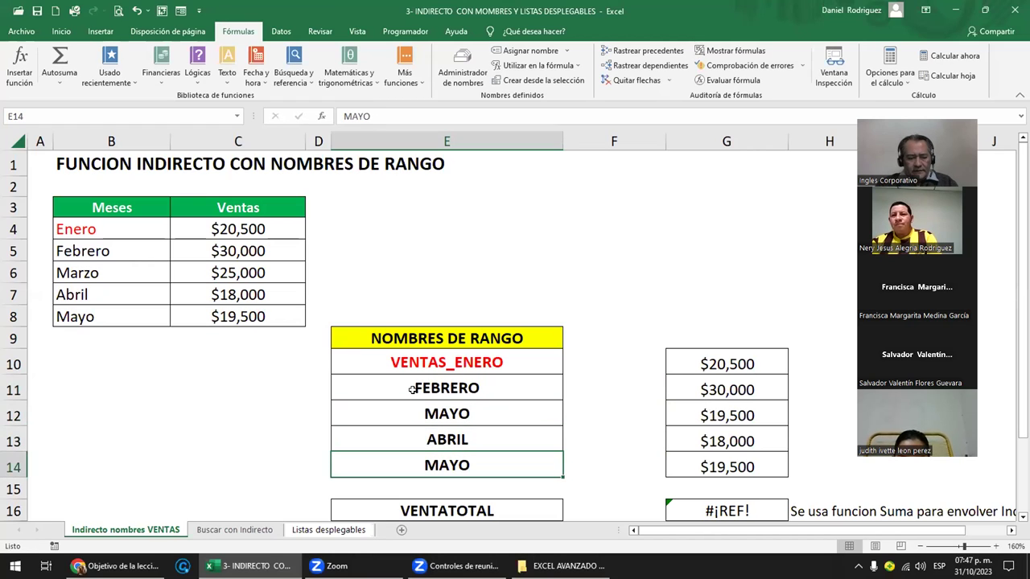
{"action": "key", "text": "ctrl+z"}
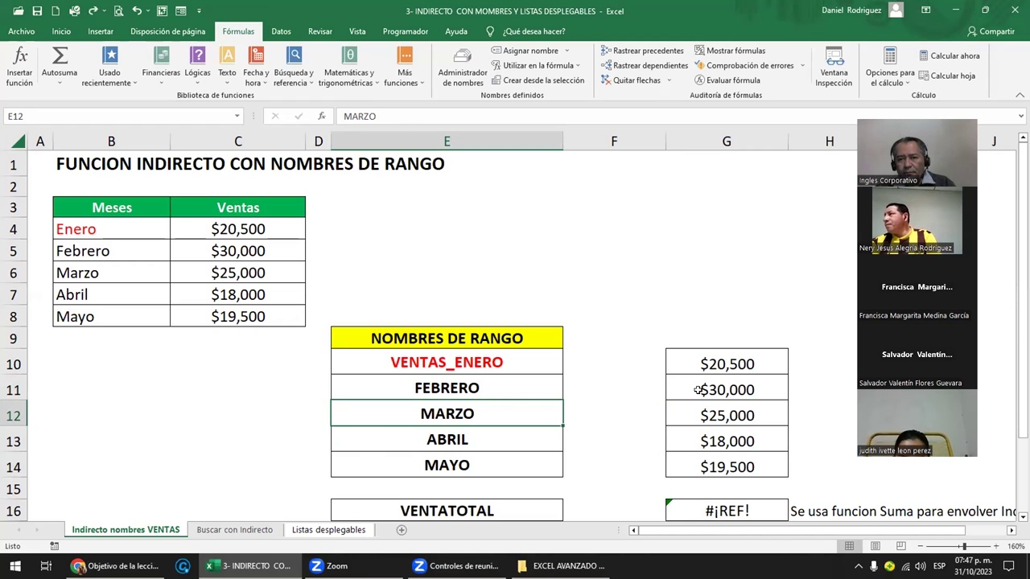
{"action": "double_click", "coordinate": [697, 389]}
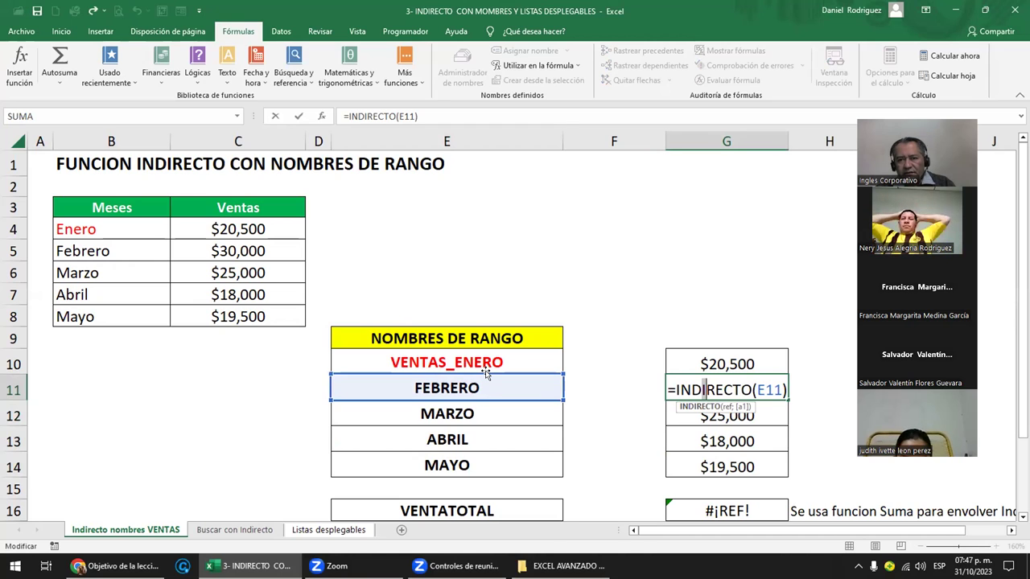
{"action": "key", "text": "Return"}
{"action": "key", "text": "Down"}
{"action": "key", "text": "Down"}
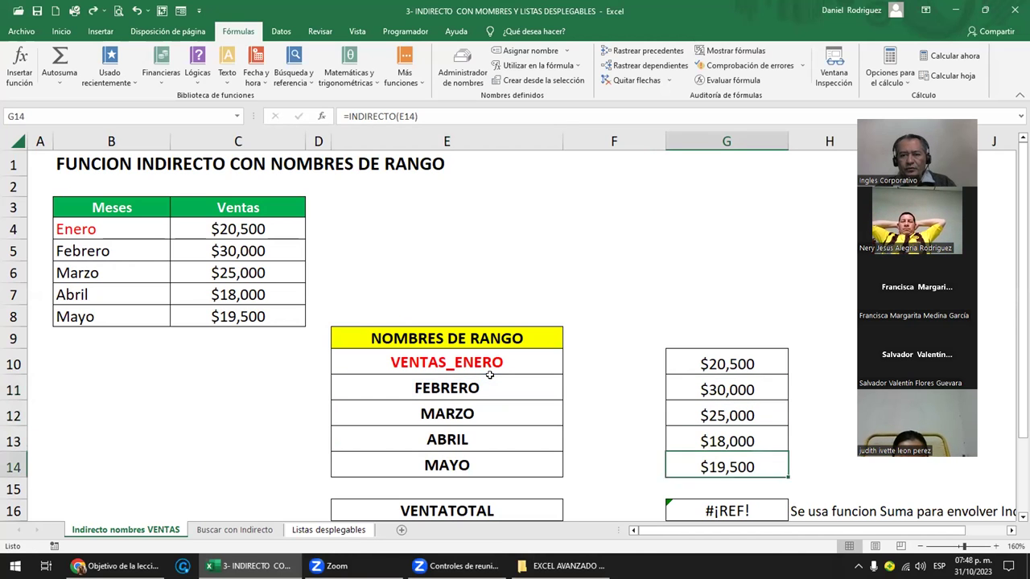
{"action": "key", "text": "Down"}
{"action": "scroll", "coordinate": [521, 377], "scroll_direction": "down", "scroll_amount": 1}
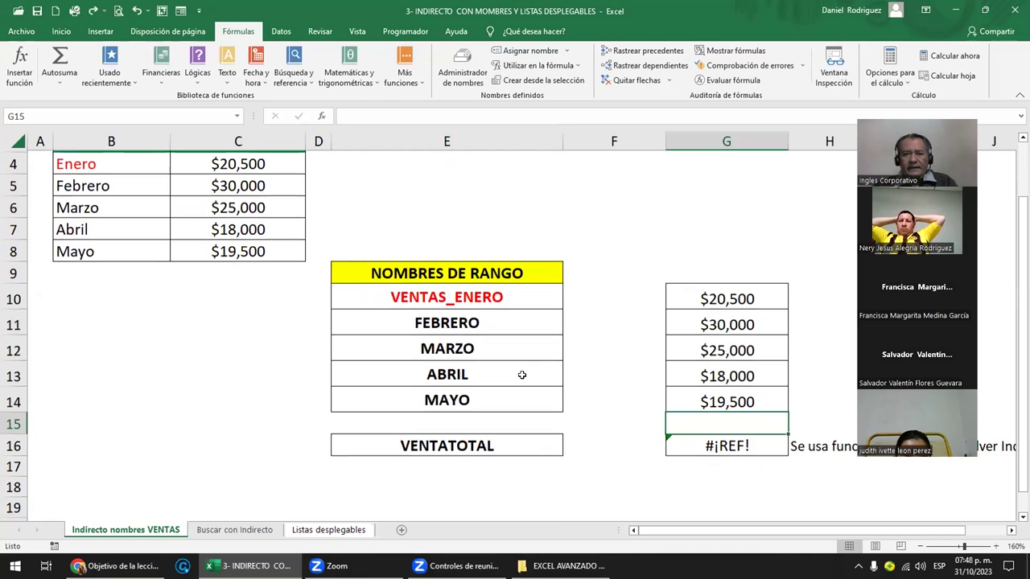
{"action": "left_click", "coordinate": [643, 214]}
{"action": "scroll", "coordinate": [427, 420], "scroll_direction": "down", "scroll_amount": 3, "text": "ctrl"}
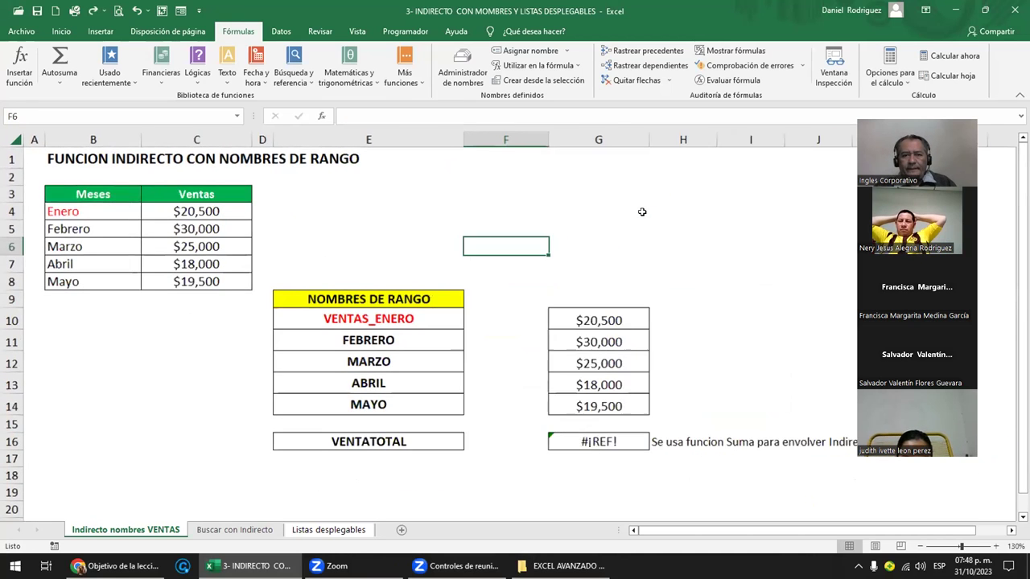
{"action": "double_click", "coordinate": [387, 438]}
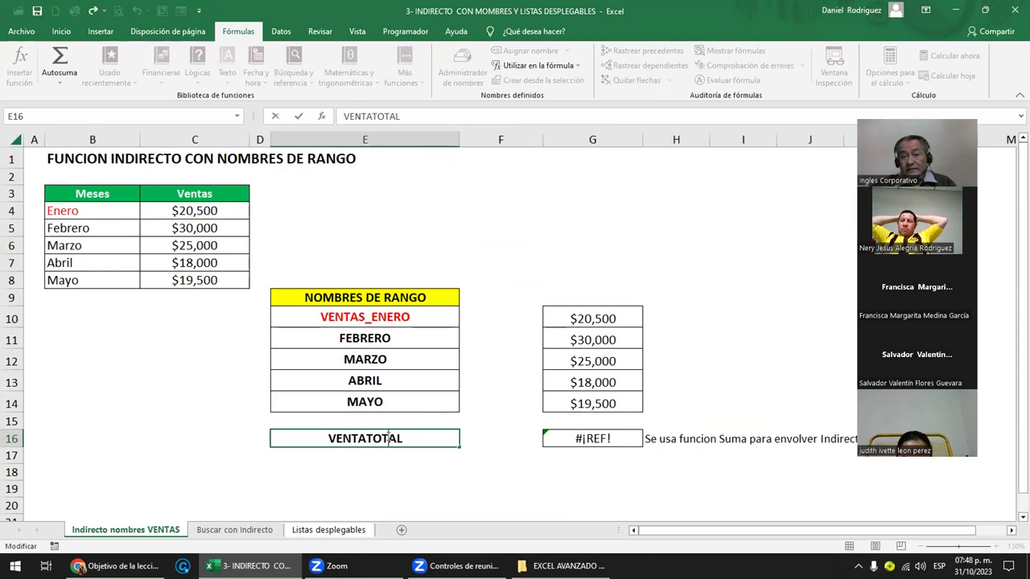
{"action": "key", "text": "Escape"}
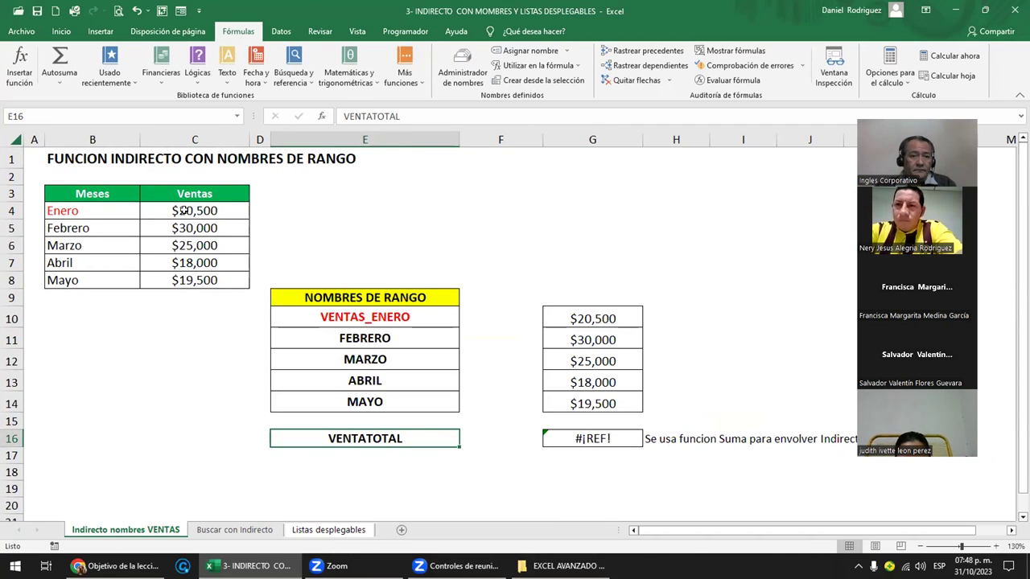
{"action": "left_click_drag", "start_coordinate": [188, 211], "coordinate": [190, 278]}
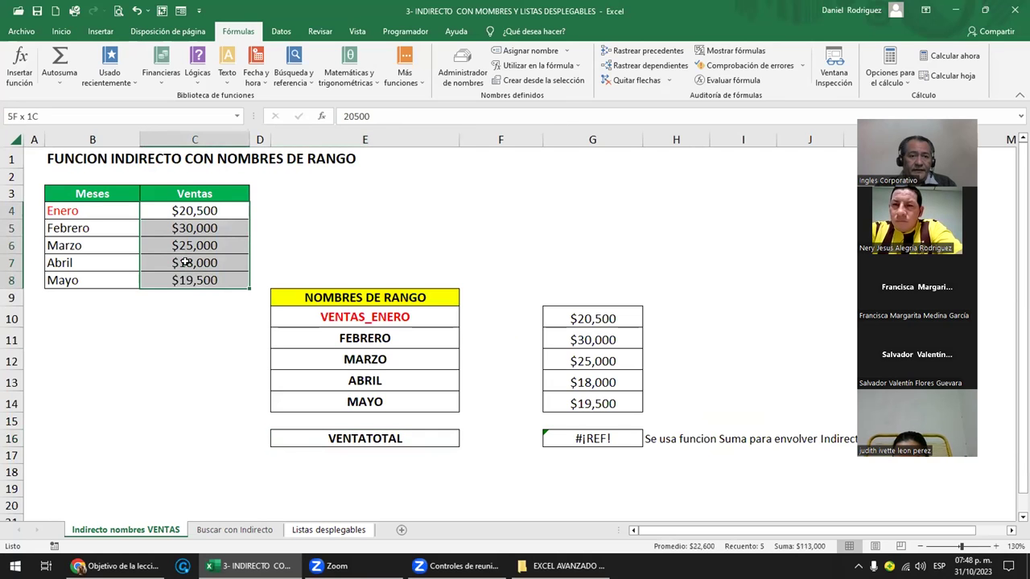
{"action": "left_click", "coordinate": [236, 115]}
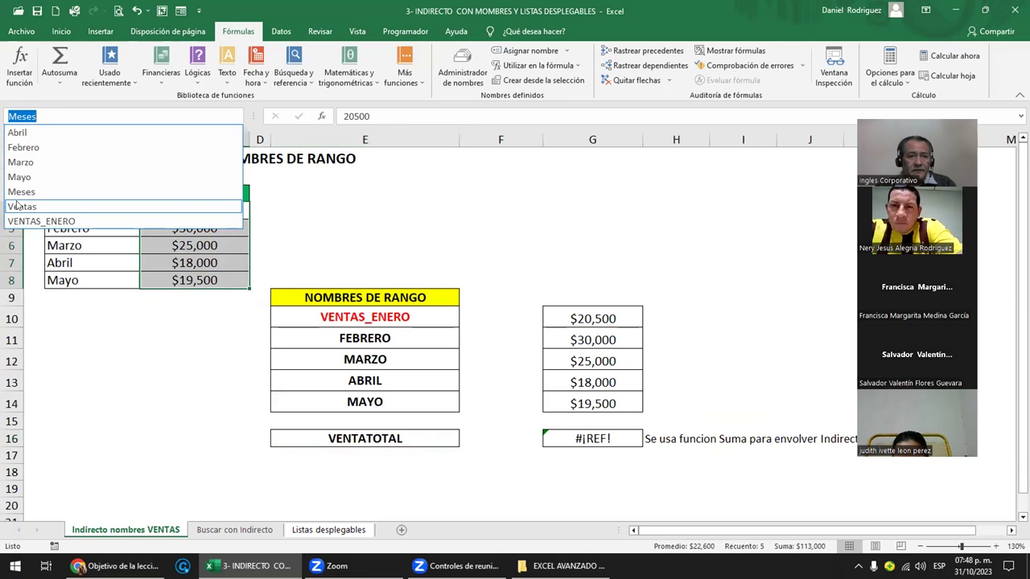
{"action": "key", "text": "Escape"}
{"action": "left_click", "coordinate": [187, 338]}
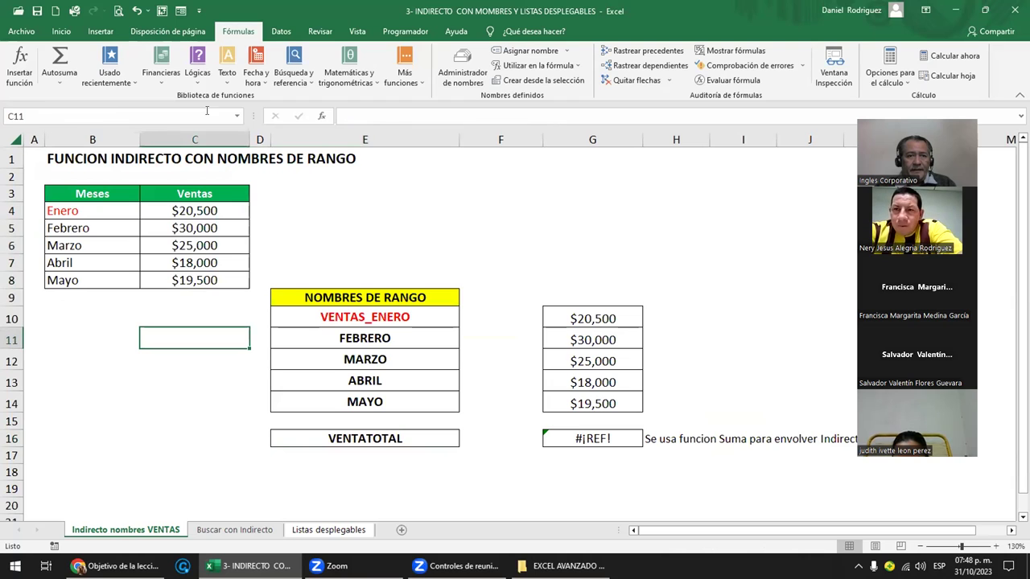
{"action": "left_click", "coordinate": [237, 116]}
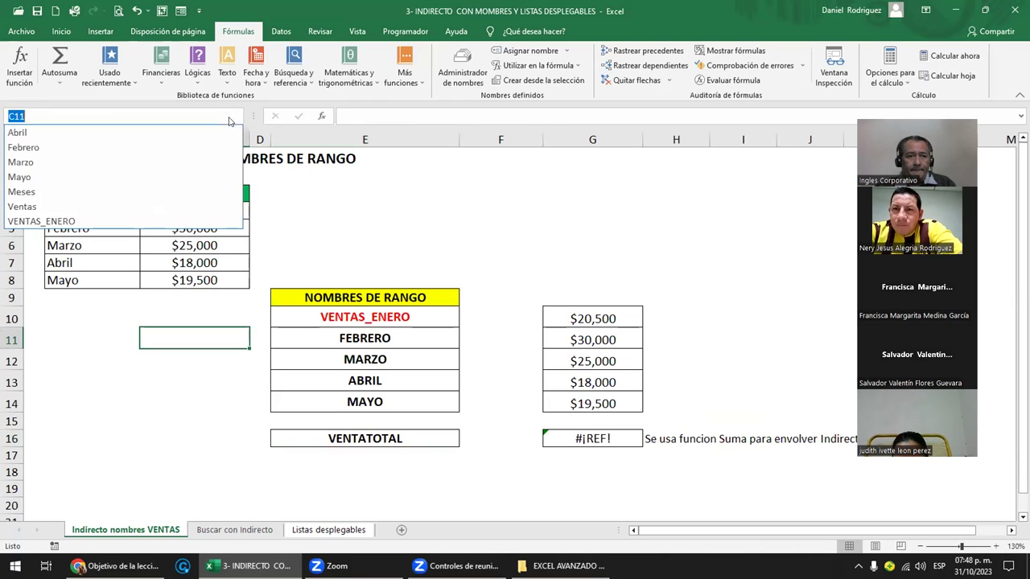
- Relabel E16 from VENTATOTAL to VENTAS and check it against the sales amounts C4:C8
{"action": "left_click", "coordinate": [72, 203]}
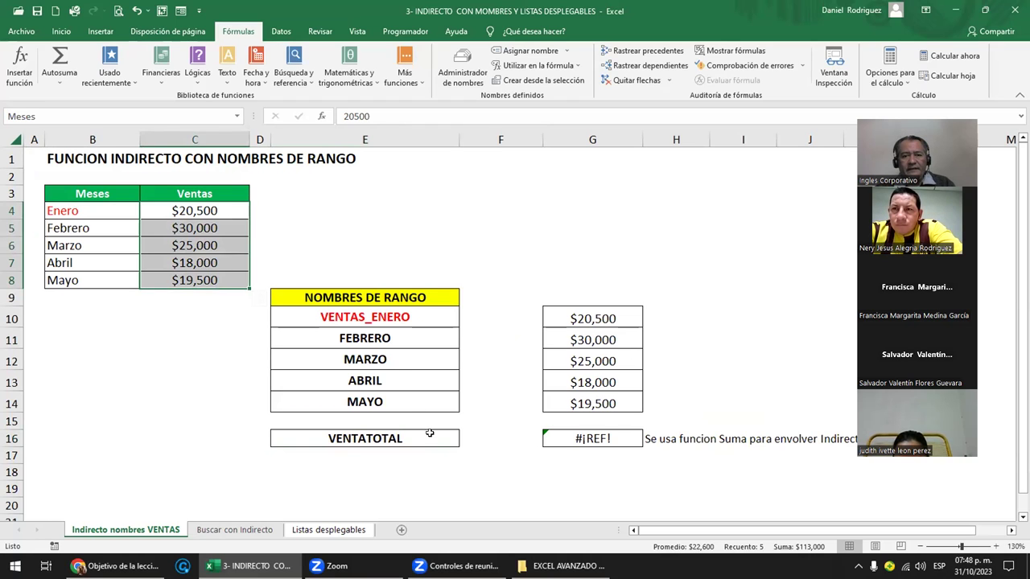
{"action": "double_click", "coordinate": [402, 438]}
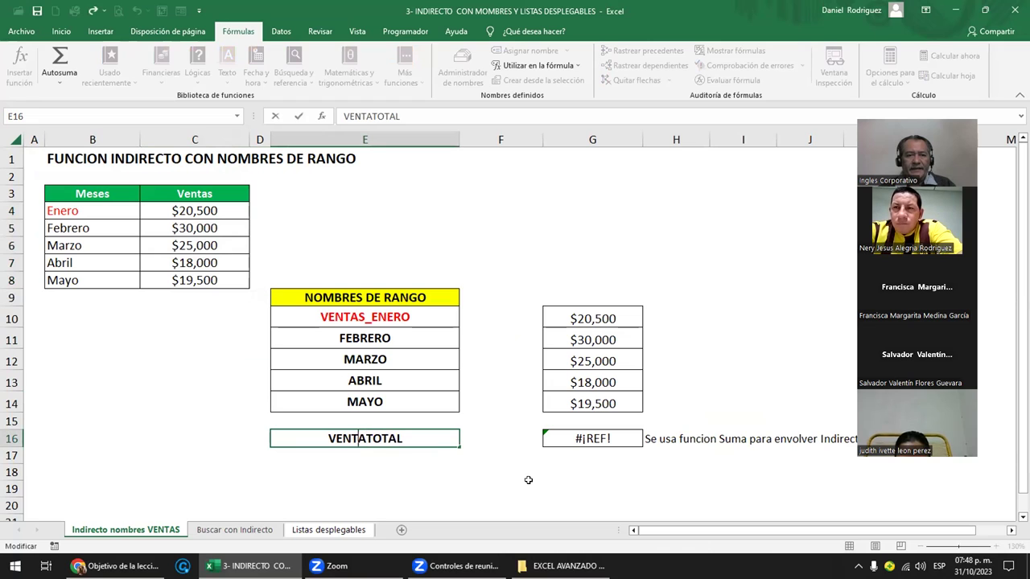
{"action": "type", "text": "VENTAS"}
{"action": "key", "text": "Delete"}
{"action": "key", "text": "Delete"}
{"action": "key", "text": "Delete"}
{"action": "key", "text": "Delete"}
{"action": "key", "text": "Delete"}
{"action": "key", "text": "Delete"}
{"action": "key", "text": "Delete"}
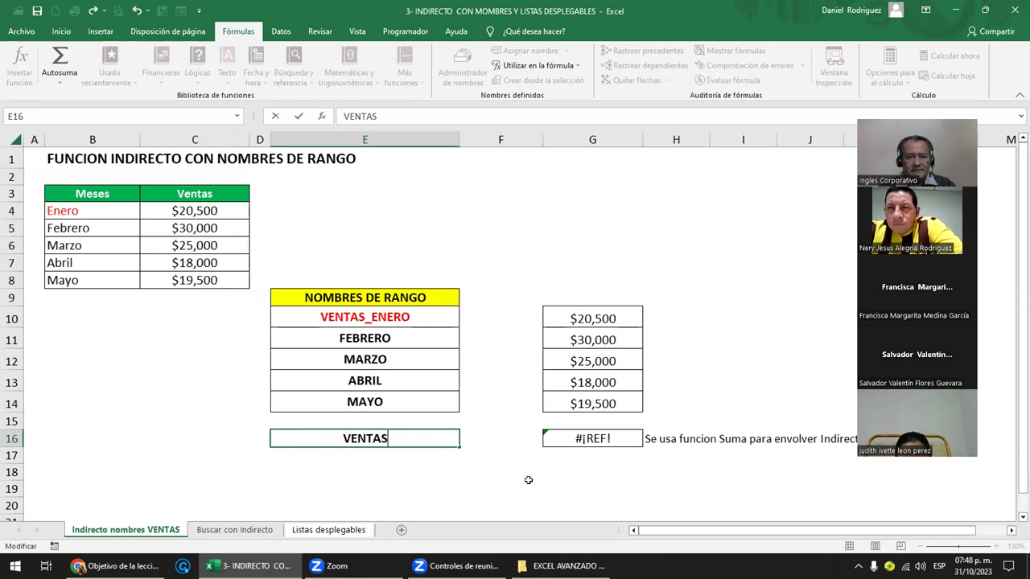
{"action": "key", "text": "Return"}
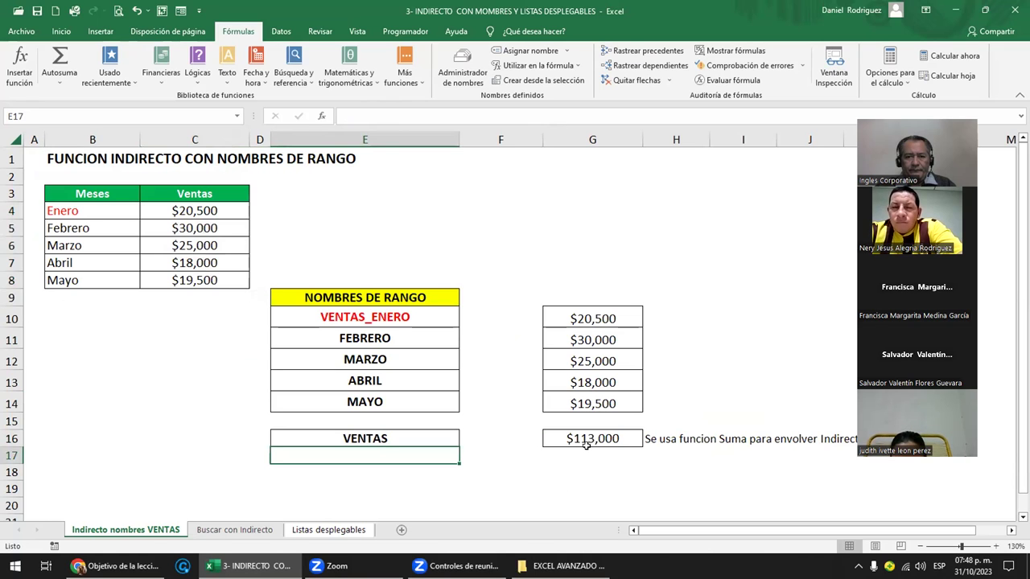
{"action": "left_click_drag", "start_coordinate": [189, 211], "coordinate": [184, 275]}
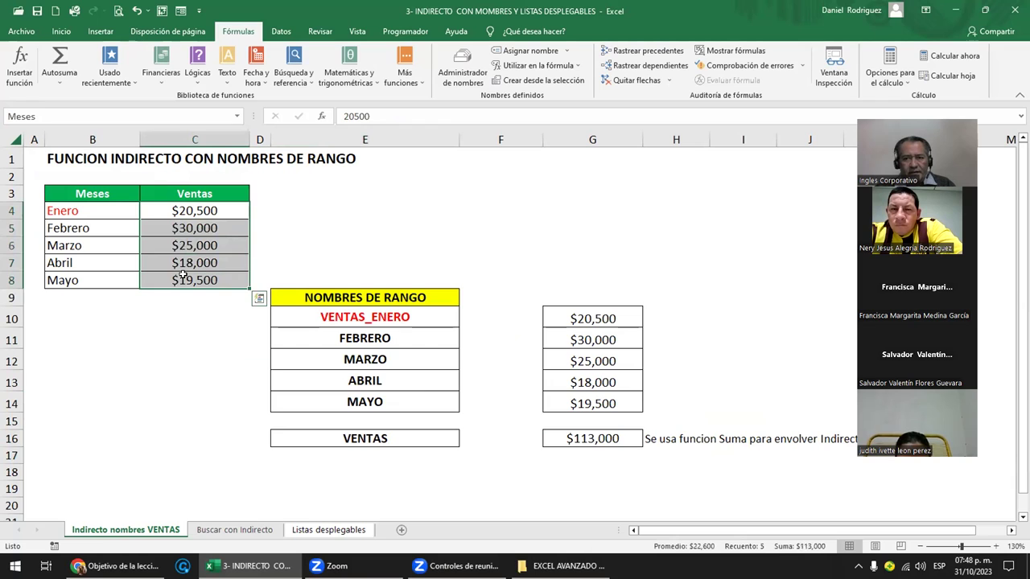
{"action": "left_click", "coordinate": [357, 438]}
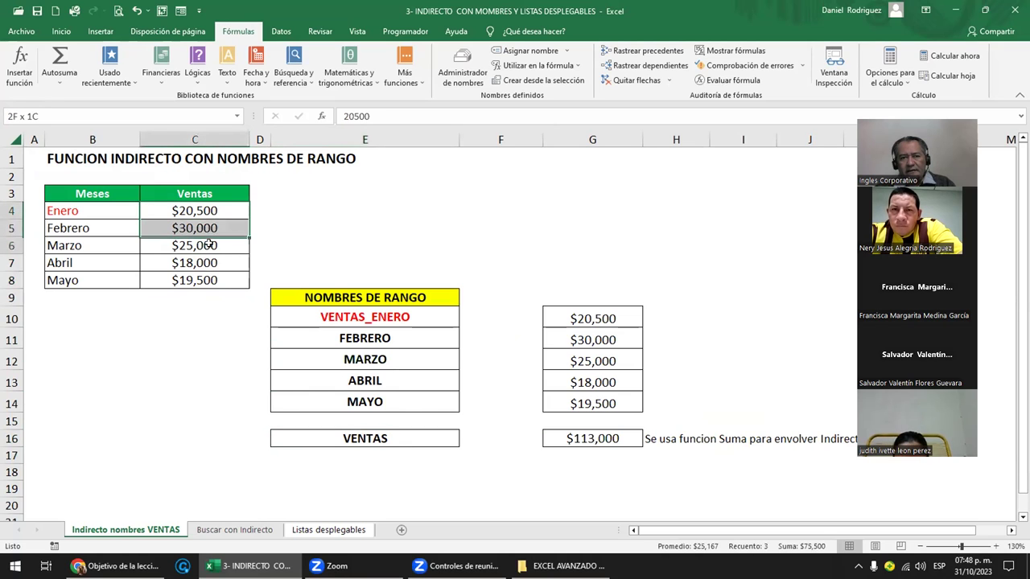
{"action": "left_click_drag", "start_coordinate": [215, 210], "coordinate": [232, 291]}
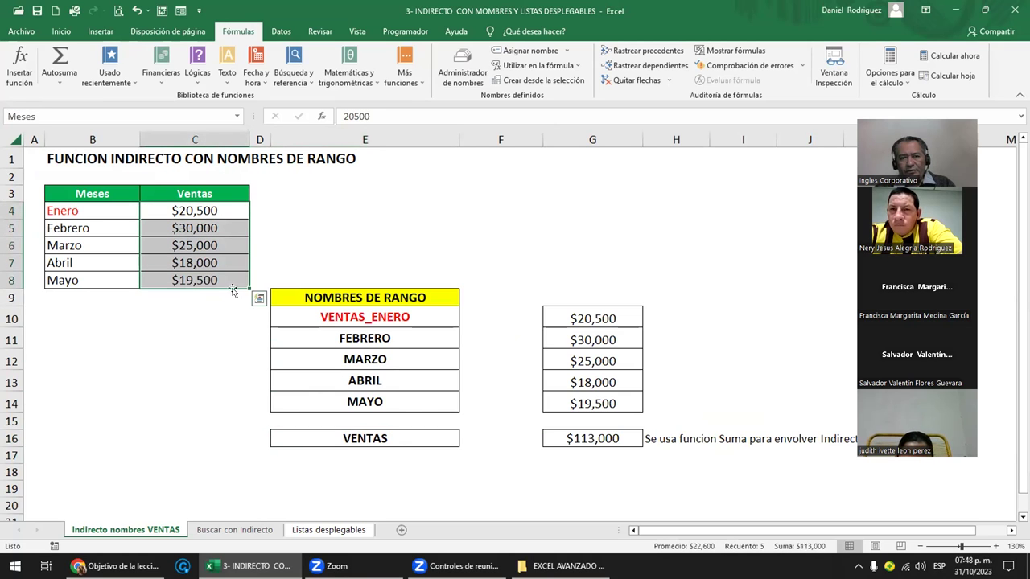
{"action": "left_click", "coordinate": [600, 433]}
- Strip SUMA( and the extra parenthesis so G16 holds =INDIRECTO(E16)
{"action": "double_click", "coordinate": [600, 435]}
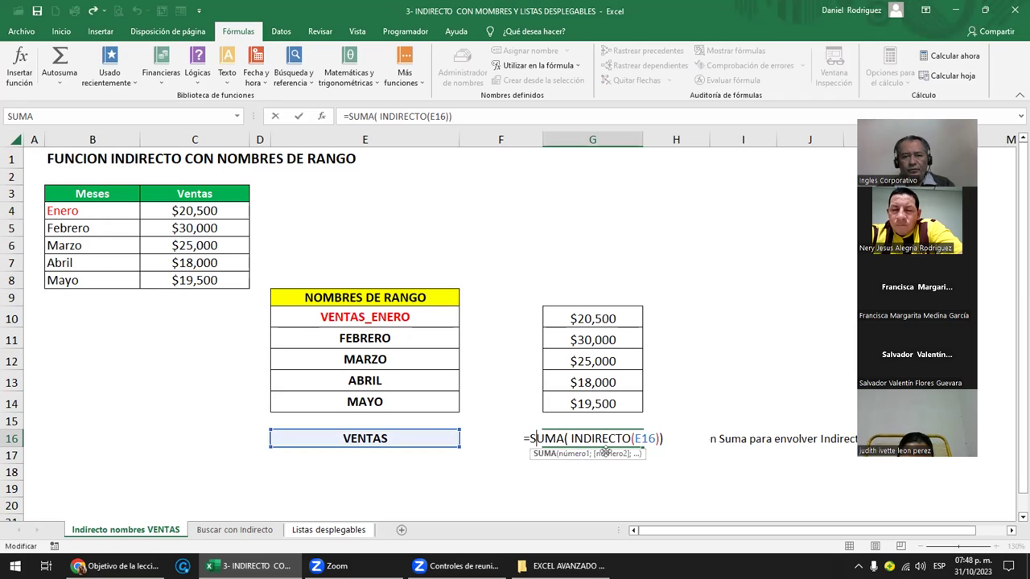
{"action": "left_click", "coordinate": [531, 438]}
{"action": "key", "text": "Delete"}
{"action": "key", "text": "Delete"}
{"action": "key", "text": "Delete"}
{"action": "key", "text": "Delete"}
{"action": "key", "text": "Delete"}
{"action": "key", "text": "Delete"}
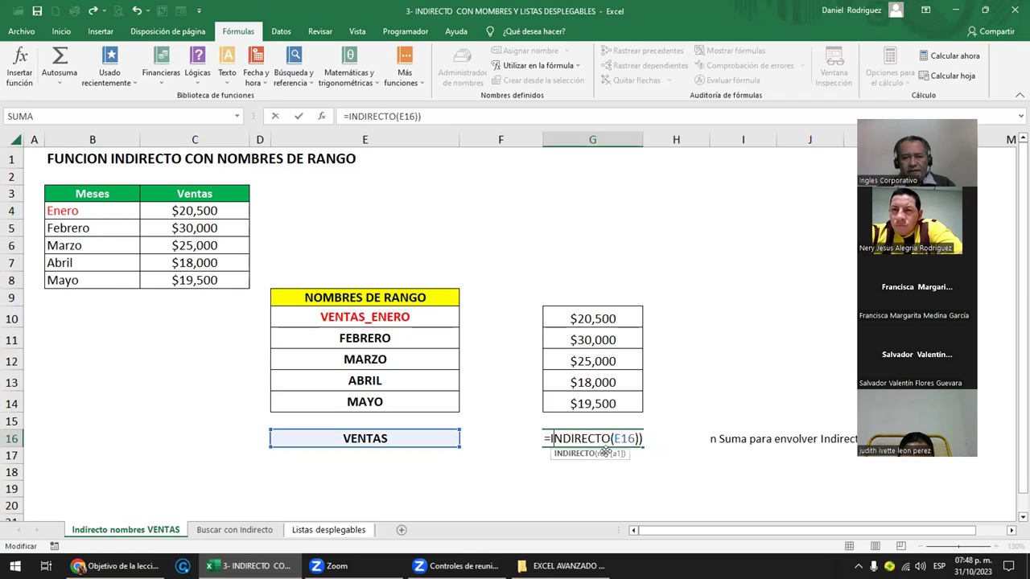
{"action": "key", "text": "End"}
{"action": "key", "text": "BackSpace"}
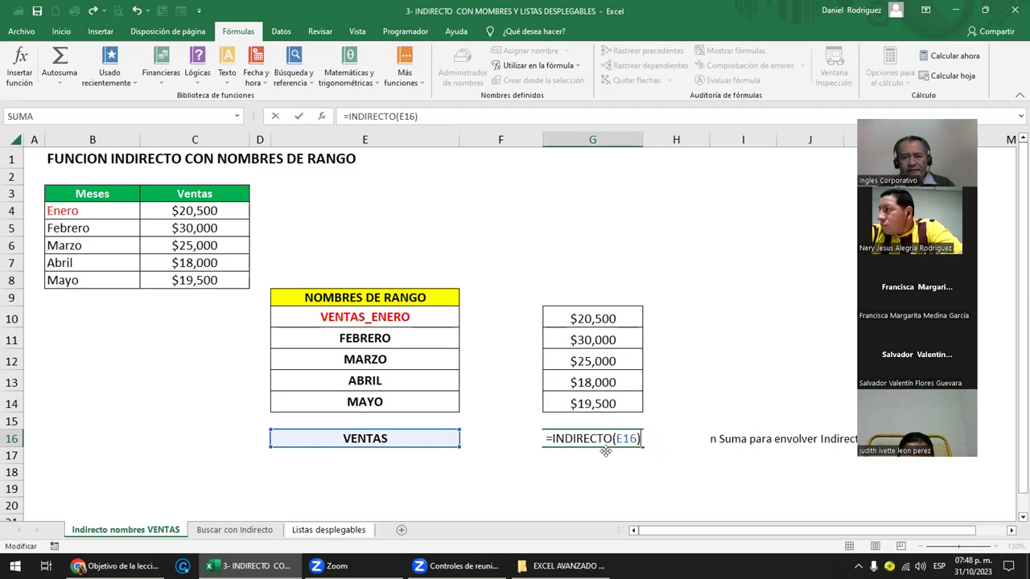
{"action": "key", "text": "Return"}
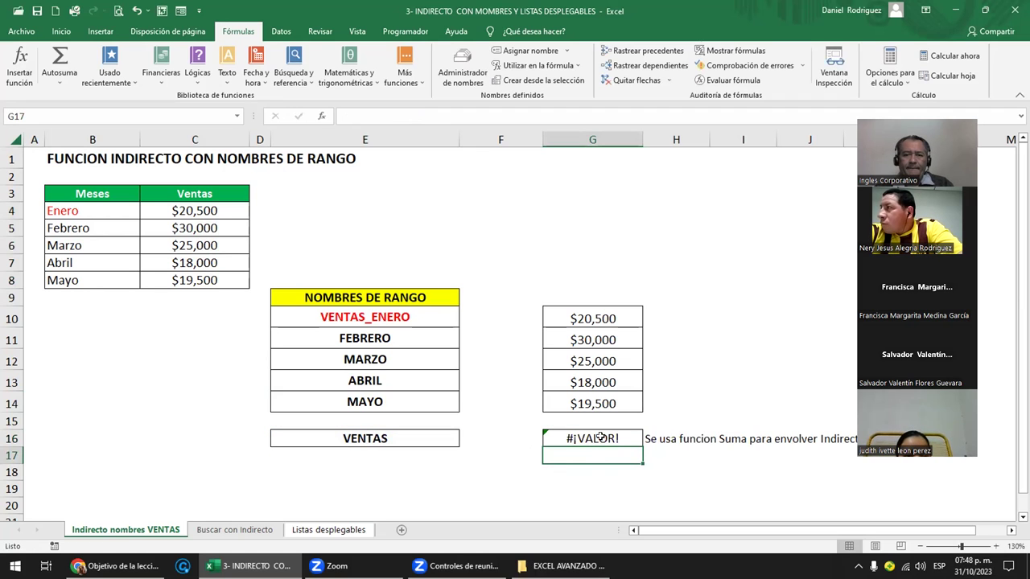
{"action": "left_click", "coordinate": [594, 434]}
- Inspect the sales cells C4:C8 and their names, such as VENTAS_ENERO on C4
{"action": "left_click", "coordinate": [201, 207]}
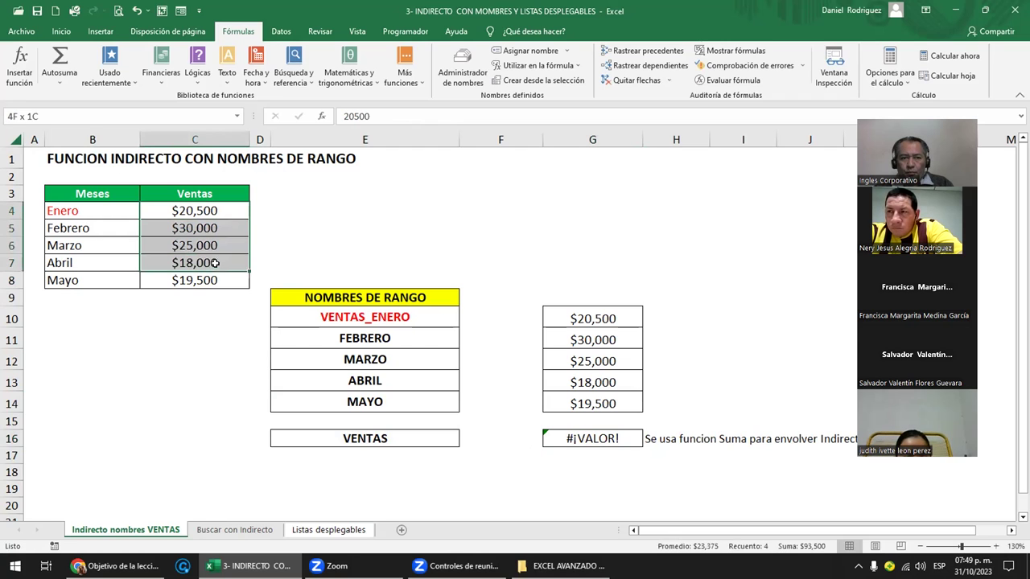
{"action": "left_click_drag", "start_coordinate": [201, 207], "coordinate": [216, 273]}
{"action": "left_click", "coordinate": [76, 210]}
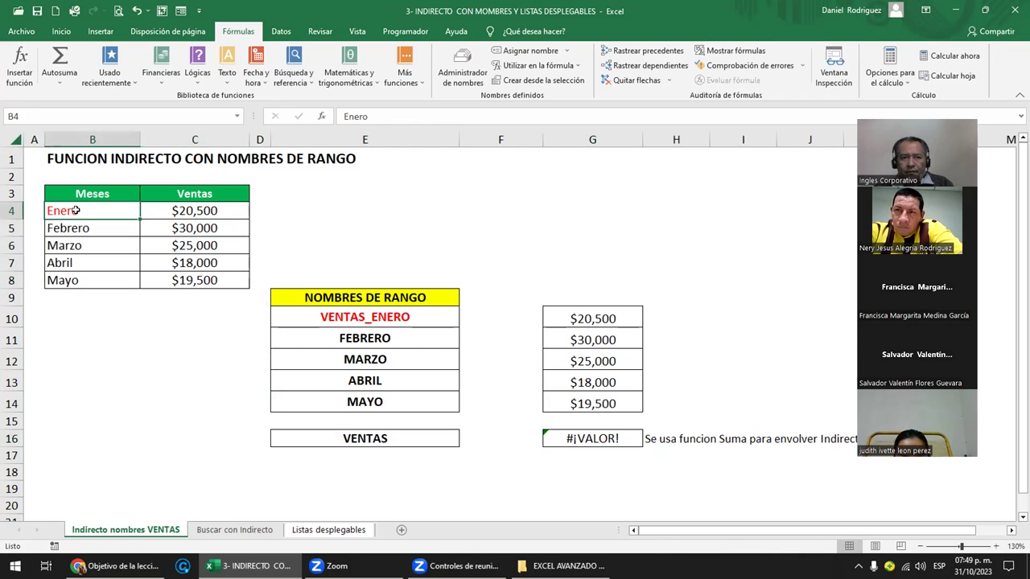
{"action": "left_click", "coordinate": [192, 211]}
{"action": "left_click", "coordinate": [99, 225]}
{"action": "left_click", "coordinate": [201, 225]}
{"action": "left_click", "coordinate": [210, 193]}
{"action": "left_click_drag", "start_coordinate": [210, 211], "coordinate": [212, 274]}
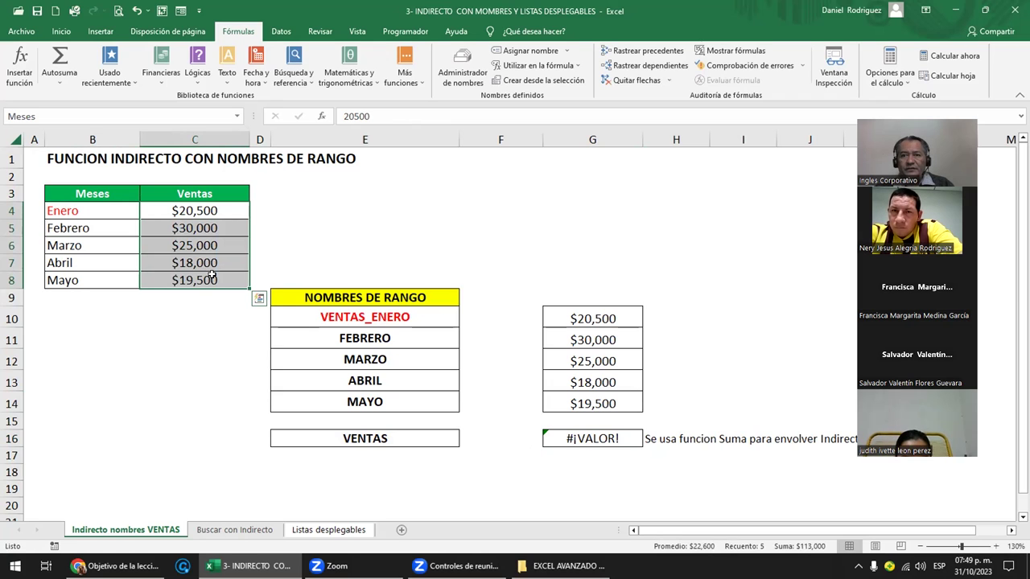
- Re-enter G16 as =SUMA(INDIRECTO(E16)), accepting Excel's correction, to total $113,000
{"action": "double_click", "coordinate": [583, 438]}
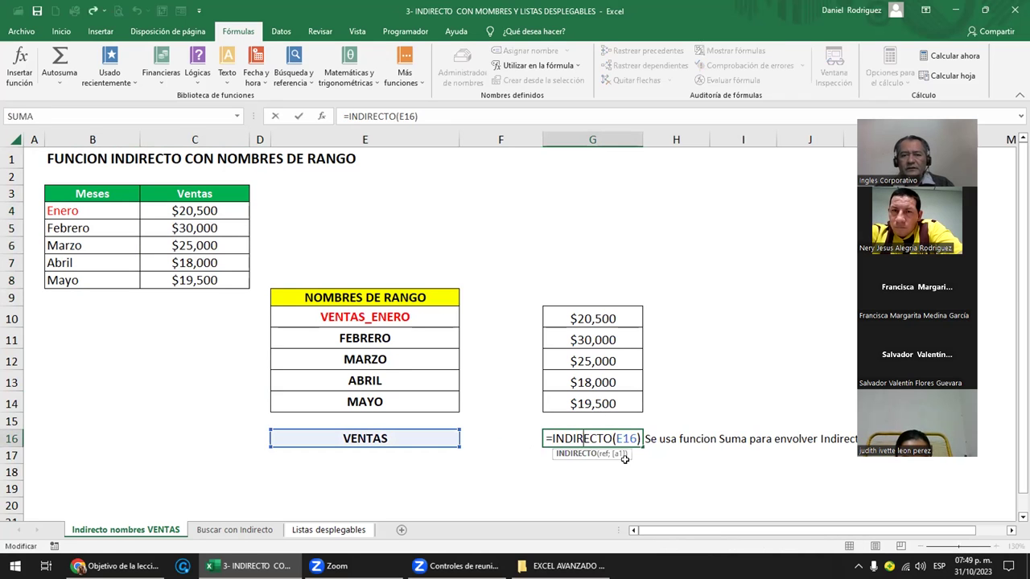
{"action": "key", "text": "BackSpace"}
{"action": "key", "text": "BackSpace"}
{"action": "key", "text": "Delete"}
{"action": "key", "text": "Delete"}
{"action": "key", "text": "Delete"}
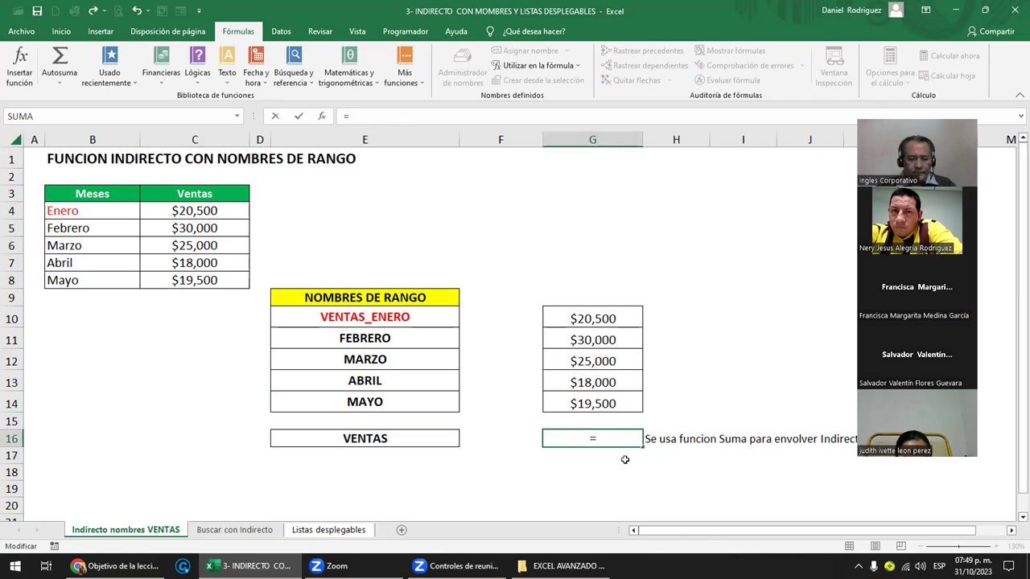
{"action": "type", "text": "SUMA"}
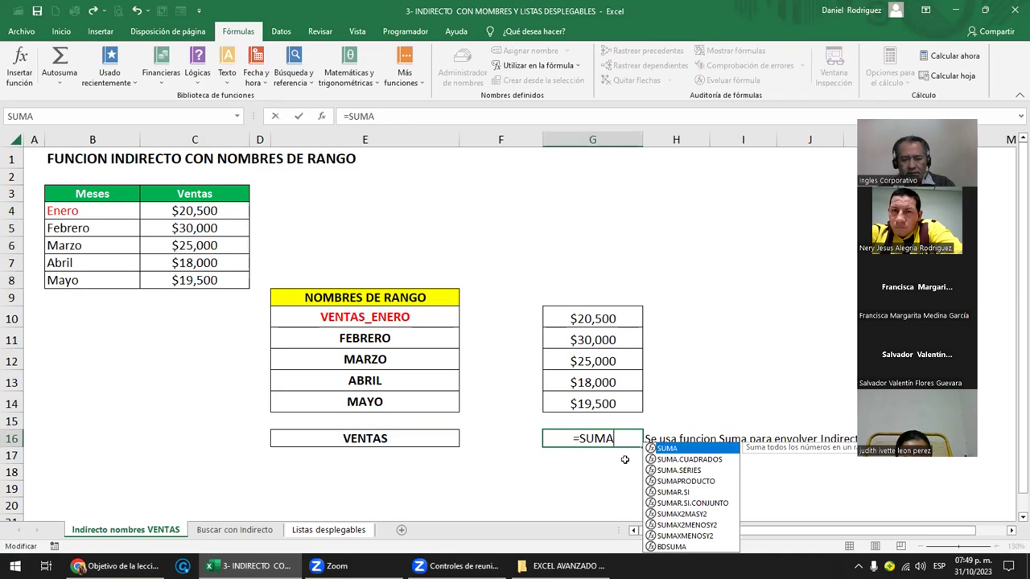
{"action": "type", "text": "("}
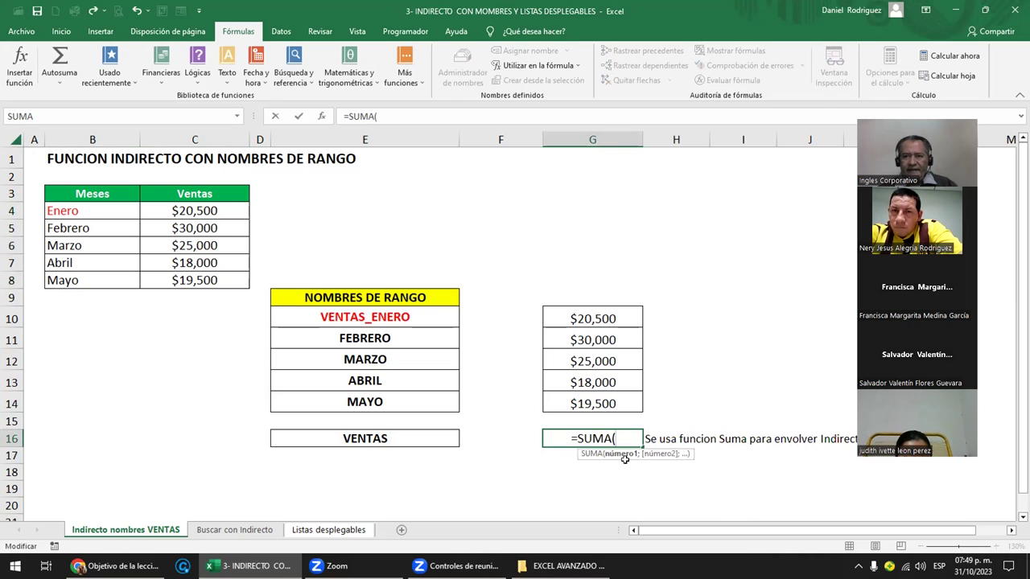
{"action": "type", "text": "INDI"}
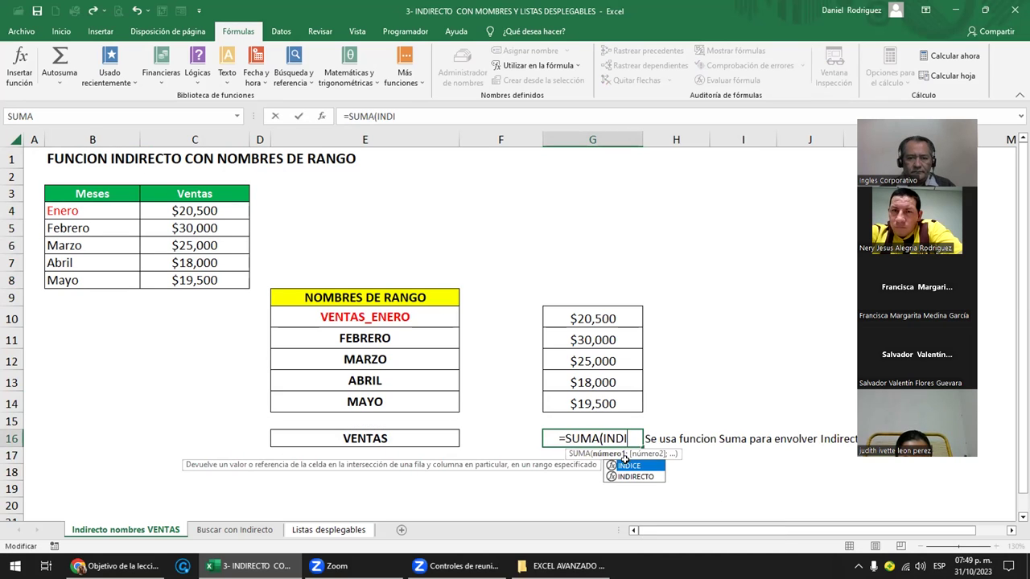
{"action": "type", "text": "R"}
{"action": "key", "text": "Tab"}
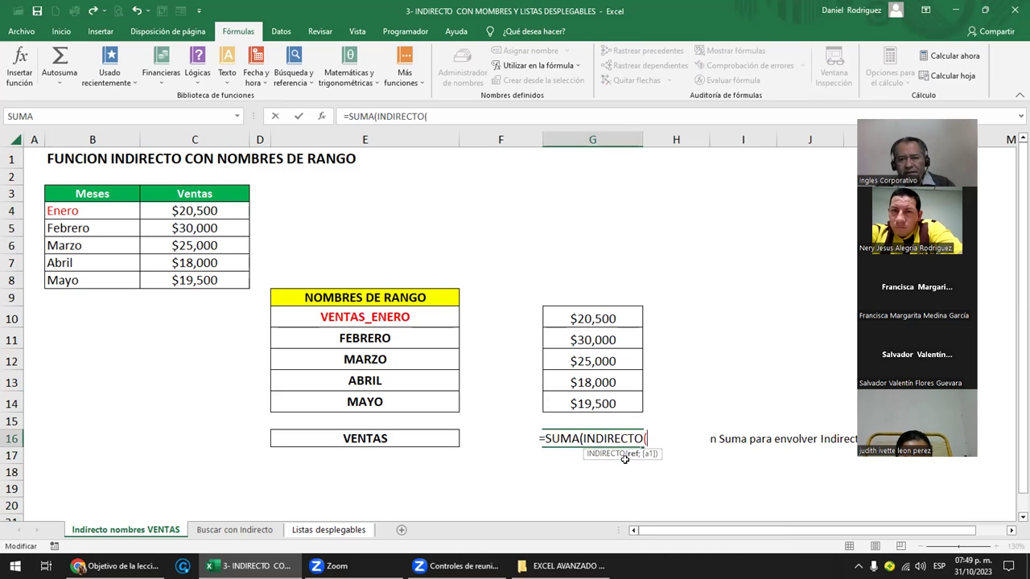
{"action": "left_click", "coordinate": [387, 438]}
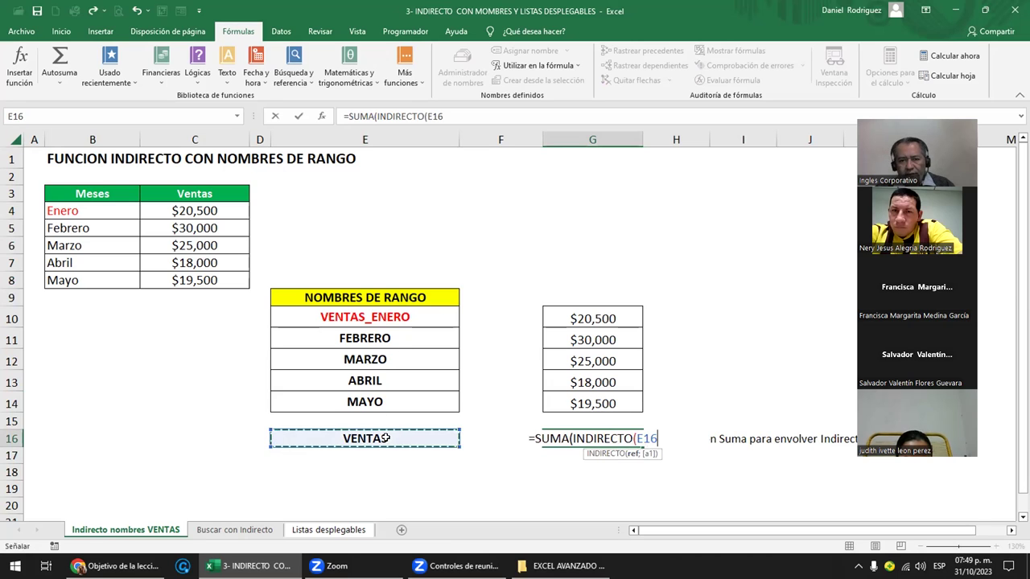
{"action": "type", "text": ")"}
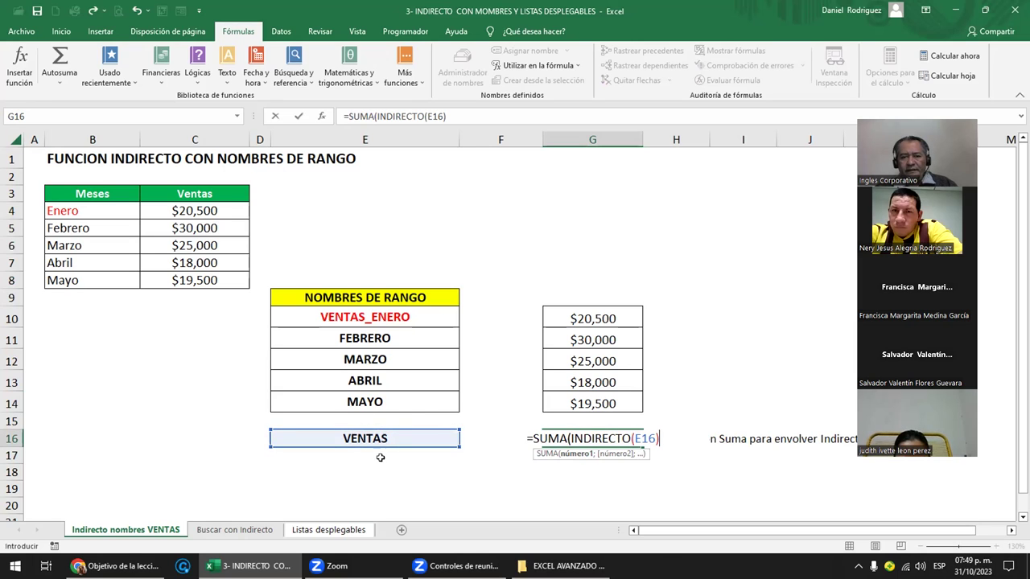
{"action": "key", "text": "Return"}
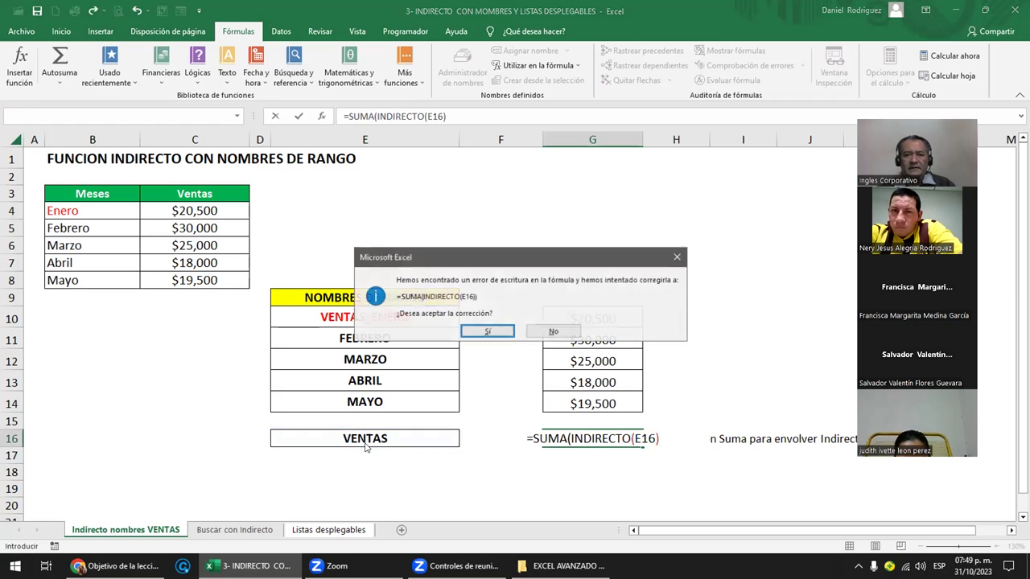
{"action": "key", "text": "Return"}
{"action": "key", "text": "Up"}
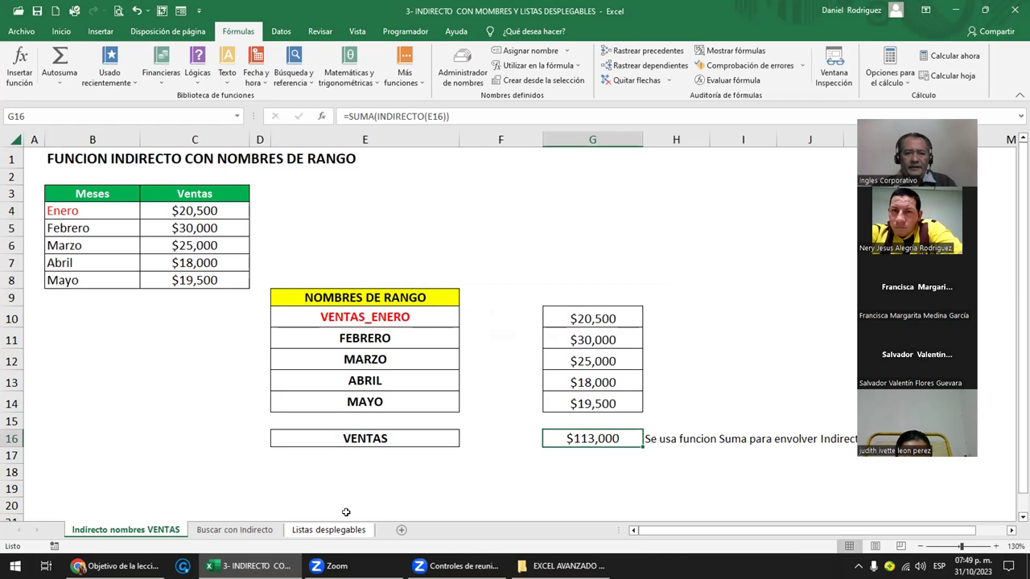
{"action": "left_click_drag", "start_coordinate": [209, 209], "coordinate": [218, 277]}
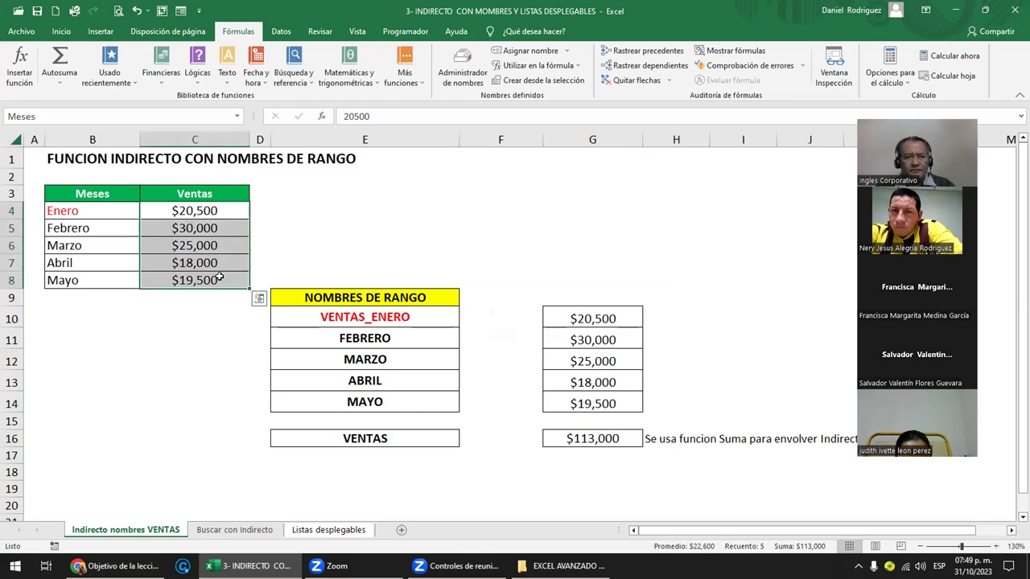
{"action": "double_click", "coordinate": [591, 438]}
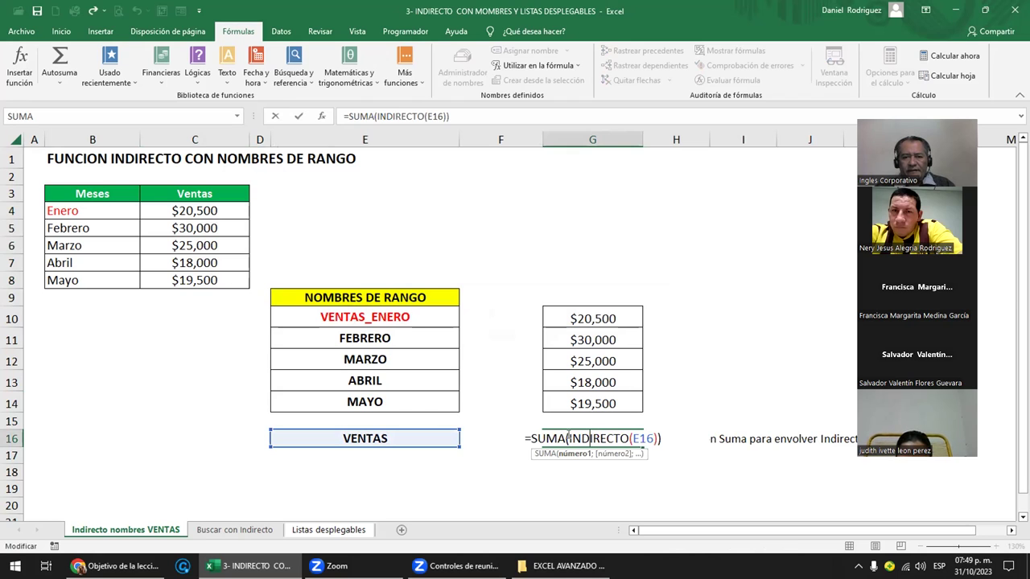
{"action": "left_click", "coordinate": [569, 439]}
{"action": "key", "text": "BackSpace"}
{"action": "type", "text": "("}
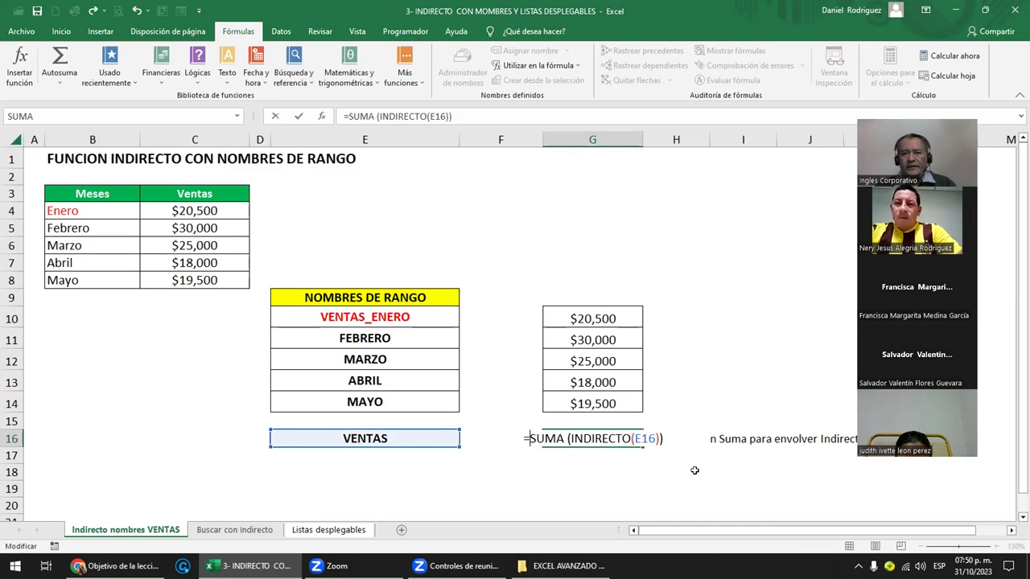
{"action": "key", "text": "ctrl+Return"}
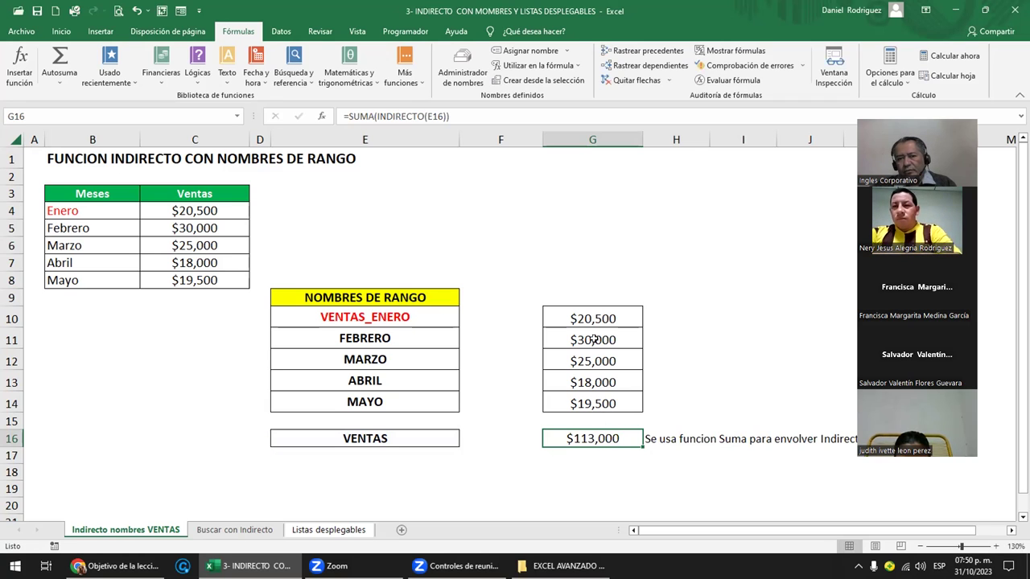
{"action": "left_click_drag", "start_coordinate": [592, 308], "coordinate": [592, 403]}
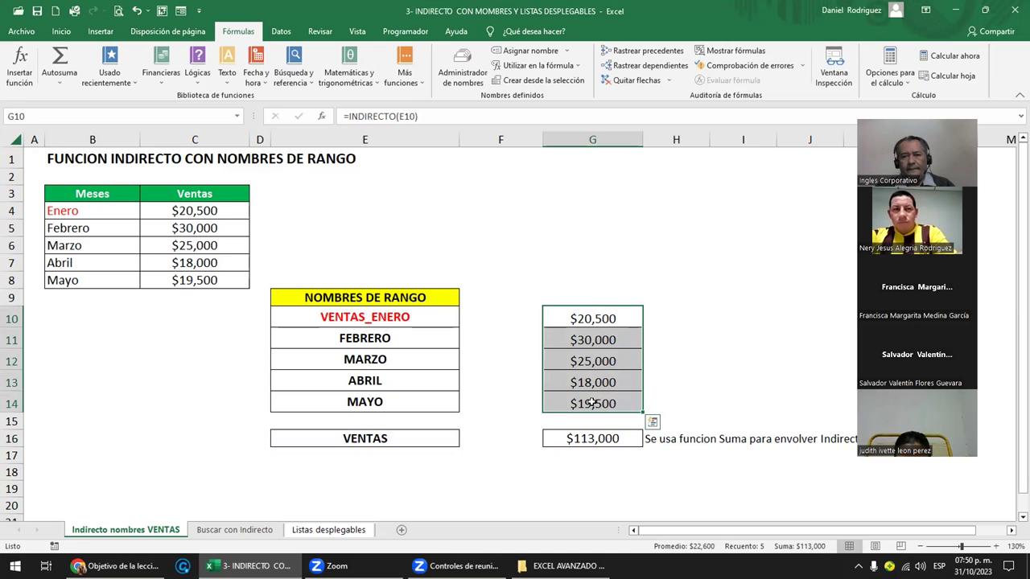
{"action": "left_click", "coordinate": [561, 441]}
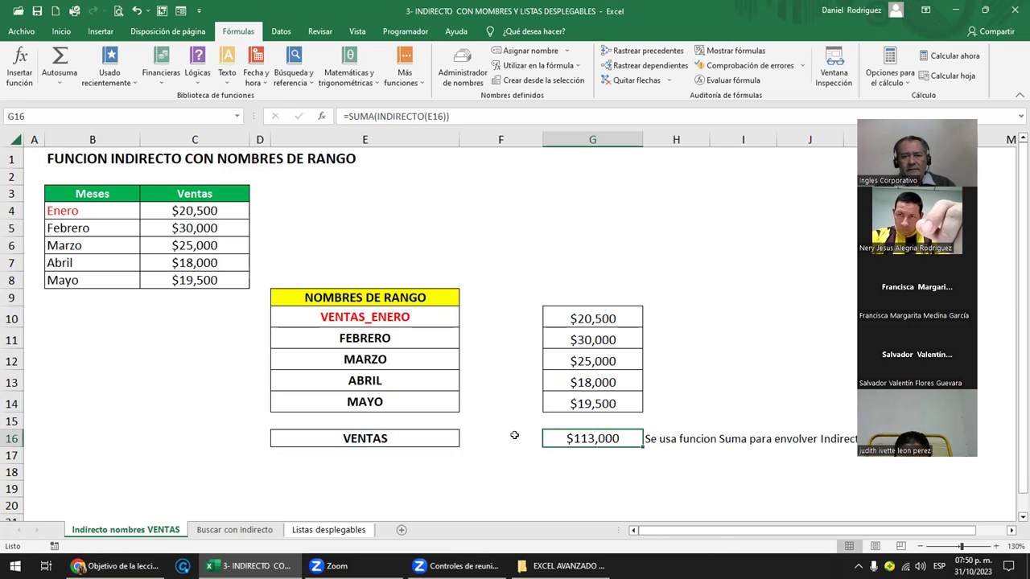
{"action": "double_click", "coordinate": [570, 434]}
{"action": "key", "text": "Escape"}
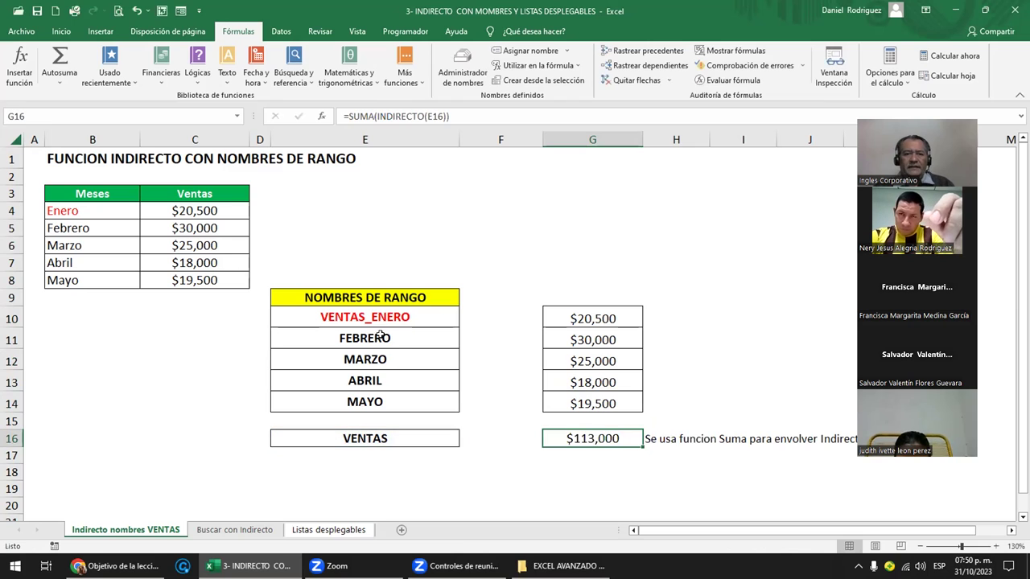
{"action": "left_click", "coordinate": [360, 318]}
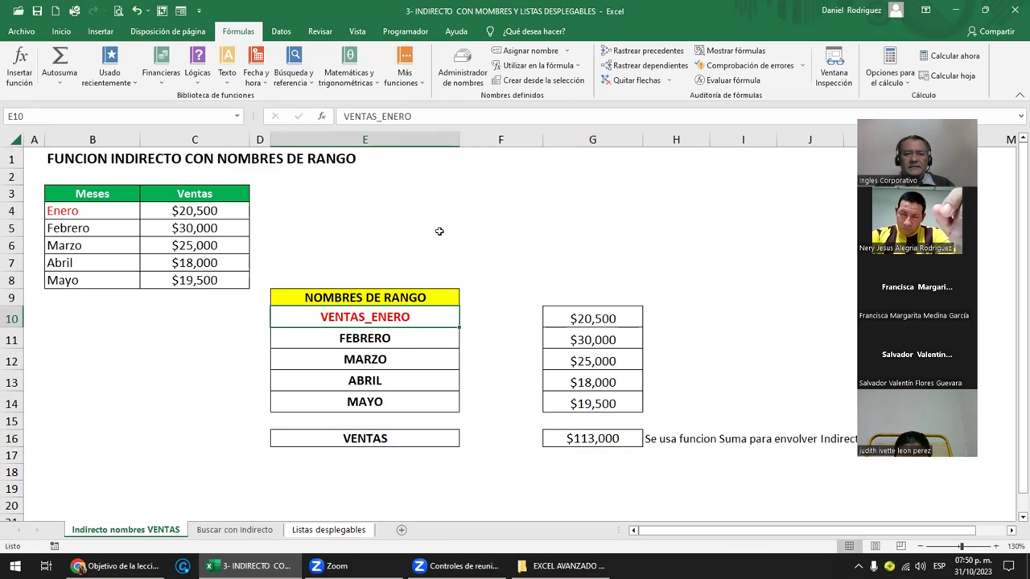
{"action": "double_click", "coordinate": [610, 317]}
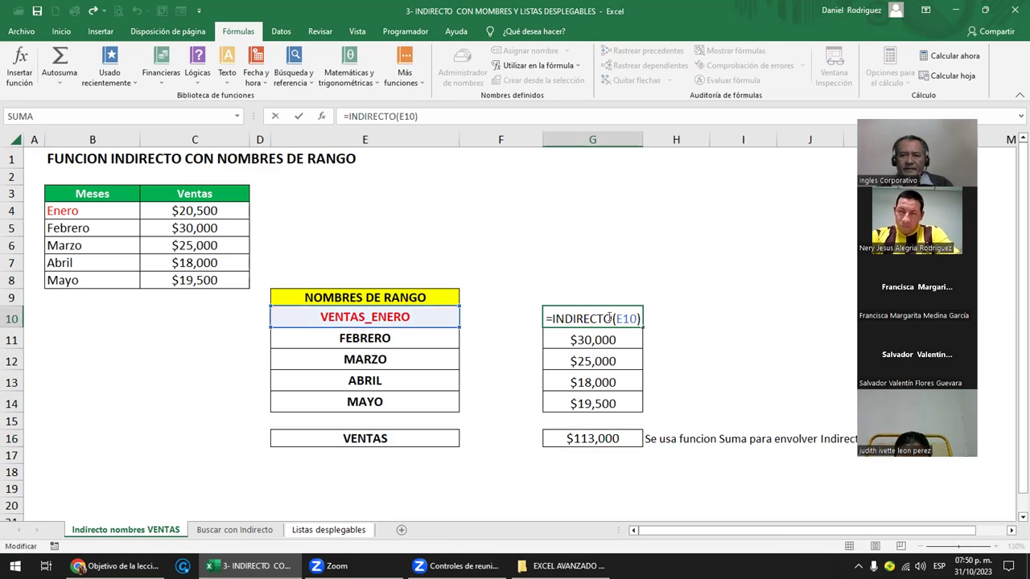
{"action": "key", "text": "Escape"}
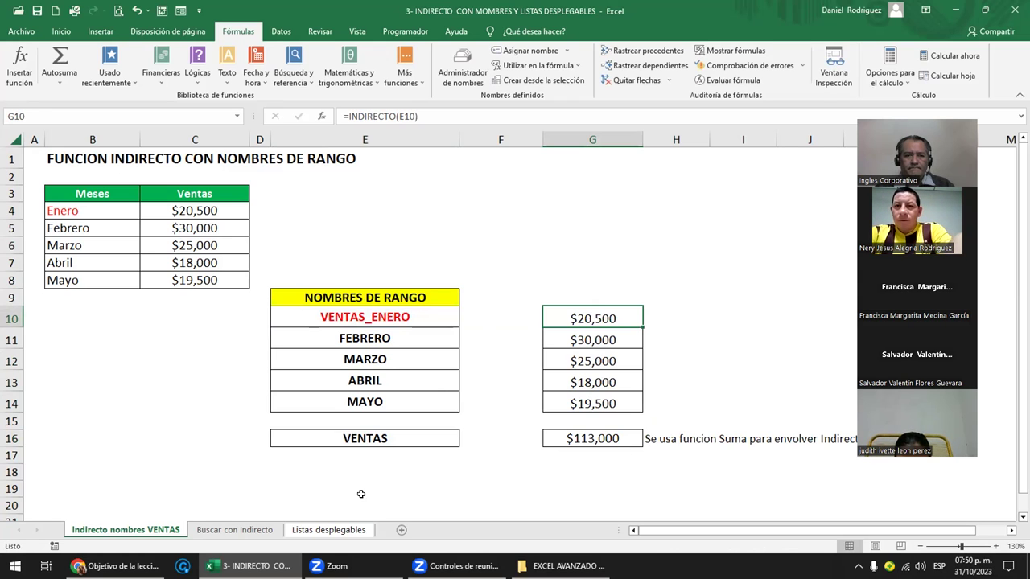
- On the Buscar con Indirecto sheet, review the vendor names, month headers and sales figures
{"action": "left_click", "coordinate": [251, 532]}
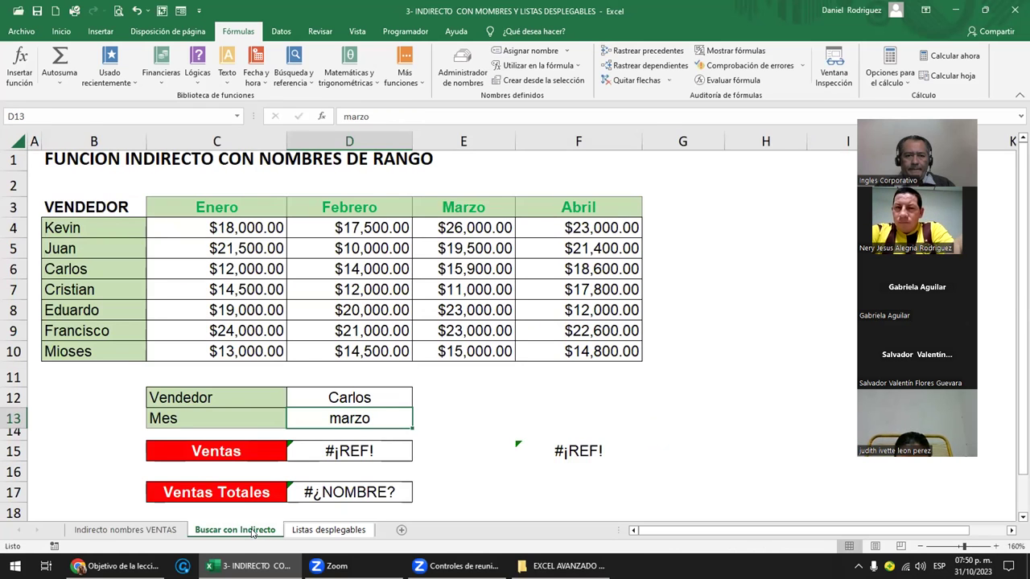
{"action": "left_click", "coordinate": [90, 207]}
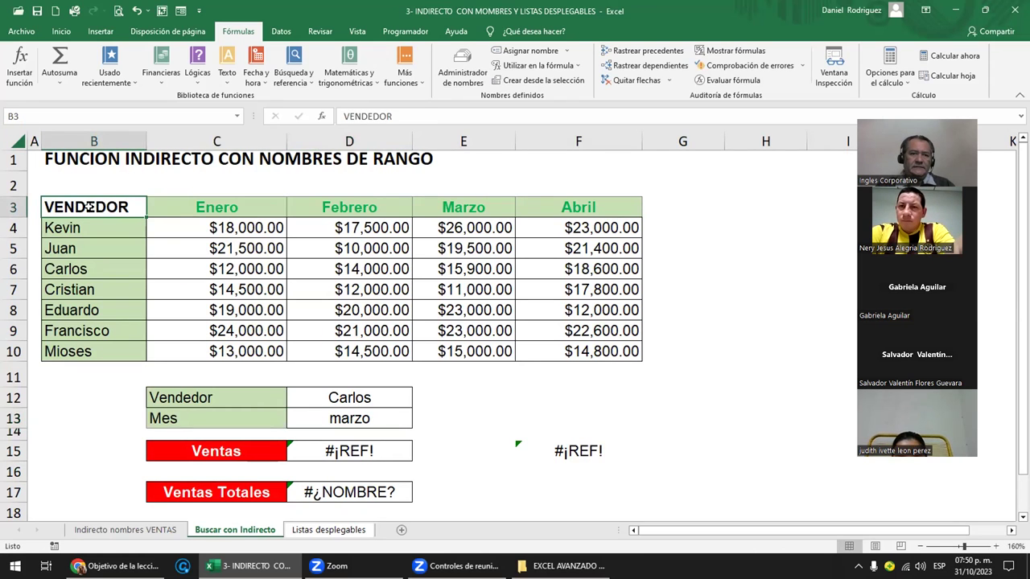
{"action": "left_click_drag", "start_coordinate": [114, 227], "coordinate": [109, 352]}
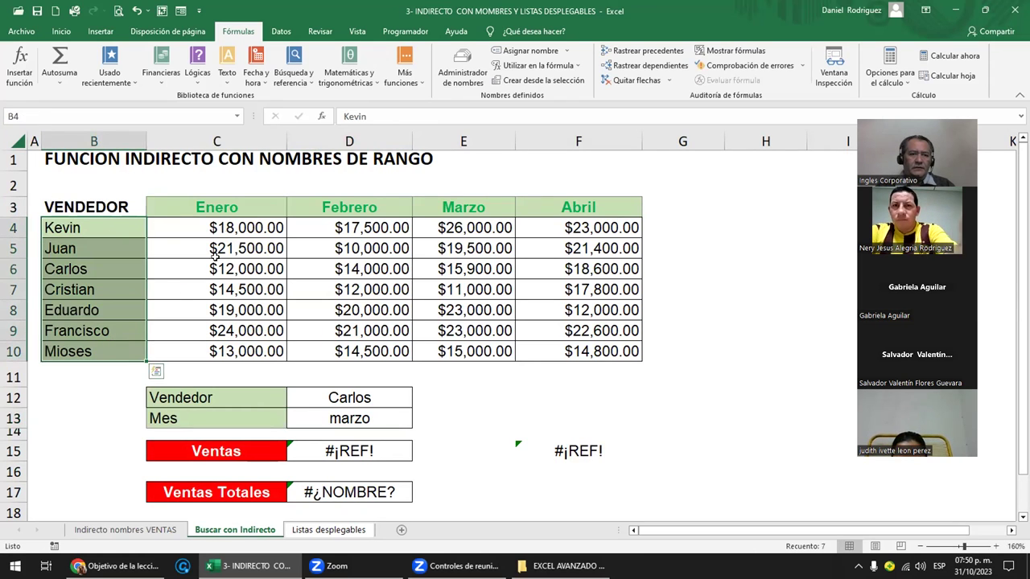
{"action": "left_click_drag", "start_coordinate": [230, 208], "coordinate": [604, 208]}
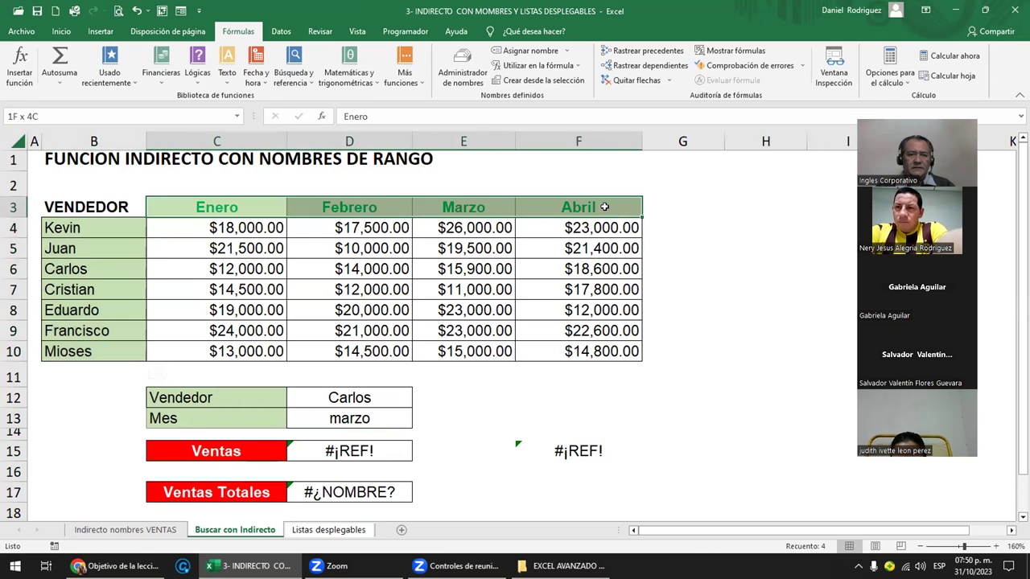
{"action": "mouse_move", "coordinate": [203, 231]}
{"action": "left_mouse_down"}
{"action": "mouse_move", "coordinate": [366, 316]}
{"action": "mouse_move", "coordinate": [592, 348]}
{"action": "left_mouse_up"}
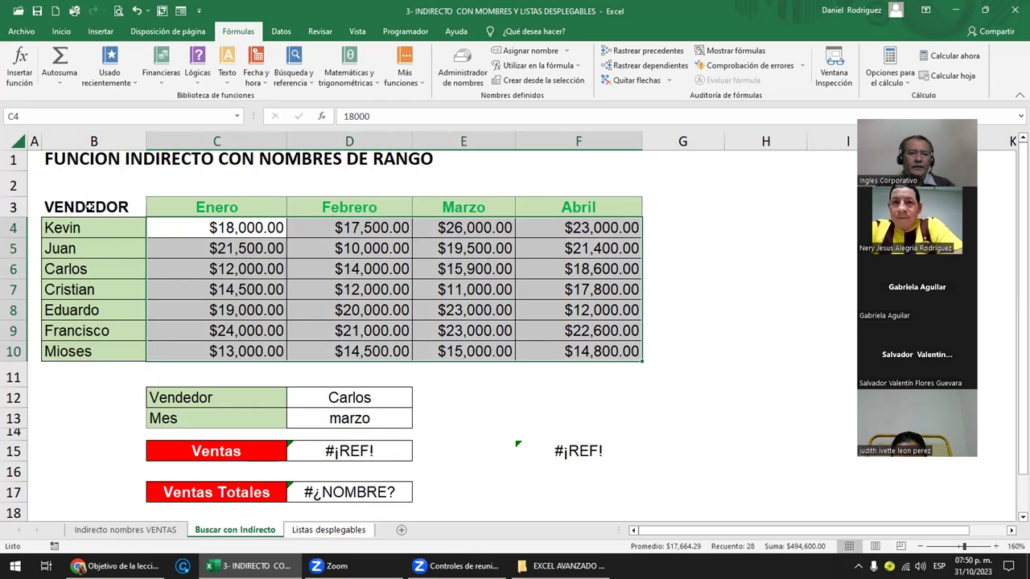
{"action": "left_click_drag", "start_coordinate": [91, 207], "coordinate": [97, 352]}
{"action": "left_click", "coordinate": [234, 206]}
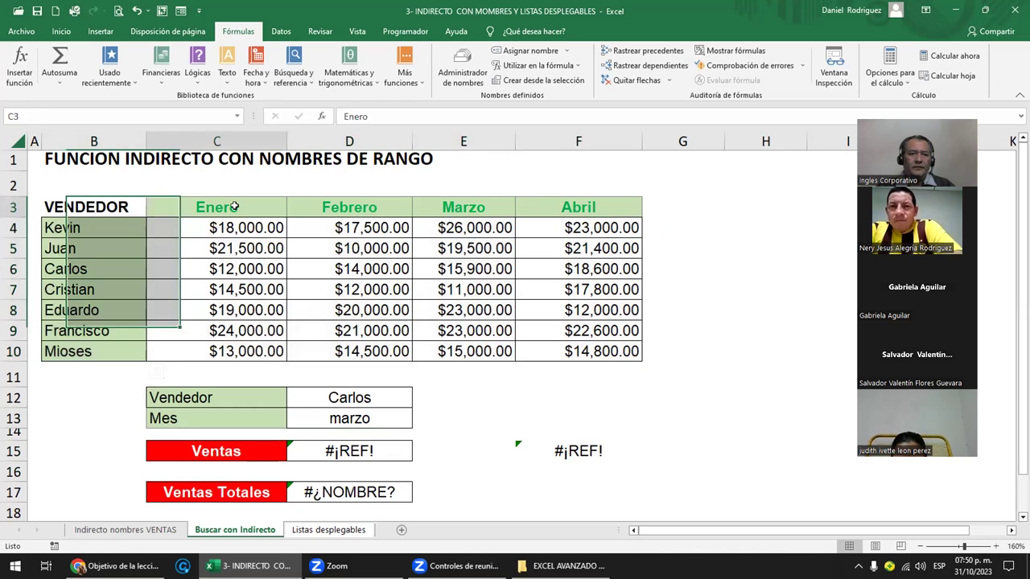
{"action": "left_click_drag", "start_coordinate": [234, 207], "coordinate": [582, 206]}
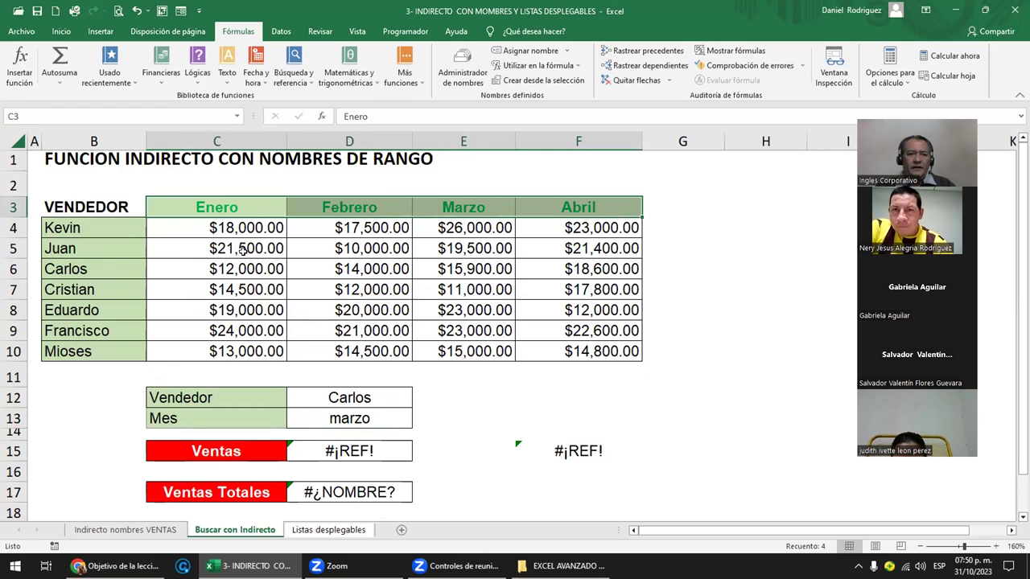
{"action": "left_click", "coordinate": [100, 206]}
{"action": "left_click_drag", "start_coordinate": [170, 227], "coordinate": [565, 354]}
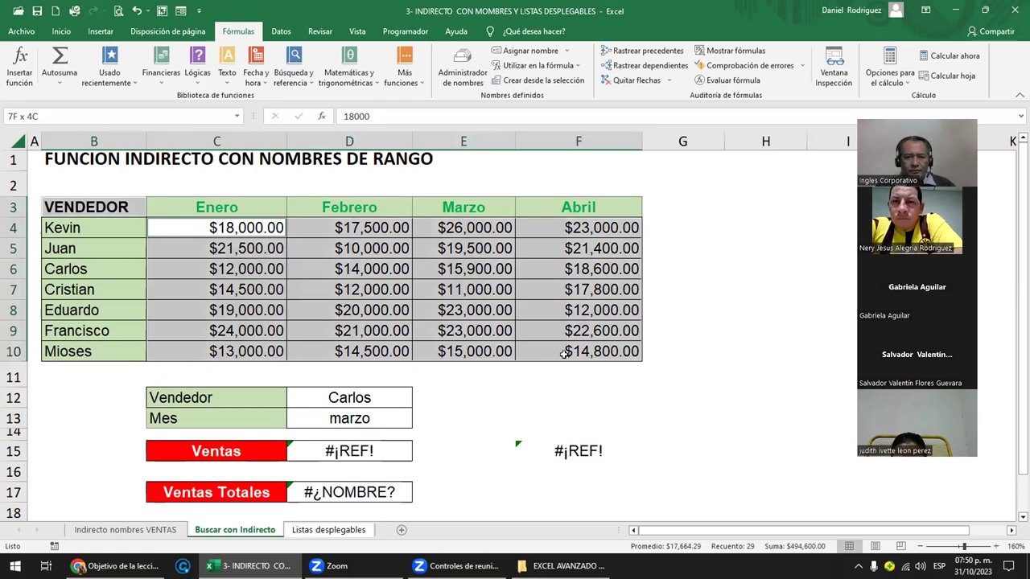
{"action": "left_click", "coordinate": [173, 222]}
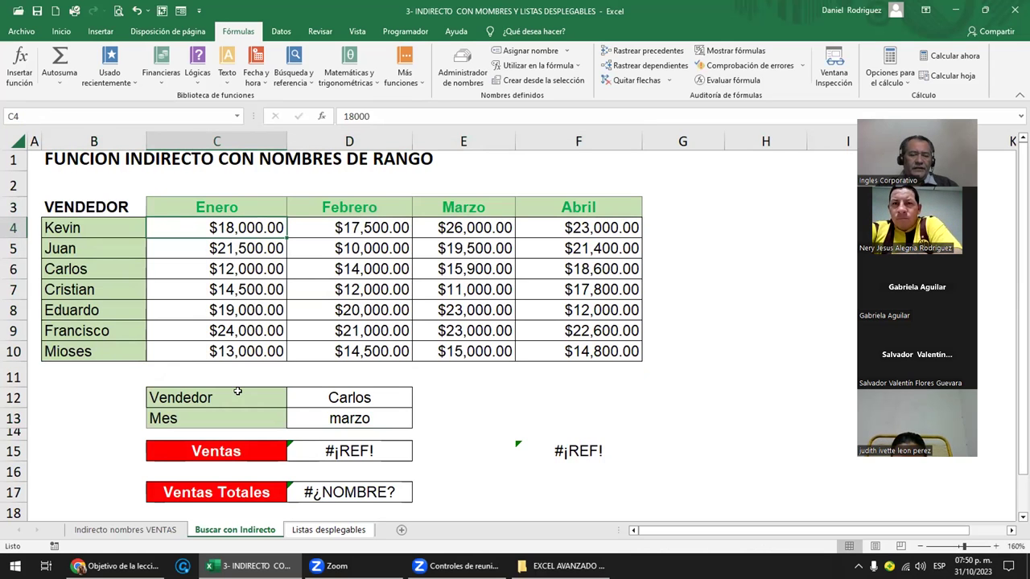
- Check the vendor in D12 and marzo in D13, then select the whole table B3:F10
{"action": "left_click", "coordinate": [346, 397]}
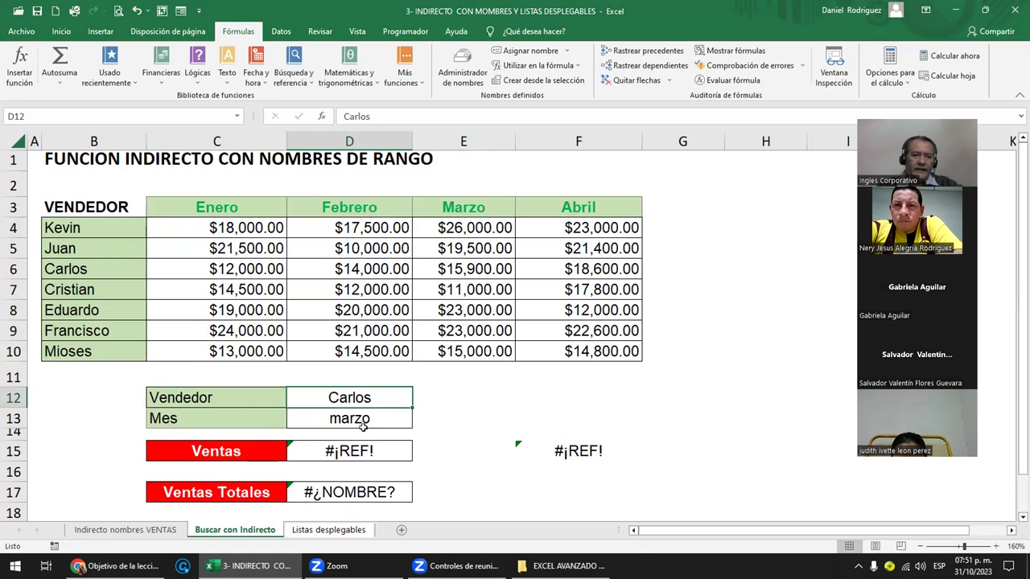
{"action": "left_click", "coordinate": [366, 418]}
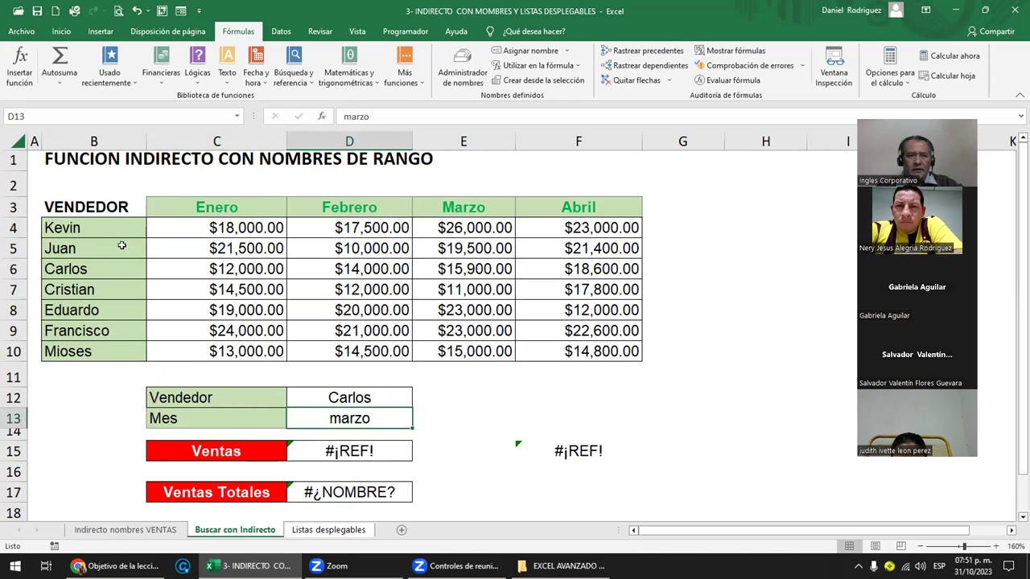
{"action": "left_click_drag", "start_coordinate": [76, 226], "coordinate": [89, 351]}
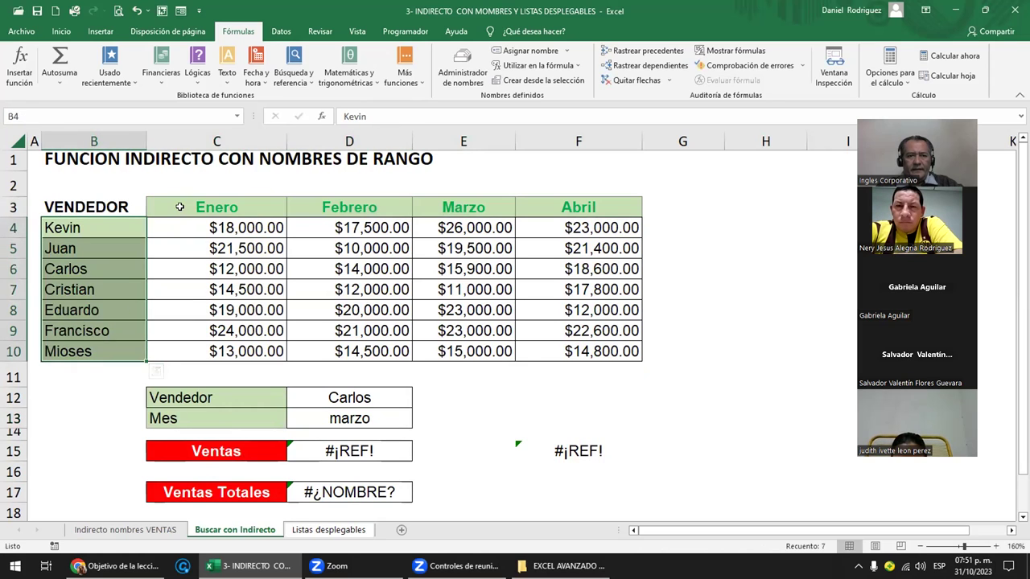
{"action": "left_click_drag", "start_coordinate": [179, 207], "coordinate": [553, 208]}
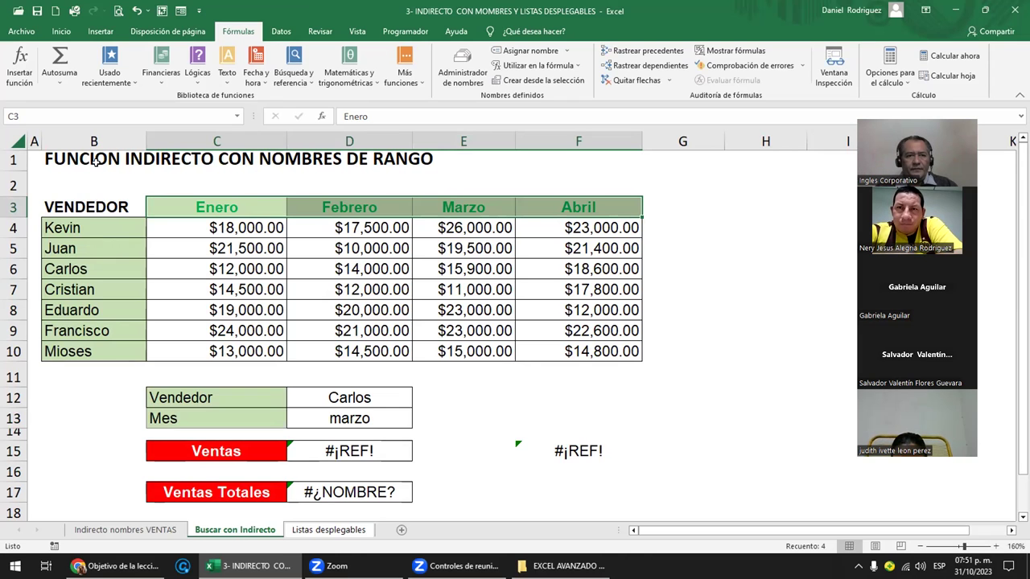
{"action": "left_click", "coordinate": [76, 204]}
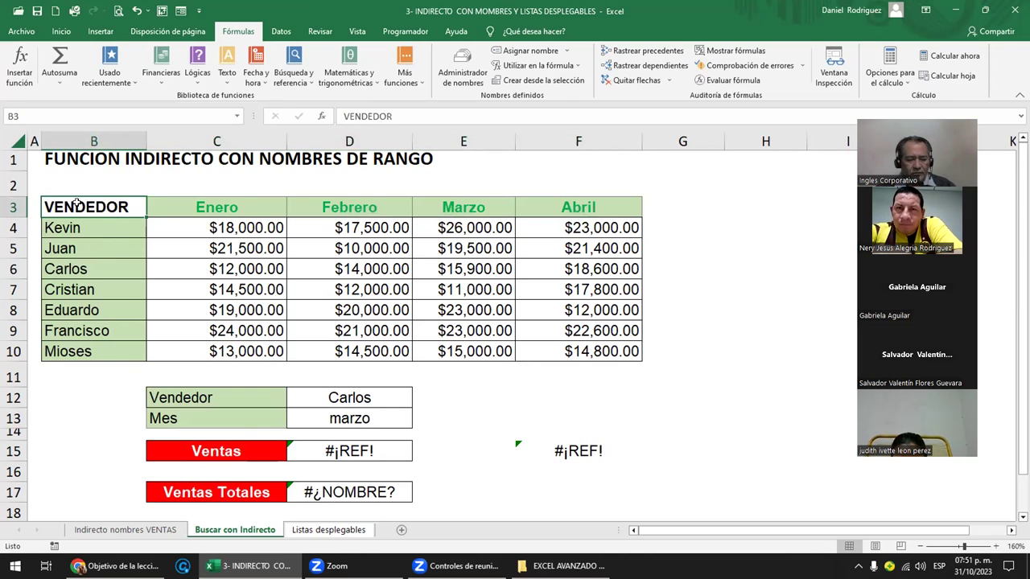
{"action": "key", "text": "ctrl+a"}
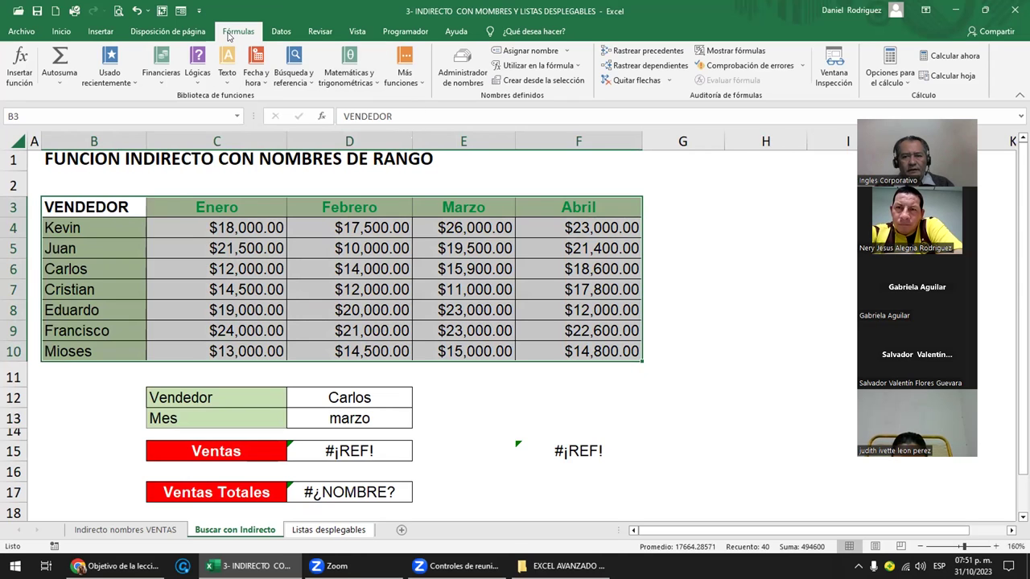
- Create range names from the vendor table's top row and left column, so Ventas shows $15,900.00
{"action": "left_click", "coordinate": [558, 81]}
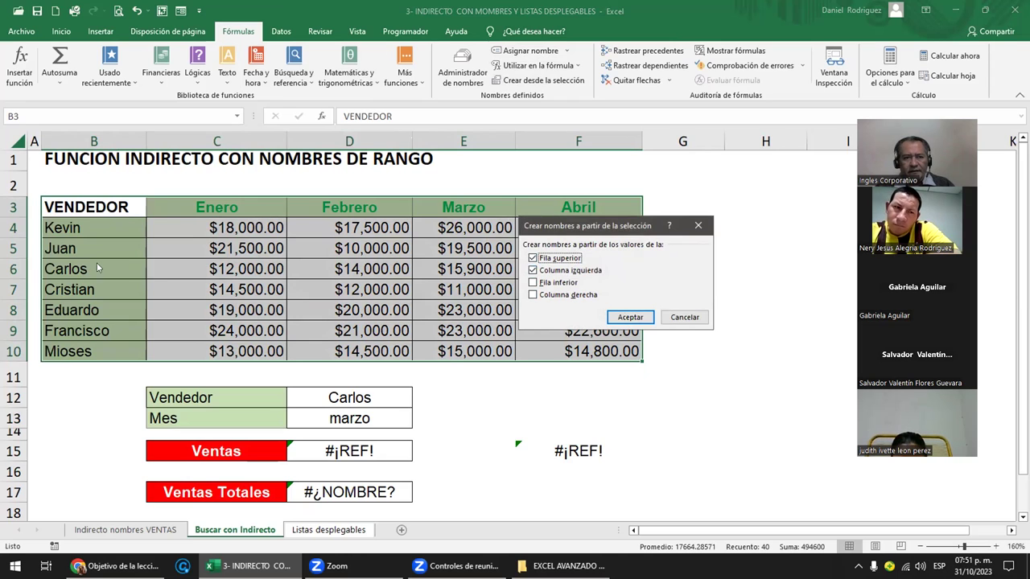
{"action": "left_click", "coordinate": [629, 317]}
{"action": "left_click", "coordinate": [689, 270]}
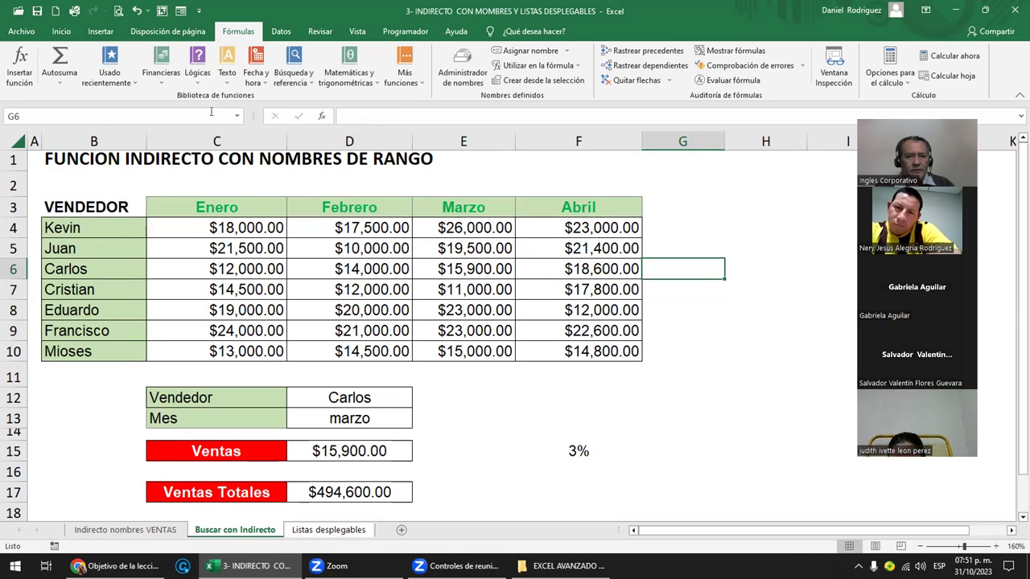
{"action": "left_click", "coordinate": [237, 115]}
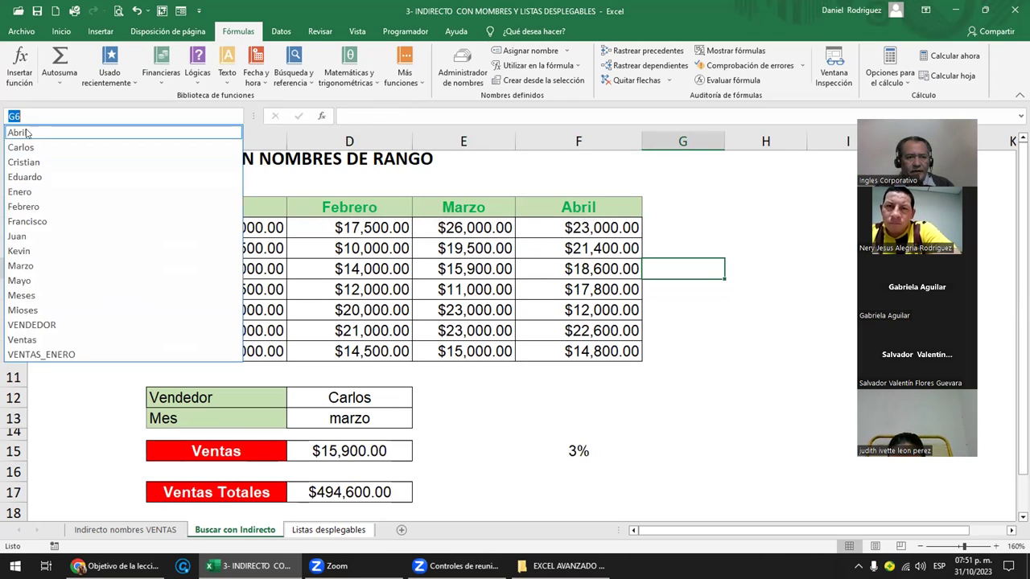
{"action": "left_click", "coordinate": [33, 176]}
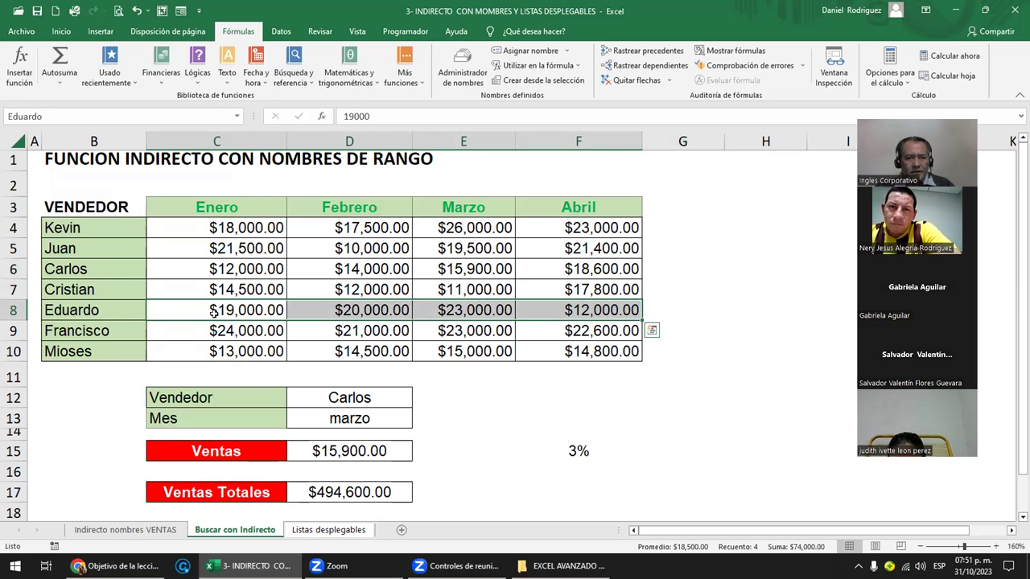
{"action": "left_click_drag", "start_coordinate": [206, 311], "coordinate": [584, 308]}
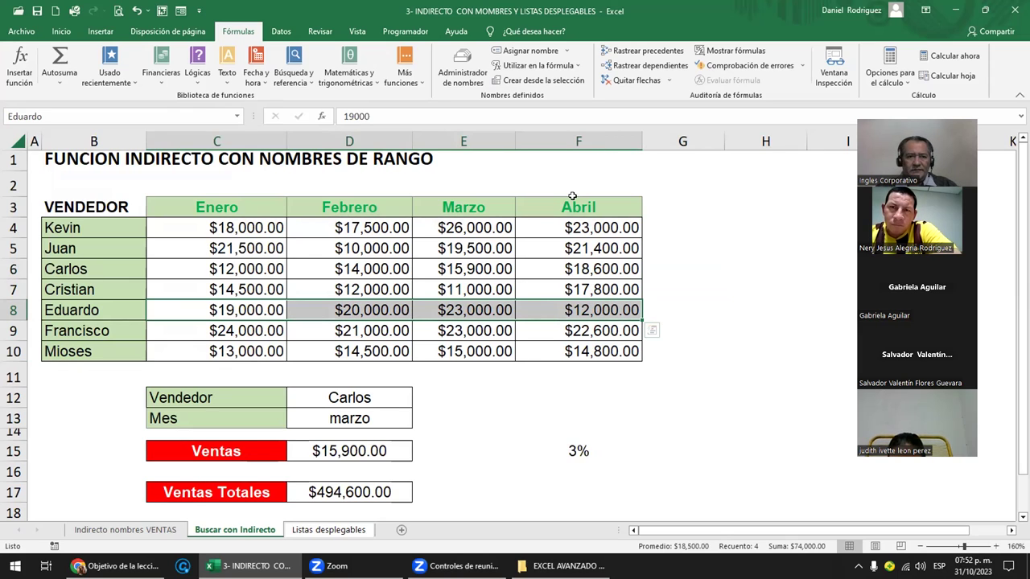
{"action": "left_click", "coordinate": [179, 215]}
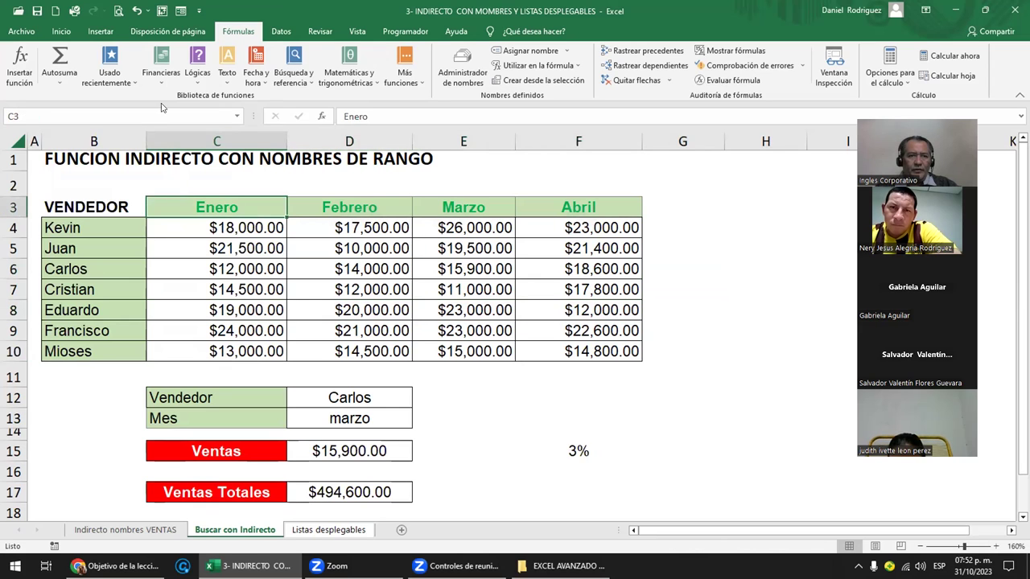
{"action": "left_click", "coordinate": [234, 118]}
{"action": "left_click", "coordinate": [235, 116]}
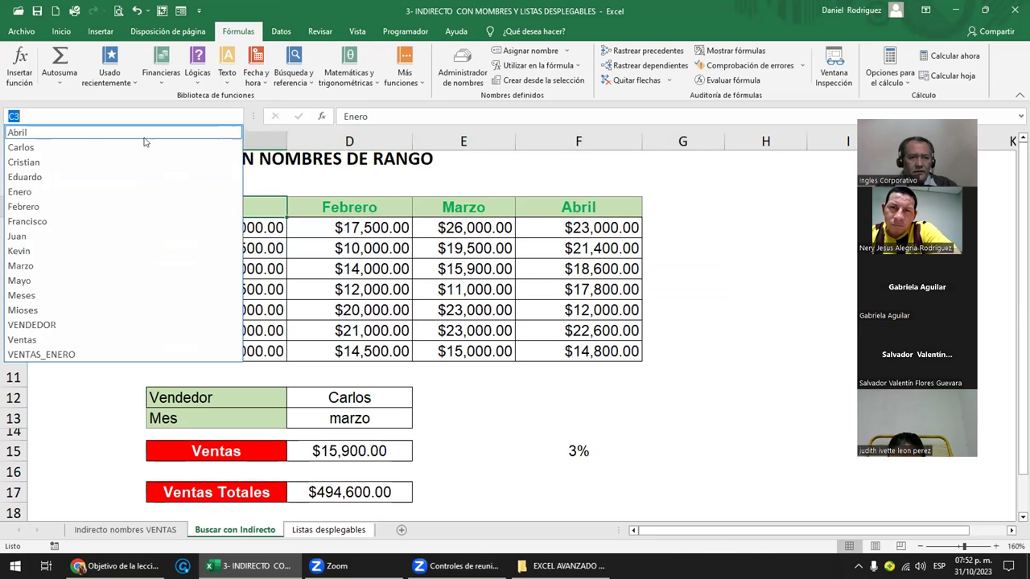
{"action": "left_click", "coordinate": [34, 191]}
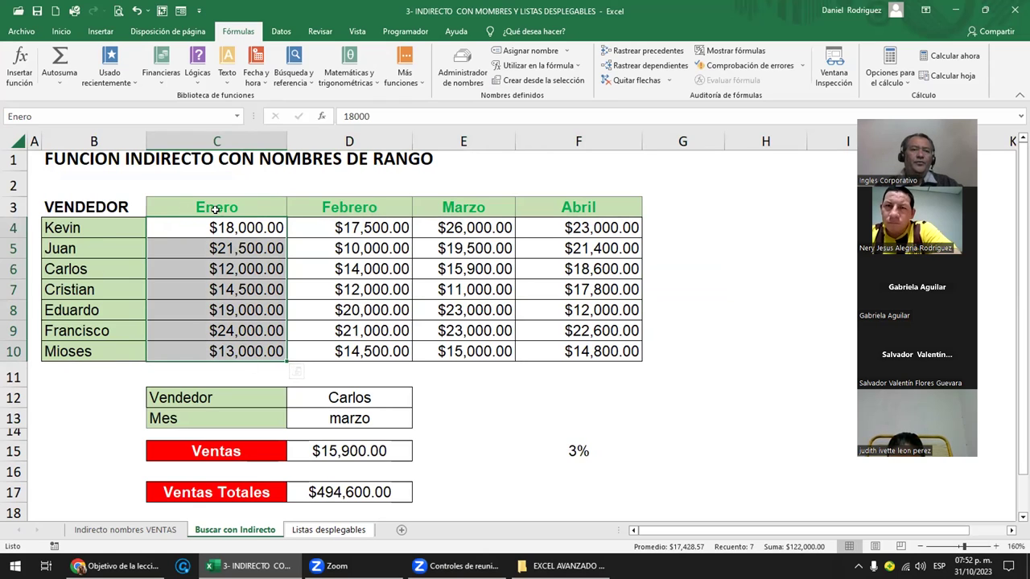
{"action": "left_click", "coordinate": [236, 140]}
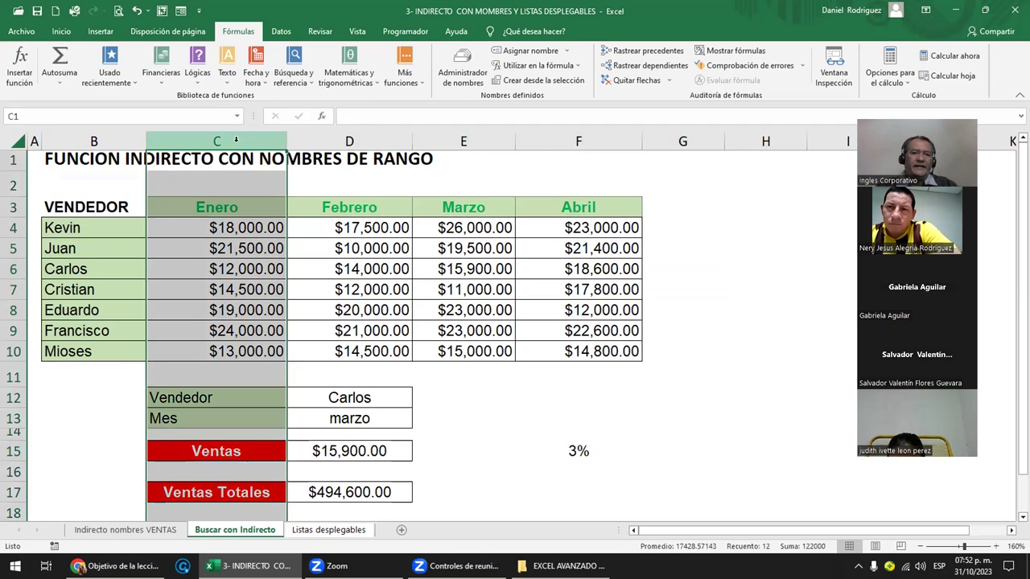
{"action": "left_click", "coordinate": [341, 140], "text": "ctrl"}
{"action": "left_click", "coordinate": [476, 145], "text": "ctrl"}
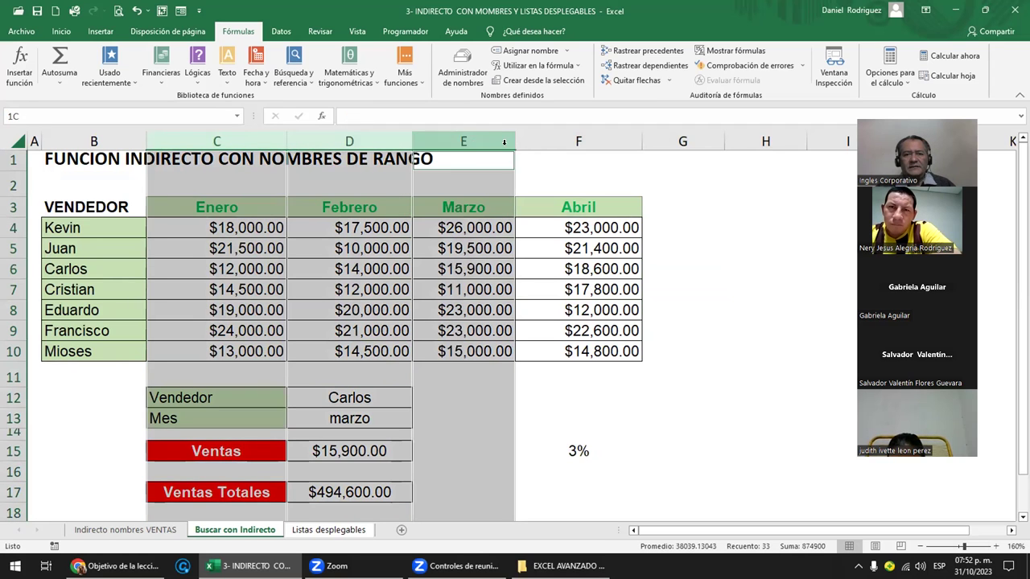
{"action": "left_click", "coordinate": [550, 147], "text": "ctrl"}
{"action": "left_click", "coordinate": [218, 233]}
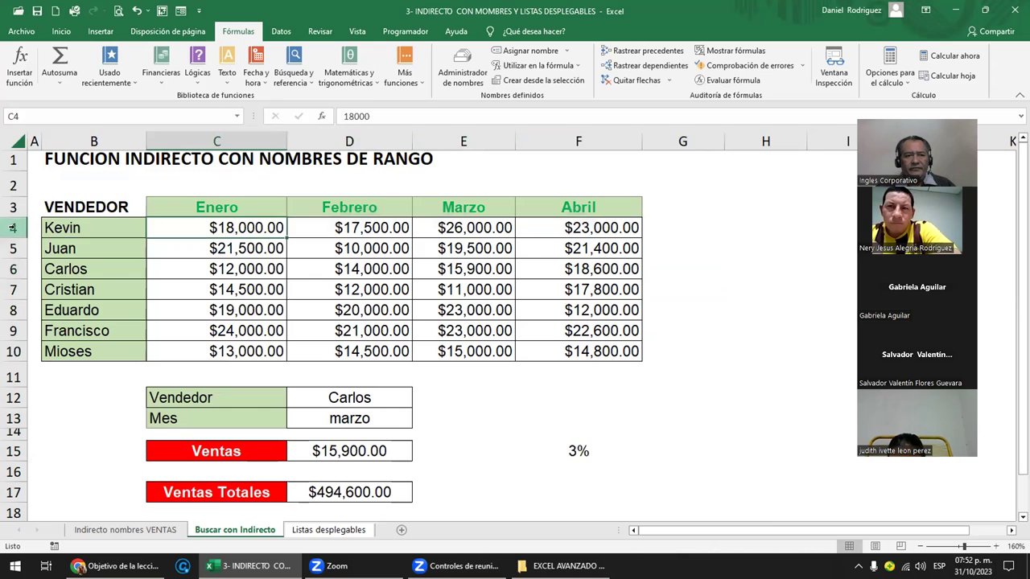
{"action": "left_click", "coordinate": [13, 228]}
{"action": "left_click_drag", "start_coordinate": [11, 248], "coordinate": [12, 249]}
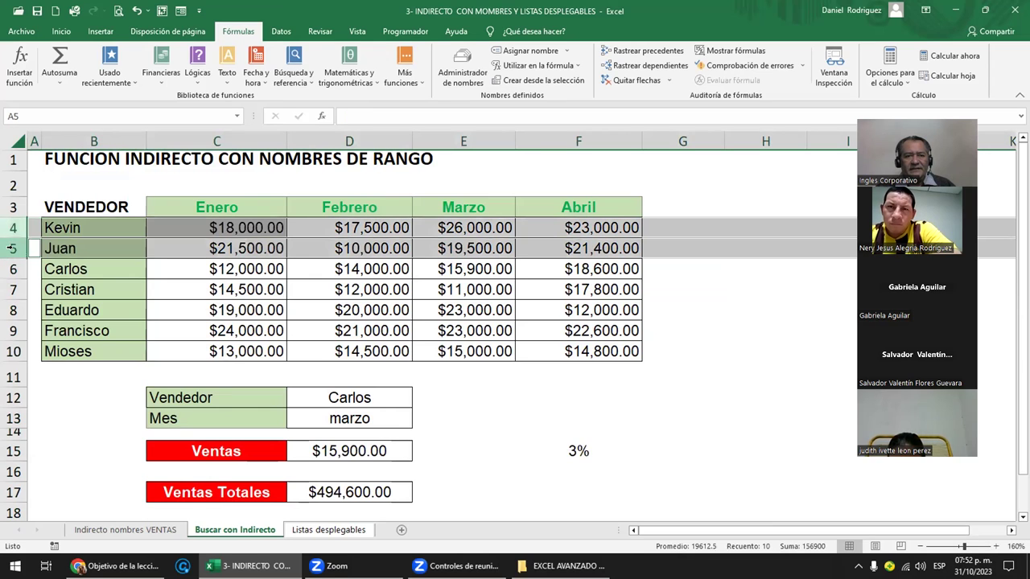
{"action": "left_click", "coordinate": [240, 227]}
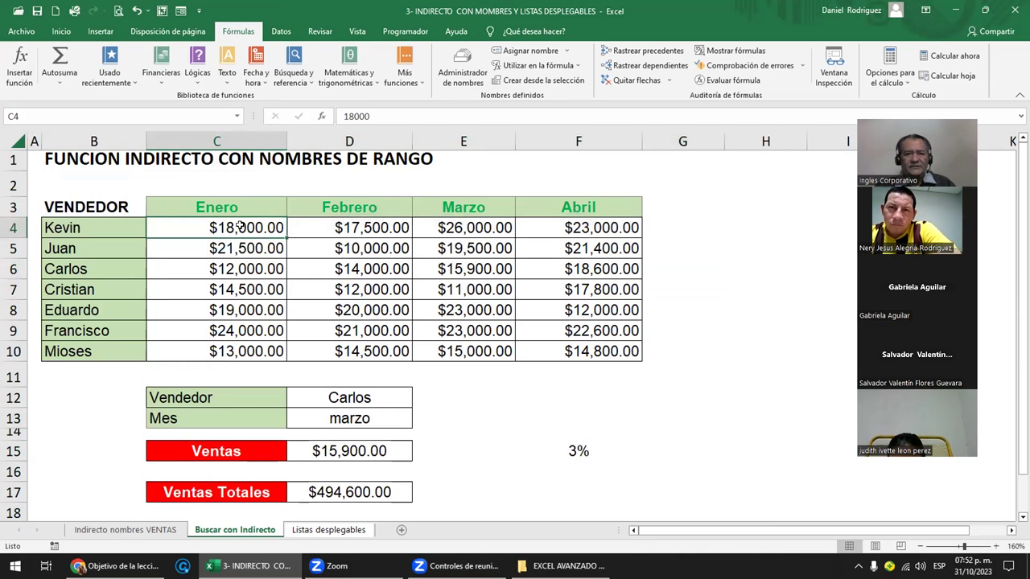
{"action": "left_click", "coordinate": [354, 397]}
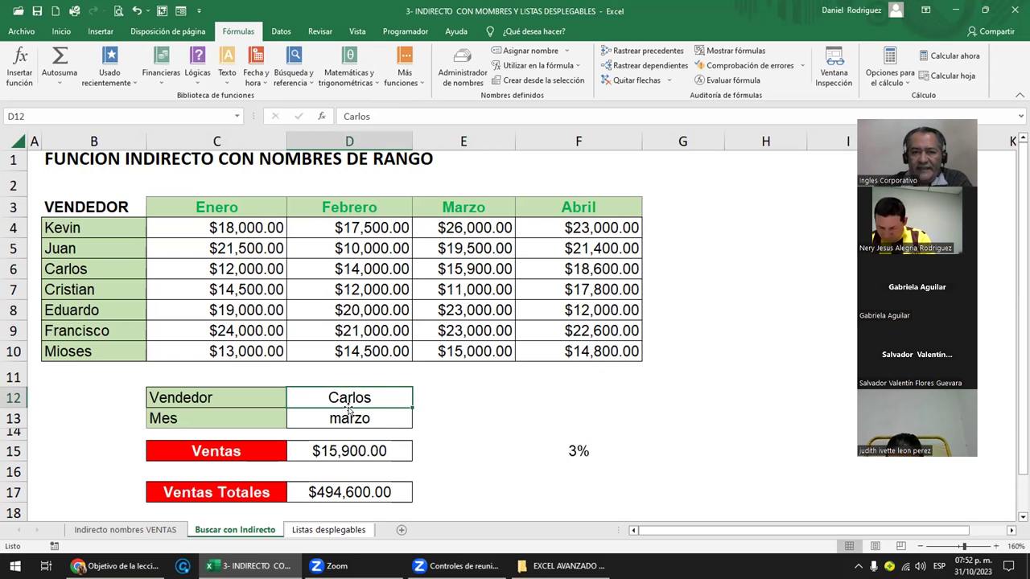
{"action": "left_click", "coordinate": [234, 207]}
{"action": "left_click_drag", "start_coordinate": [234, 206], "coordinate": [600, 207]}
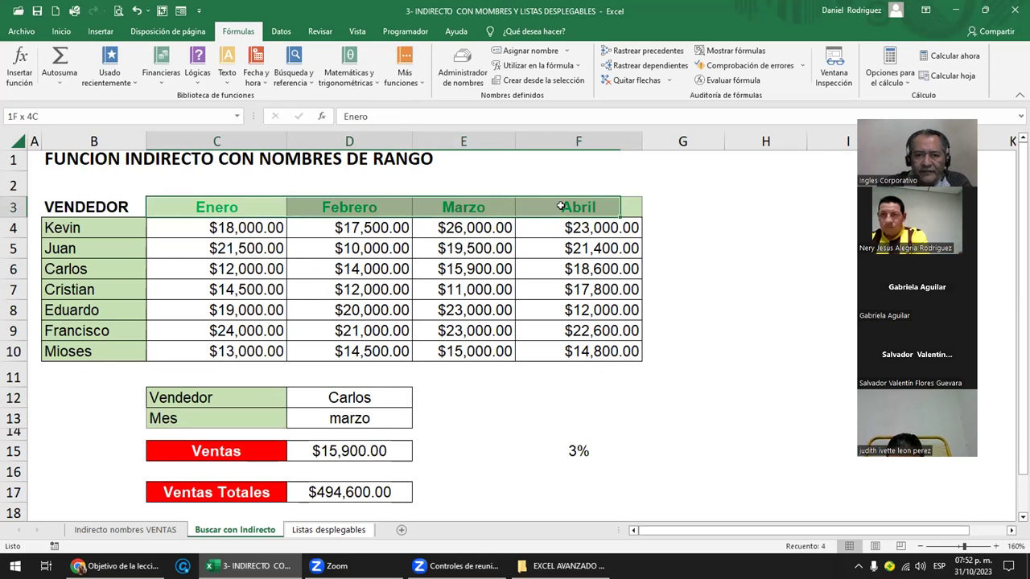
{"action": "left_click_drag", "start_coordinate": [111, 228], "coordinate": [111, 339]}
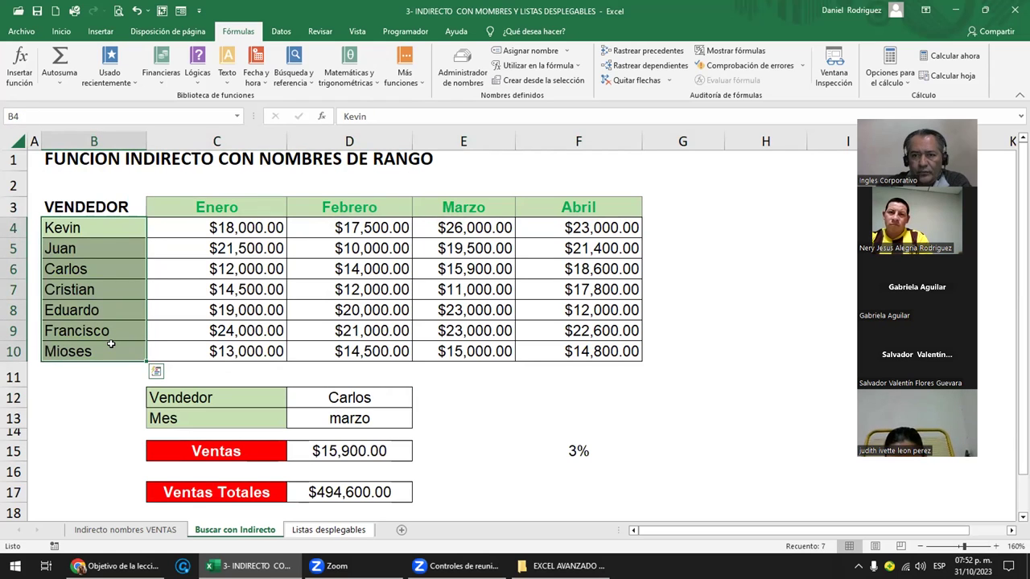
{"action": "left_click", "coordinate": [338, 394]}
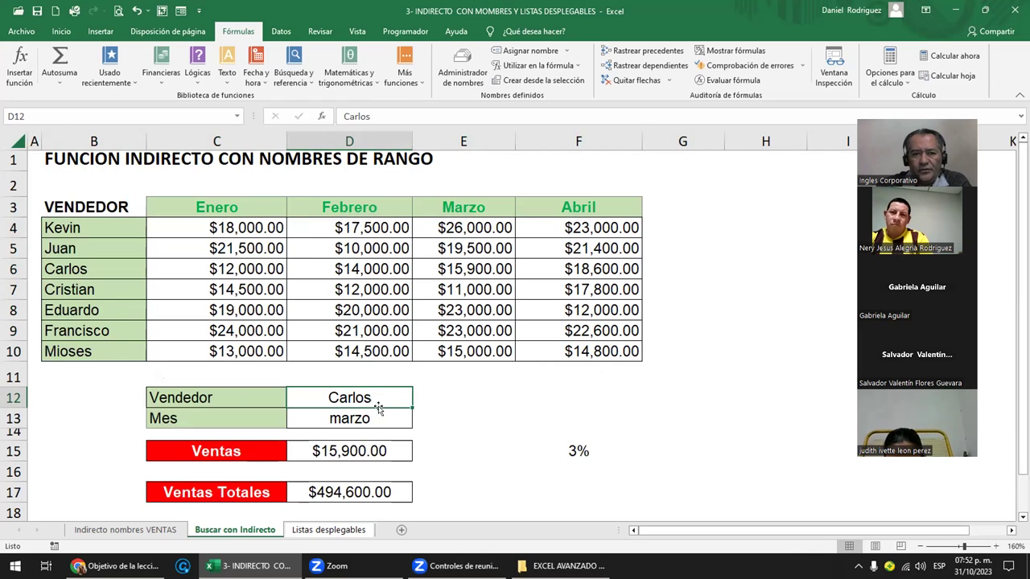
- Enter MOISES, then MOISE, as the vendor in D12, both producing #¡REF!
{"action": "left_click", "coordinate": [322, 404]}
{"action": "left_click", "coordinate": [243, 416]}
{"action": "left_click", "coordinate": [332, 418]}
{"action": "left_click", "coordinate": [353, 390]}
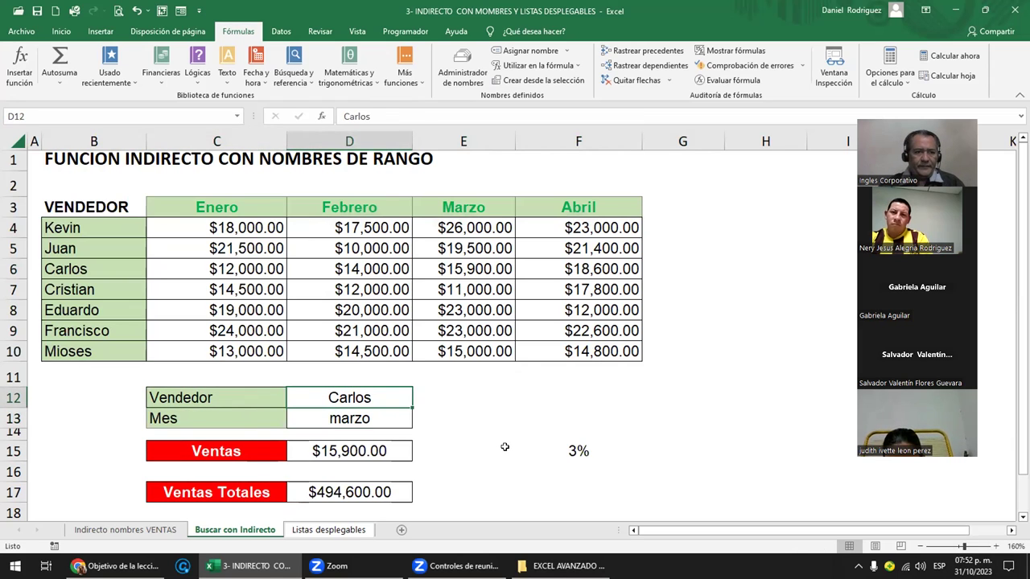
{"action": "type", "text": "MOISES"}
{"action": "key", "text": "Return"}
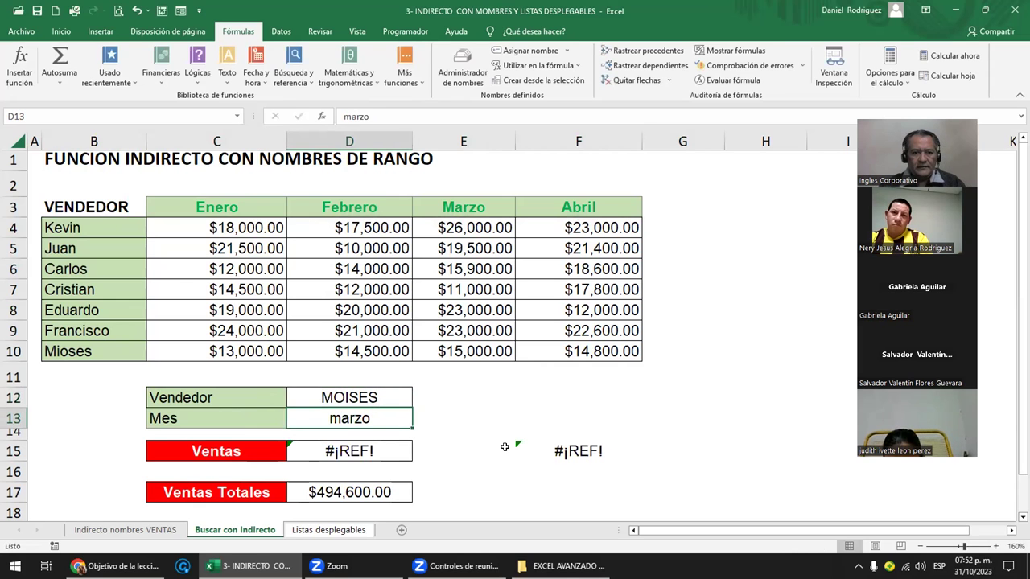
{"action": "key", "text": "Up"}
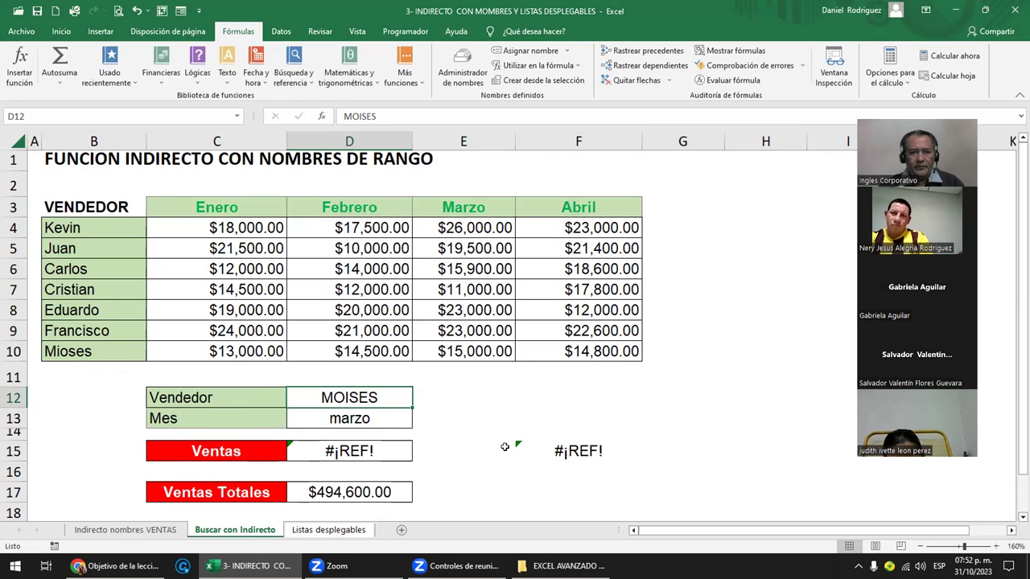
{"action": "type", "text": "MO"}
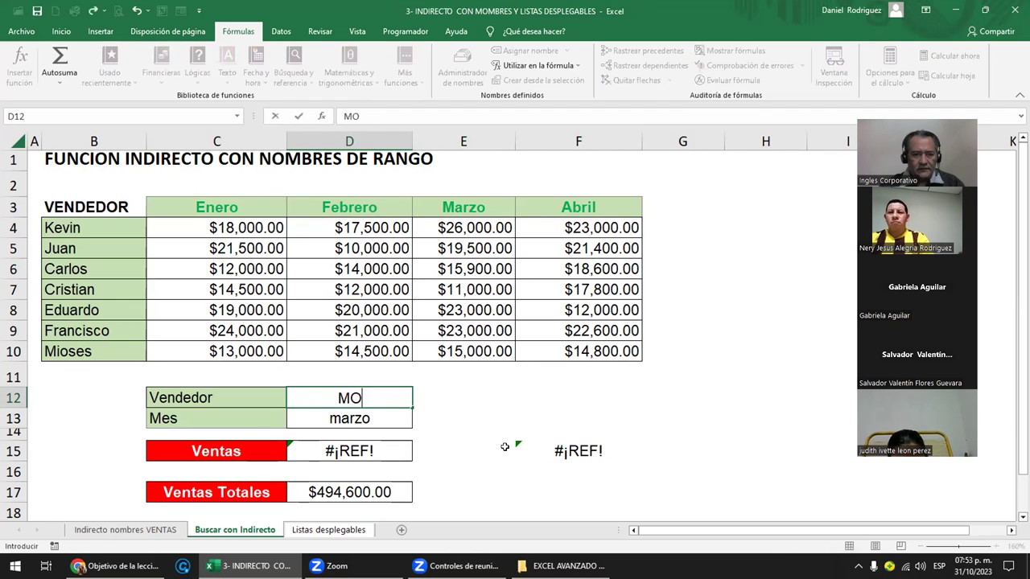
{"action": "type", "text": "ISE"}
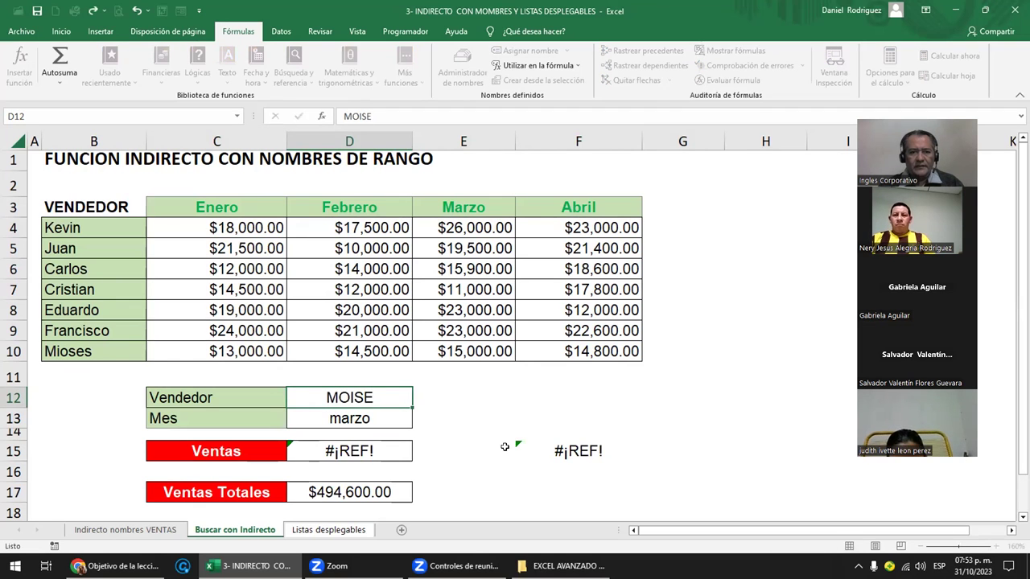
{"action": "key", "text": "Return"}
- Try JUAN and JUANA in D12, then settle on JUAN so Ventas returns $19,500.00
{"action": "key", "text": "Up"}
{"action": "type", "text": "JUAN"}
{"action": "key", "text": "Return"}
{"action": "key", "text": "Up"}
{"action": "type", "text": "JUANA"}
{"action": "key", "text": "Return"}
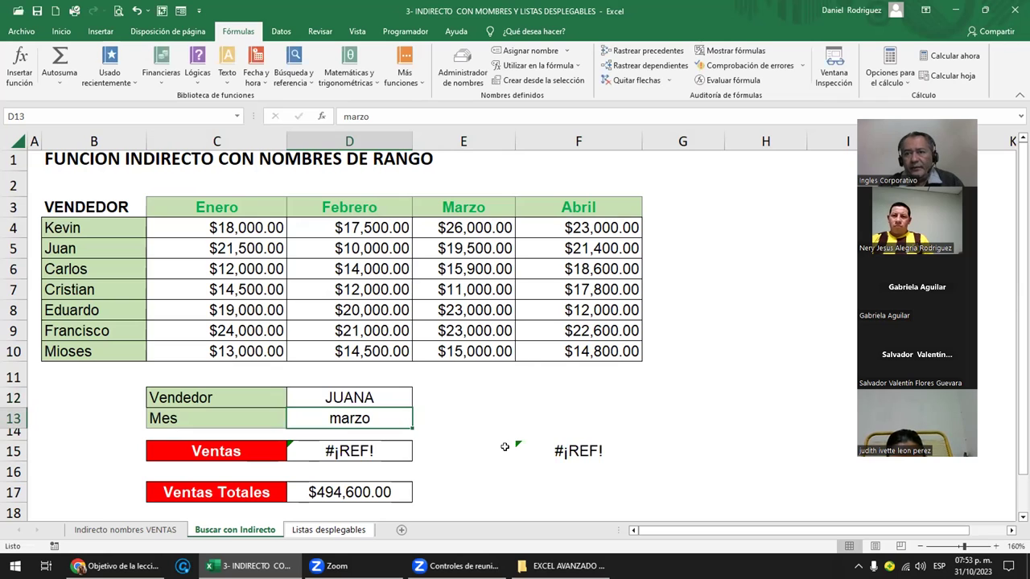
{"action": "left_click", "coordinate": [364, 391]}
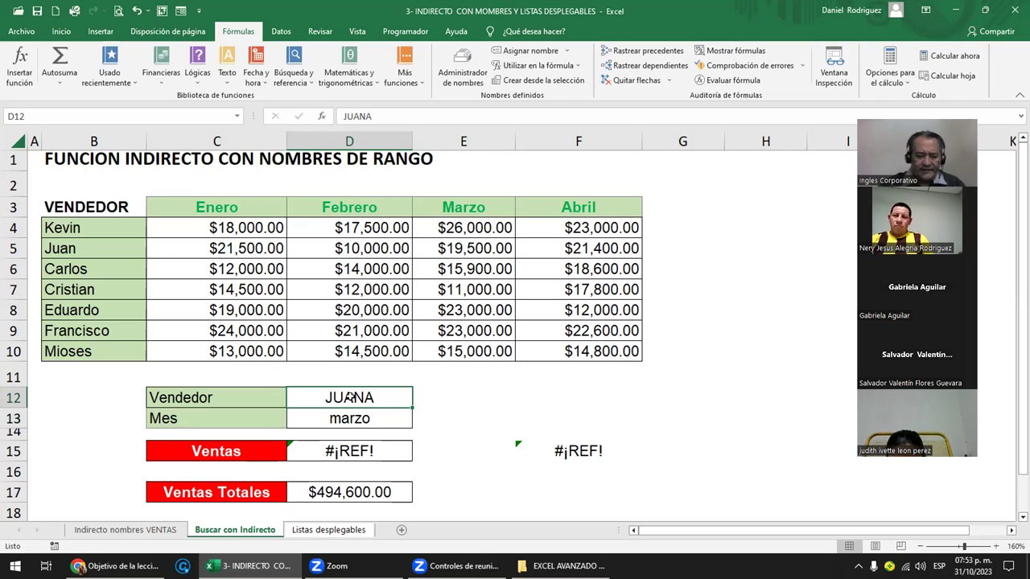
{"action": "type", "text": "JUAN"}
{"action": "key", "text": "Return"}
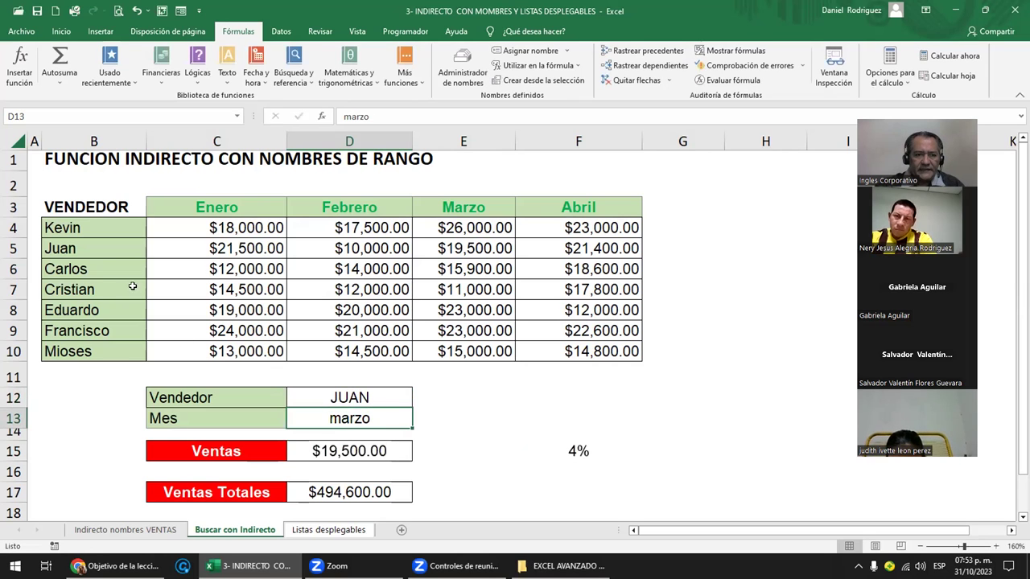
- Change the Mes entry in D13 to MARZO
{"action": "left_click_drag", "start_coordinate": [80, 228], "coordinate": [80, 351]}
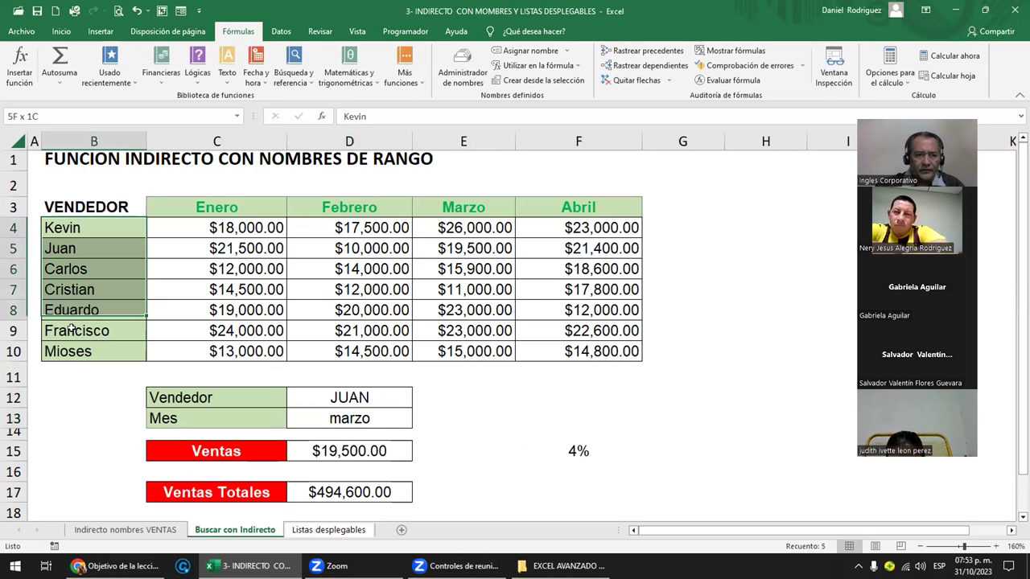
{"action": "left_click", "coordinate": [311, 411]}
{"action": "type", "text": "MARZO"}
{"action": "key", "text": "Return"}
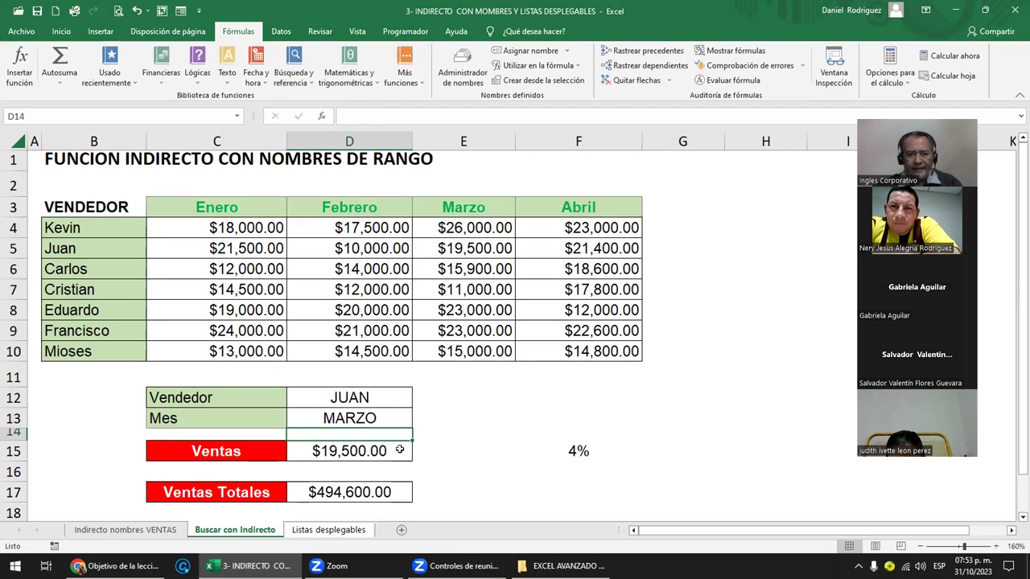
- Compare with Juan's March value in E5 and reveal D15's =INDIRECTO(D12) INDIRECTO(D13) formula
{"action": "left_click", "coordinate": [353, 394]}
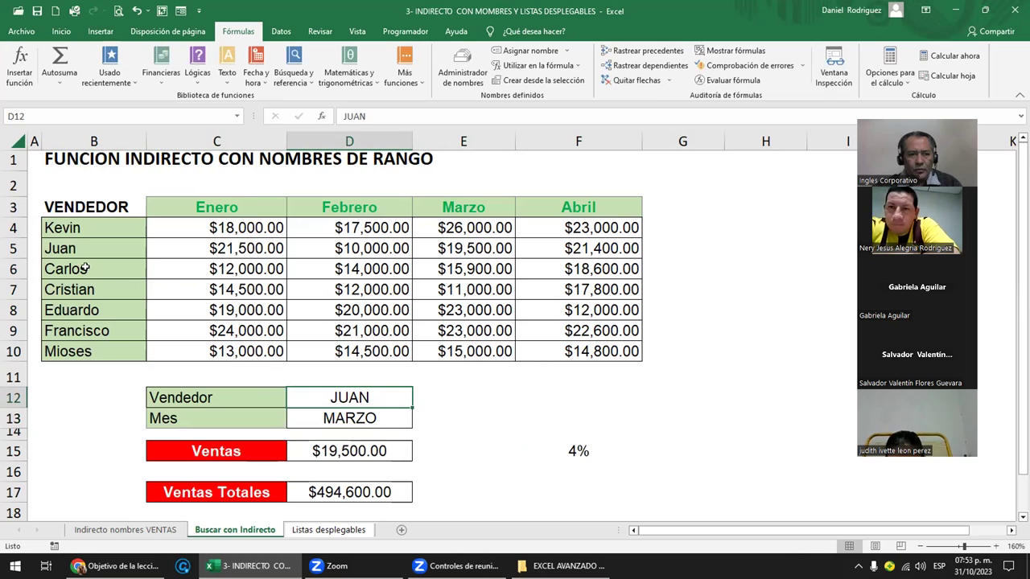
{"action": "left_click", "coordinate": [72, 248]}
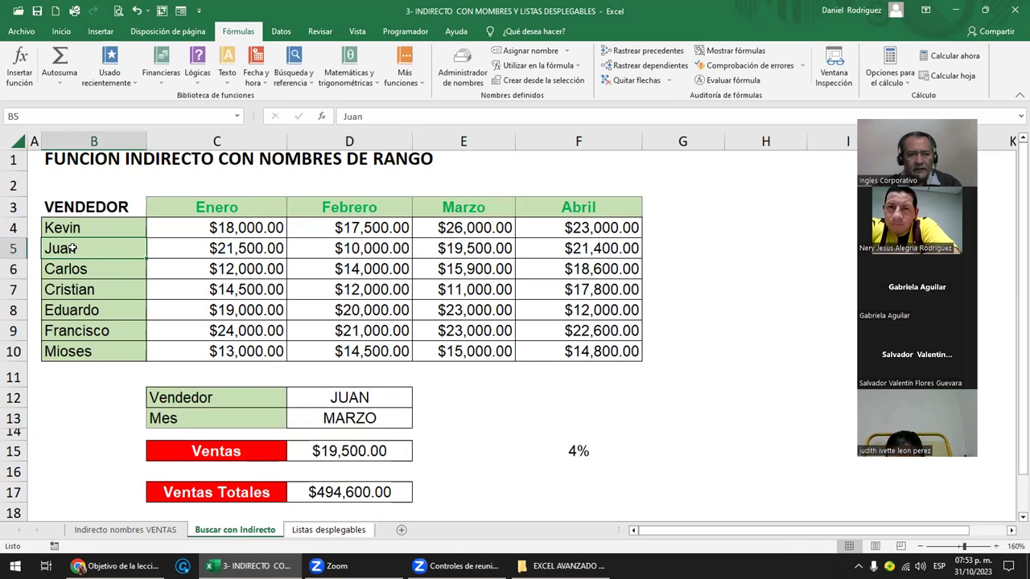
{"action": "left_click", "coordinate": [440, 247]}
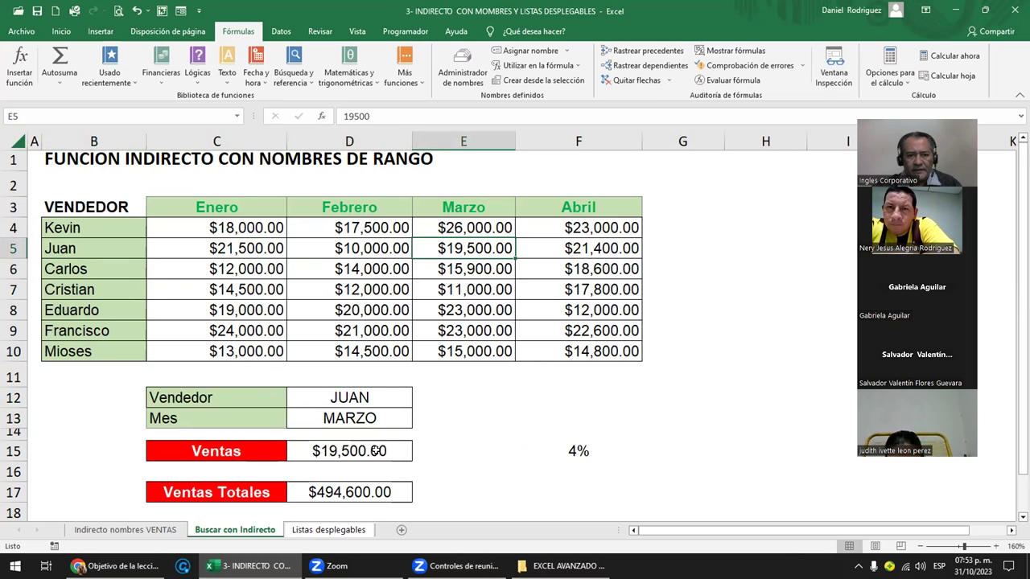
{"action": "left_click", "coordinate": [375, 451]}
{"action": "double_click", "coordinate": [375, 451]}
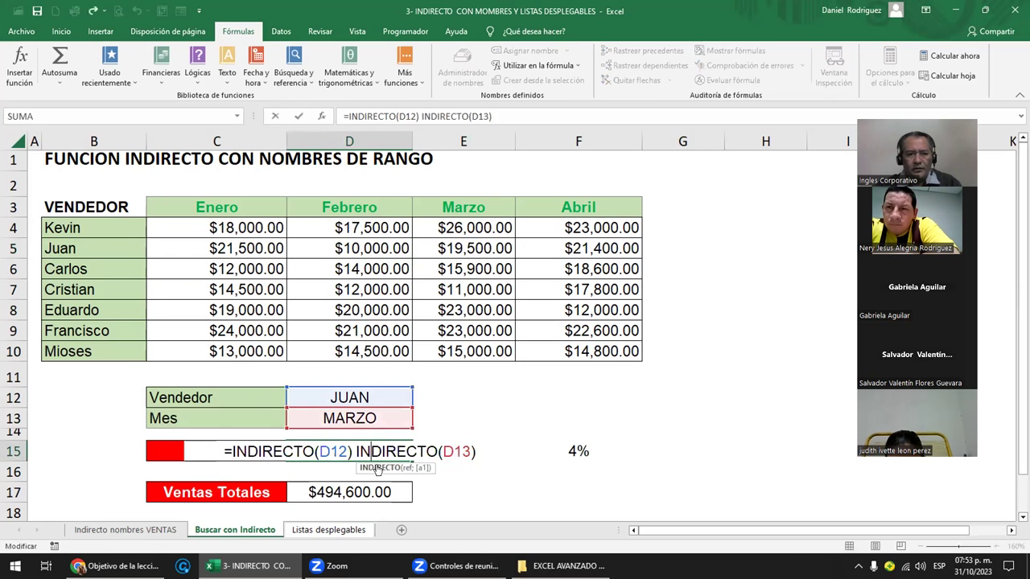
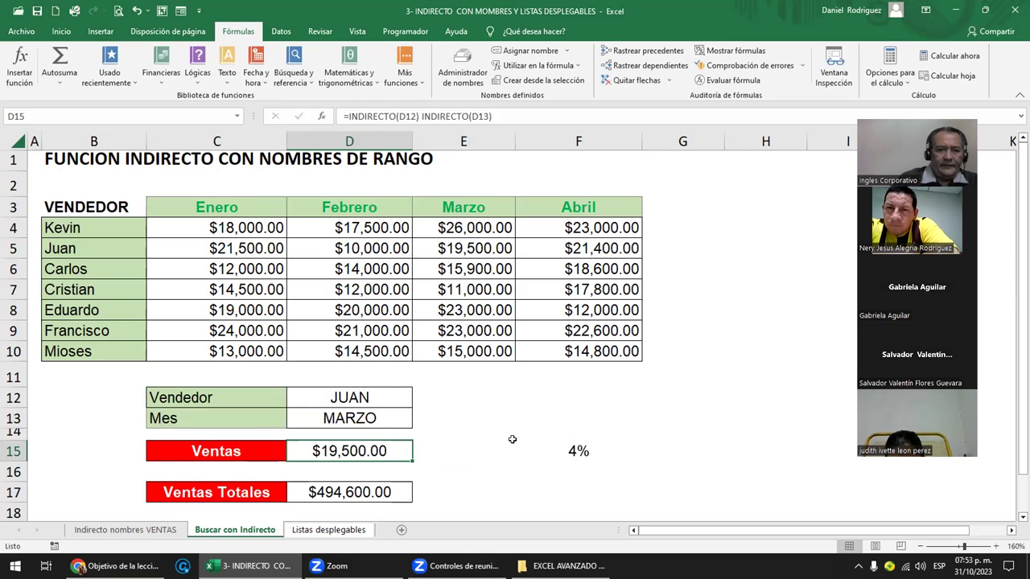
- Highlight the seller names, the month headers Enero–Abril, and the Vendedor and Mes labels
{"action": "left_click", "coordinate": [334, 397]}
{"action": "left_click_drag", "start_coordinate": [110, 347], "coordinate": [115, 228]}
{"action": "left_click", "coordinate": [355, 415]}
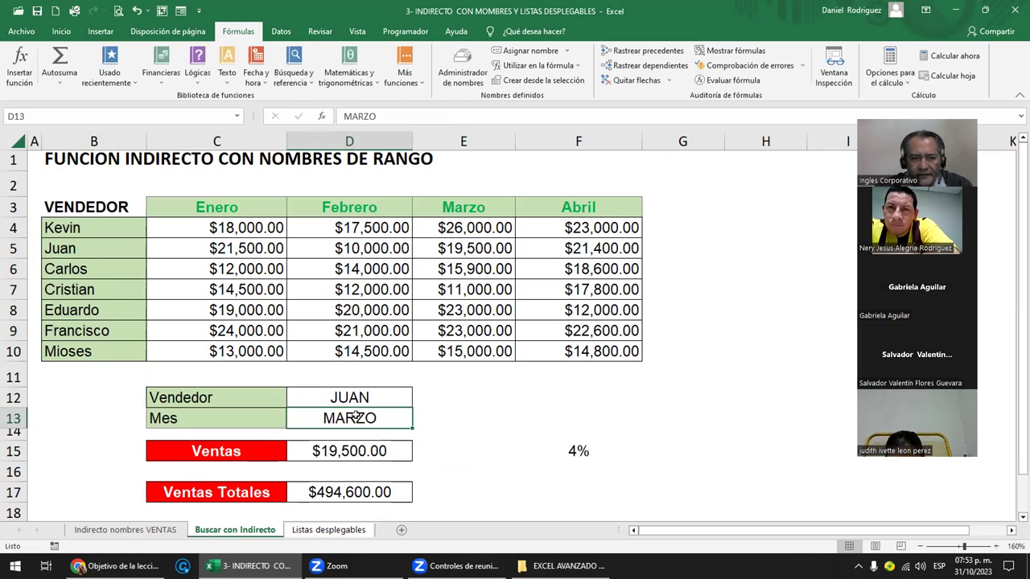
{"action": "left_click_drag", "start_coordinate": [200, 207], "coordinate": [567, 213]}
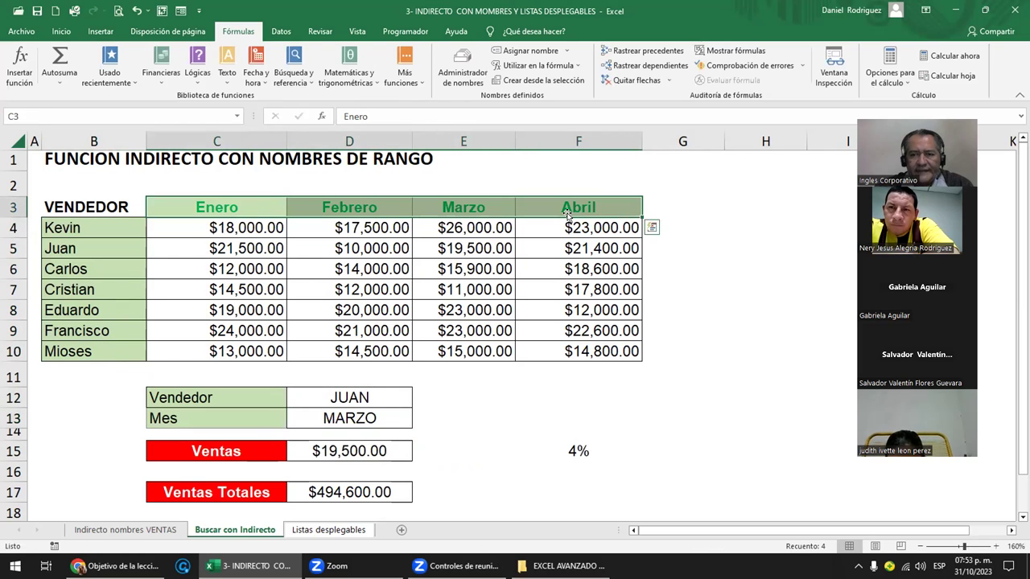
{"action": "left_click", "coordinate": [235, 397]}
{"action": "left_click", "coordinate": [217, 419]}
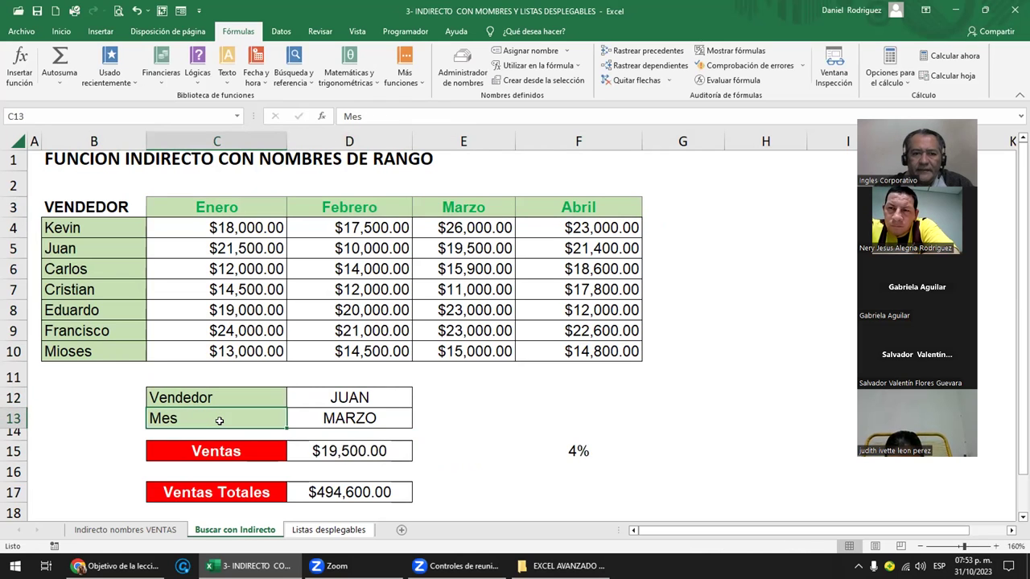
- Check the Ventas formula in D15, then delete it
{"action": "left_click", "coordinate": [319, 442]}
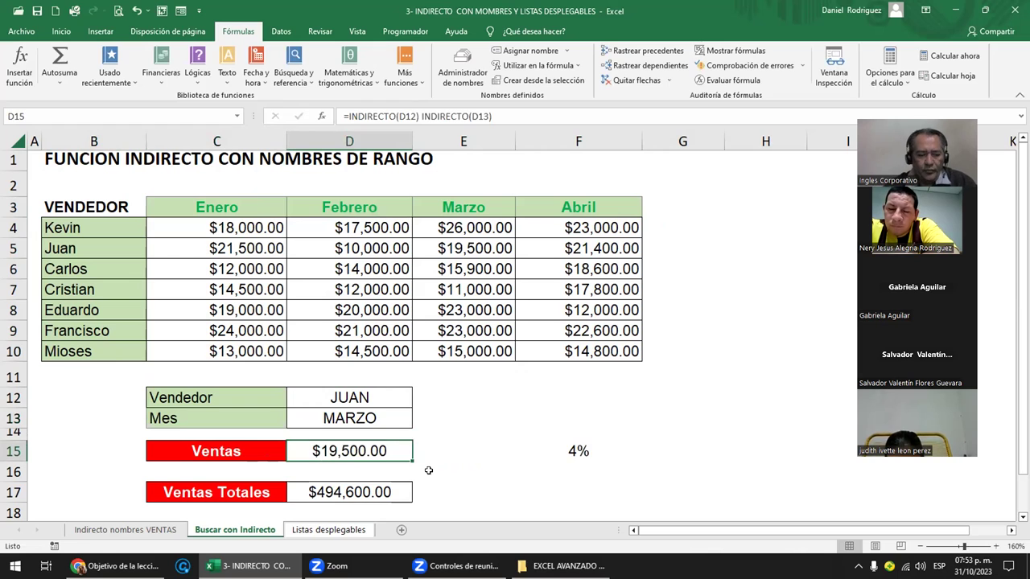
{"action": "key", "text": "F2"}
{"action": "key", "text": "Escape"}
{"action": "key", "text": "Delete"}
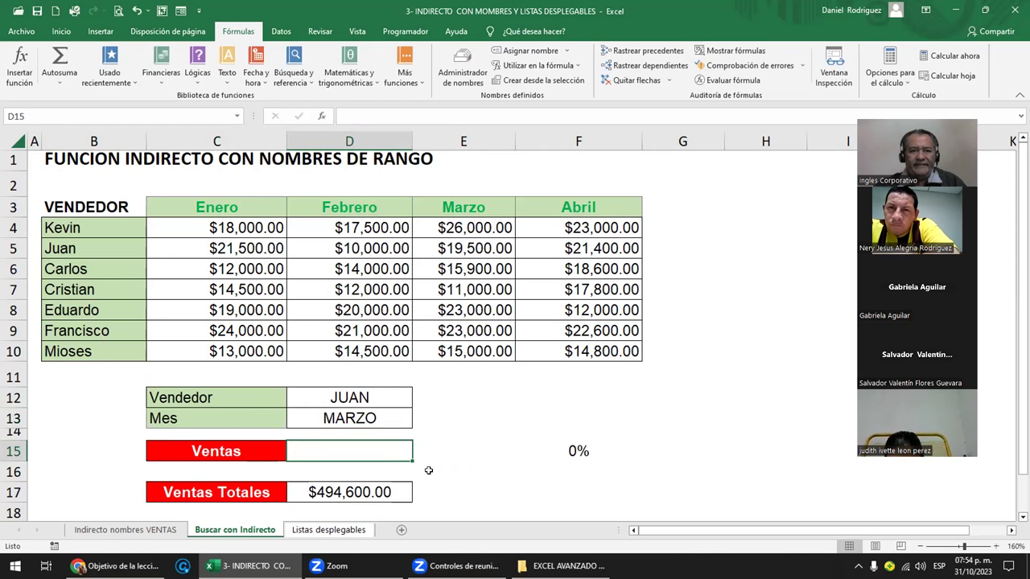
- Colour Juan's March sales figure of $19,500.00 in E5 red
{"action": "left_click", "coordinate": [347, 396]}
{"action": "left_click", "coordinate": [349, 416]}
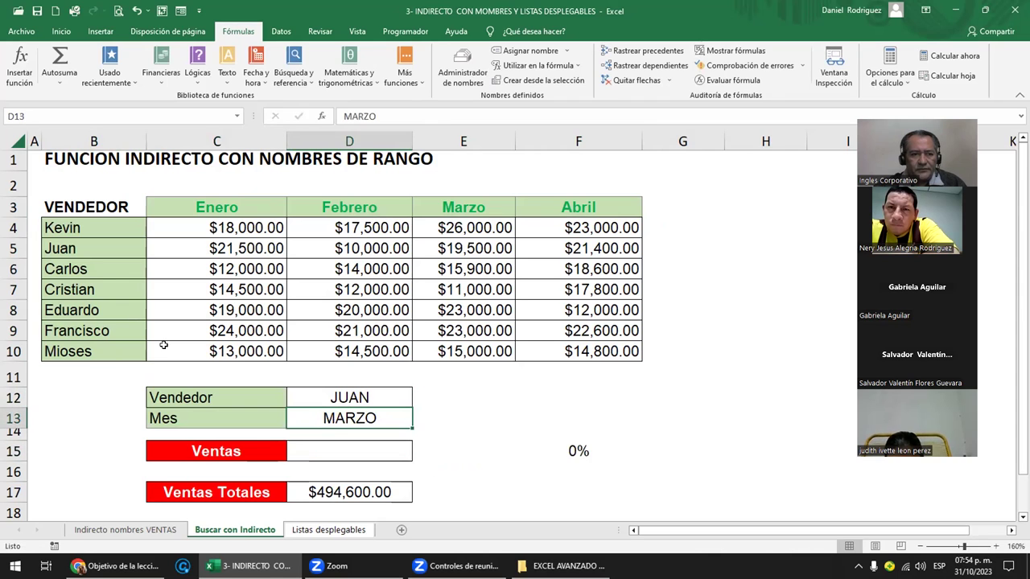
{"action": "left_click", "coordinate": [464, 252]}
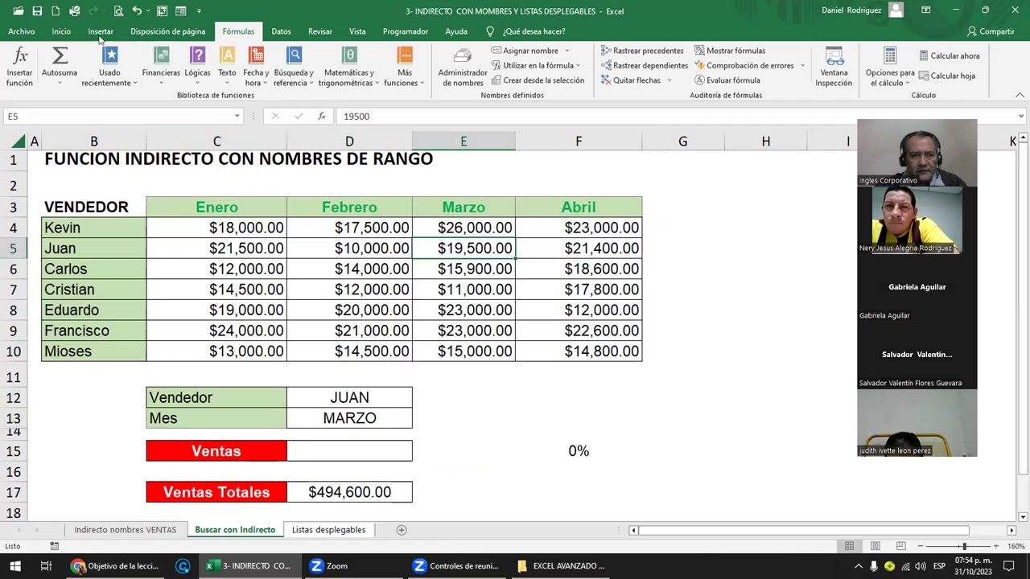
{"action": "left_click", "coordinate": [60, 30]}
{"action": "left_click", "coordinate": [235, 75]}
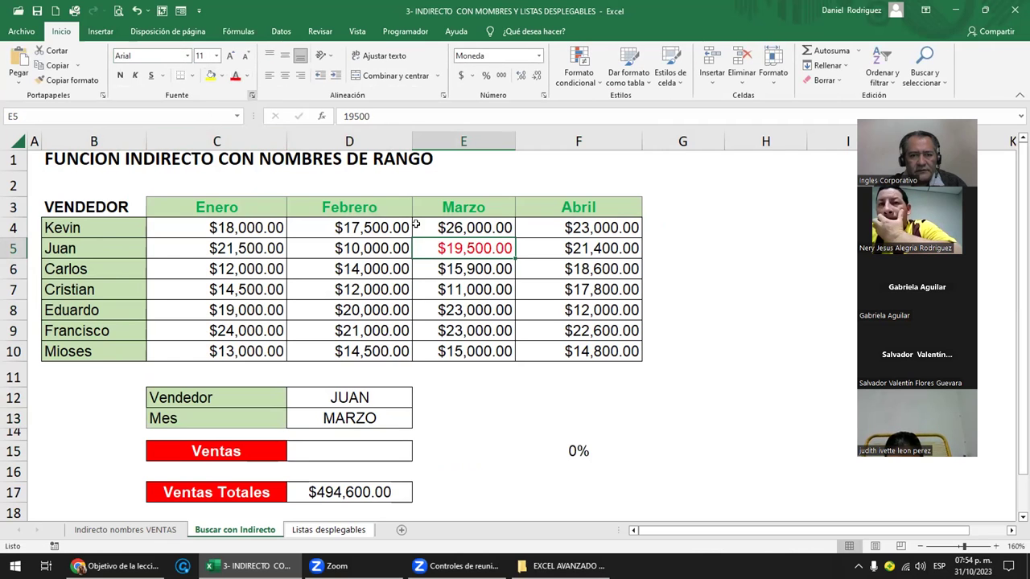
- Enter =INDIRECTO(D12) INDIRECTO(D13) in D15 so Ventas returns $19,500.00
{"action": "left_click", "coordinate": [354, 452]}
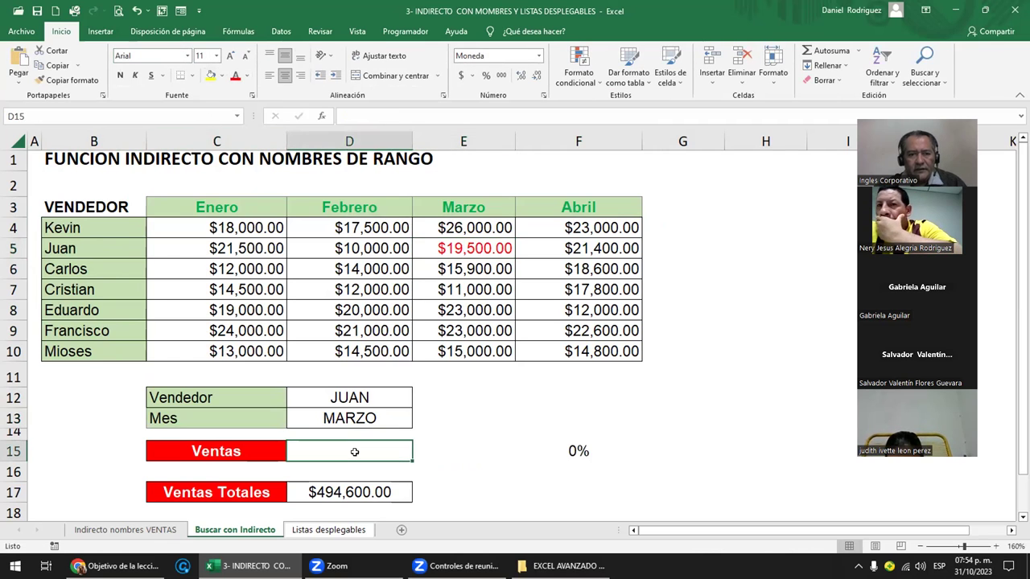
{"action": "type", "text": "="}
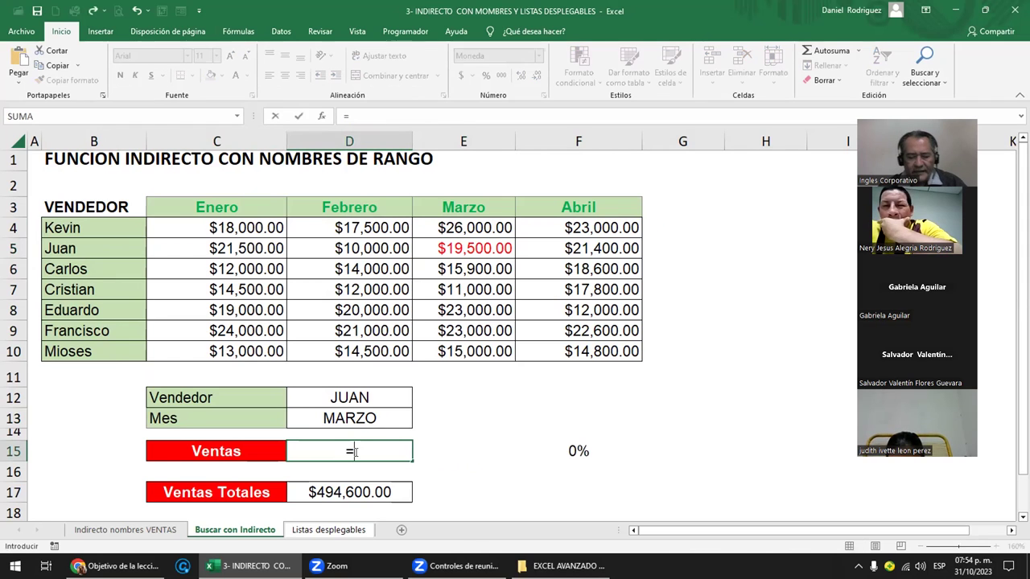
{"action": "type", "text": "IN"}
{"action": "key", "text": "Down"}
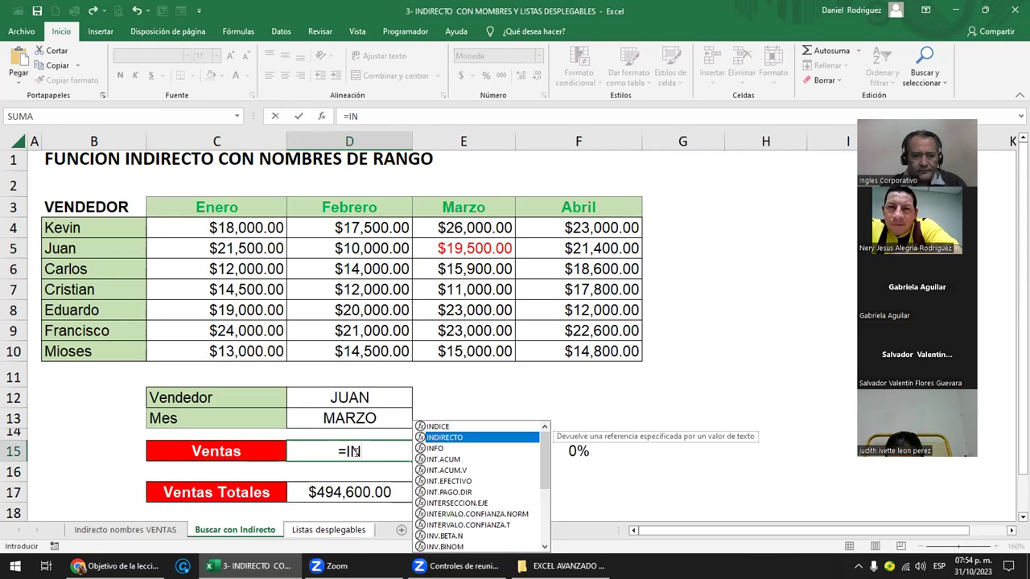
{"action": "key", "text": "Tab"}
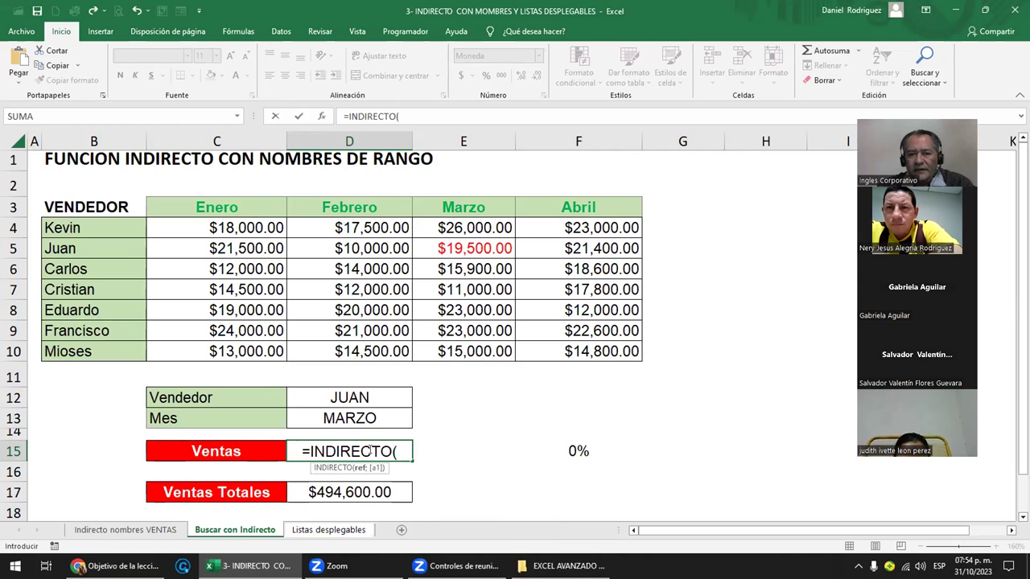
{"action": "left_click", "coordinate": [349, 391]}
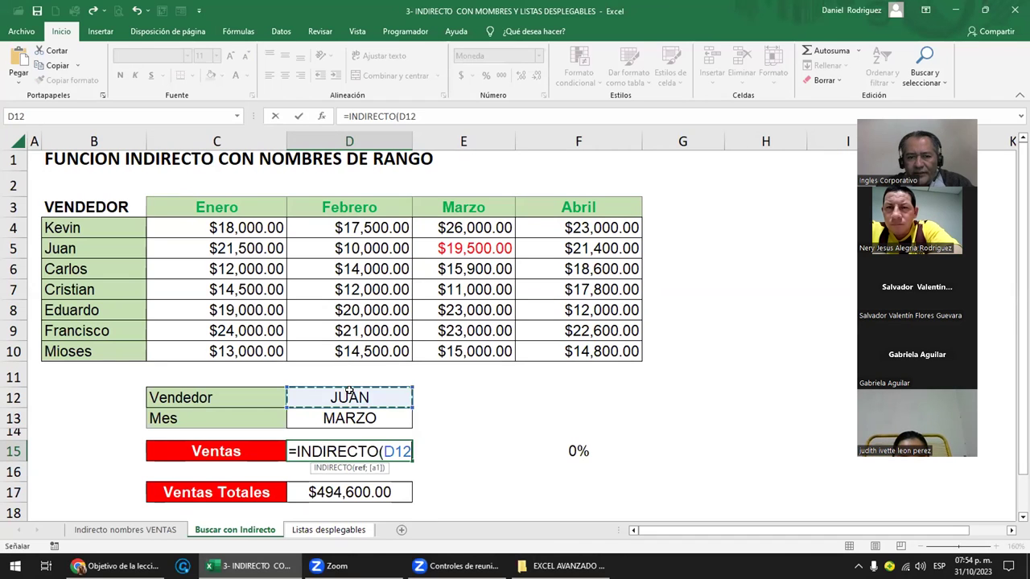
{"action": "type", "text": ")"}
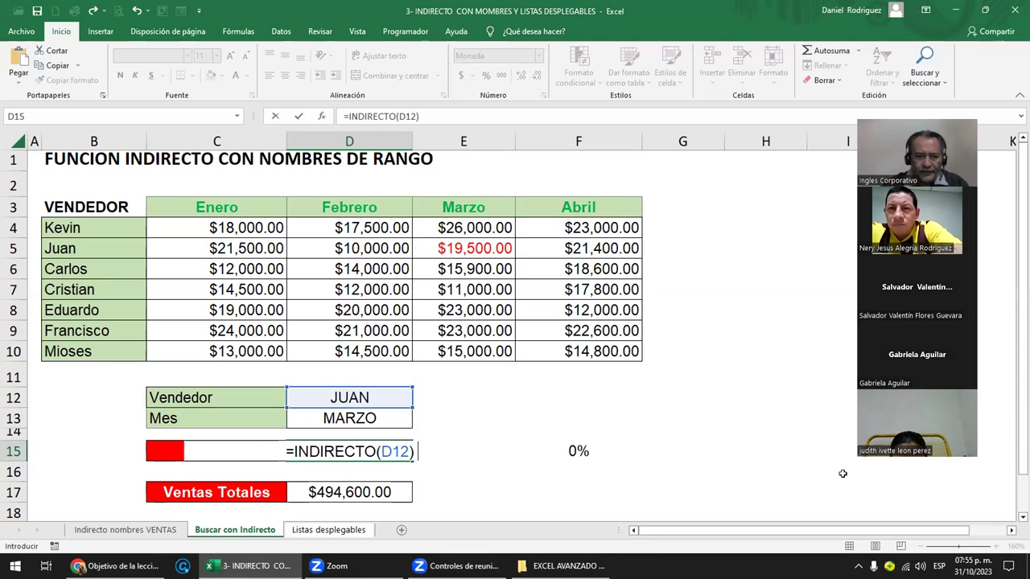
{"action": "type", "text": "IN"}
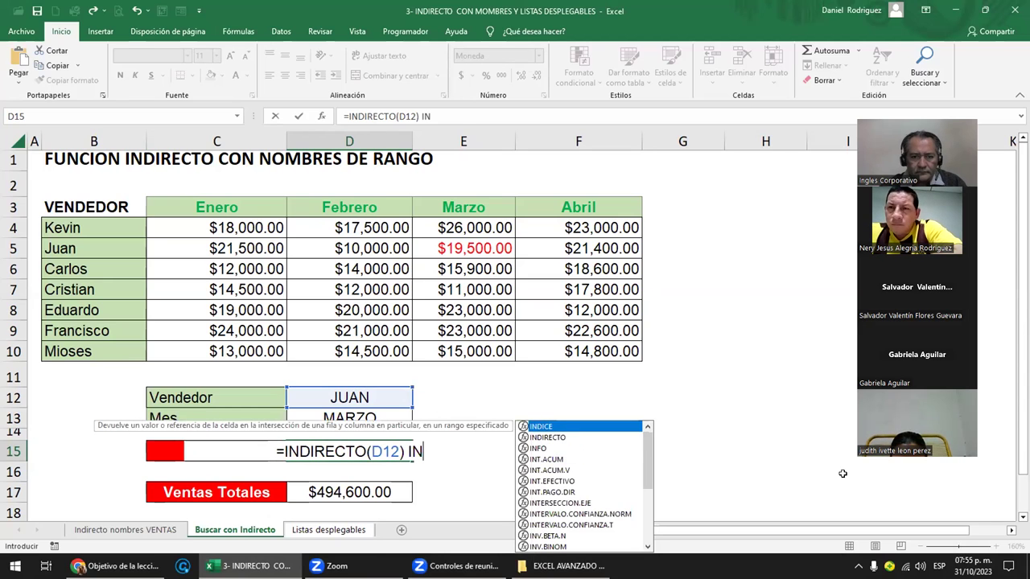
{"action": "key", "text": "Down"}
{"action": "key", "text": "Tab"}
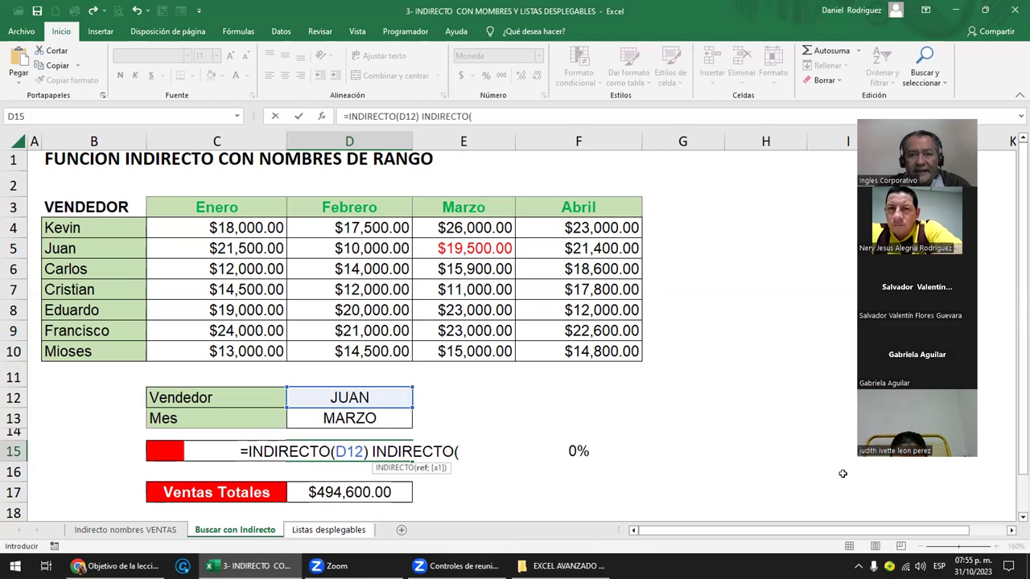
{"action": "left_click", "coordinate": [358, 418]}
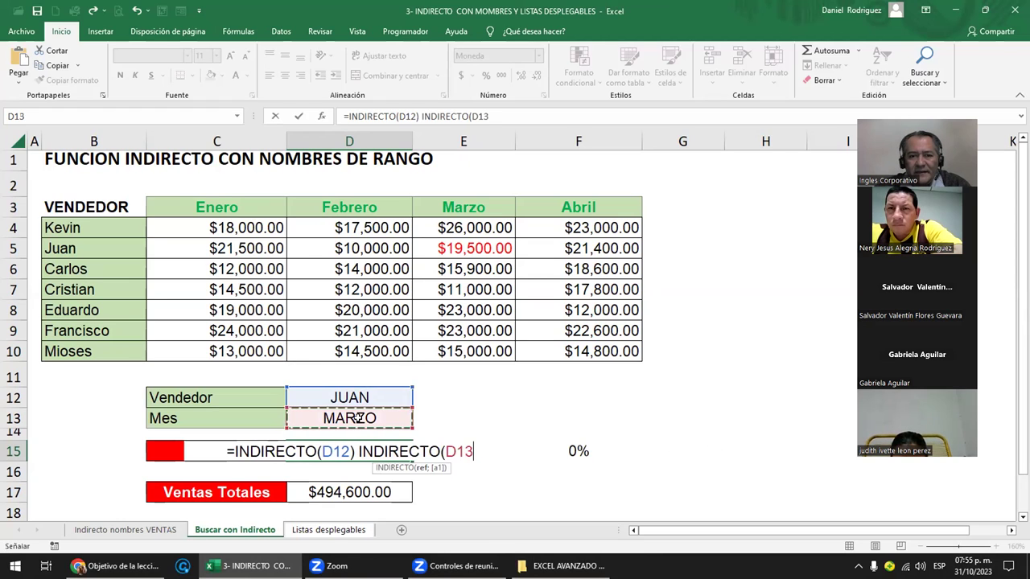
{"action": "type", "text": ")"}
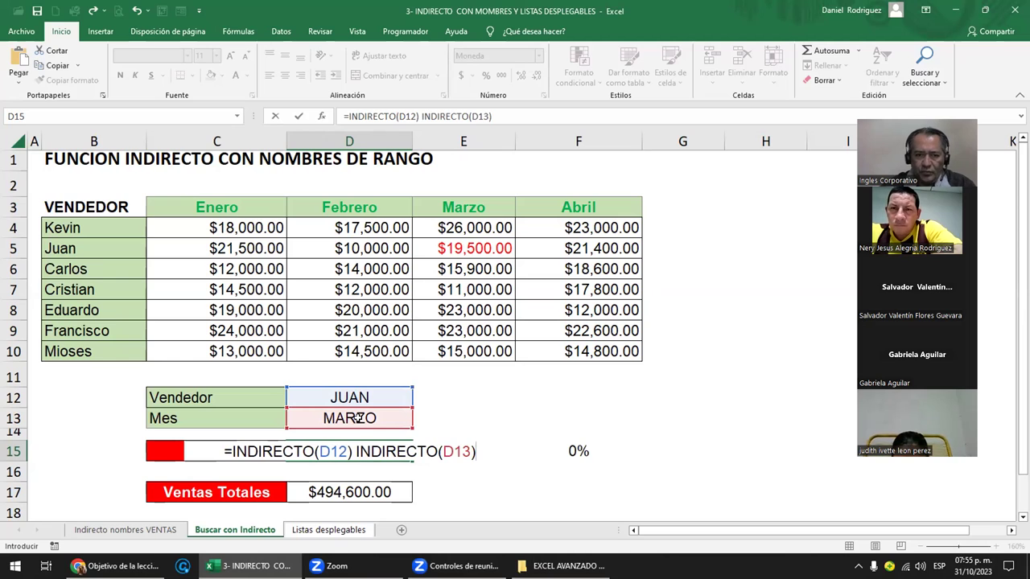
{"action": "key", "text": "ctrl+Return"}
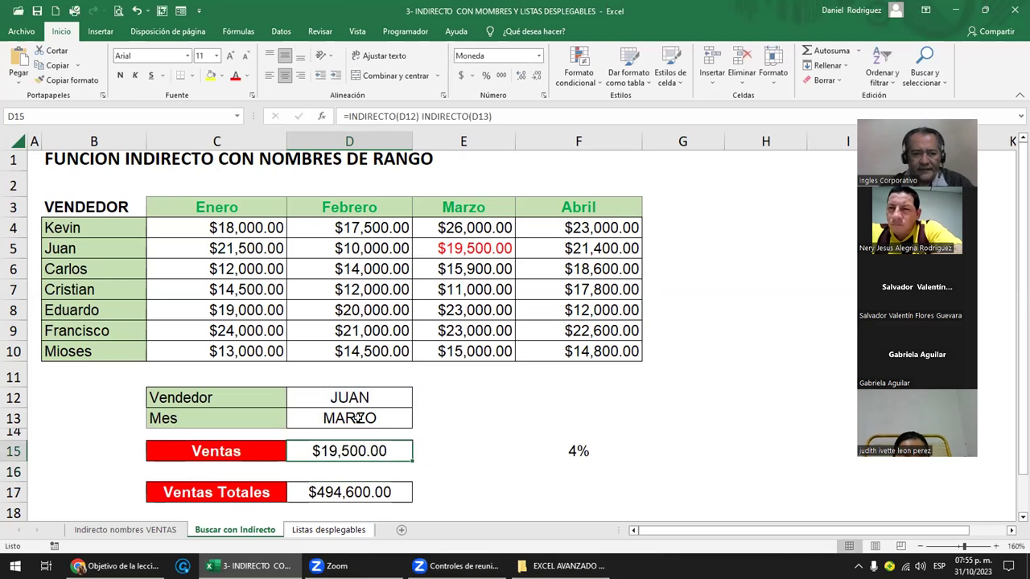
- Recheck the Ventas formula and remove the 4% share formula from F15
{"action": "key", "text": "F2"}
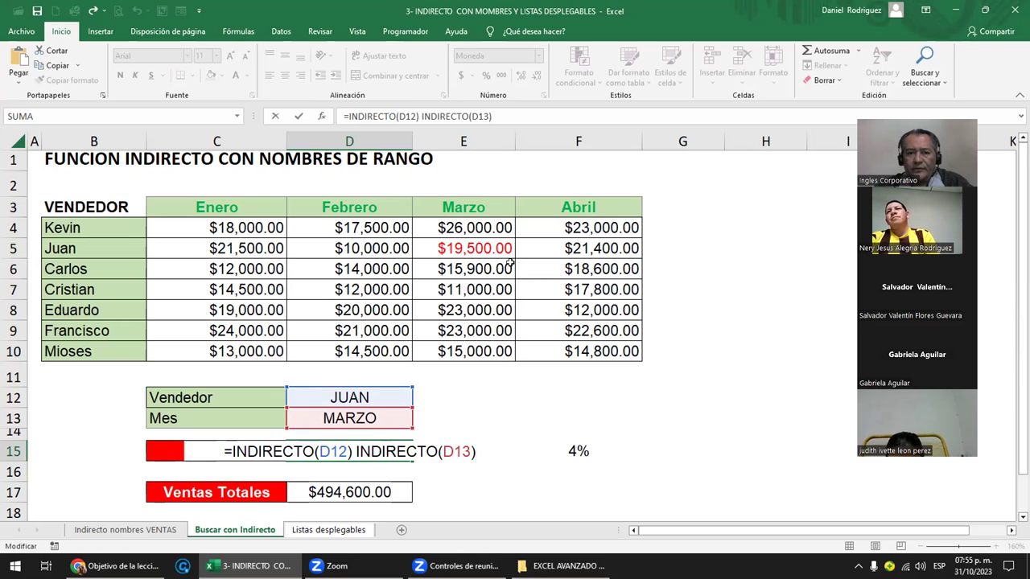
{"action": "key", "text": "Return"}
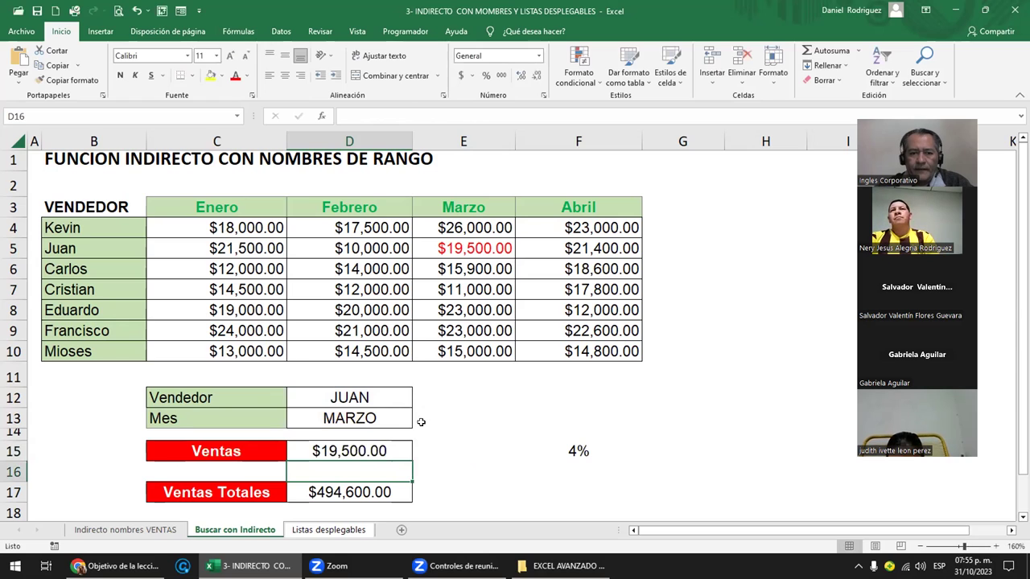
{"action": "left_click", "coordinate": [375, 451]}
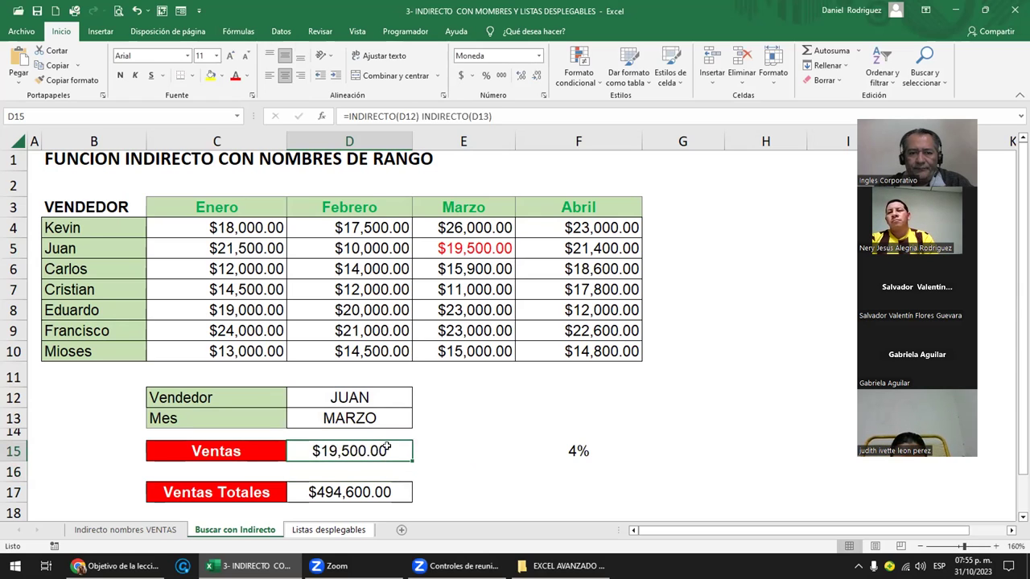
{"action": "left_click", "coordinate": [466, 453]}
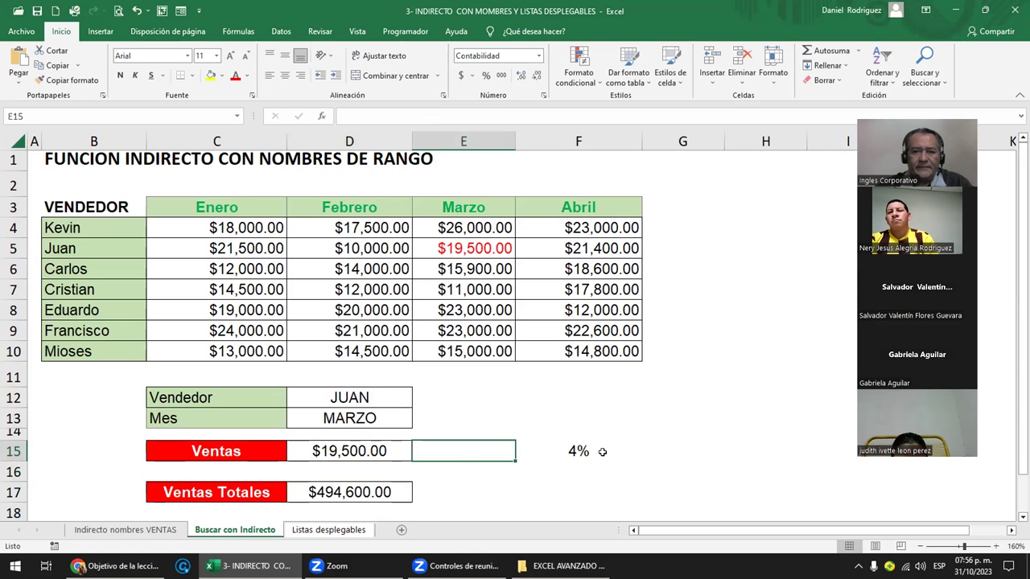
{"action": "key", "text": "Right"}
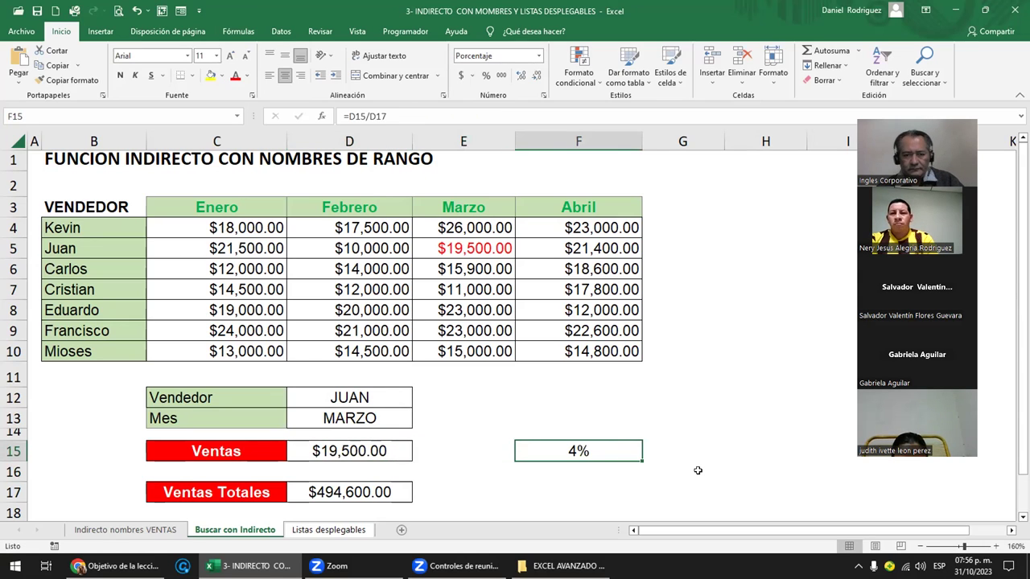
{"action": "key", "text": "ctrl+z"}
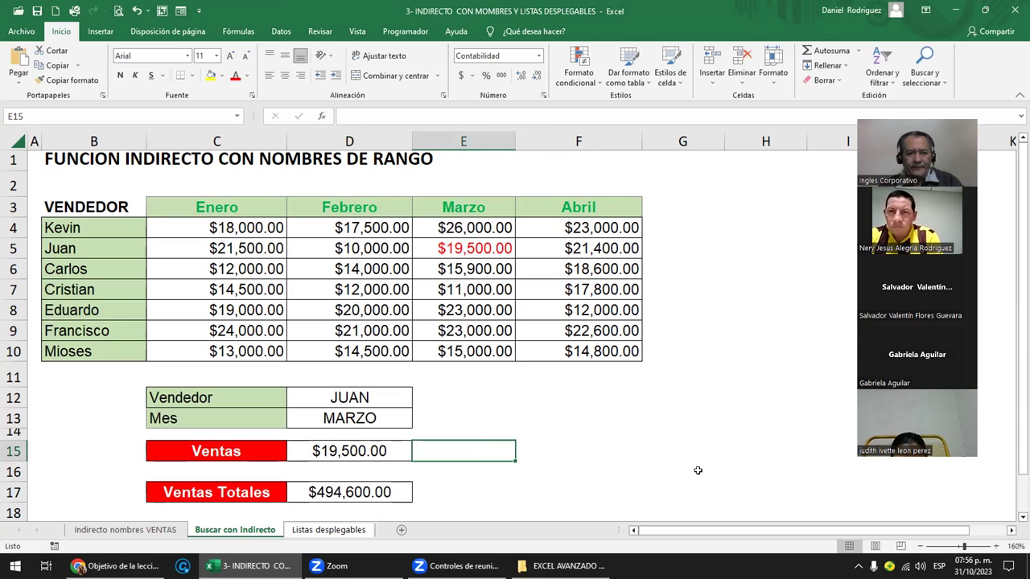
{"action": "key", "text": "Left"}
{"action": "key", "text": "F2"}
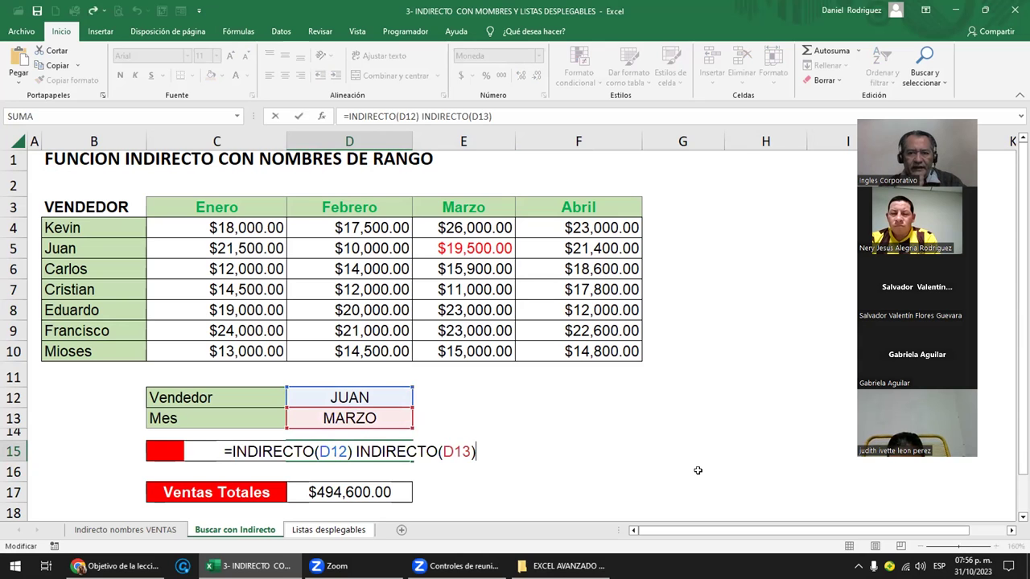
{"action": "key", "text": "Tab"}
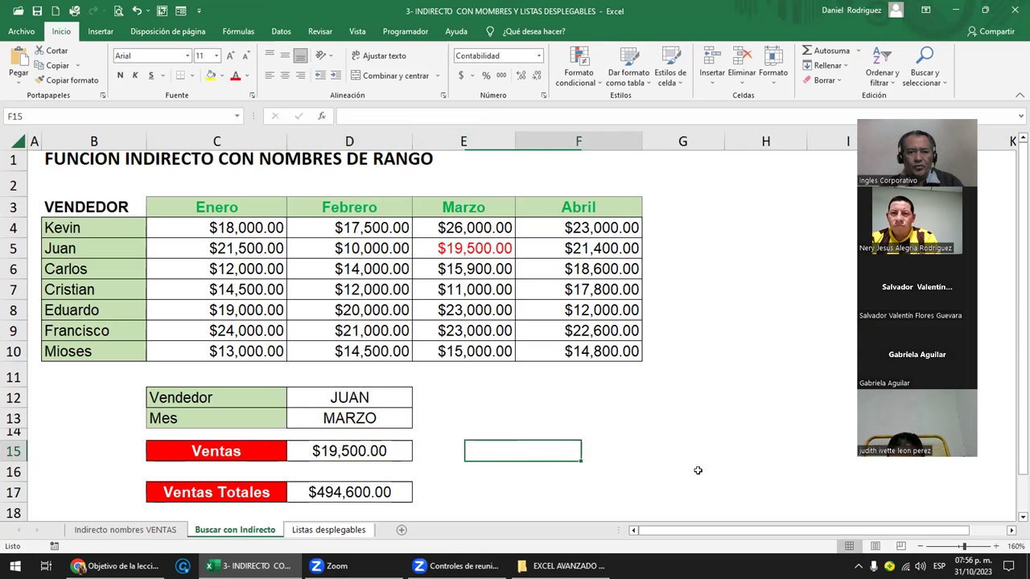
{"action": "type", "text": "="}
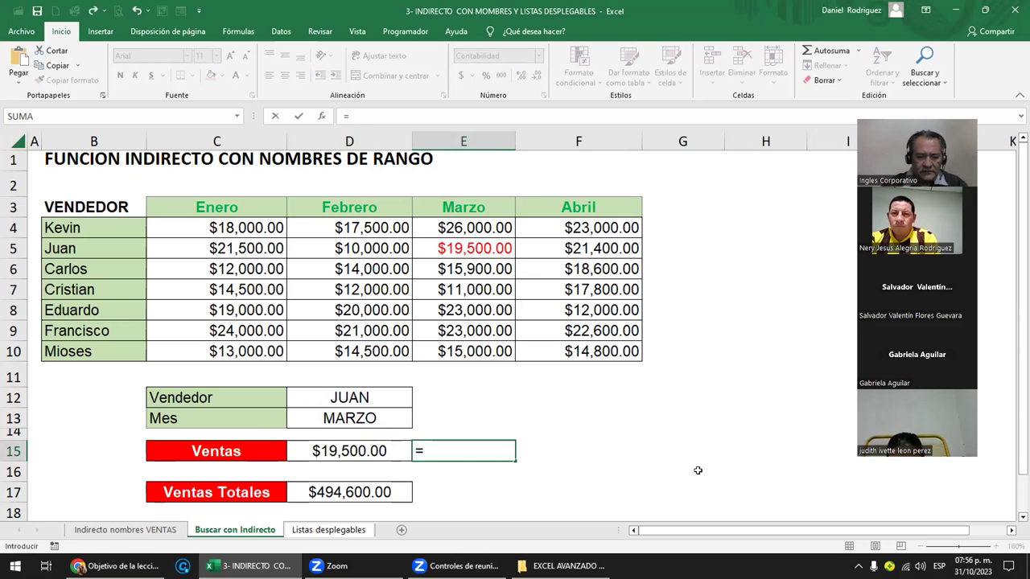
{"action": "type", "text": "JUAN"}
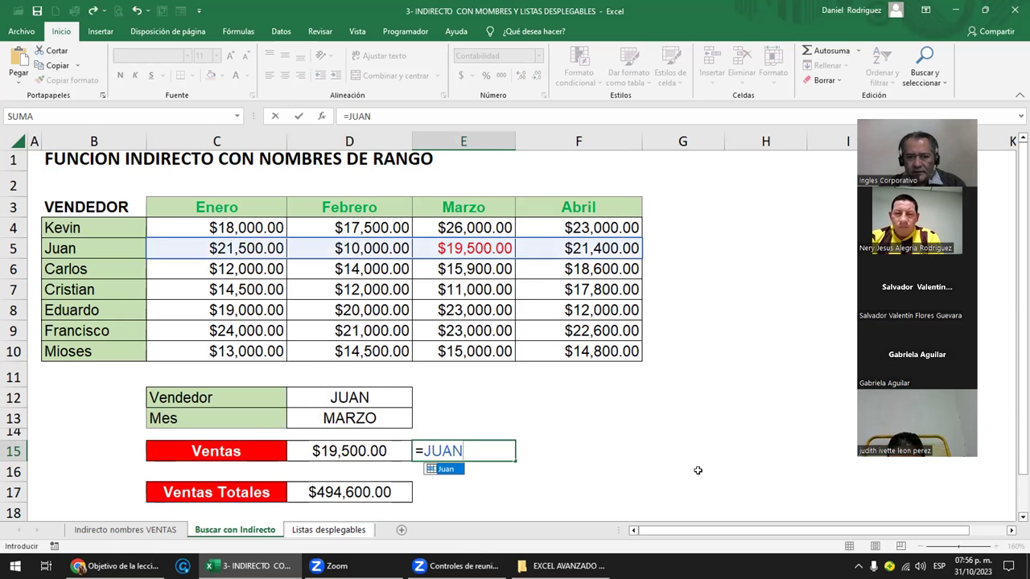
{"action": "key", "text": "Tab"}
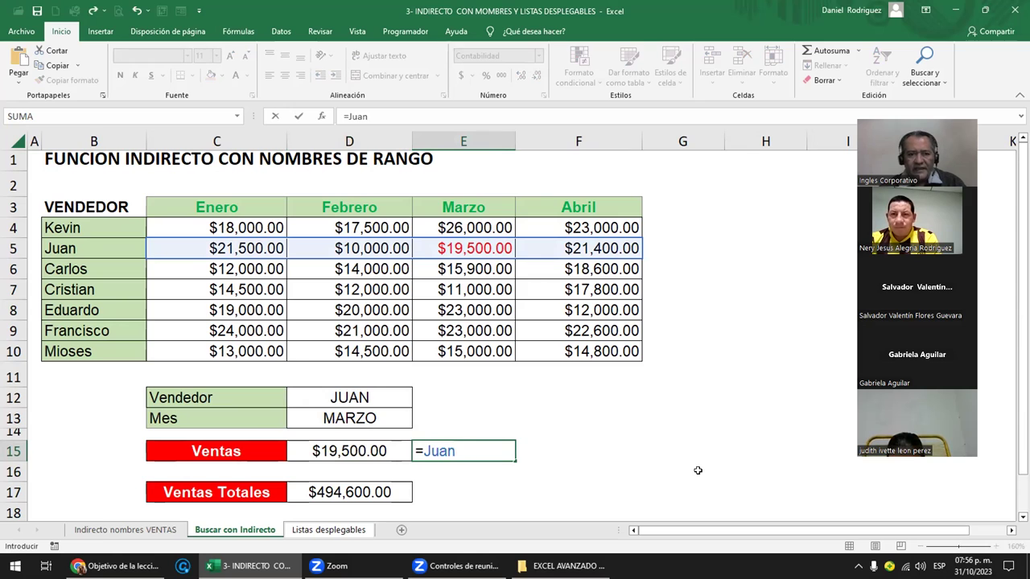
{"action": "type", "text": " MARZO"}
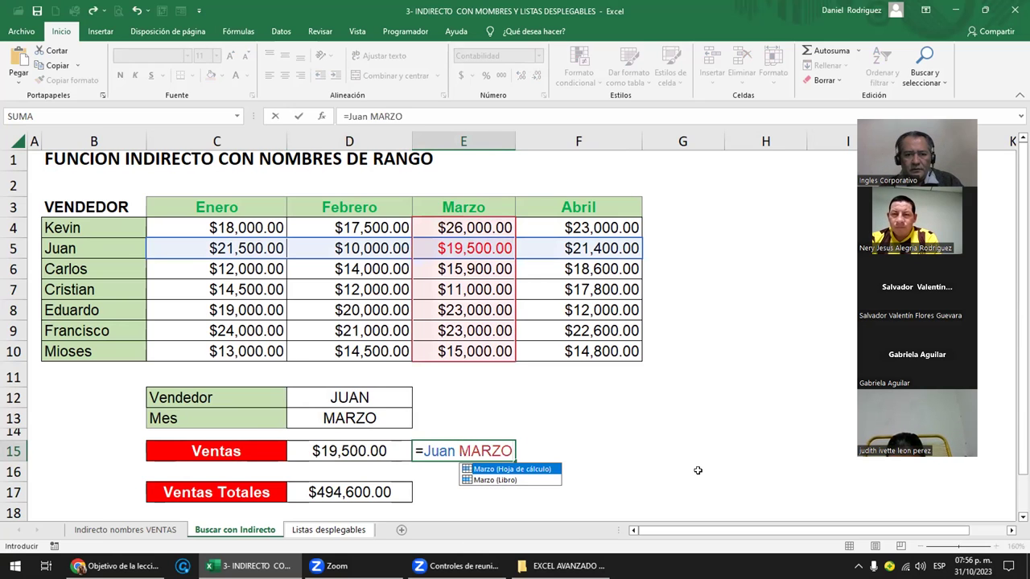
{"action": "key", "text": "Down"}
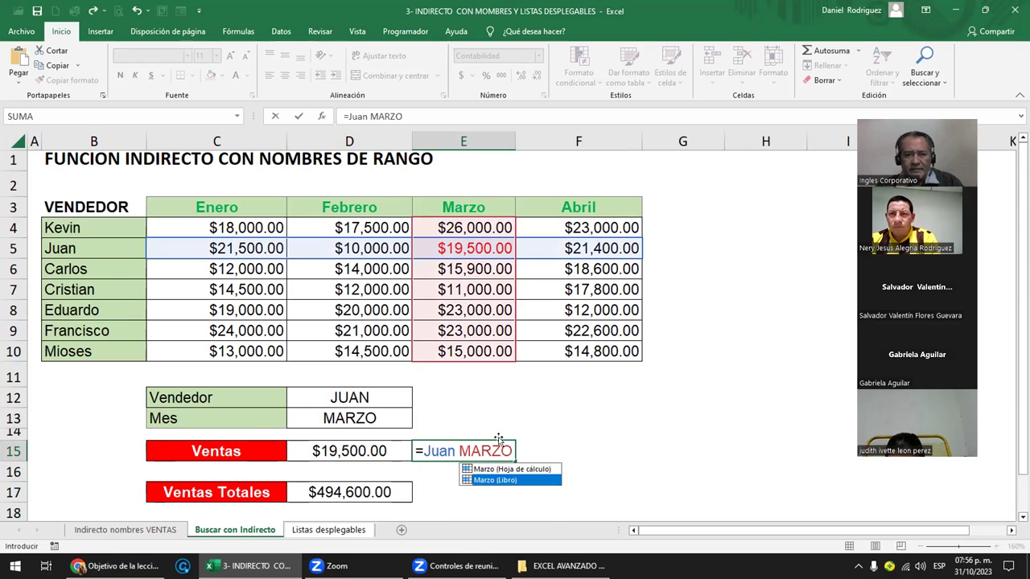
{"action": "key", "text": "Tab"}
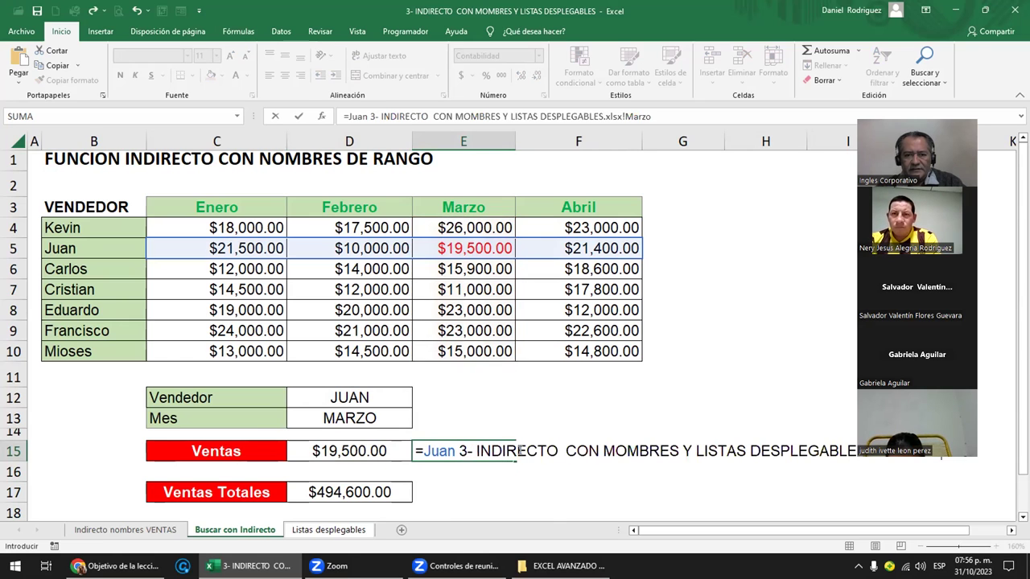
{"action": "left_click", "coordinate": [459, 451]}
{"action": "key", "text": "Delete"}
{"action": "key", "text": "Delete"}
{"action": "key", "text": "Delete"}
{"action": "key", "text": "Delete"}
{"action": "key", "text": "Delete"}
{"action": "key", "text": "Delete"}
{"action": "key", "text": "Delete"}
{"action": "key", "text": "Delete"}
{"action": "key", "text": "Delete"}
{"action": "key", "text": "Delete"}
{"action": "key", "text": "Delete"}
{"action": "key", "text": "Delete"}
{"action": "key", "text": "Delete"}
{"action": "key", "text": "Delete"}
{"action": "key", "text": "Delete"}
{"action": "key", "text": "Delete"}
{"action": "type", "text": "M"}
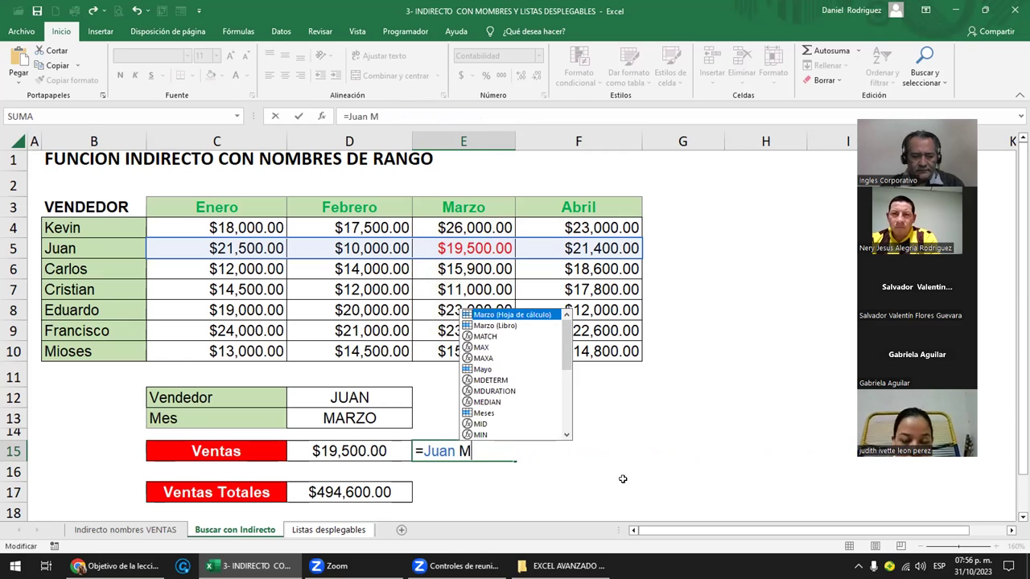
{"action": "type", "text": "A"}
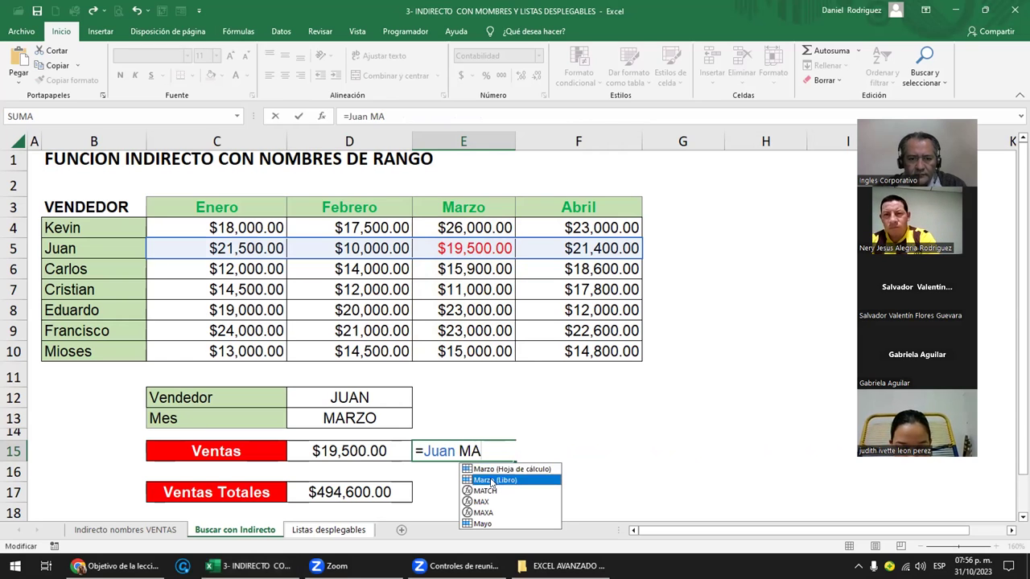
{"action": "double_click", "coordinate": [494, 480]}
{"action": "key", "text": "Return"}
{"action": "key", "text": "Return"}
{"action": "key", "text": "Escape"}
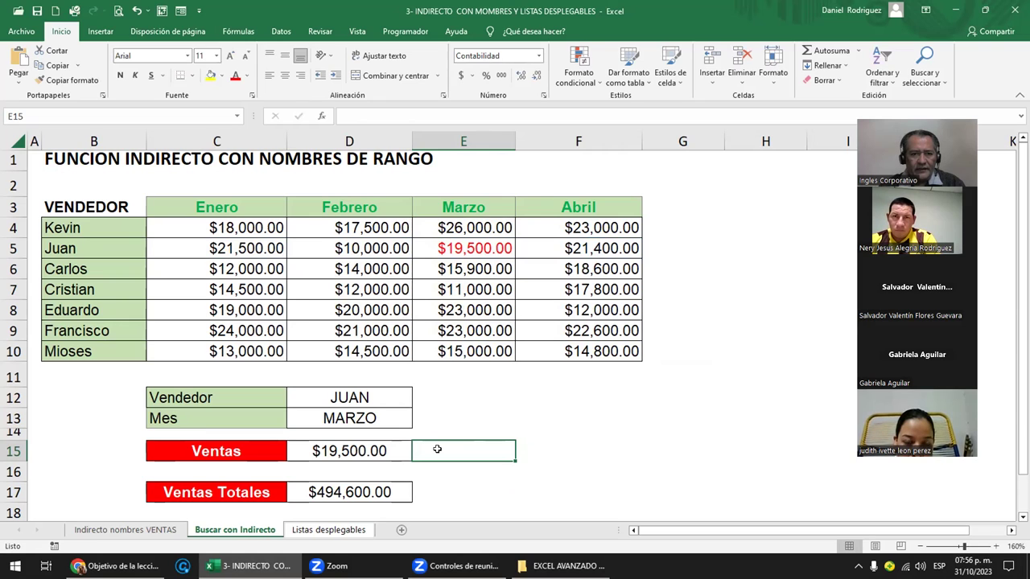
- Change the Mes cell D13 to ABRIL
{"action": "key", "text": "Left"}
{"action": "key", "text": "Up"}
{"action": "key", "text": "Up"}
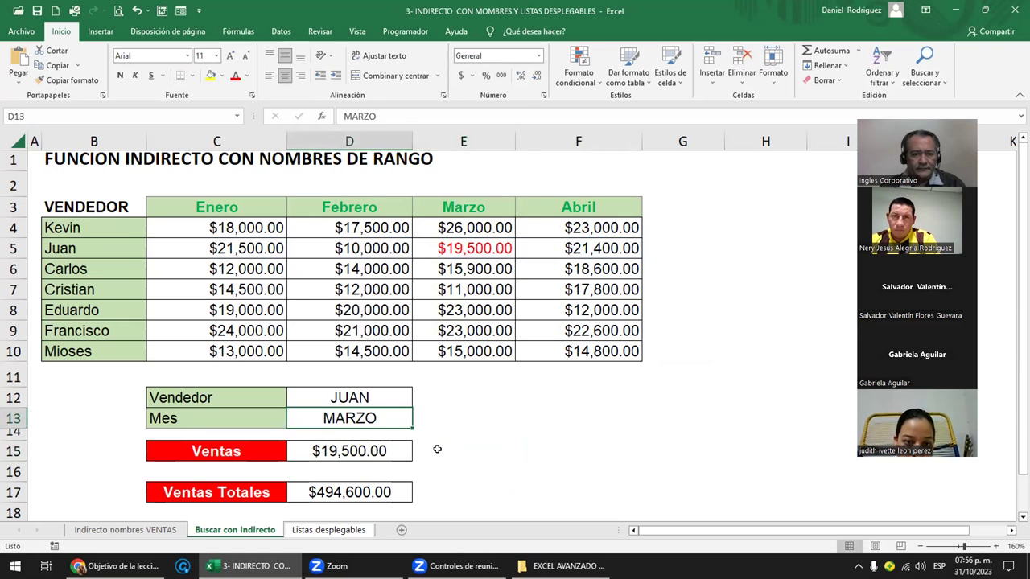
{"action": "type", "text": "ABRIL"}
{"action": "key", "text": "Return"}
- Start typing JUAN in E15, then cancel the entry
{"action": "key", "text": "Down"}
{"action": "key", "text": "Right"}
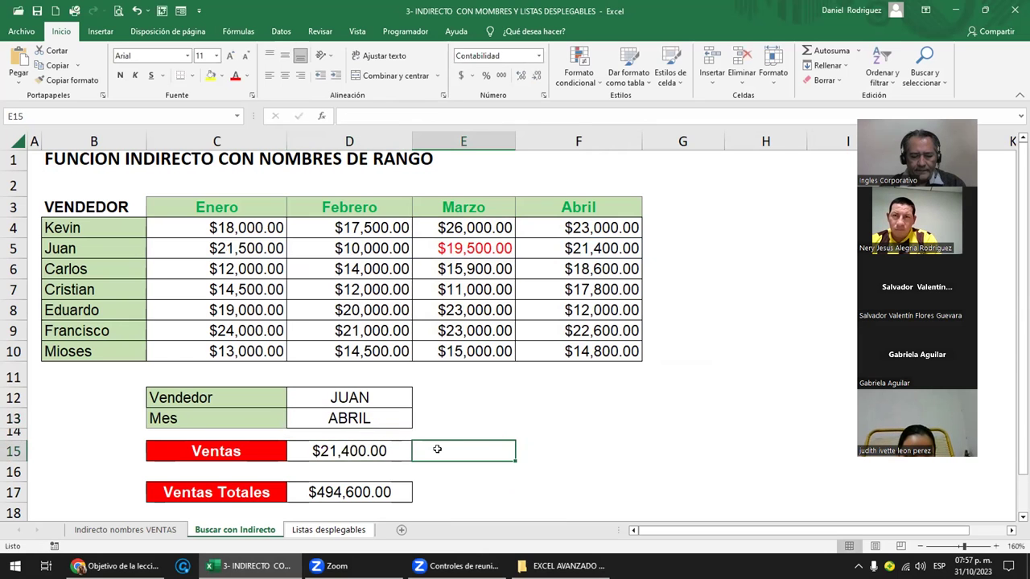
{"action": "double_click", "coordinate": [437, 448]}
{"action": "type", "text": "JUAN"}
{"action": "key", "text": "BackSpace"}
{"action": "key", "text": "BackSpace"}
{"action": "key", "text": "BackSpace"}
{"action": "key", "text": "Escape"}
- Try a Juan–Abril name intersection formula in E12, then cancel it after the error
{"action": "key", "text": "Up"}
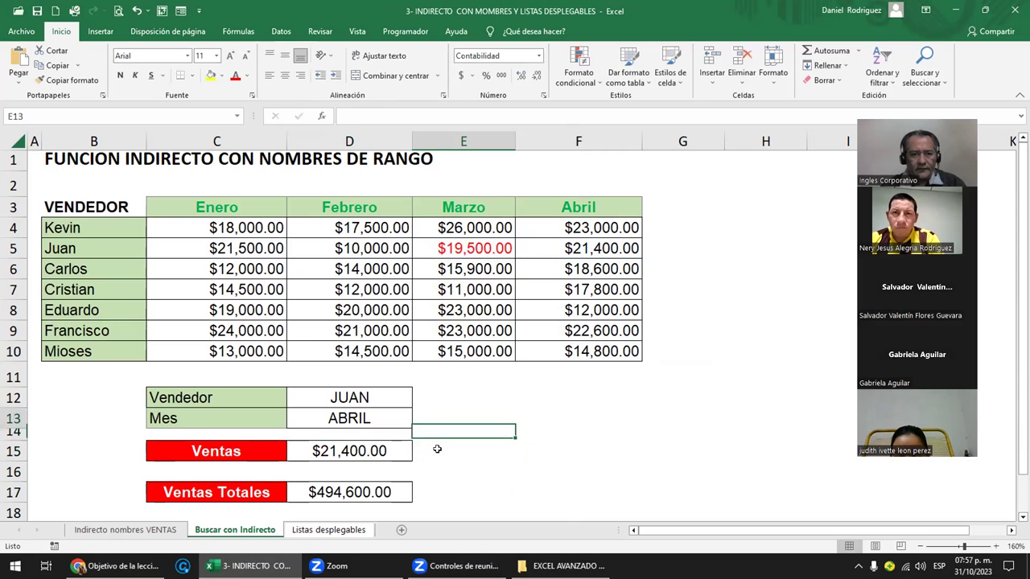
{"action": "key", "text": "Up"}
{"action": "key", "text": "Up"}
{"action": "type", "text": "="}
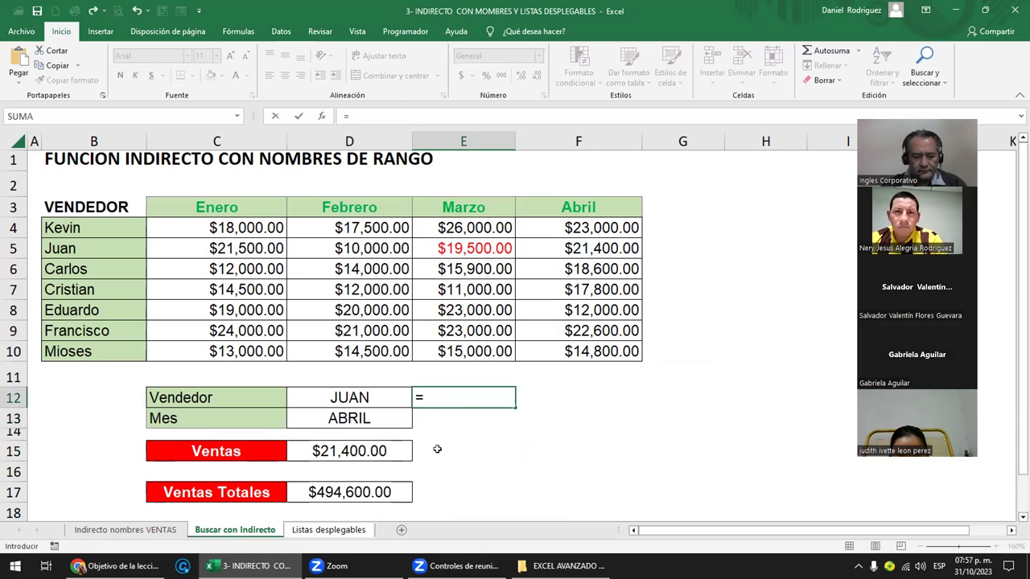
{"action": "type", "text": "JUA"}
{"action": "key", "text": "Tab"}
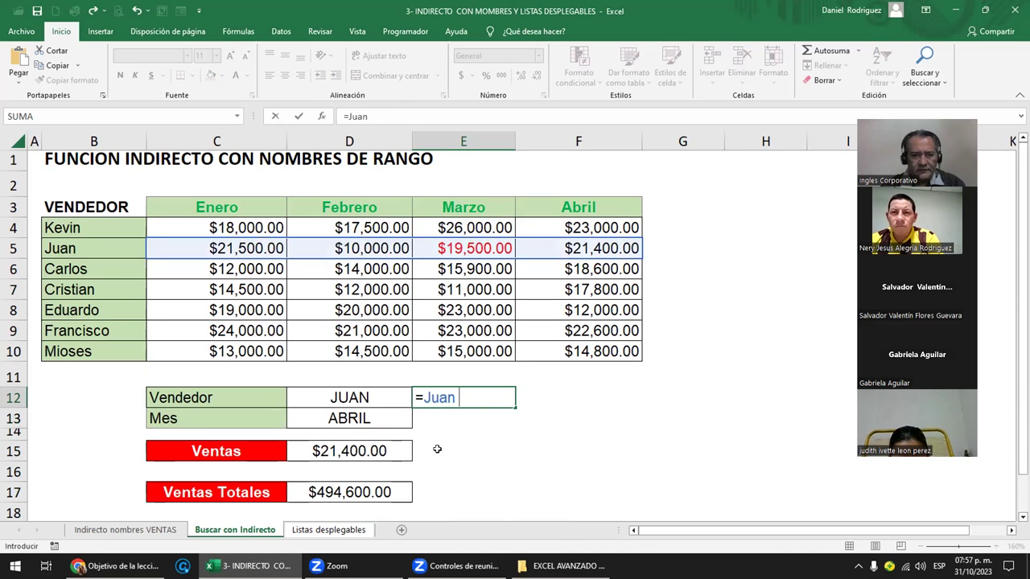
{"action": "type", "text": "A"}
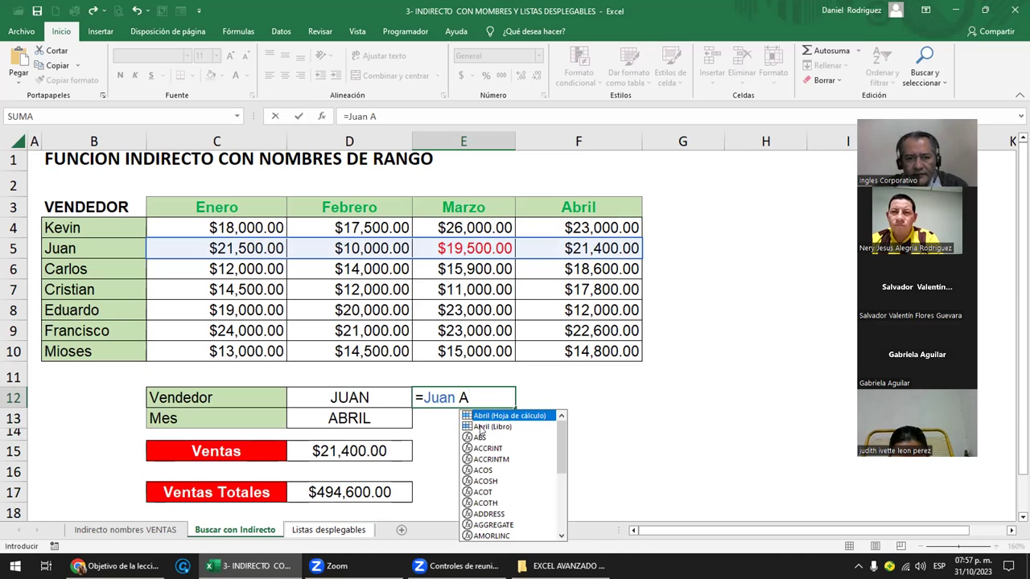
{"action": "double_click", "coordinate": [468, 427]}
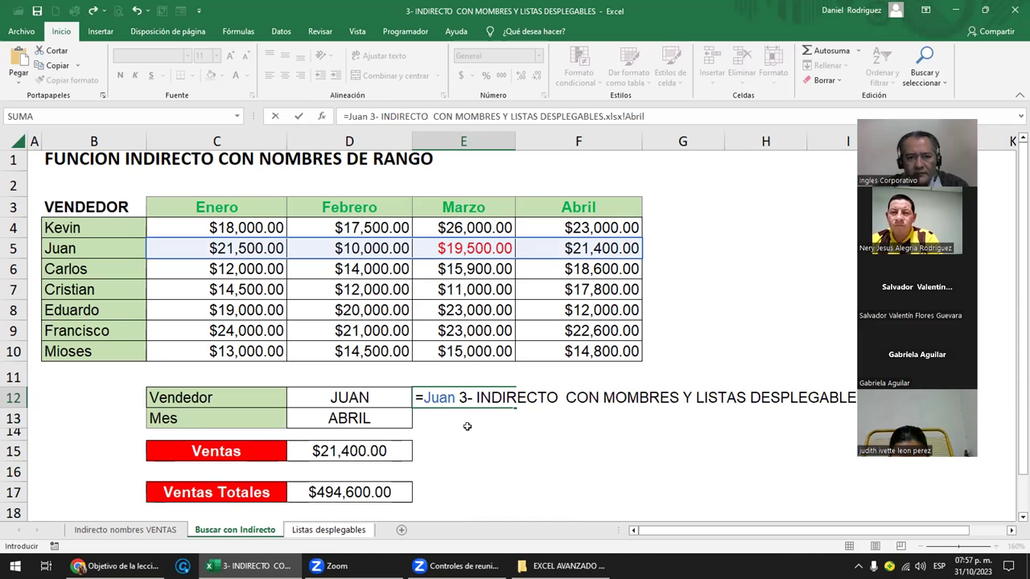
{"action": "key", "text": "Return"}
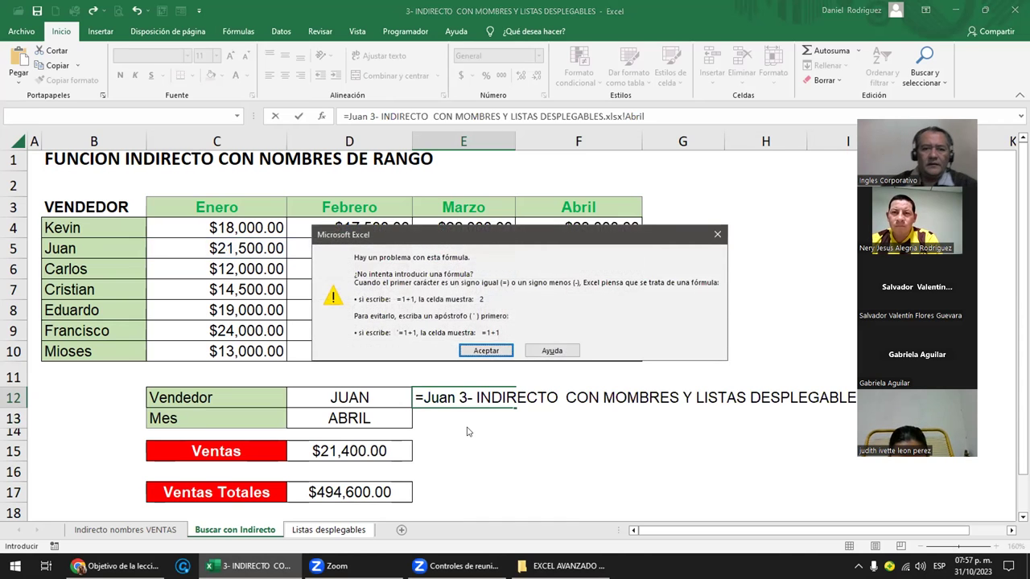
{"action": "key", "text": "Return"}
{"action": "key", "text": "Escape"}
{"action": "key", "text": "Left"}
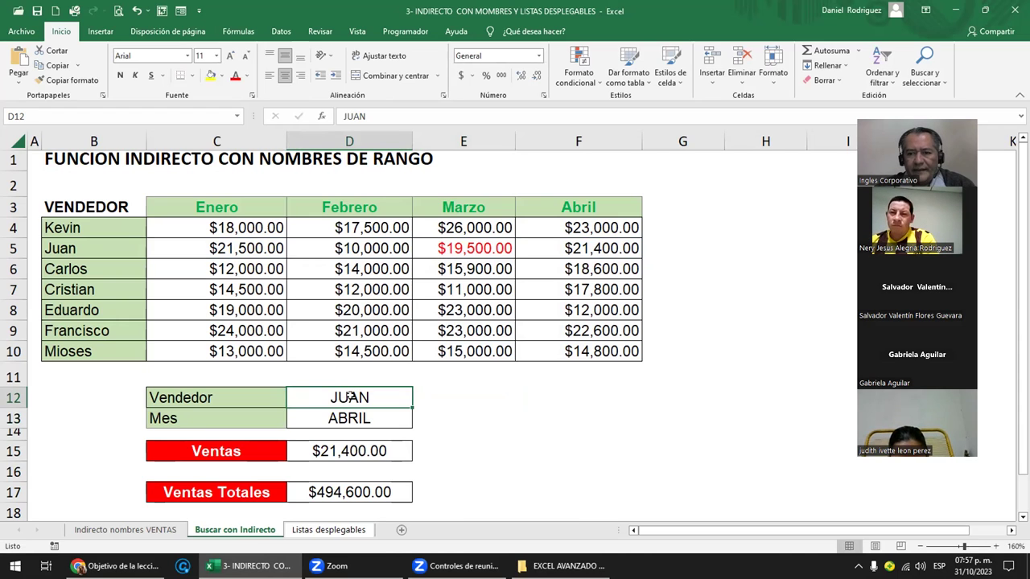
- Change the Vendedor cell D12 to CRISTIAN so Ventas shows $17,800.00
{"action": "left_click", "coordinate": [448, 412]}
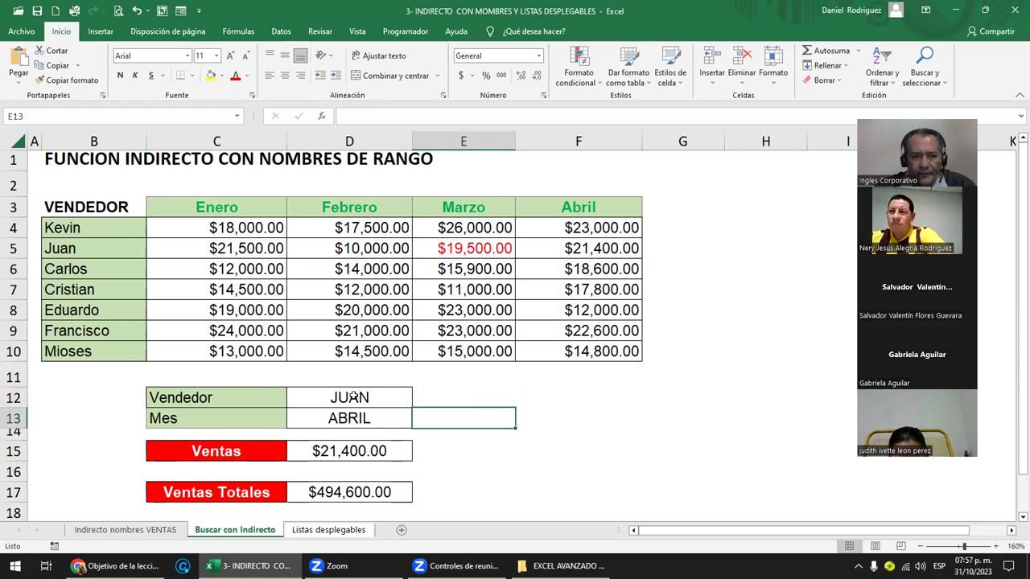
{"action": "left_click", "coordinate": [353, 397]}
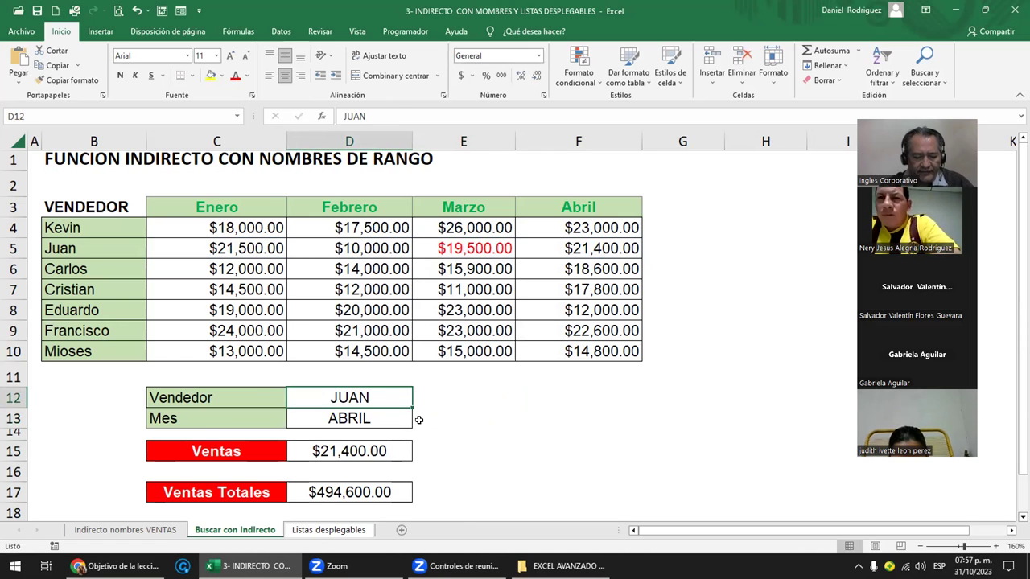
{"action": "type", "text": "CRISTIAN"}
{"action": "key", "text": "Return"}
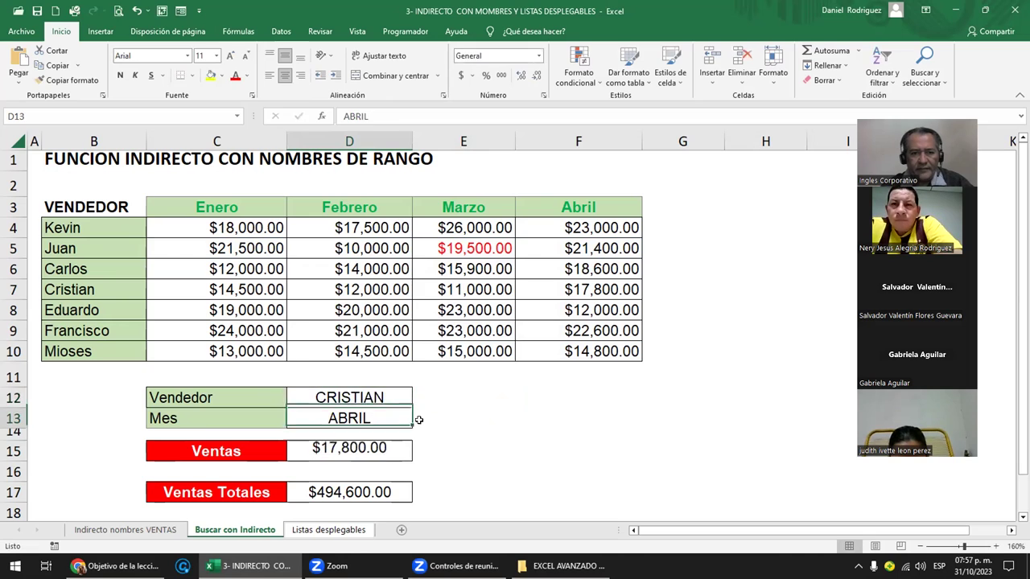
{"action": "key", "text": "Up"}
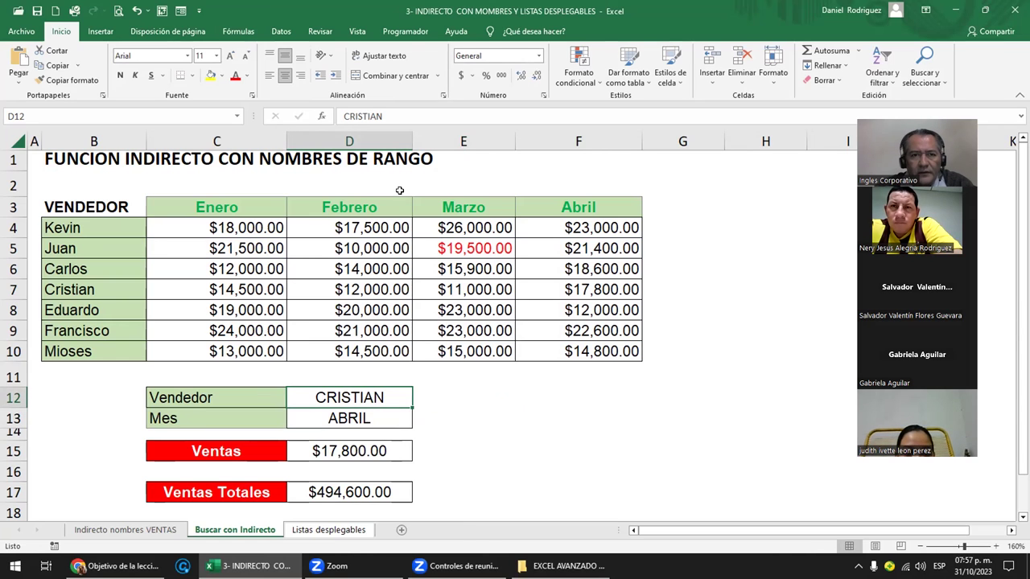
{"action": "left_click", "coordinate": [282, 32]}
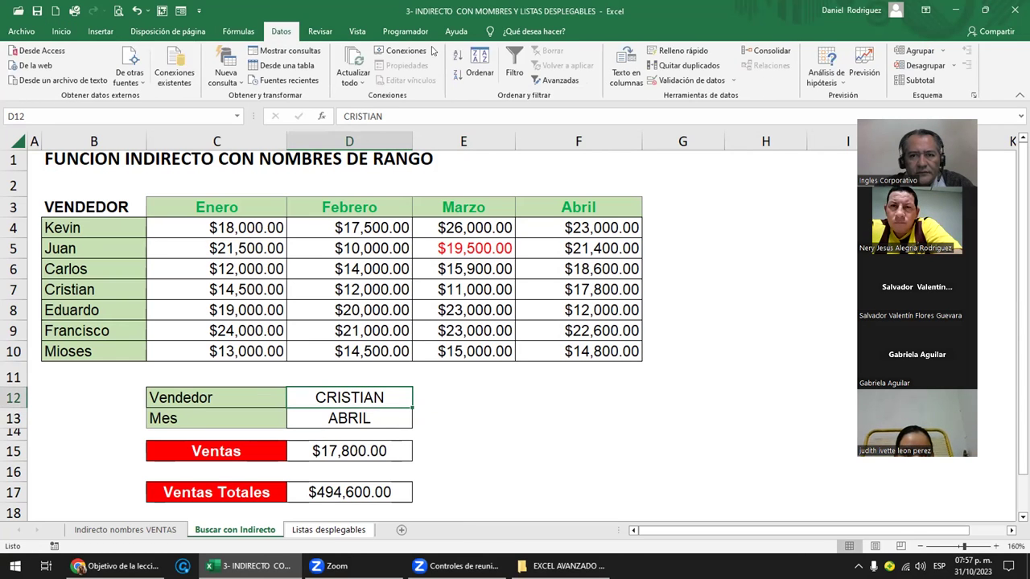
- Give D12 a data validation list sourced from the seller names B4:B10
{"action": "left_click", "coordinate": [693, 80]}
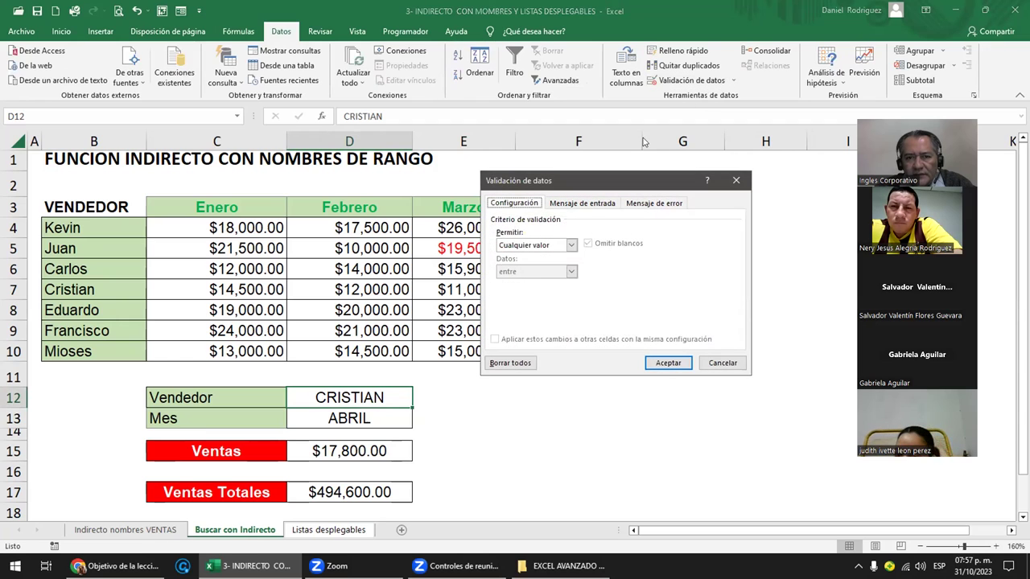
{"action": "left_click", "coordinate": [570, 244]}
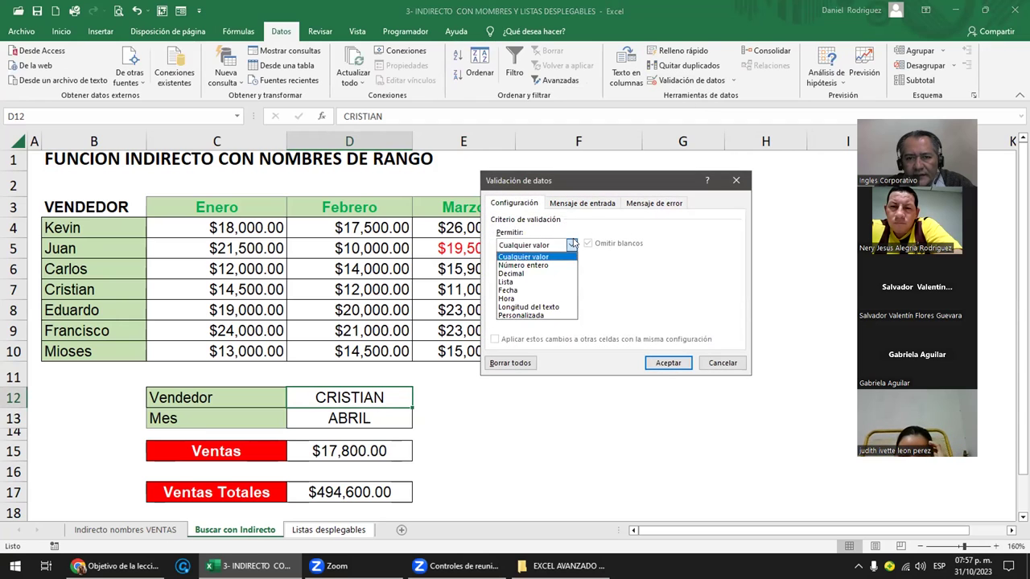
{"action": "left_click", "coordinate": [519, 275]}
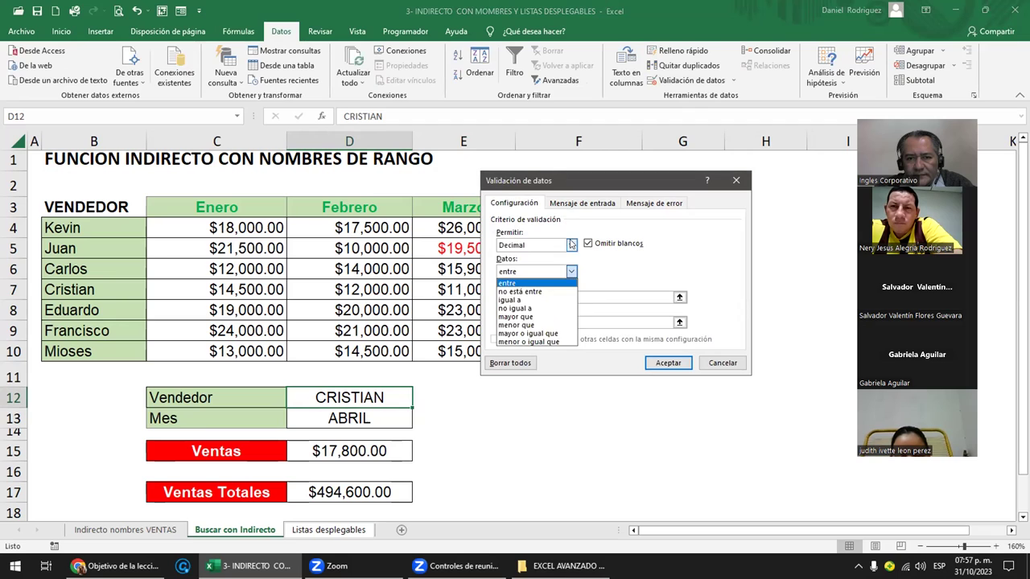
{"action": "left_click", "coordinate": [570, 245]}
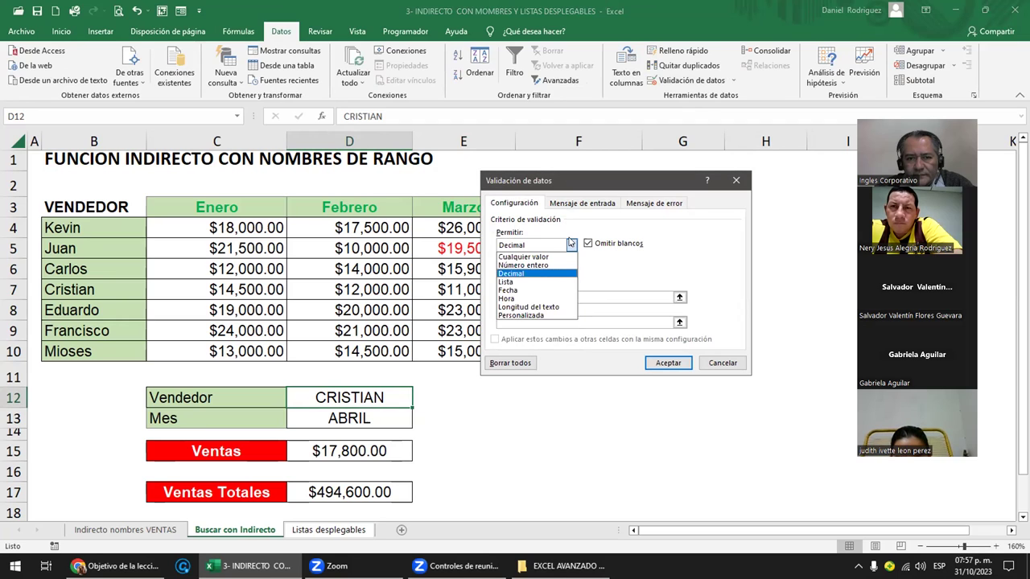
{"action": "left_click", "coordinate": [515, 281]}
{"action": "left_click", "coordinate": [516, 296]}
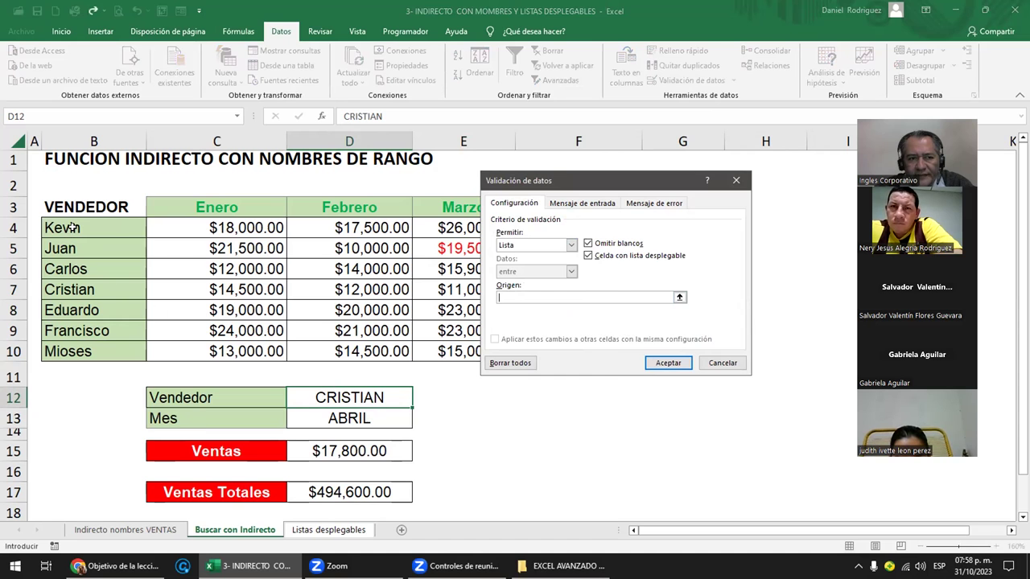
{"action": "left_click_drag", "start_coordinate": [65, 229], "coordinate": [84, 346]}
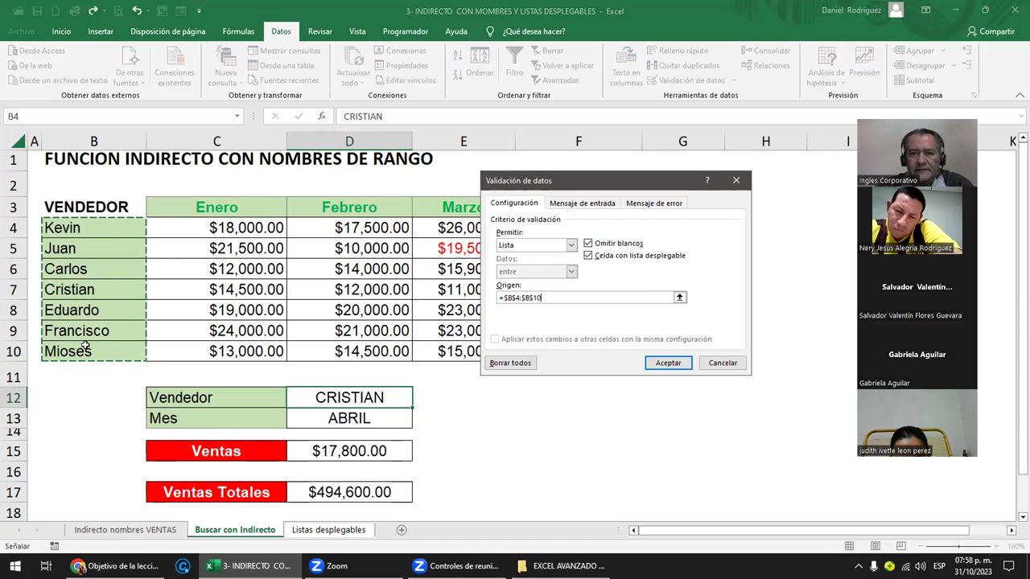
{"action": "left_click", "coordinate": [655, 366]}
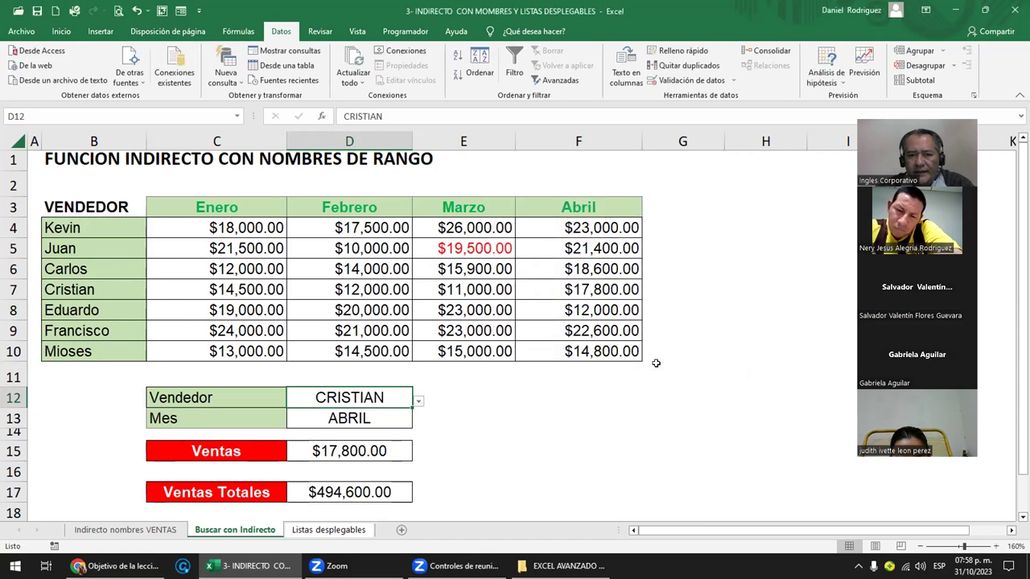
- Pick Francisco from the Vendedor dropdown so Ventas shows $22,600.00
{"action": "left_click", "coordinate": [514, 404]}
{"action": "left_click", "coordinate": [389, 398]}
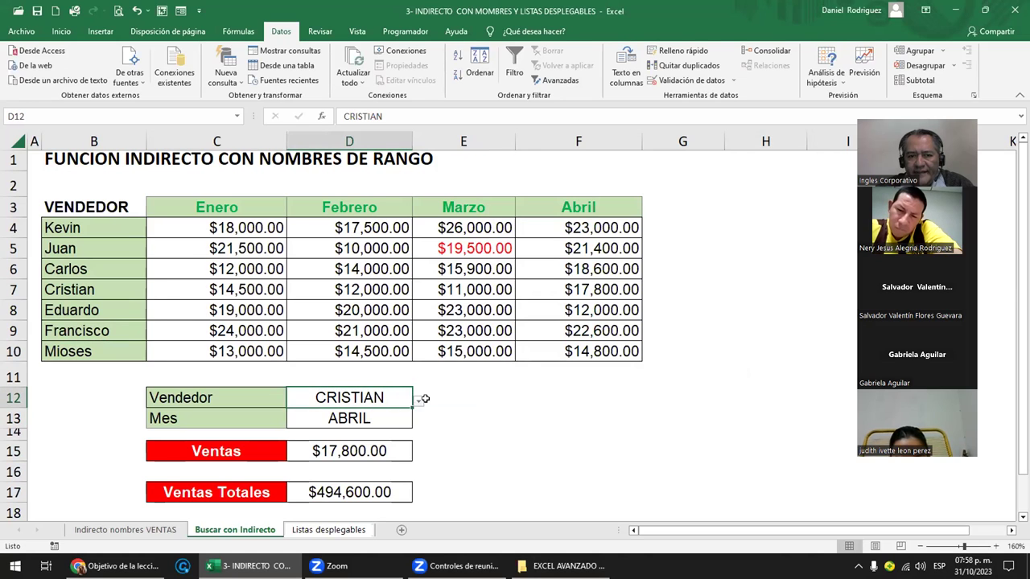
{"action": "left_click", "coordinate": [417, 402]}
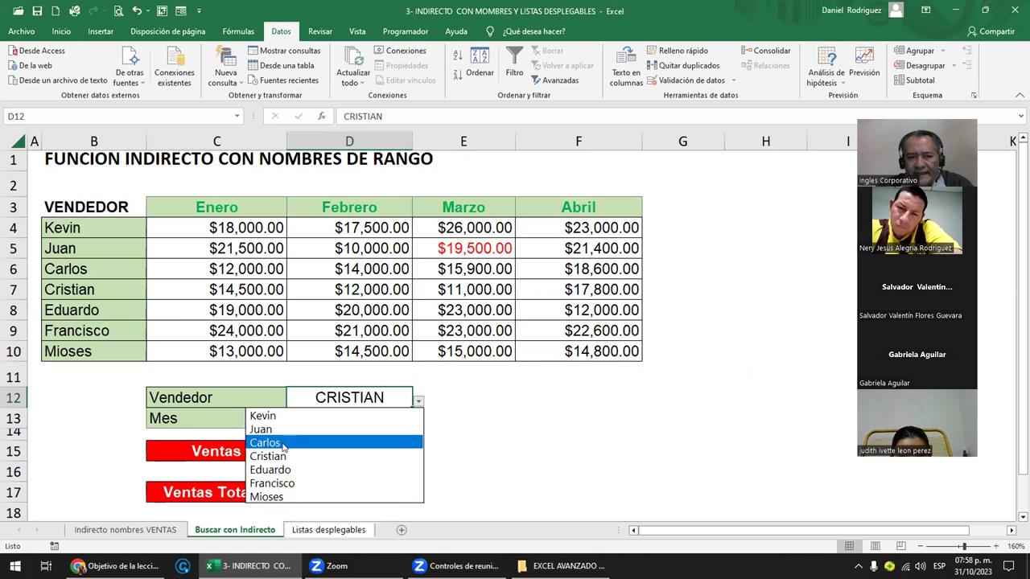
{"action": "key", "text": "Escape"}
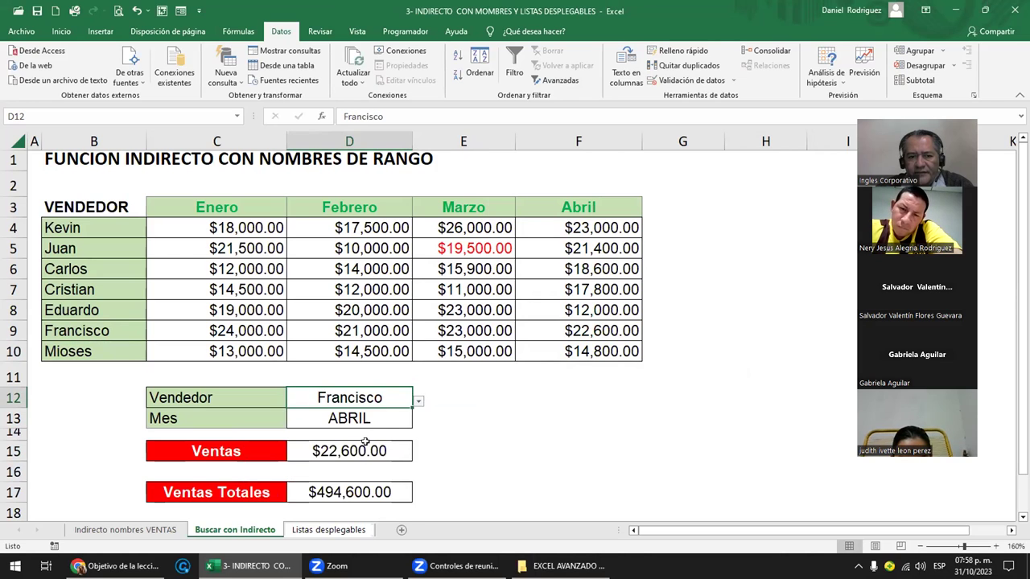
{"action": "left_click", "coordinate": [361, 417]}
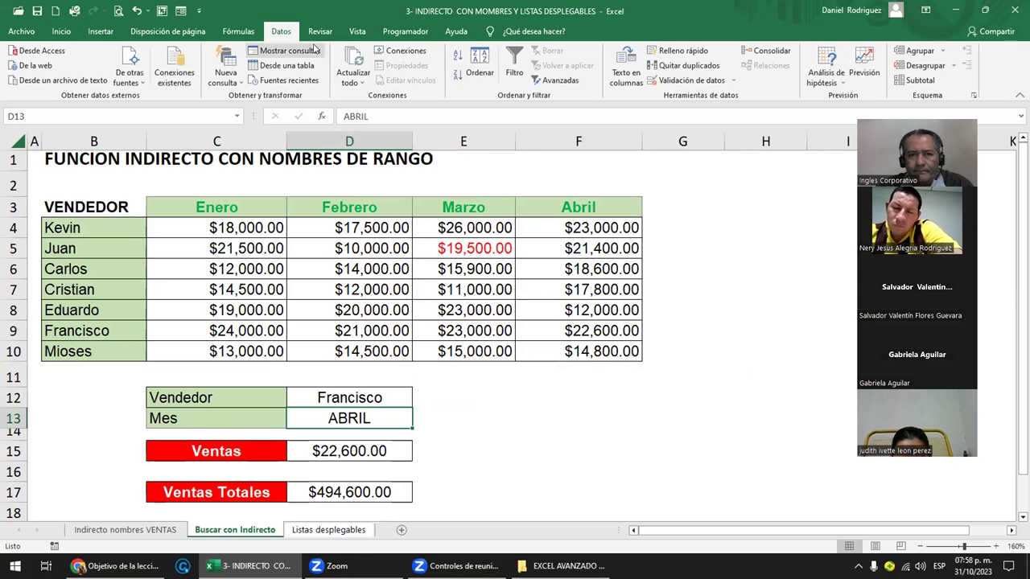
- Give the Mes cell D13 a validation list sourced from the month headers C3:F3
{"action": "left_click", "coordinate": [685, 84]}
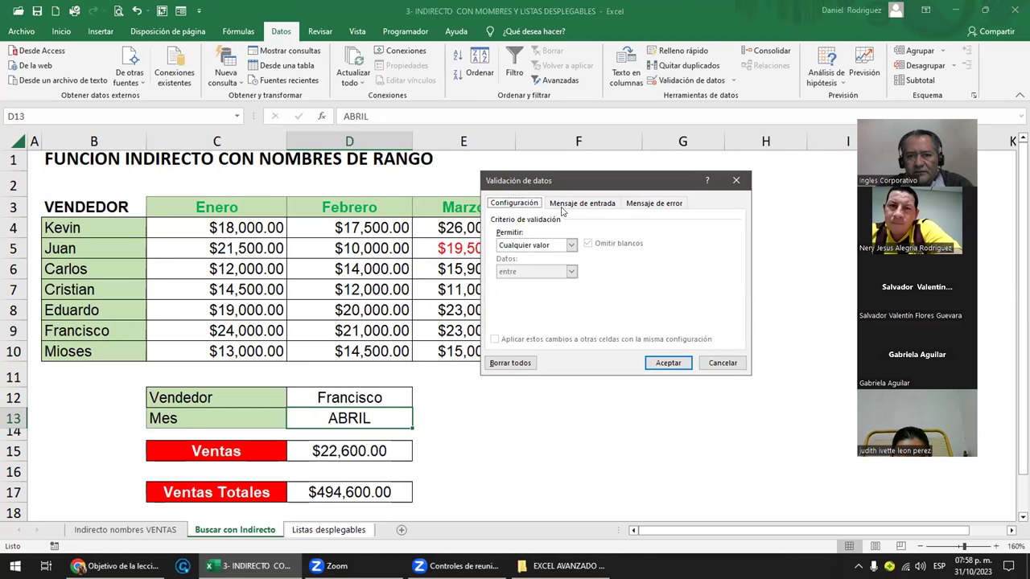
{"action": "left_click", "coordinate": [570, 245]}
{"action": "left_click", "coordinate": [522, 282]}
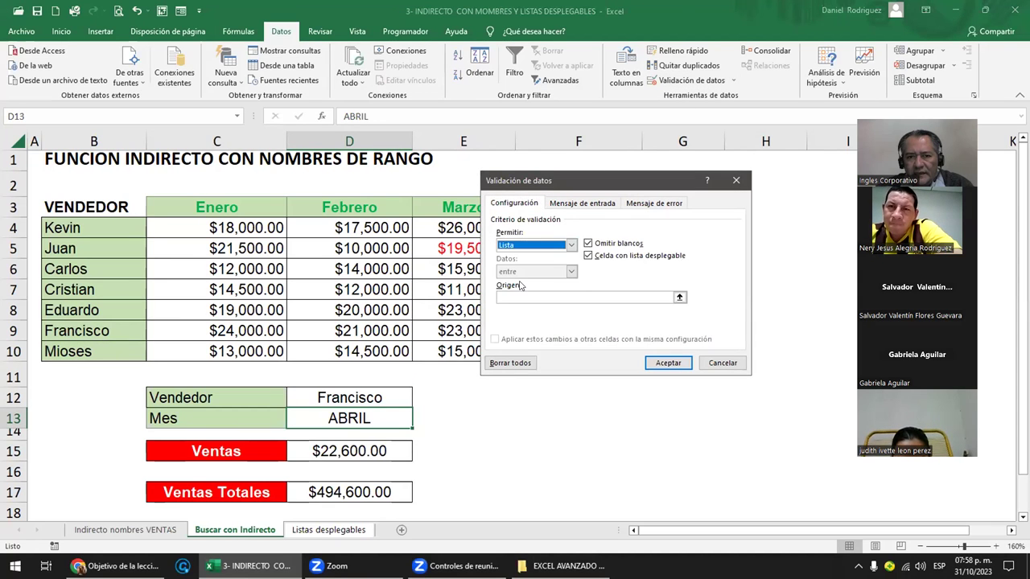
{"action": "left_click", "coordinate": [510, 298]}
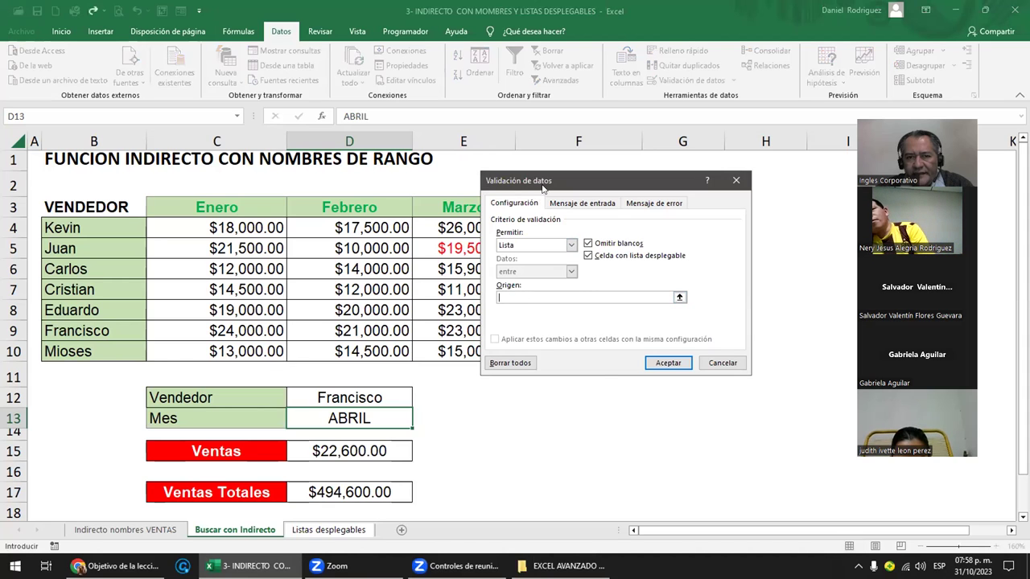
{"action": "left_click_drag", "start_coordinate": [221, 207], "coordinate": [564, 208]}
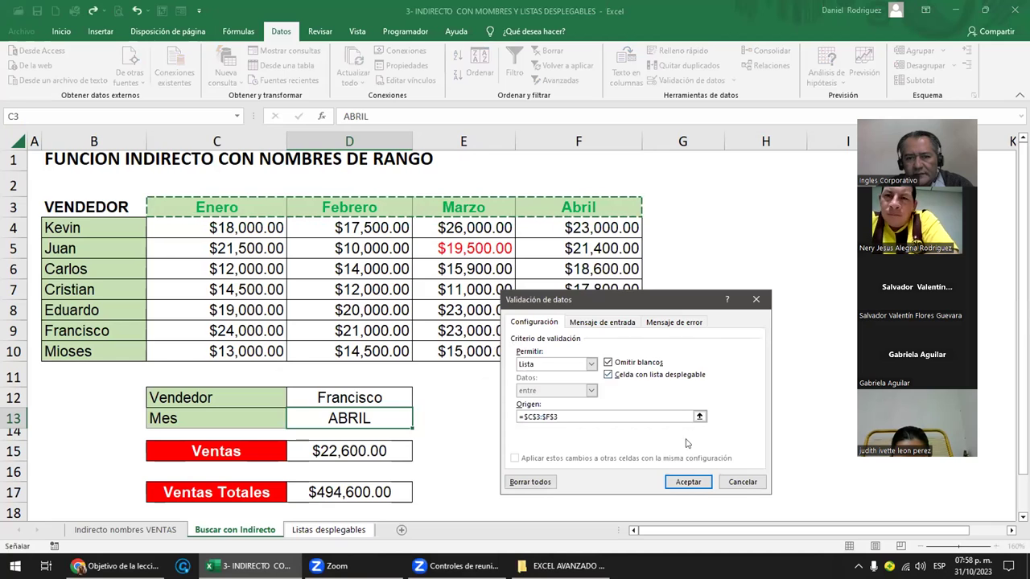
{"action": "left_click", "coordinate": [688, 480]}
{"action": "left_click", "coordinate": [508, 443]}
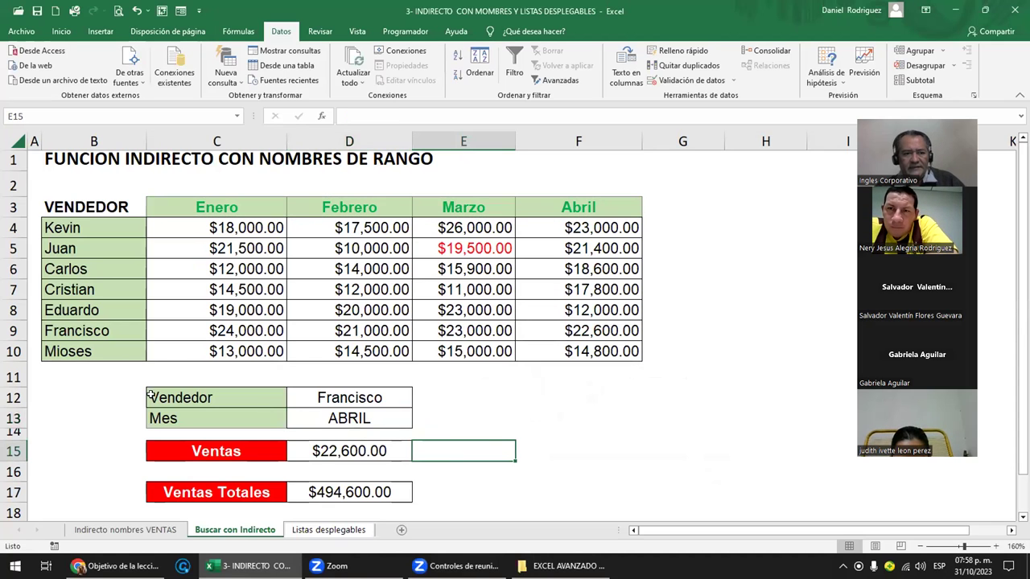
- Choose Cristian and Febrero from the dropdowns so Ventas shows $12,000.00
{"action": "left_click", "coordinate": [364, 398]}
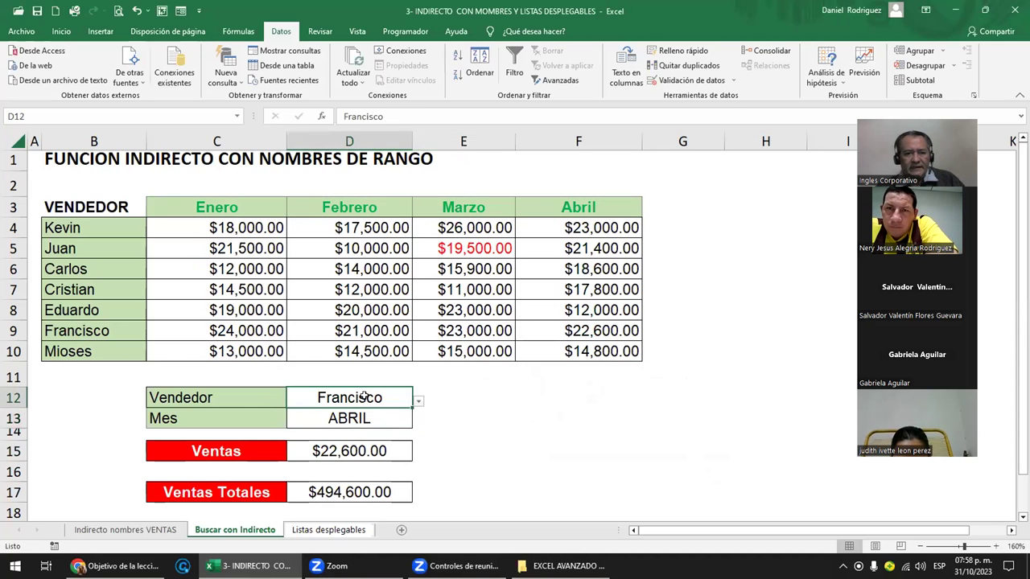
{"action": "left_click", "coordinate": [418, 400]}
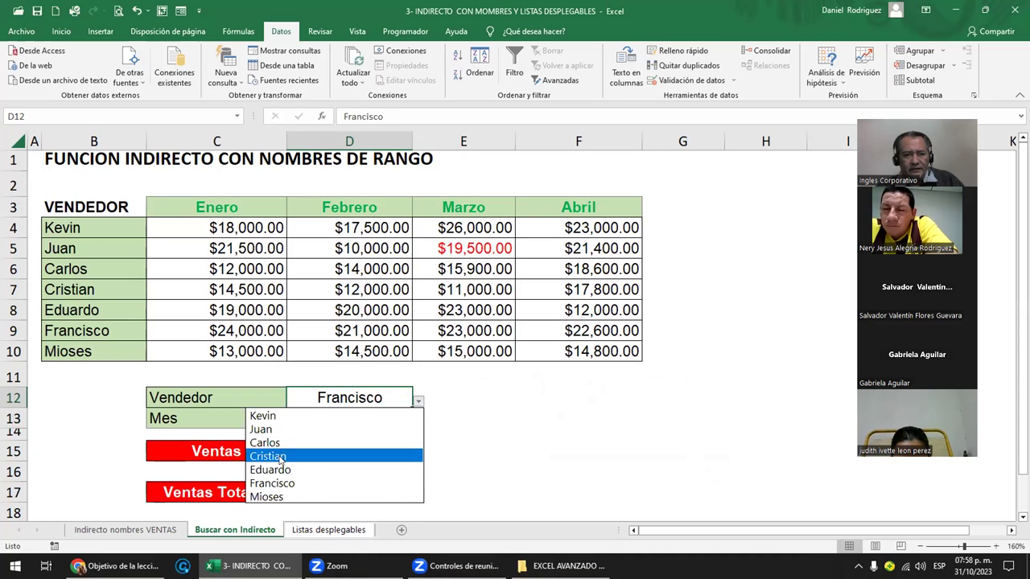
{"action": "left_click", "coordinate": [280, 458]}
{"action": "left_click", "coordinate": [376, 421]}
{"action": "left_click", "coordinate": [418, 422]}
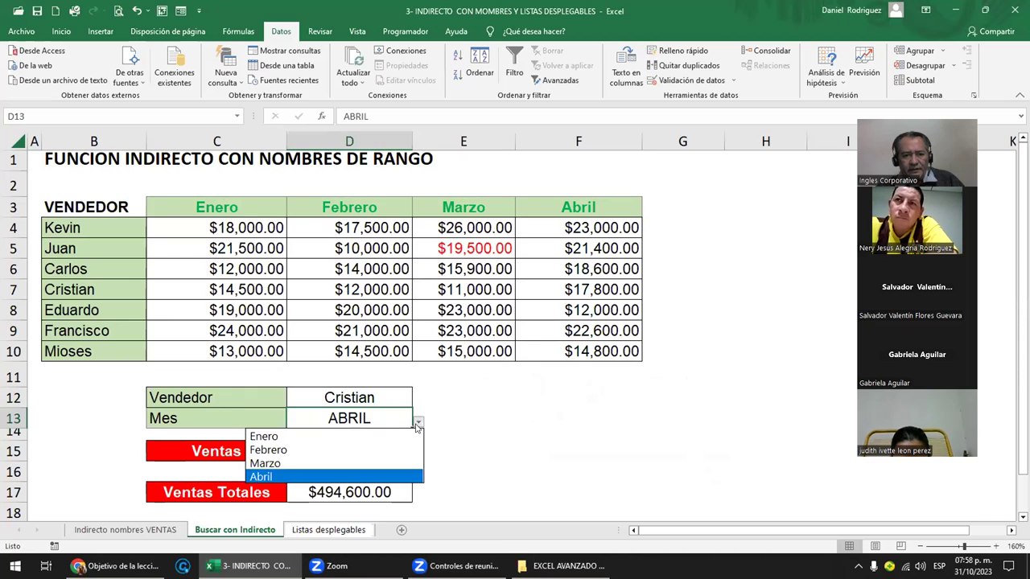
{"action": "left_click", "coordinate": [285, 450]}
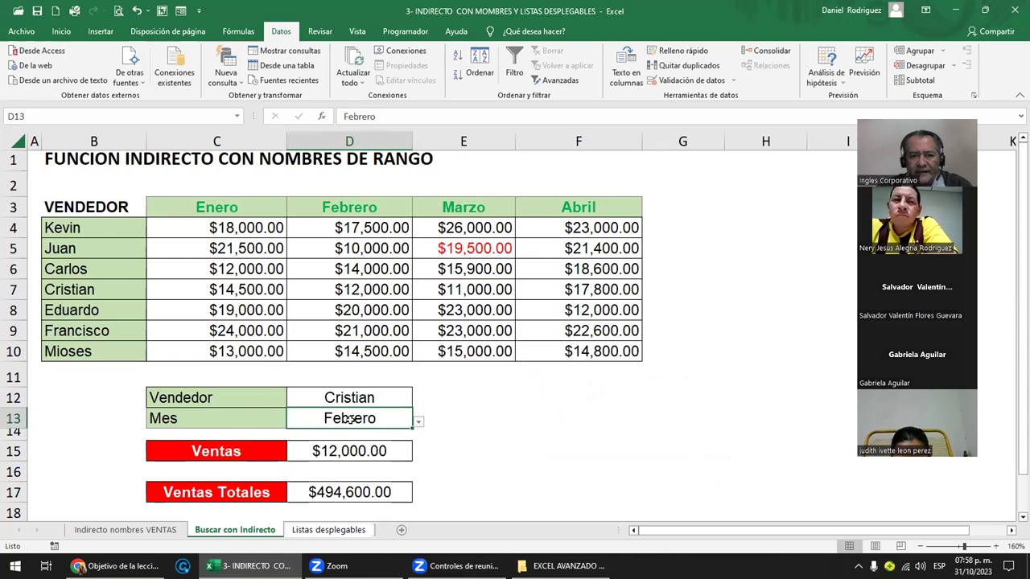
- Review the Ventas and Ventas Totales formulas without changing them
{"action": "double_click", "coordinate": [345, 451]}
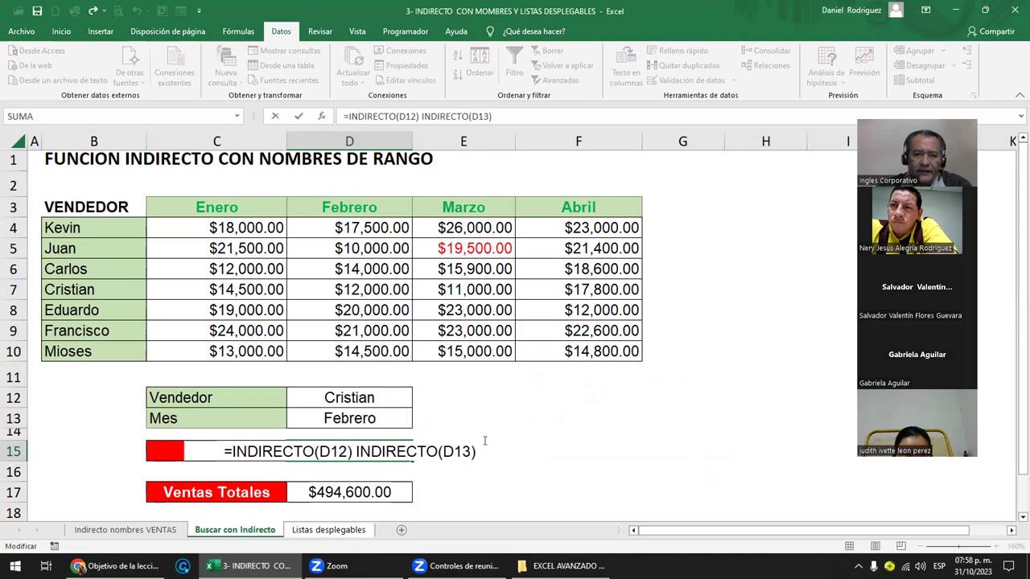
{"action": "key", "text": "ctrl+Return"}
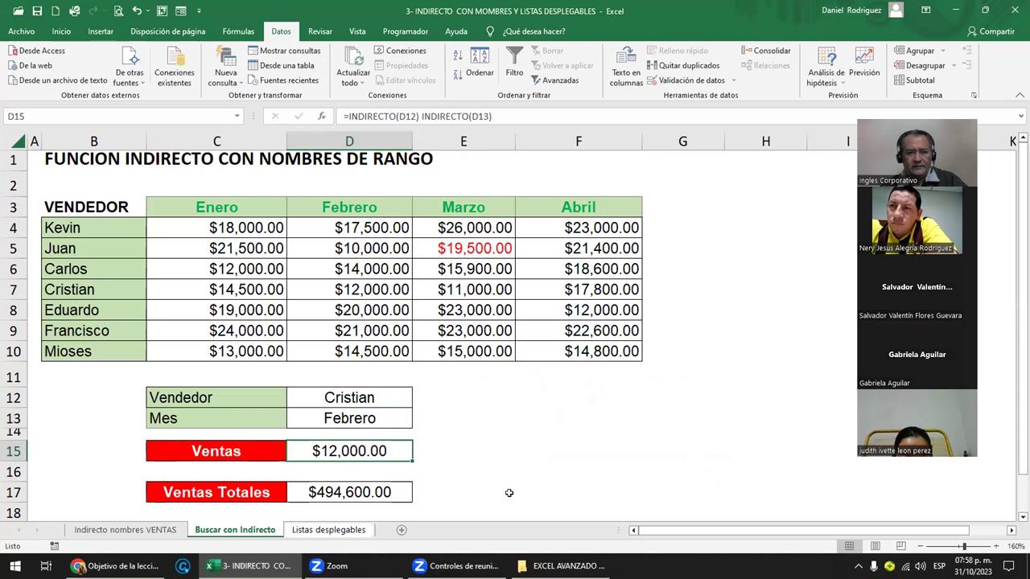
{"action": "key", "text": "F2"}
{"action": "key", "text": "Escape"}
{"action": "key", "text": "Down"}
{"action": "key", "text": "Down"}
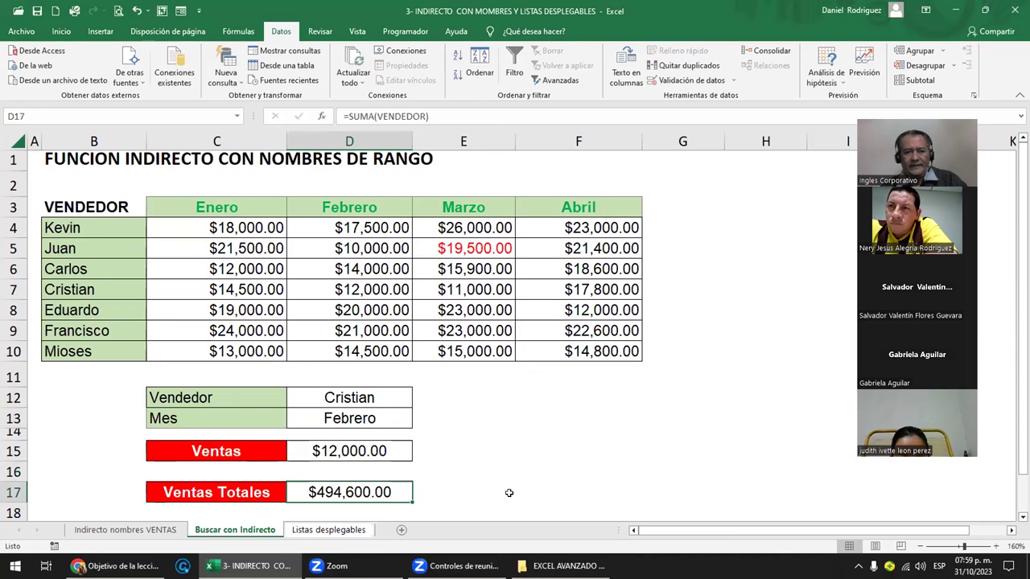
{"action": "key", "text": "F2"}
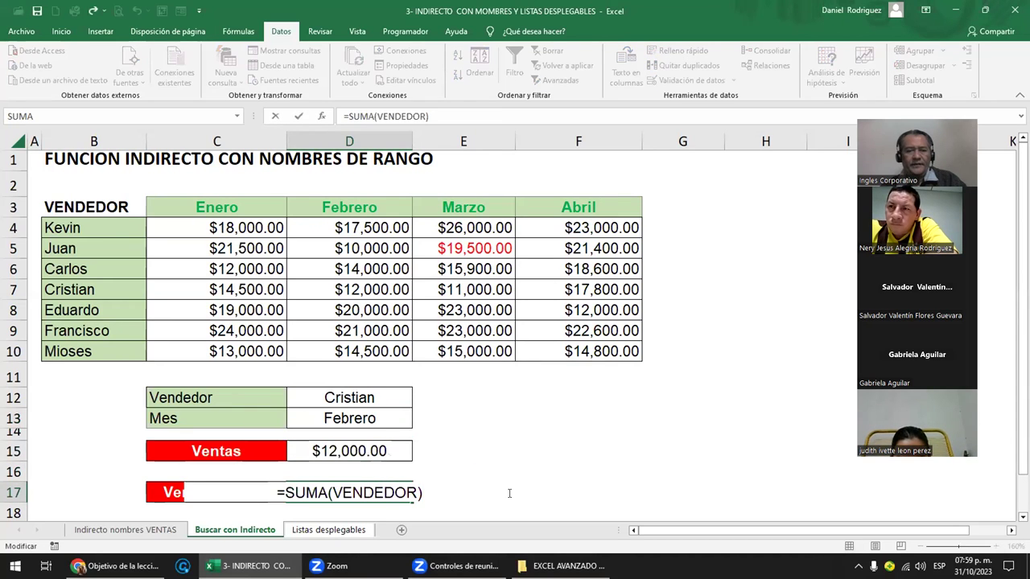
{"action": "key", "text": "ctrl+Return"}
- Inspect the sales figures C4:F10 and VENDEDOR header, and recheck the Ventas Totales formula
{"action": "left_click", "coordinate": [92, 206]}
{"action": "key", "text": "ctrl+a"}
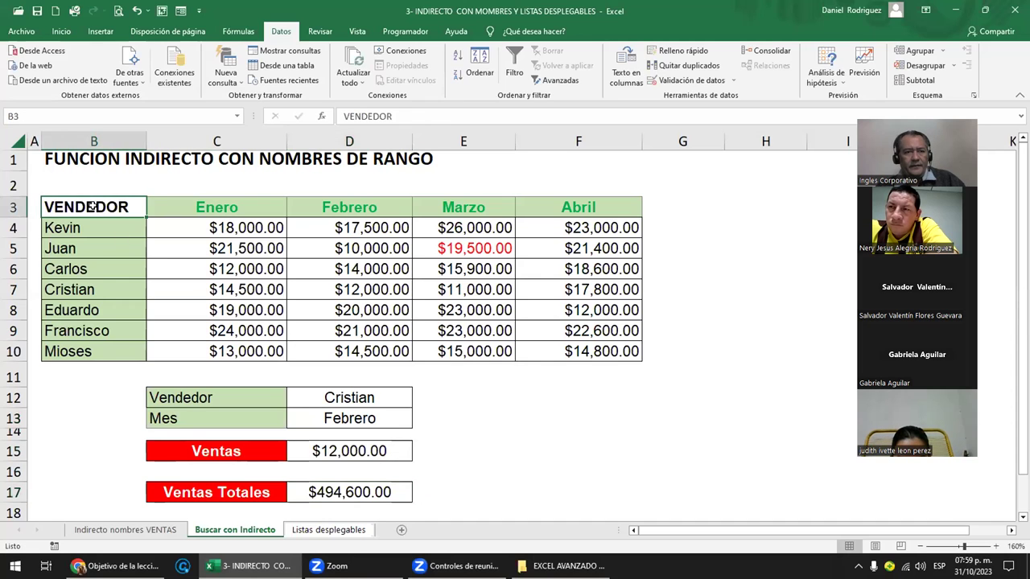
{"action": "left_click", "coordinate": [185, 226]}
{"action": "left_click_drag", "start_coordinate": [186, 226], "coordinate": [585, 355]}
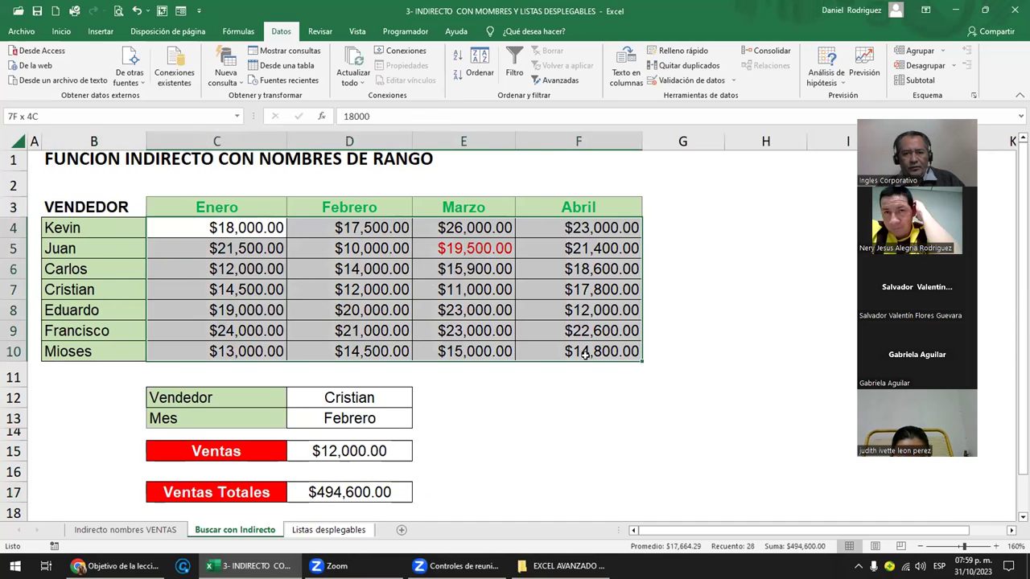
{"action": "left_click", "coordinate": [109, 206], "text": "ctrl"}
{"action": "left_click", "coordinate": [153, 222]}
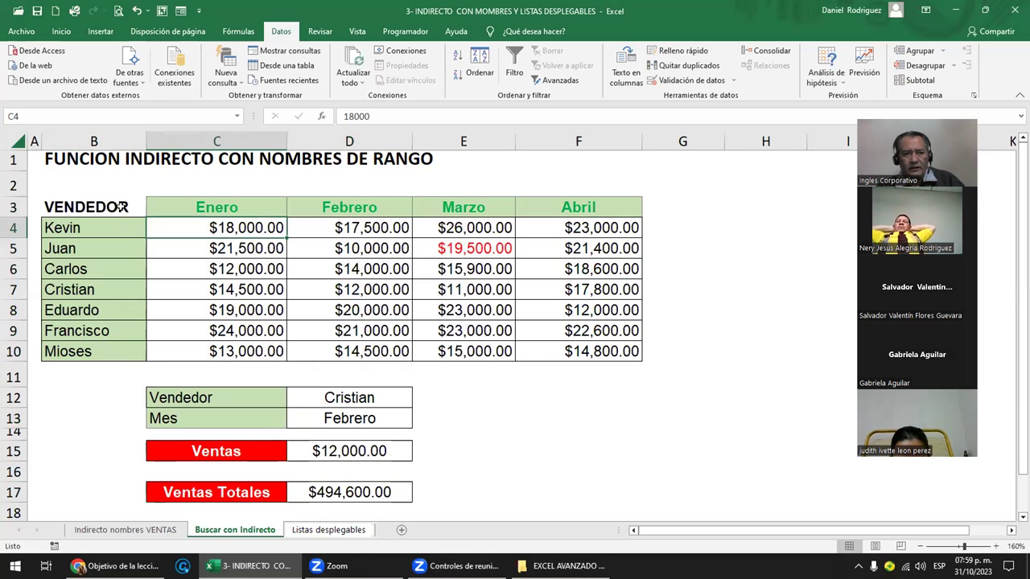
{"action": "left_click", "coordinate": [124, 209]}
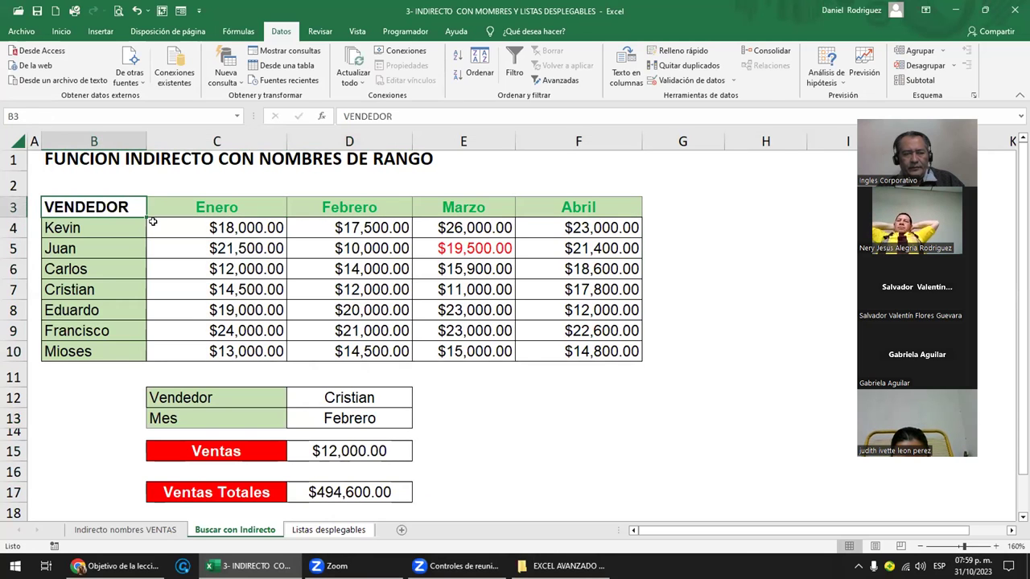
{"action": "double_click", "coordinate": [346, 493]}
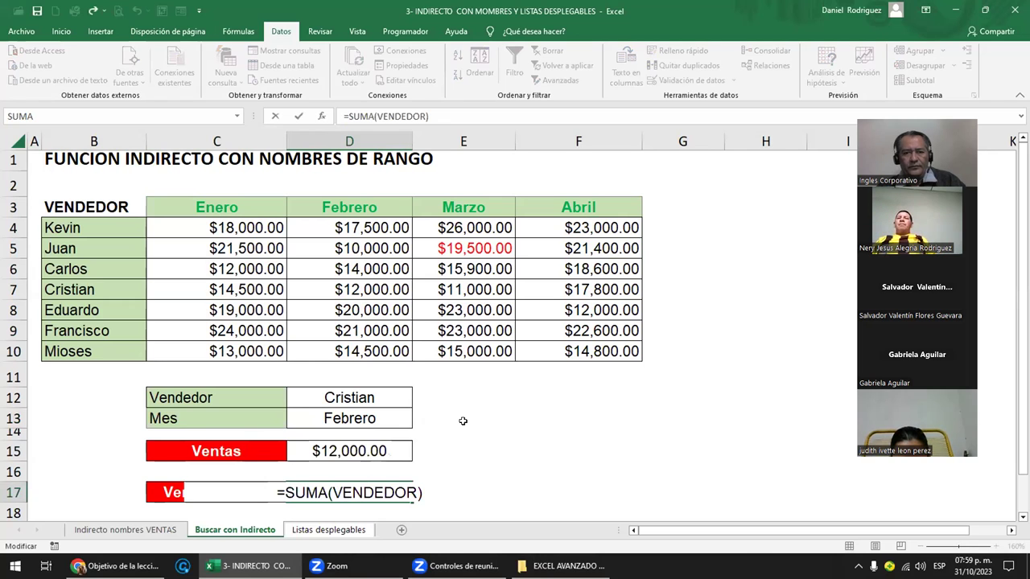
{"action": "key", "text": "ctrl+Return"}
- Highlight the seller names and the month headers Enero through Abril
{"action": "left_click", "coordinate": [330, 402]}
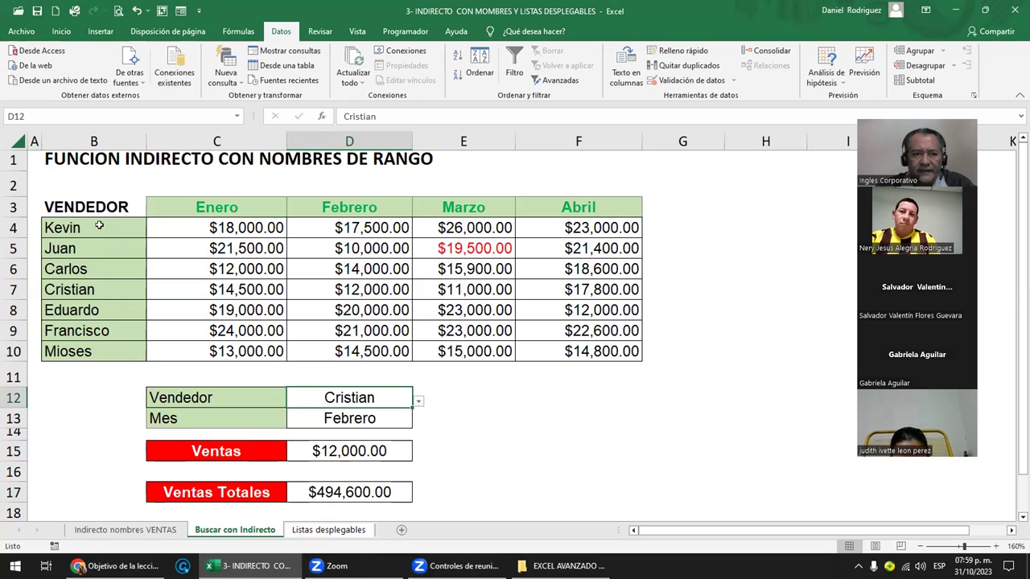
{"action": "left_click_drag", "start_coordinate": [100, 228], "coordinate": [112, 341]}
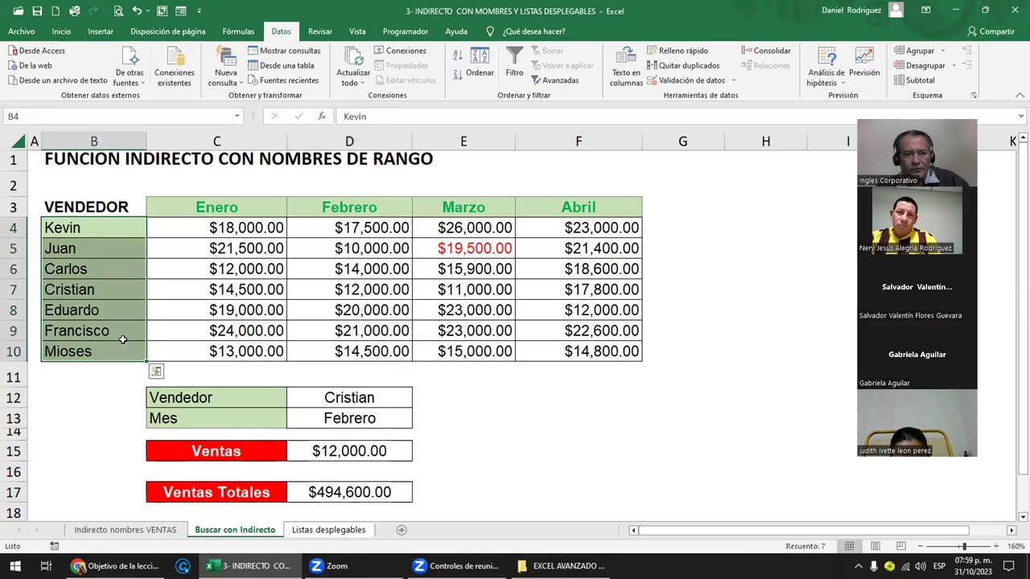
{"action": "left_click", "coordinate": [271, 197], "text": "ctrl"}
{"action": "left_click_drag", "start_coordinate": [271, 196], "coordinate": [615, 209]}
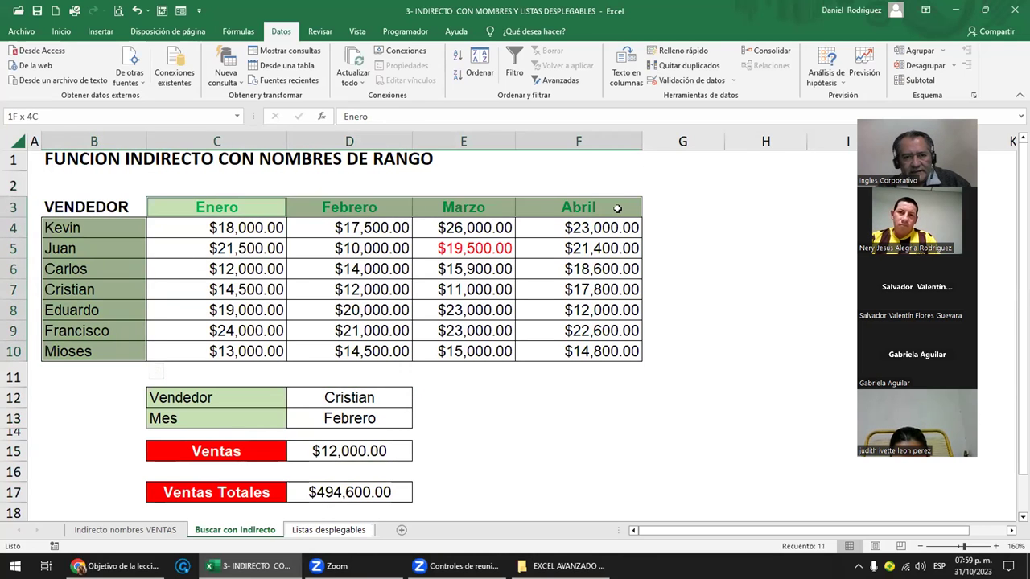
- Choose Kevin as seller and keep Febrero as month, giving Ventas $17,500.00
{"action": "left_click", "coordinate": [418, 401]}
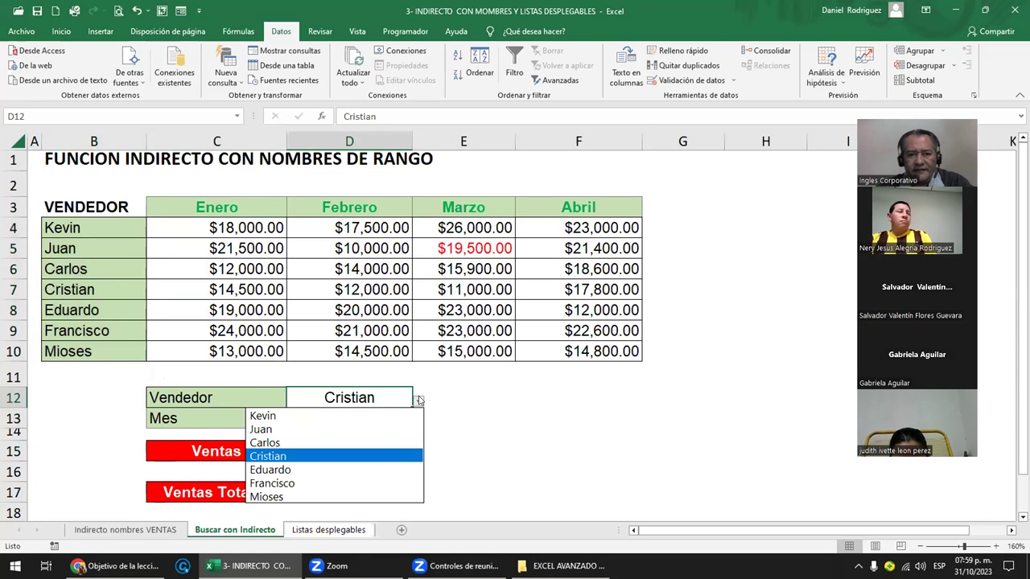
{"action": "left_click", "coordinate": [273, 416]}
{"action": "left_click", "coordinate": [382, 416]}
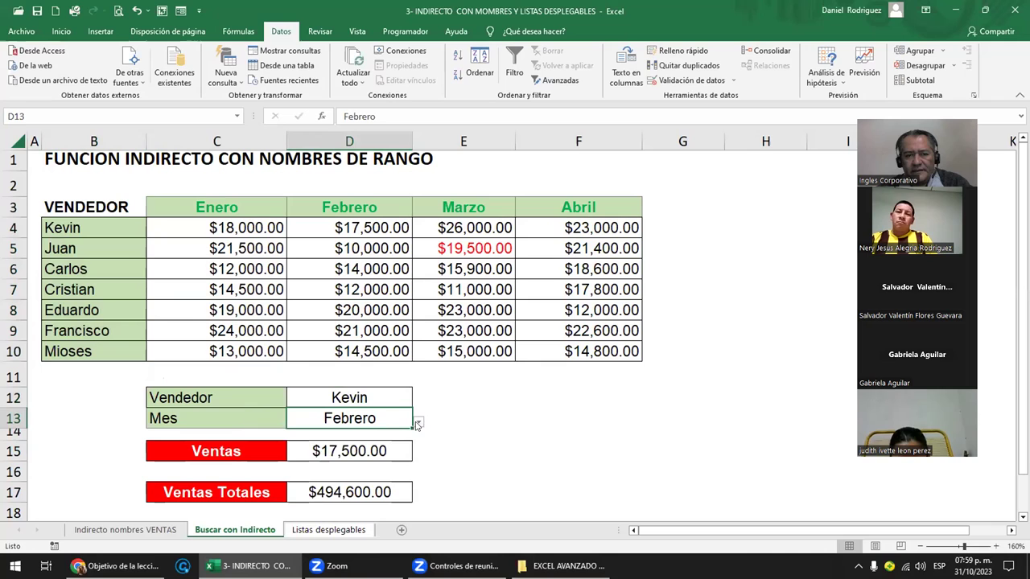
{"action": "left_click", "coordinate": [417, 424]}
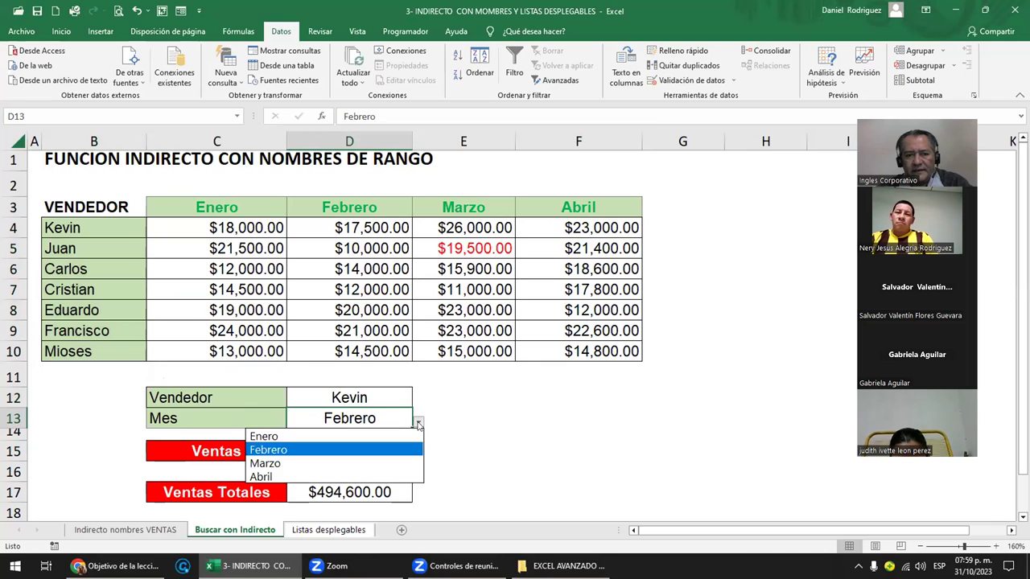
{"action": "left_click", "coordinate": [323, 455]}
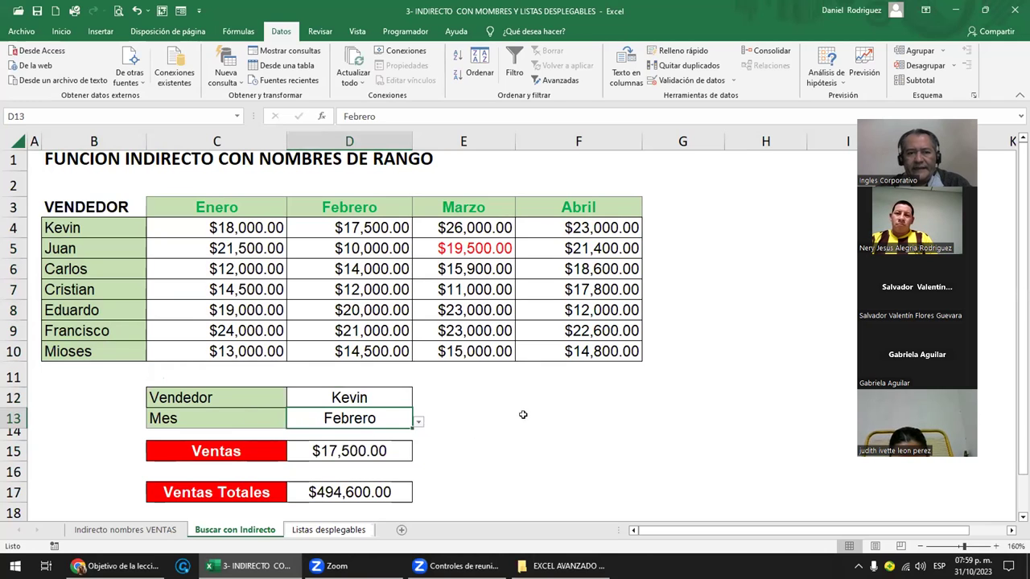
{"action": "left_click", "coordinate": [523, 415]}
{"action": "left_click_drag", "start_coordinate": [216, 206], "coordinate": [554, 205]}
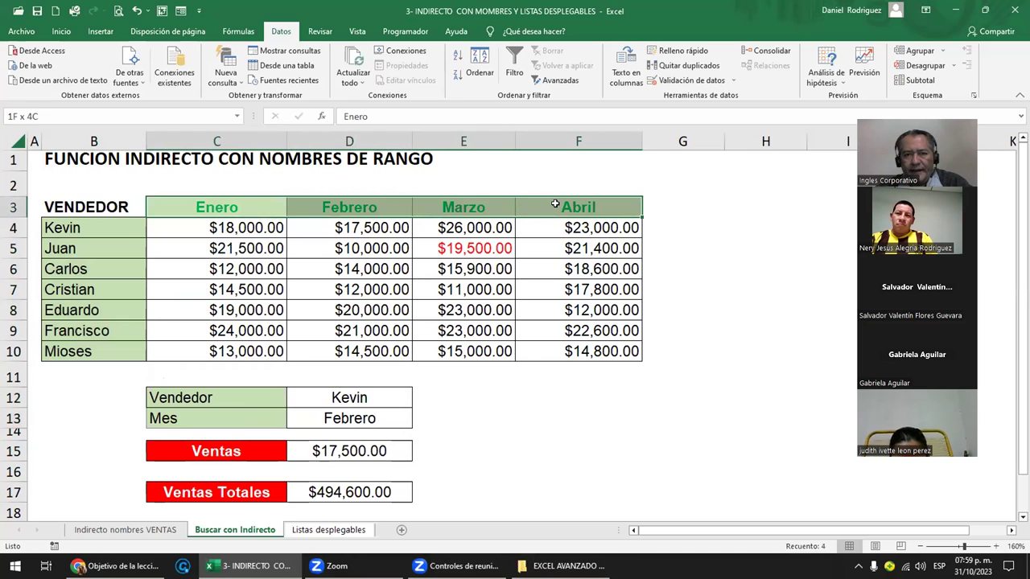
- Rename the Abril header in F3 to APRIL
{"action": "double_click", "coordinate": [594, 206]}
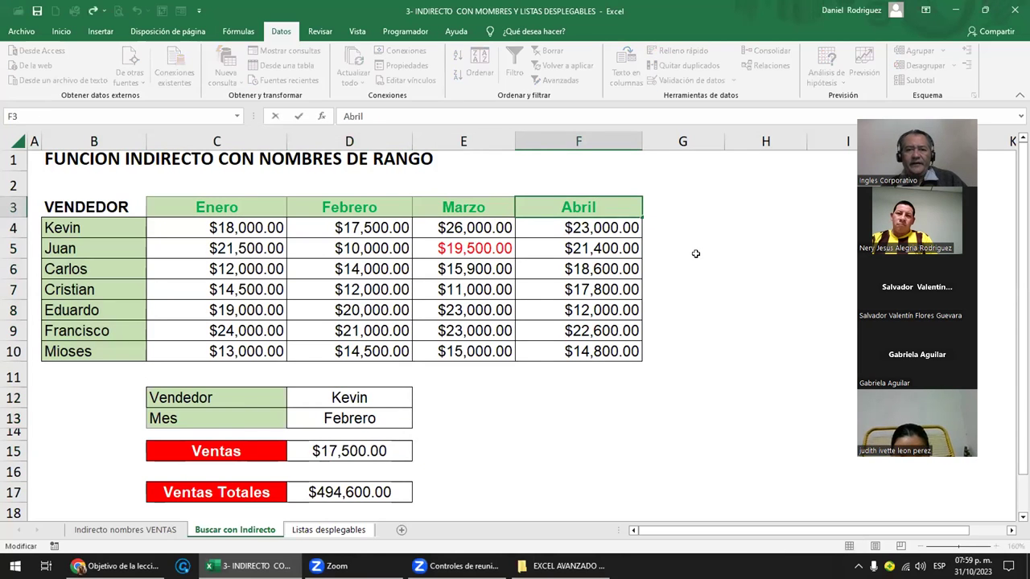
{"action": "key", "text": "Home"}
{"action": "type", "text": "APRIL"}
{"action": "key", "text": "Delete"}
{"action": "key", "text": "Delete"}
{"action": "key", "text": "Delete"}
{"action": "key", "text": "Delete"}
{"action": "key", "text": "Delete"}
{"action": "key", "text": "Return"}
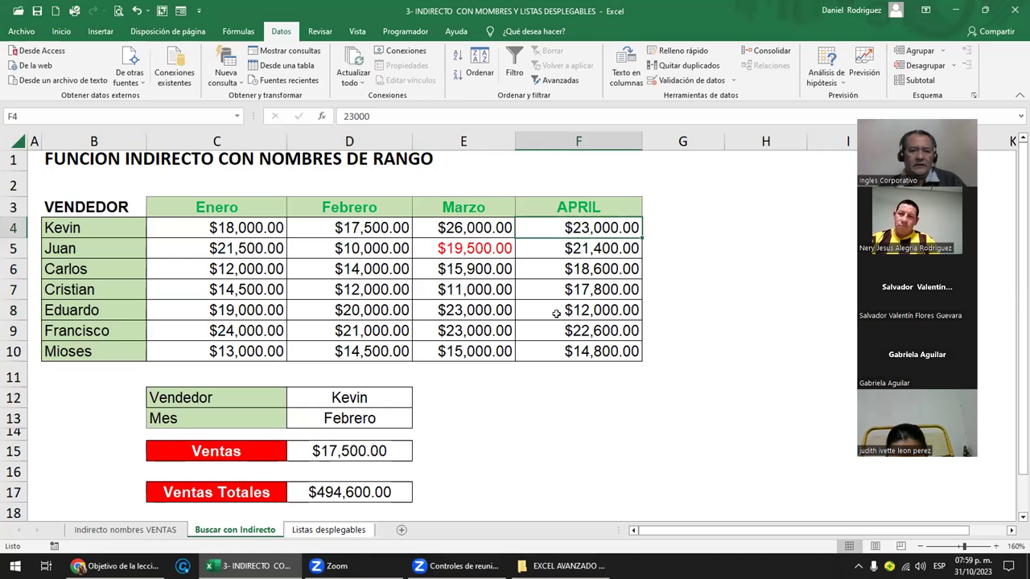
- Pick APRIL in the Mes dropdown and check the defined names list after the #¡REF! result
{"action": "left_click", "coordinate": [361, 416]}
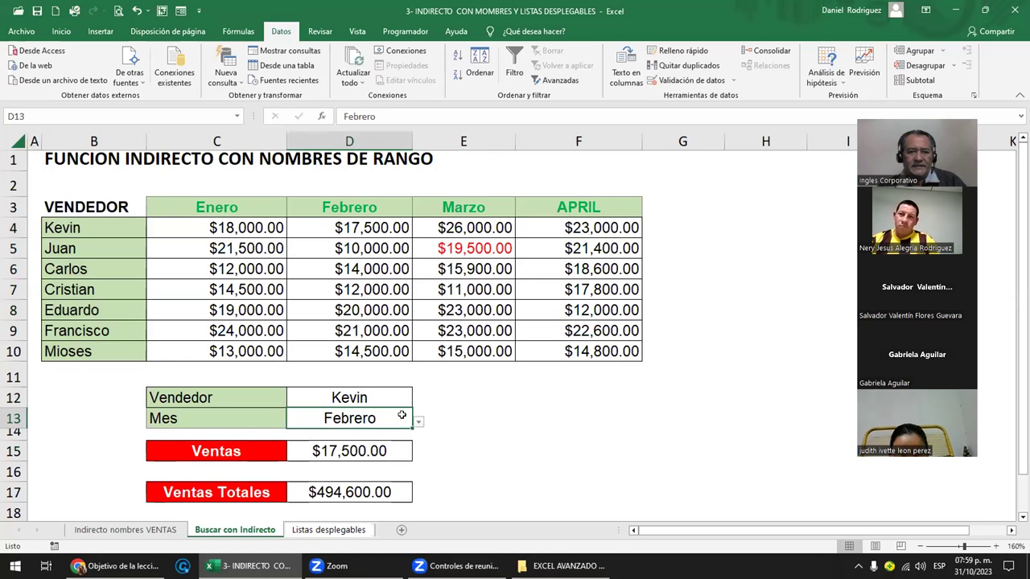
{"action": "left_click", "coordinate": [418, 421]}
{"action": "left_click", "coordinate": [288, 477]}
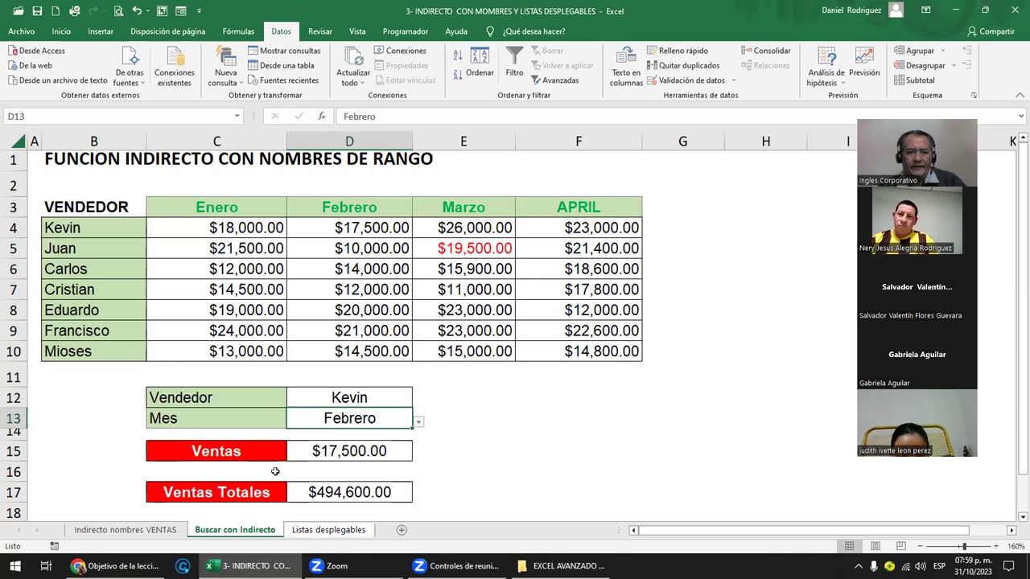
{"action": "left_click", "coordinate": [579, 206]}
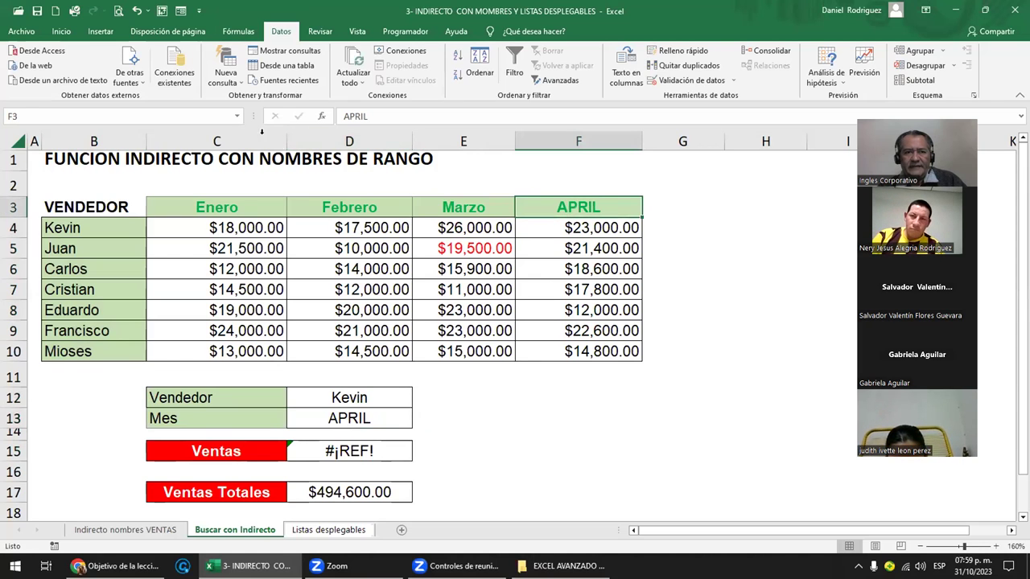
{"action": "left_click", "coordinate": [236, 115]}
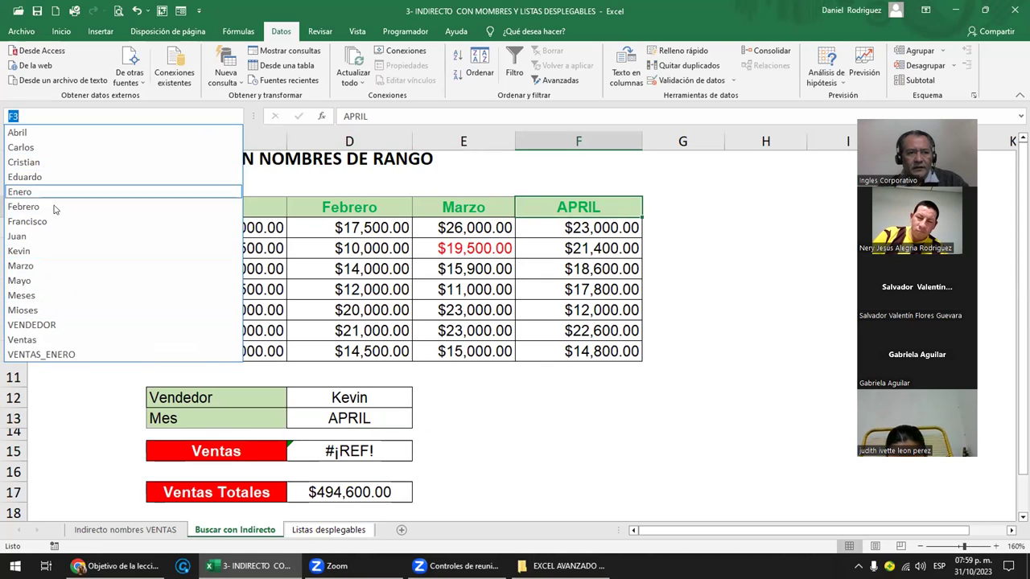
- Undo back to Abril and Febrero, then open the Name Manager
{"action": "key", "text": "Escape"}
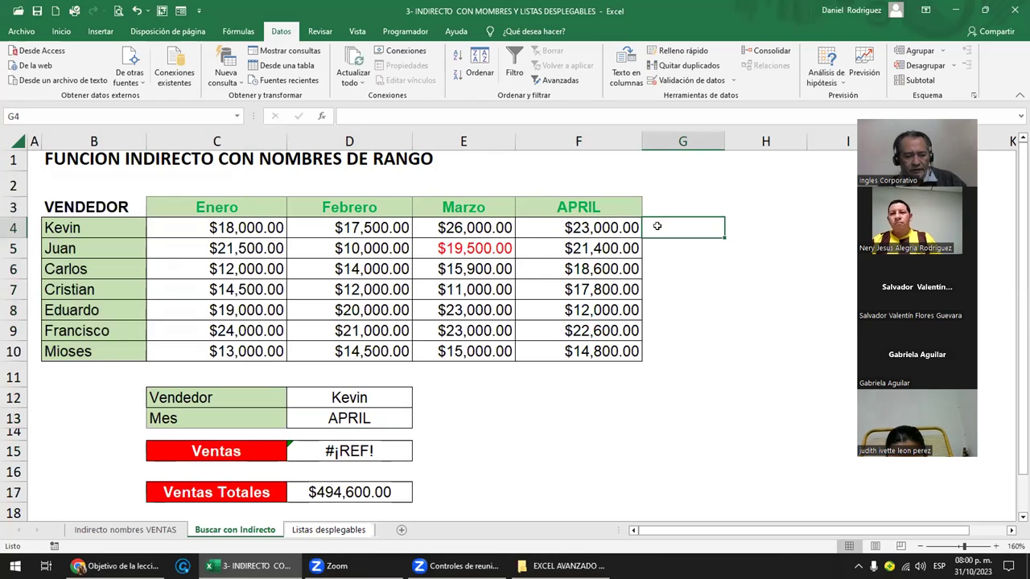
{"action": "key", "text": "ctrl+z"}
{"action": "key", "text": "ctrl+z"}
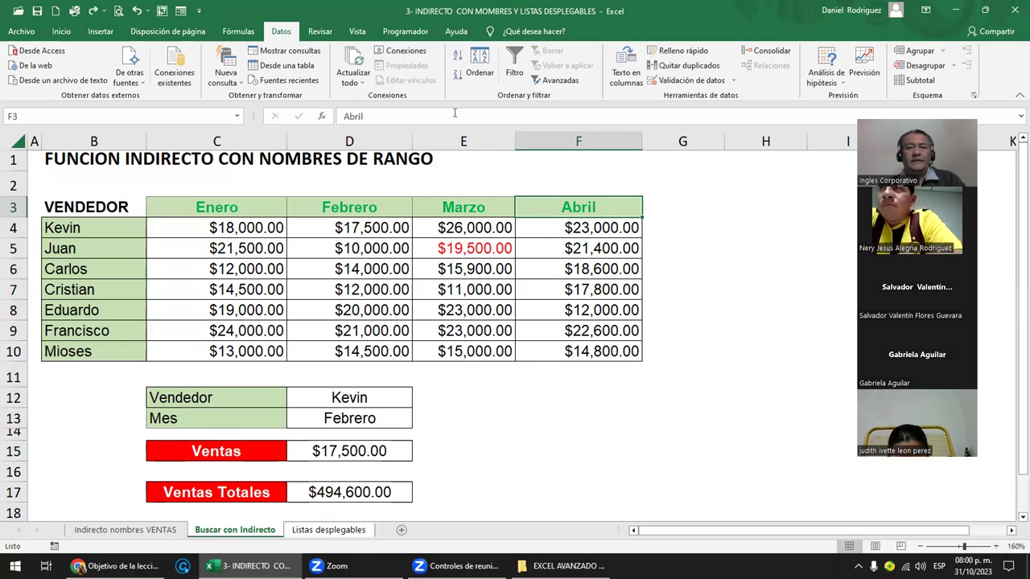
{"action": "left_click", "coordinate": [238, 31]}
{"action": "left_click", "coordinate": [466, 65]}
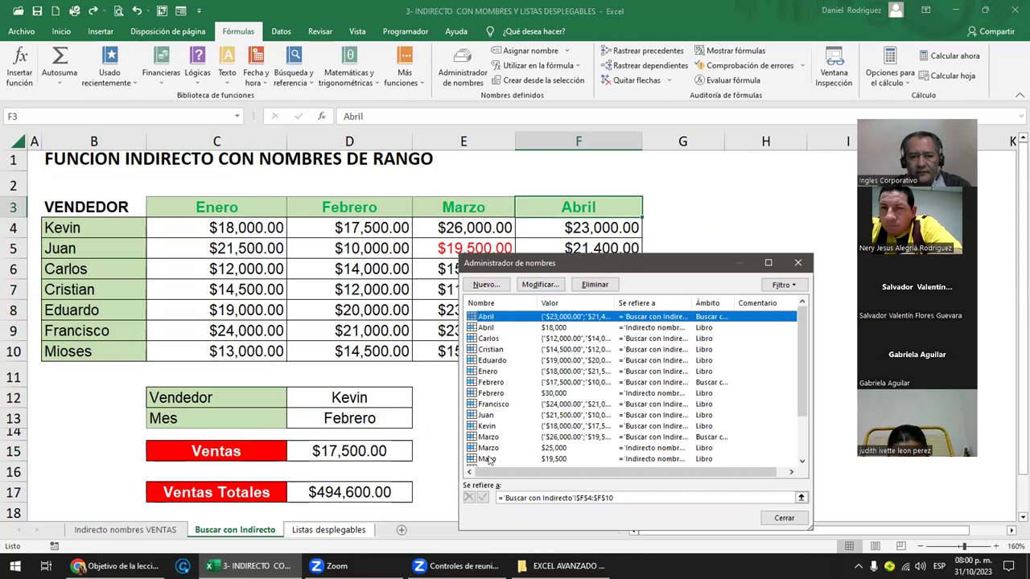
- Check what the second Abril name refers to, close the Name Manager, and return to D12
{"action": "left_click", "coordinate": [482, 327]}
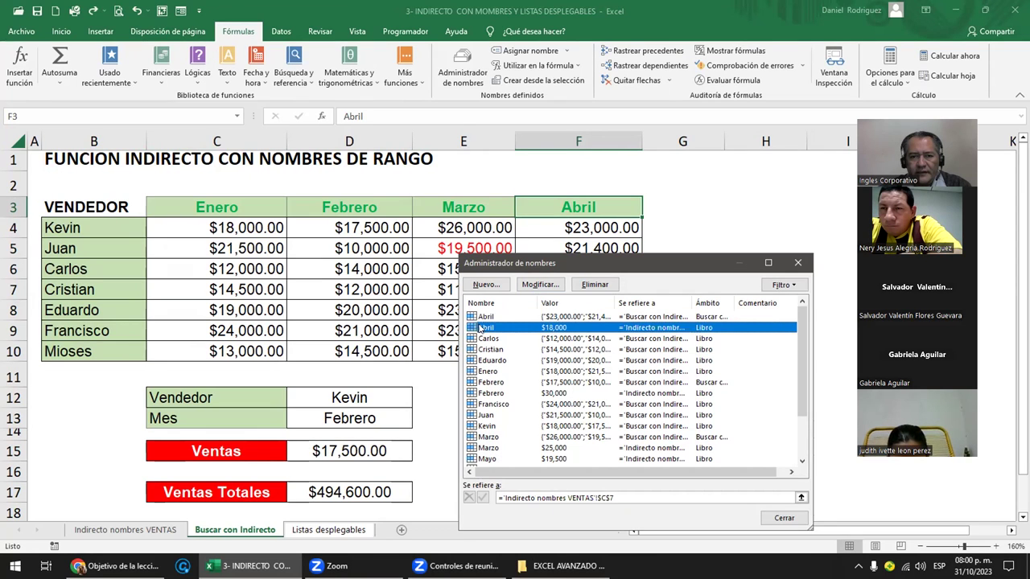
{"action": "left_click", "coordinate": [796, 260]}
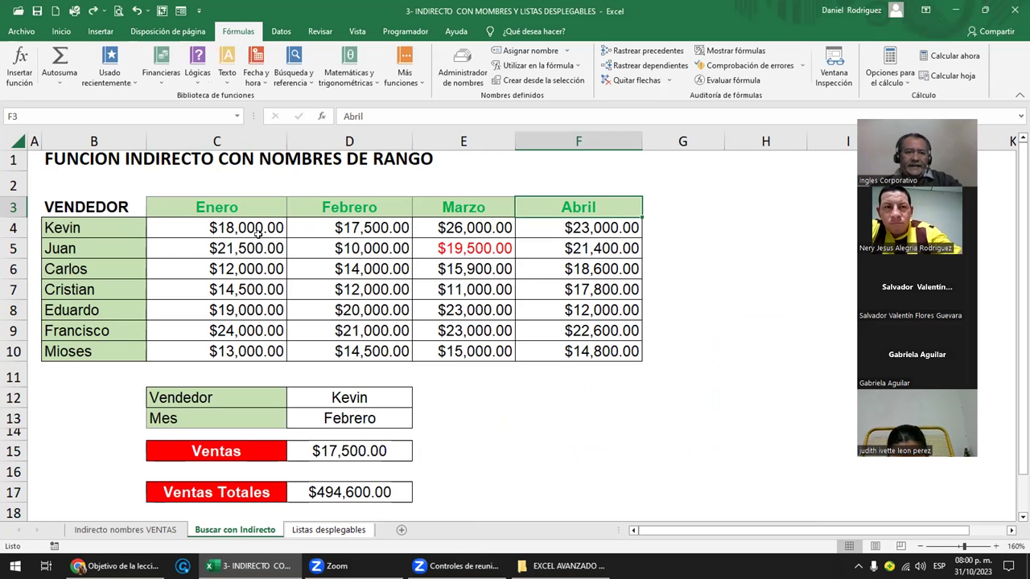
{"action": "left_click", "coordinate": [334, 391]}
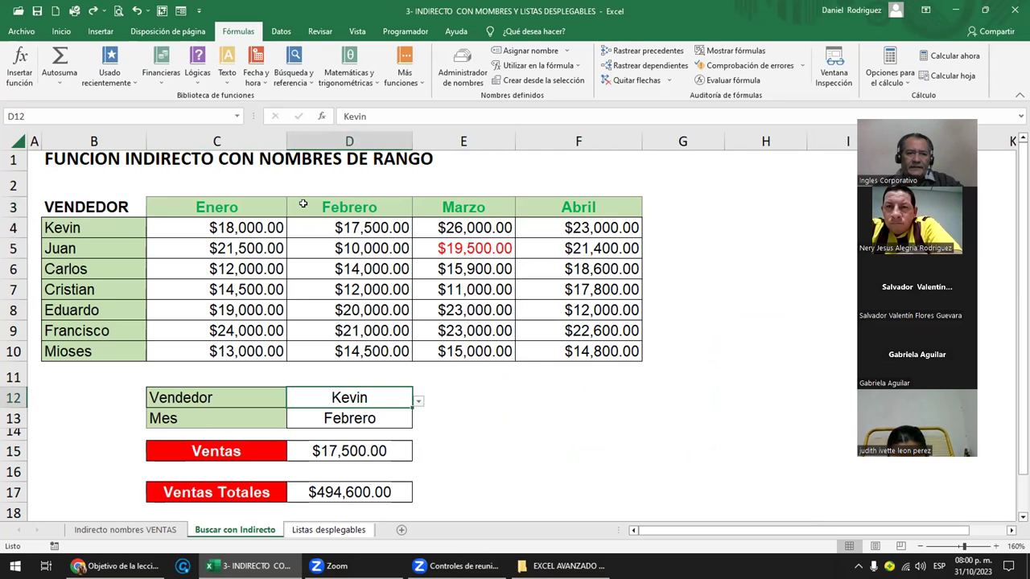
- Keep Kevin as seller and reduce D15 to =INDIRECTO(D12) INDIRECTO(D13) with a single space
{"action": "left_click", "coordinate": [417, 401]}
{"action": "key", "text": "Escape"}
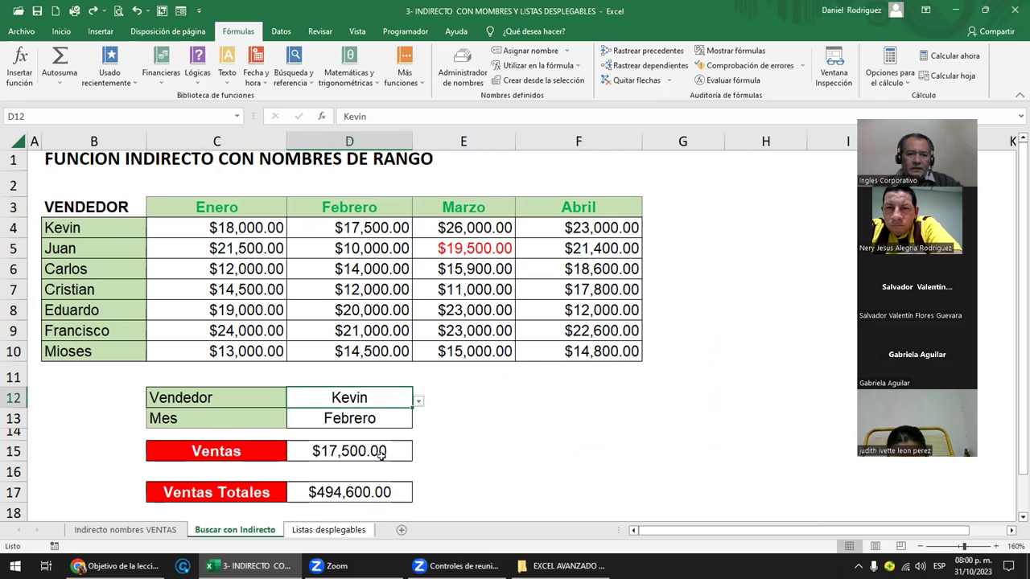
{"action": "left_click", "coordinate": [367, 452]}
{"action": "double_click", "coordinate": [367, 451]}
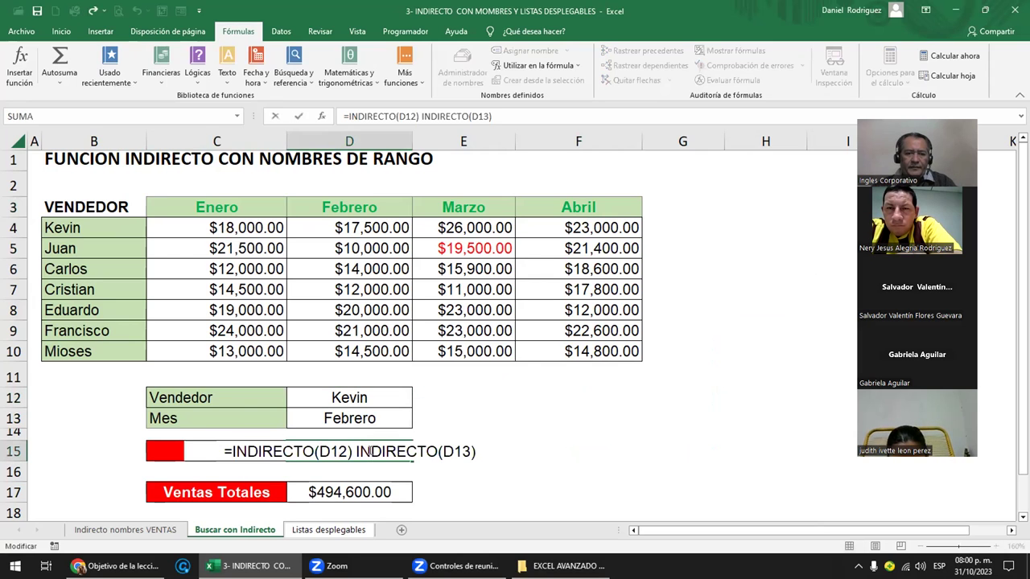
{"action": "left_click_drag", "start_coordinate": [348, 451], "coordinate": [185, 453]}
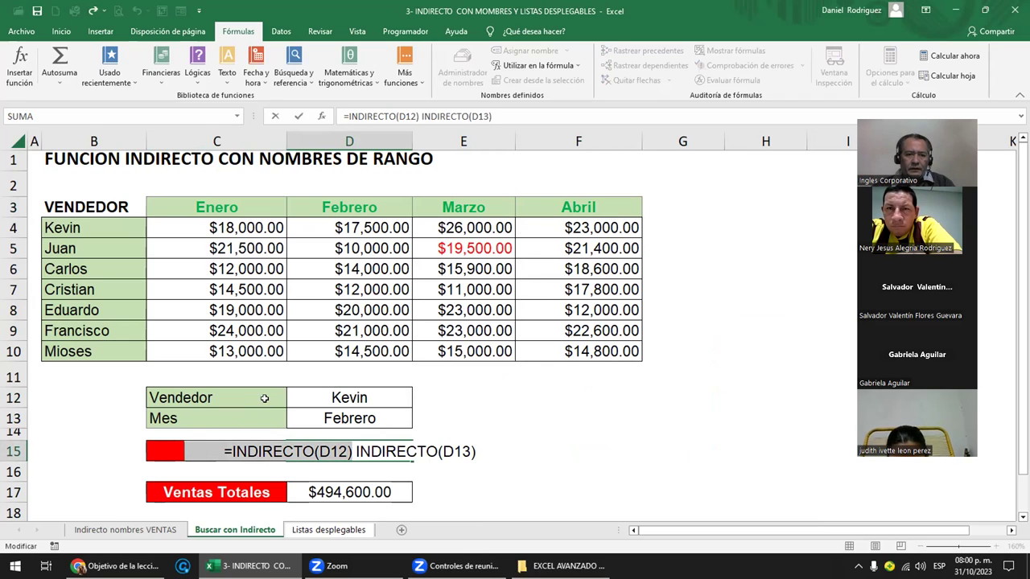
{"action": "left_click", "coordinate": [350, 452]}
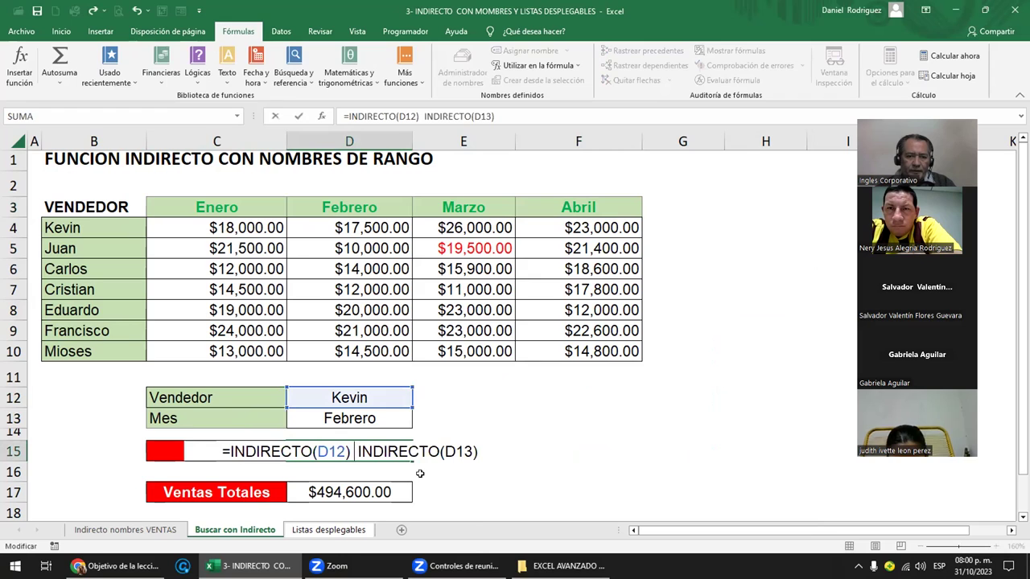
{"action": "key", "text": "BackSpace"}
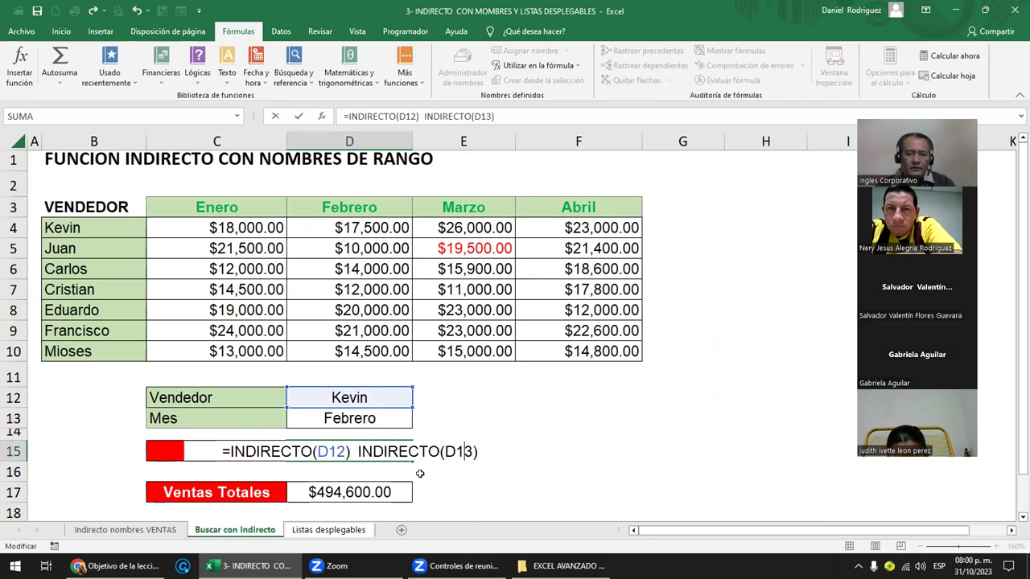
{"action": "key", "text": "ctrl+Return"}
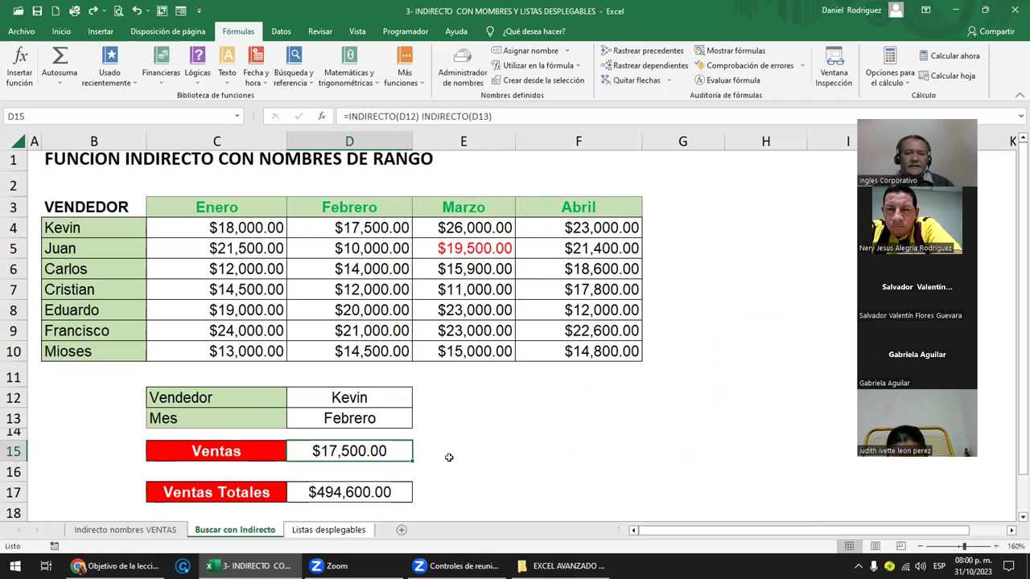
- Highlight Kevin's row and the Febrero column to show the $17,500.00 intersection in D15
{"action": "left_click", "coordinate": [14, 229]}
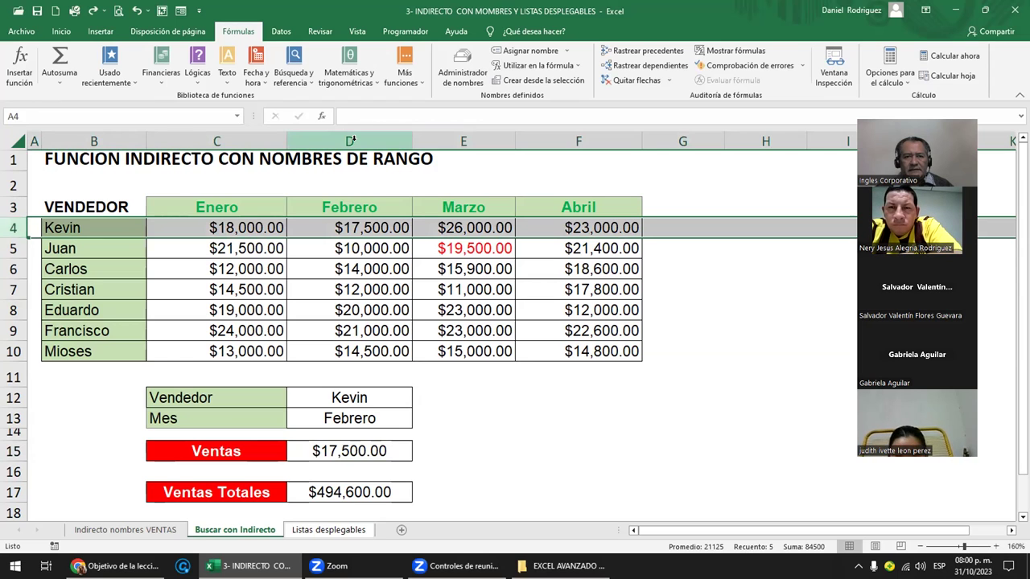
{"action": "left_click_drag", "start_coordinate": [358, 206], "coordinate": [366, 354]}
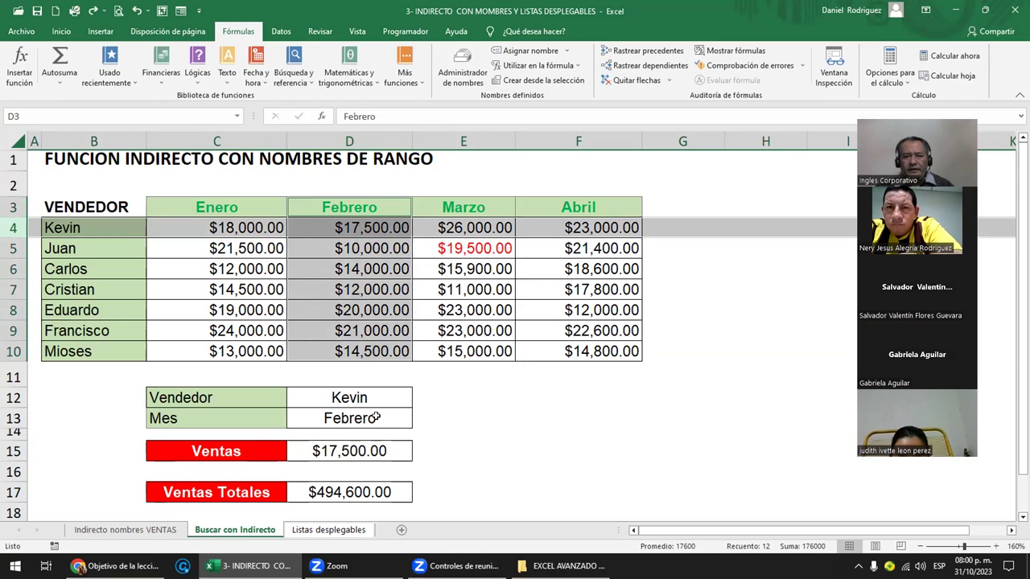
{"action": "double_click", "coordinate": [369, 450]}
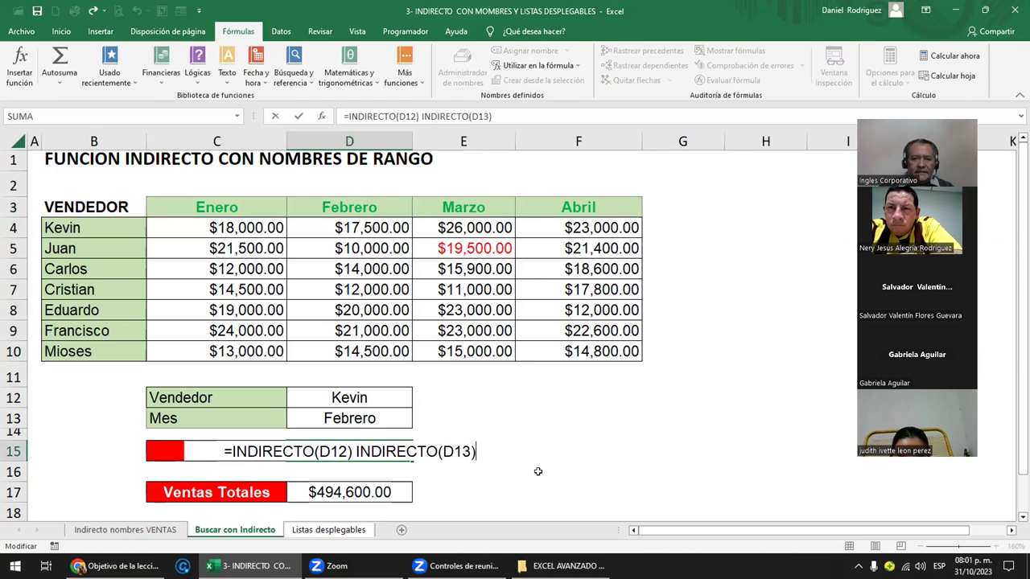
{"action": "key", "text": "Return"}
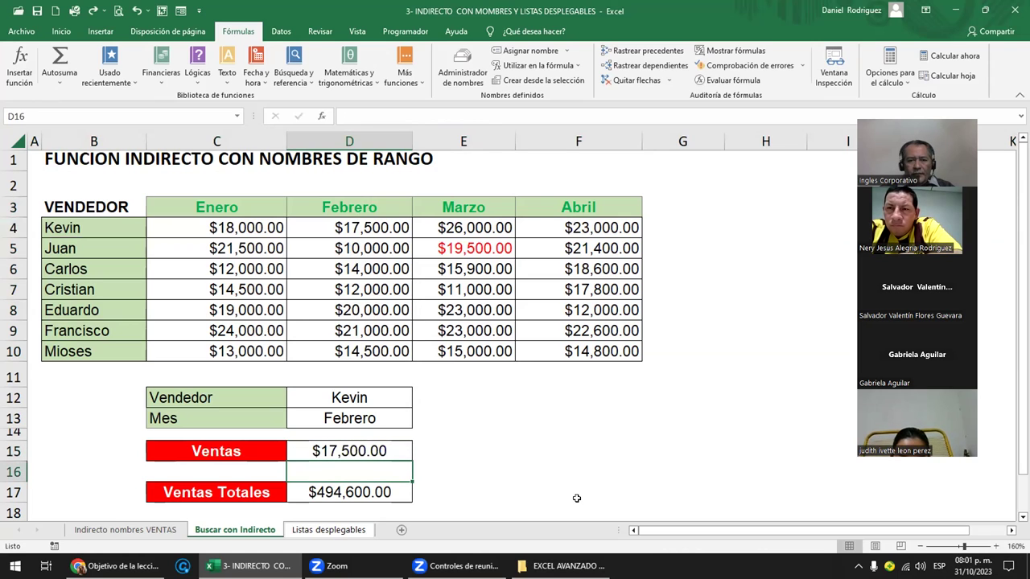
{"action": "left_click", "coordinate": [339, 527]}
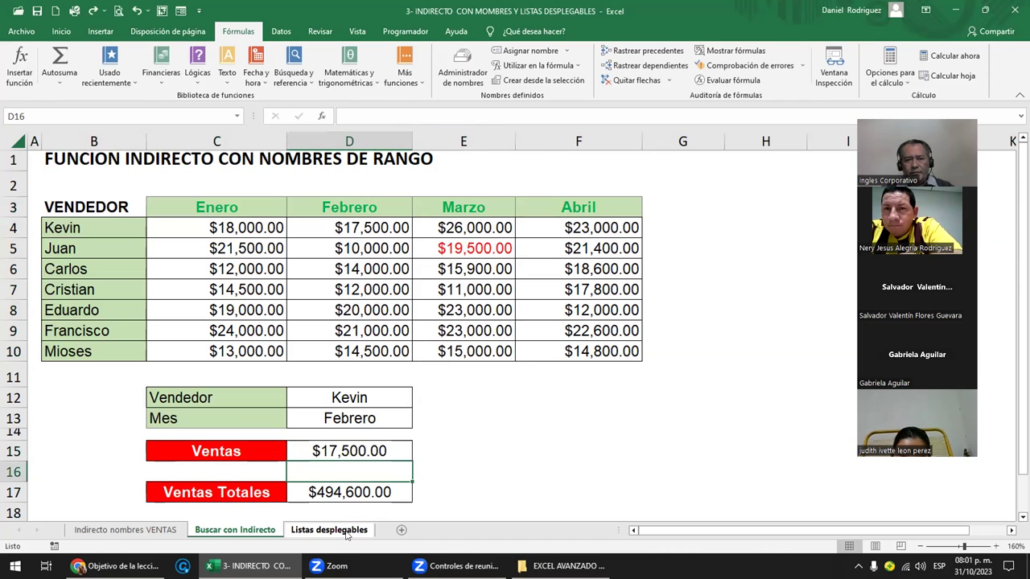
{"action": "left_click", "coordinate": [346, 533]}
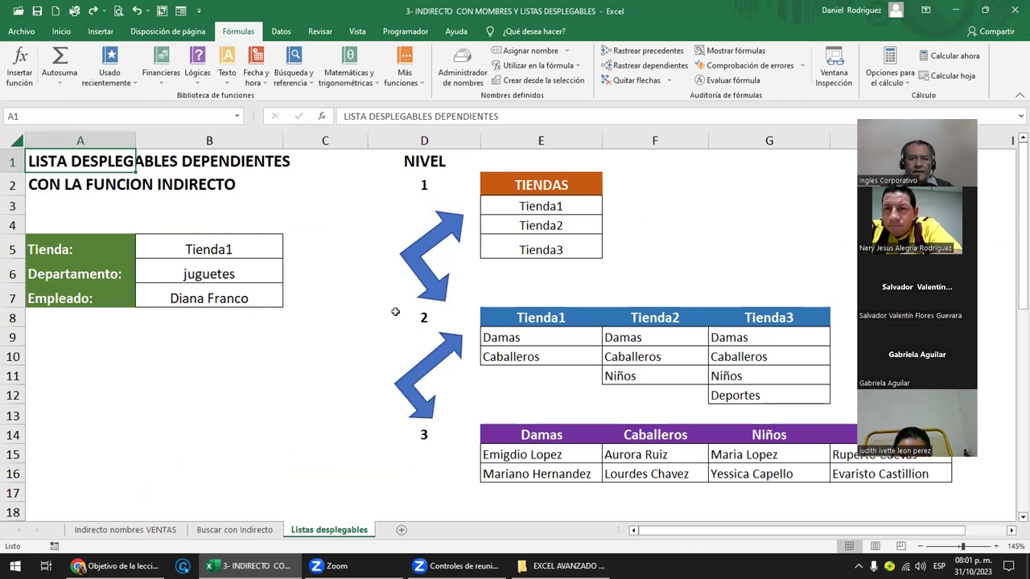
{"action": "left_click", "coordinate": [221, 249]}
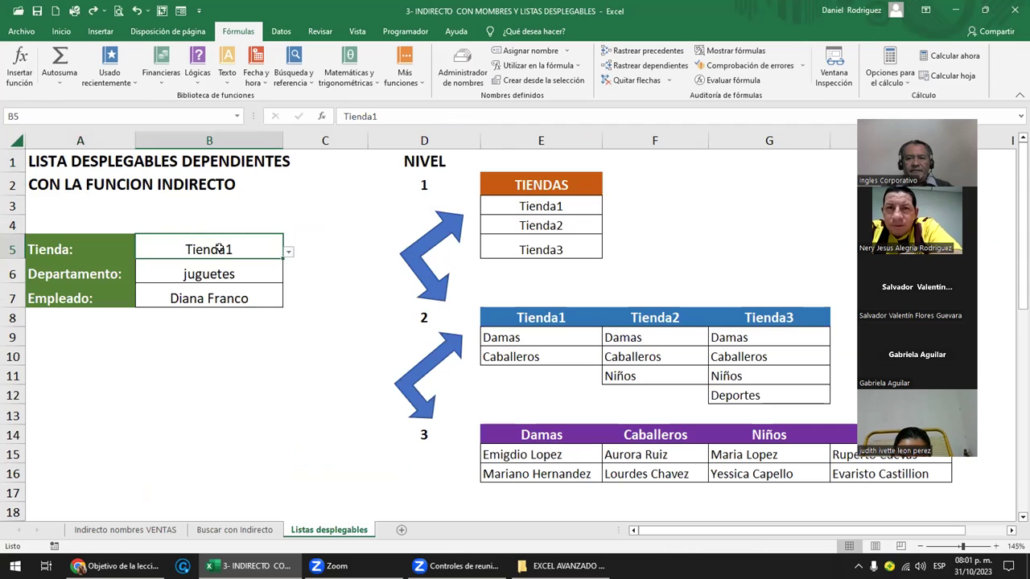
{"action": "scroll", "coordinate": [247, 411], "scroll_direction": "down", "scroll_amount": 1, "text": "ctrl"}
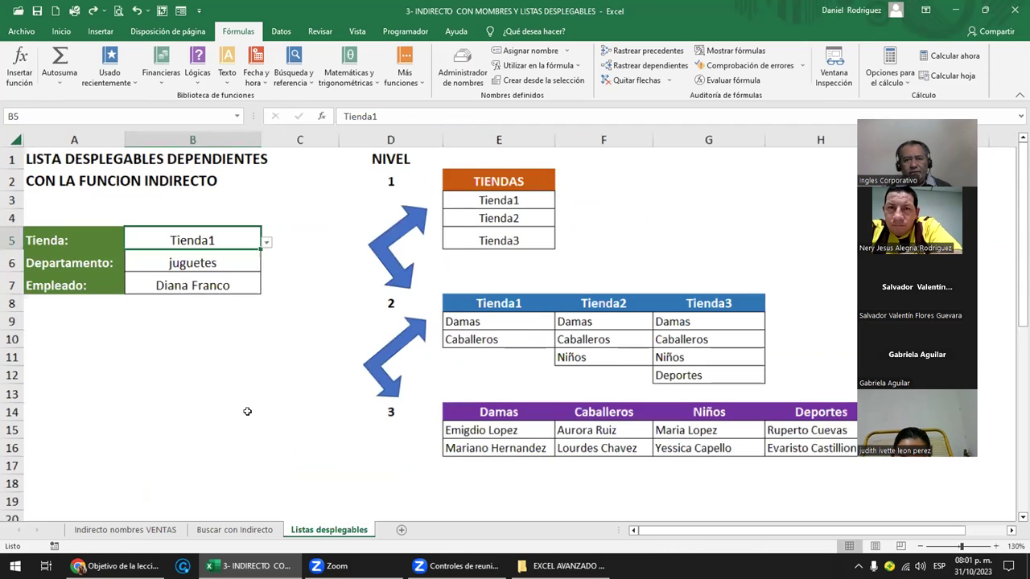
{"action": "left_click", "coordinate": [472, 177]}
{"action": "left_click_drag", "start_coordinate": [462, 195], "coordinate": [469, 239]}
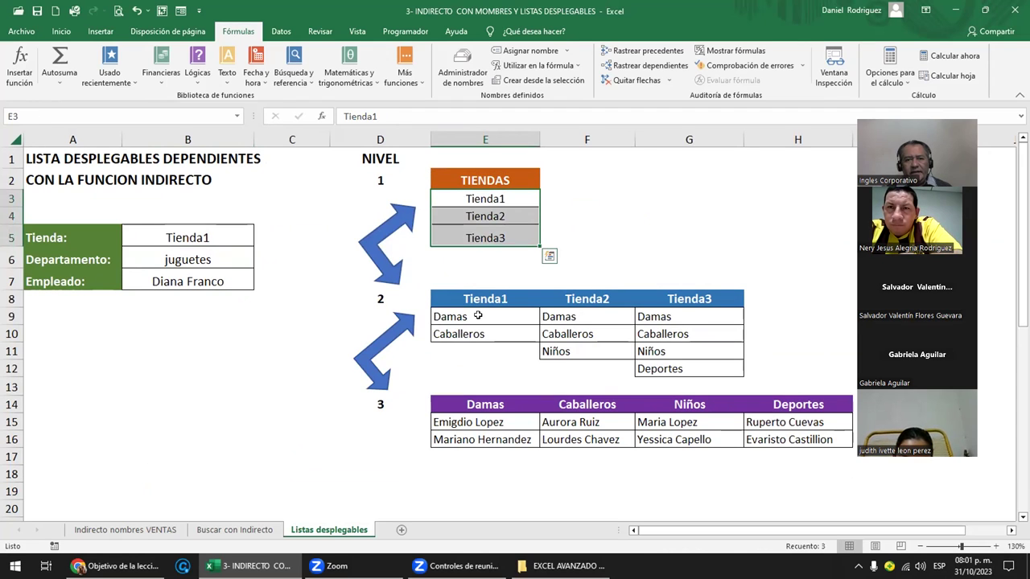
{"action": "left_click_drag", "start_coordinate": [481, 317], "coordinate": [477, 333]}
{"action": "left_click_drag", "start_coordinate": [579, 316], "coordinate": [563, 352]}
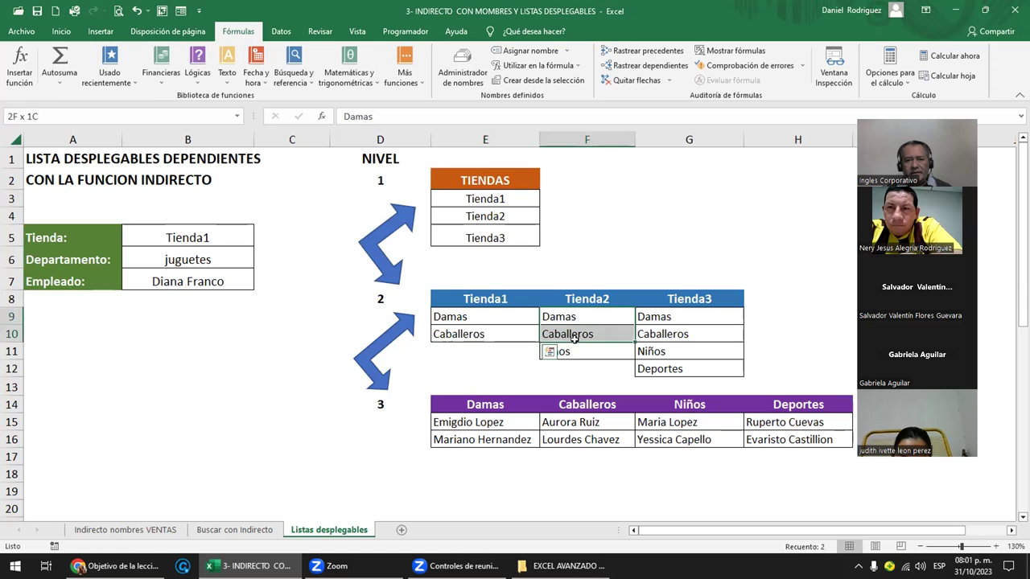
{"action": "left_click_drag", "start_coordinate": [668, 321], "coordinate": [678, 359]}
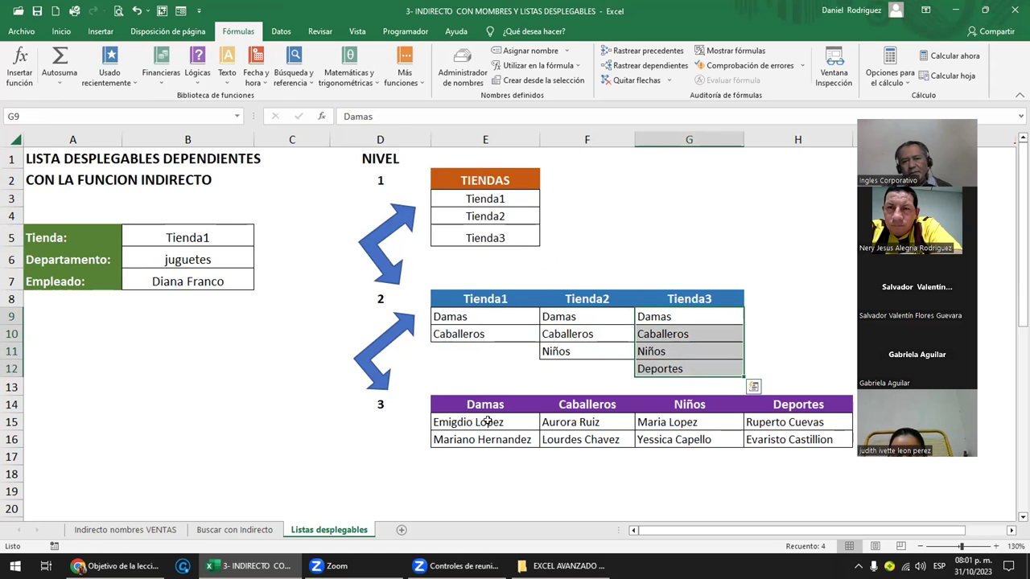
{"action": "left_click_drag", "start_coordinate": [488, 421], "coordinate": [486, 439]}
{"action": "left_click_drag", "start_coordinate": [580, 421], "coordinate": [579, 439]}
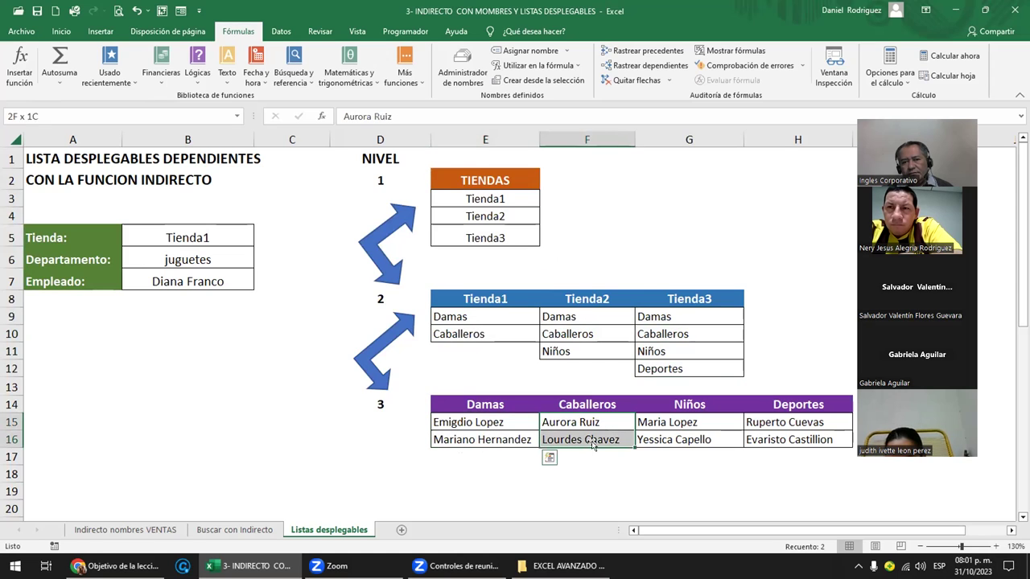
{"action": "left_click", "coordinate": [680, 420]}
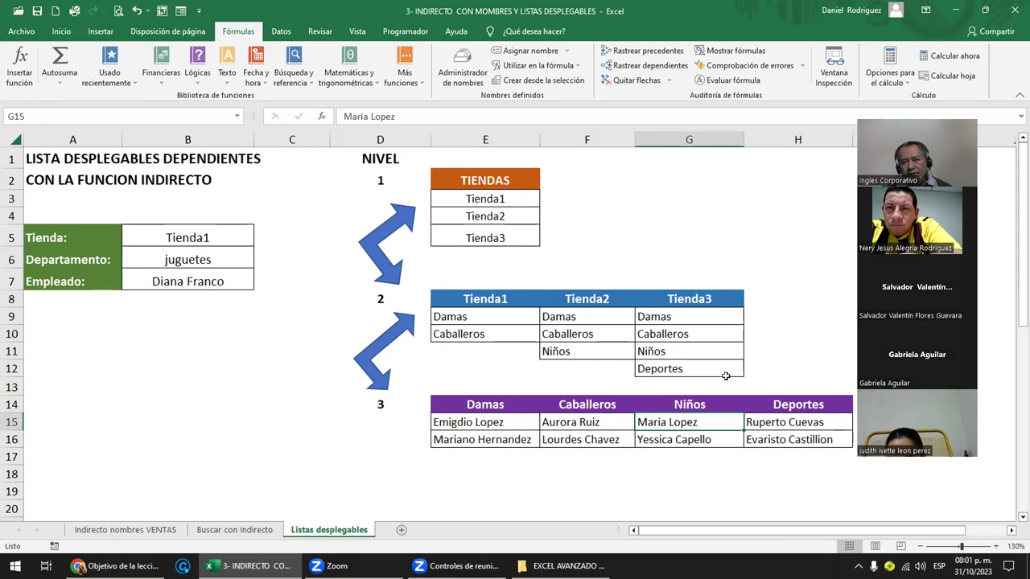
{"action": "left_click", "coordinate": [463, 179]}
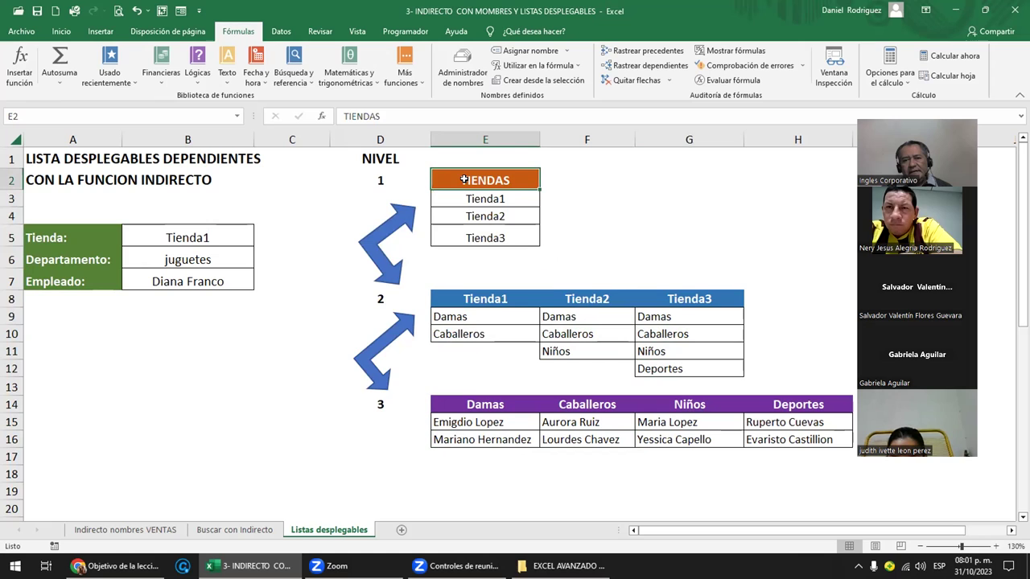
{"action": "left_click", "coordinate": [467, 316]}
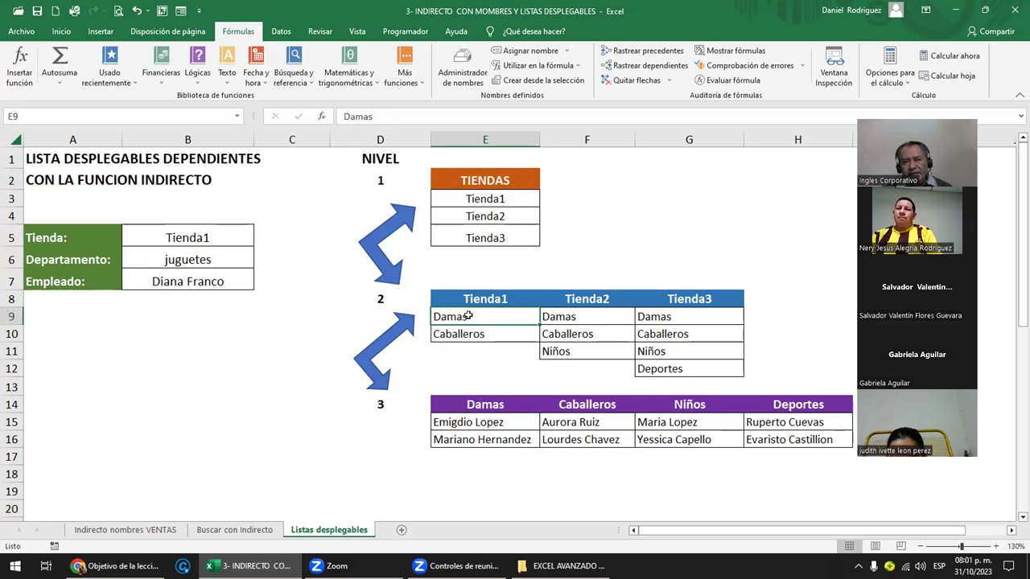
{"action": "left_click", "coordinate": [476, 421]}
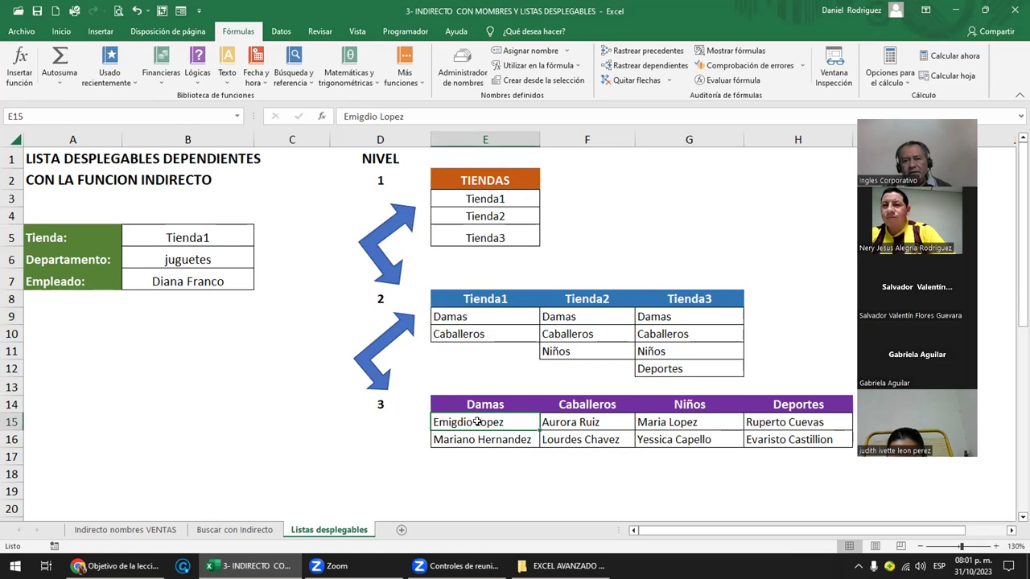
{"action": "left_click", "coordinate": [89, 236]}
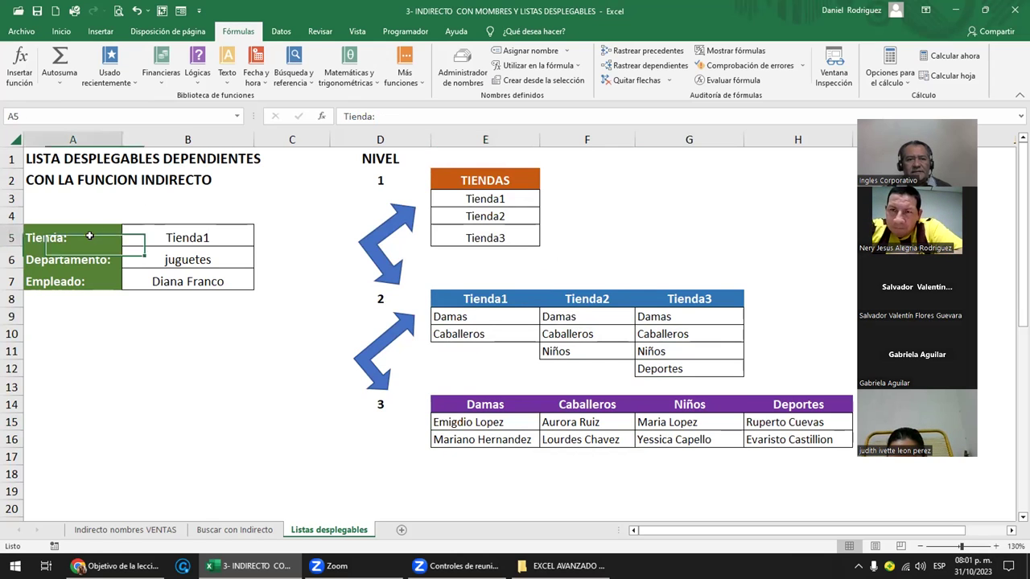
{"action": "left_click", "coordinate": [221, 233]}
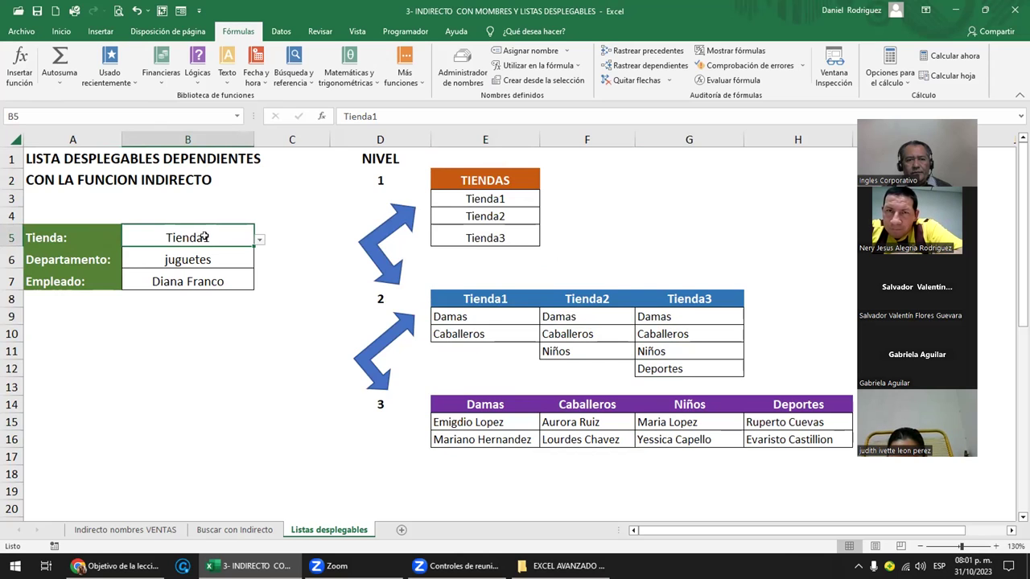
{"action": "left_click", "coordinate": [207, 260]}
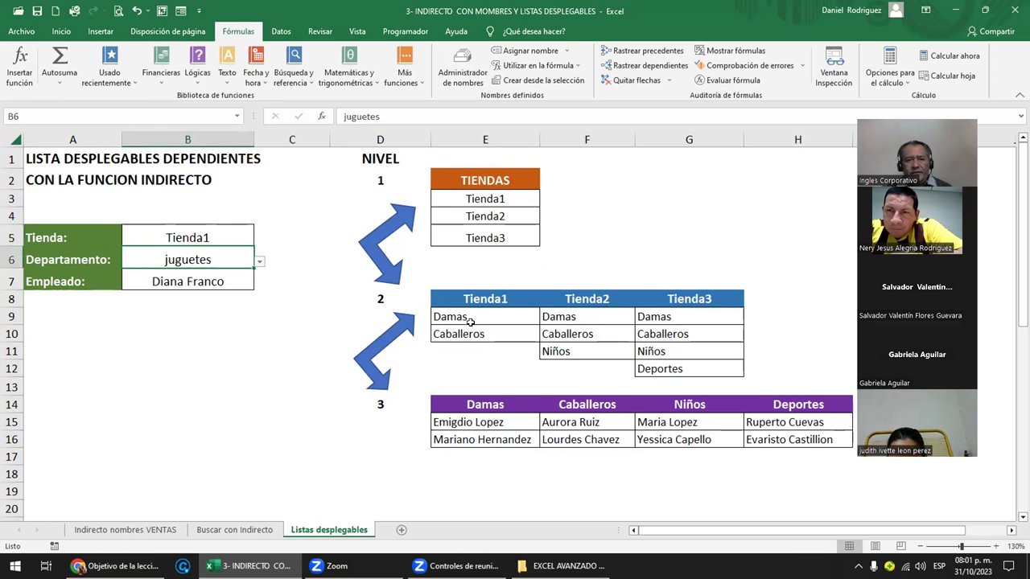
{"action": "left_click_drag", "start_coordinate": [484, 302], "coordinate": [485, 331]}
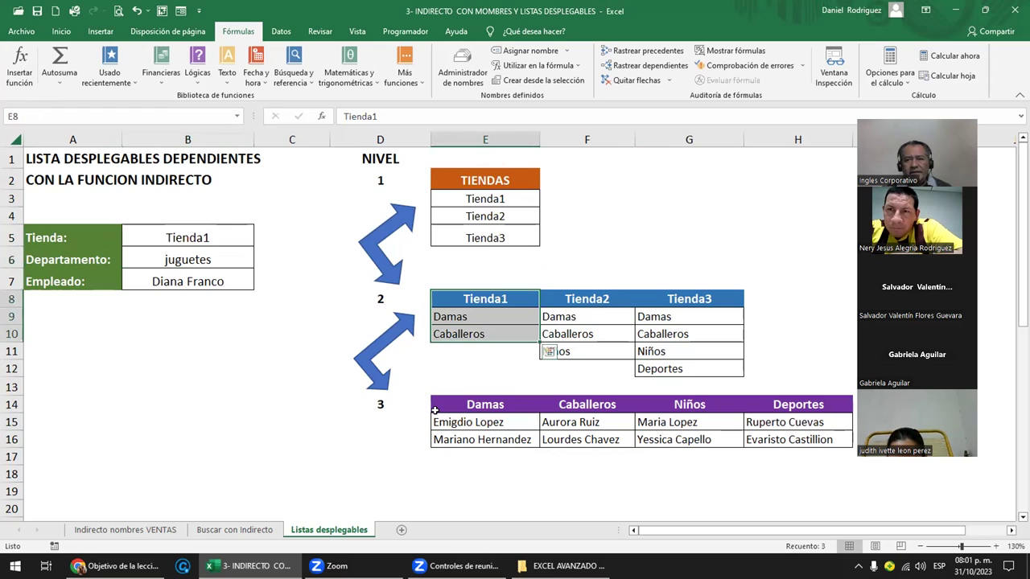
{"action": "left_click", "coordinate": [165, 259]}
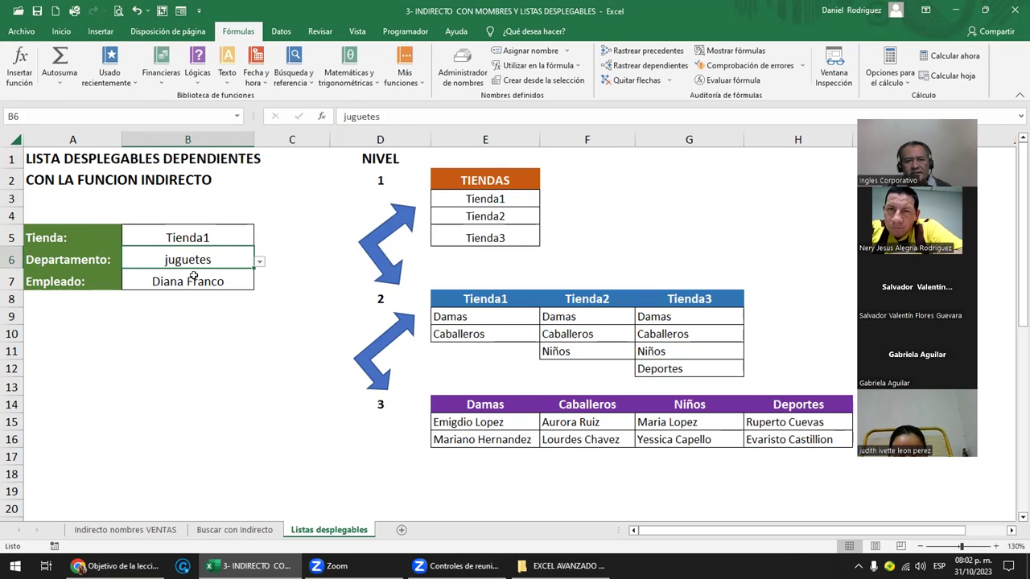
{"action": "left_click", "coordinate": [187, 283]}
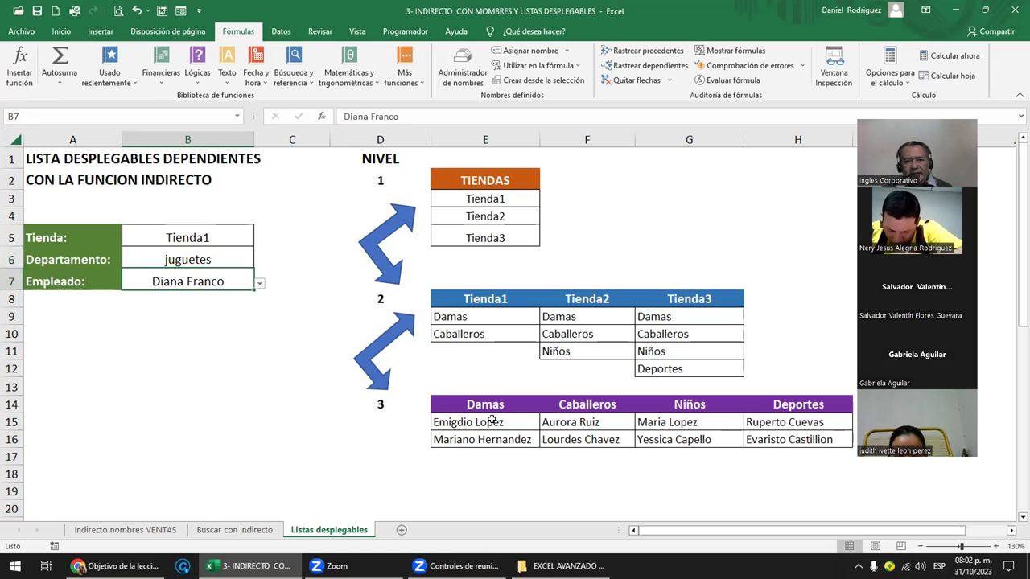
{"action": "left_click_drag", "start_coordinate": [492, 419], "coordinate": [487, 456]}
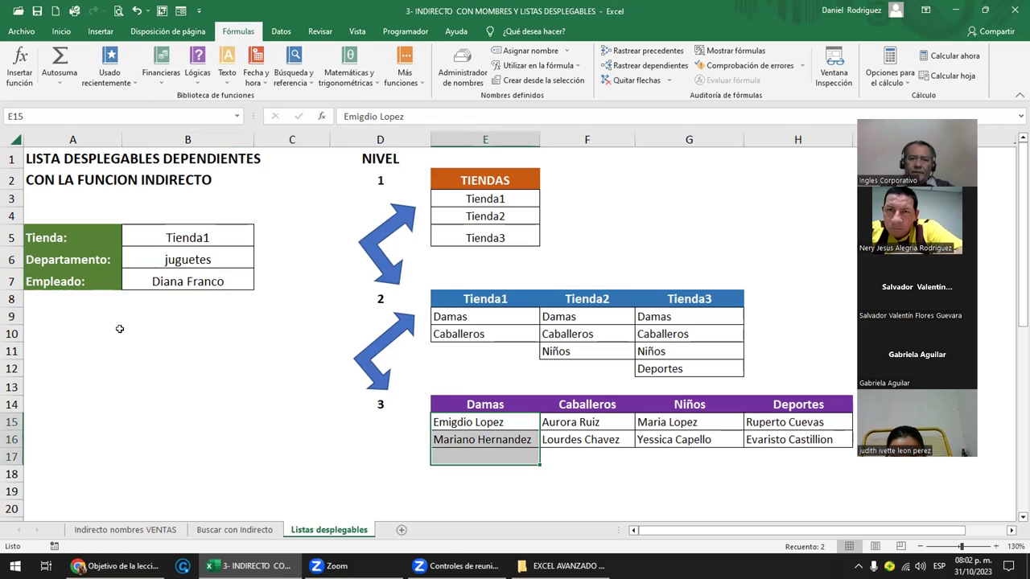
{"action": "left_click", "coordinate": [498, 405]}
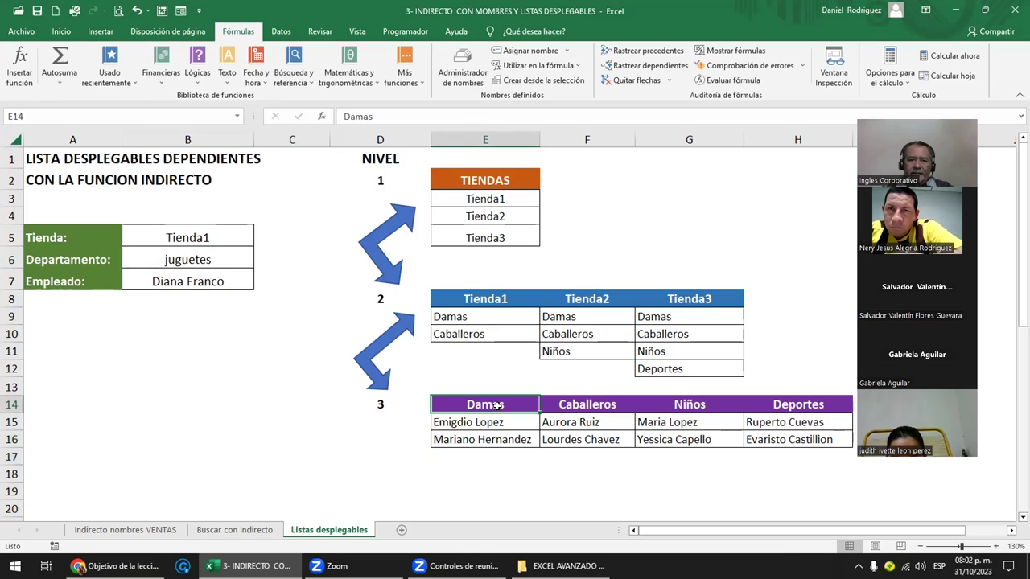
{"action": "left_click", "coordinate": [460, 298]}
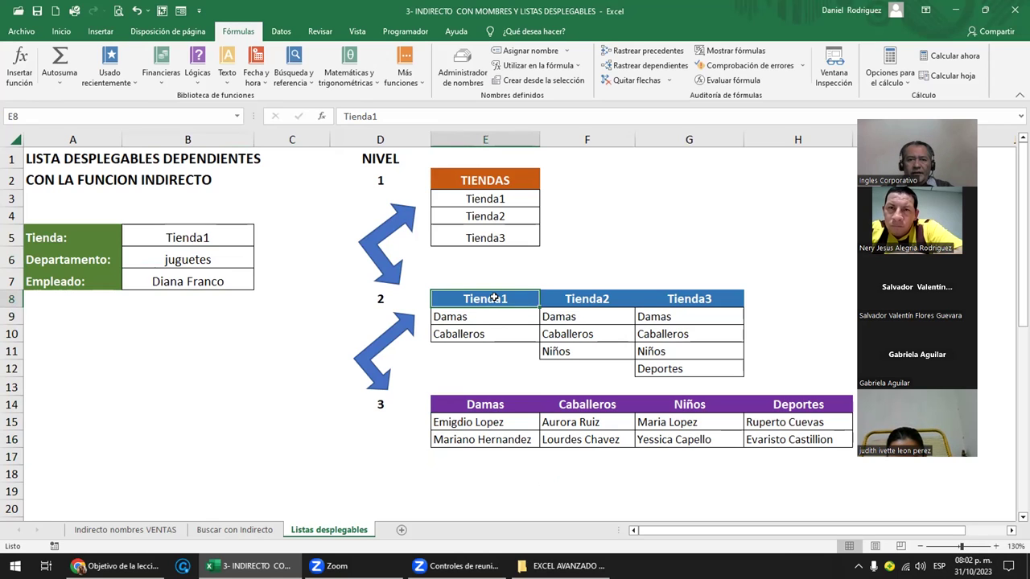
{"action": "left_click", "coordinate": [586, 305]}
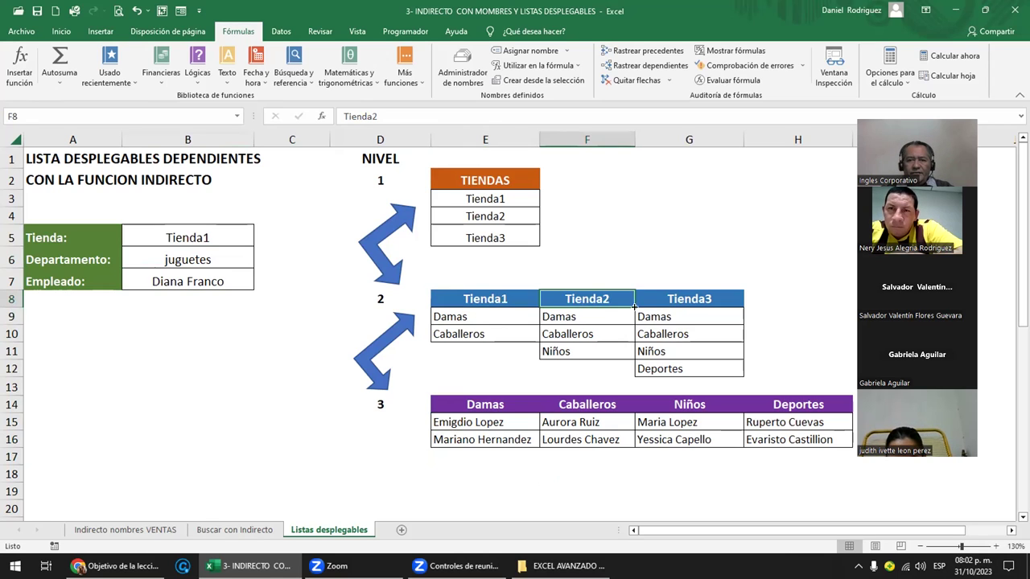
{"action": "left_click", "coordinate": [679, 296]}
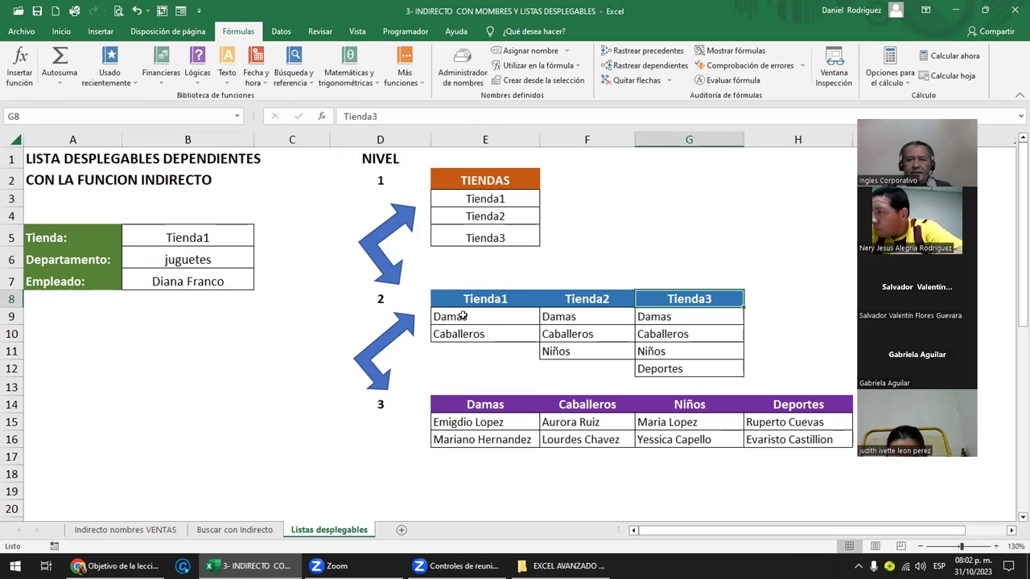
{"action": "left_click", "coordinate": [459, 420]}
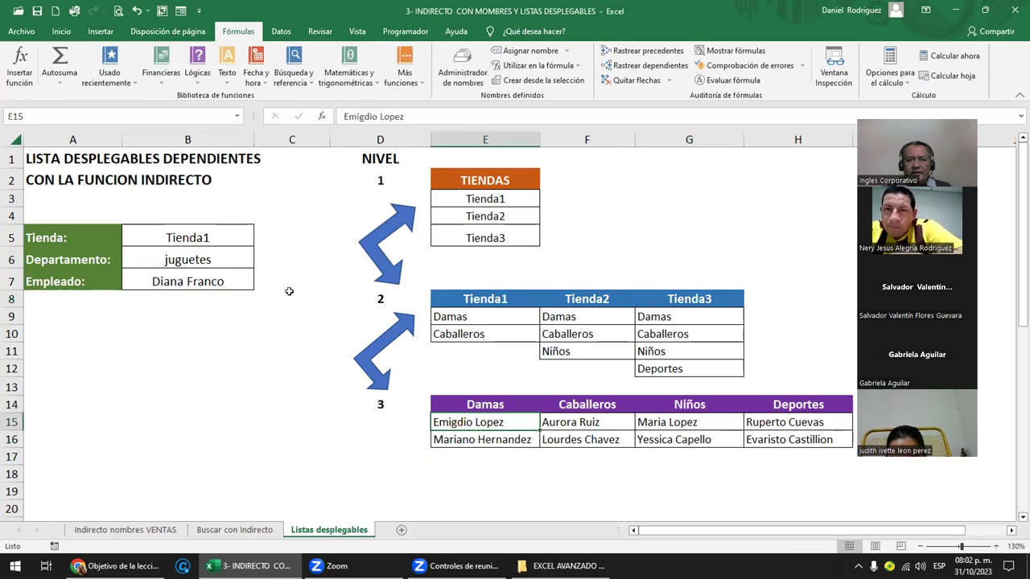
{"action": "left_click", "coordinate": [209, 239]}
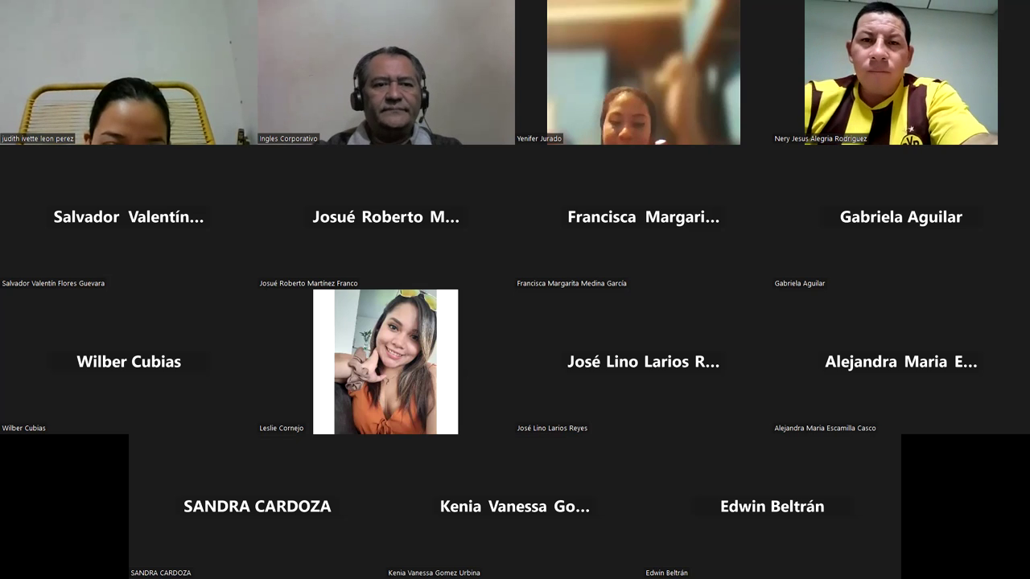
- Switch briefly to the browser's Zoom page, then back to the Zoom participant gallery
{"action": "key", "text": "alt+Tab"}
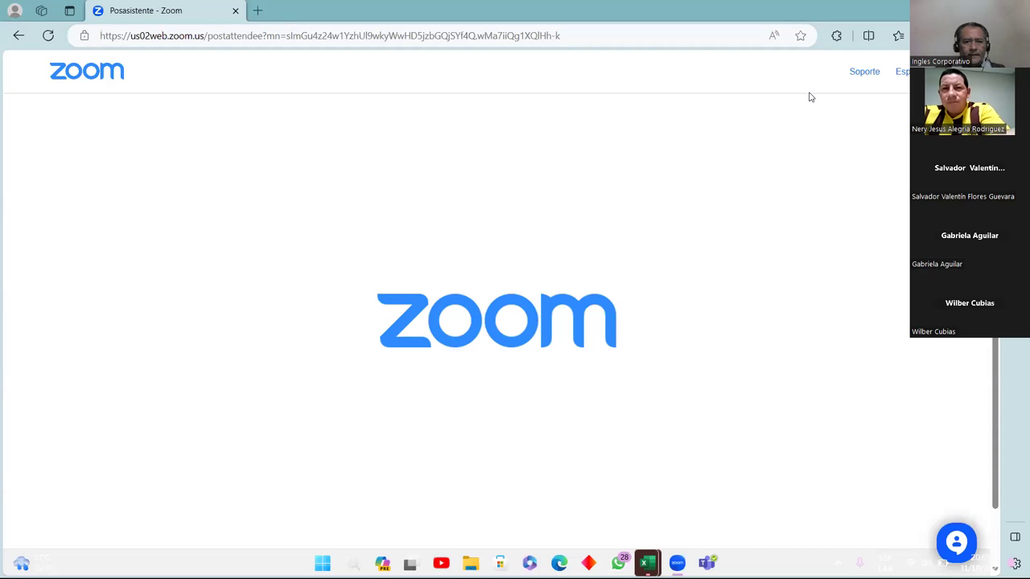
{"action": "key", "text": "alt+Tab"}
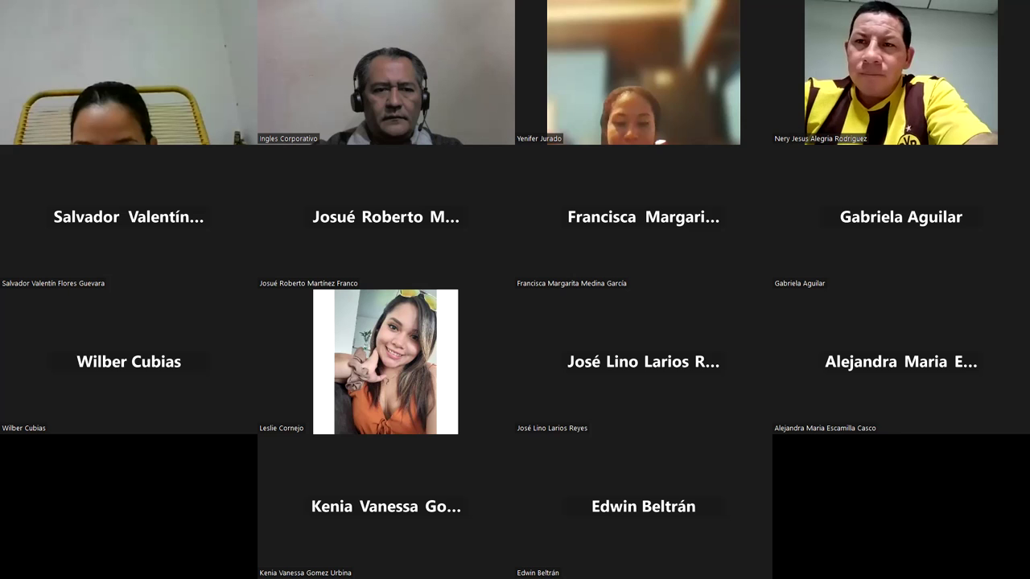